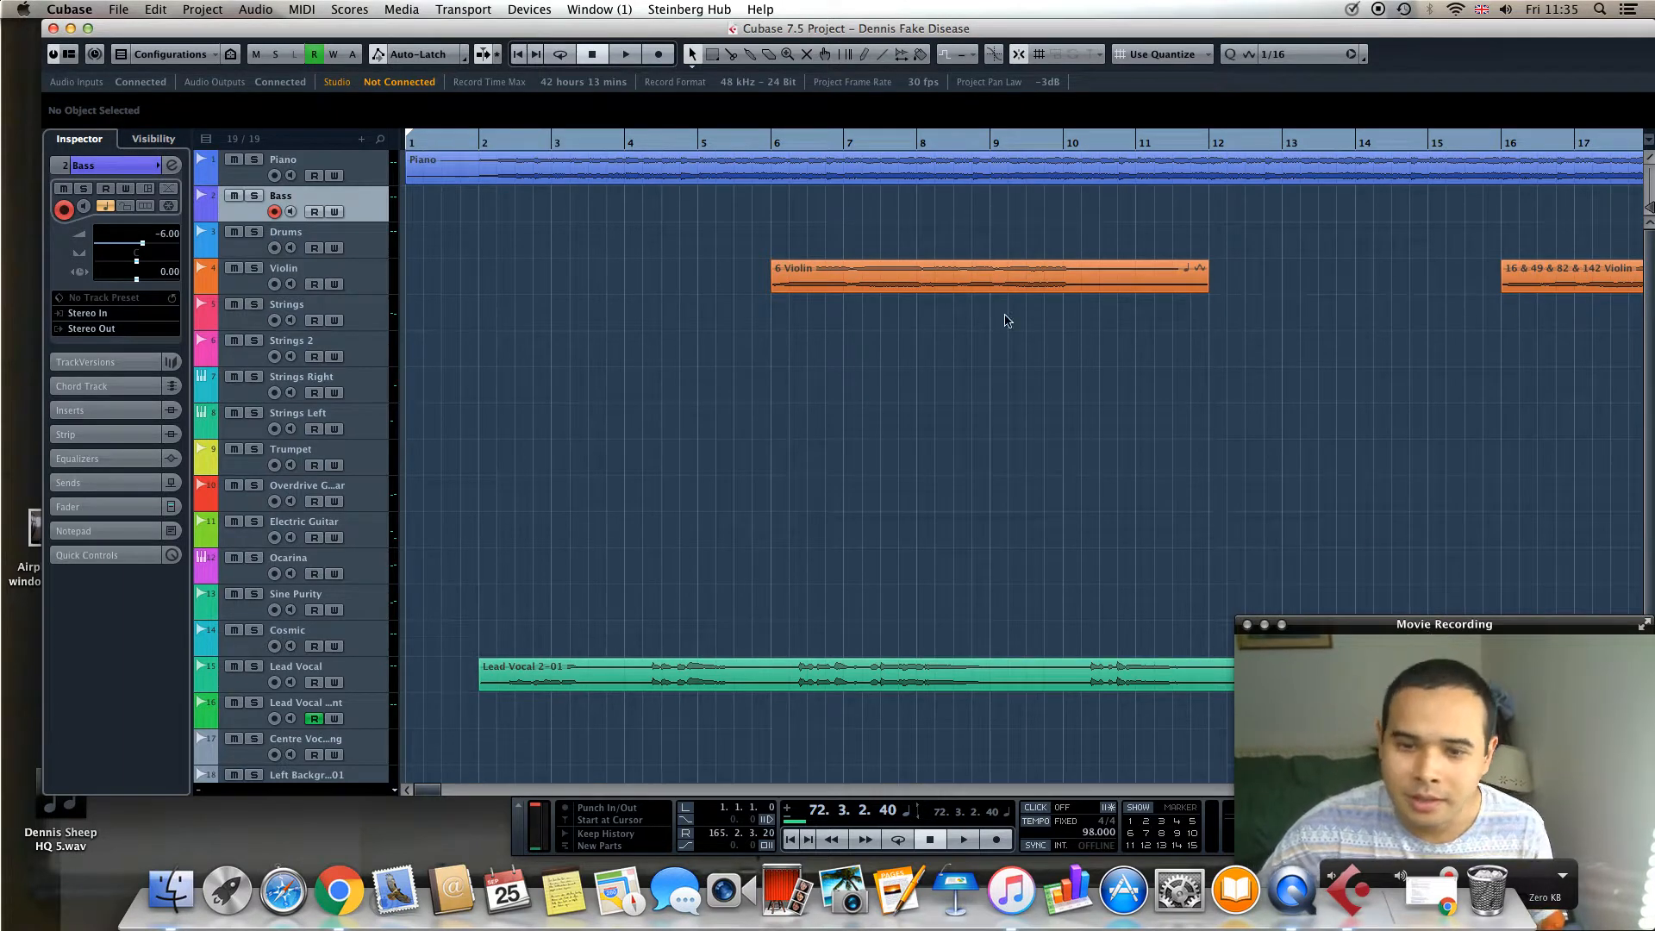
# Look over the arrangement's tracks, from Piano, Bass and Drums down to the lead and background vocals
pyautogui.scroll(-3, 1035, 340)
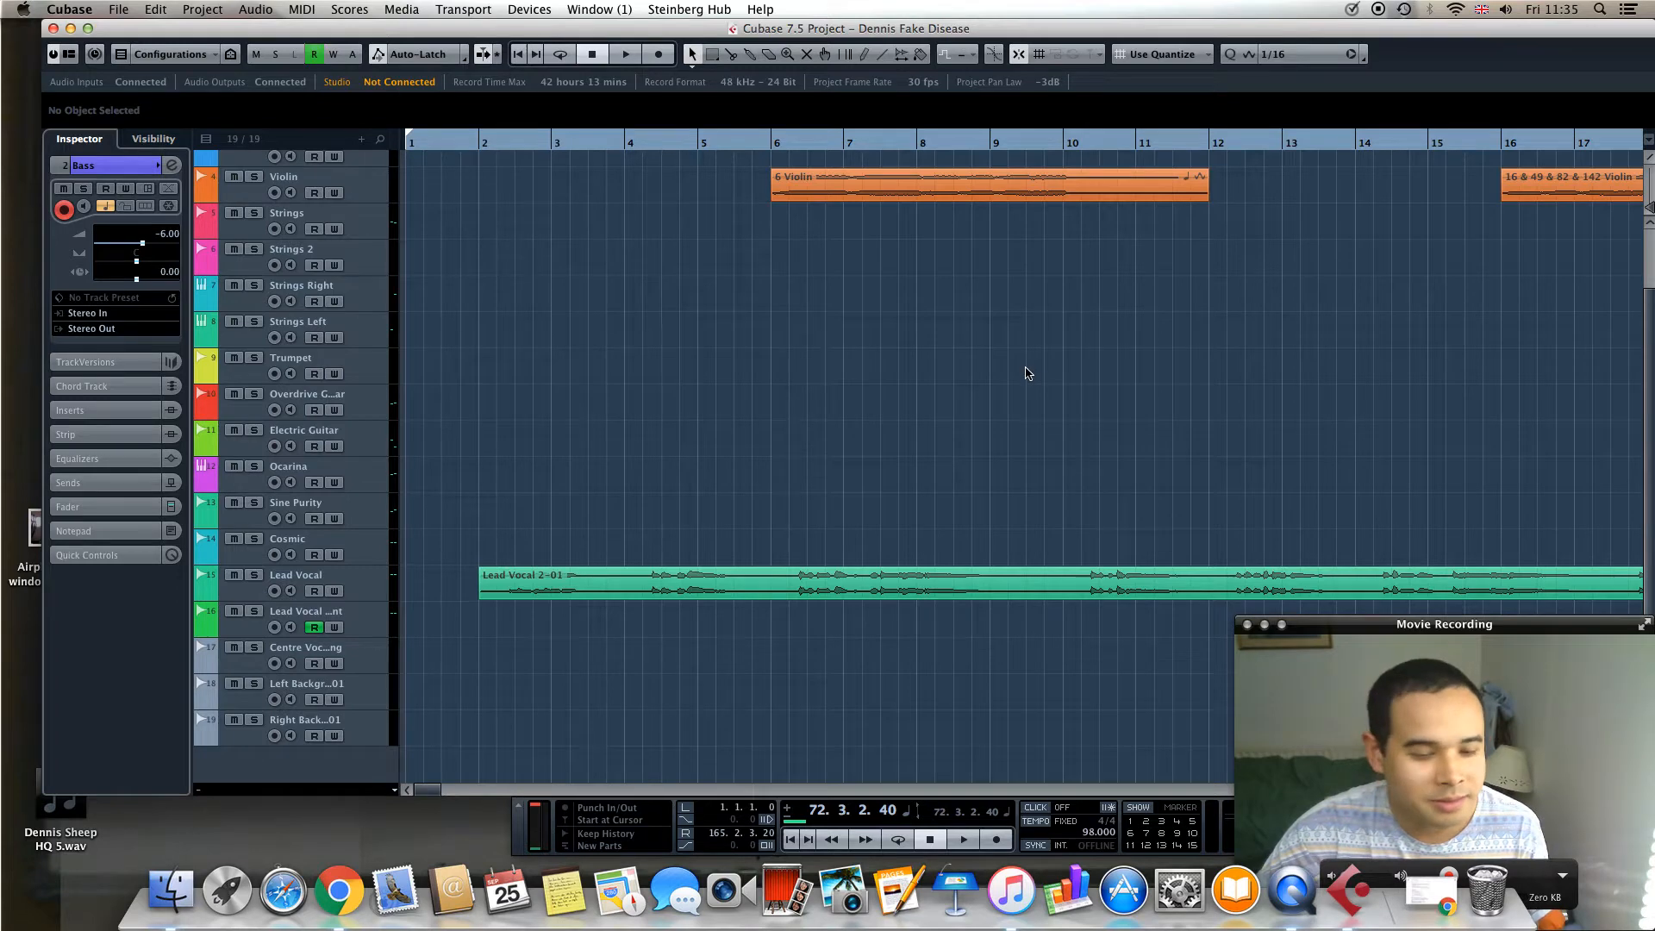
pyautogui.scroll(3, 1029, 375)
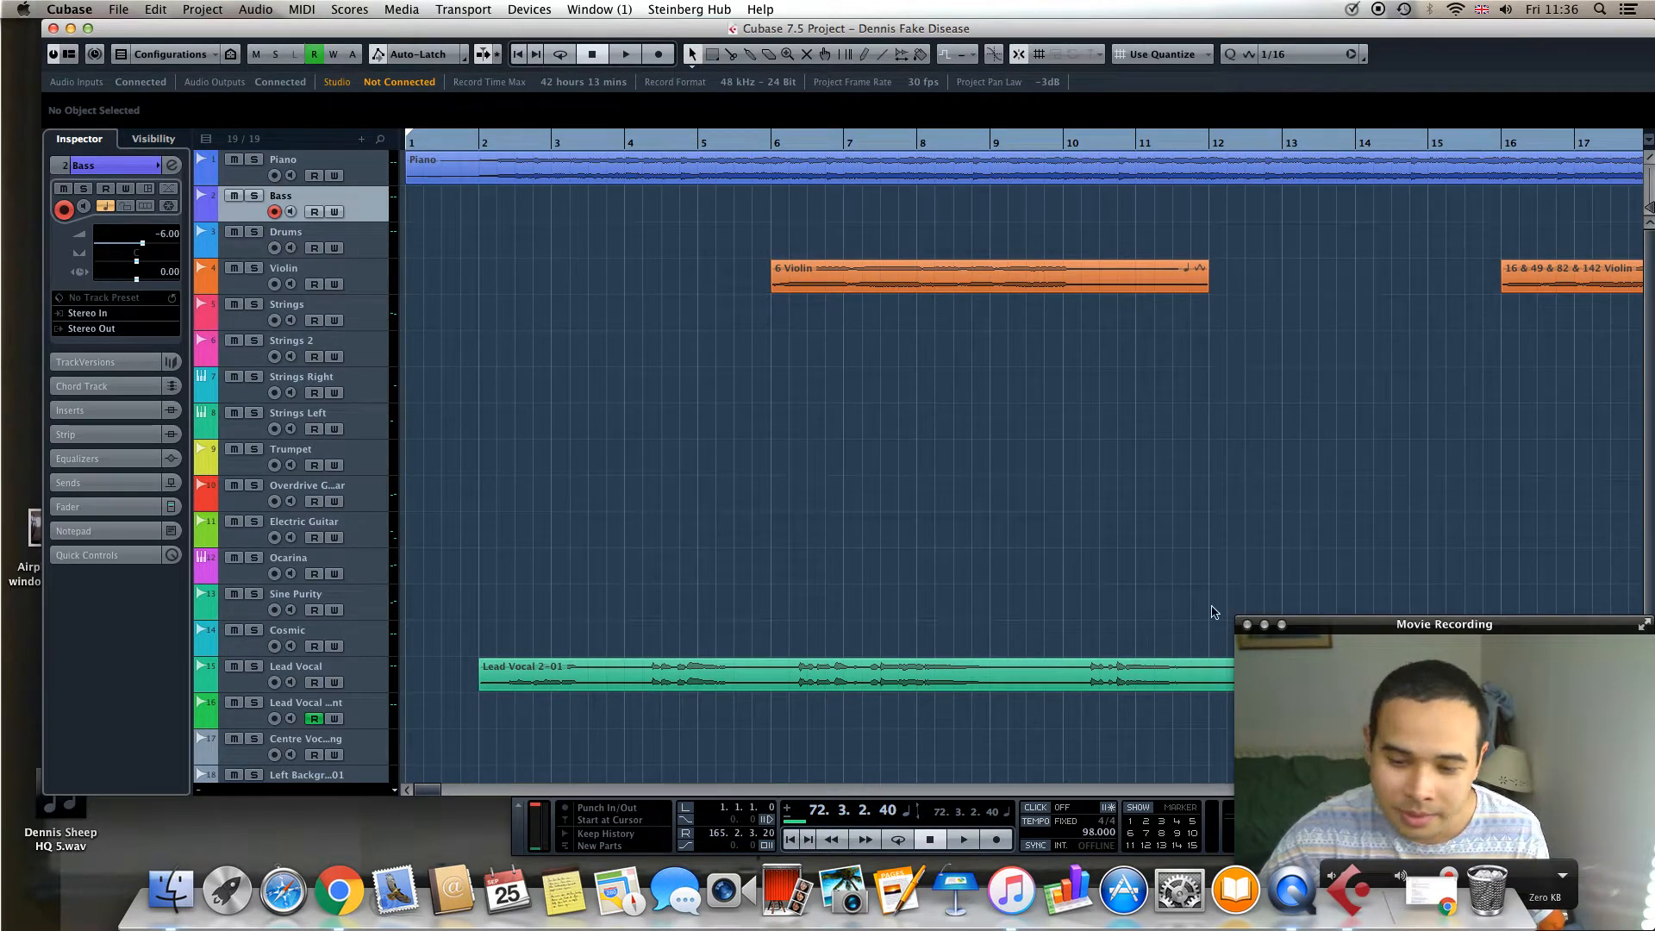
pyautogui.scroll(-3, 585, 380)
pyautogui.scroll(3, 585, 388)
pyautogui.scroll(-3, 584, 392)
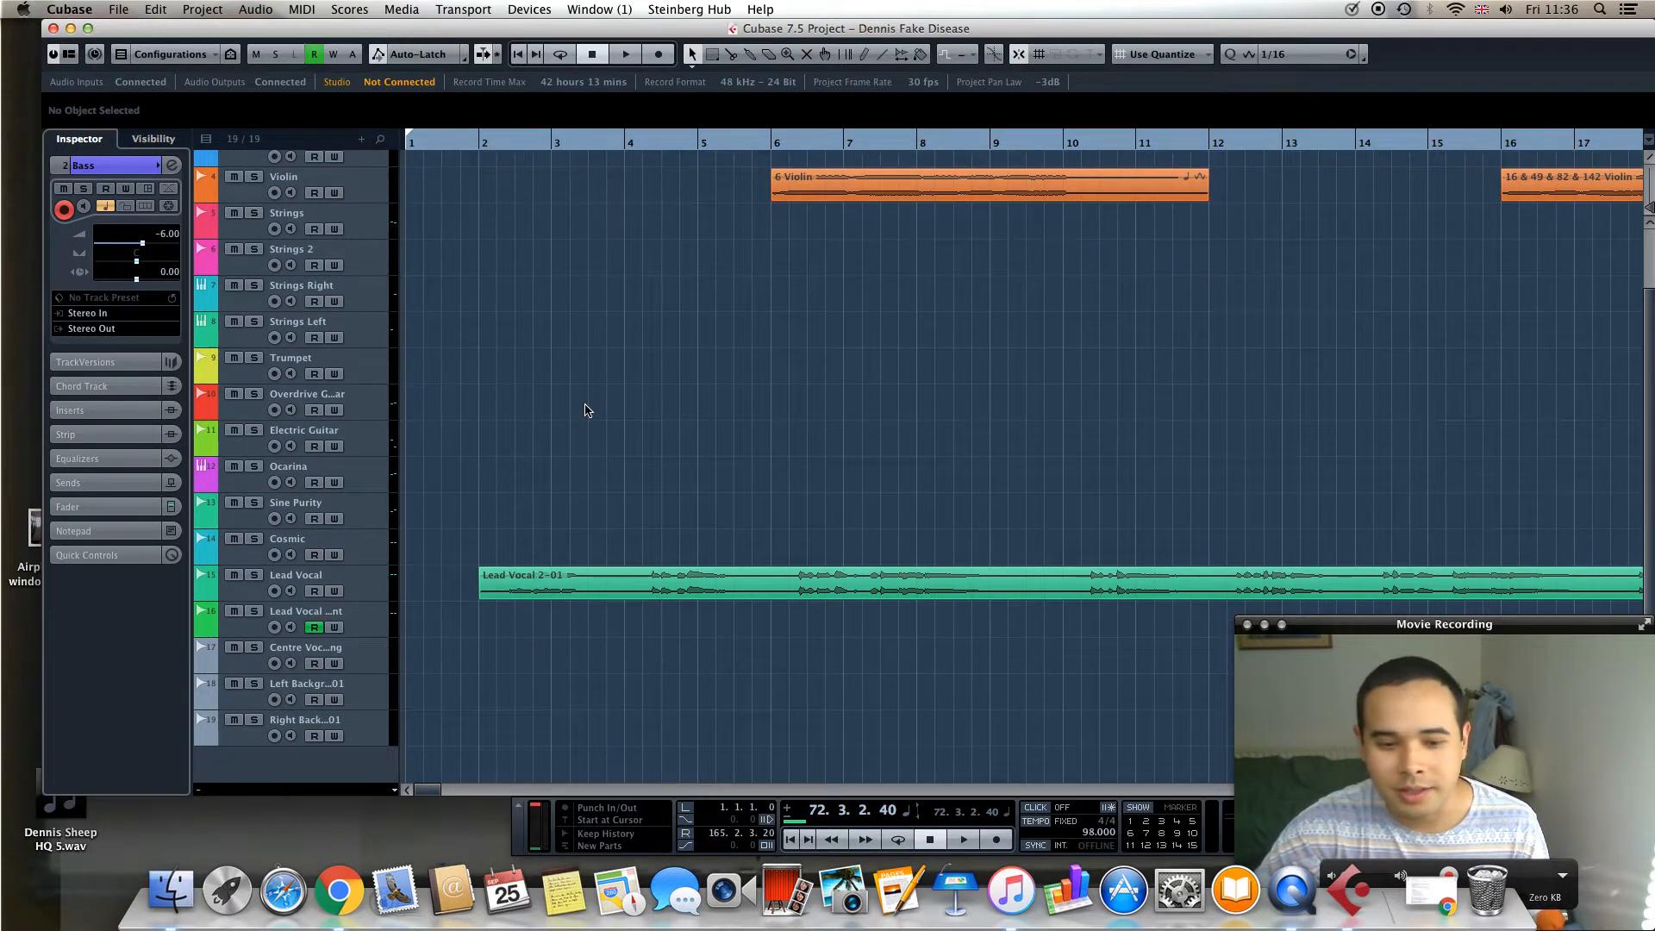
pyautogui.scroll(3, 584, 410)
pyautogui.scroll(-3, 582, 414)
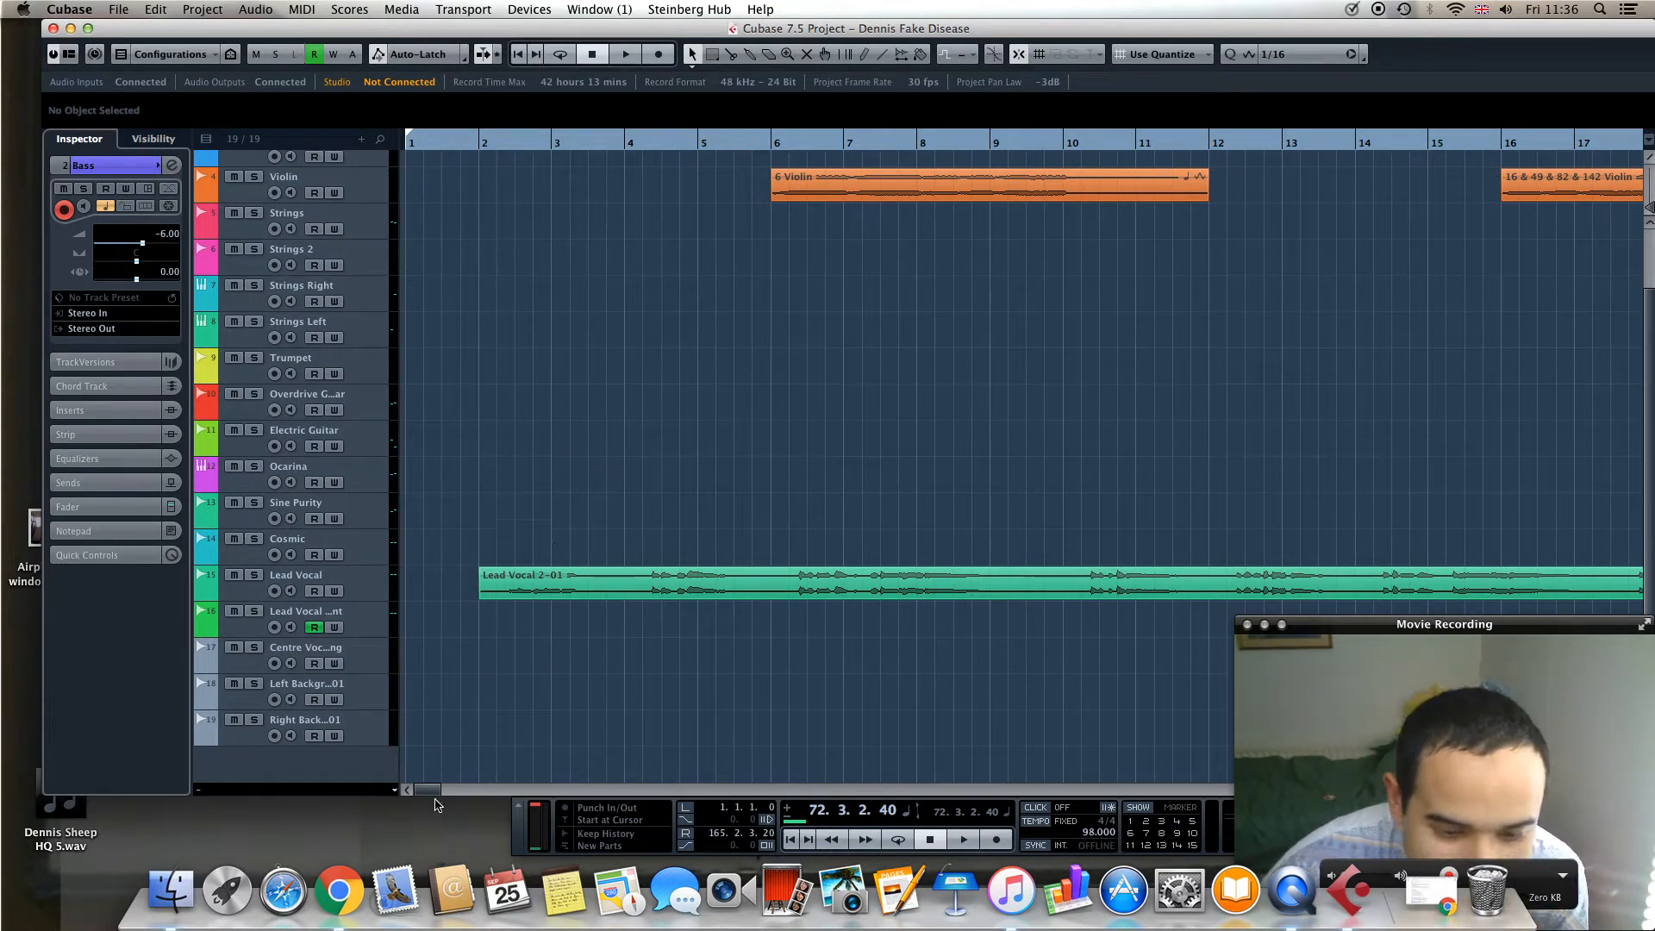
pyautogui.hscroll(5, 431, 792)
pyautogui.hscroll(-5, 425, 794)
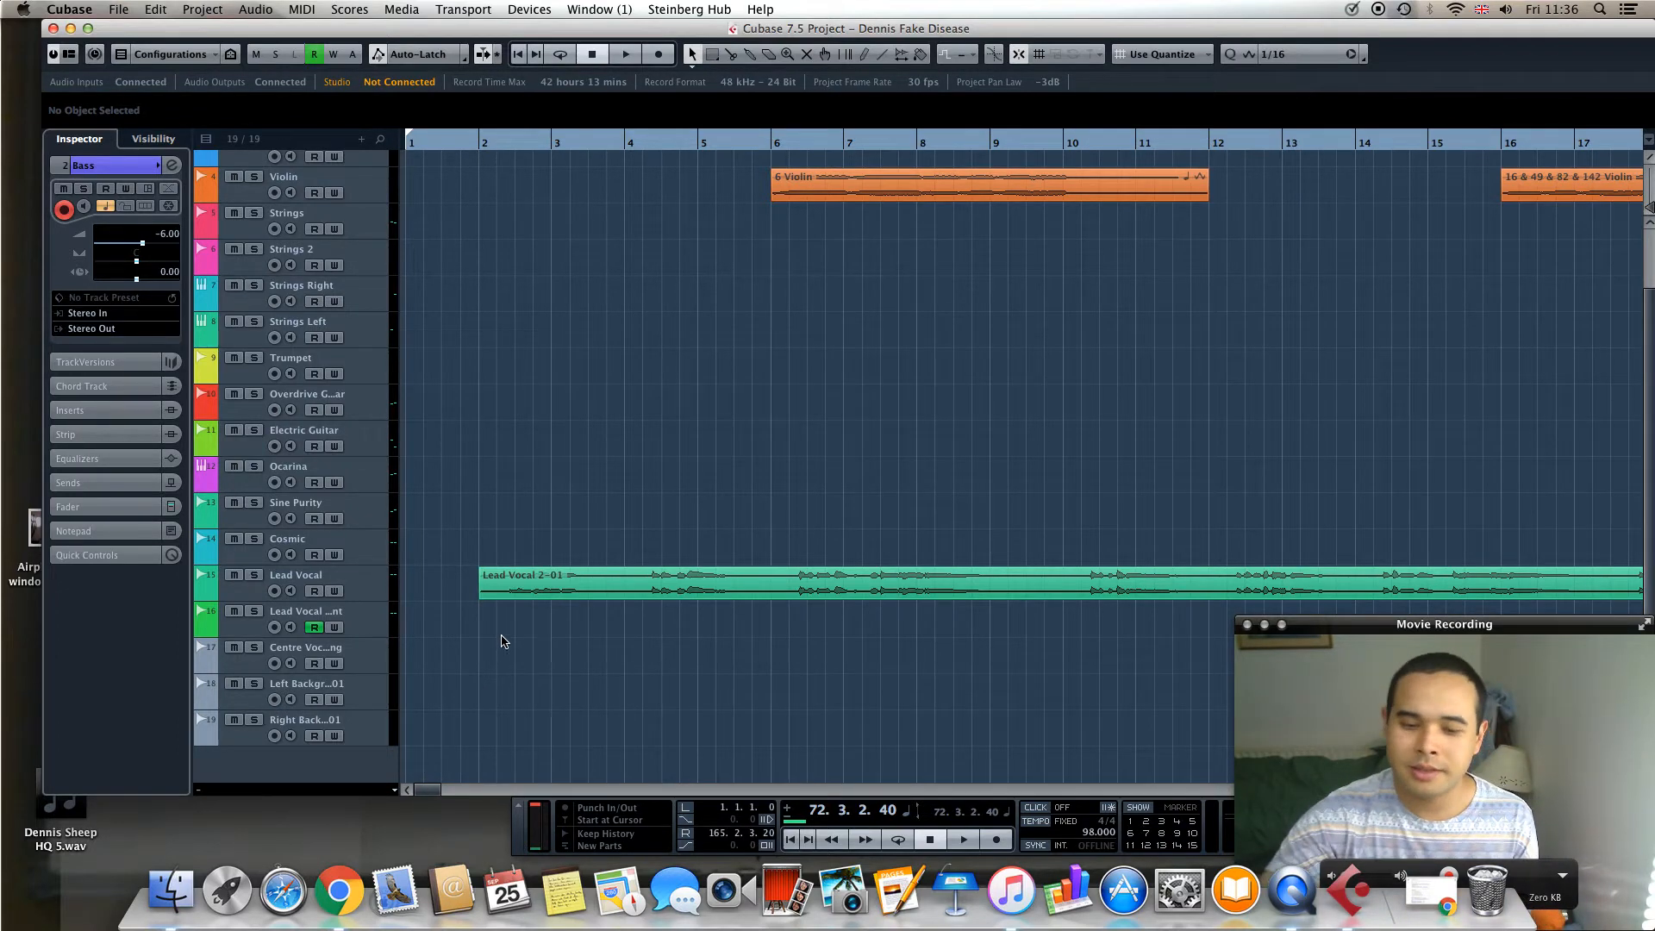
pyautogui.scroll(3, 543, 657)
pyautogui.scroll(-3, 595, 594)
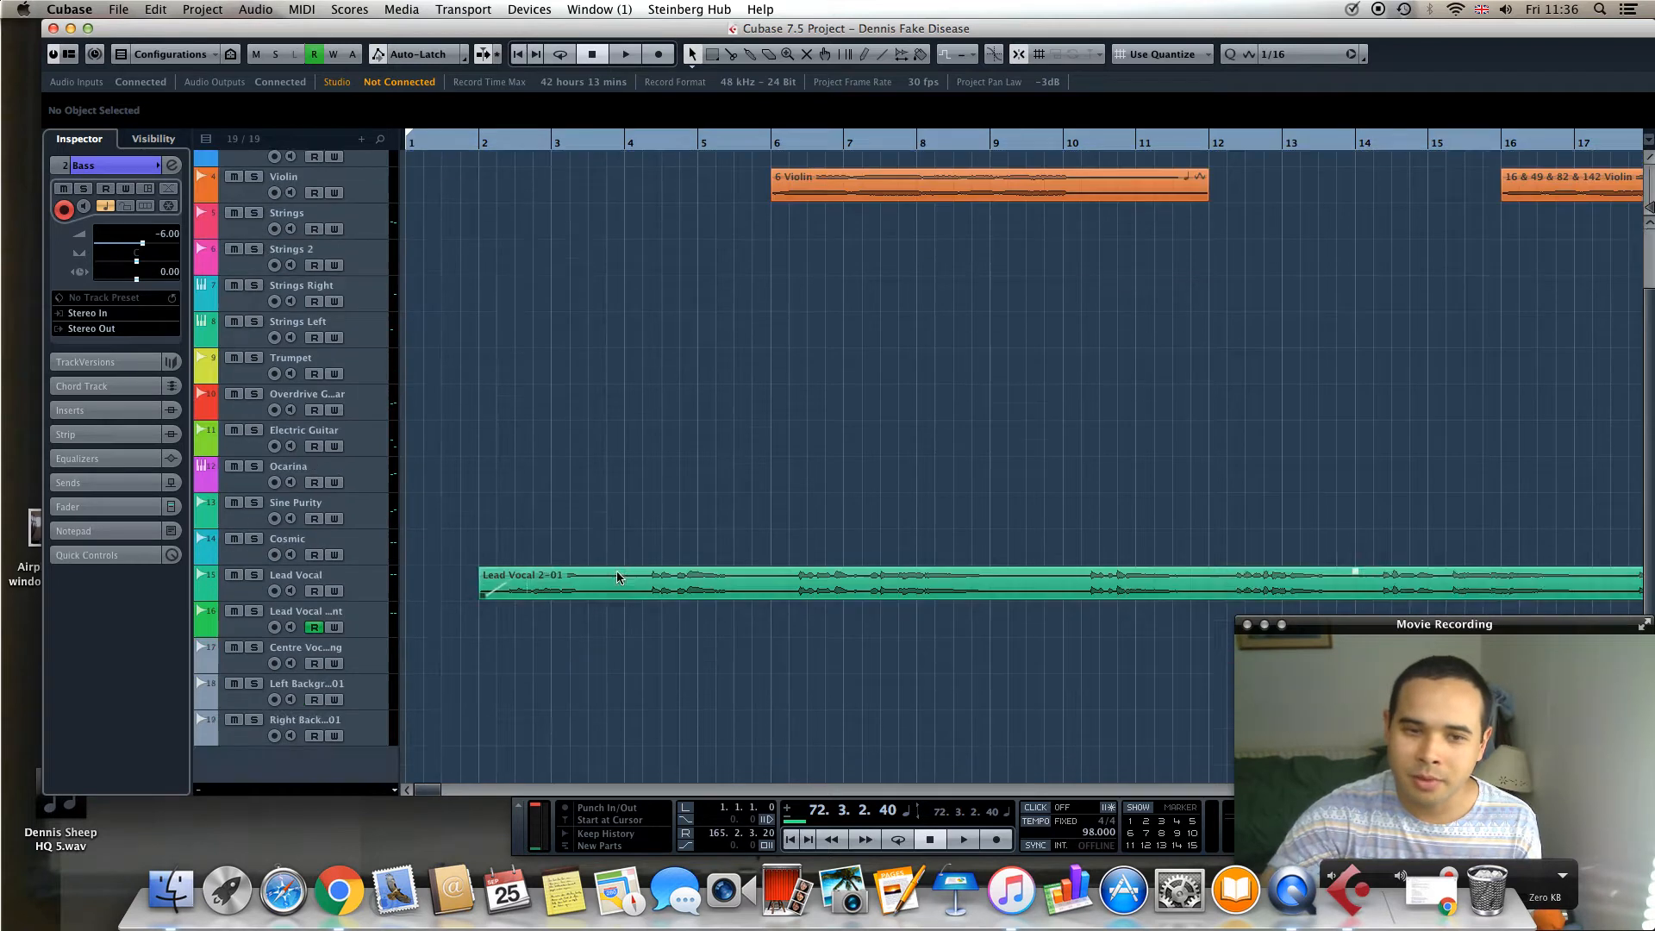
pyautogui.scroll(3, 521, 398)
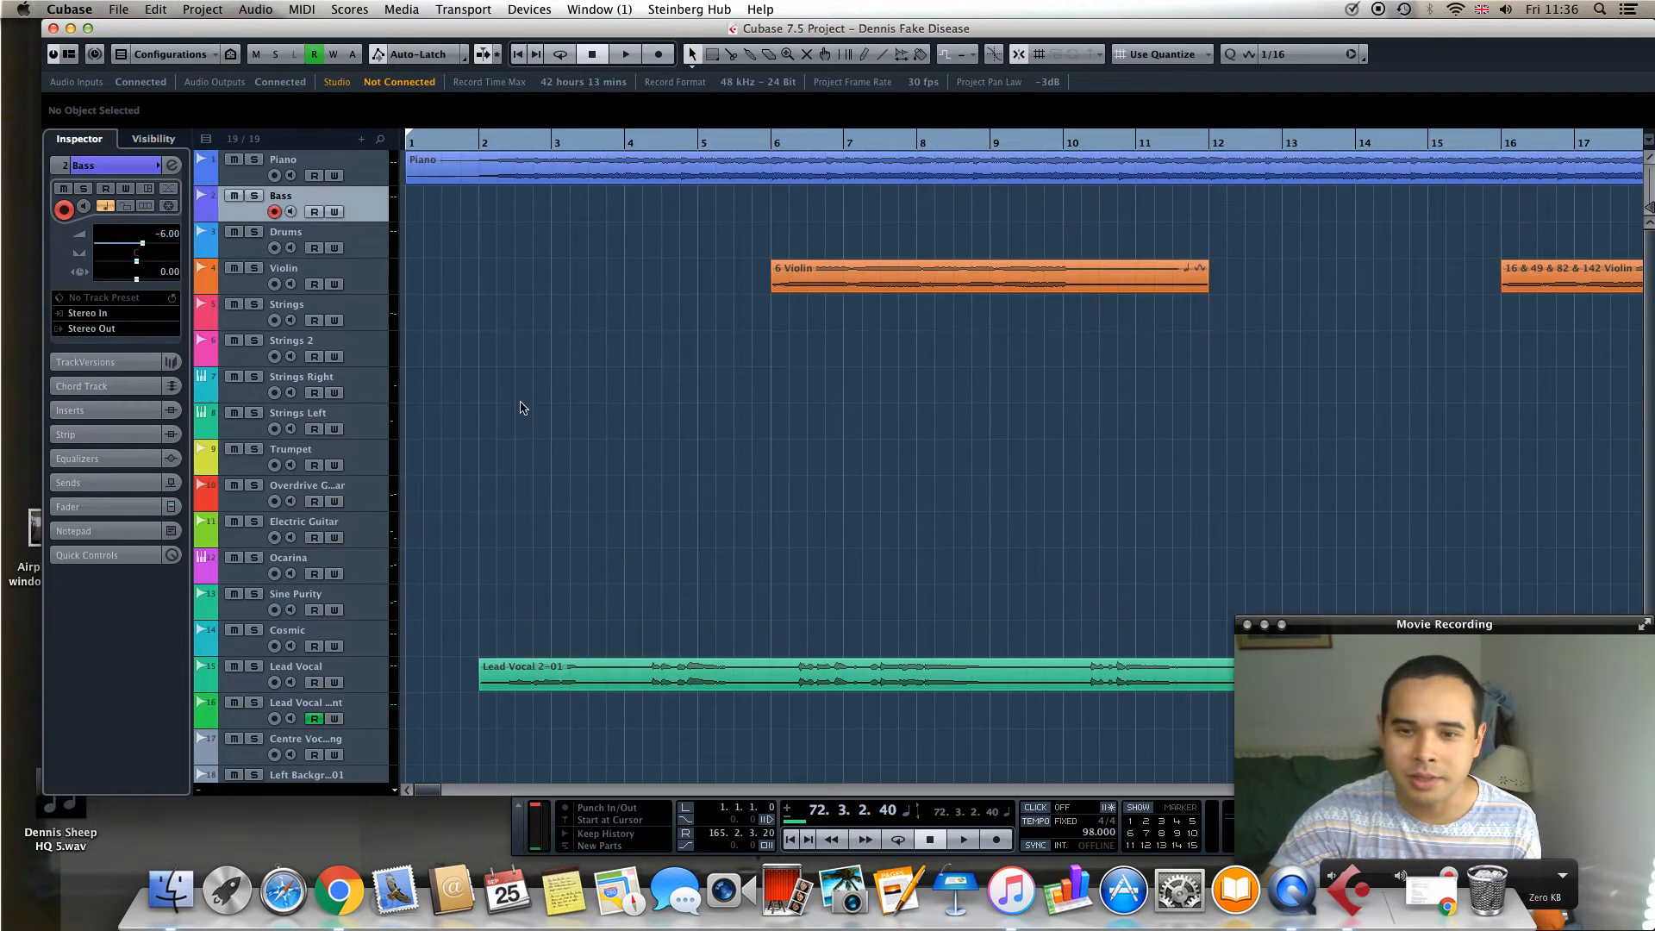
pyautogui.scroll(-3, 526, 413)
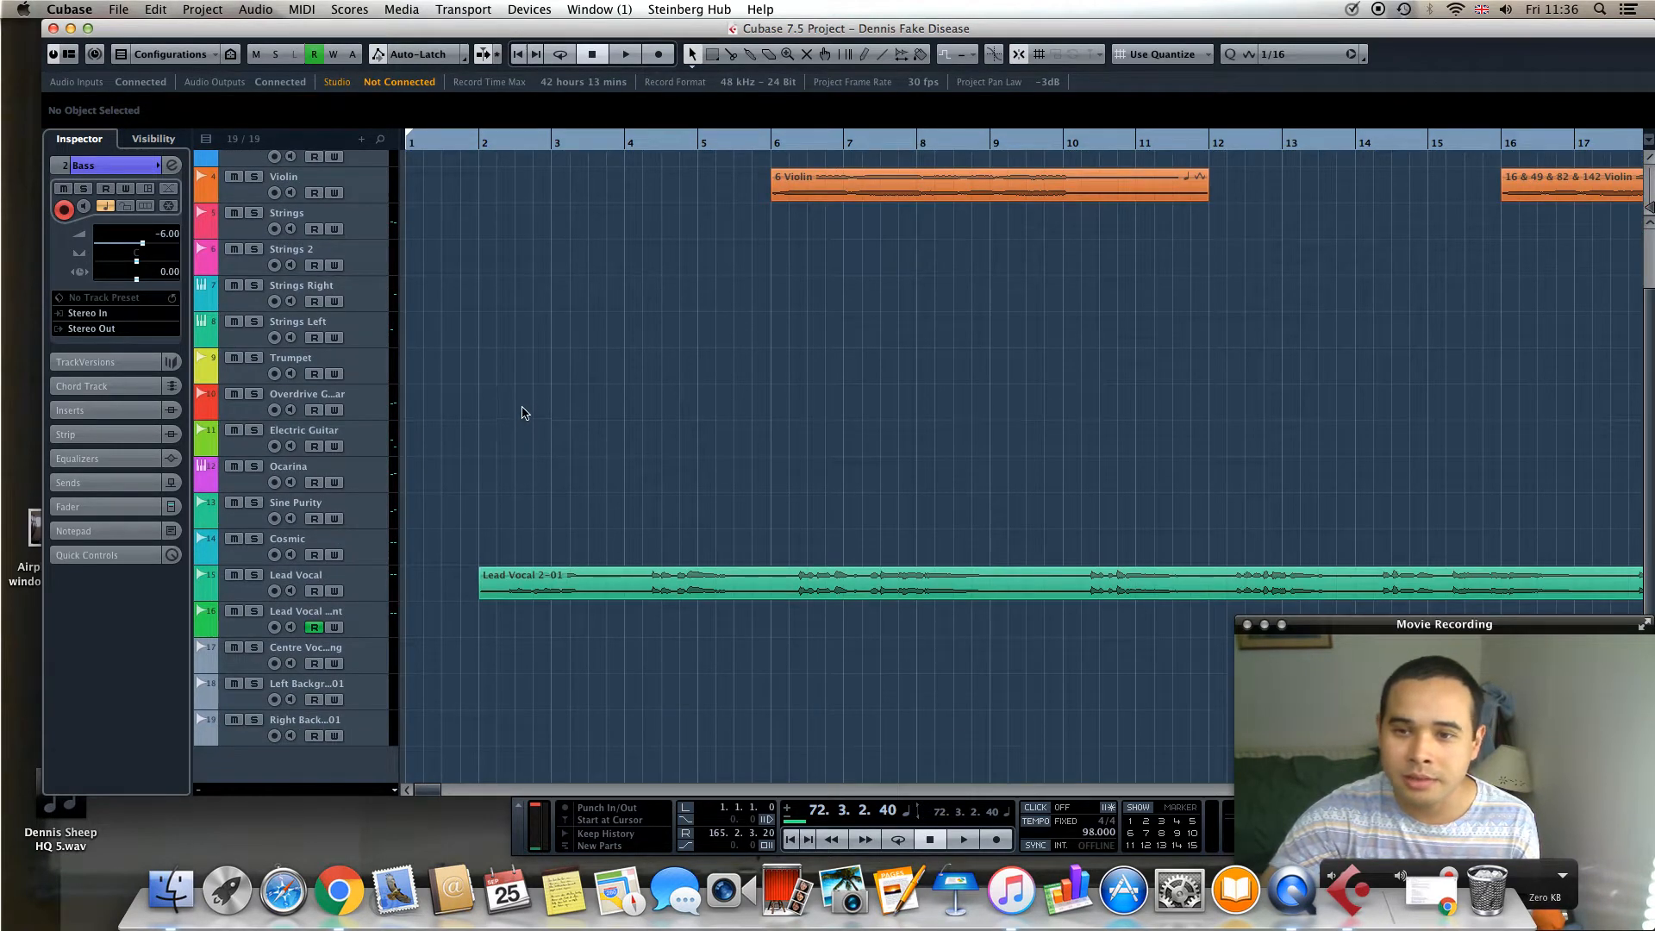
pyautogui.scroll(3, 510, 403)
pyautogui.scroll(-3, 509, 402)
pyautogui.scroll(3, 510, 404)
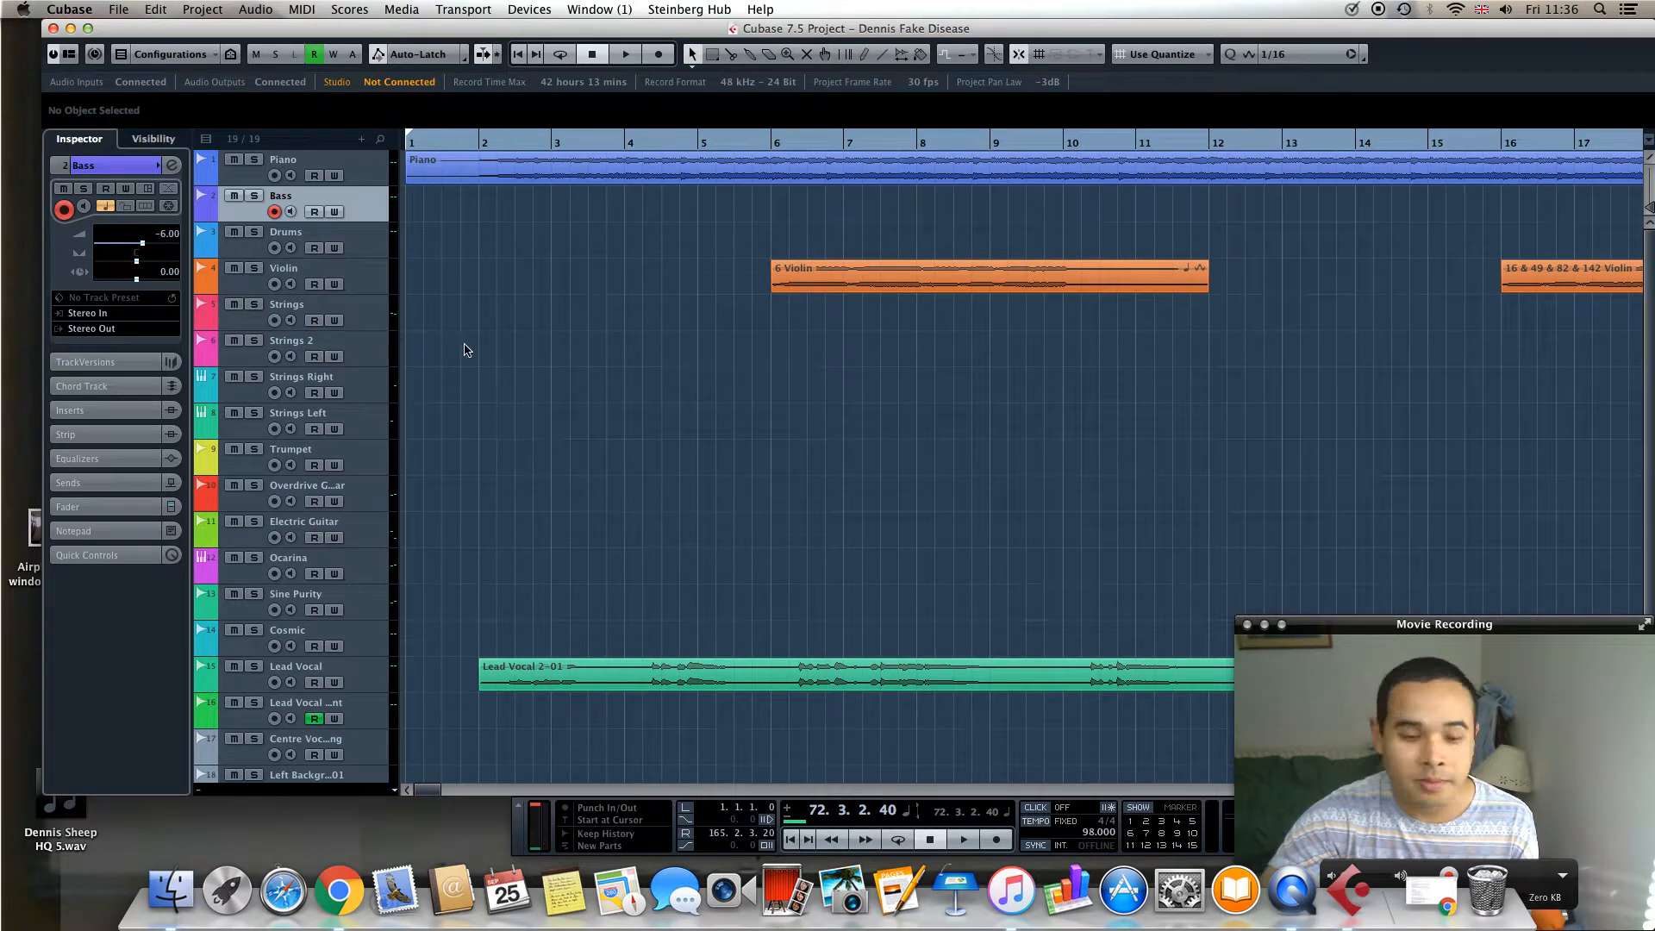
pyautogui.scroll(-1, 454, 485)
pyautogui.scroll(1, 470, 476)
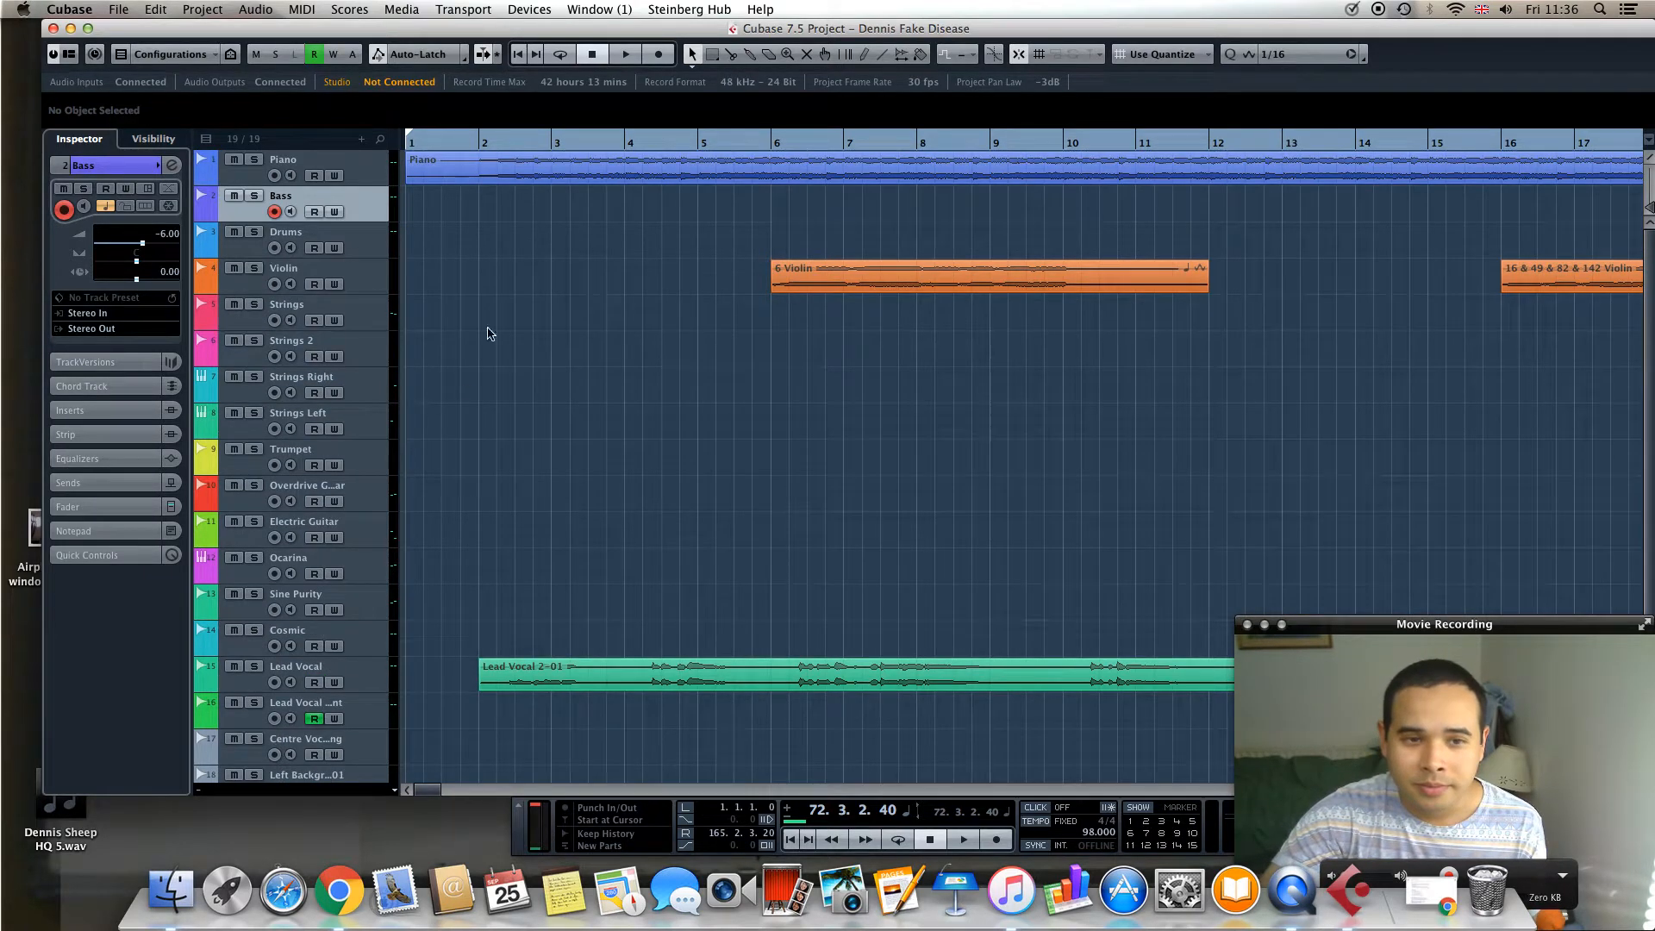
# Select the Violin track and collapse its basic track settings in the Inspector
pyautogui.click(379, 174)
pyautogui.click(378, 213)
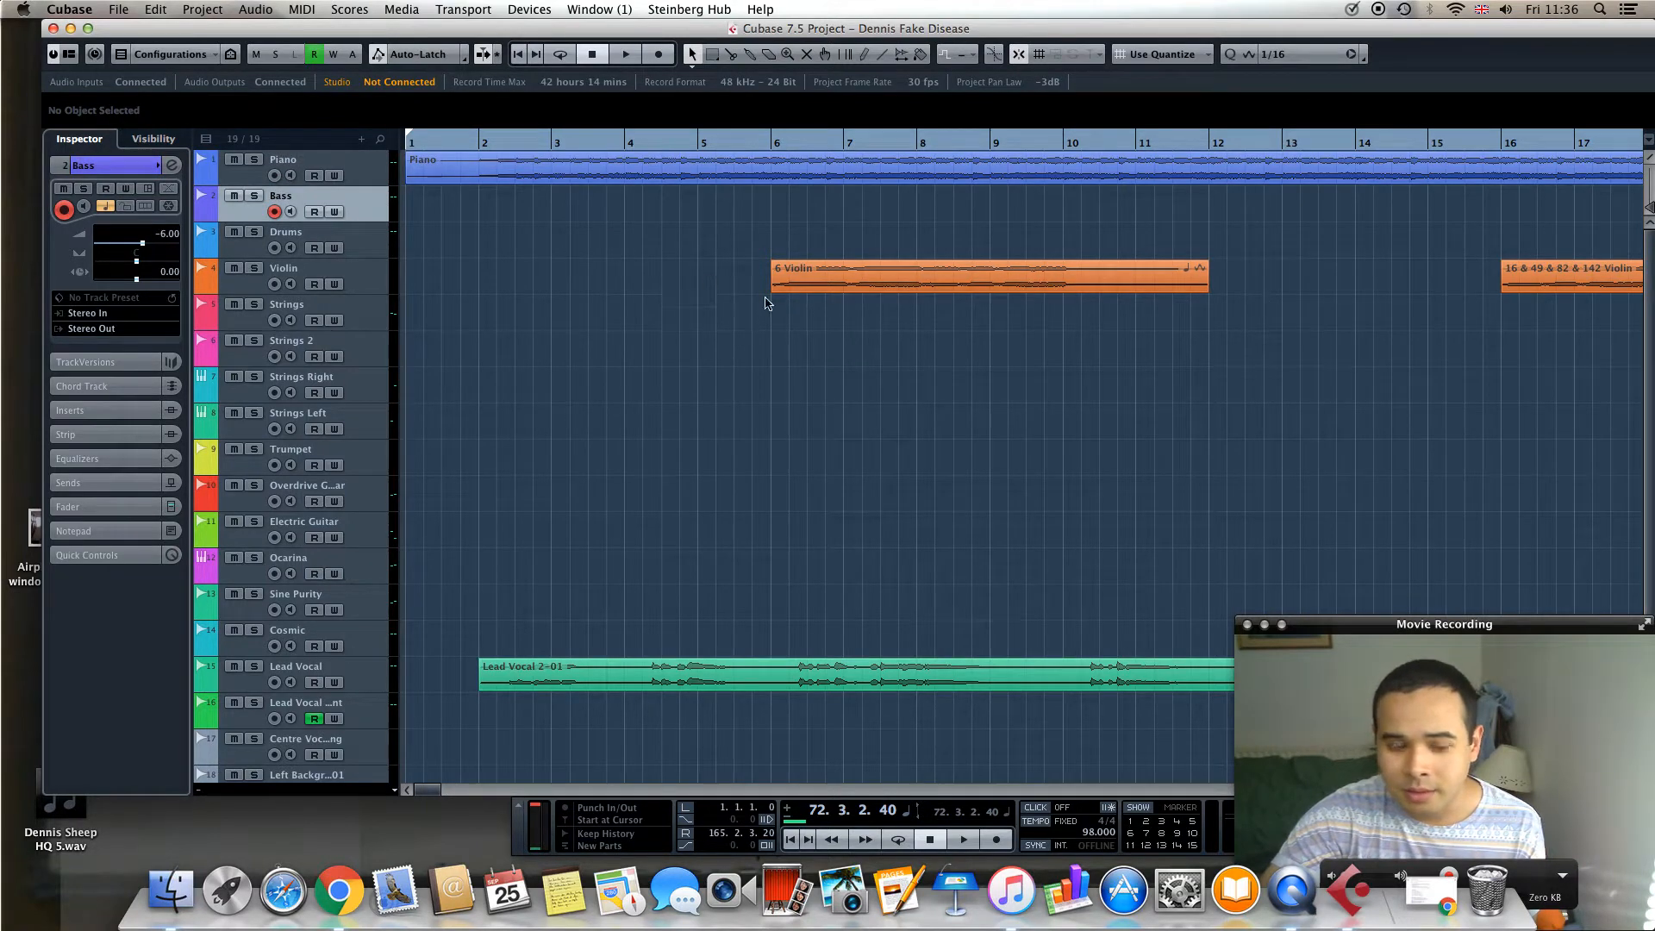
pyautogui.hscroll(4, 445, 786)
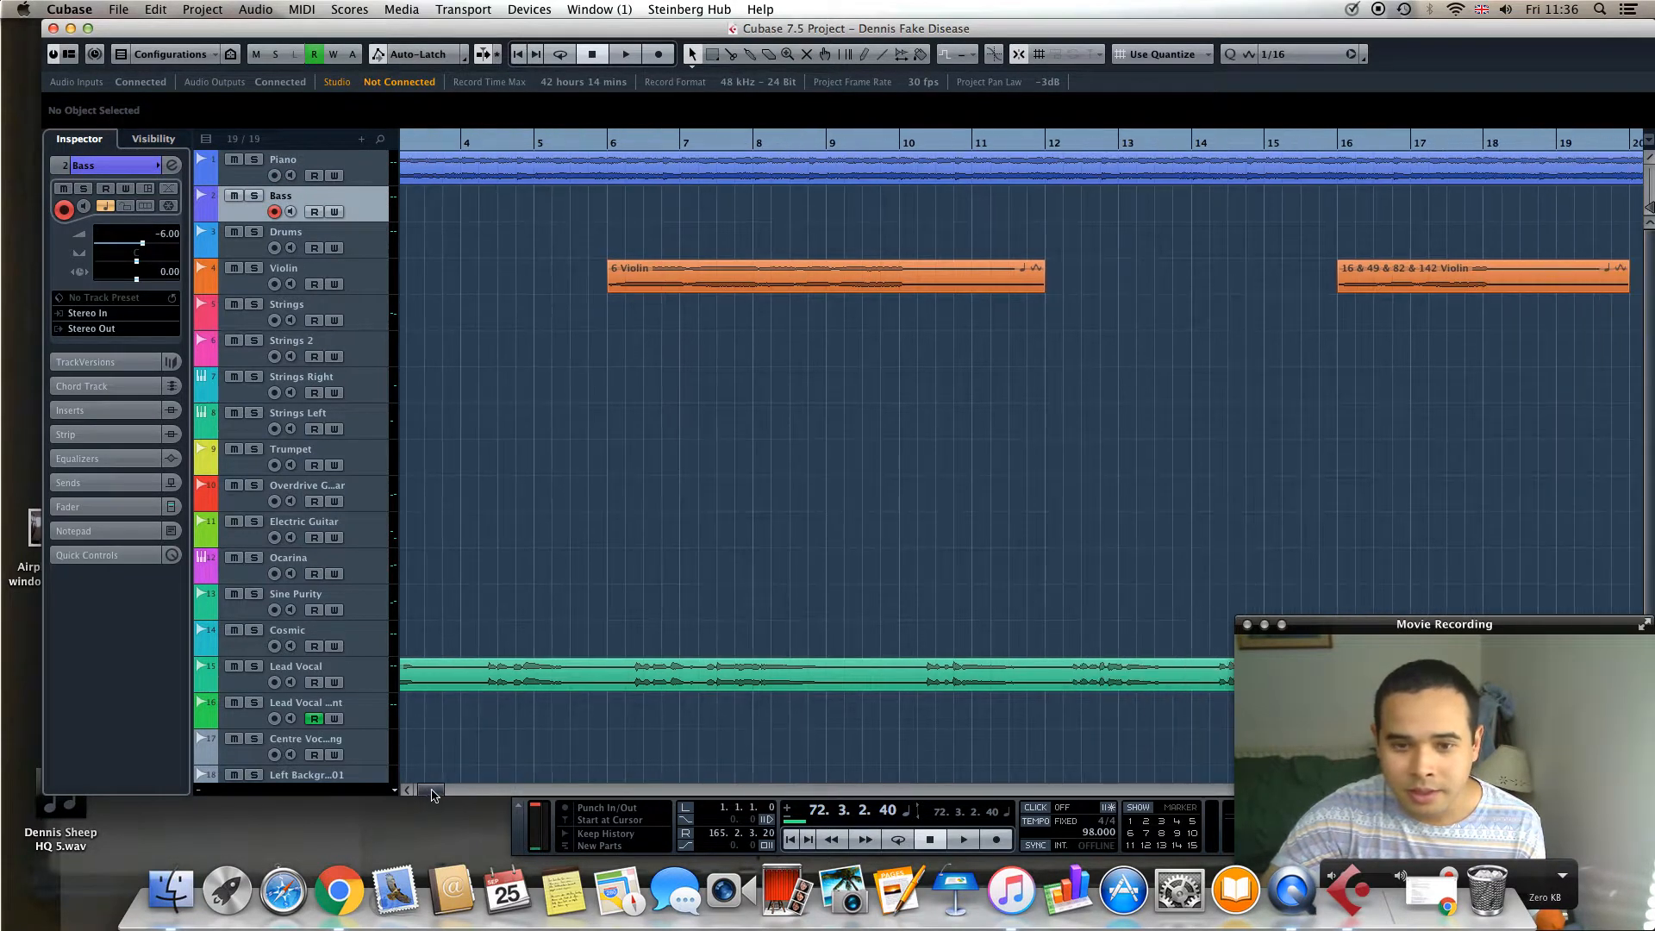
pyautogui.click(377, 284)
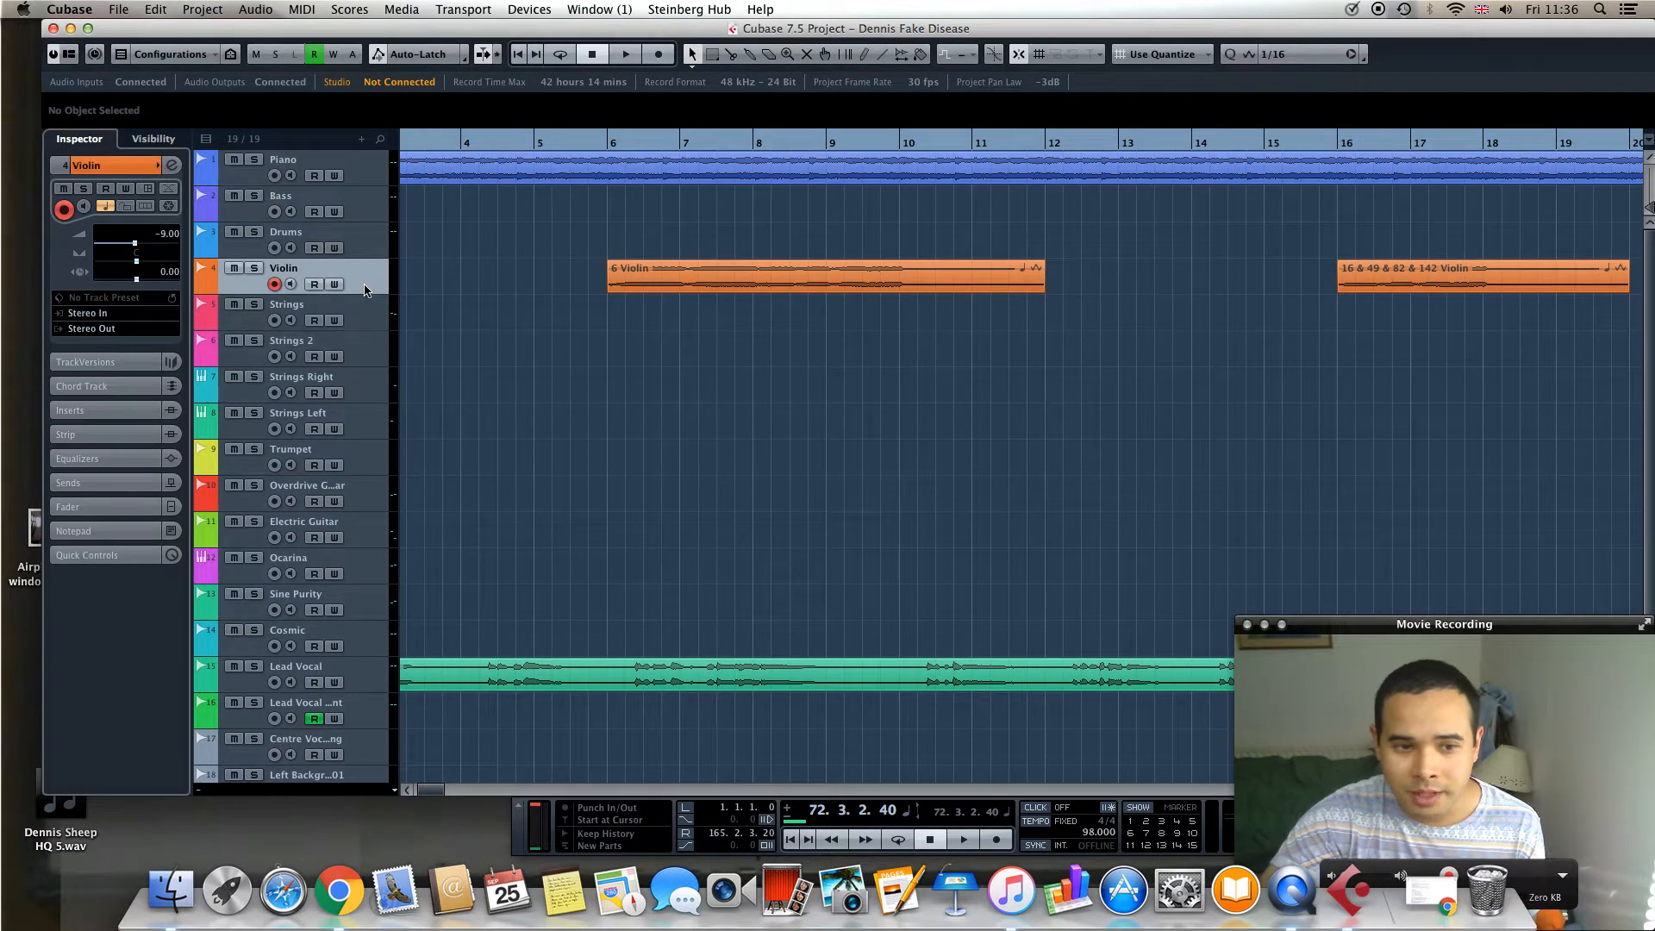
pyautogui.click(125, 412)
pyautogui.click(112, 232)
pyautogui.scroll(-3, 521, 436)
pyautogui.scroll(3, 608, 442)
# Solo the Violin track and audition its first clip from just before bar 6, then from late in bar 9
pyautogui.click(592, 143)
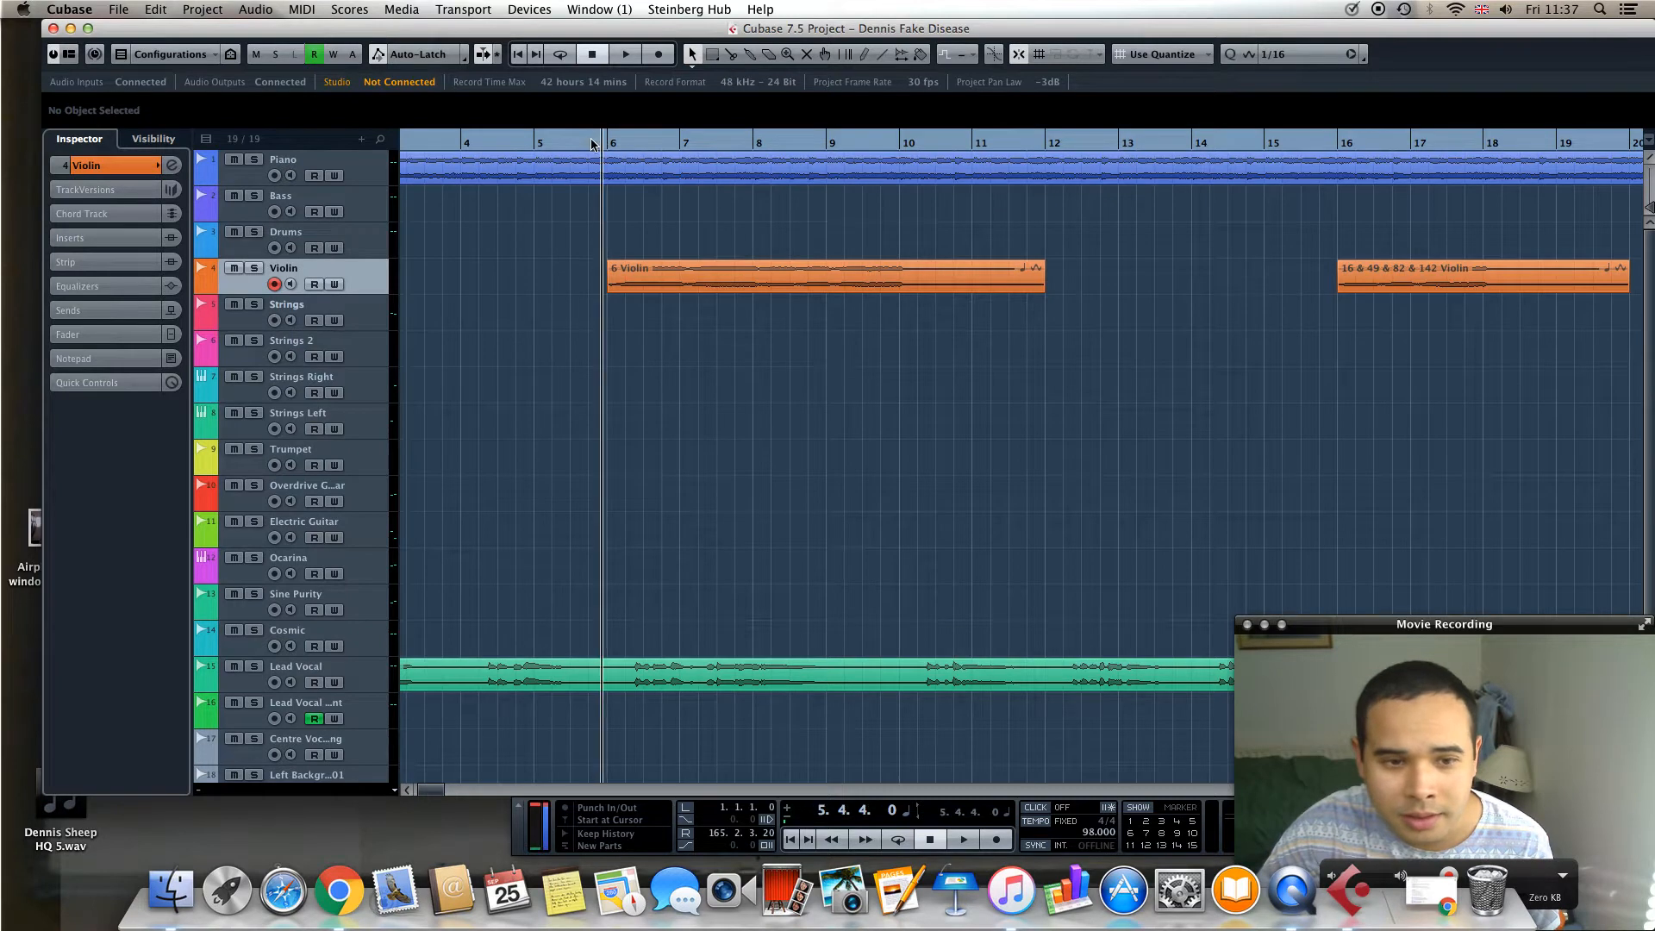
pyautogui.click(254, 269)
pyautogui.press('space')
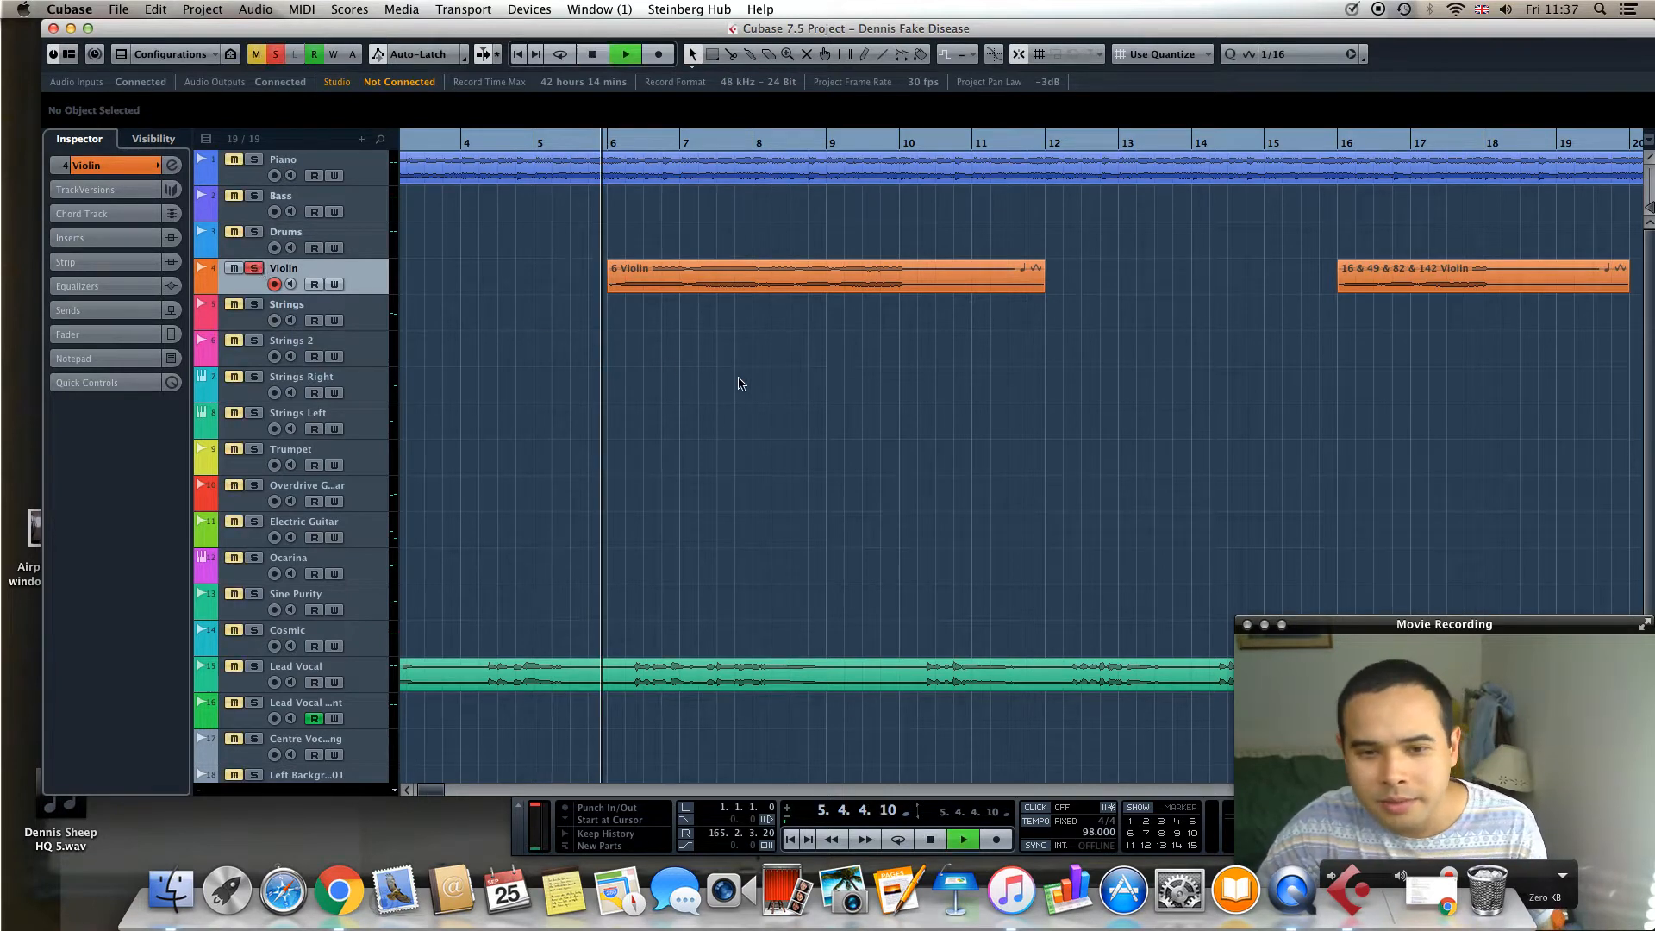
pyautogui.press('space')
pyautogui.click(880, 142)
pyautogui.press('space')
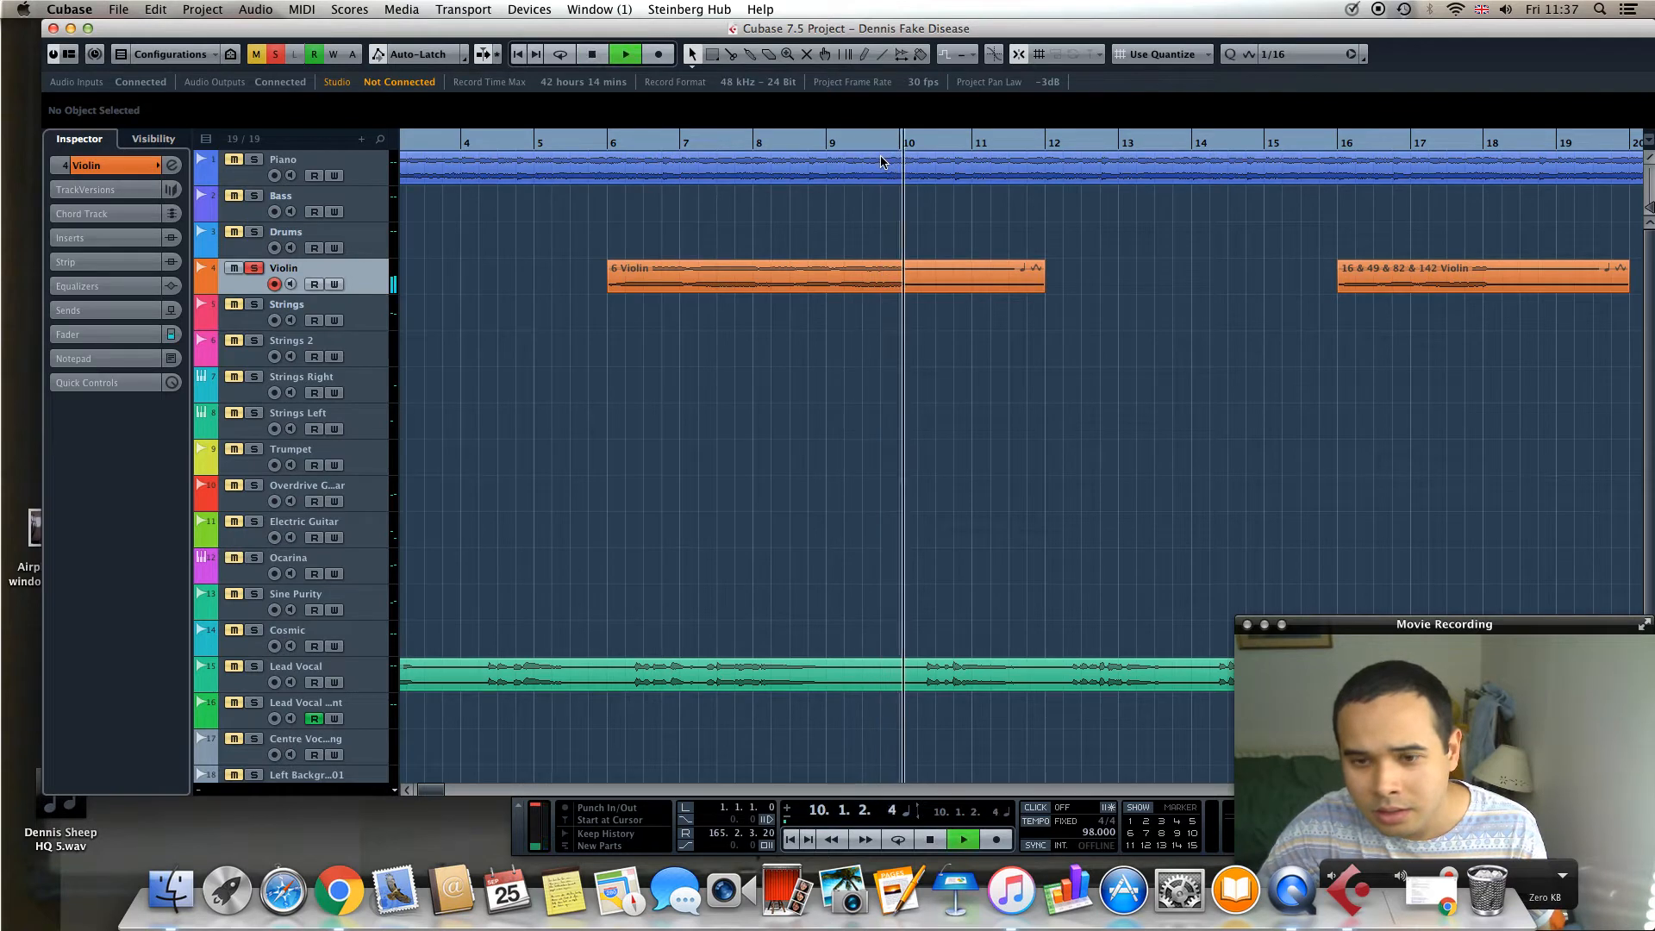
pyautogui.press('space')
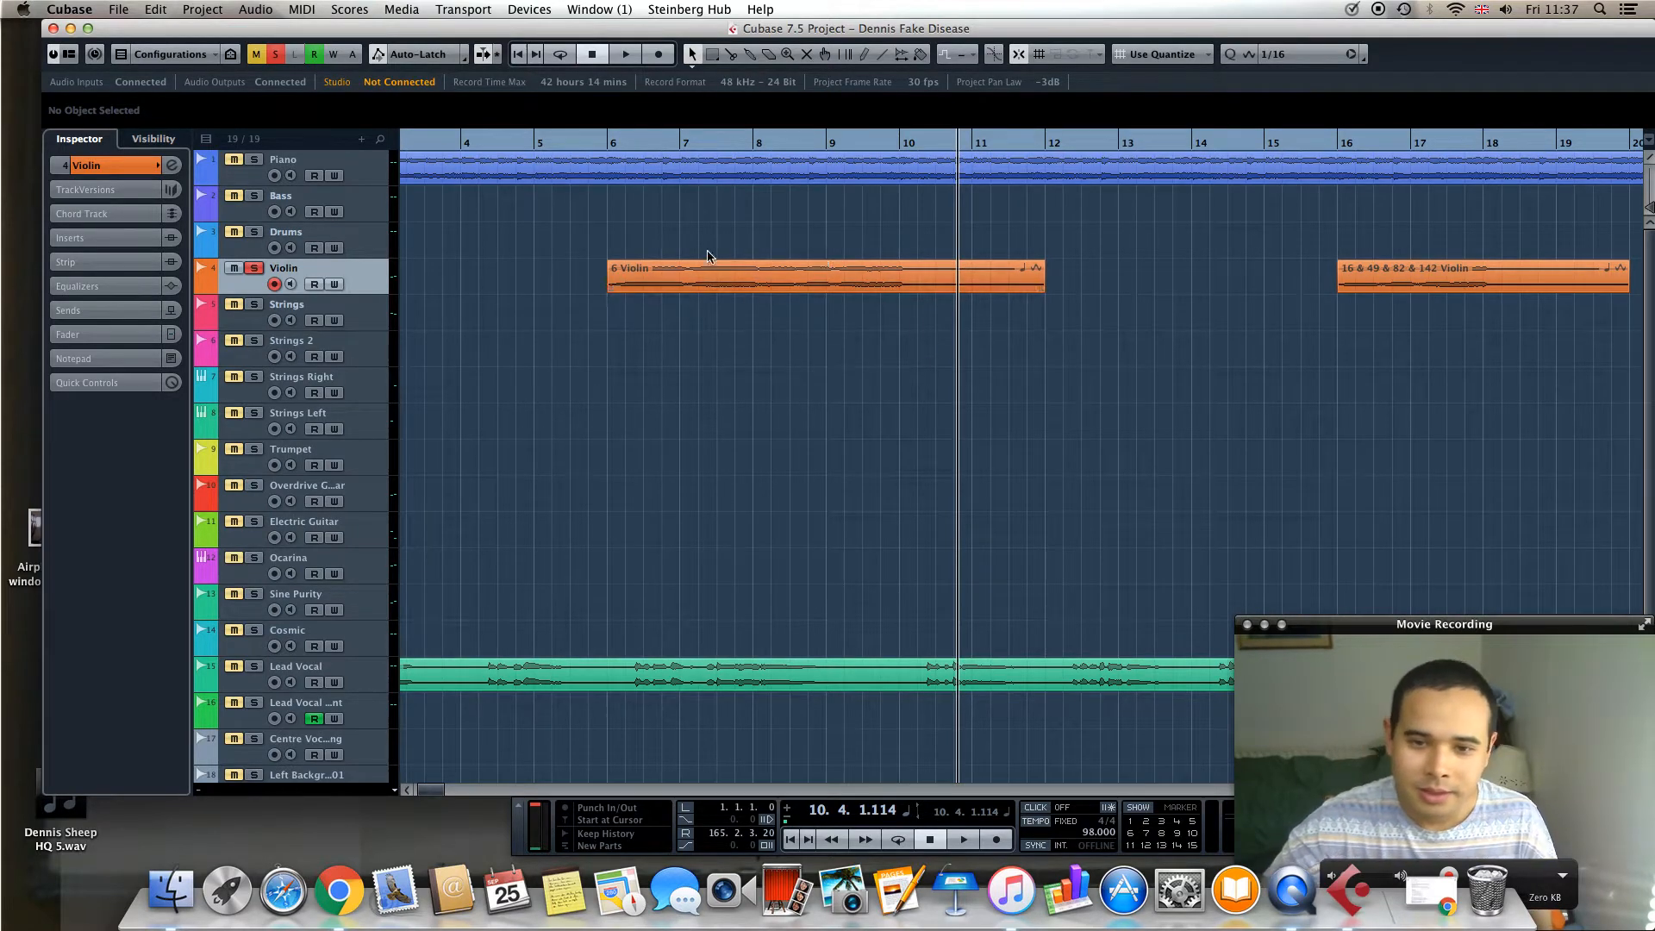
pyautogui.click(651, 274)
pyautogui.click(693, 307)
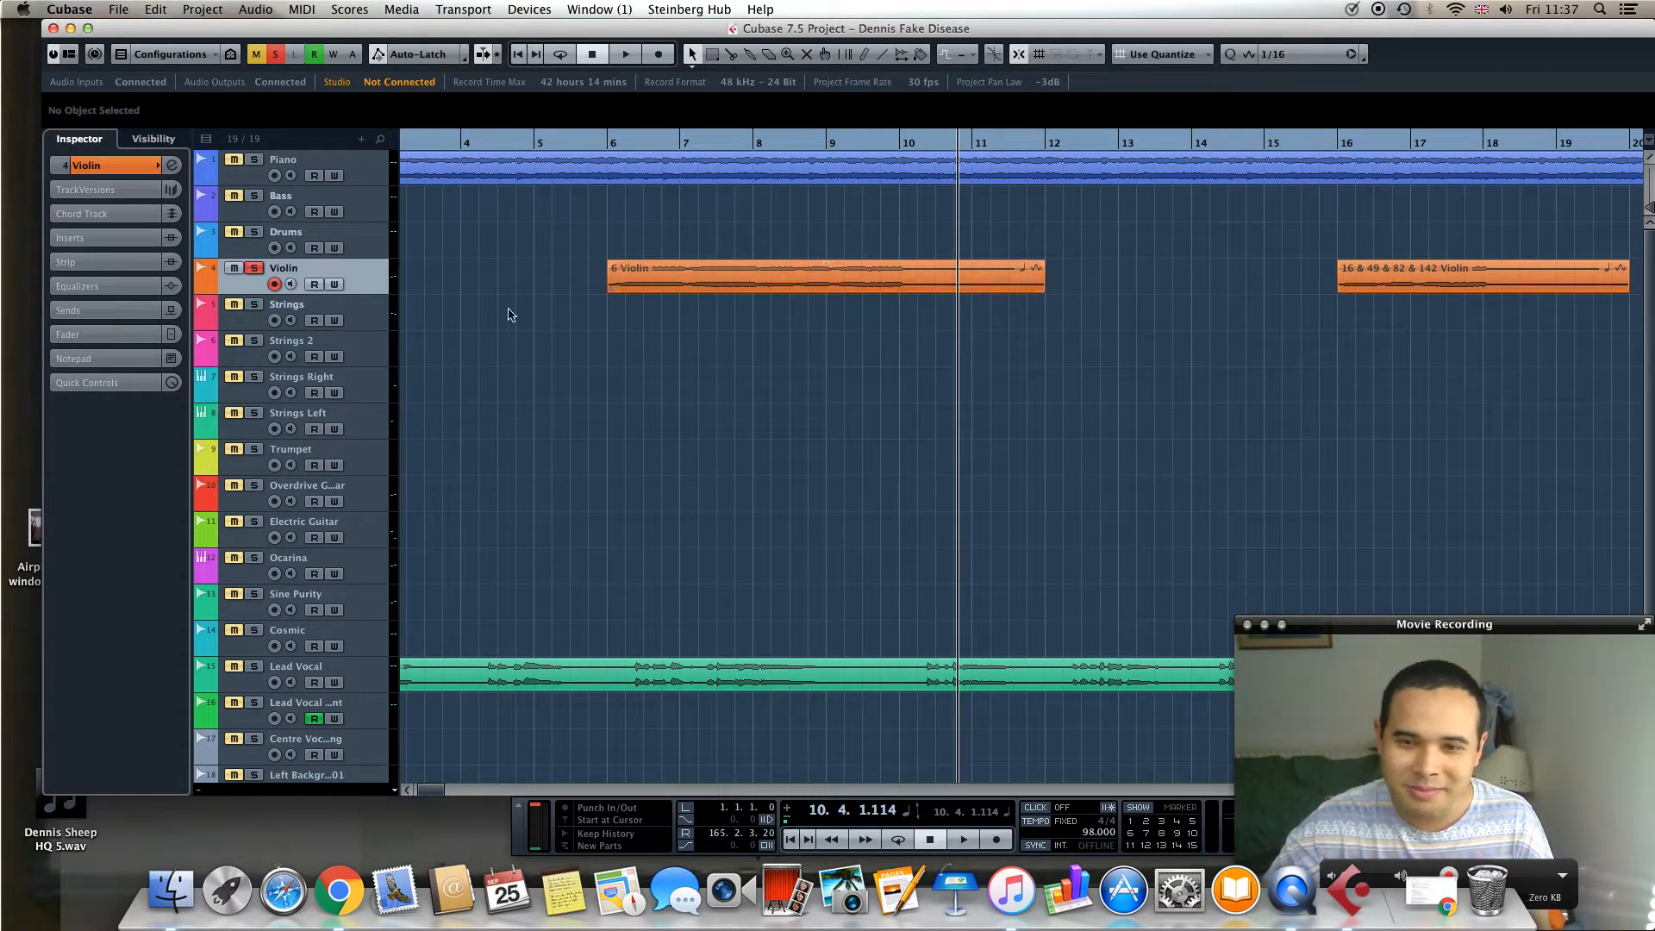
pyautogui.click(734, 280)
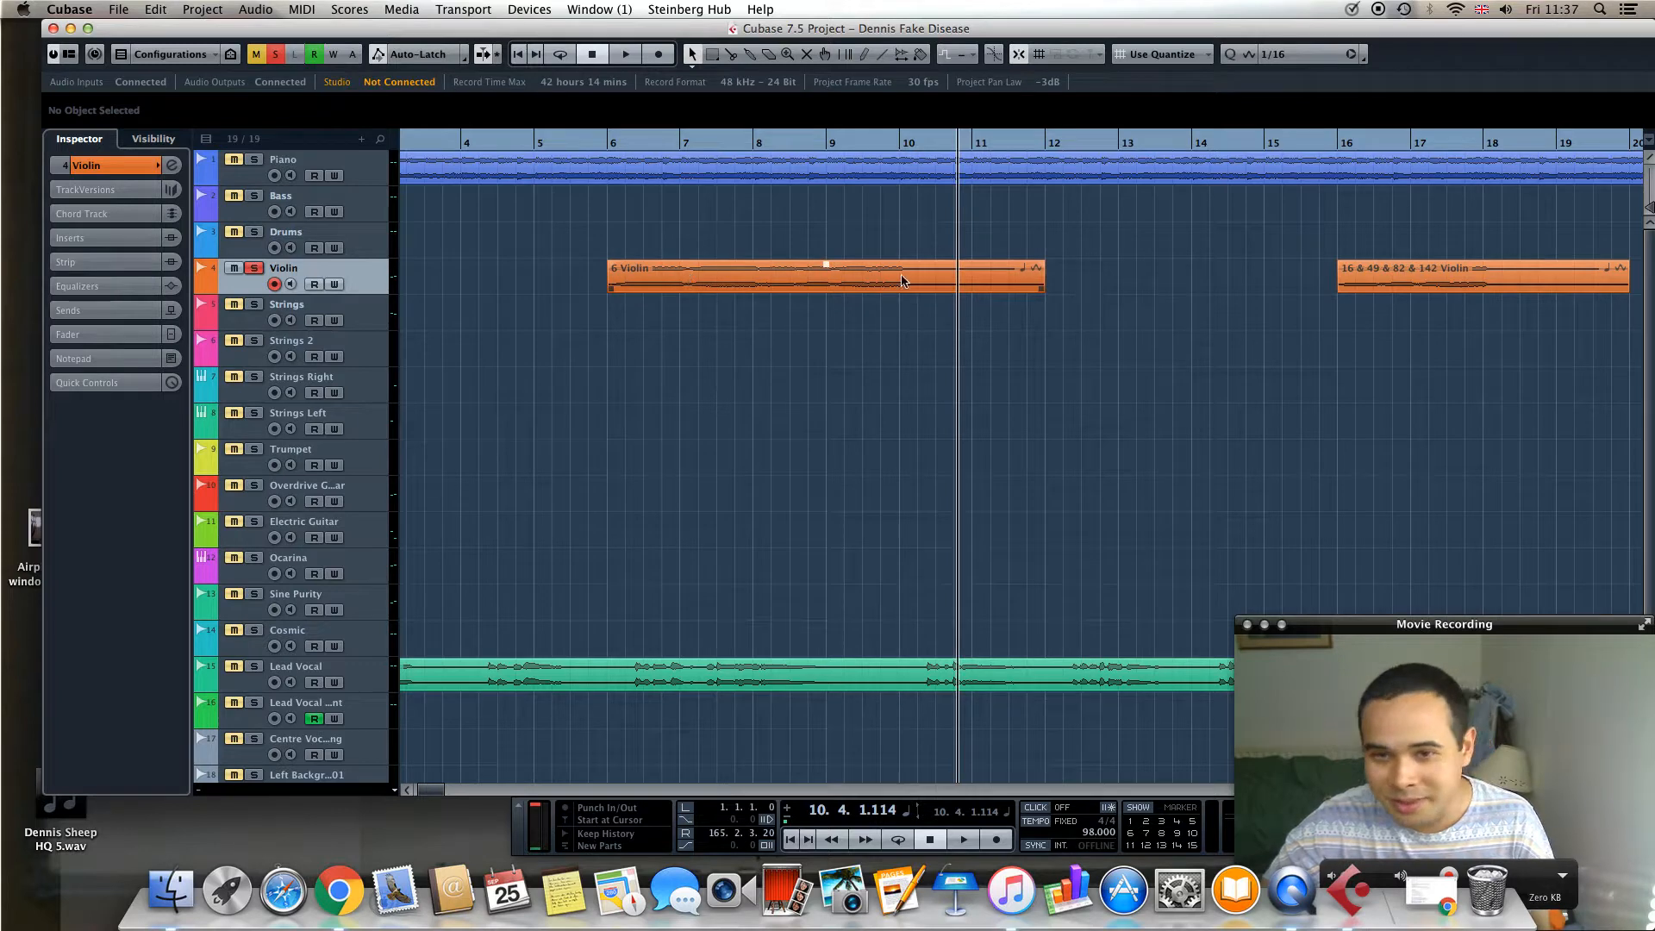
pyautogui.click(665, 355)
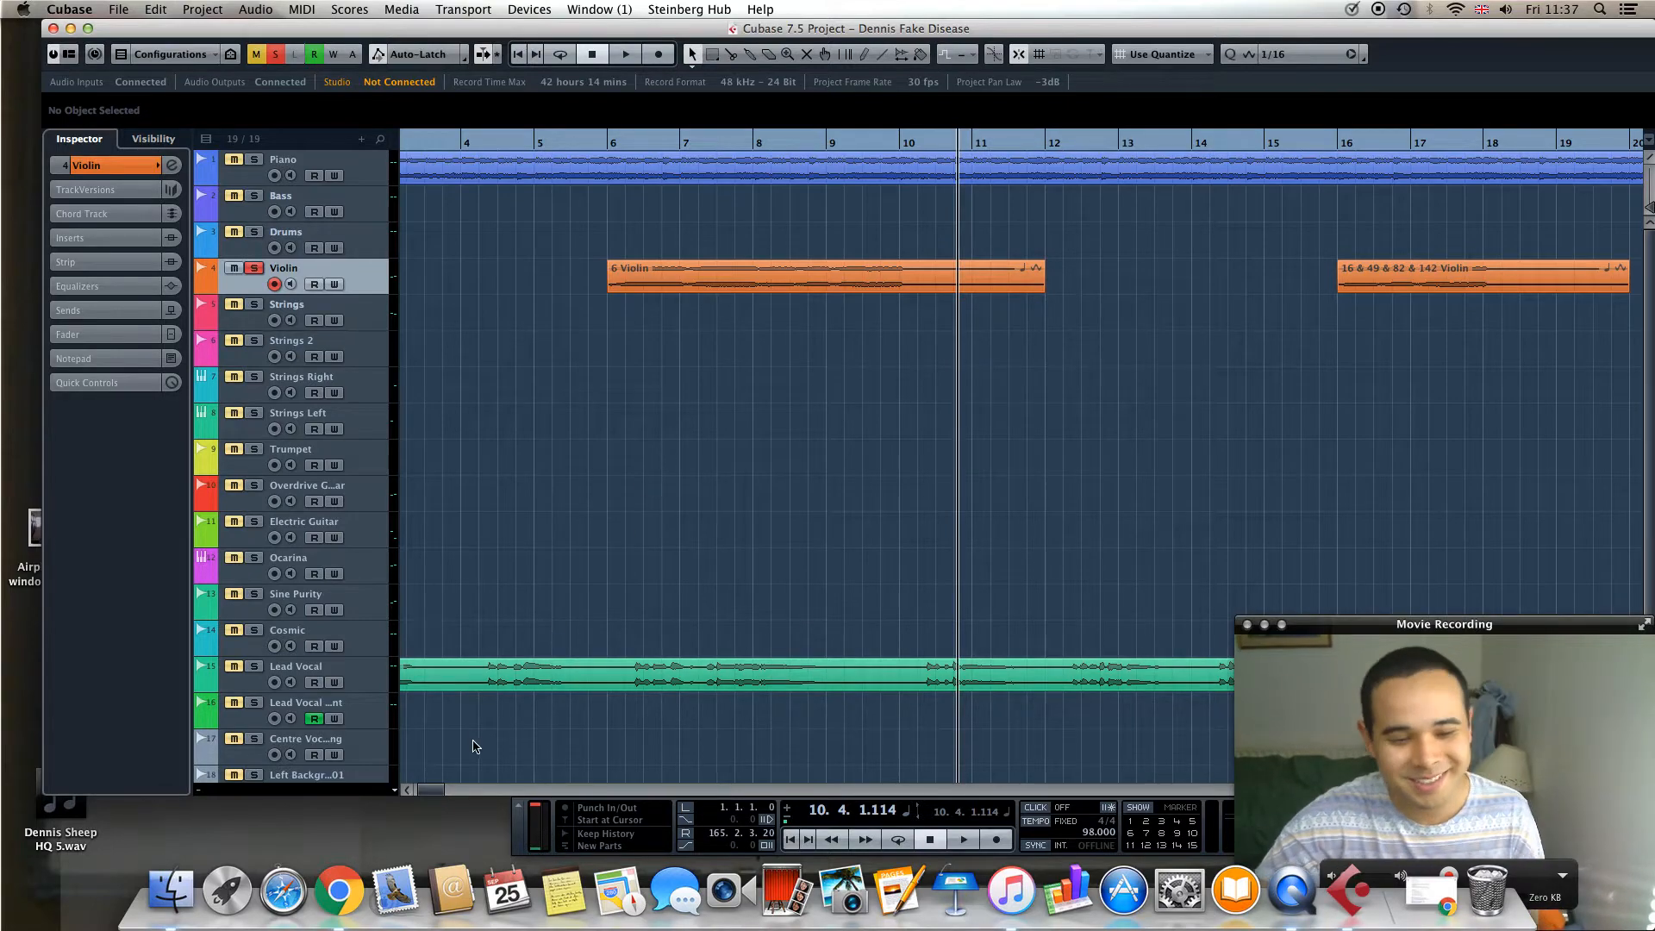
# Unsolo the Violin track, then solo the Piano track and play it from the current position
pyautogui.moveTo(438, 791); pyautogui.dragTo(434, 791)
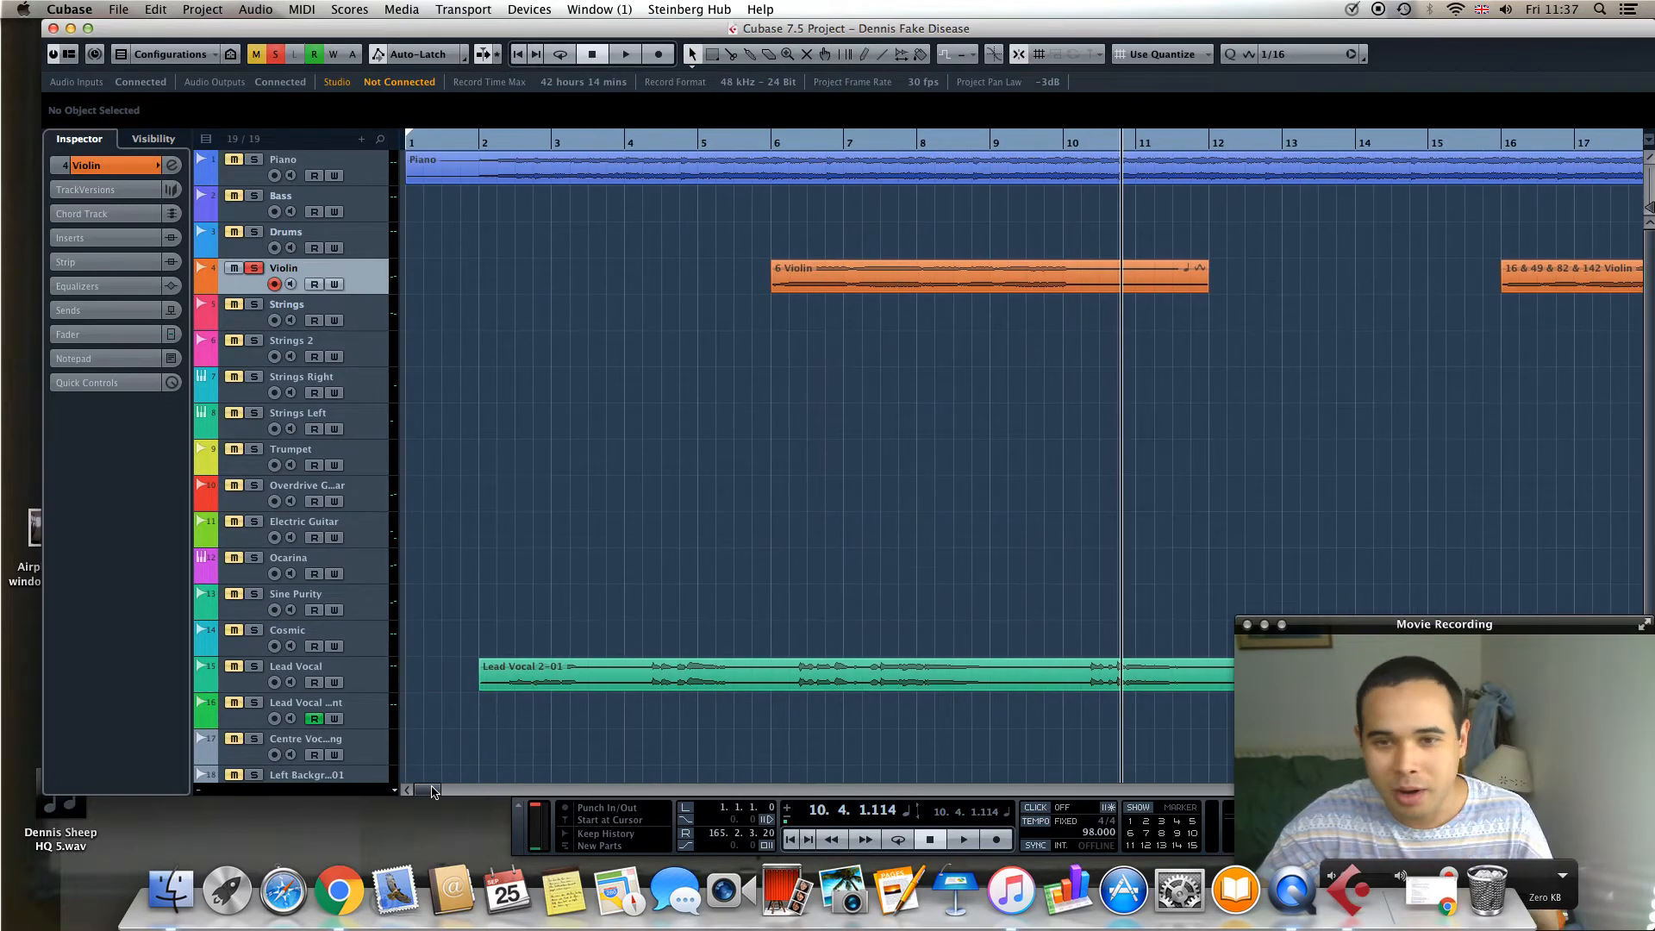
pyautogui.scroll(-2, 552, 478)
pyautogui.scroll(2, 555, 488)
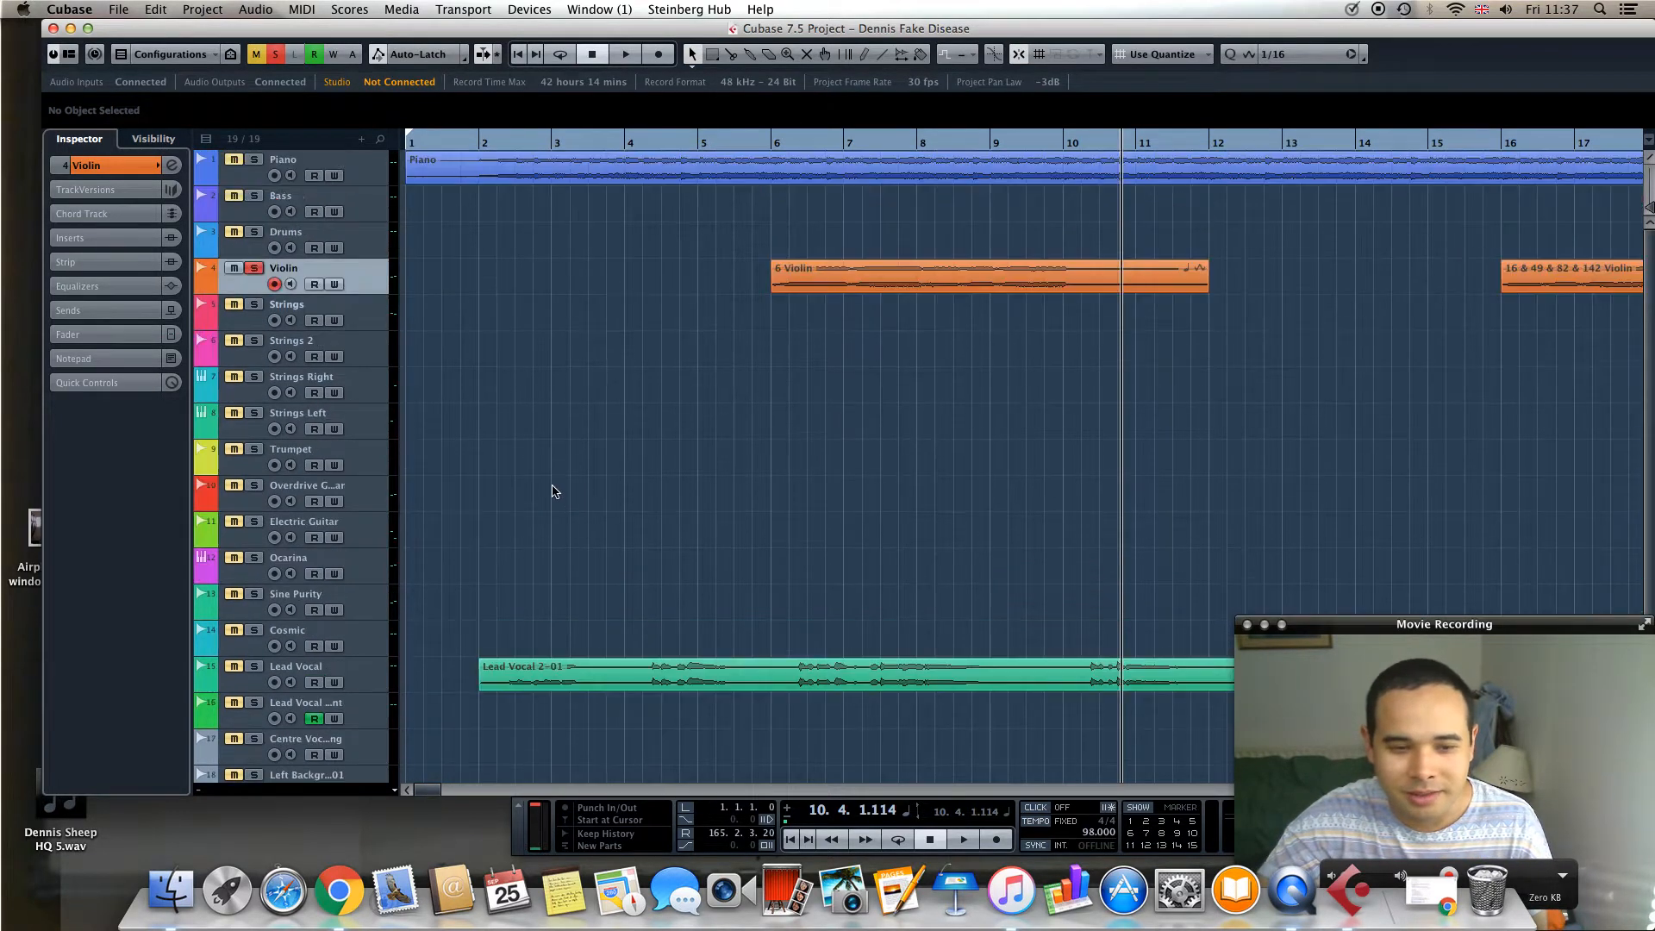
pyautogui.click(253, 270)
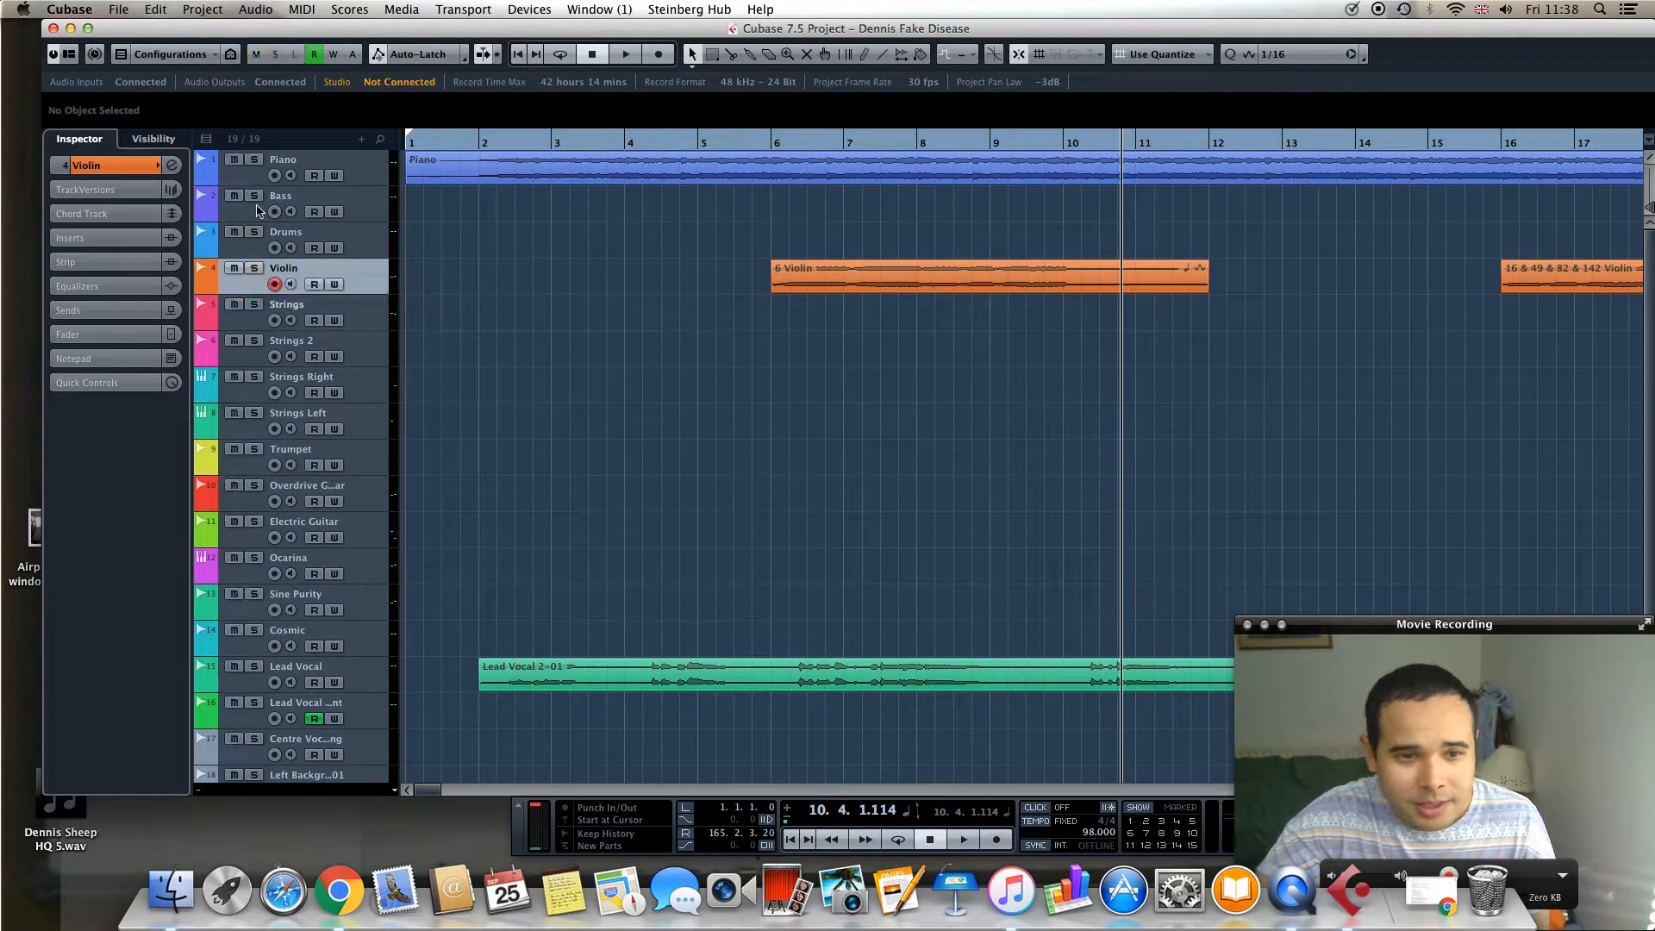
pyautogui.click(254, 159)
pyautogui.press('space')
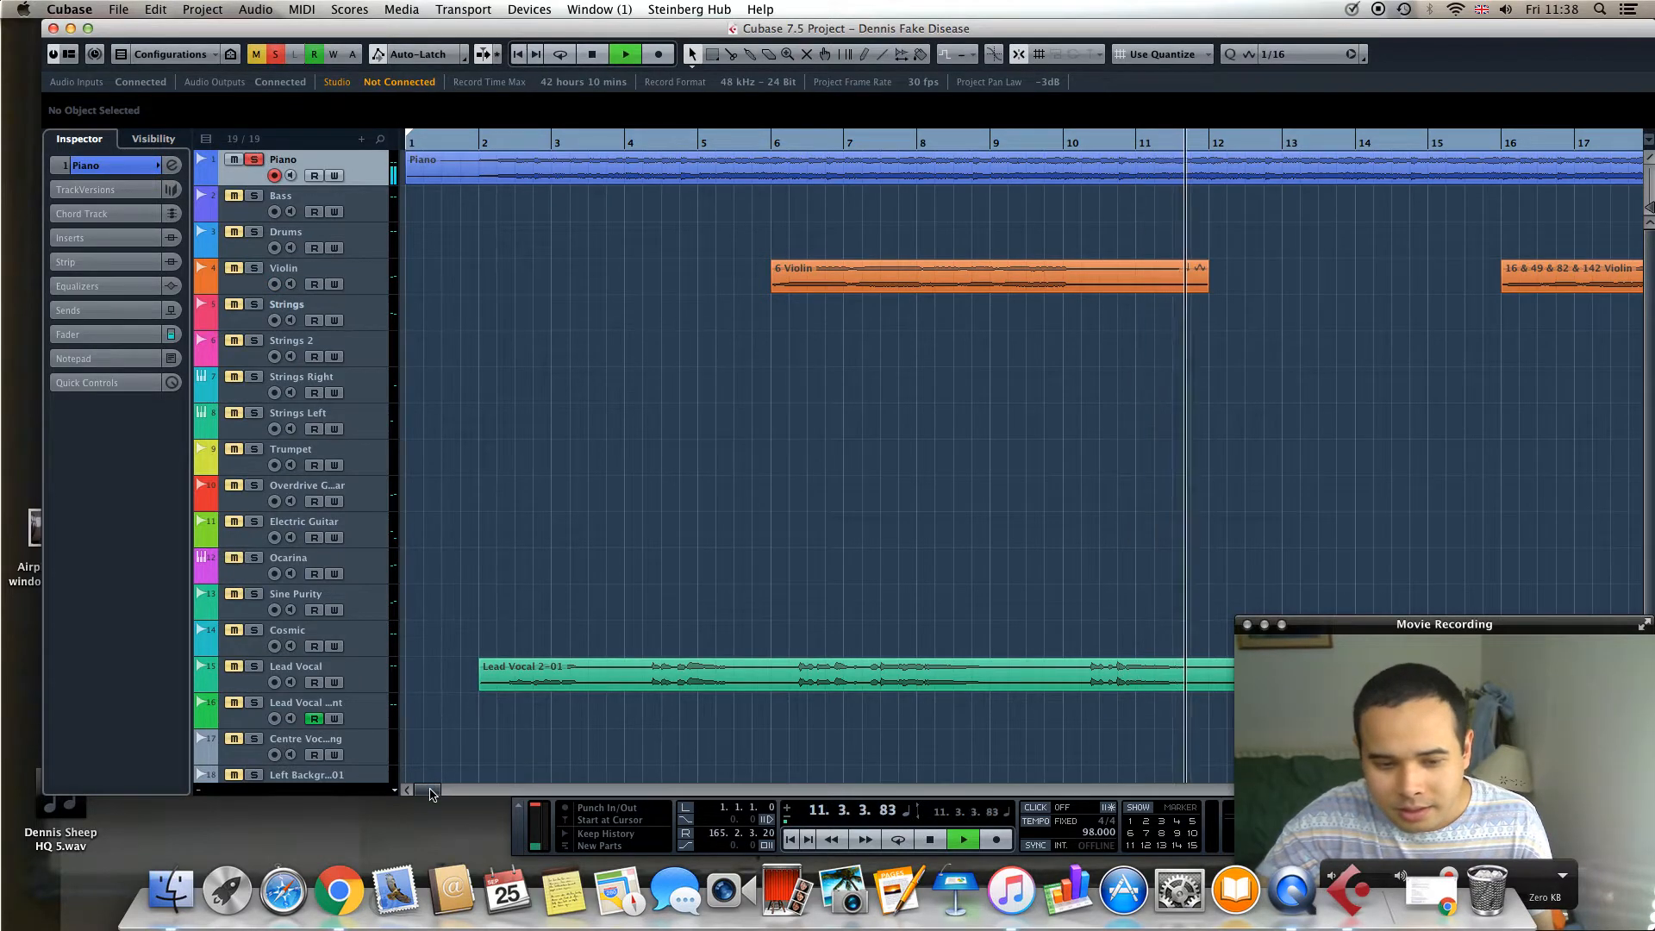
# Open the Piano track's channel settings to view its equalizer and level during playback, then close them
pyautogui.moveTo(429, 790); pyautogui.dragTo(438, 791)
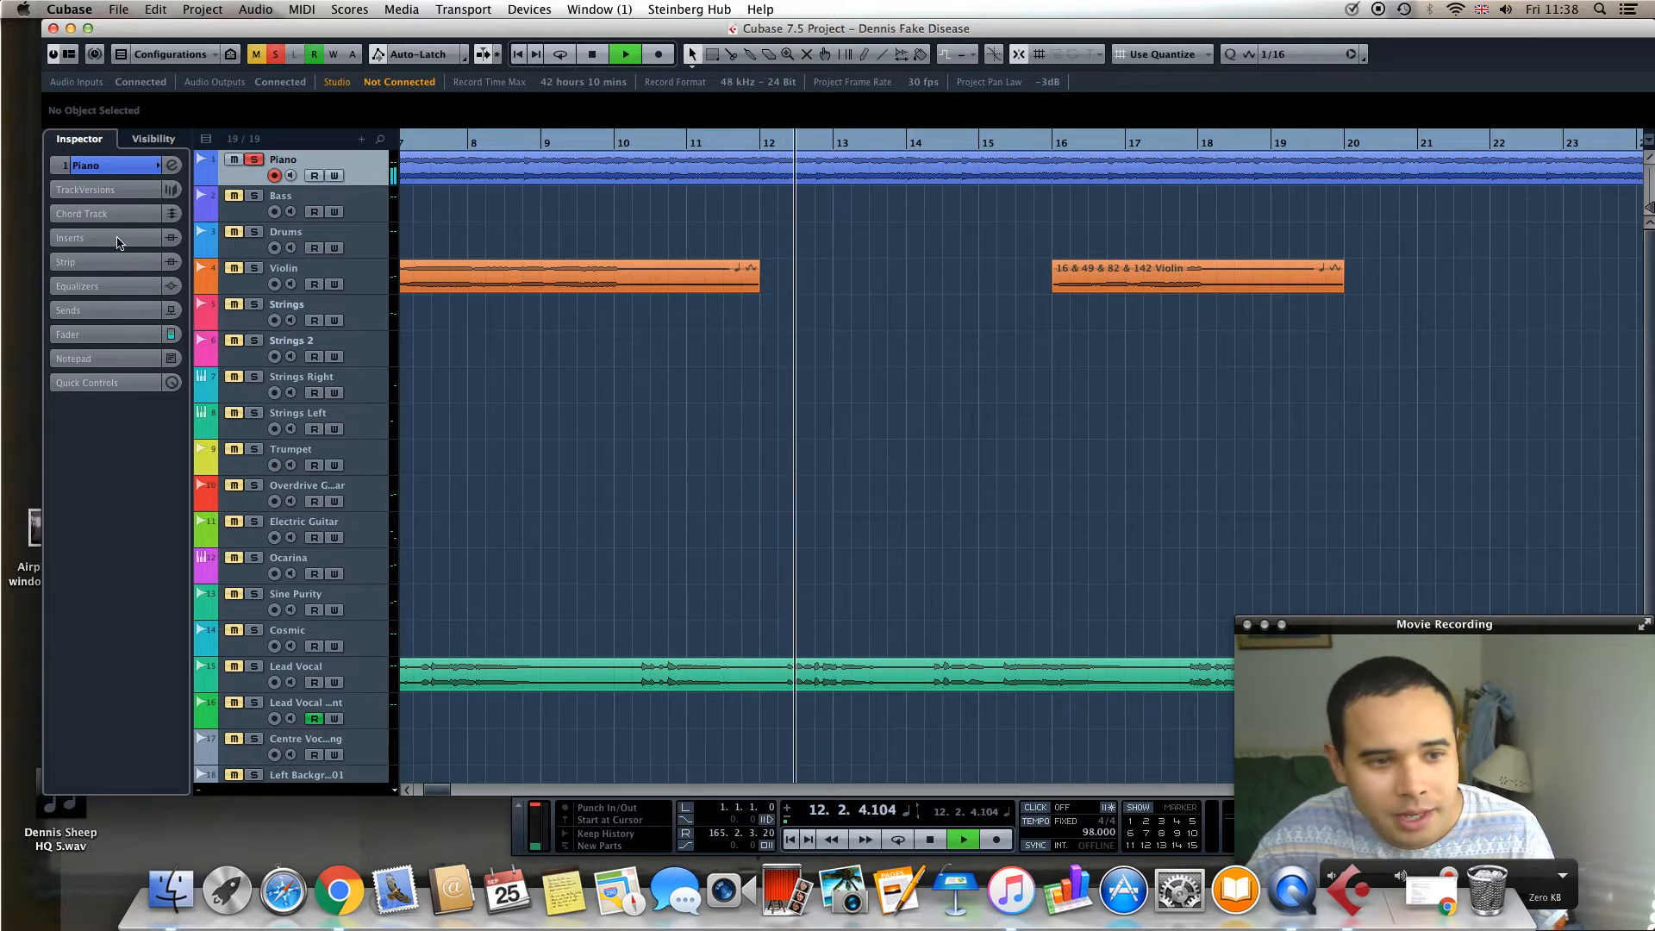
pyautogui.click(173, 166)
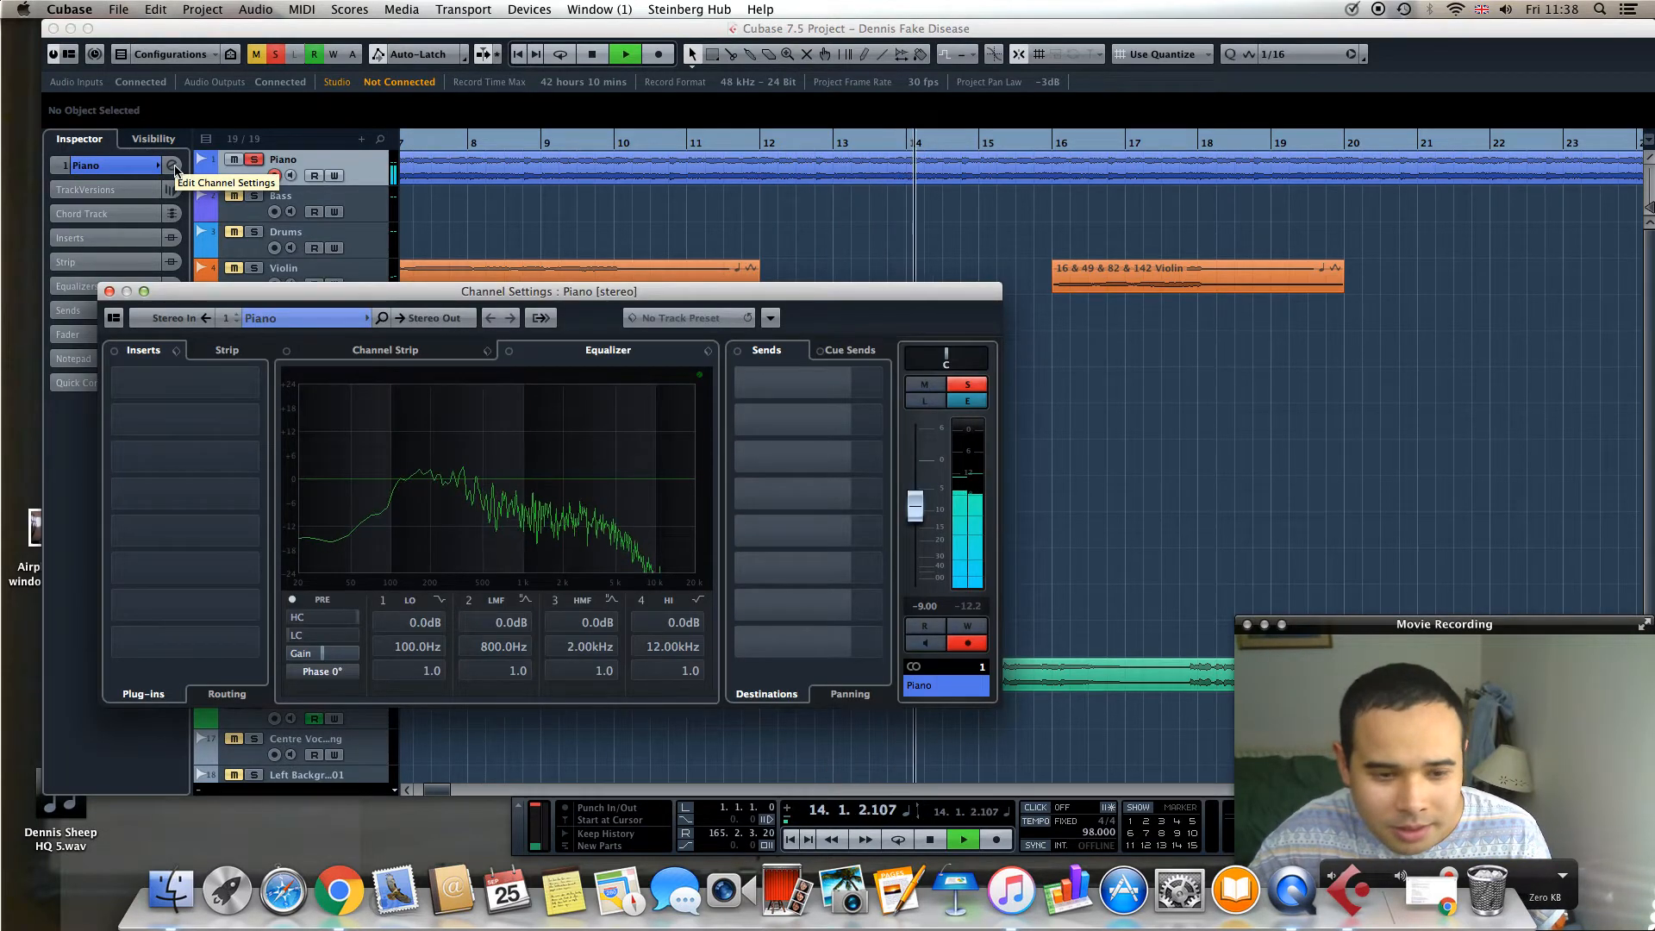
pyautogui.click(174, 166)
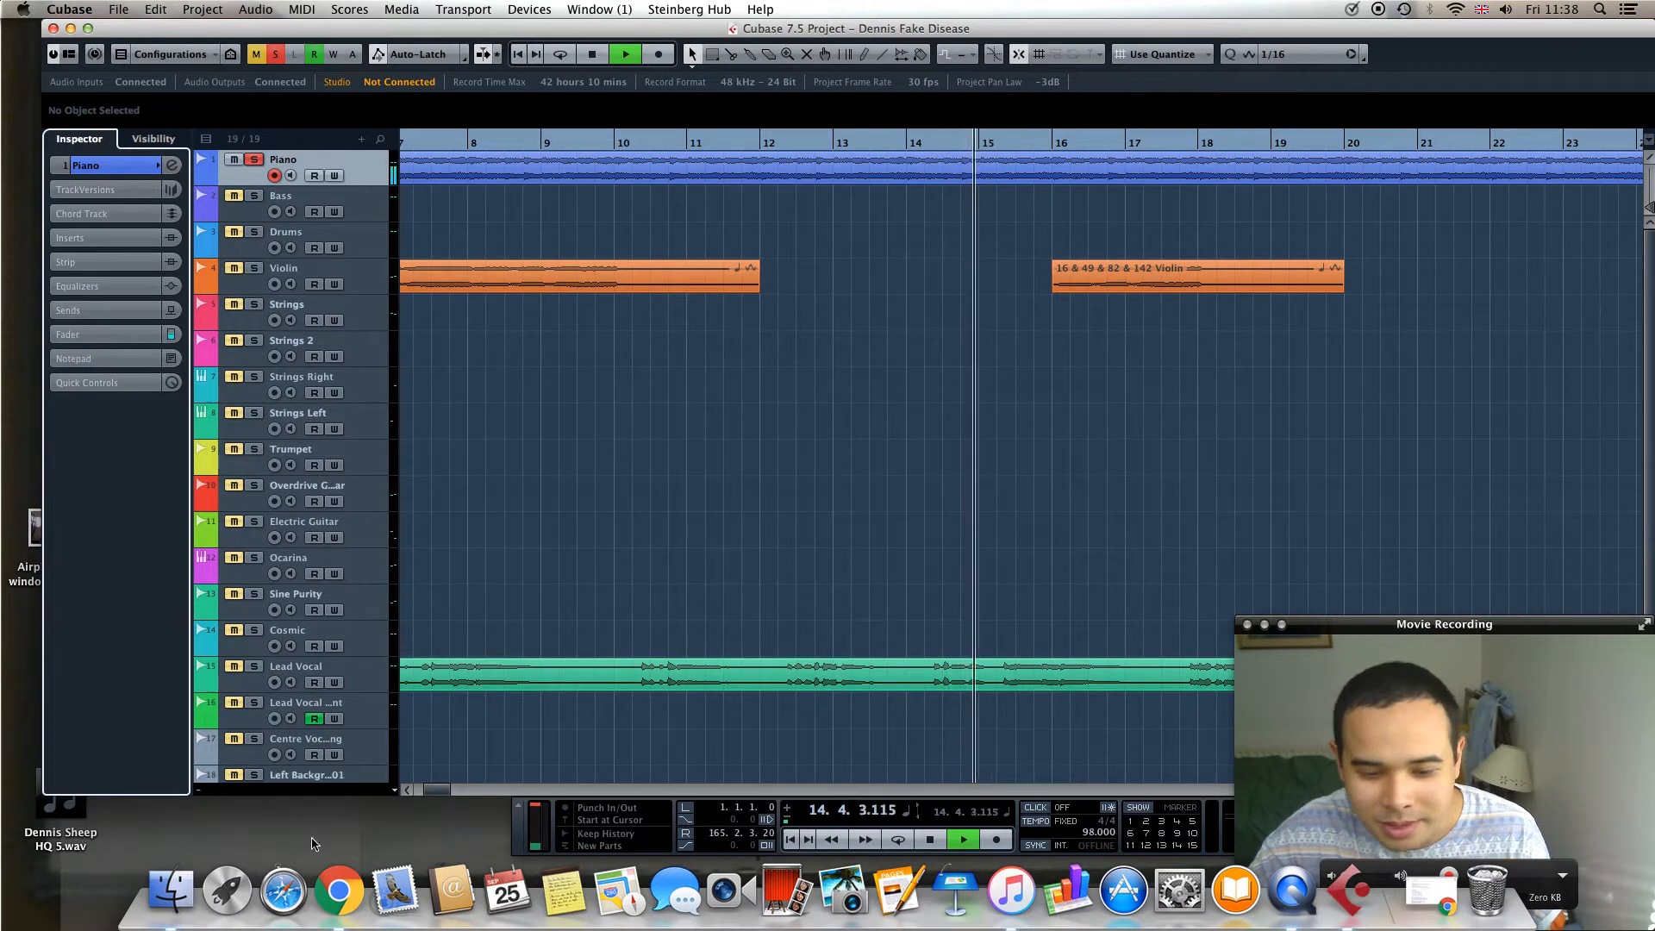
# Examine the arrangement around bars 34 to 50, where bass, drums, ocarina and vocals enter, while the soloed piano plays
pyautogui.moveTo(439, 790); pyautogui.dragTo(473, 790)
pyautogui.scroll(-3, 565, 676)
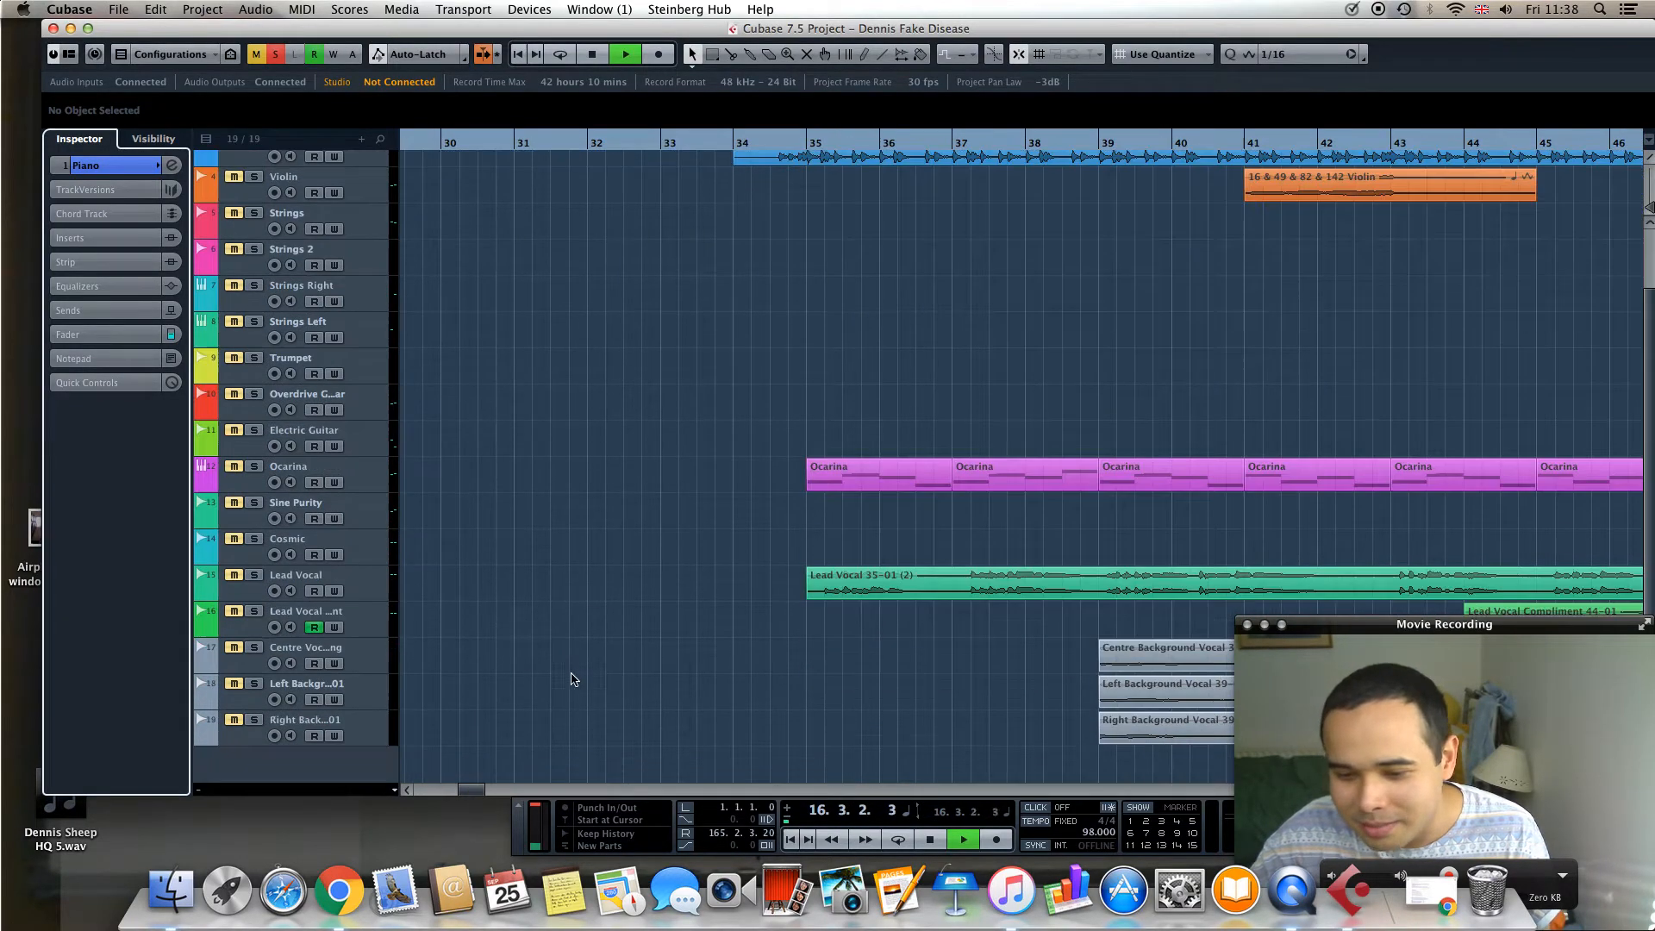
pyautogui.scroll(3, 687, 599)
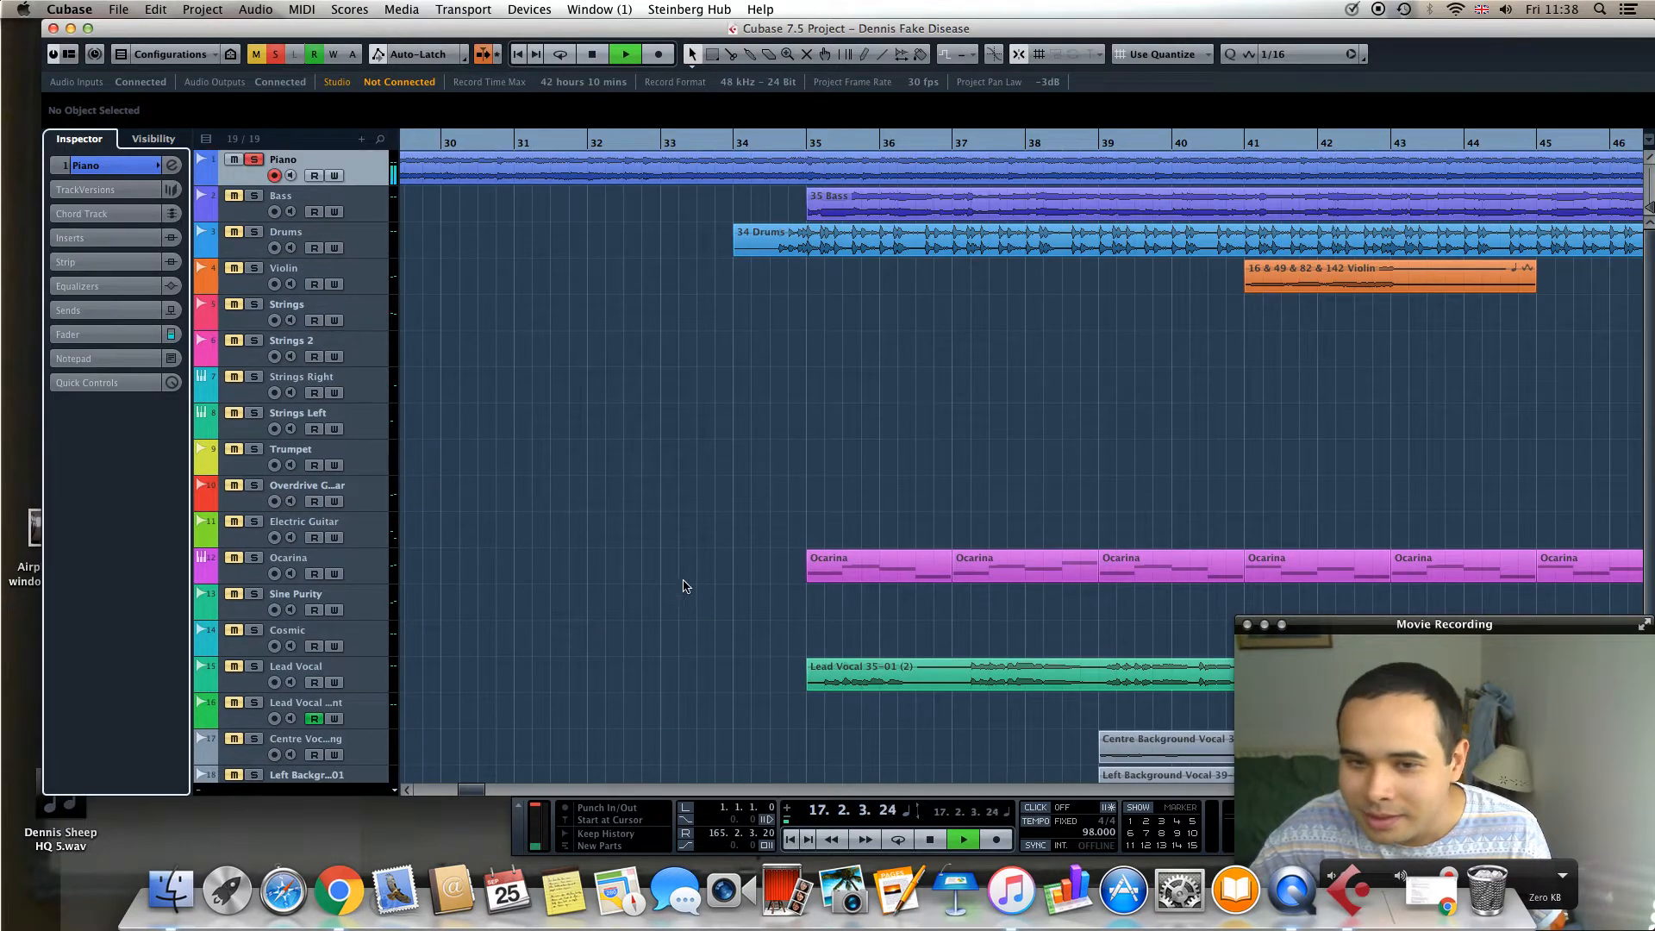
pyautogui.moveTo(475, 793); pyautogui.dragTo(484, 795)
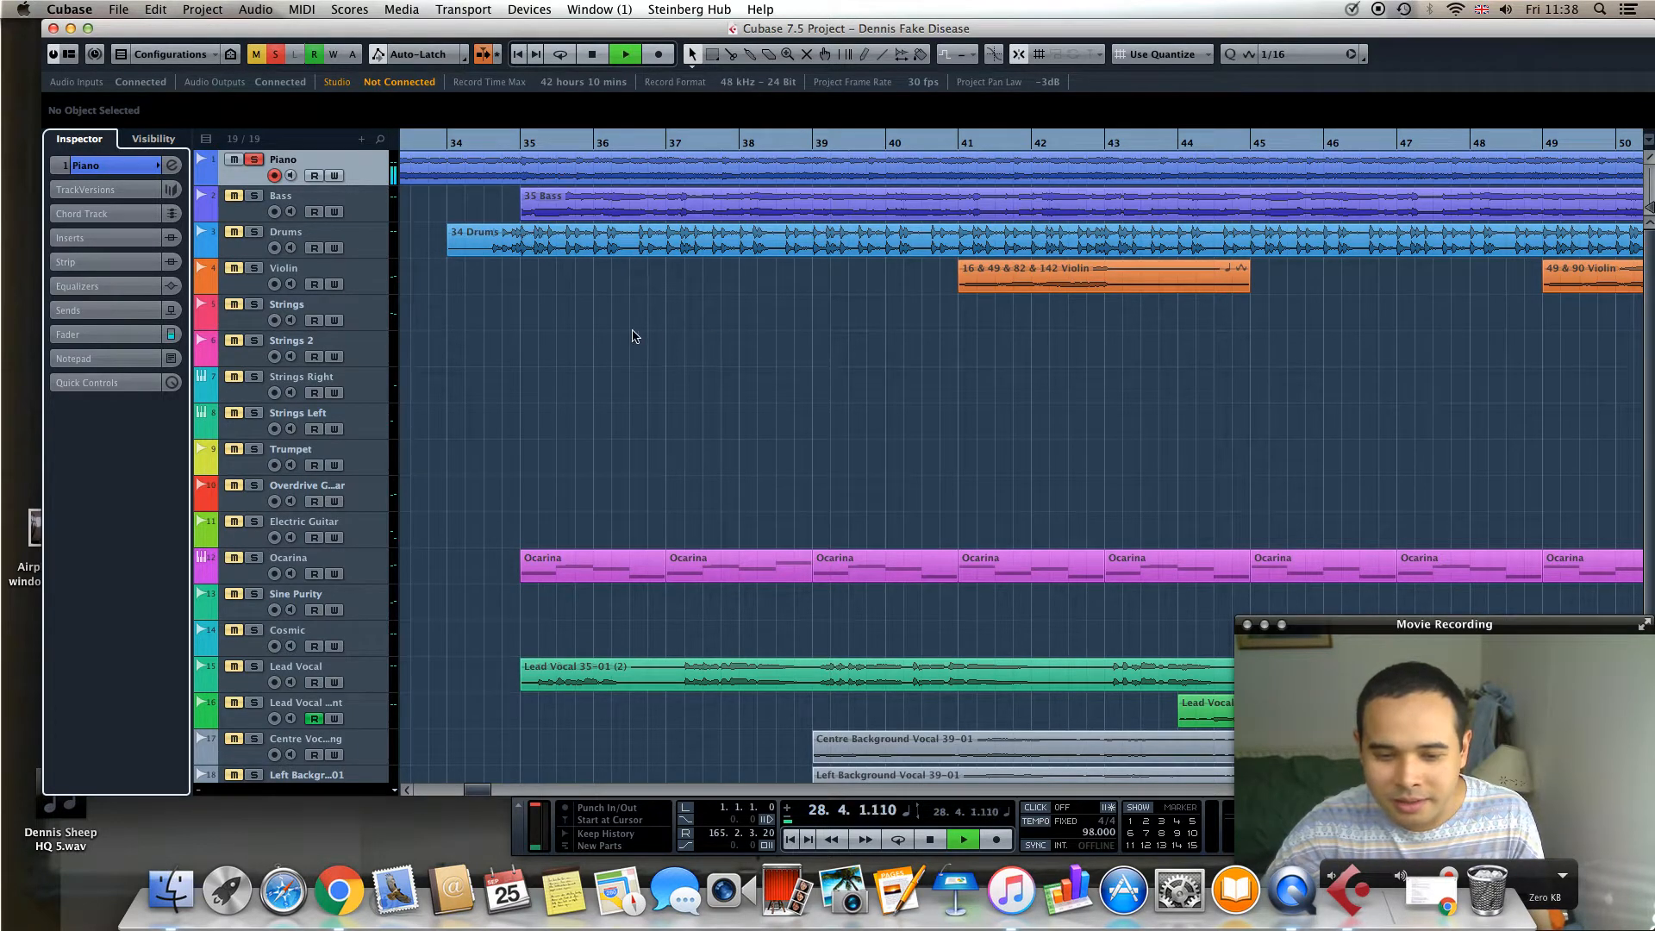
pyautogui.scroll(-3, 521, 326)
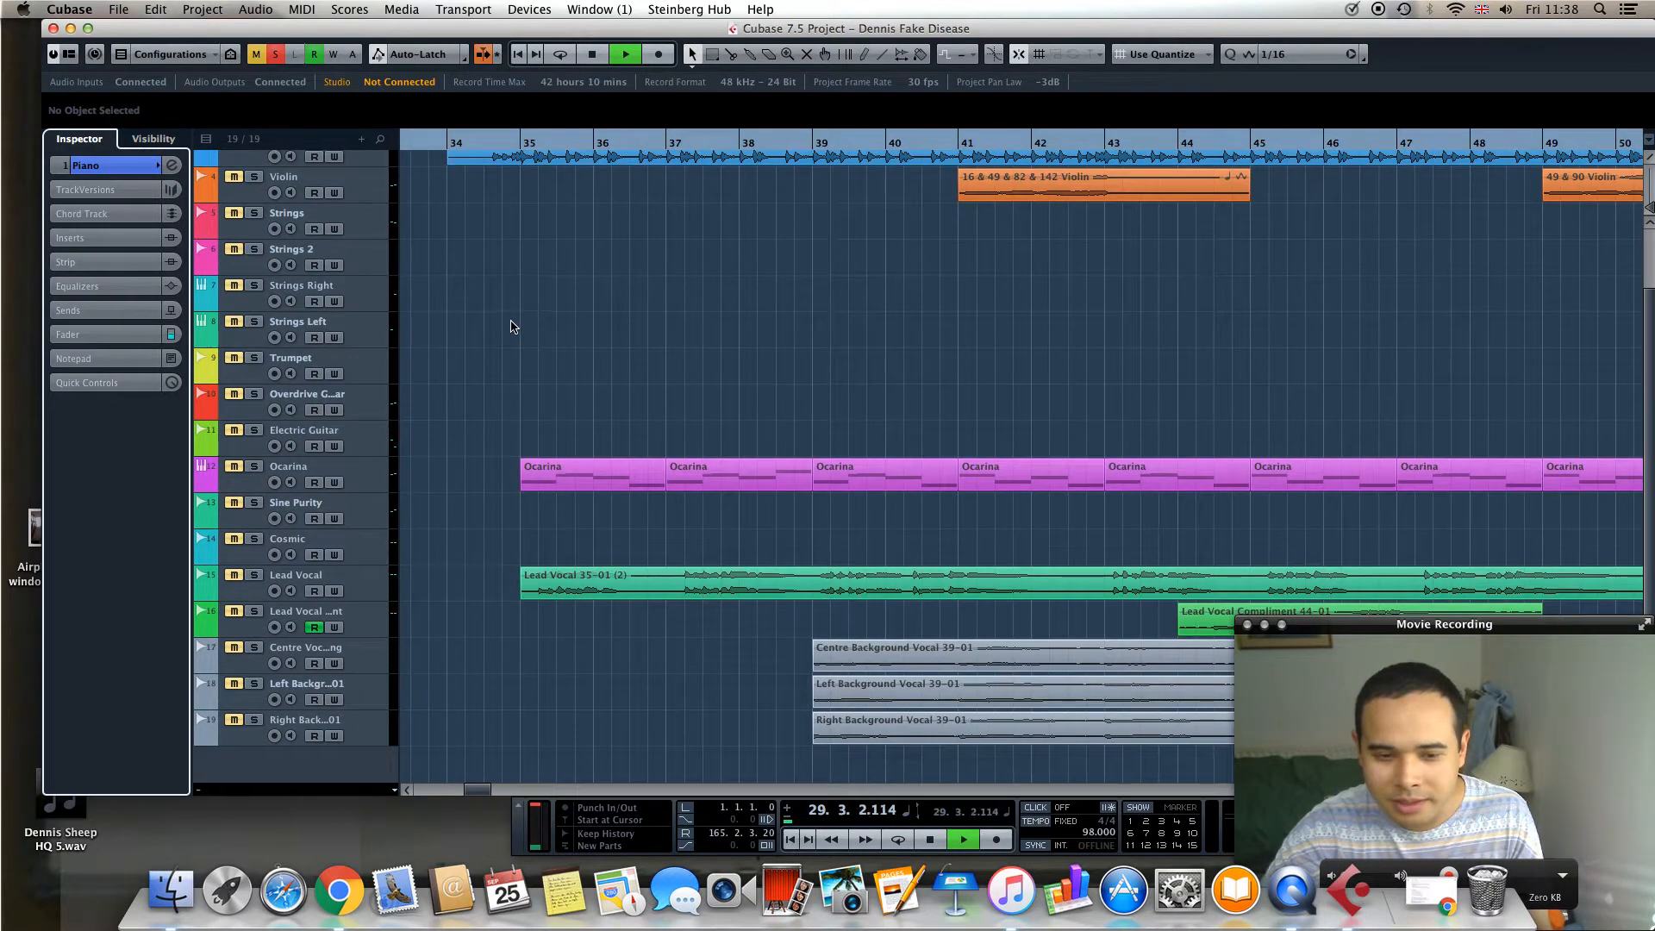
pyautogui.scroll(3, 511, 326)
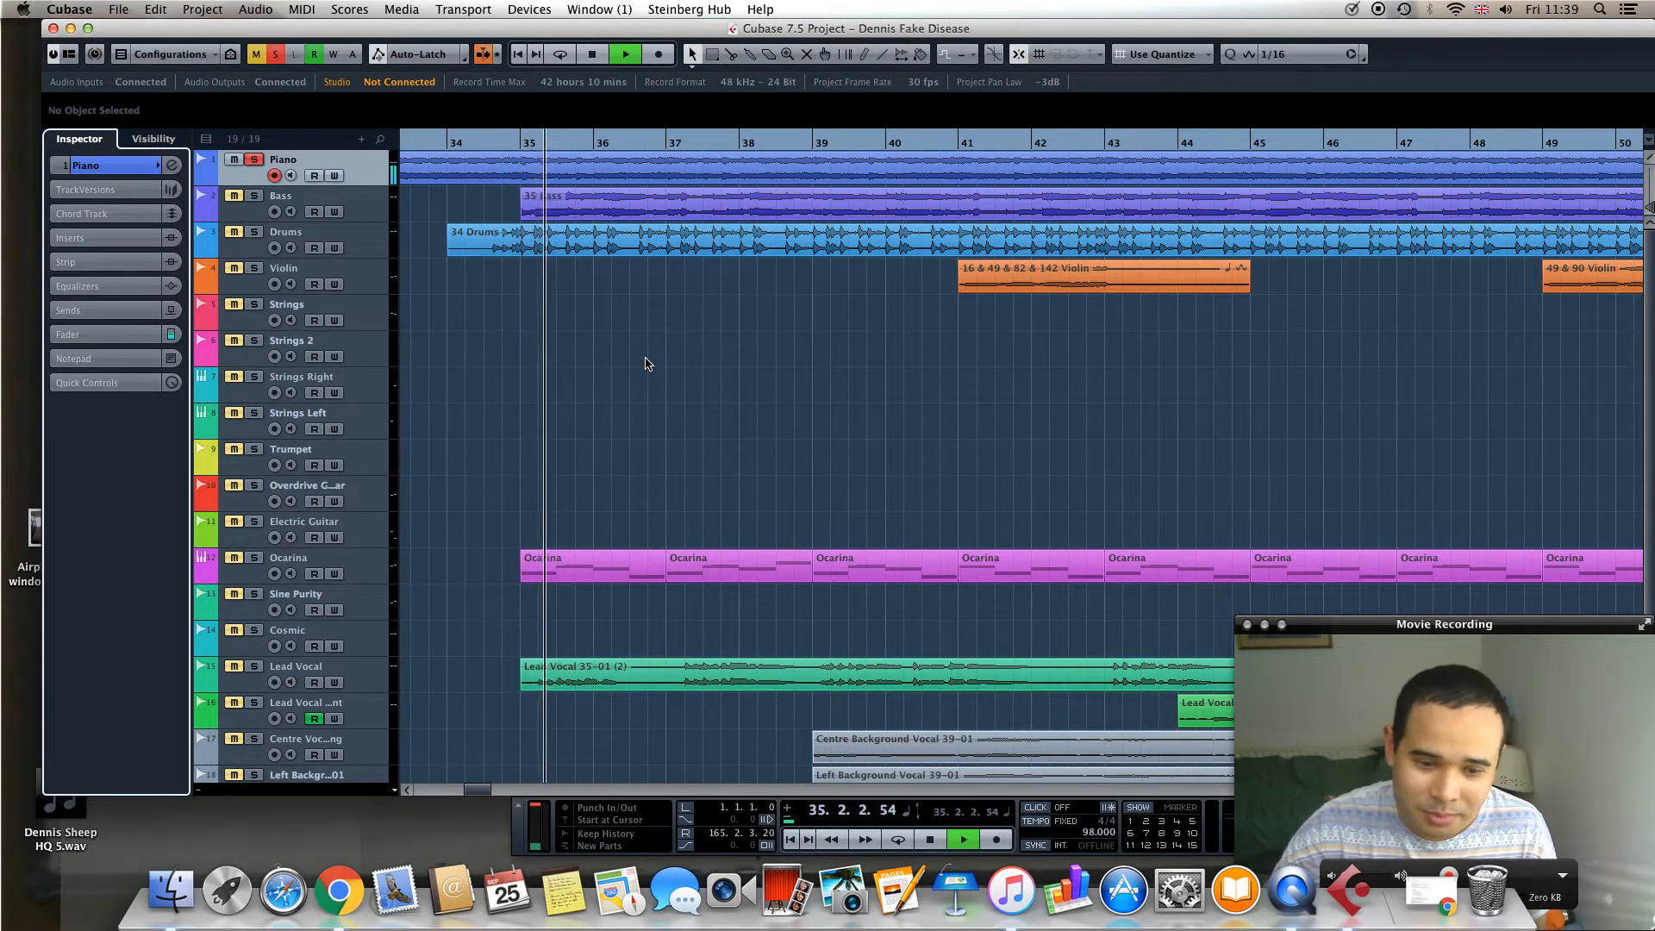
# Unsolo the Piano track to hear the full arrangement, then stop playback
pyautogui.click(253, 158)
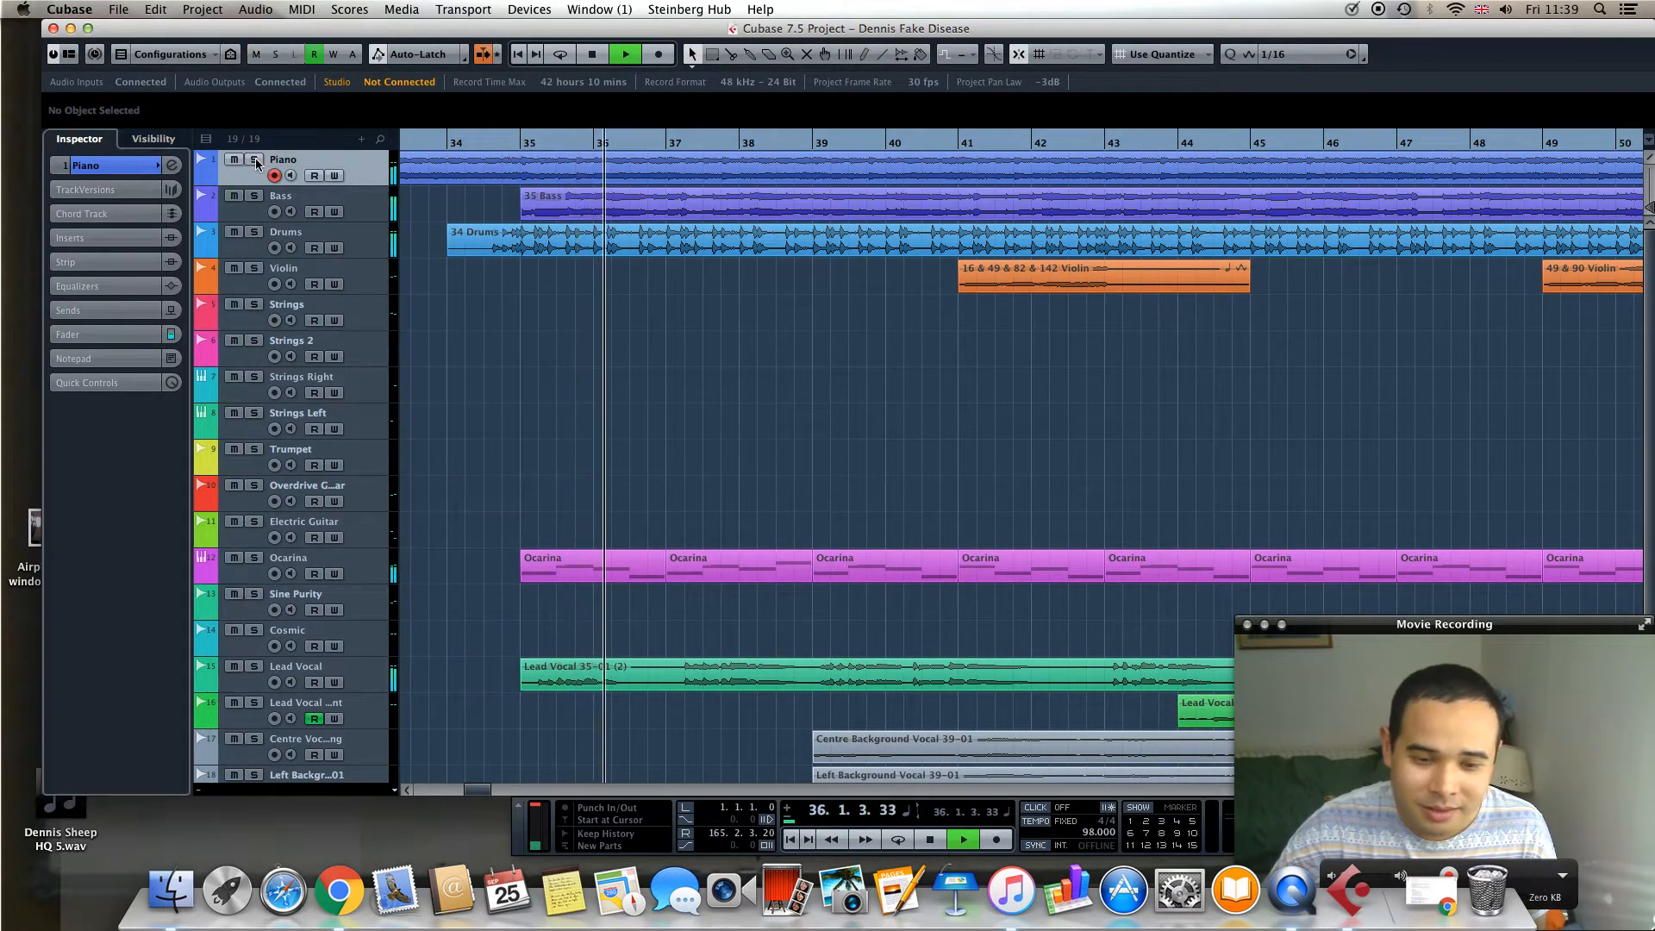
pyautogui.click(594, 54)
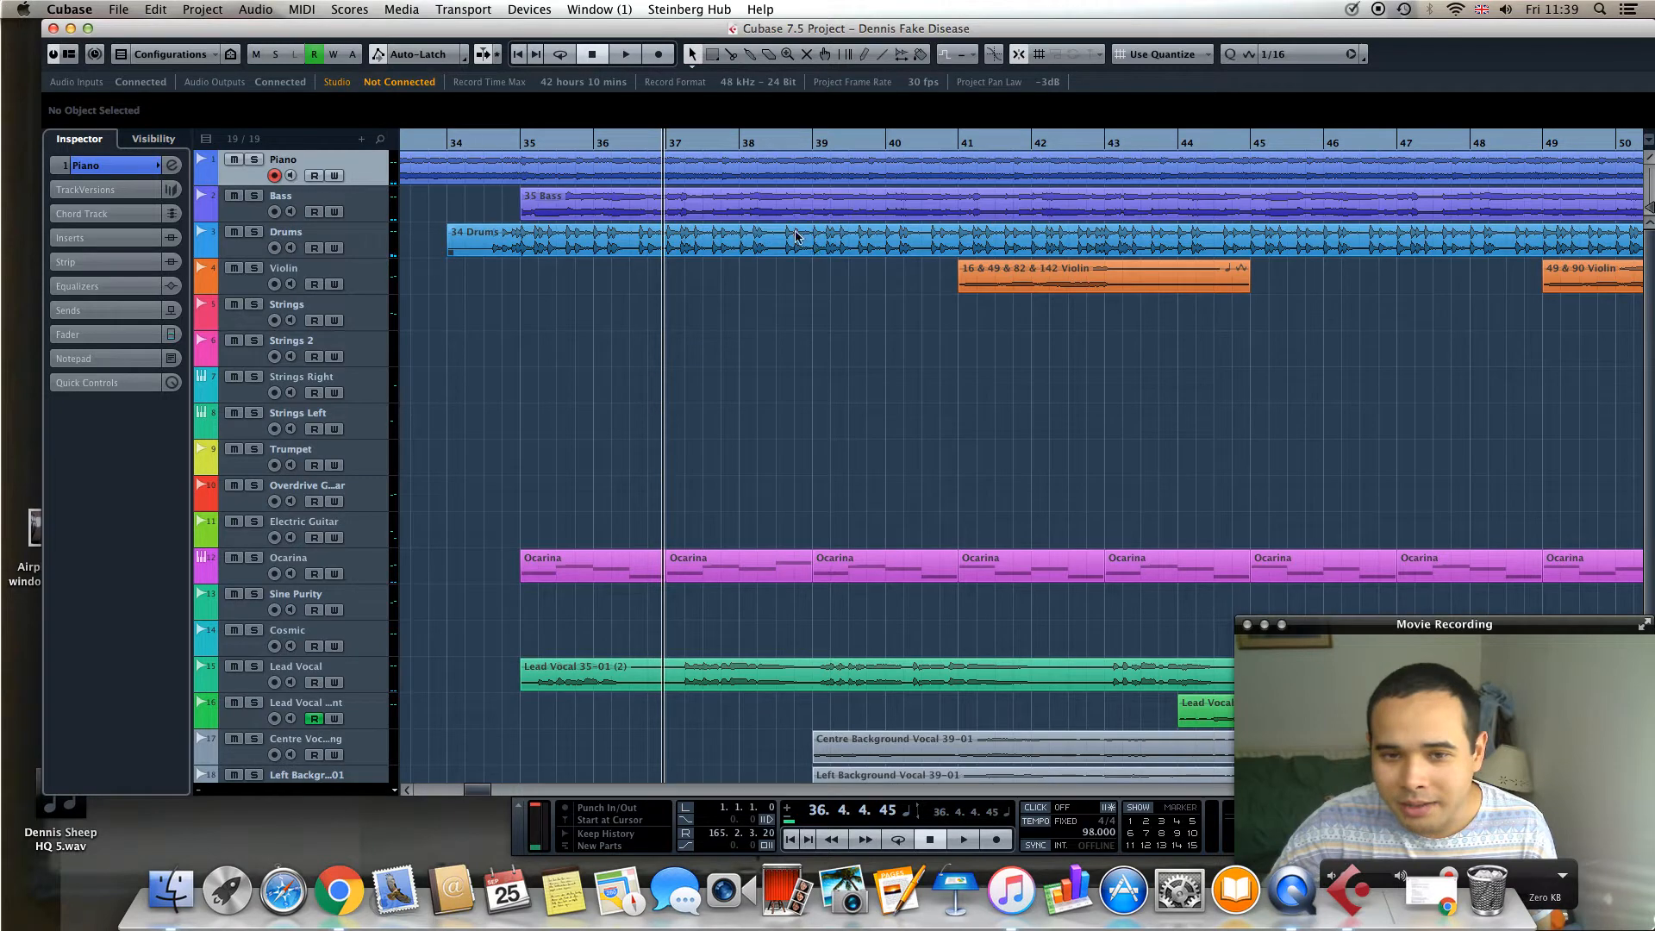
# Place the project cursor near the start of bar 35, where the Bass, Ocarina and Lead Vocal clips begin
pyautogui.click(452, 143)
pyautogui.click(525, 143)
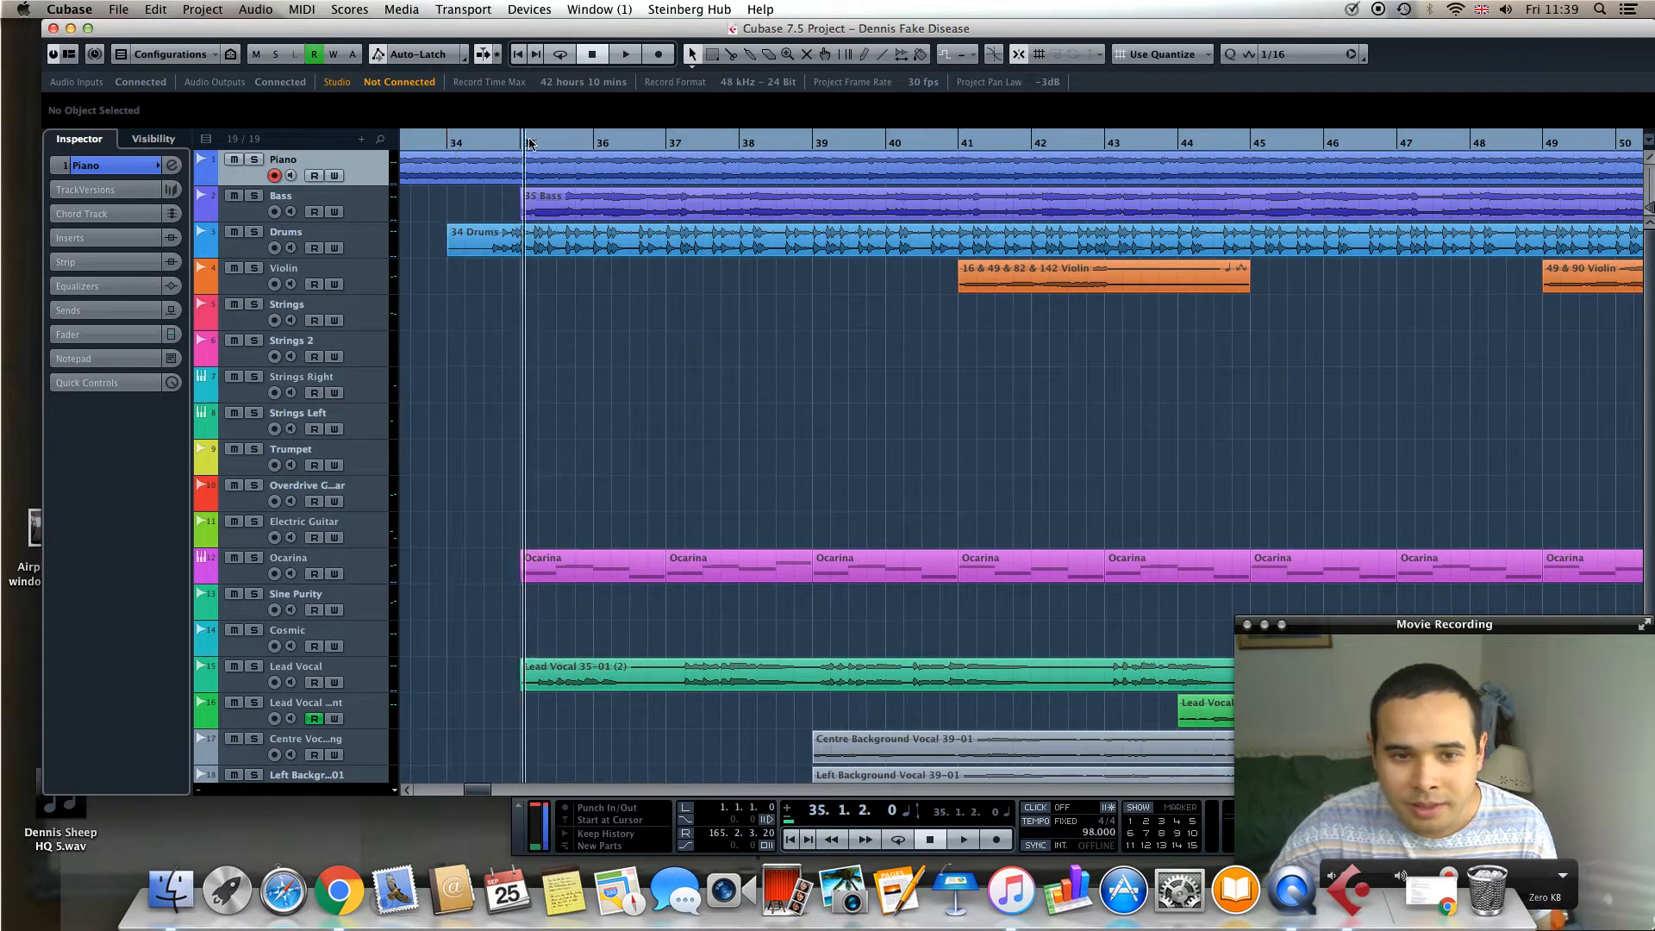
# Audition the Bass track alone from the start of bar 35, then stop playback and unsolo it
pyautogui.click(256, 196)
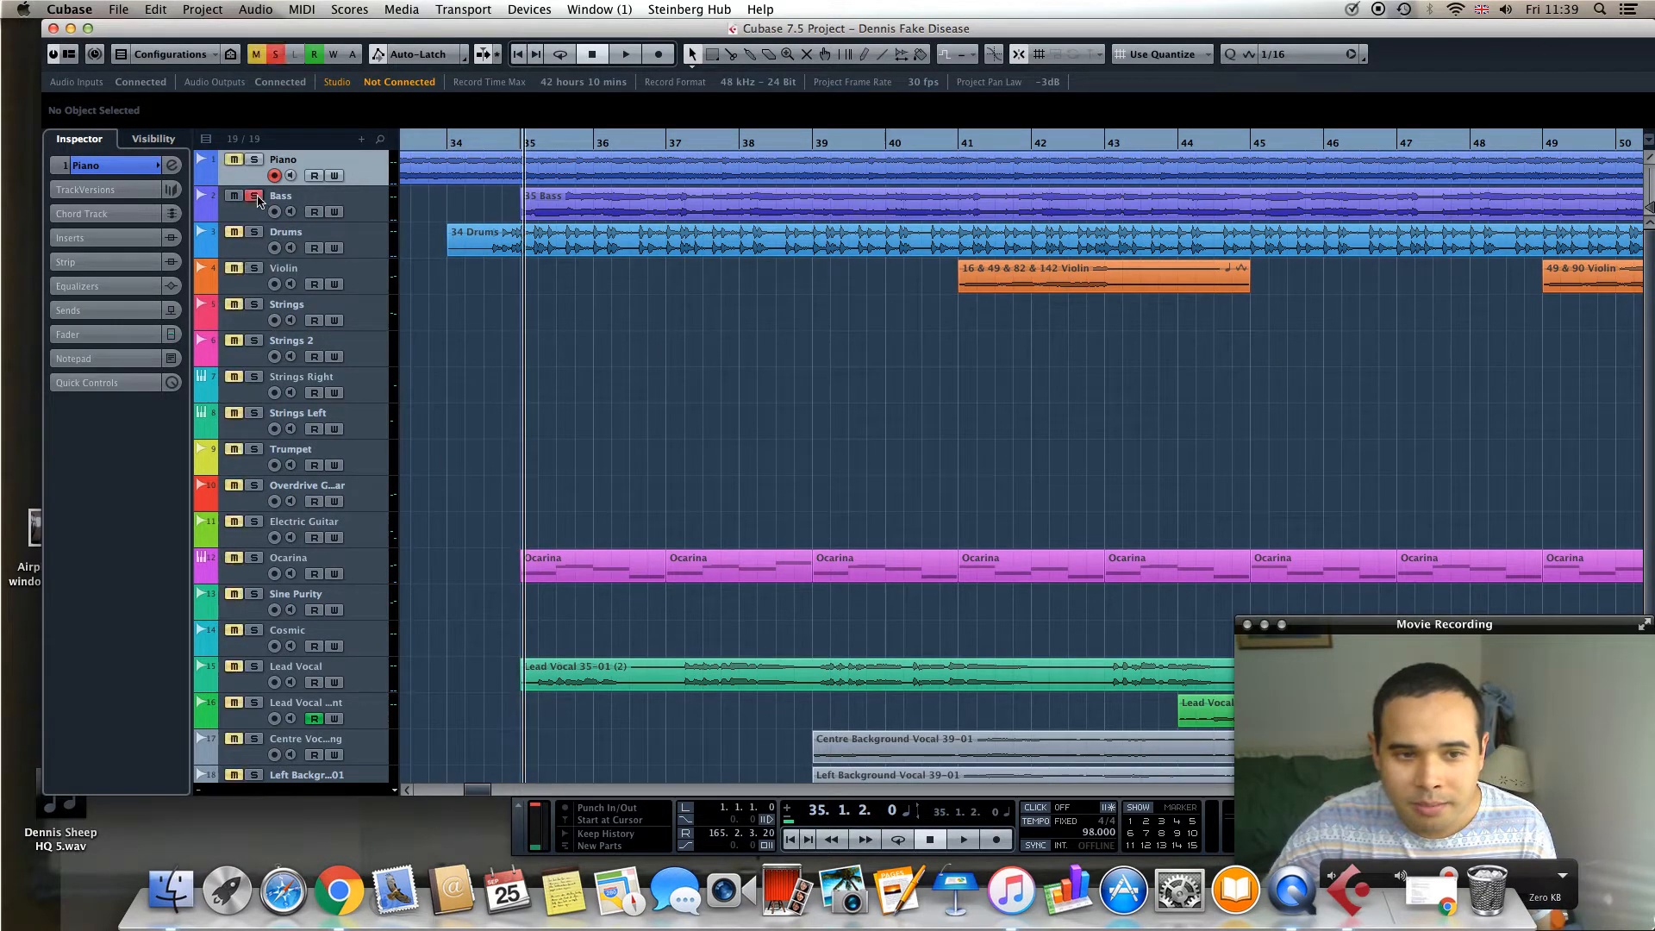
pyautogui.click(627, 55)
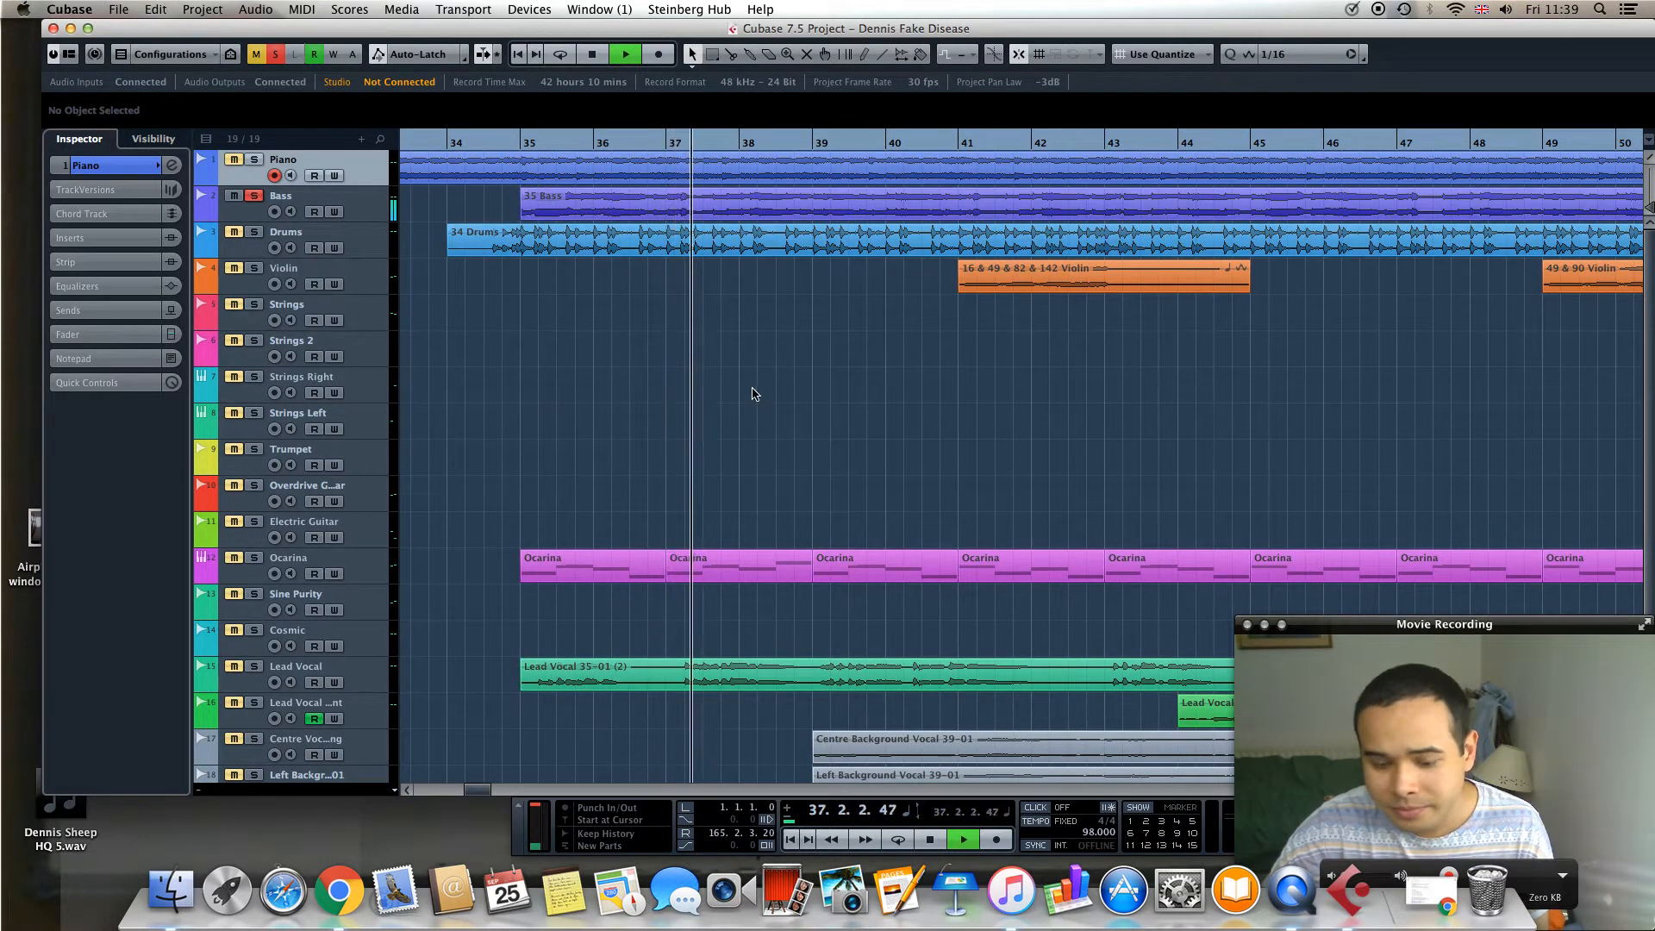
pyautogui.moveTo(480, 790); pyautogui.dragTo(481, 793)
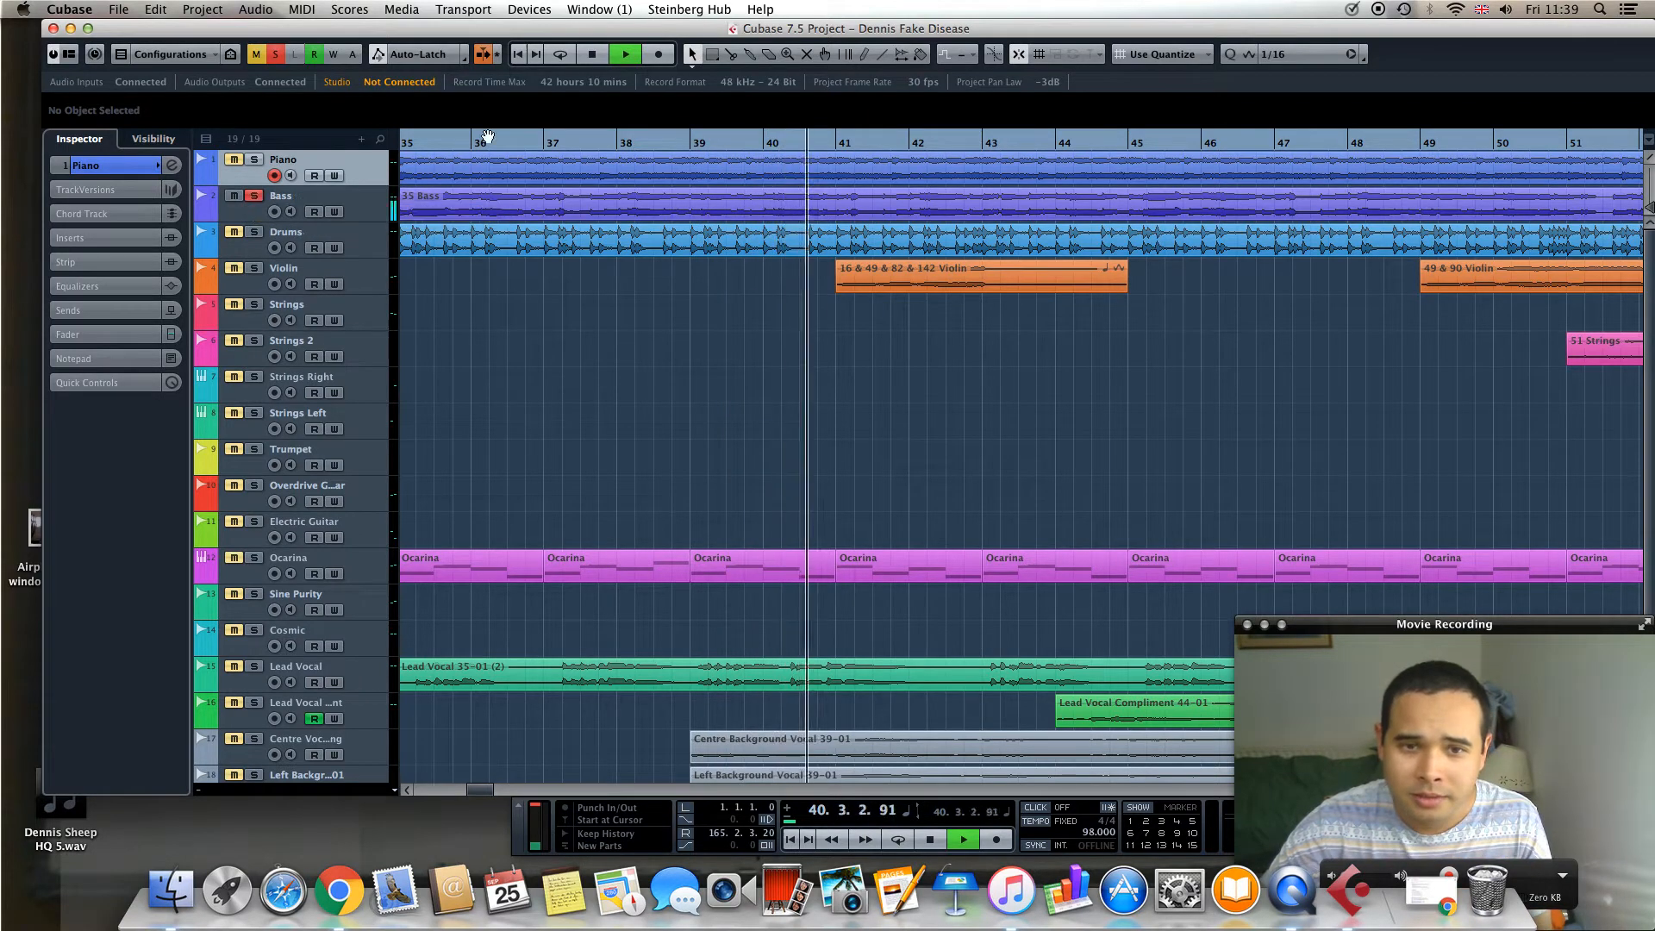
pyautogui.click(589, 56)
pyautogui.click(255, 197)
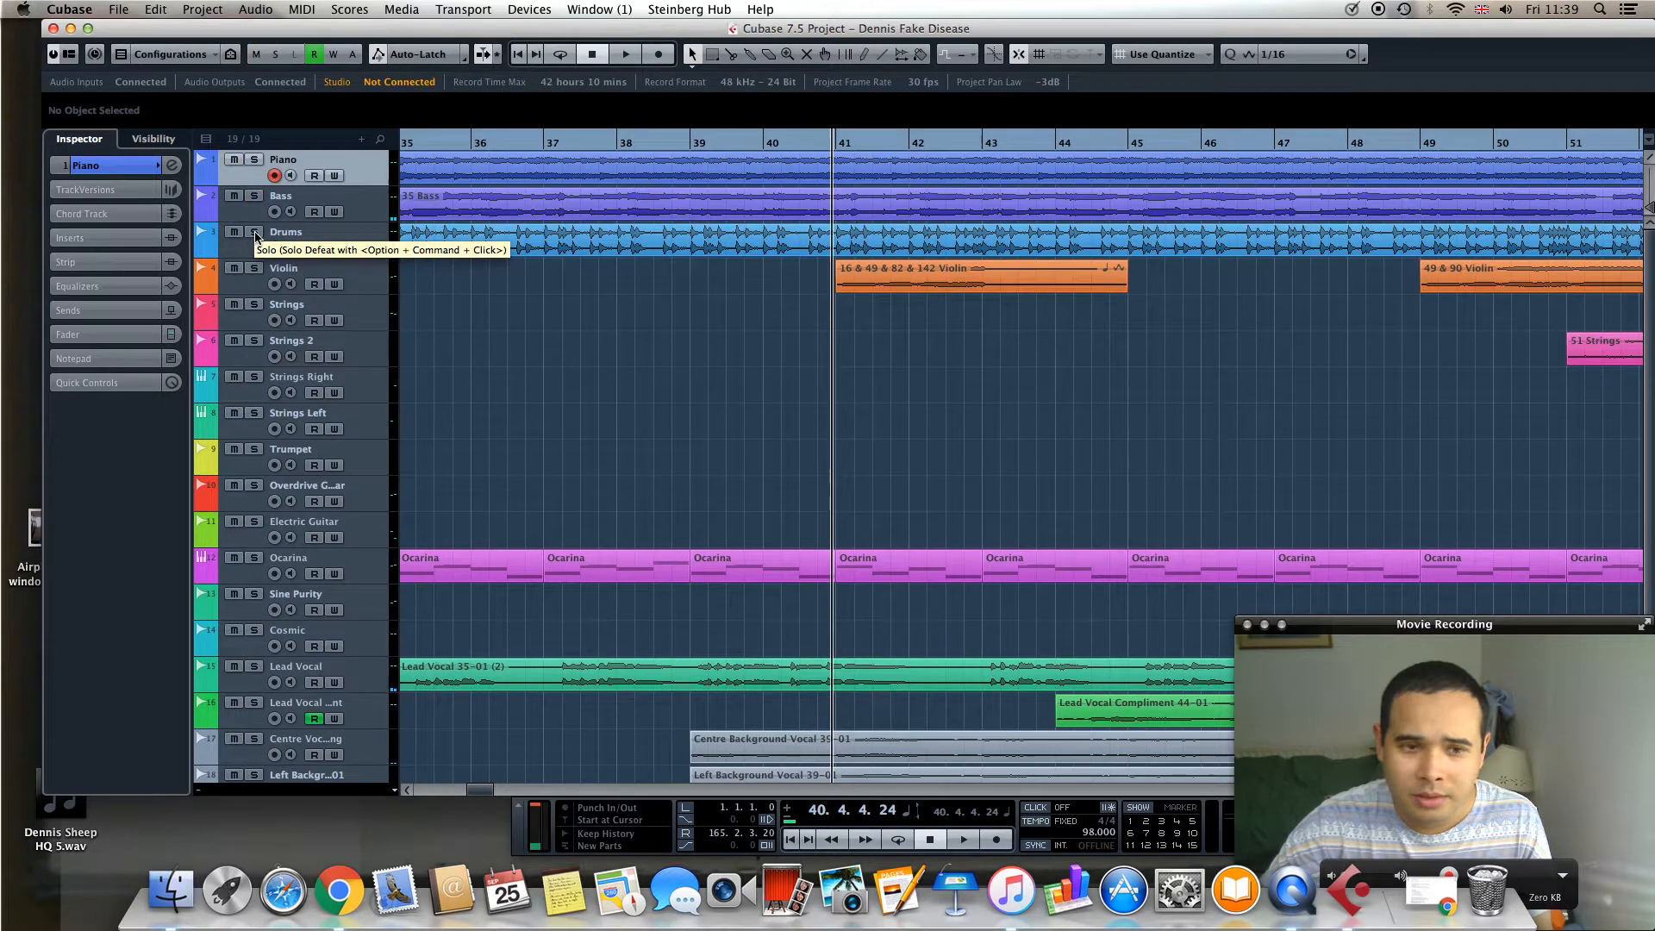
# Solo the Drums track and expand its basic track settings to show volume, pan and routing
pyautogui.click(254, 233)
pyautogui.click(576, 143)
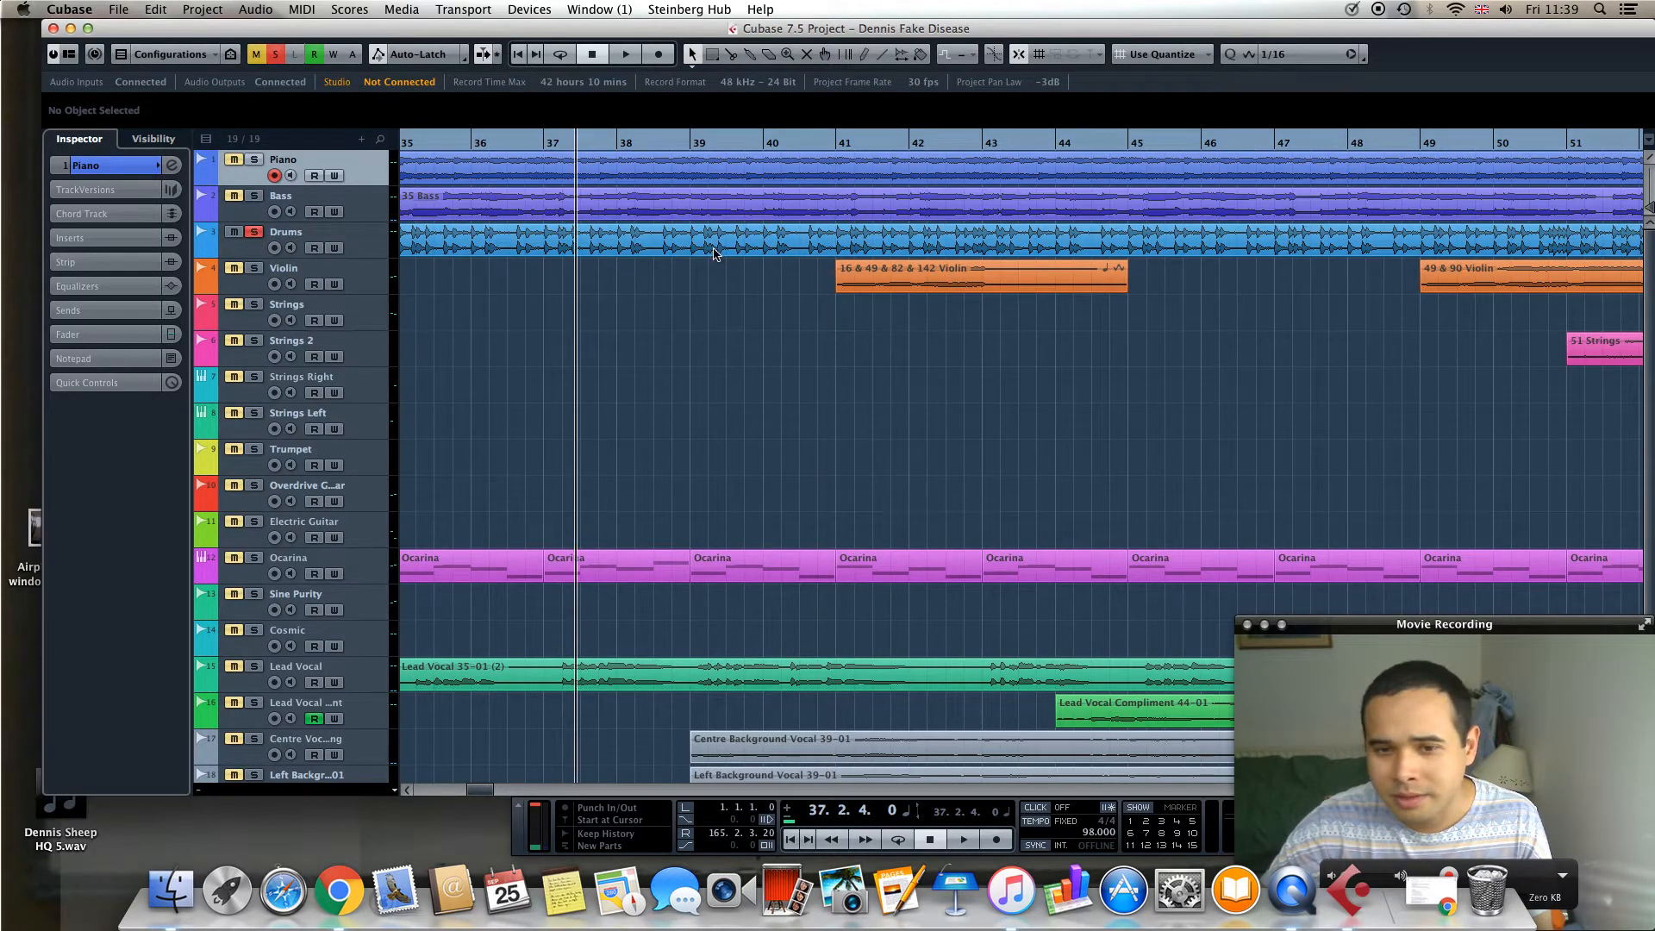
pyautogui.hscroll(-10, 457, 792)
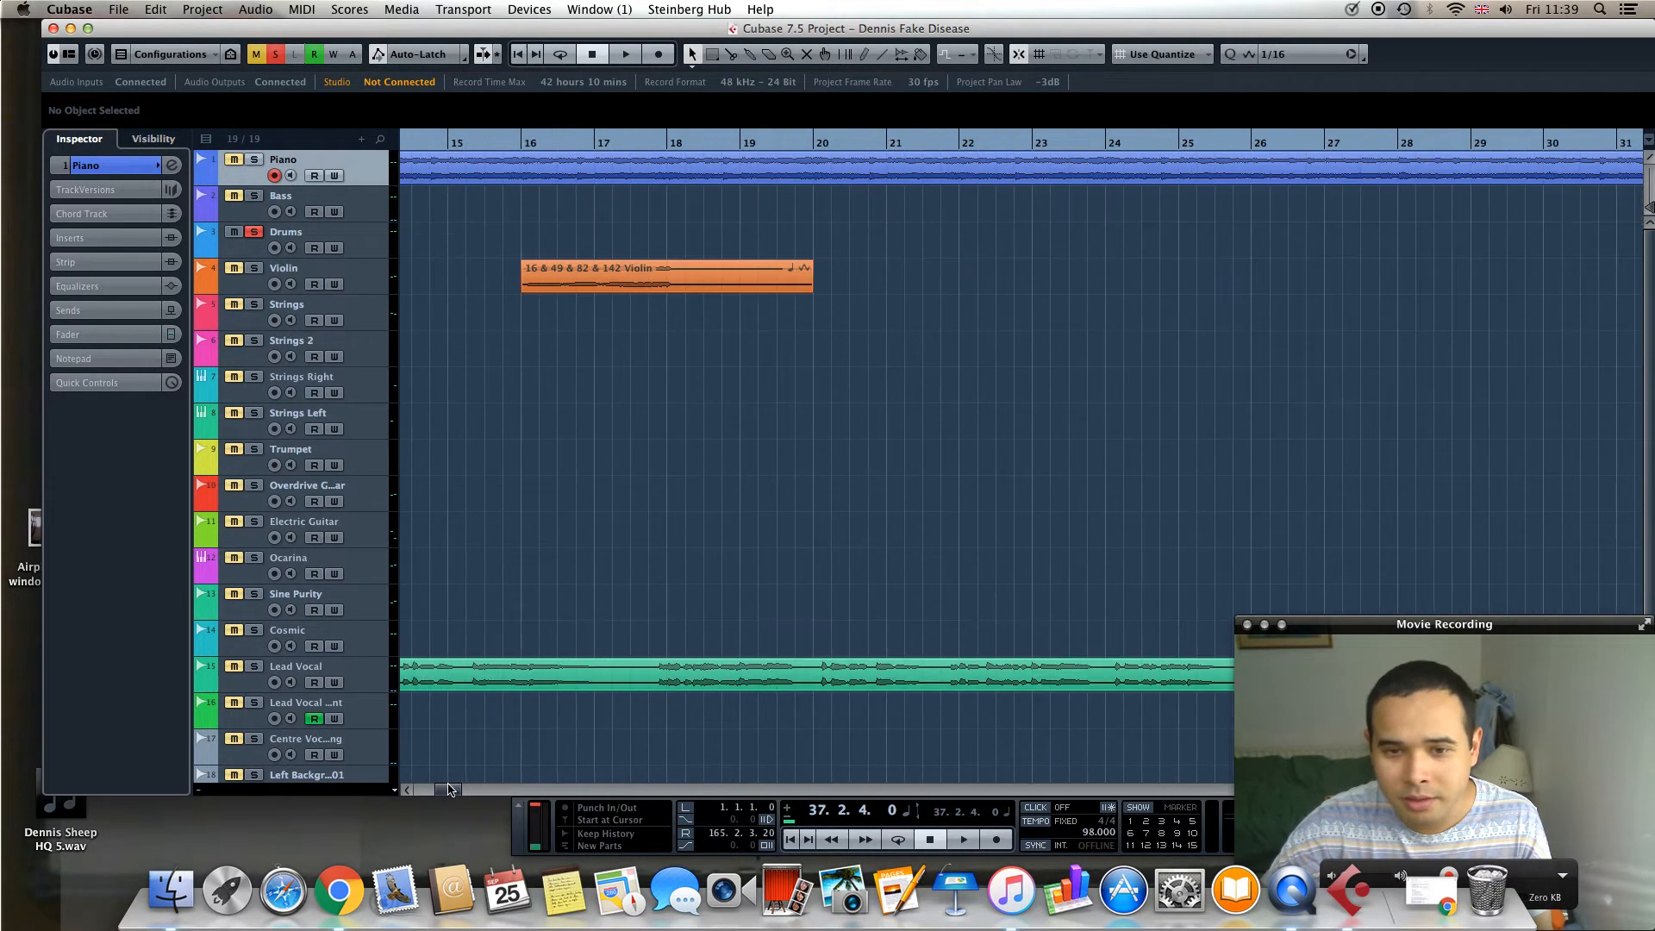
pyautogui.moveTo(464, 783); pyautogui.dragTo(615, 783)
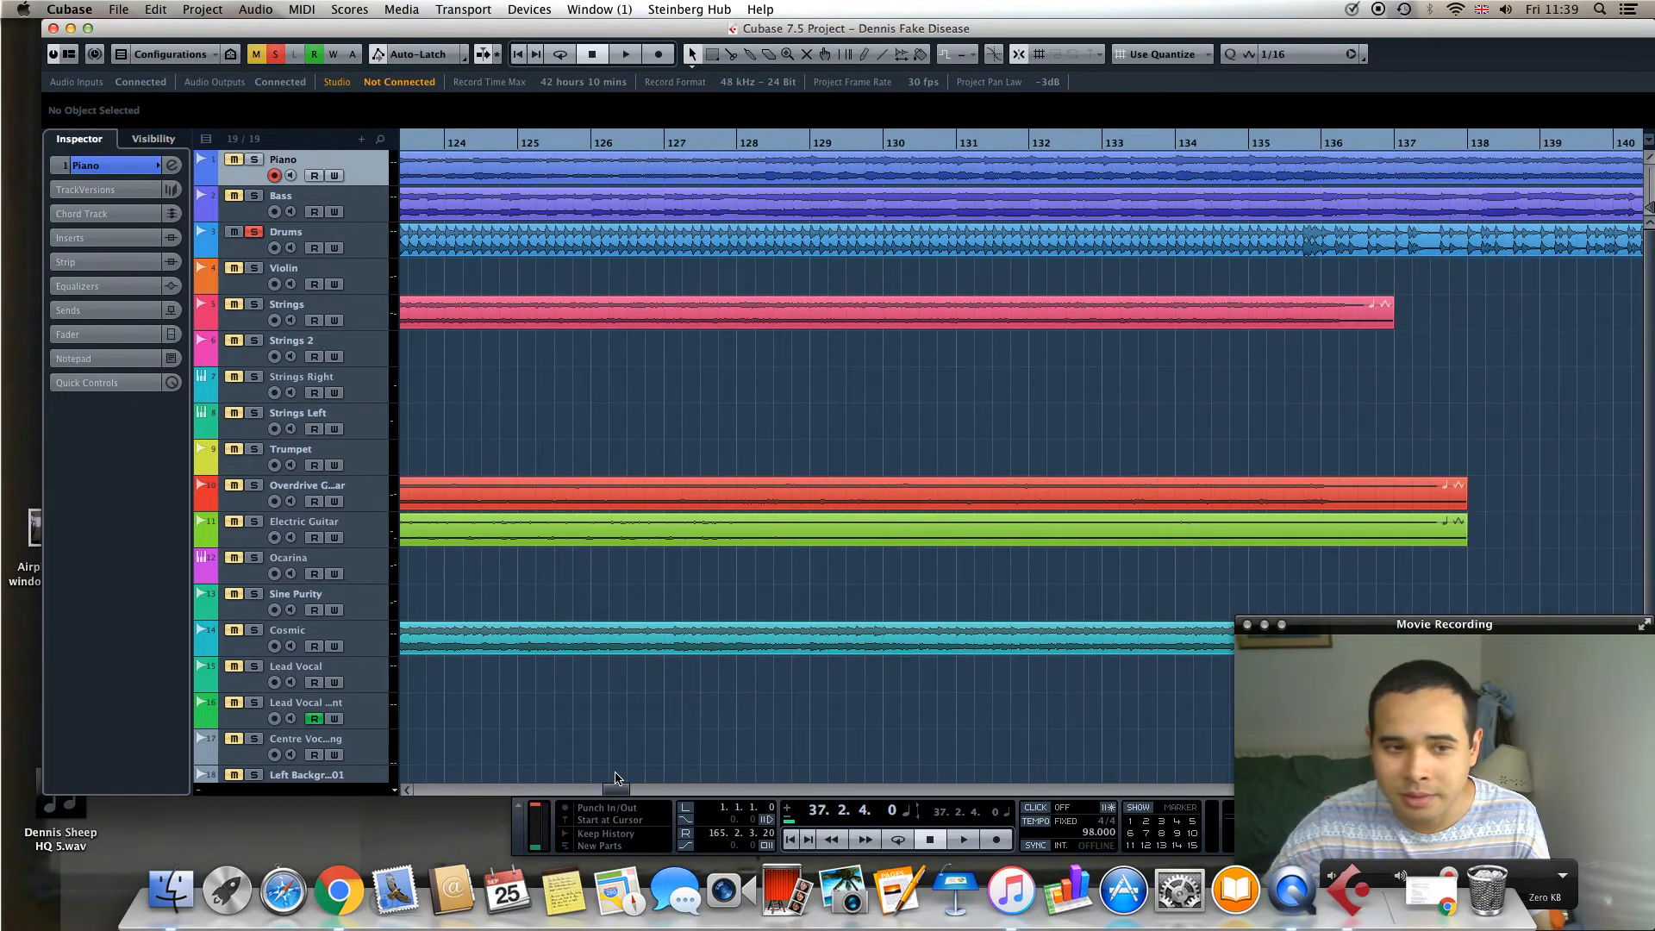
pyautogui.click(366, 253)
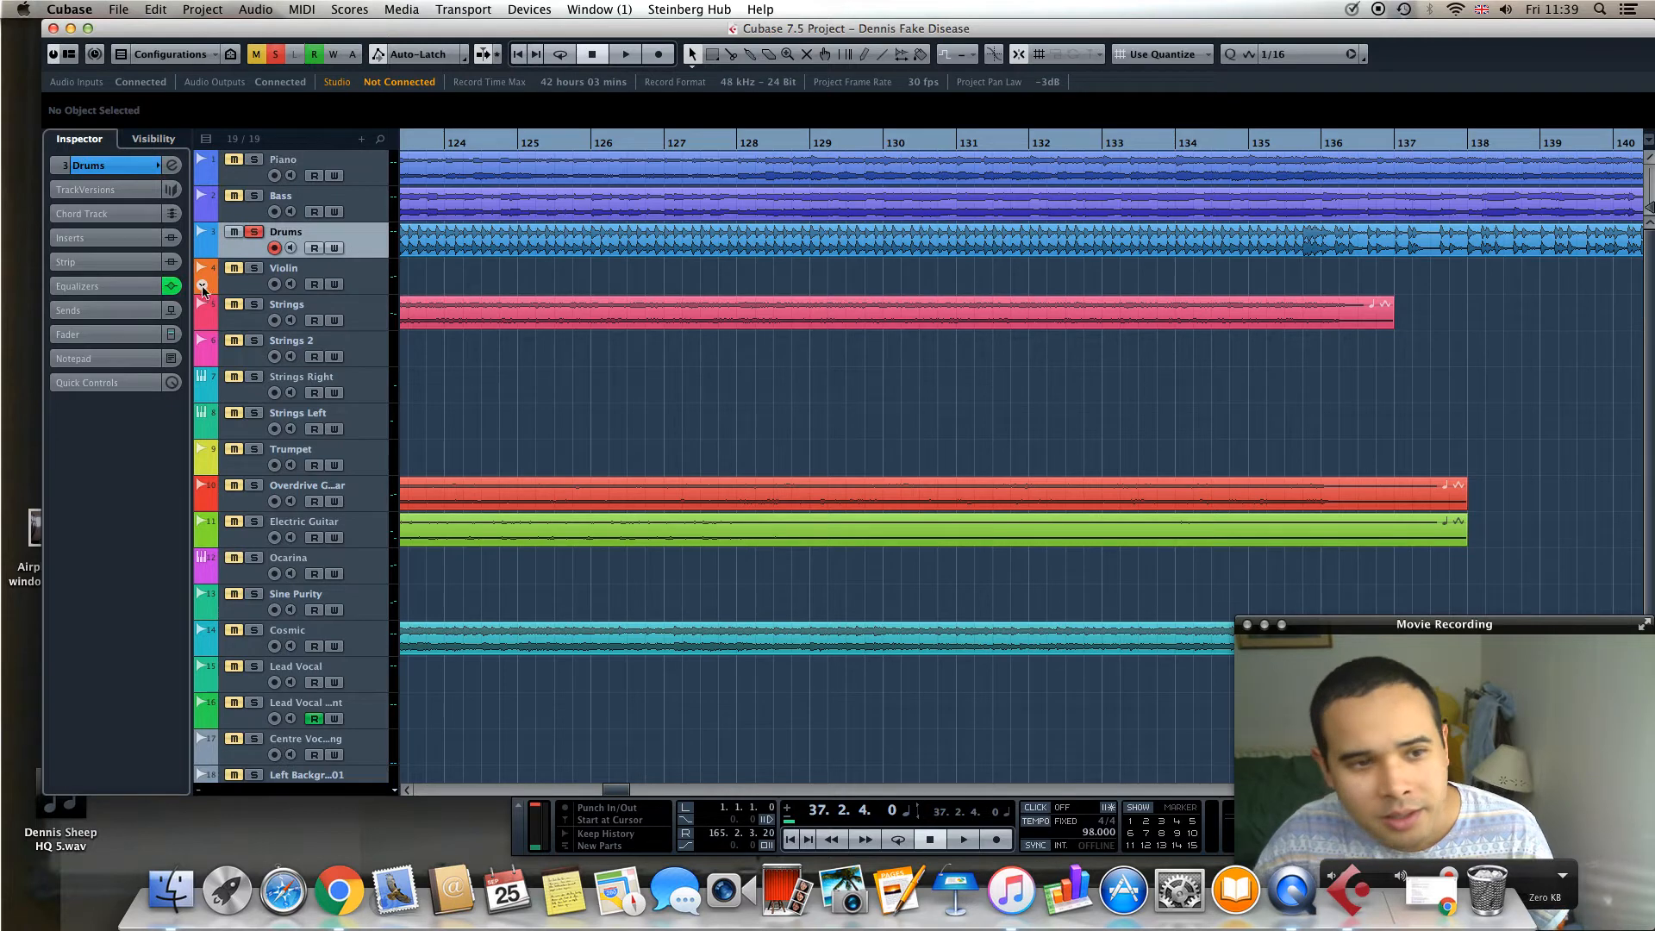
pyautogui.click(116, 165)
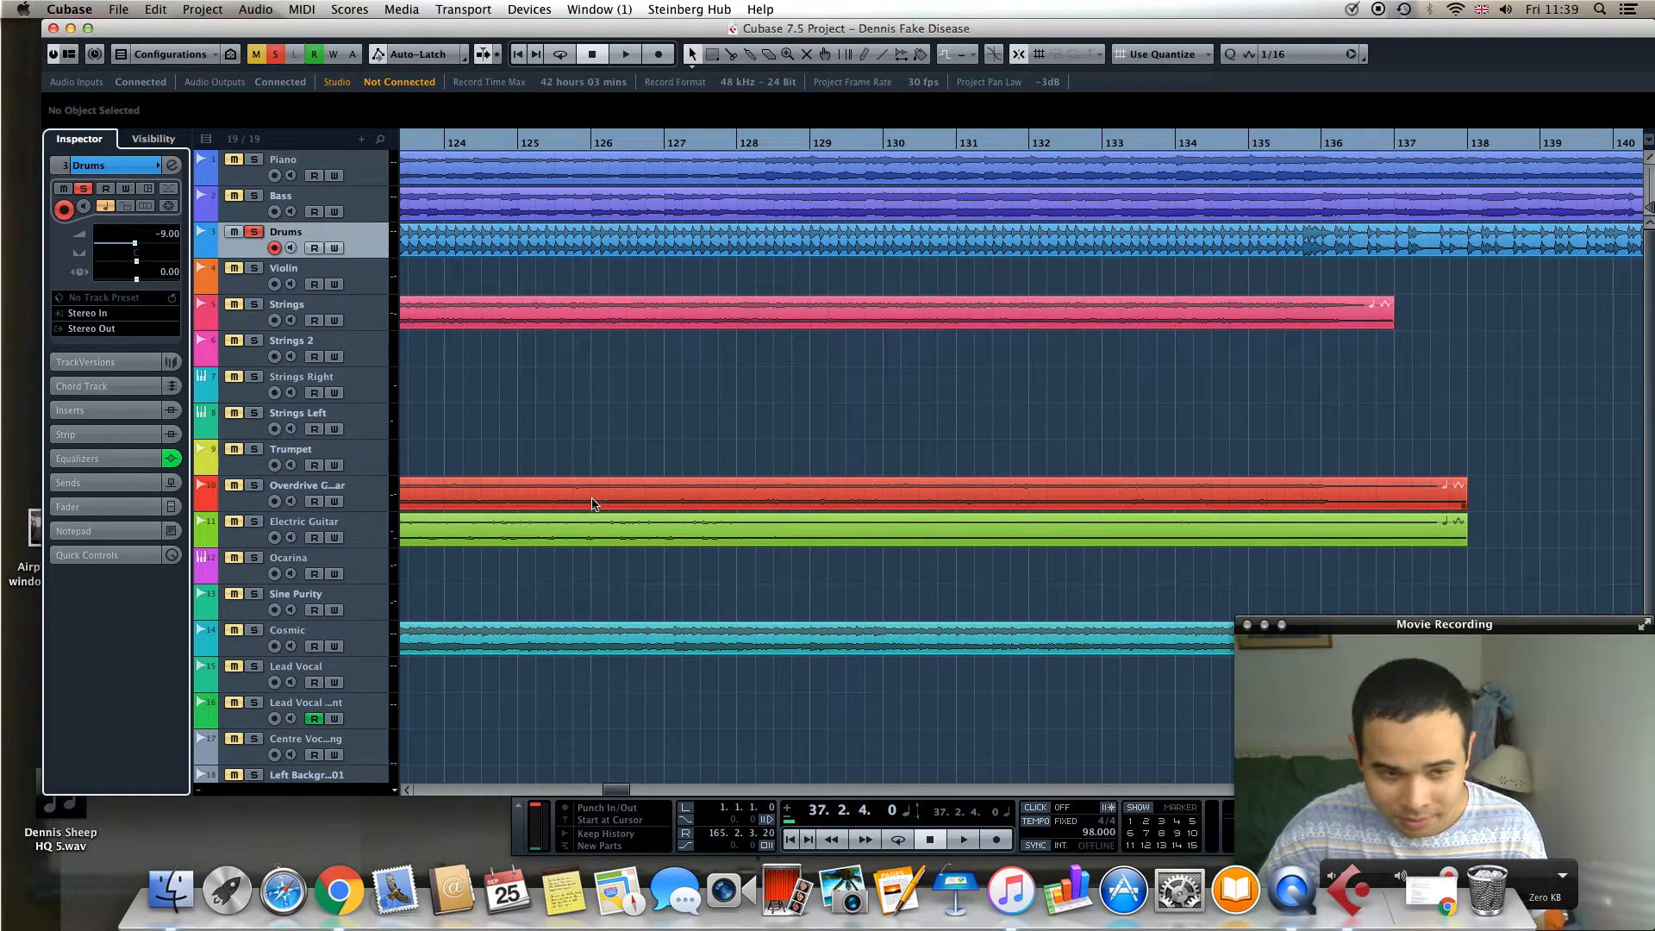
# Play from bar 105, soloing the Strings Right, Strings 2 and Strings tracks alongside the drums
pyautogui.moveTo(624, 794); pyautogui.dragTo(584, 792)
pyautogui.scroll(-3, 673, 535)
pyautogui.scroll(3, 741, 579)
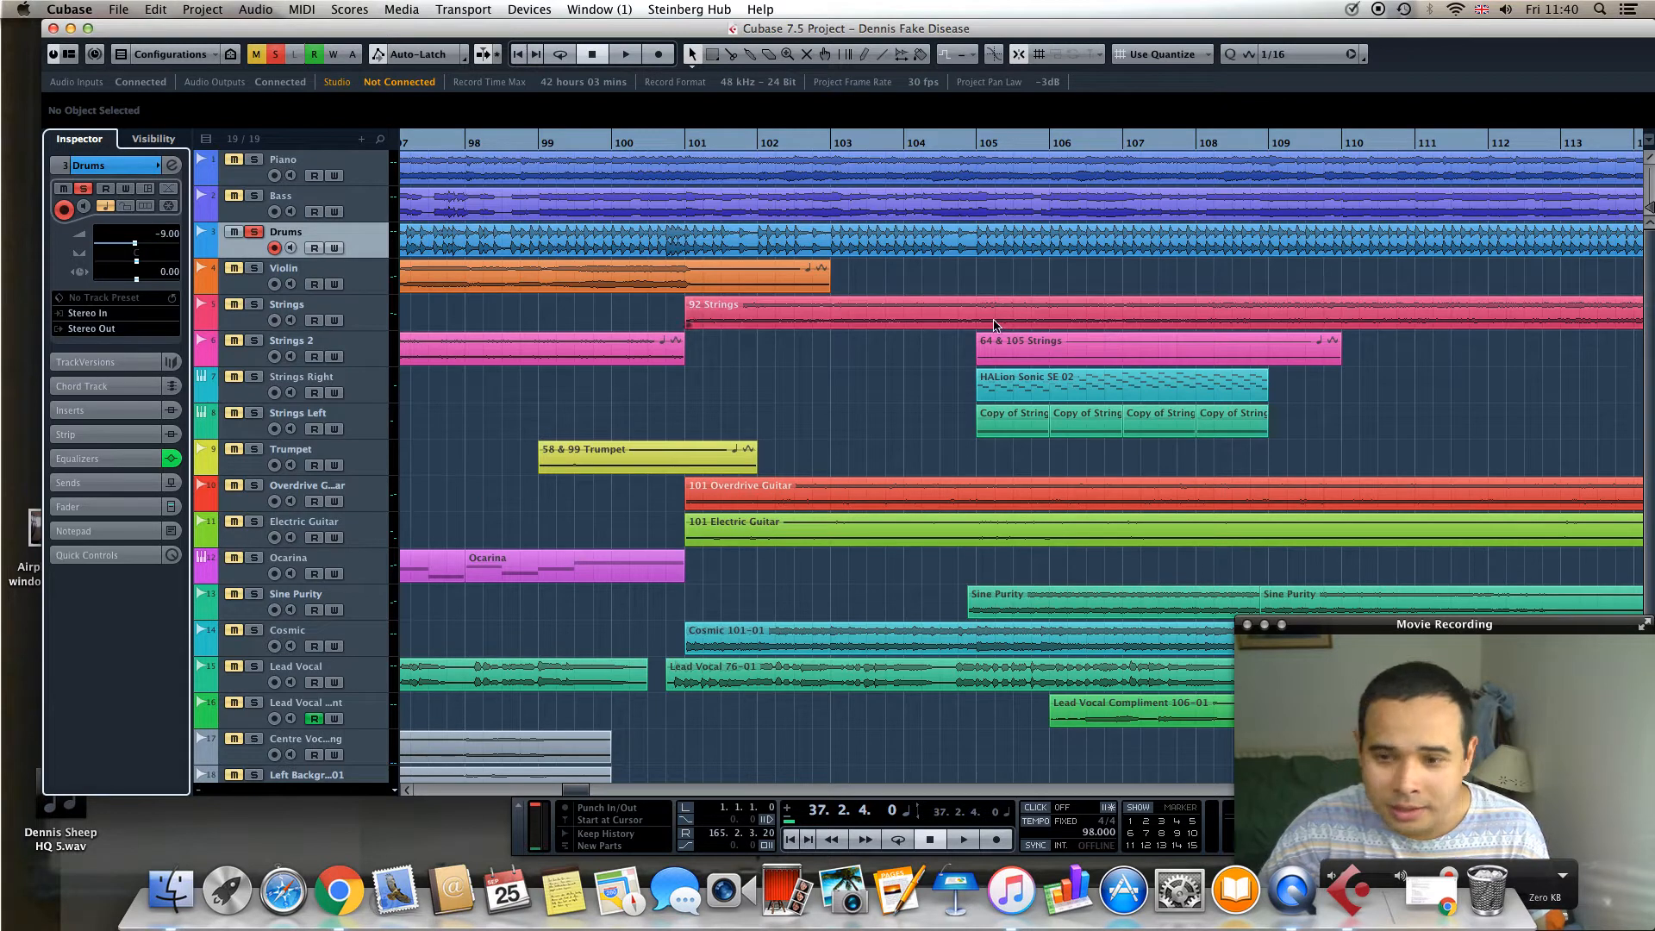
pyautogui.click(979, 148)
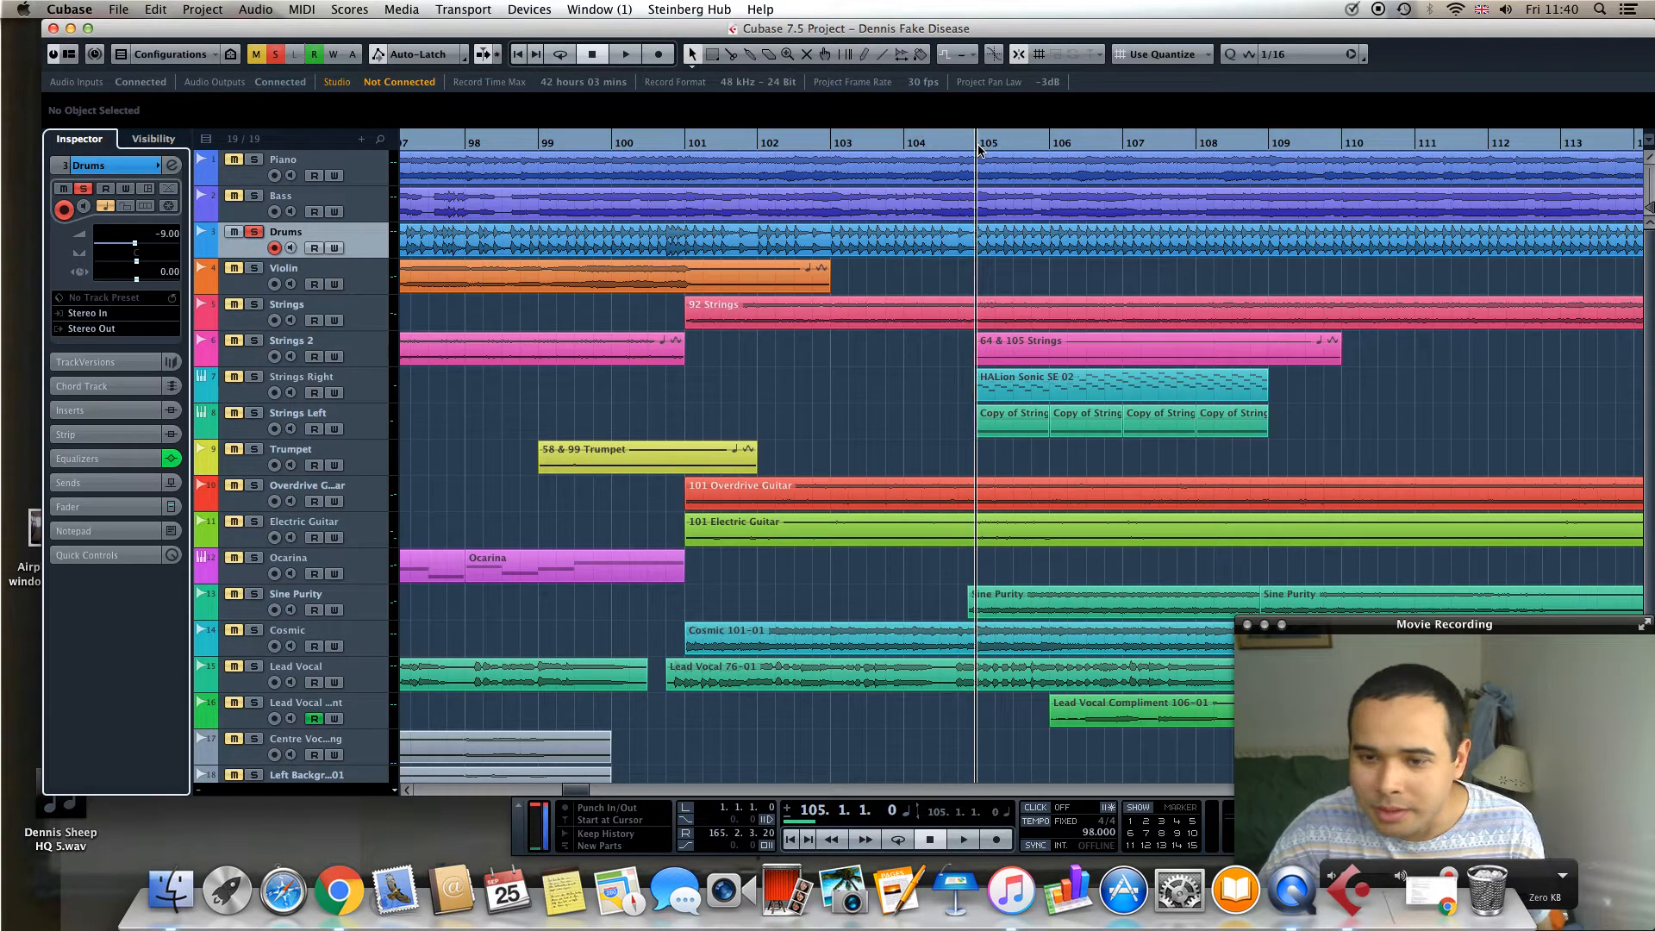
pyautogui.click(254, 377)
pyautogui.click(255, 341)
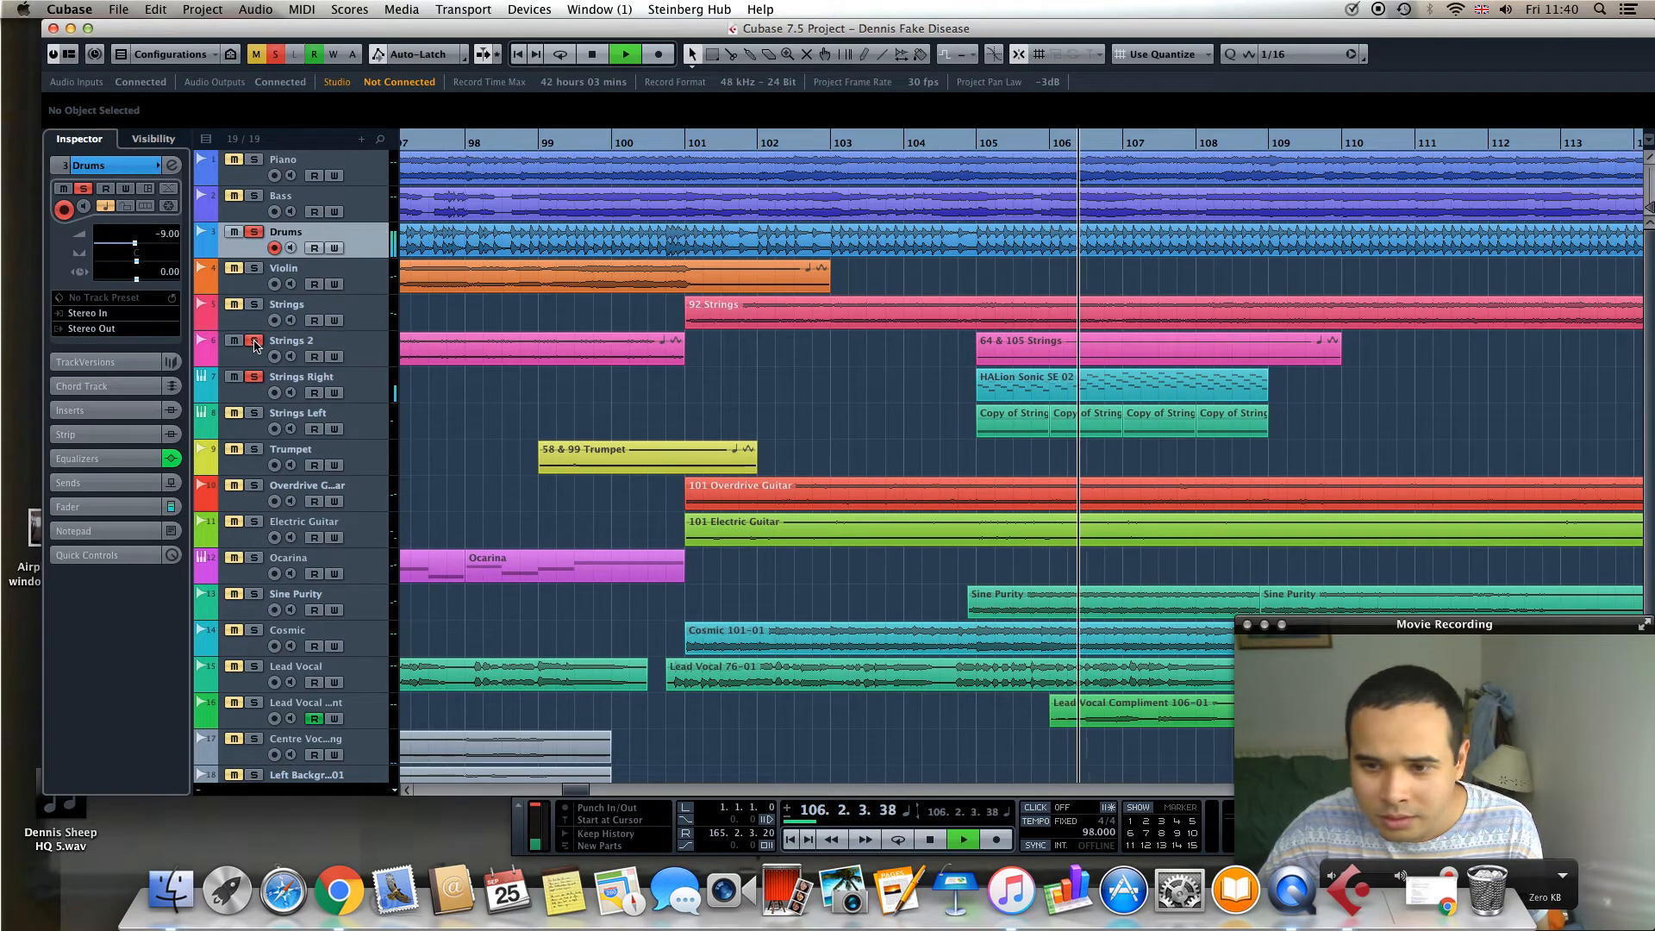
pyautogui.click(255, 306)
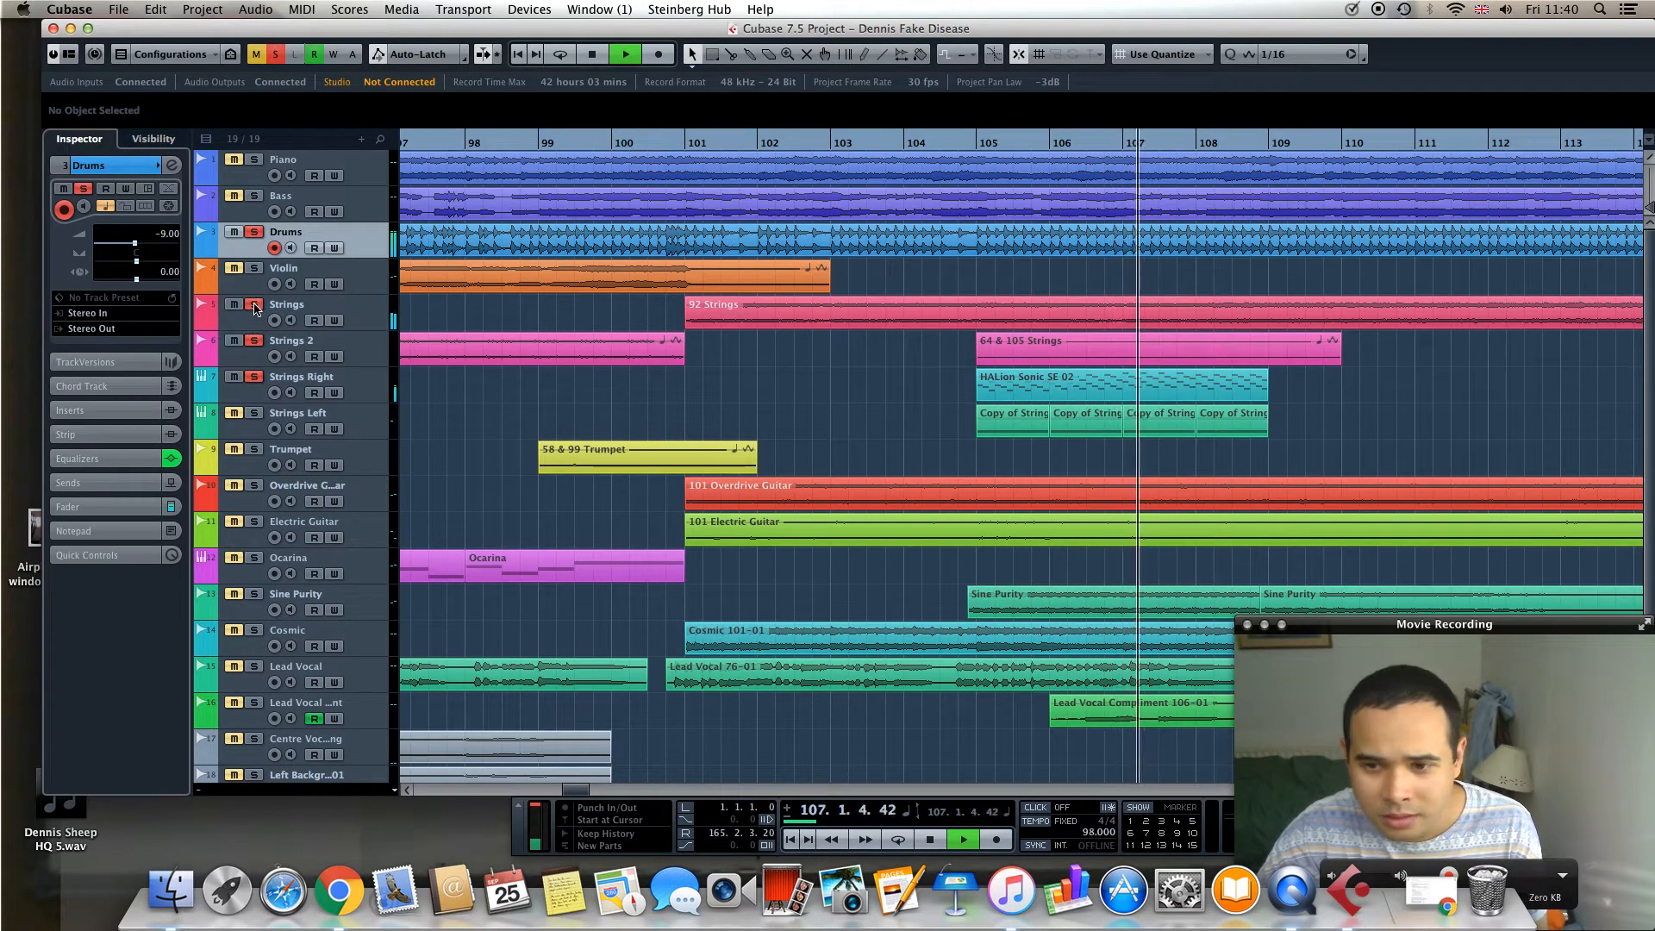
# Add Strings Left to the soloed tracks, replay the combined strings and drums from around bar 105, and stop playback
pyautogui.press('space')
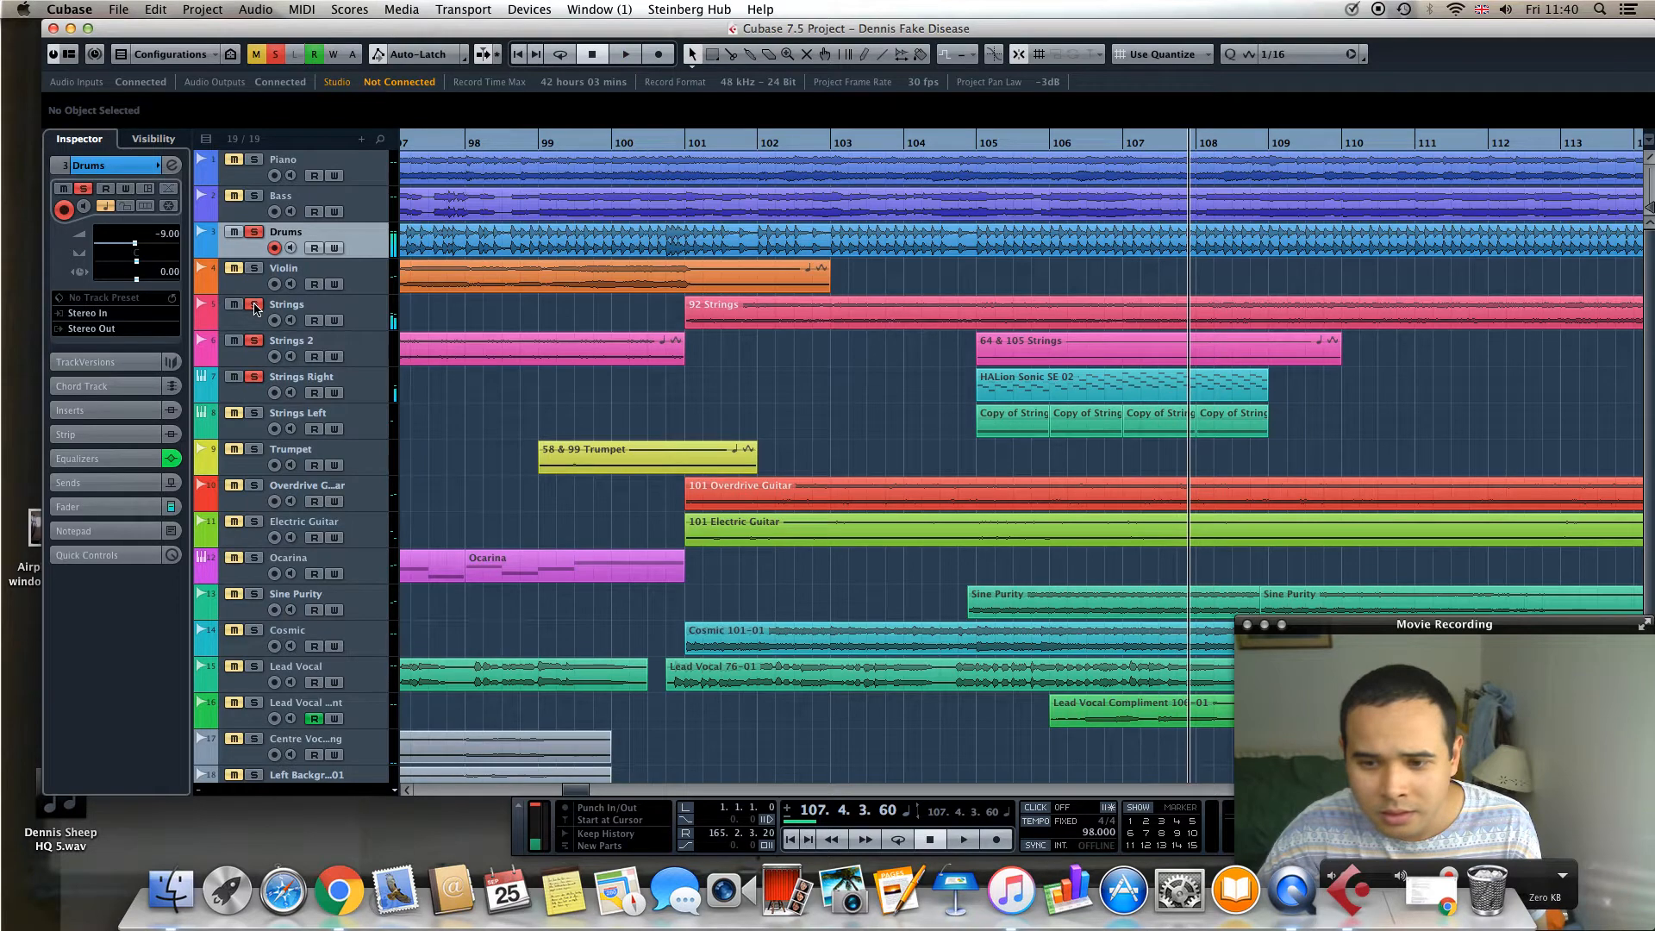
pyautogui.press('space')
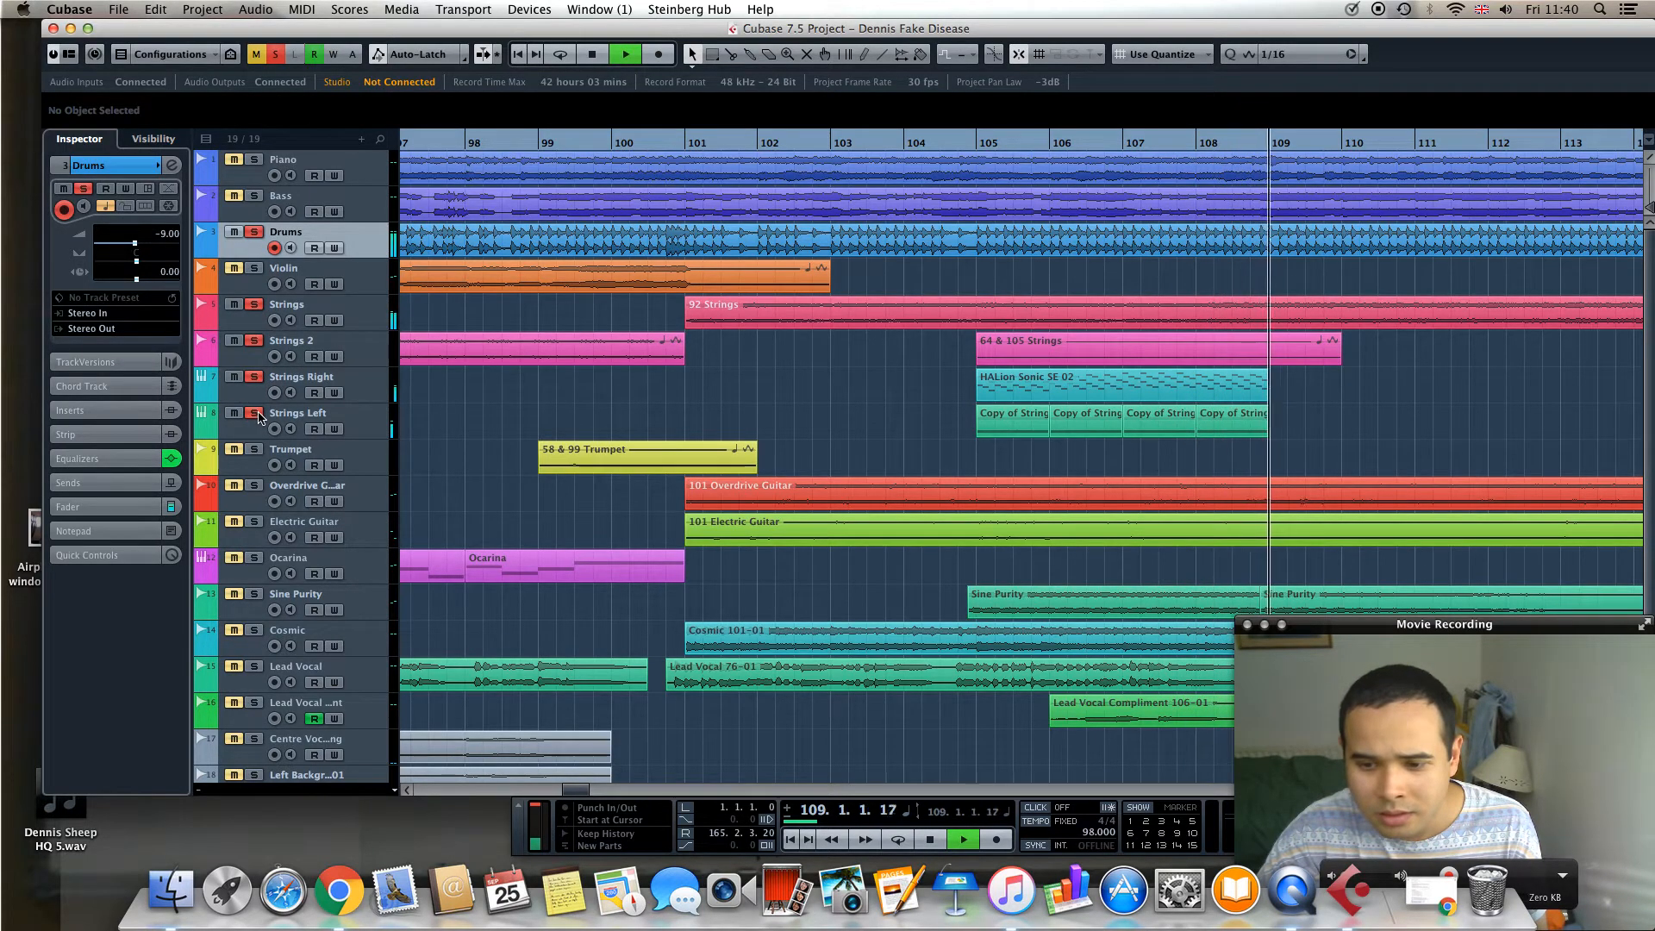
pyautogui.click(967, 140)
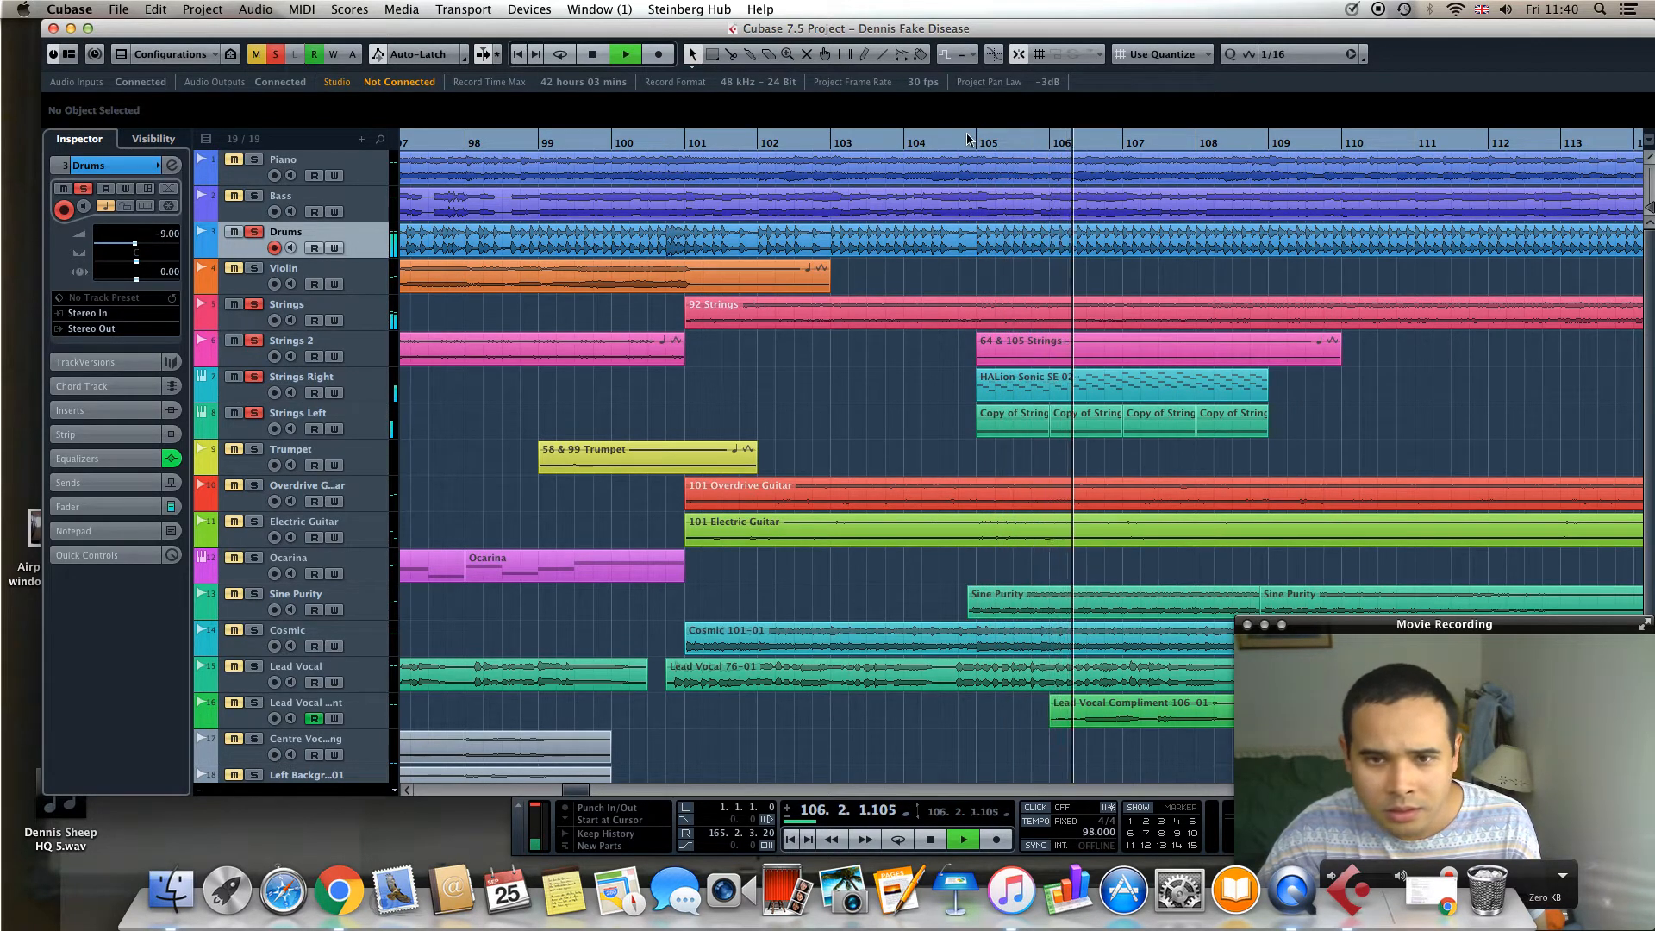
pyautogui.press('space')
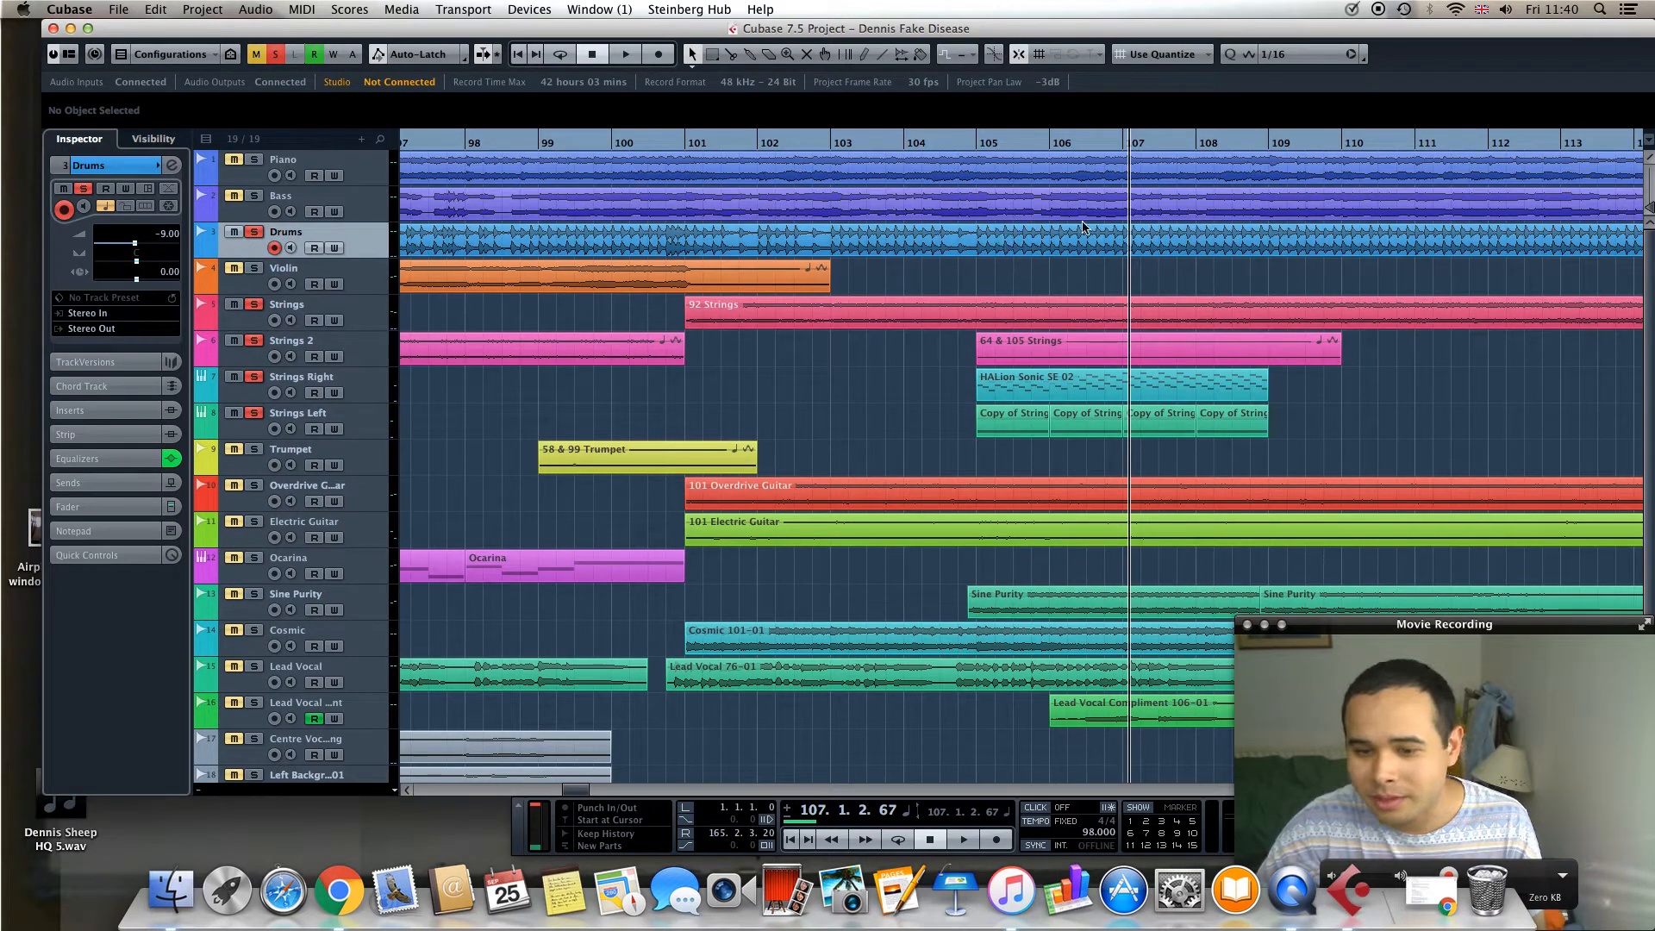
# Expand the Drums track's equalizer section to view its four bands, then collapse it
pyautogui.scroll(-3, 515, 451)
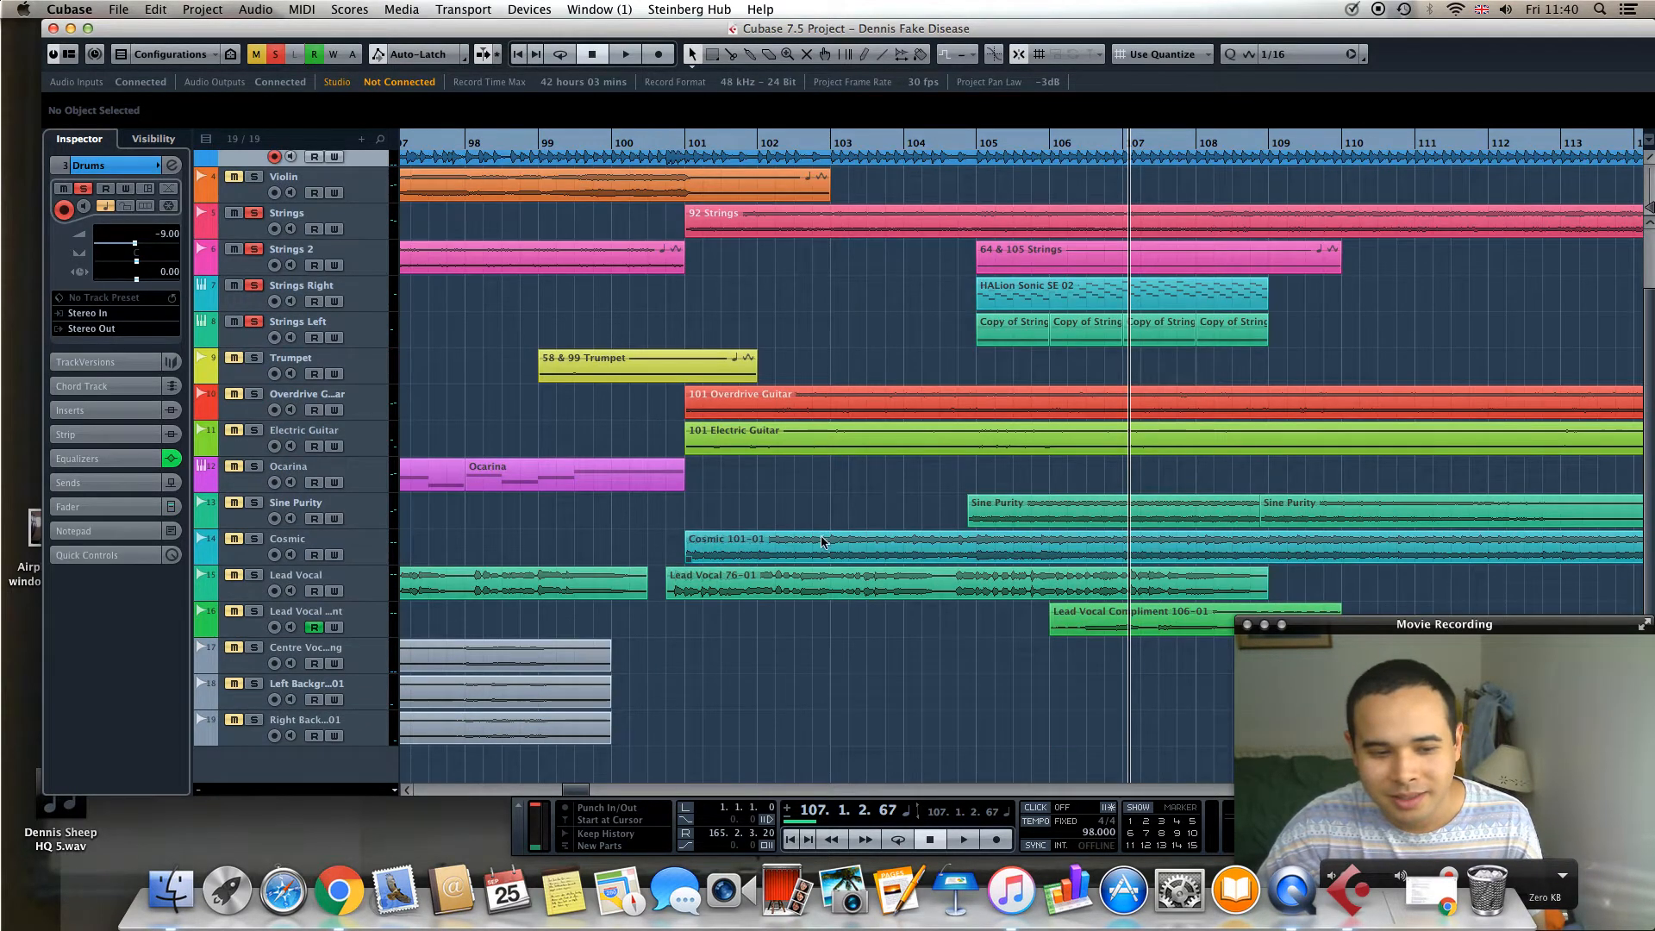
pyautogui.scroll(3, 845, 546)
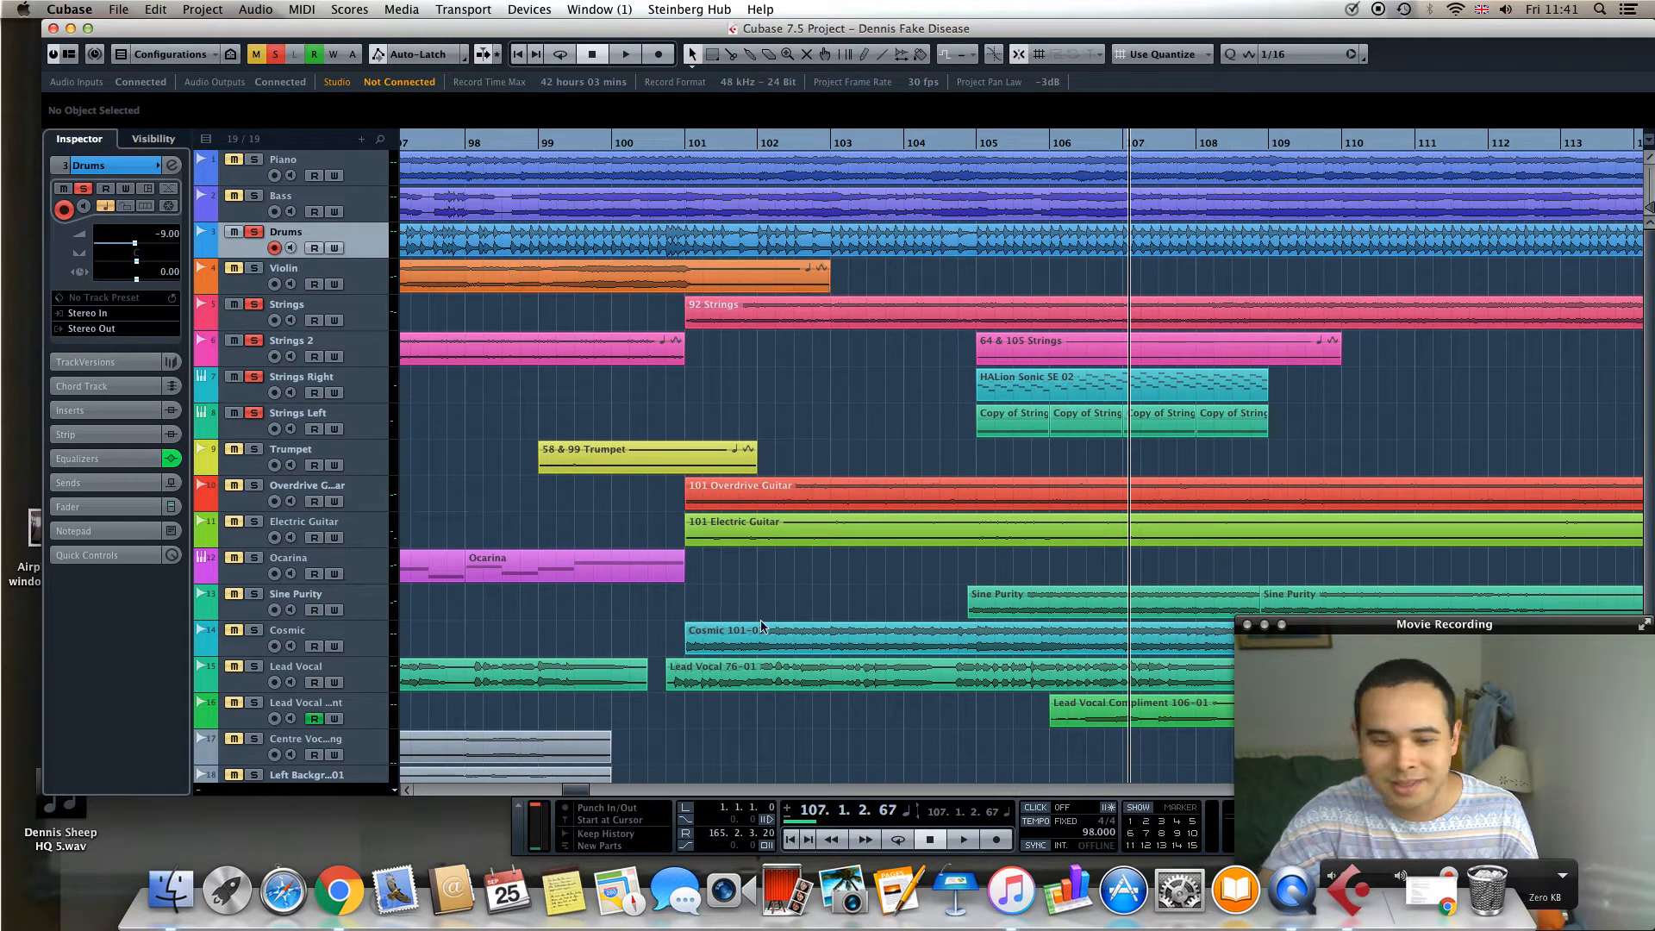
pyautogui.moveTo(583, 792); pyautogui.dragTo(590, 791)
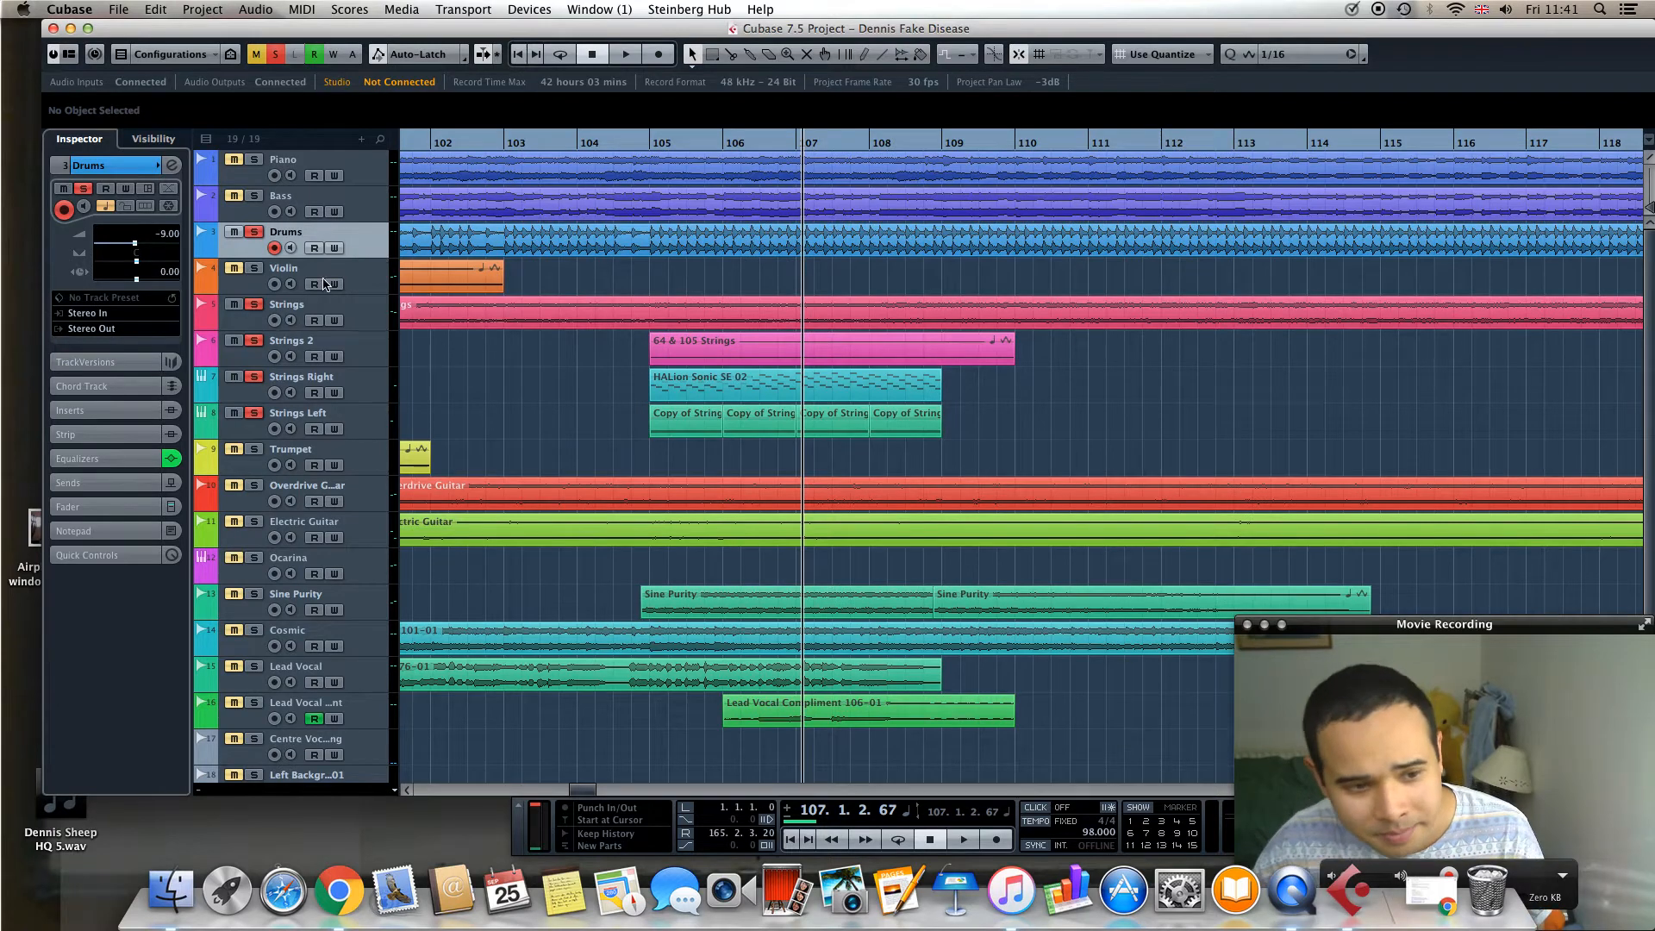
pyautogui.click(138, 459)
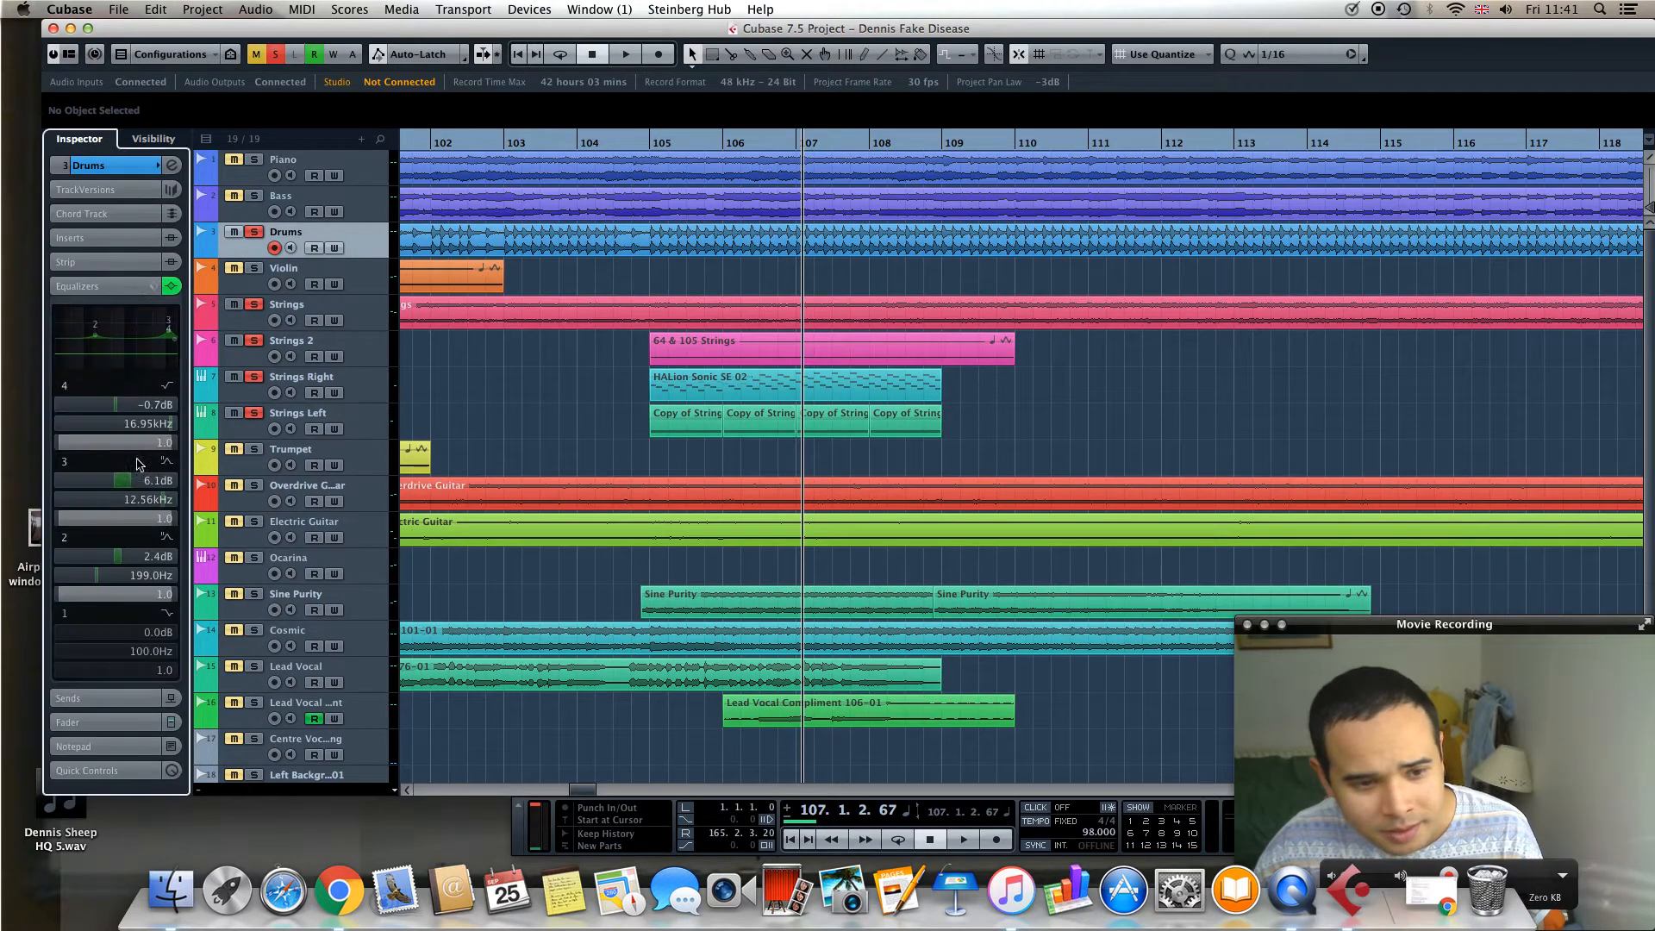
pyautogui.click(124, 289)
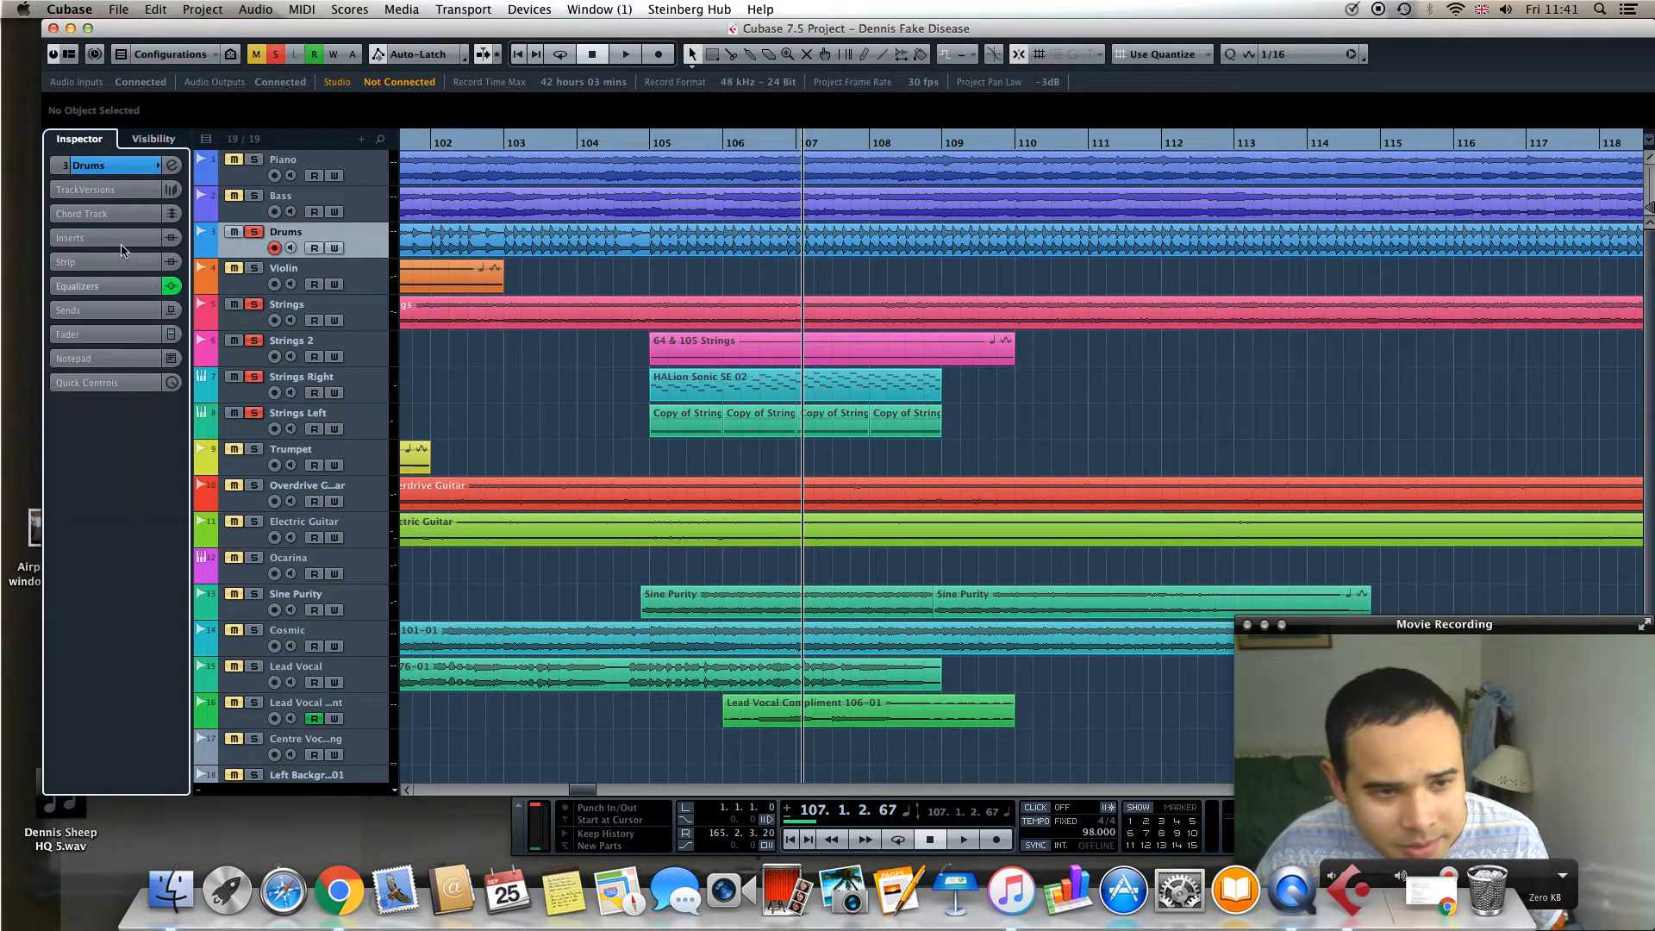
# Open the Drums track's channel settings with the full equalizer display and resume playback
pyautogui.click(172, 166)
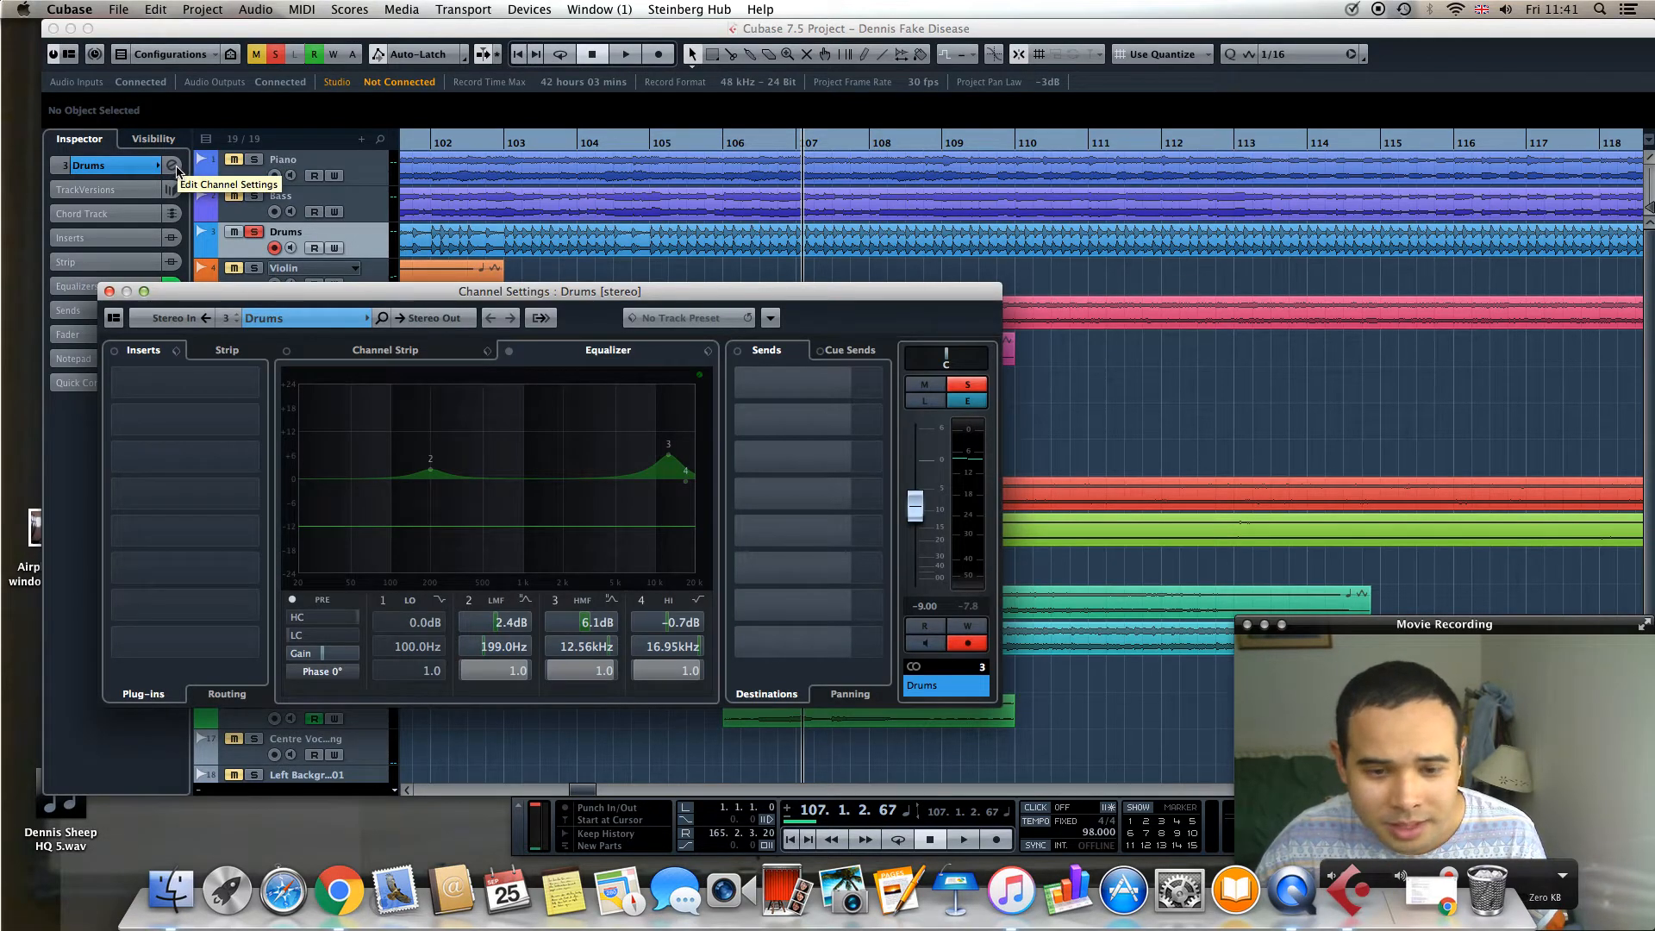
pyautogui.click(175, 167)
pyautogui.click(174, 166)
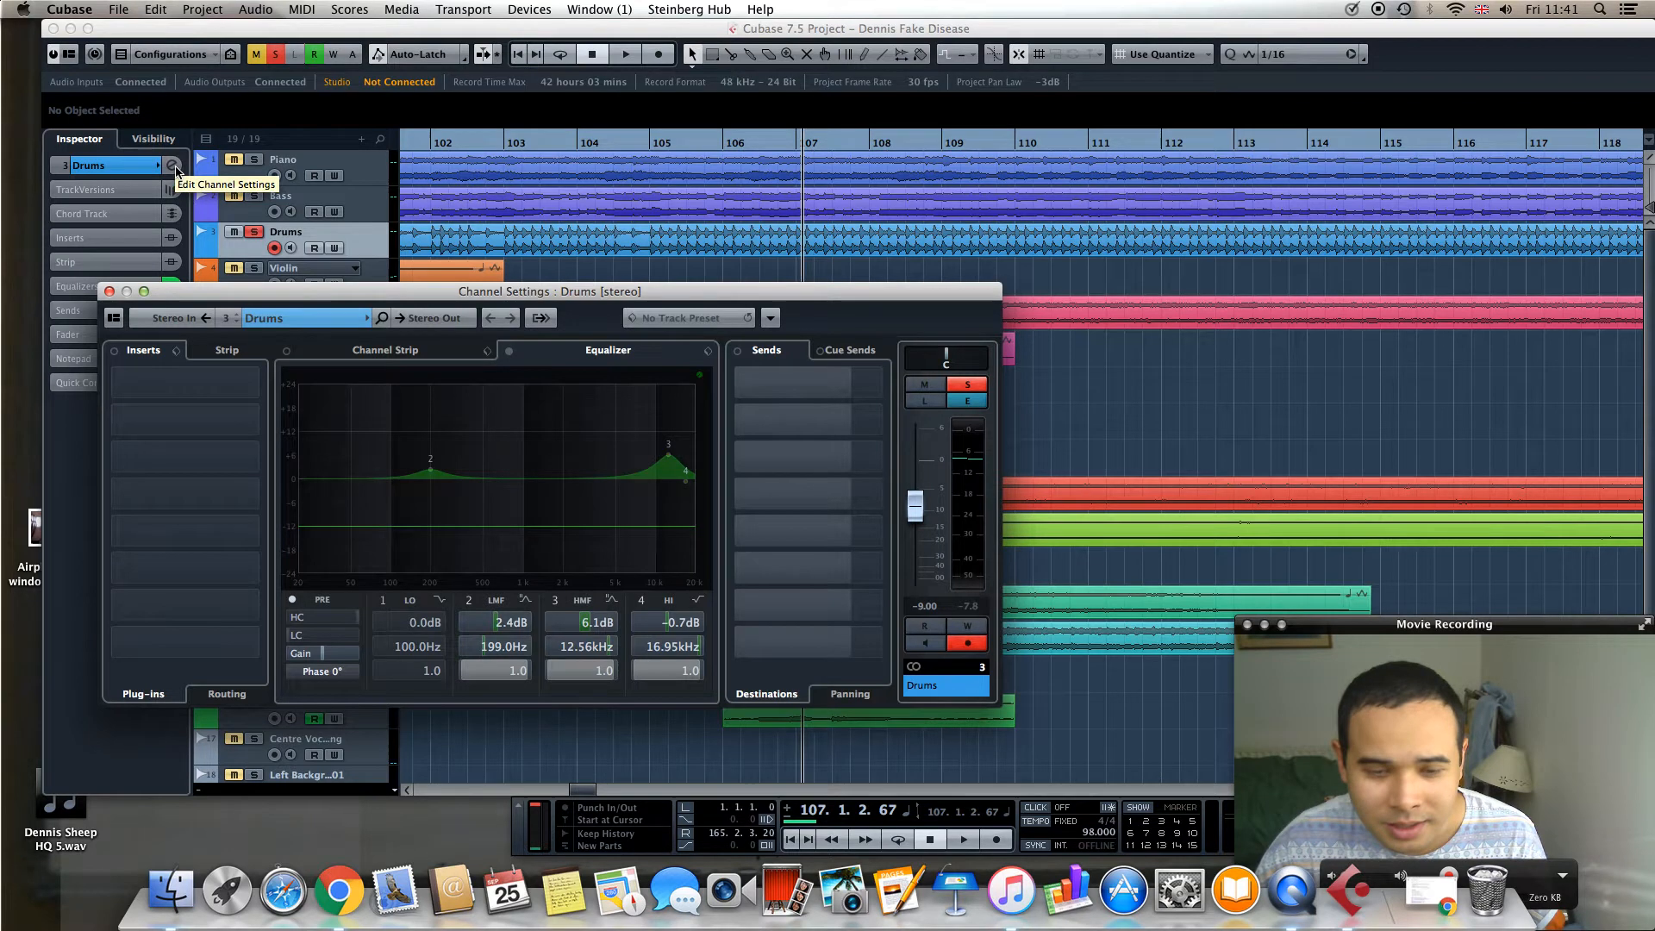
pyautogui.press('space')
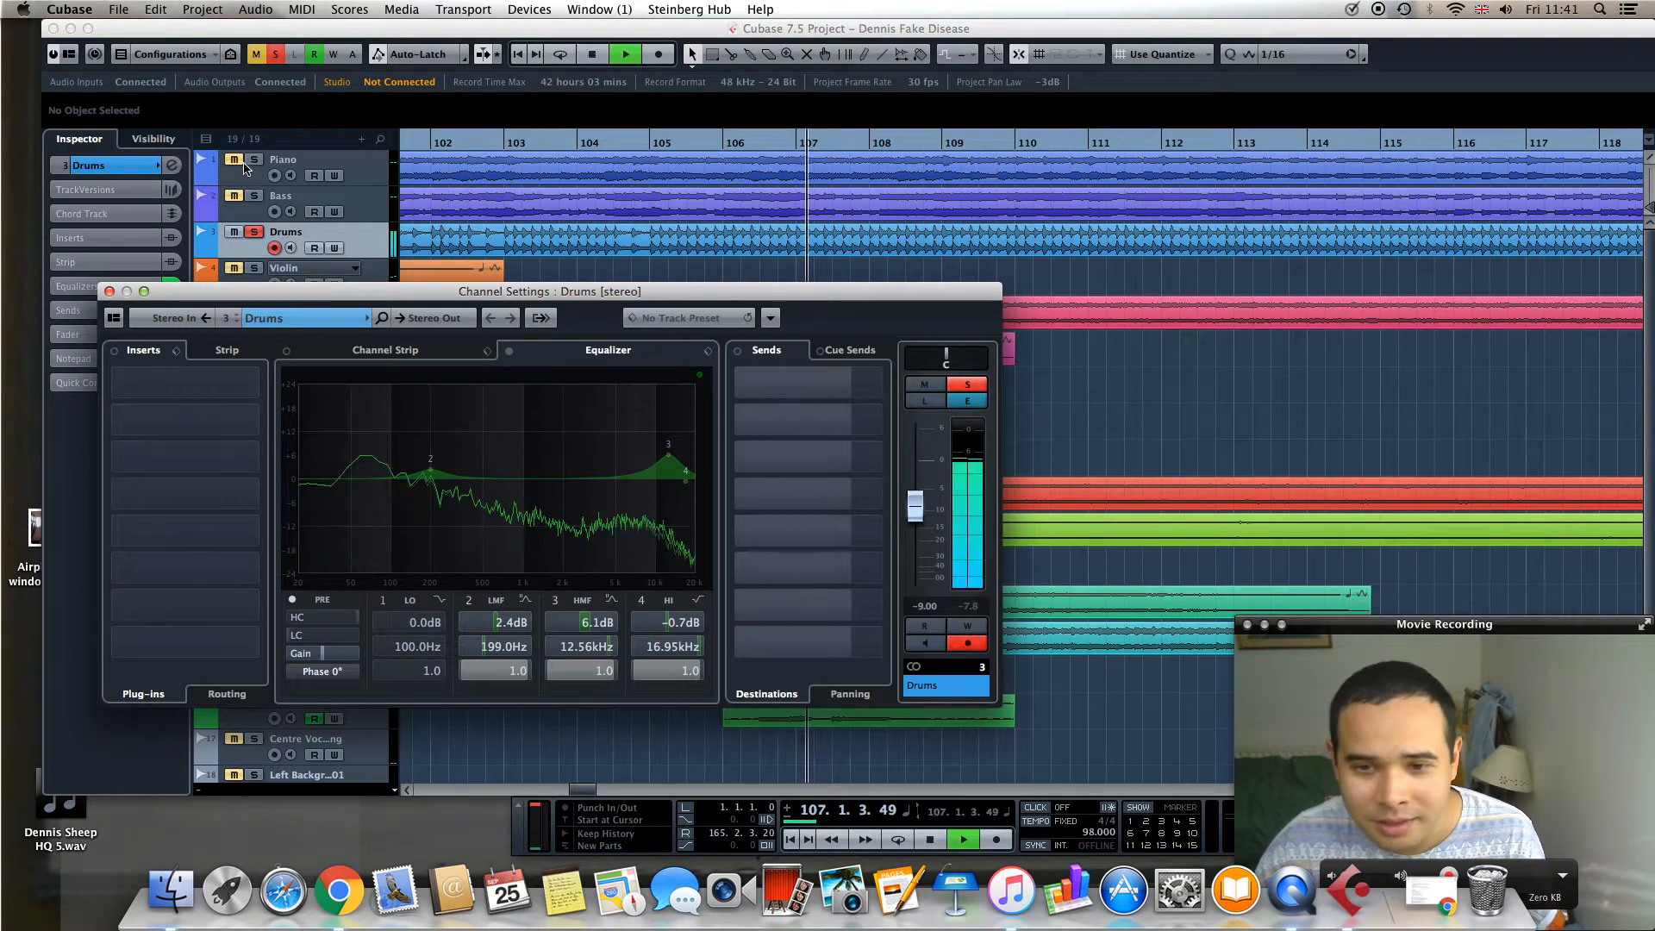
# Compare the drums with and without equalization by repeatedly bypassing and re-enabling the Drums equalizer during playback, ending with it enabled
pyautogui.click(508, 354)
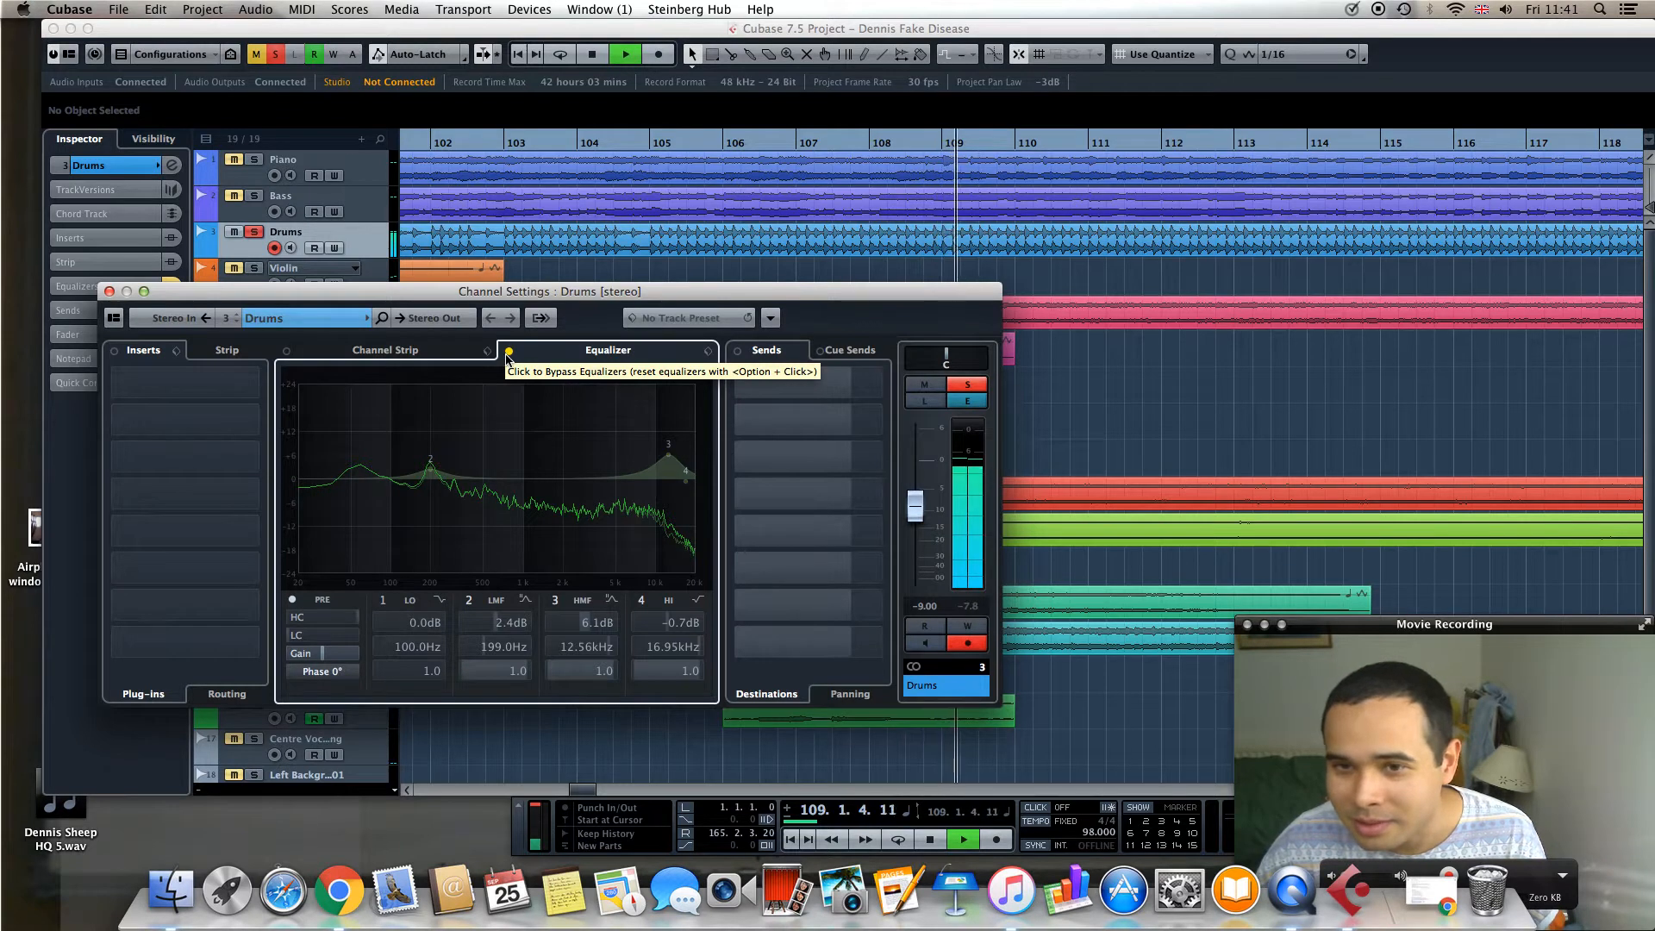
pyautogui.click(509, 354)
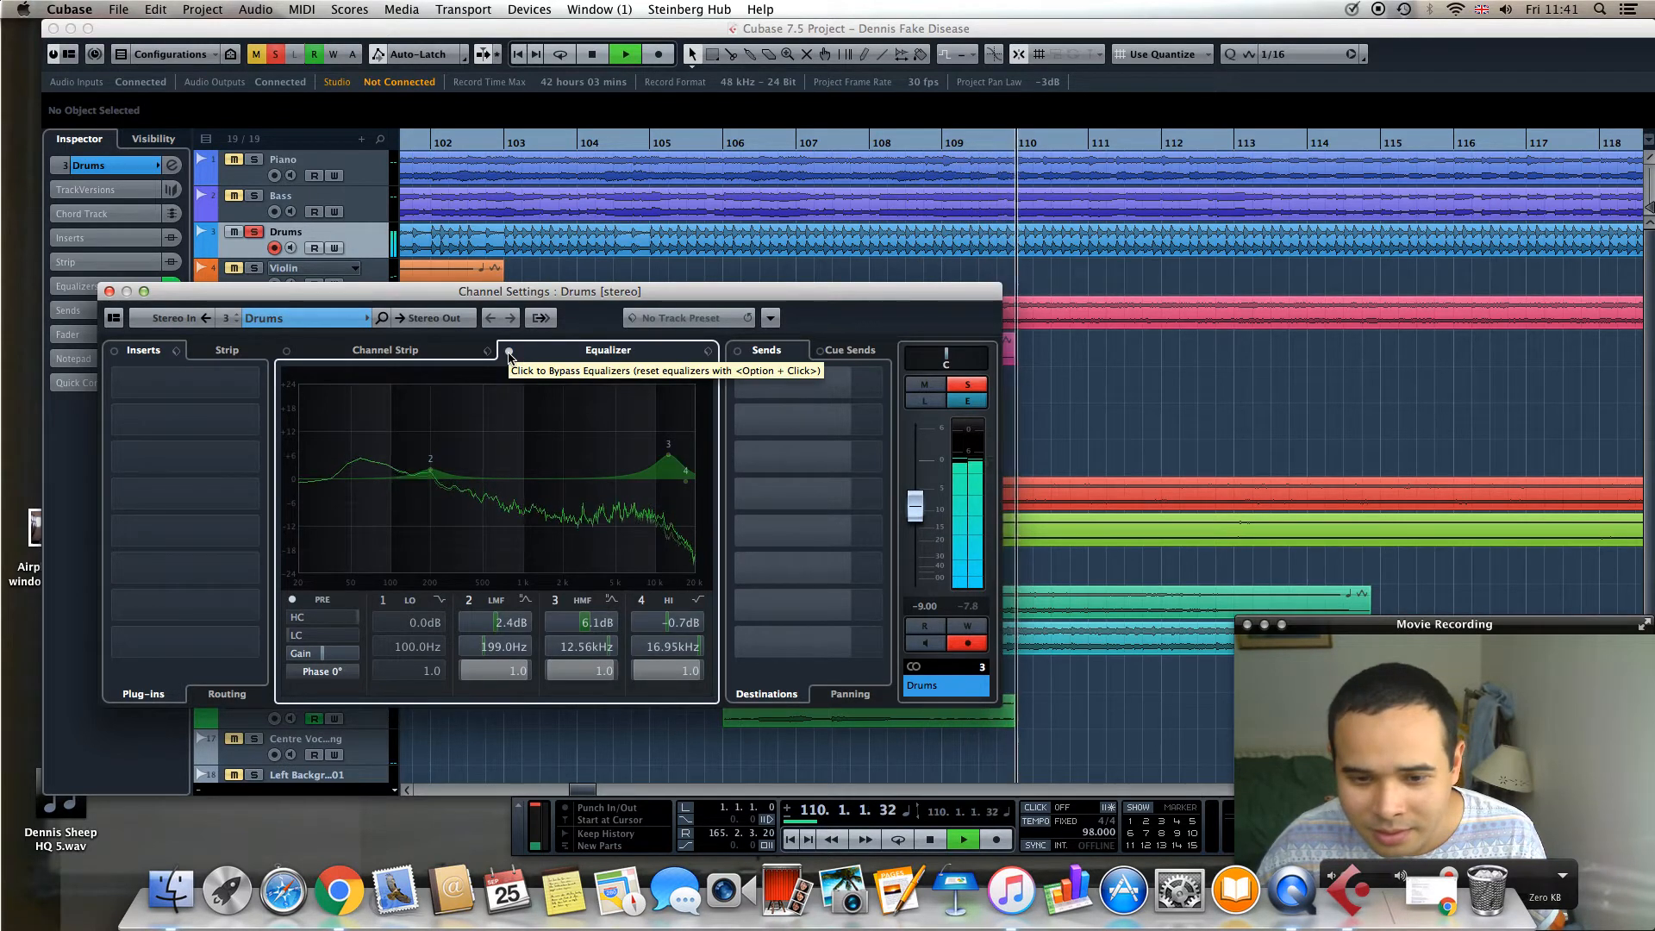
pyautogui.click(509, 353)
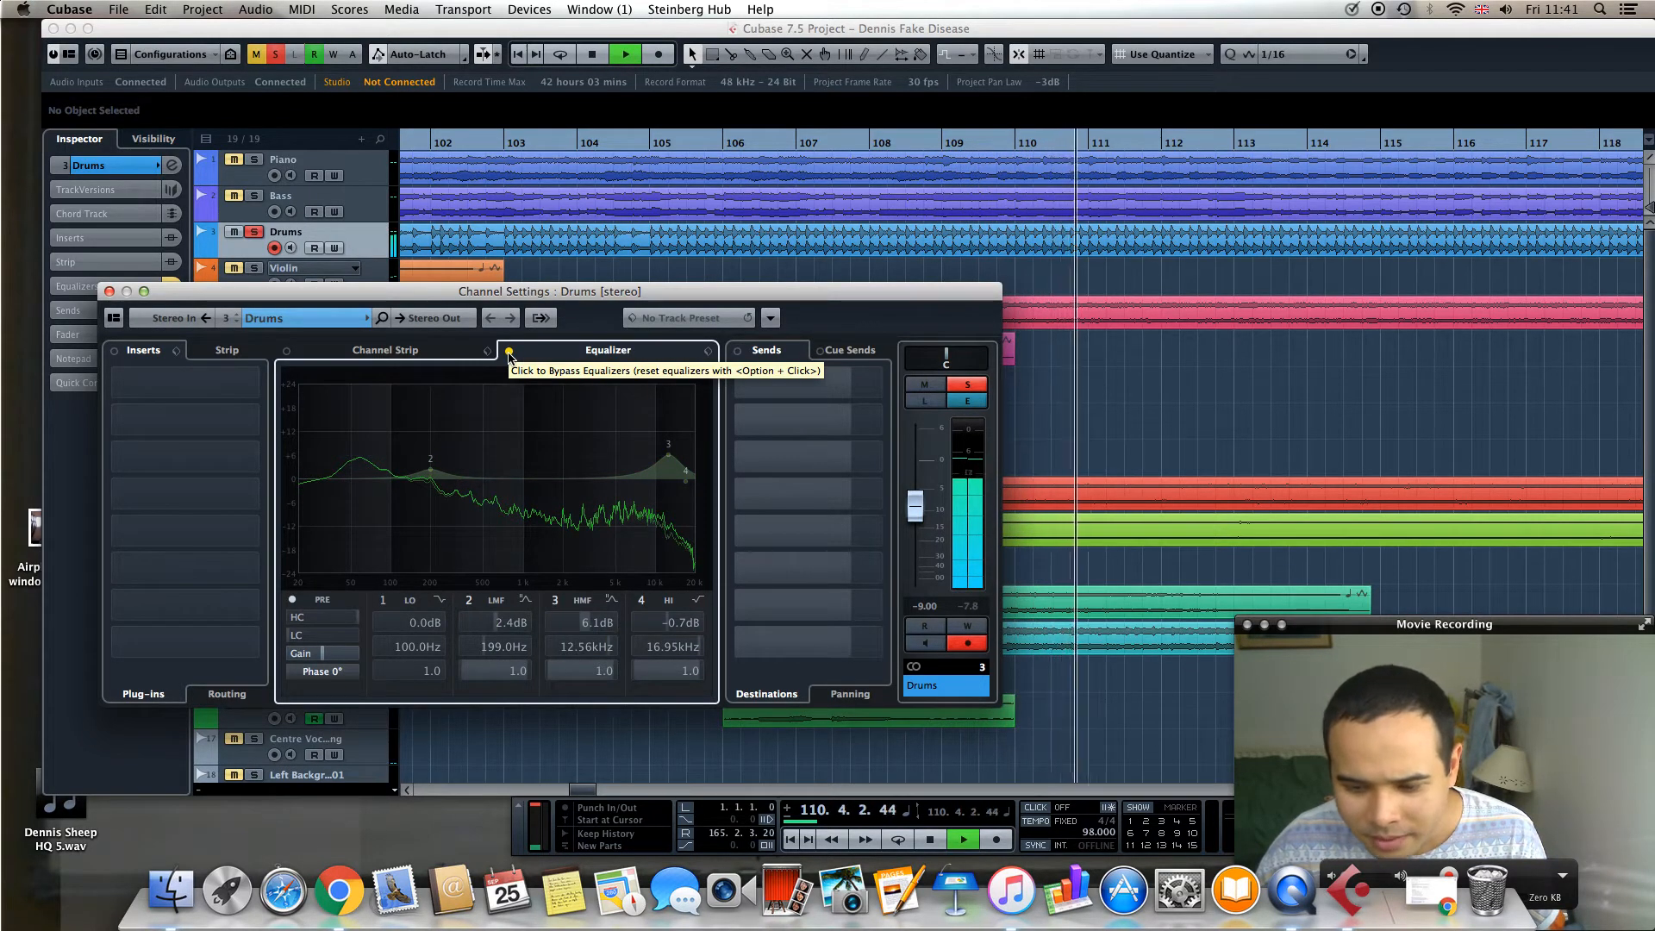
pyautogui.click(509, 354)
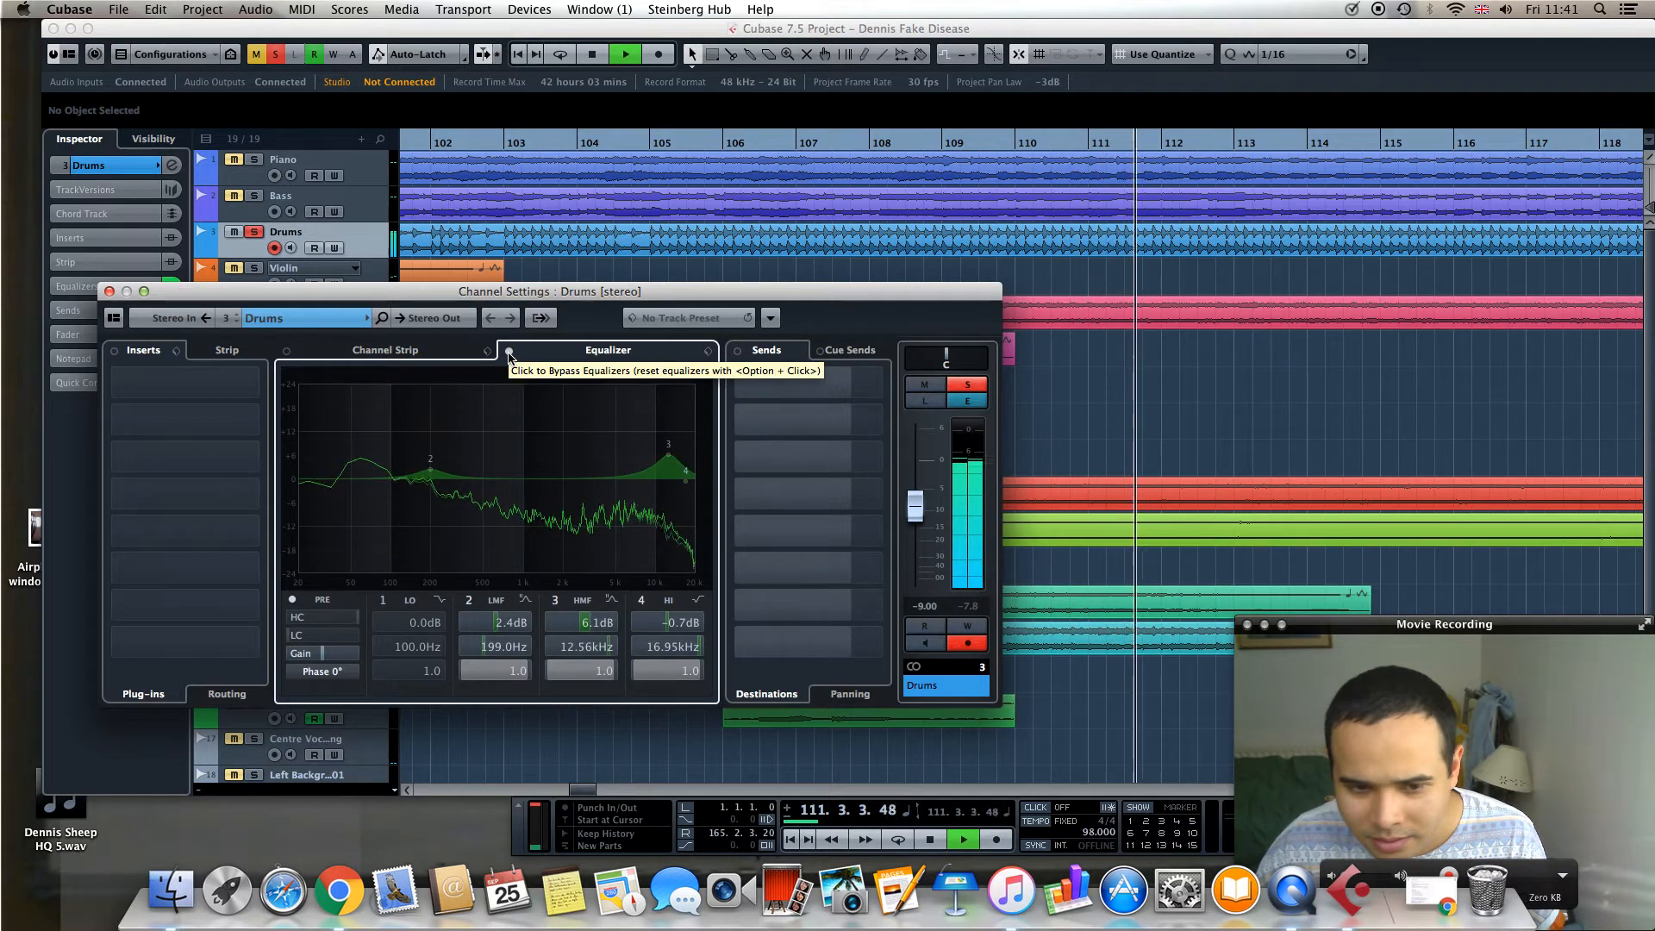
pyautogui.click(508, 354)
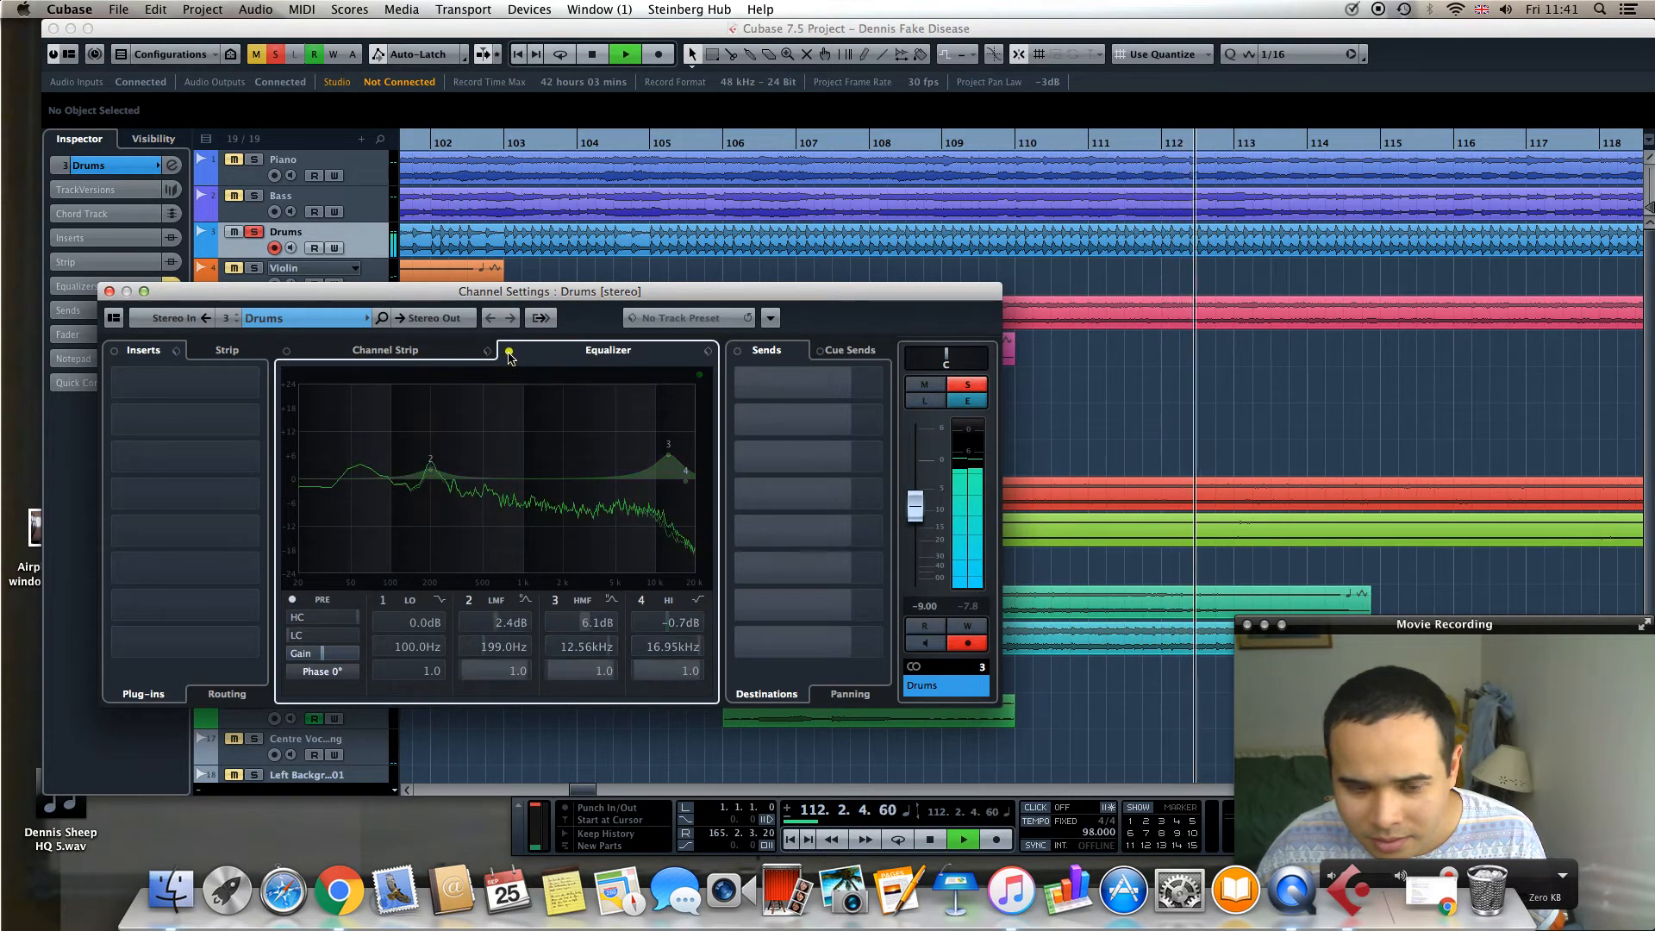
pyautogui.click(508, 354)
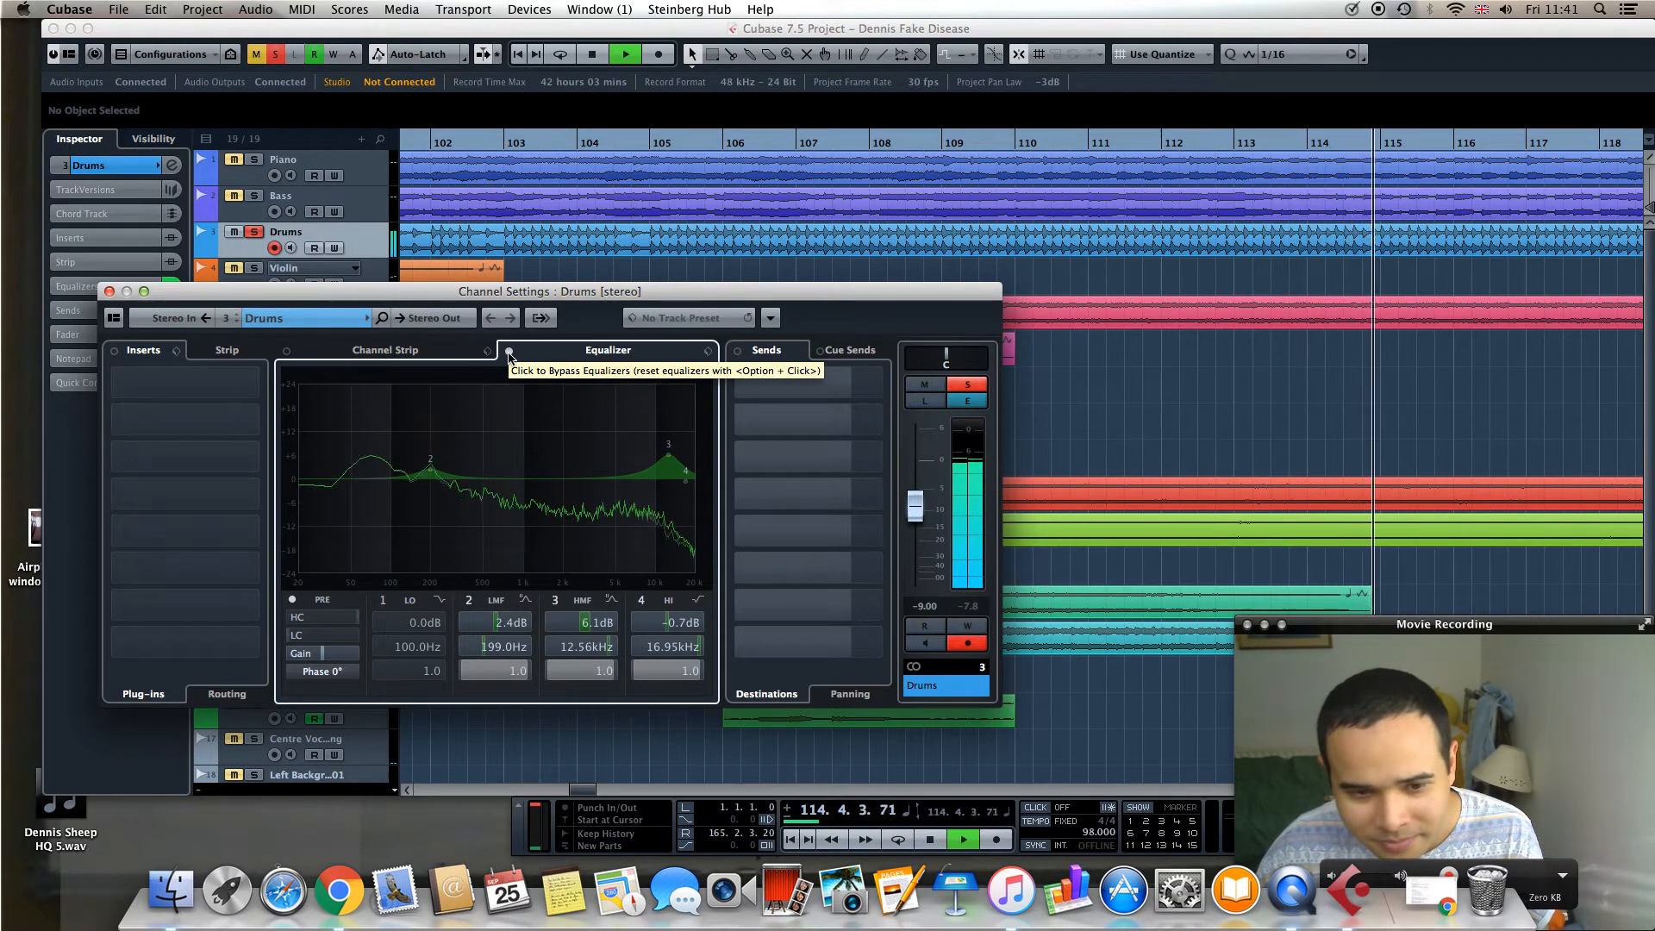
pyautogui.click(509, 354)
pyautogui.click(509, 353)
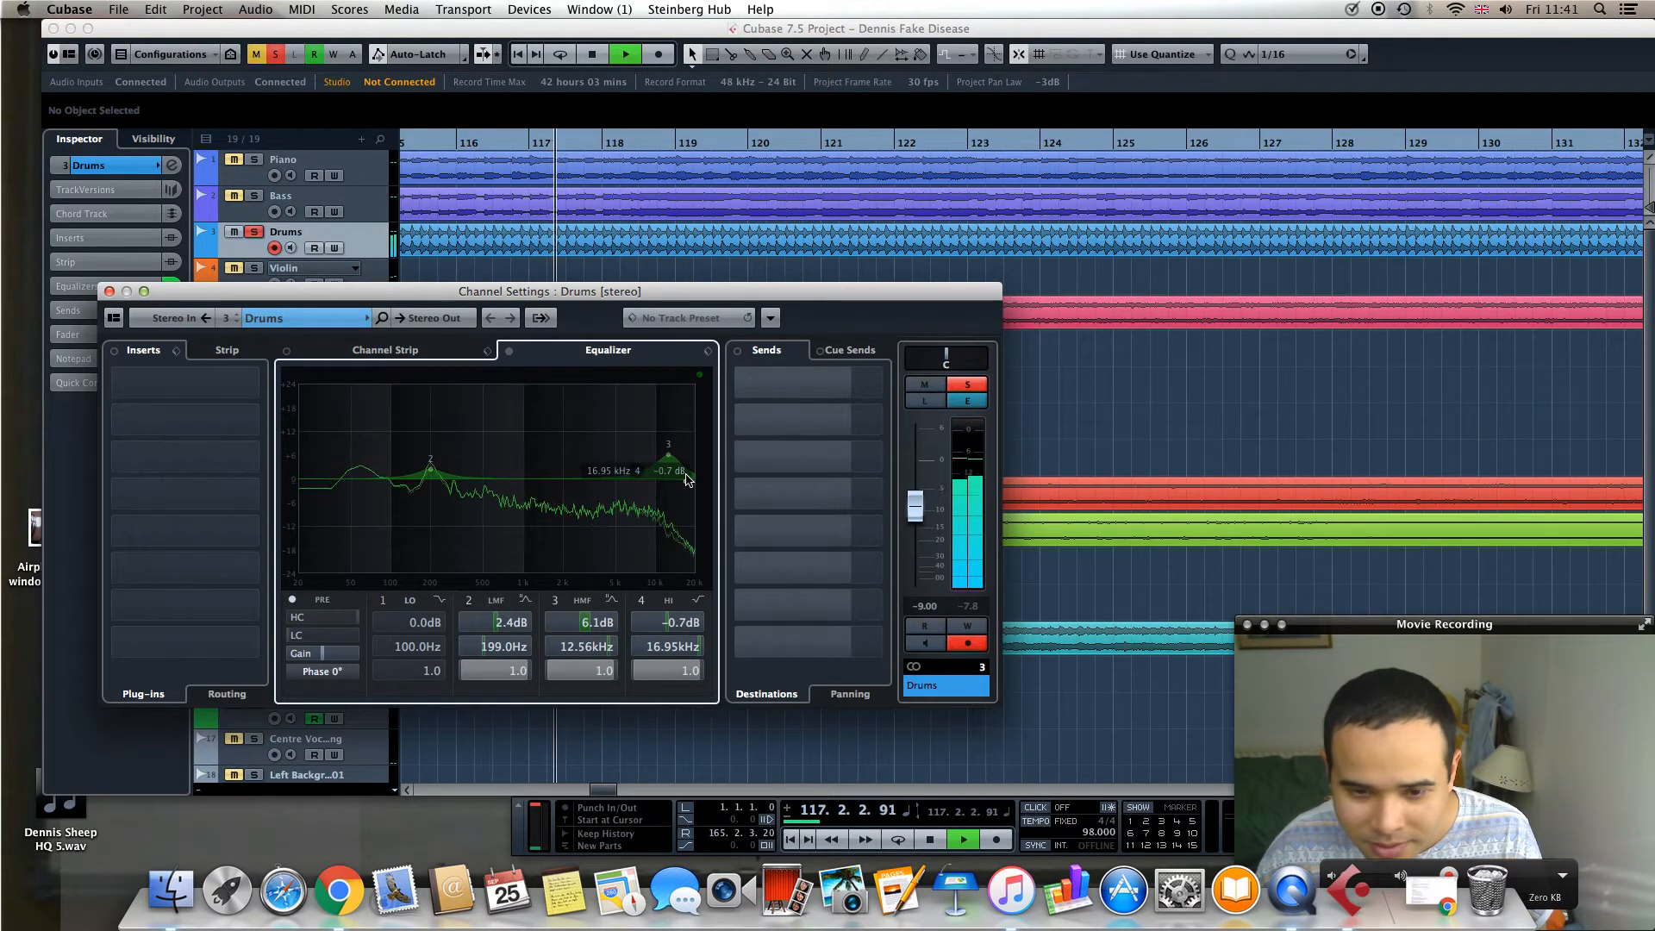
pyautogui.click(510, 353)
pyautogui.click(510, 353)
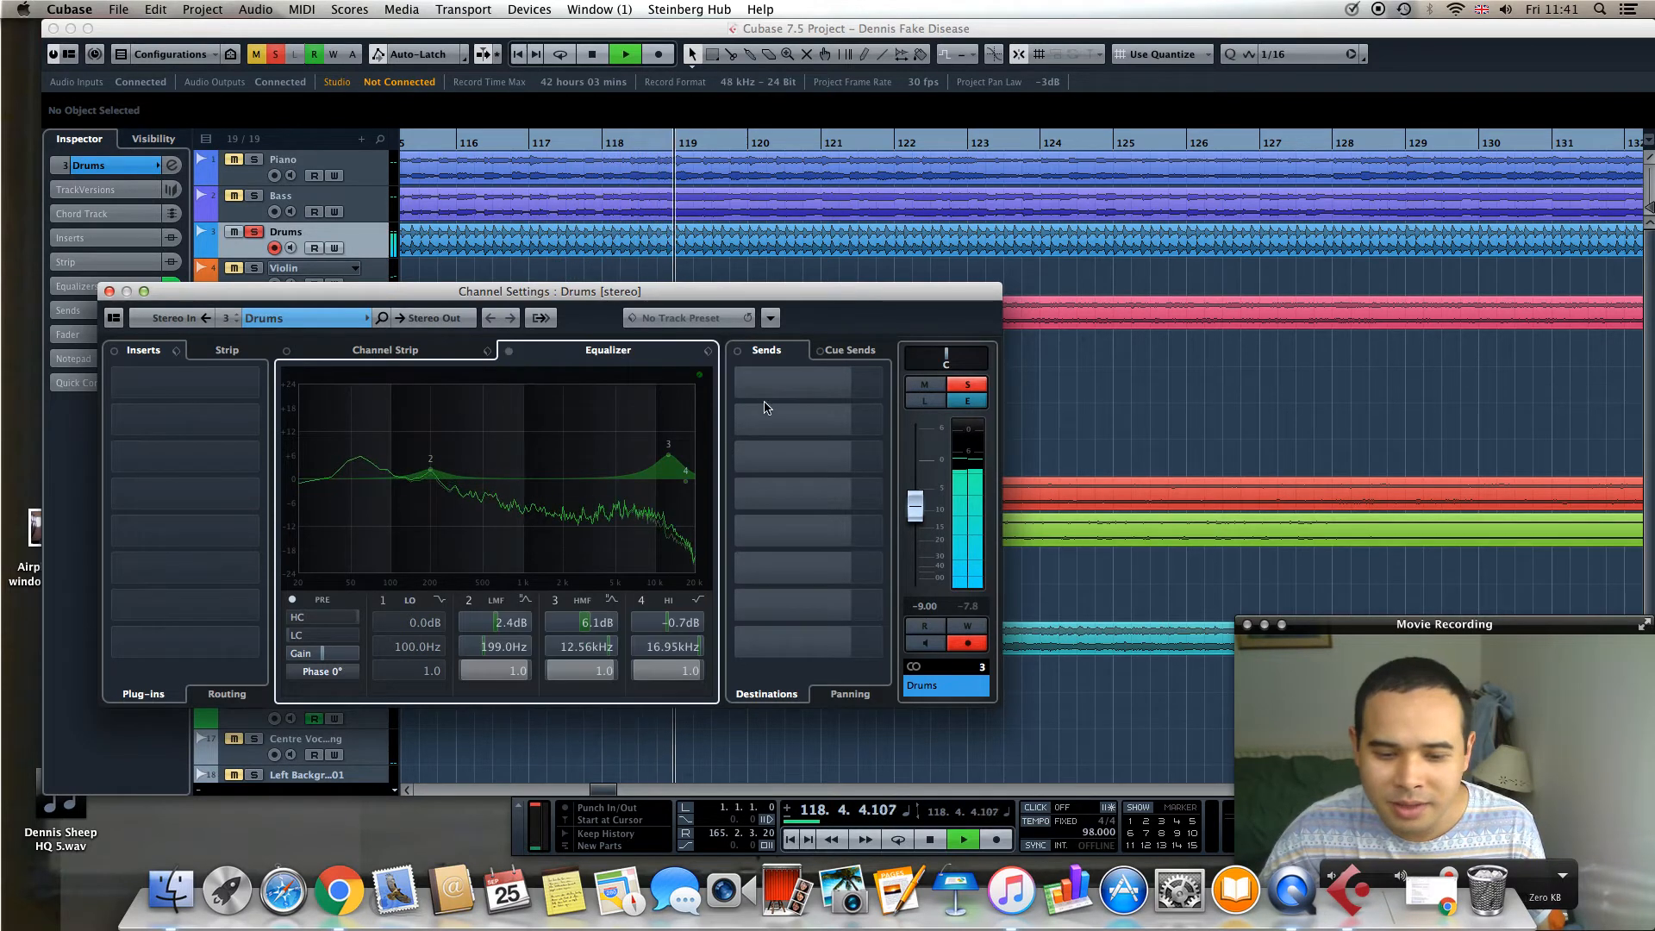
# Leave the Drums channel settings, switch the solo from Drums to Violin alongside the string tracks, and stop playback
pyautogui.click(1060, 432)
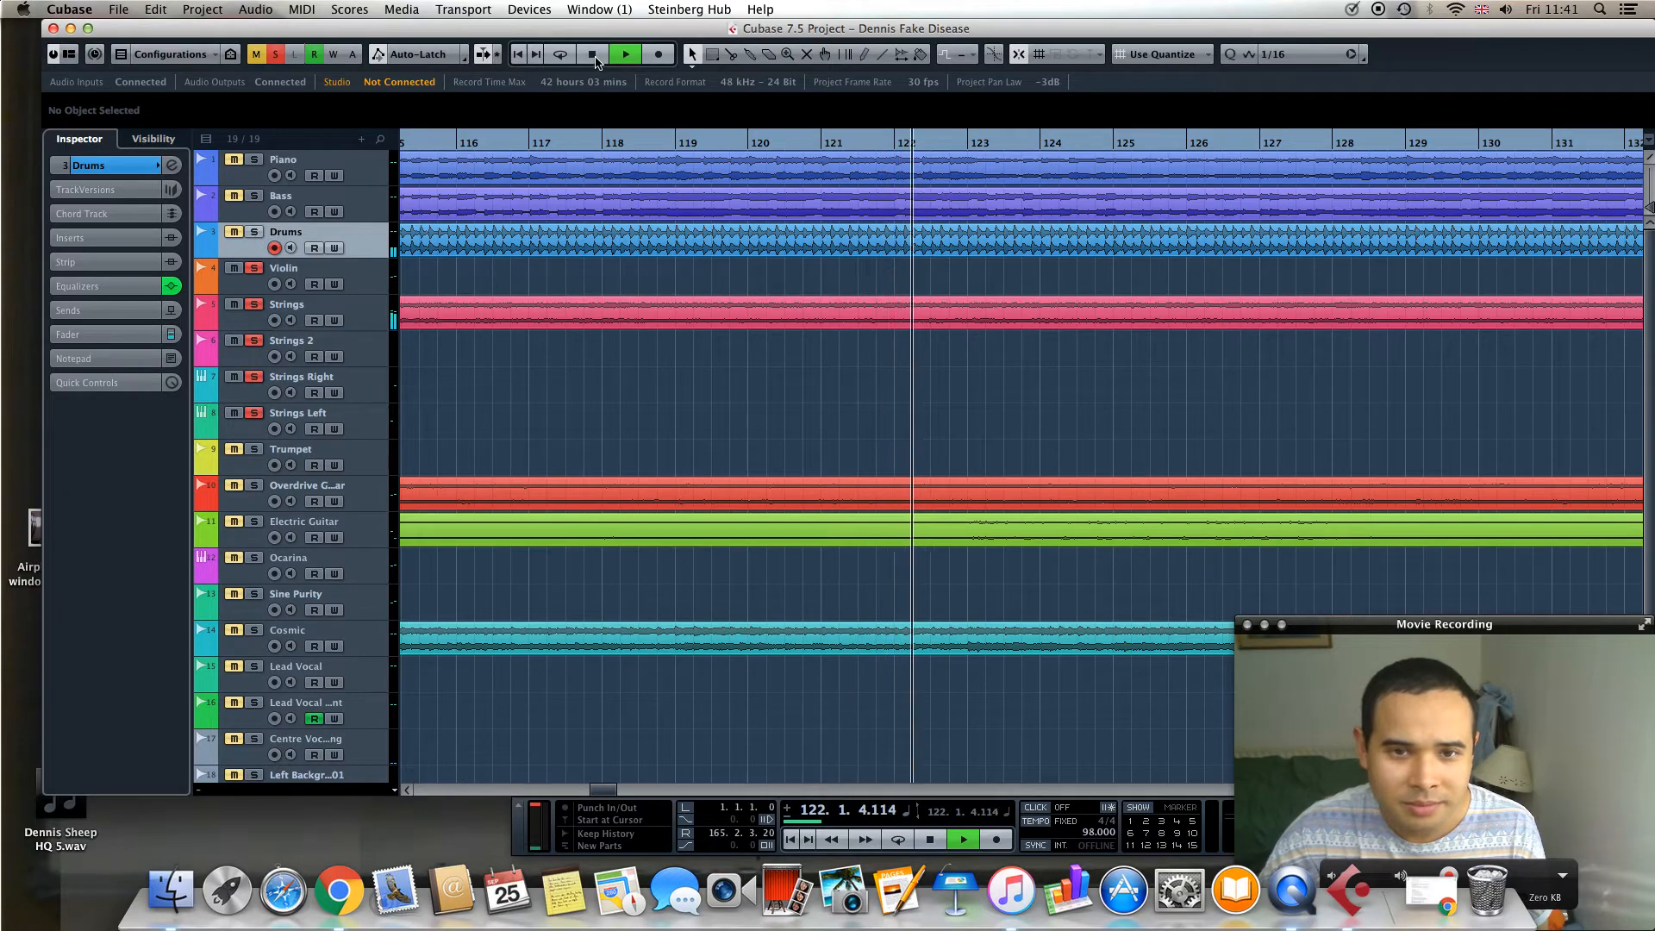
pyautogui.press('space')
pyautogui.moveTo(603, 790); pyautogui.dragTo(658, 779)
pyautogui.hscroll(-5, 698, 612)
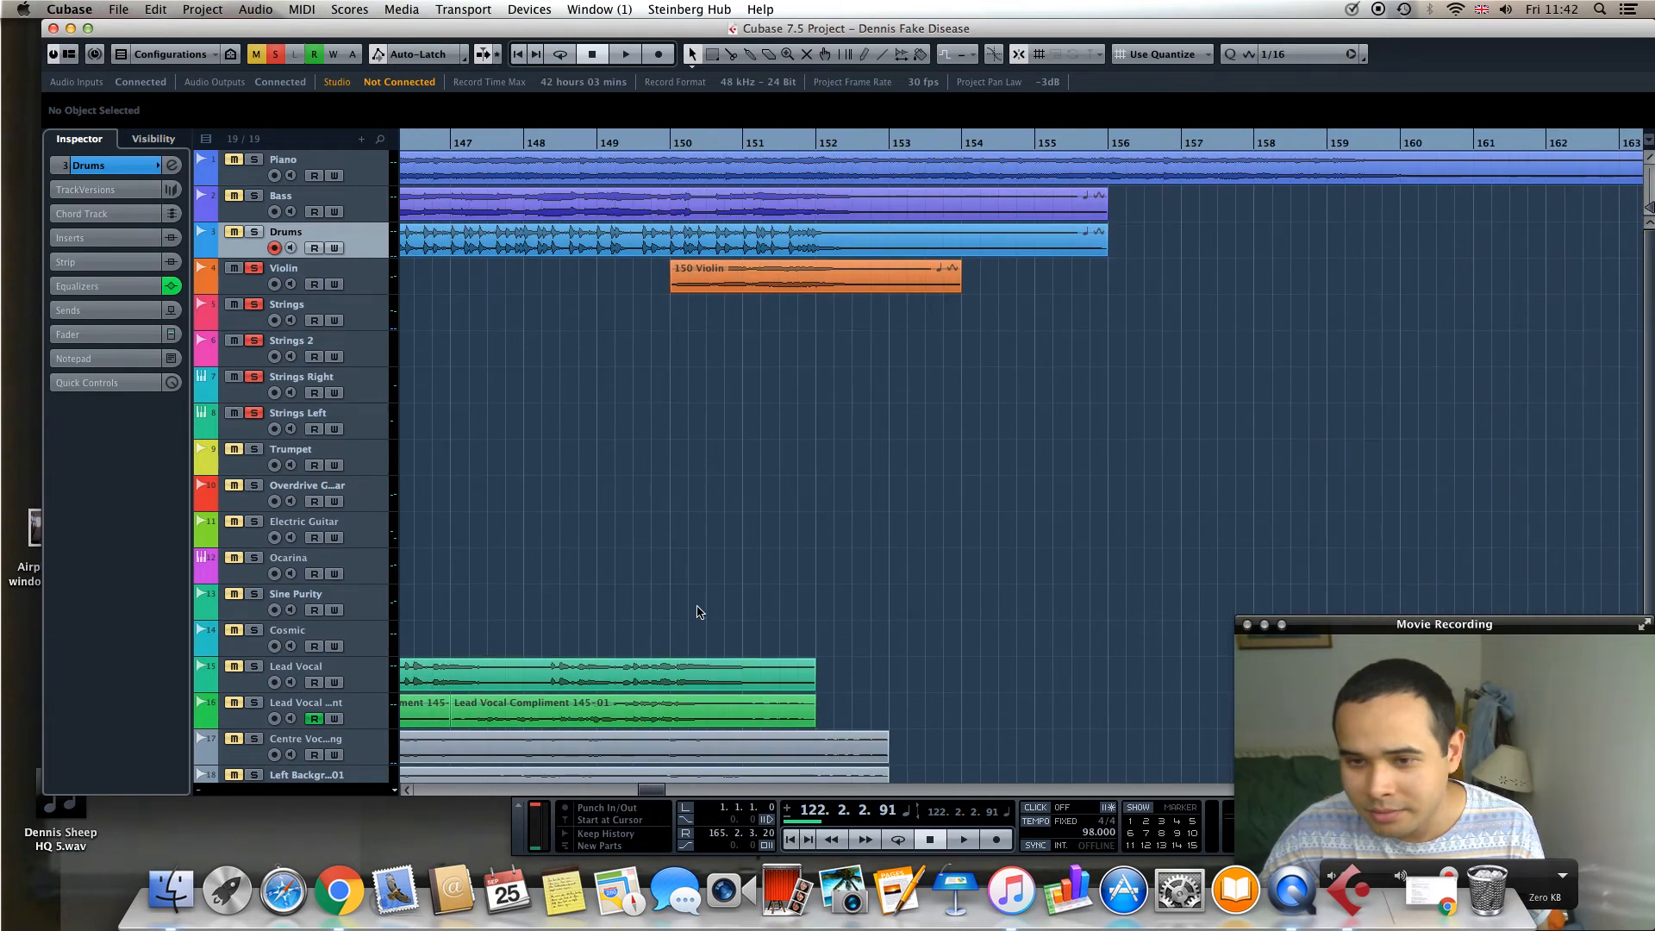
# Select the Piano event and play the end of the song from about bar 159, stopping near bar 164
pyautogui.scroll(-2, 707, 608)
pyautogui.scroll(2, 776, 605)
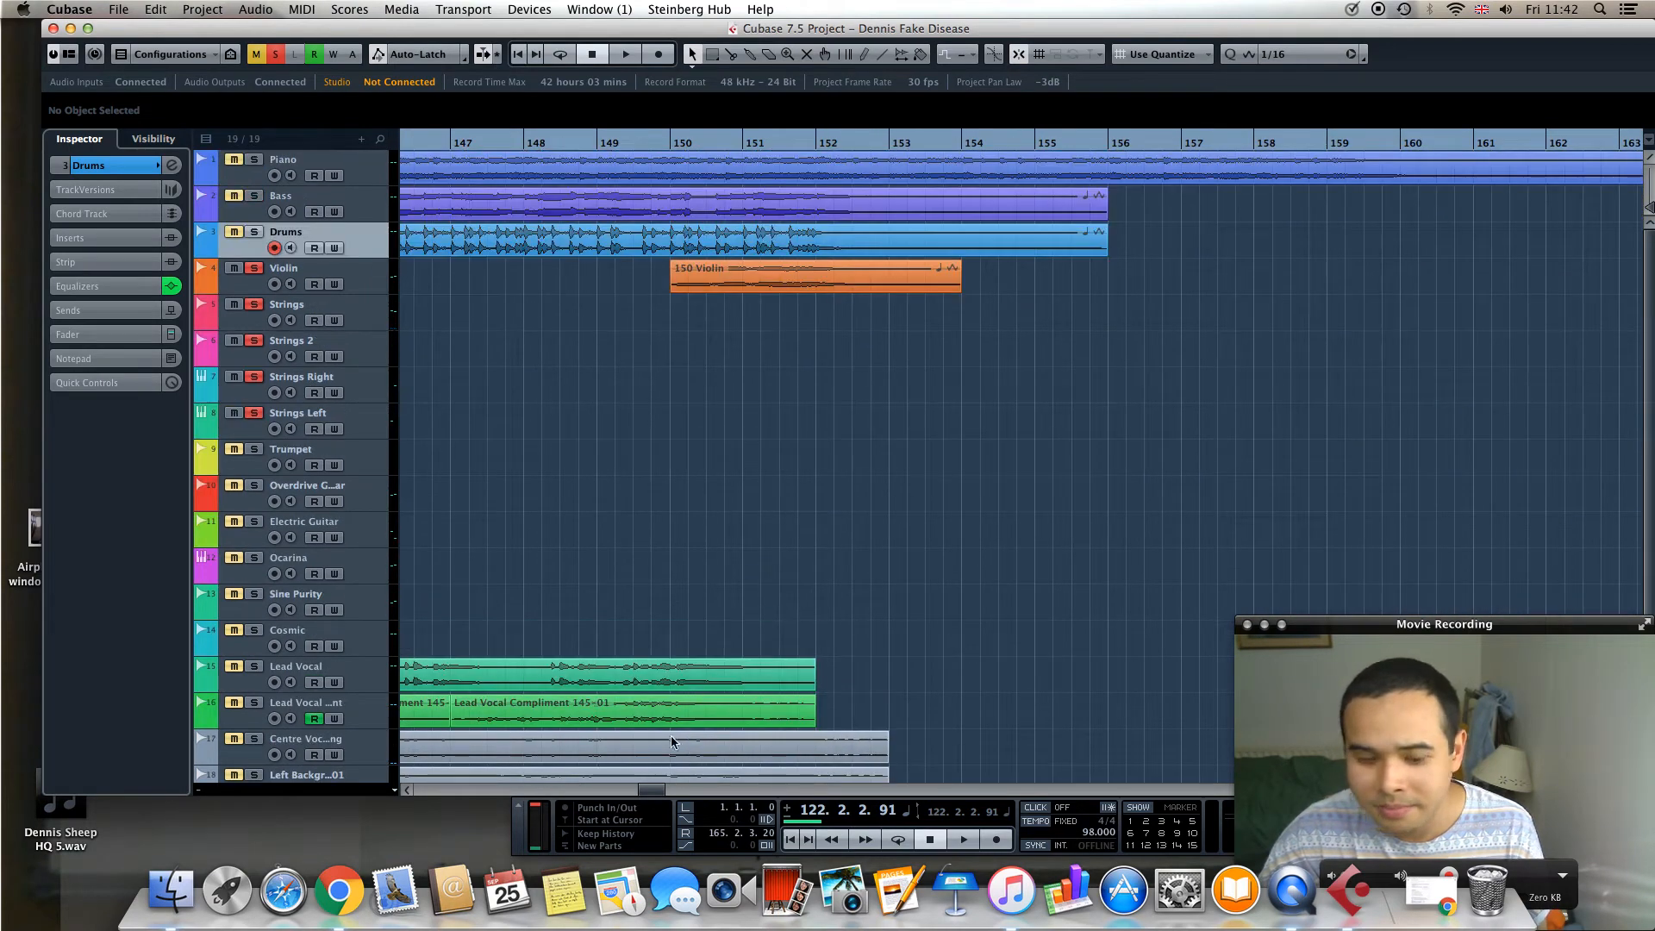
pyautogui.moveTo(651, 792); pyautogui.dragTo(656, 792)
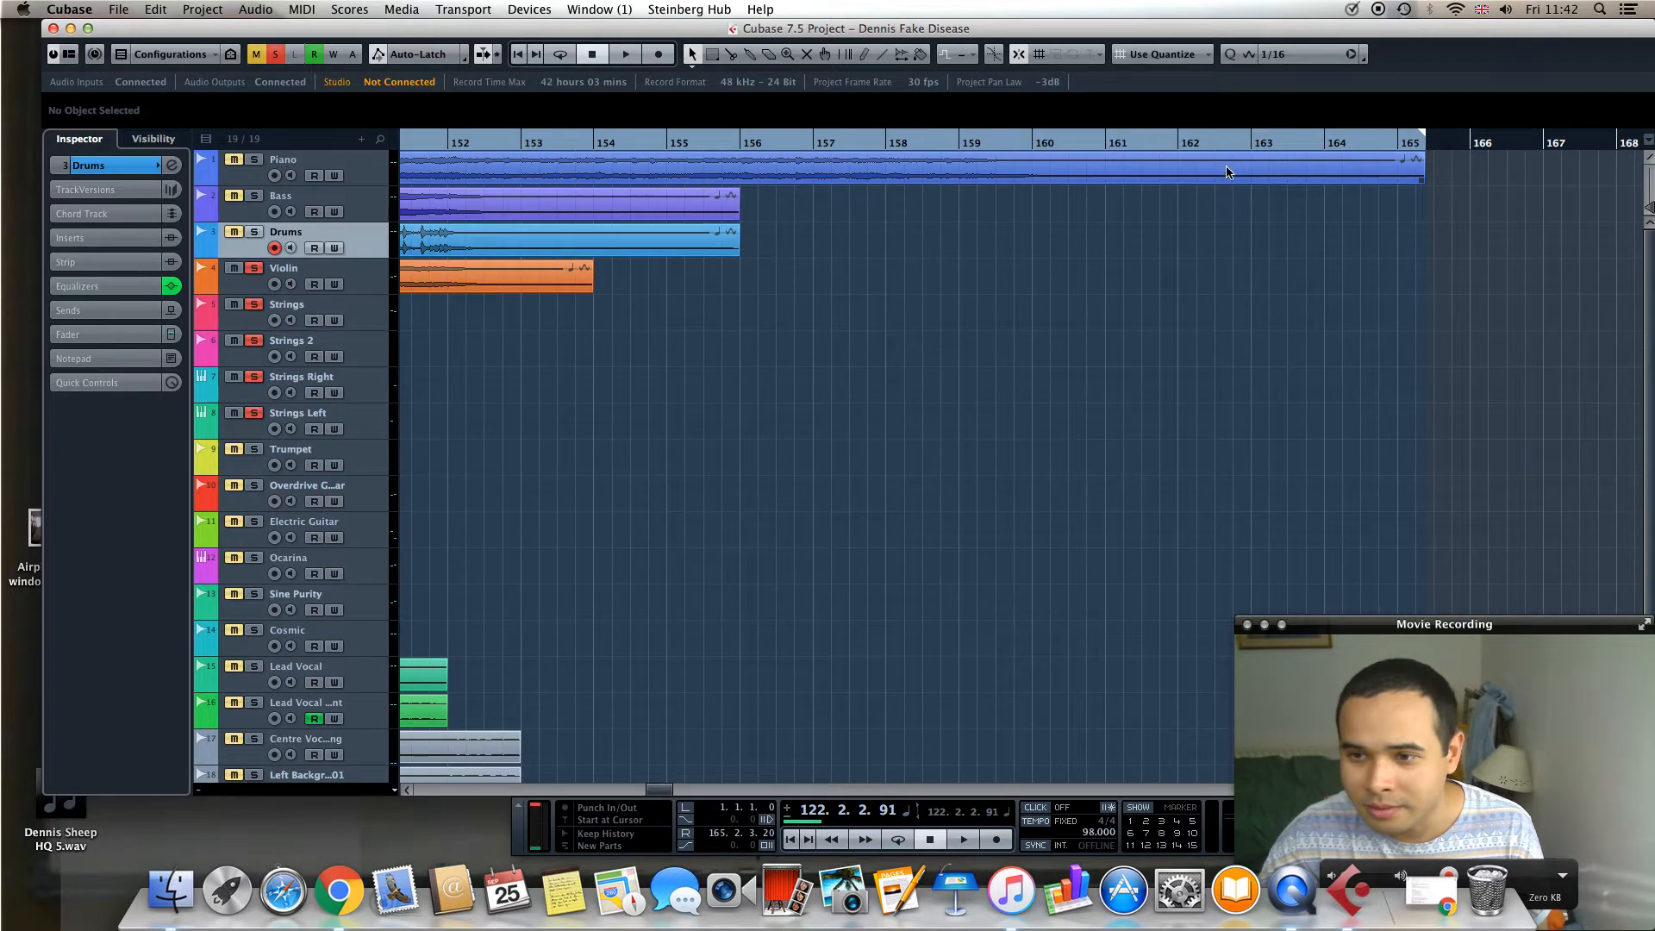
pyautogui.click(1338, 170)
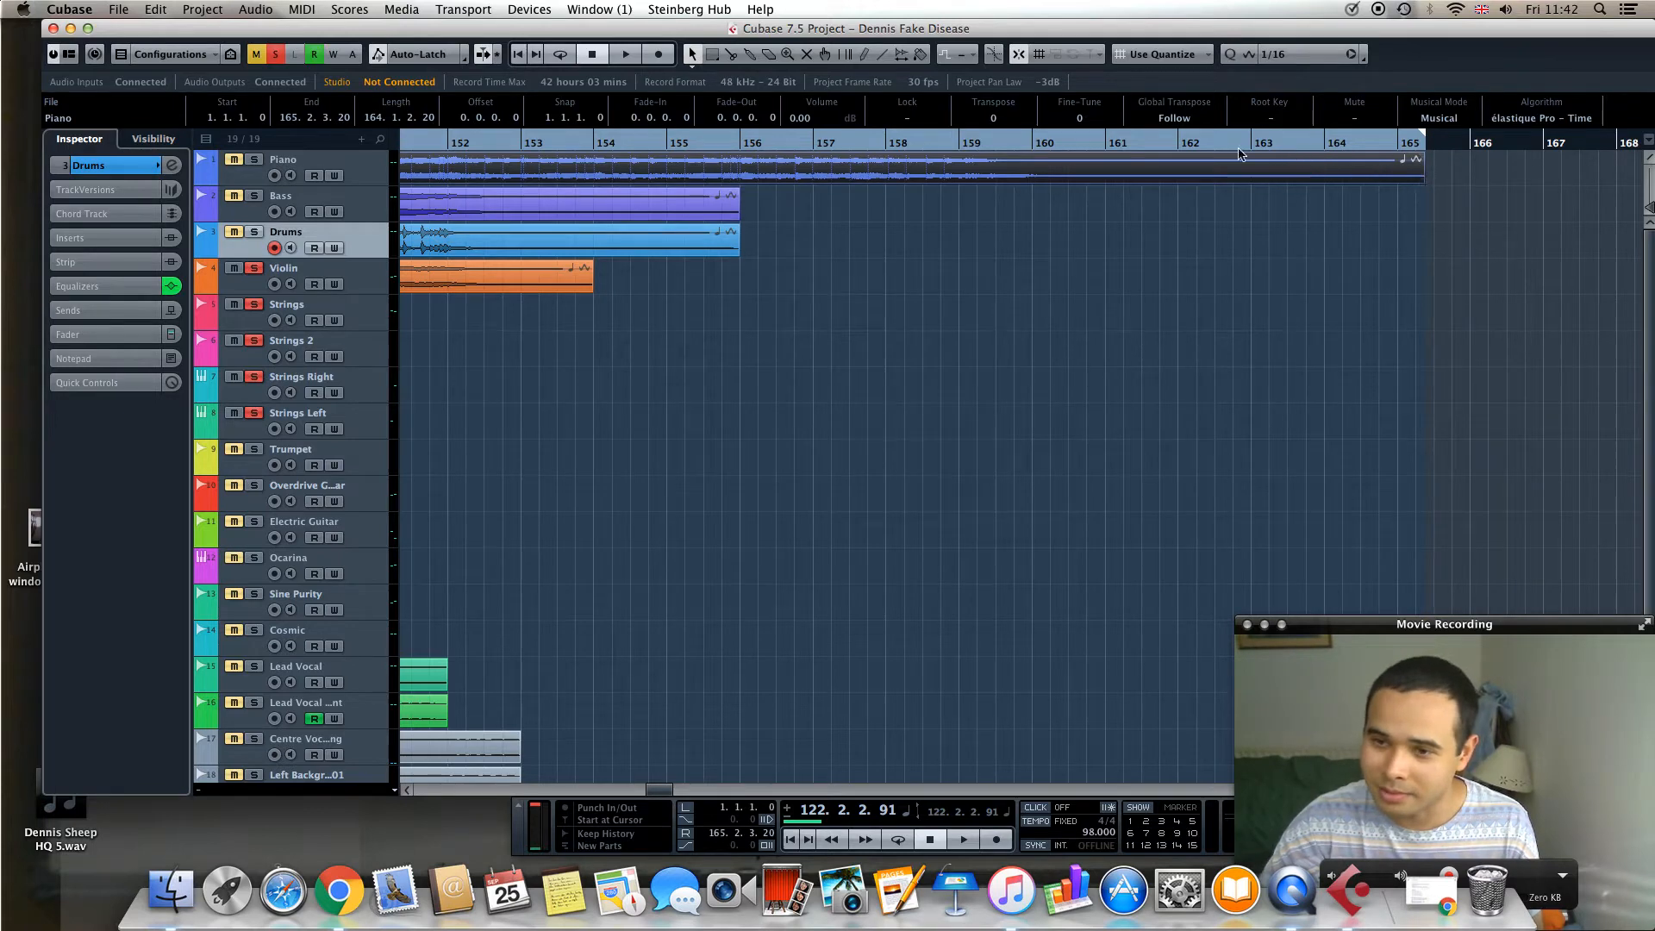
pyautogui.click(995, 147)
pyautogui.press('space')
pyautogui.click(252, 163)
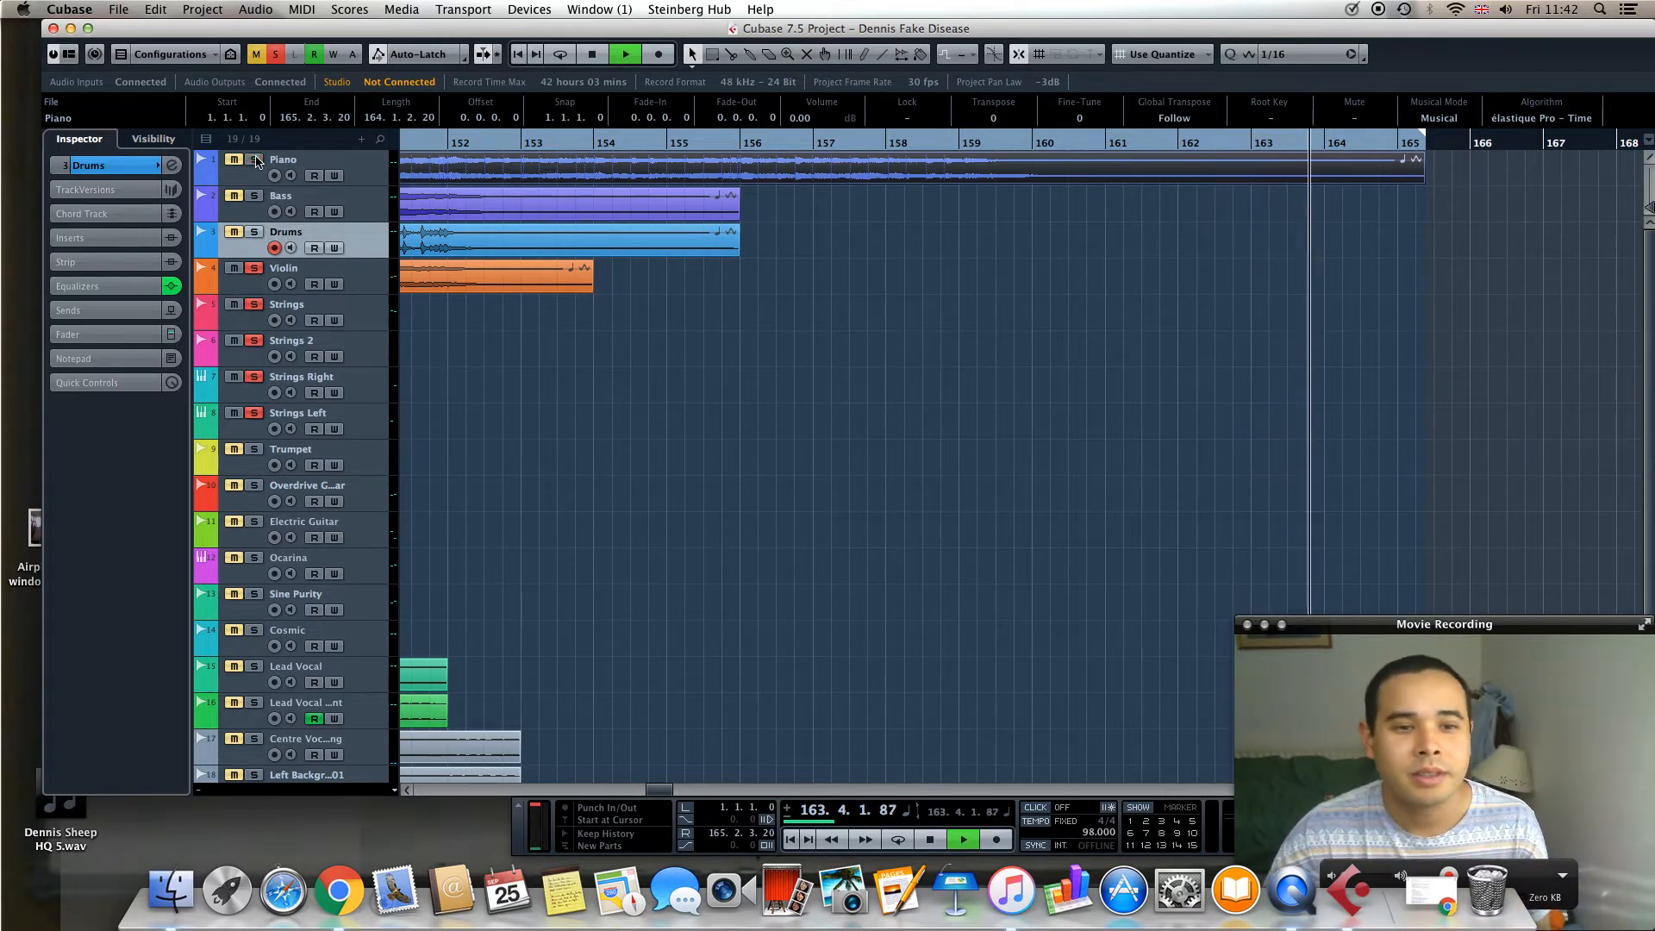
pyautogui.press('space')
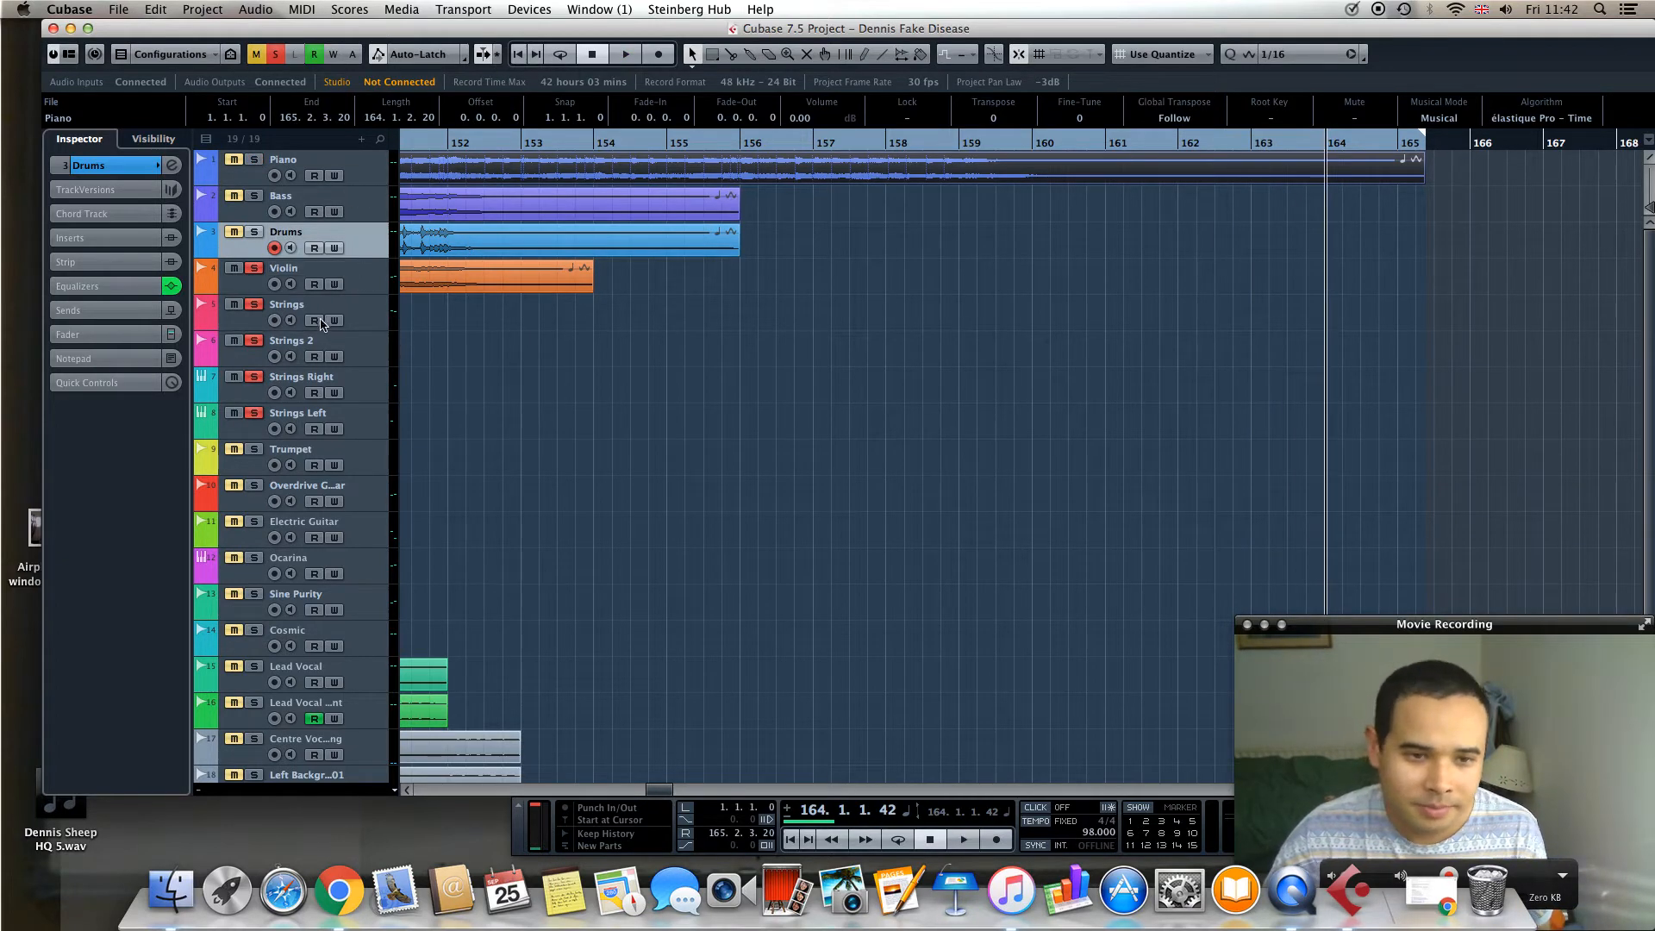
# Play the soloed Violin and string tracks from about bar 90 and select the Strings 2 track
pyautogui.moveTo(663, 793); pyautogui.dragTo(566, 793)
pyautogui.click(520, 149)
pyautogui.press('space')
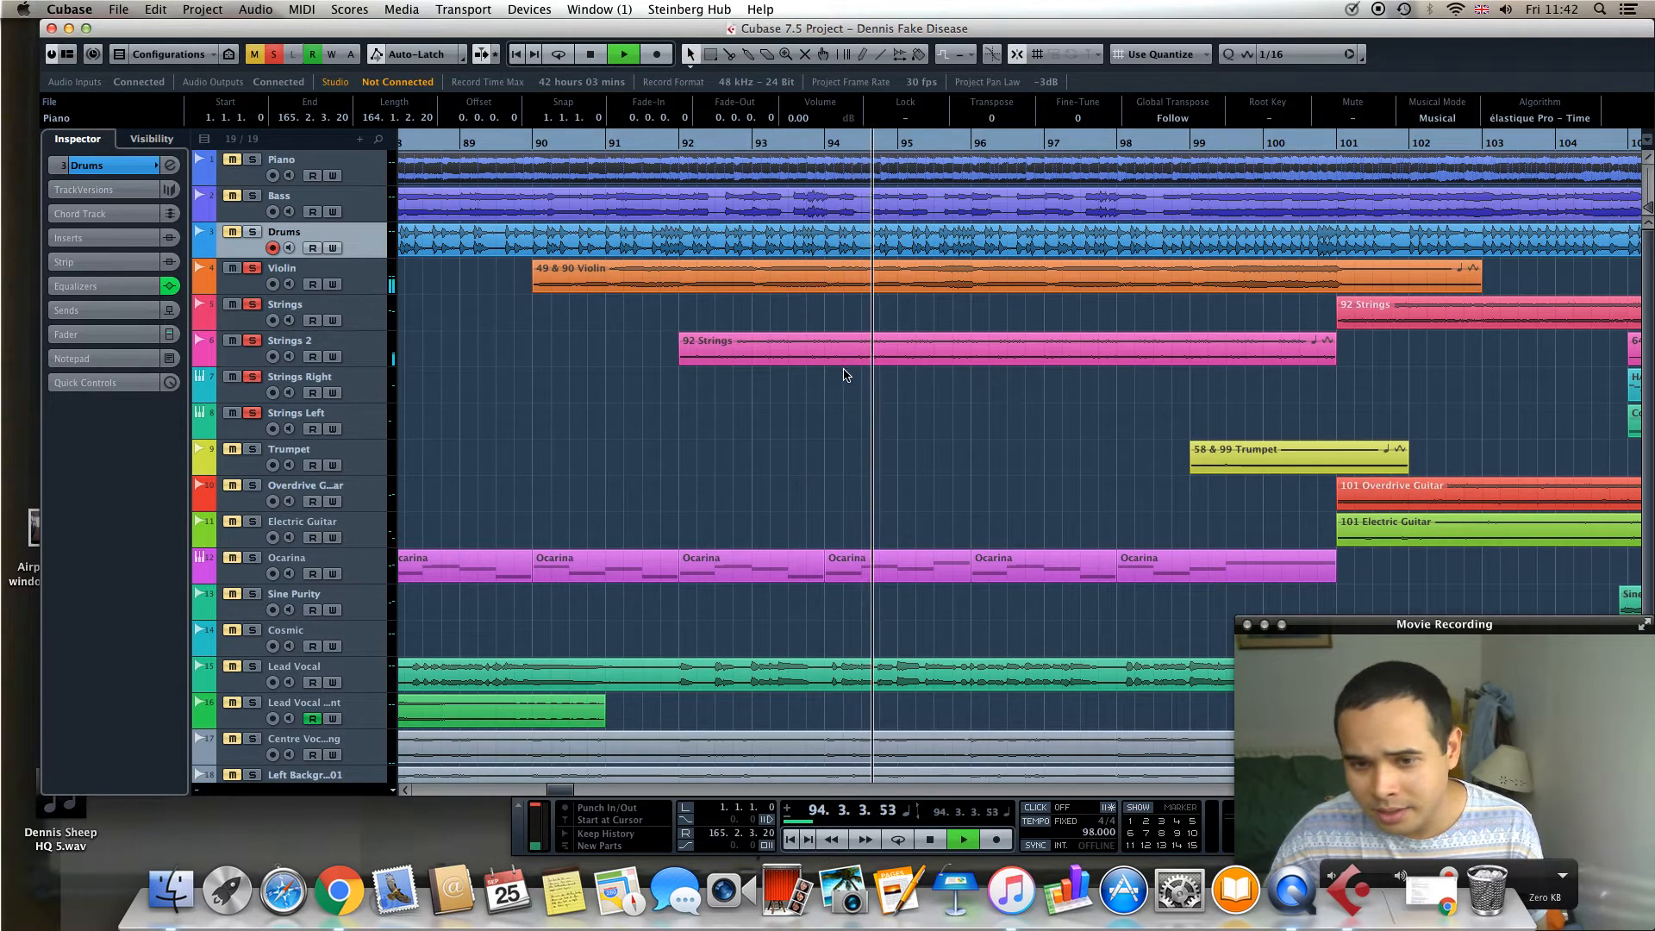
pyautogui.press('space')
pyautogui.click(364, 351)
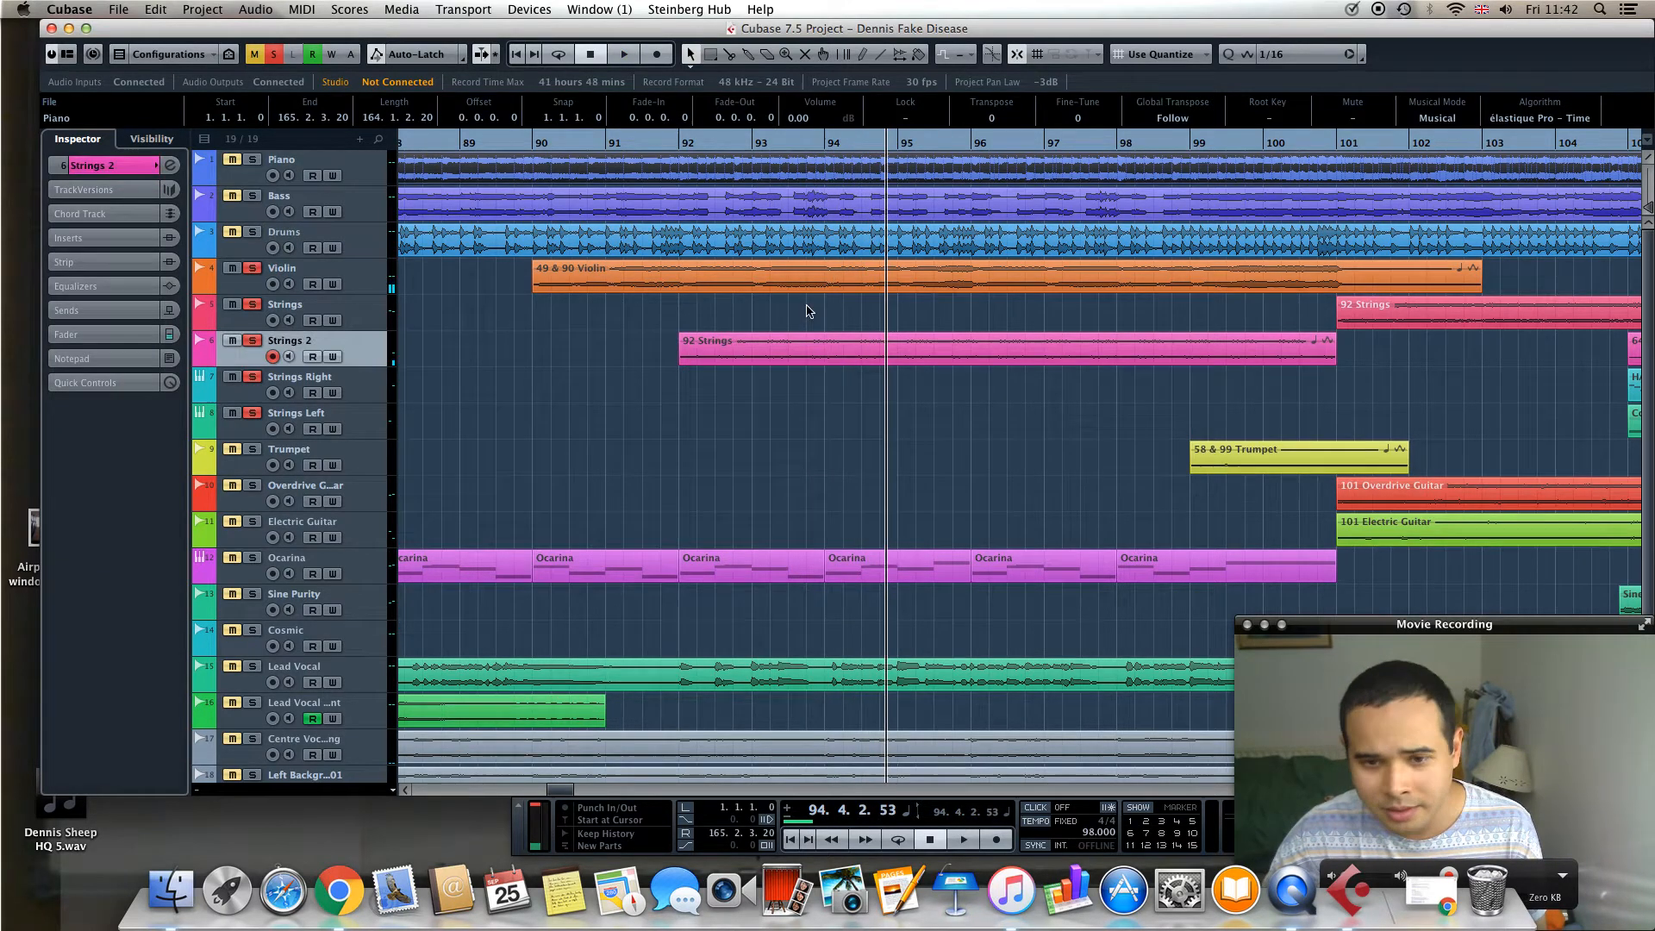
pyautogui.press('space')
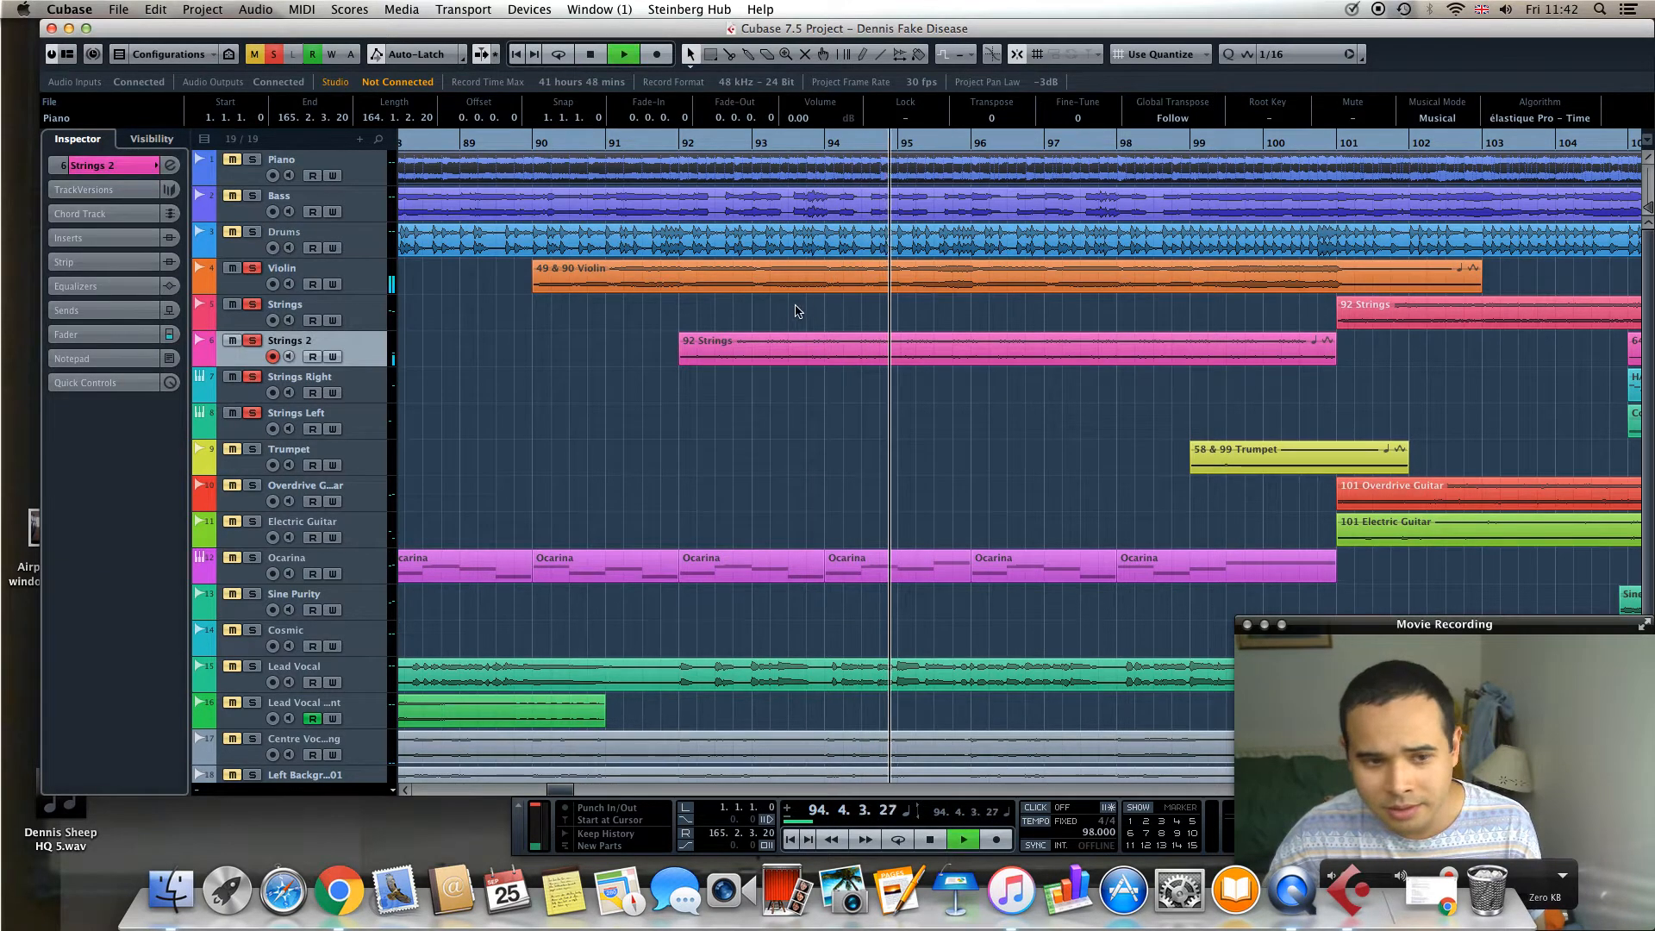
pyautogui.click(253, 269)
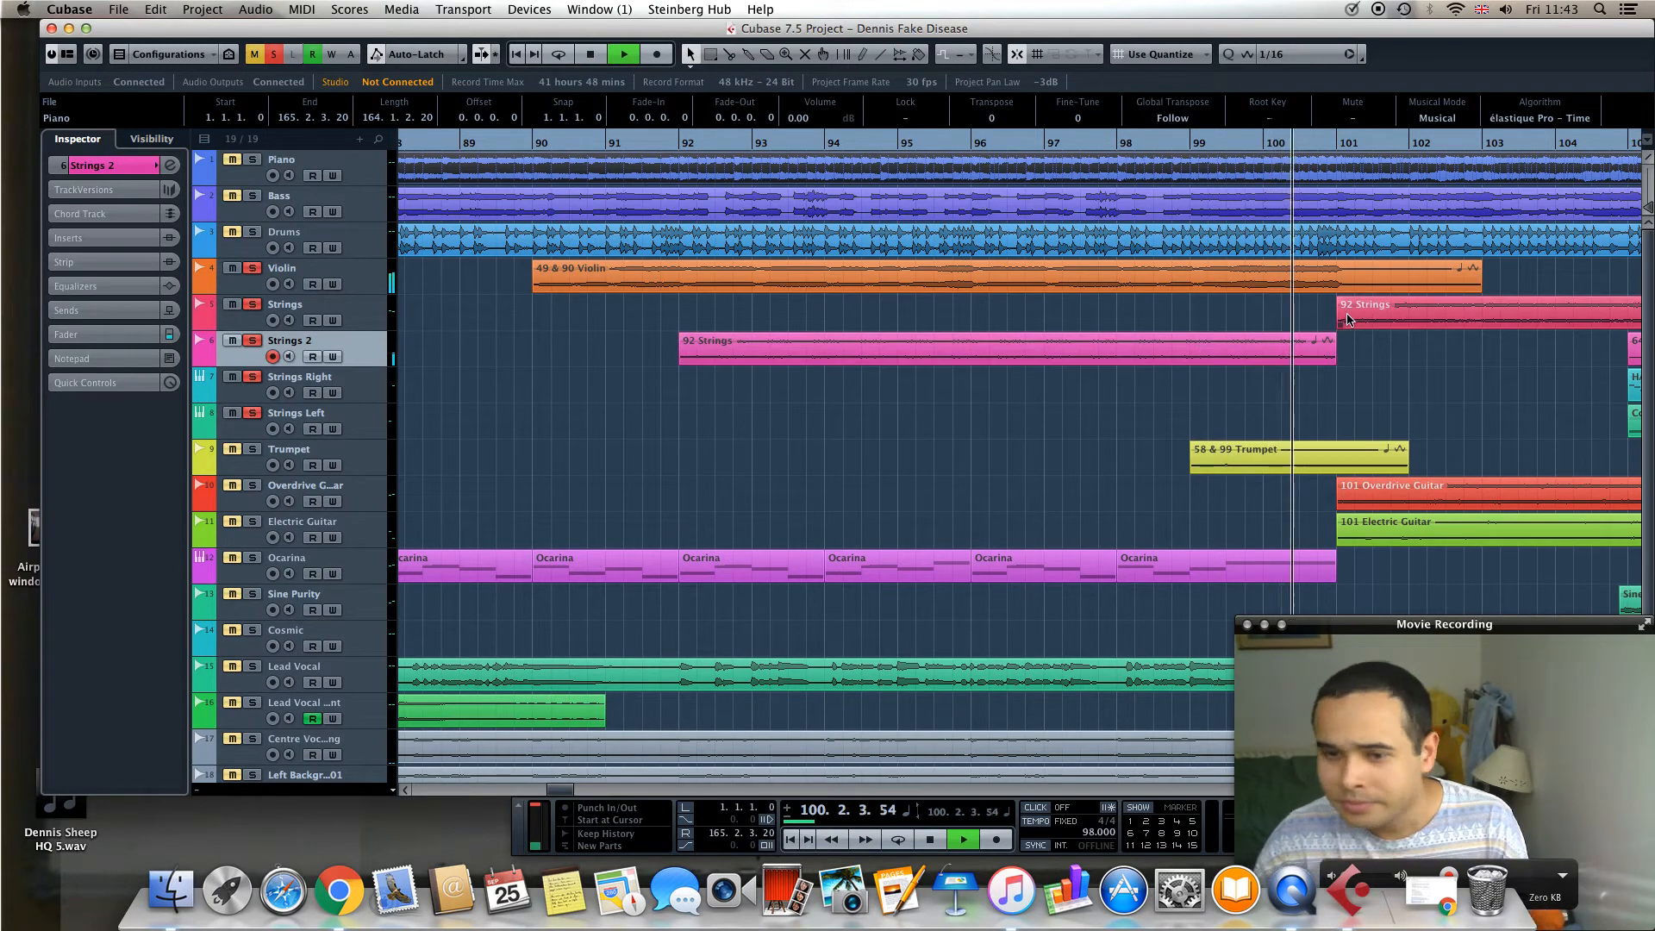
# Select the Strings track, then expand and collapse its basic track settings in the Inspector
pyautogui.click(356, 325)
pyautogui.click(115, 166)
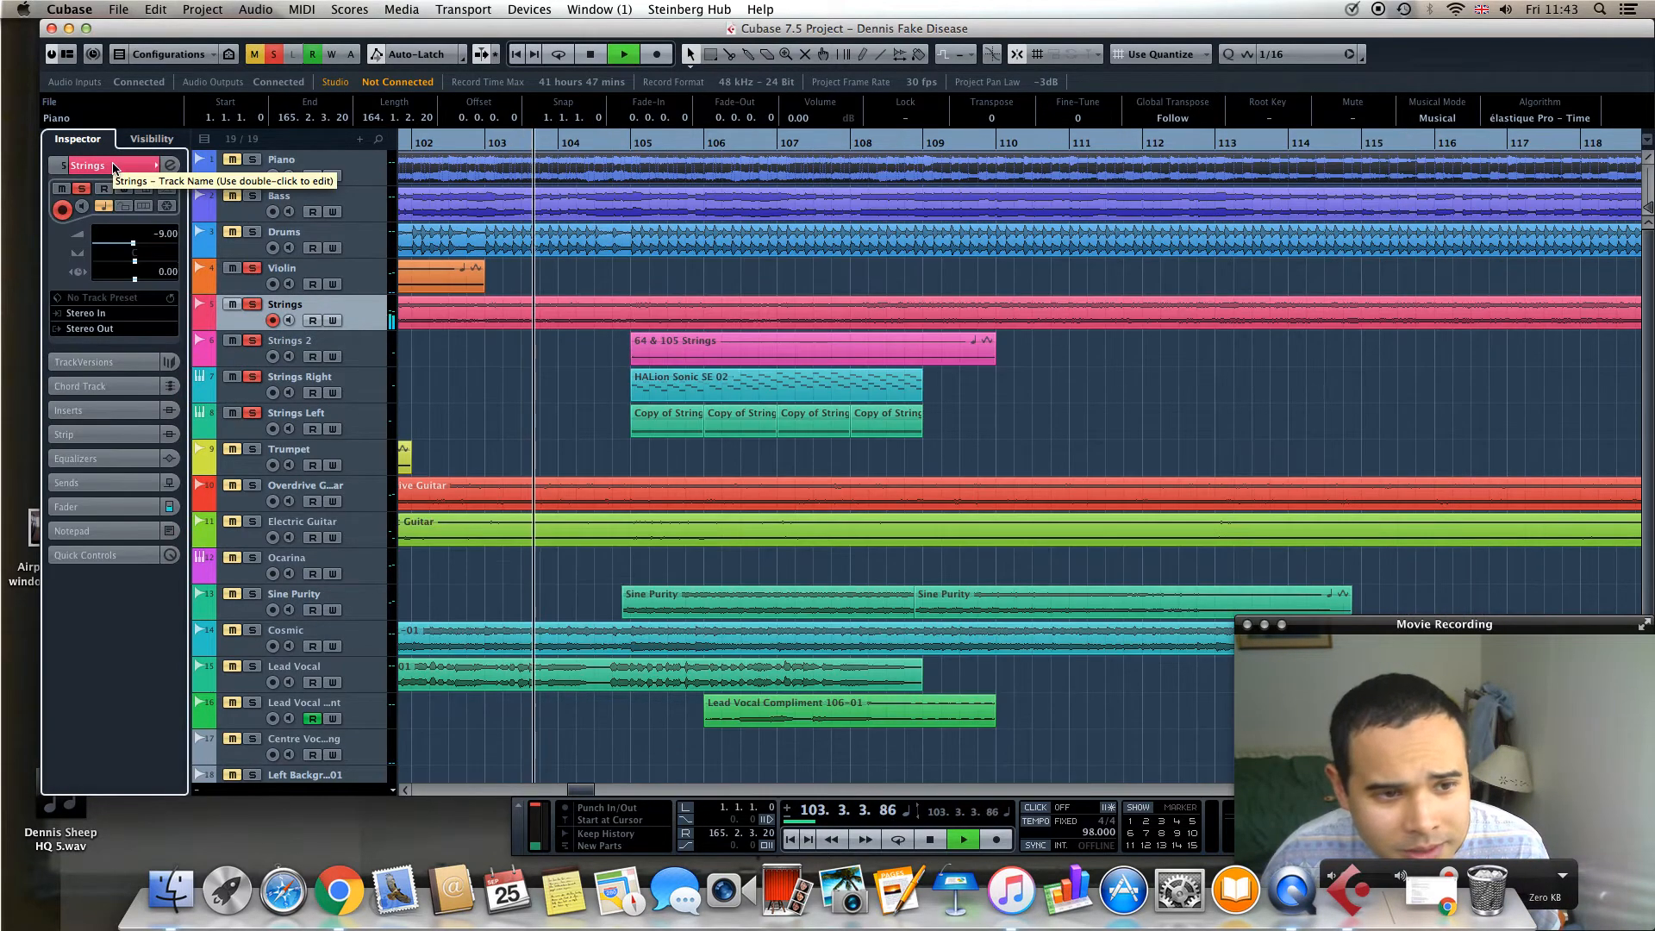
pyautogui.click(115, 166)
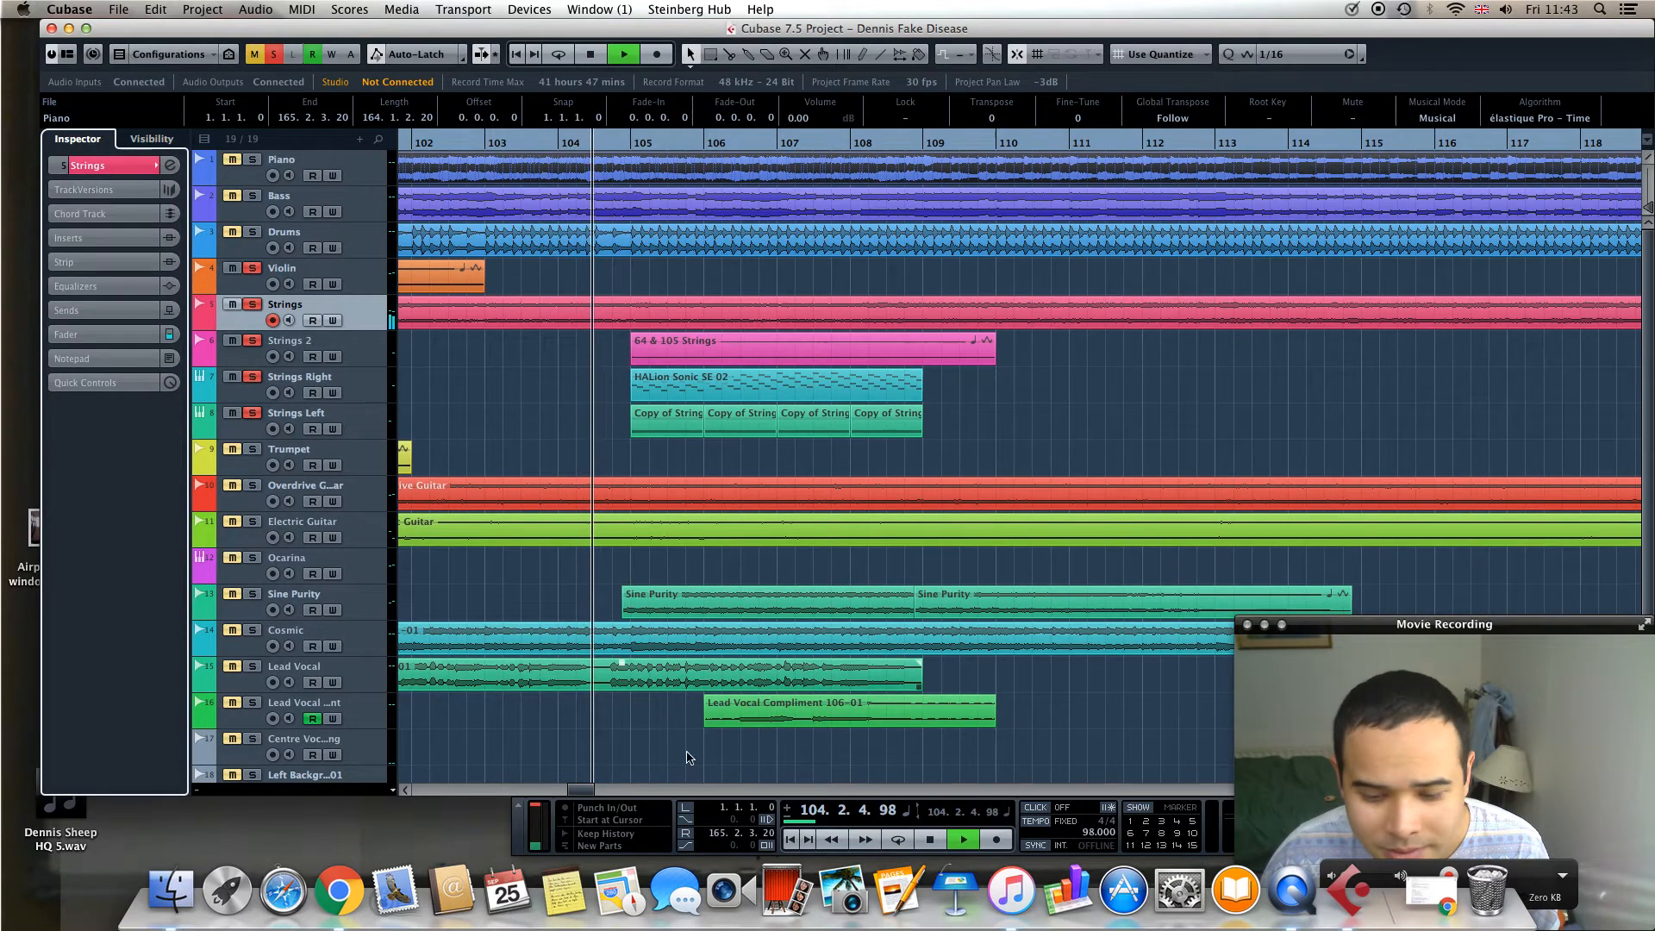
# Audition the string parts around bars 105 to 107, taking Strings, Strings Right and Strings Left out of solo
pyautogui.moveTo(579, 789); pyautogui.dragTo(582, 789)
pyautogui.press('space')
pyautogui.press('space')
pyautogui.press('space')
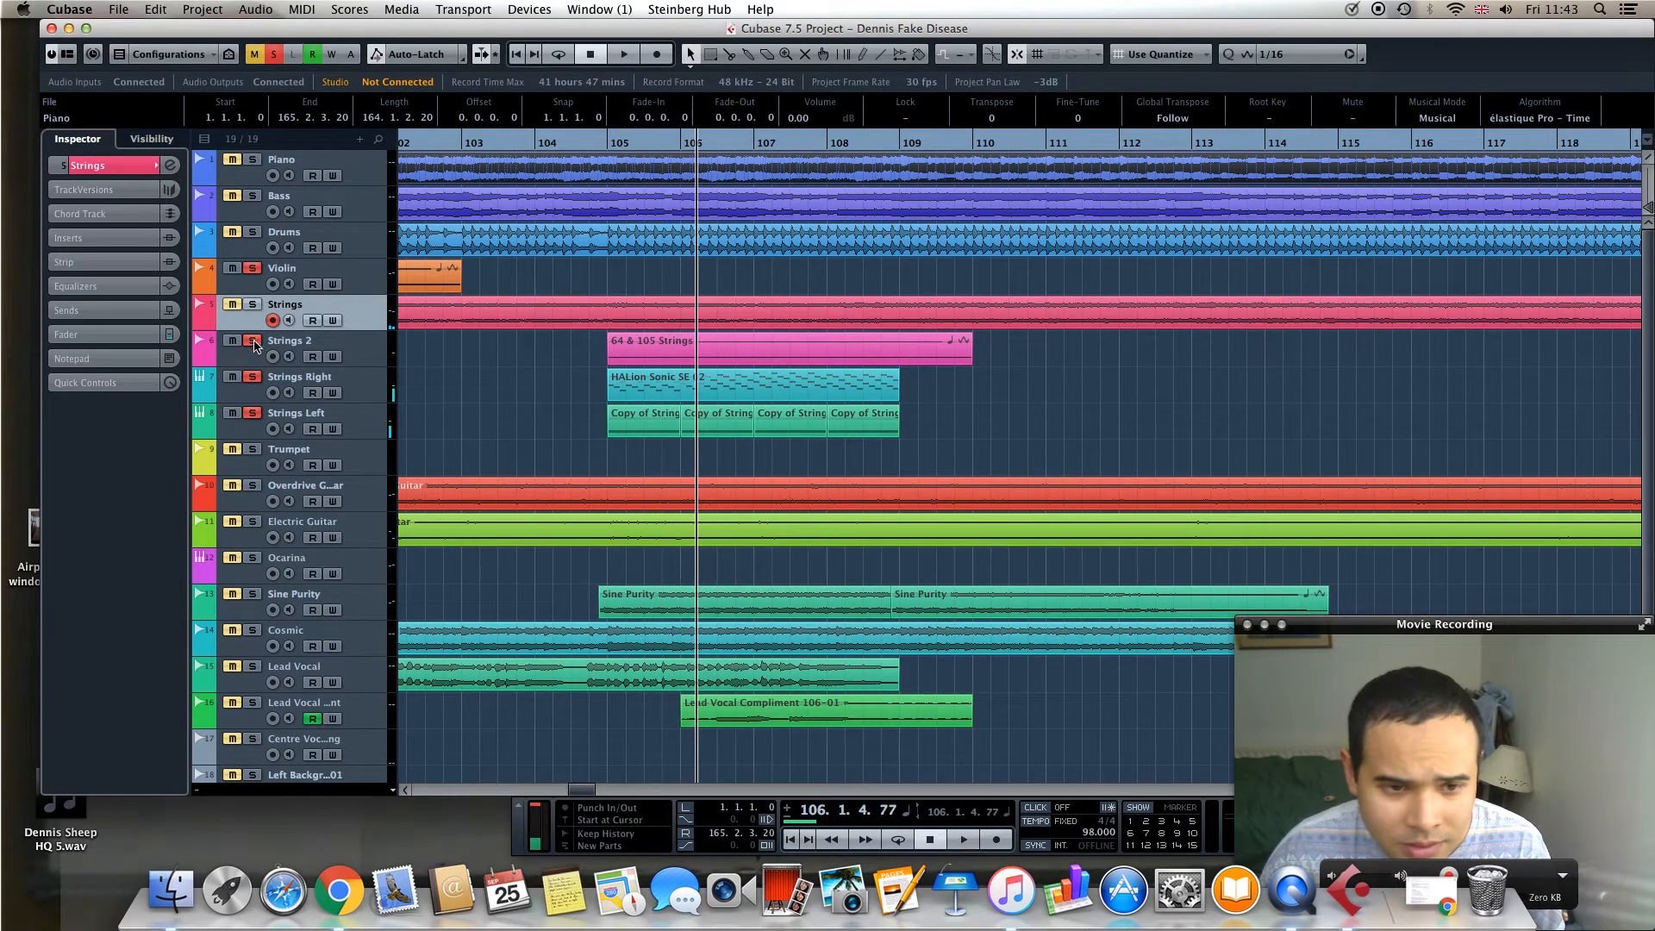
pyautogui.click(659, 349)
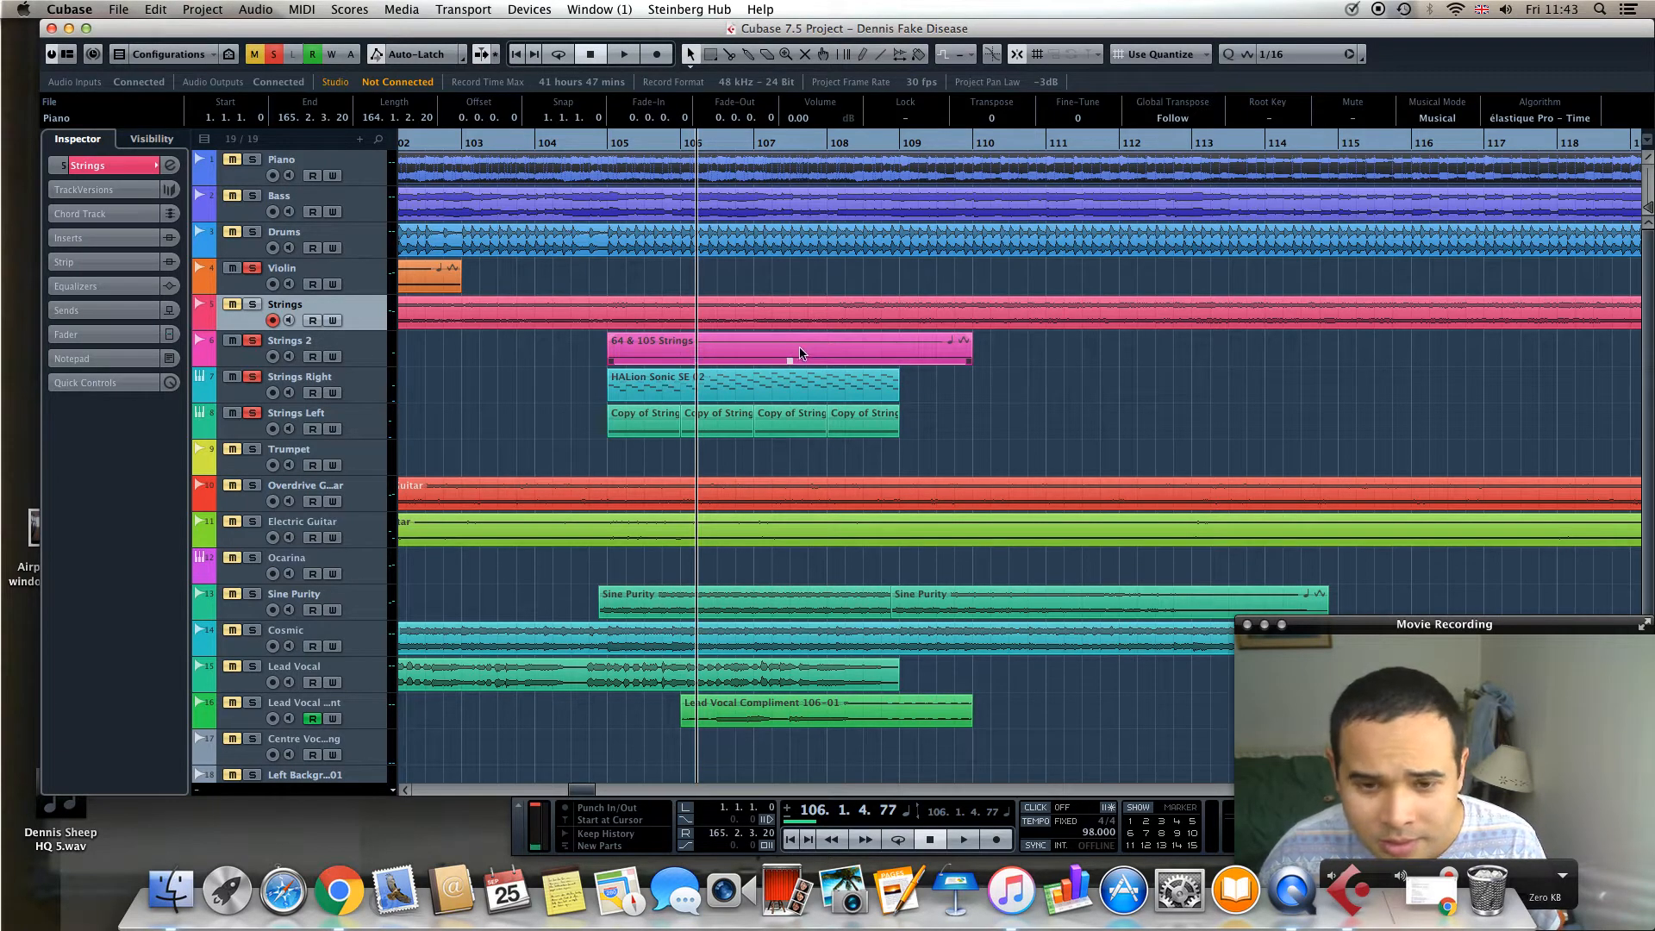
pyautogui.moveTo(789, 362); pyautogui.dragTo(789, 329)
pyautogui.press('space')
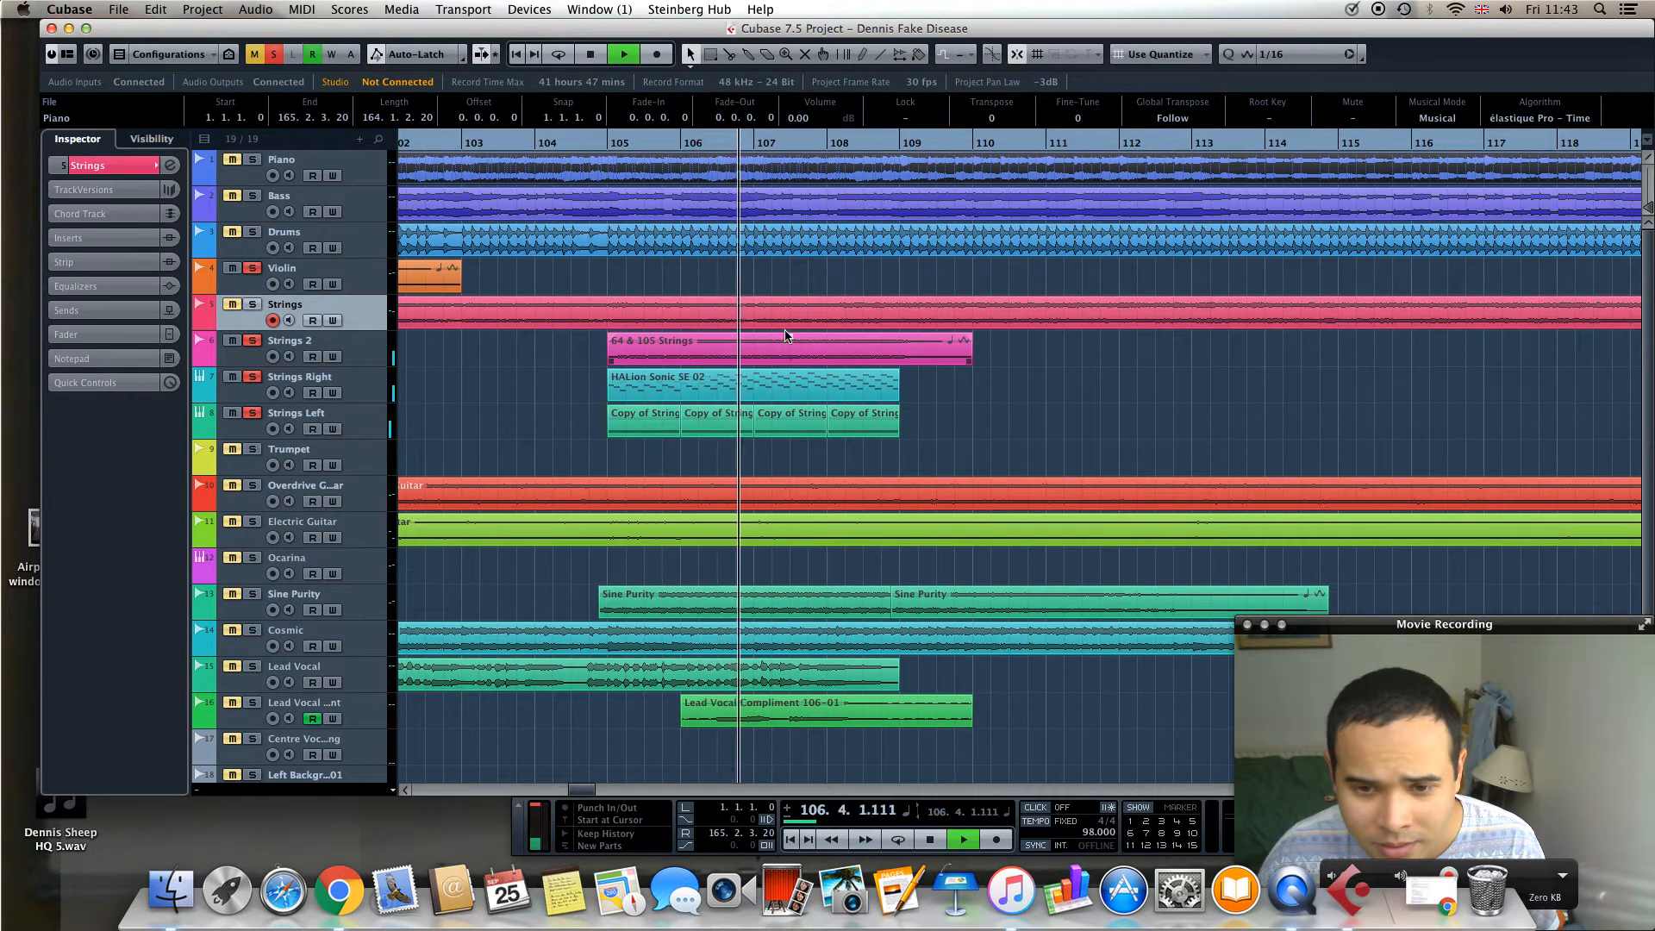
pyautogui.press('space')
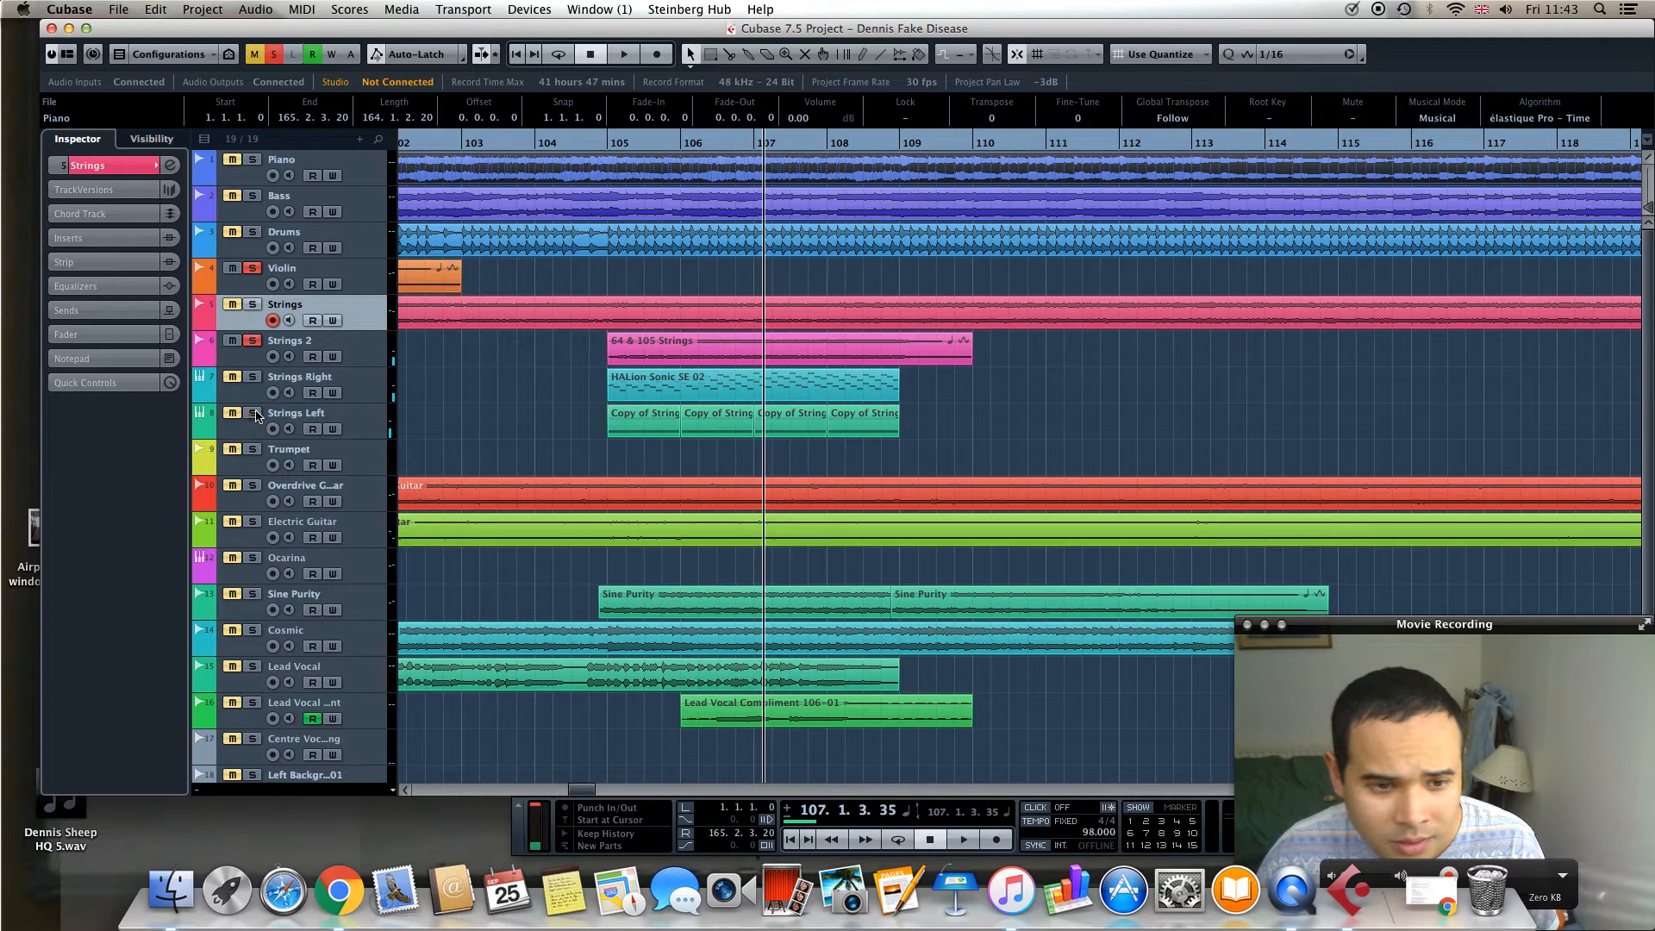
# Play again from bar 105 to about bar 106 with the Strings track soloed alongside Strings 2
pyautogui.press('space')
pyautogui.click(777, 411)
pyautogui.click(606, 143)
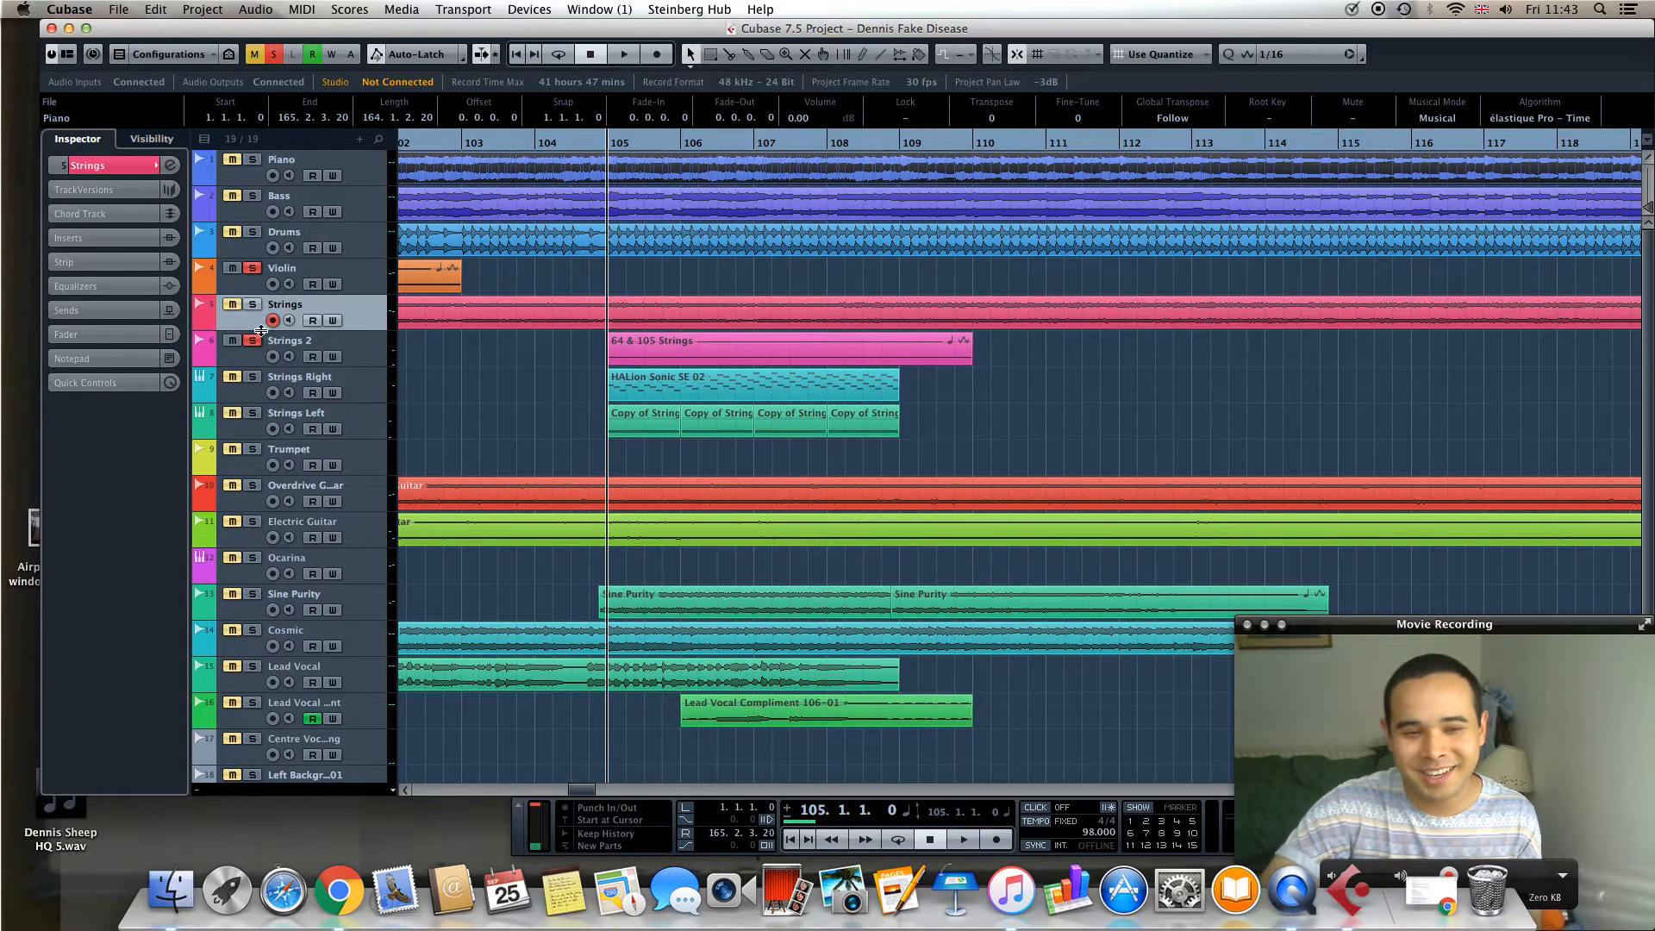
pyautogui.press('space')
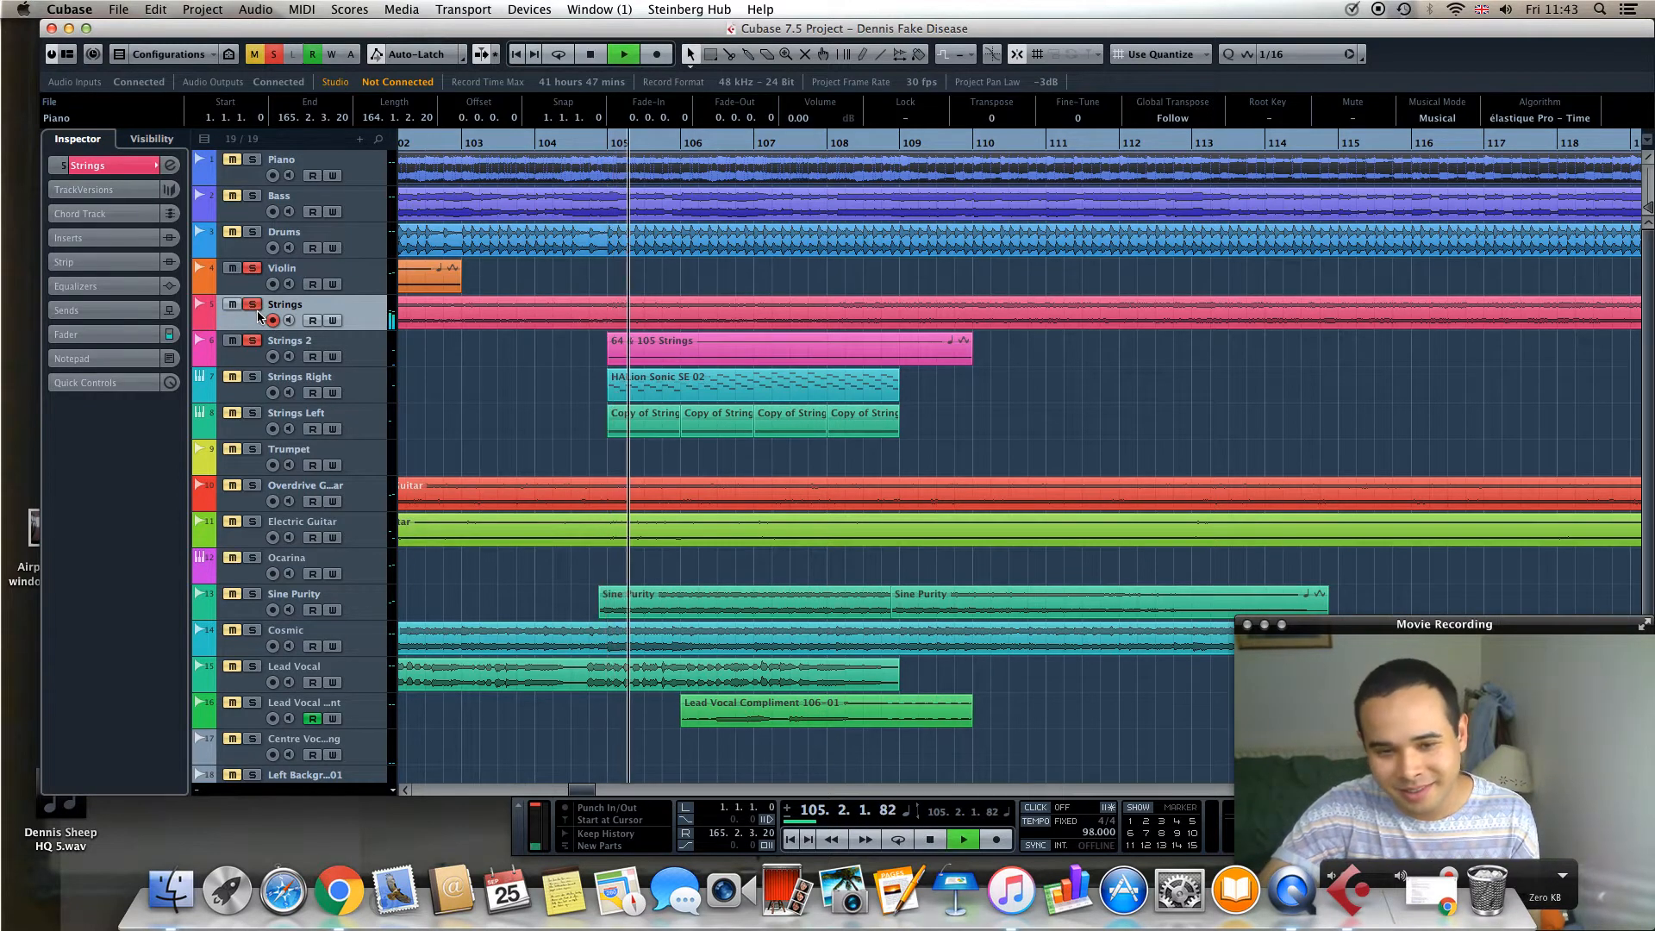
pyautogui.press('space')
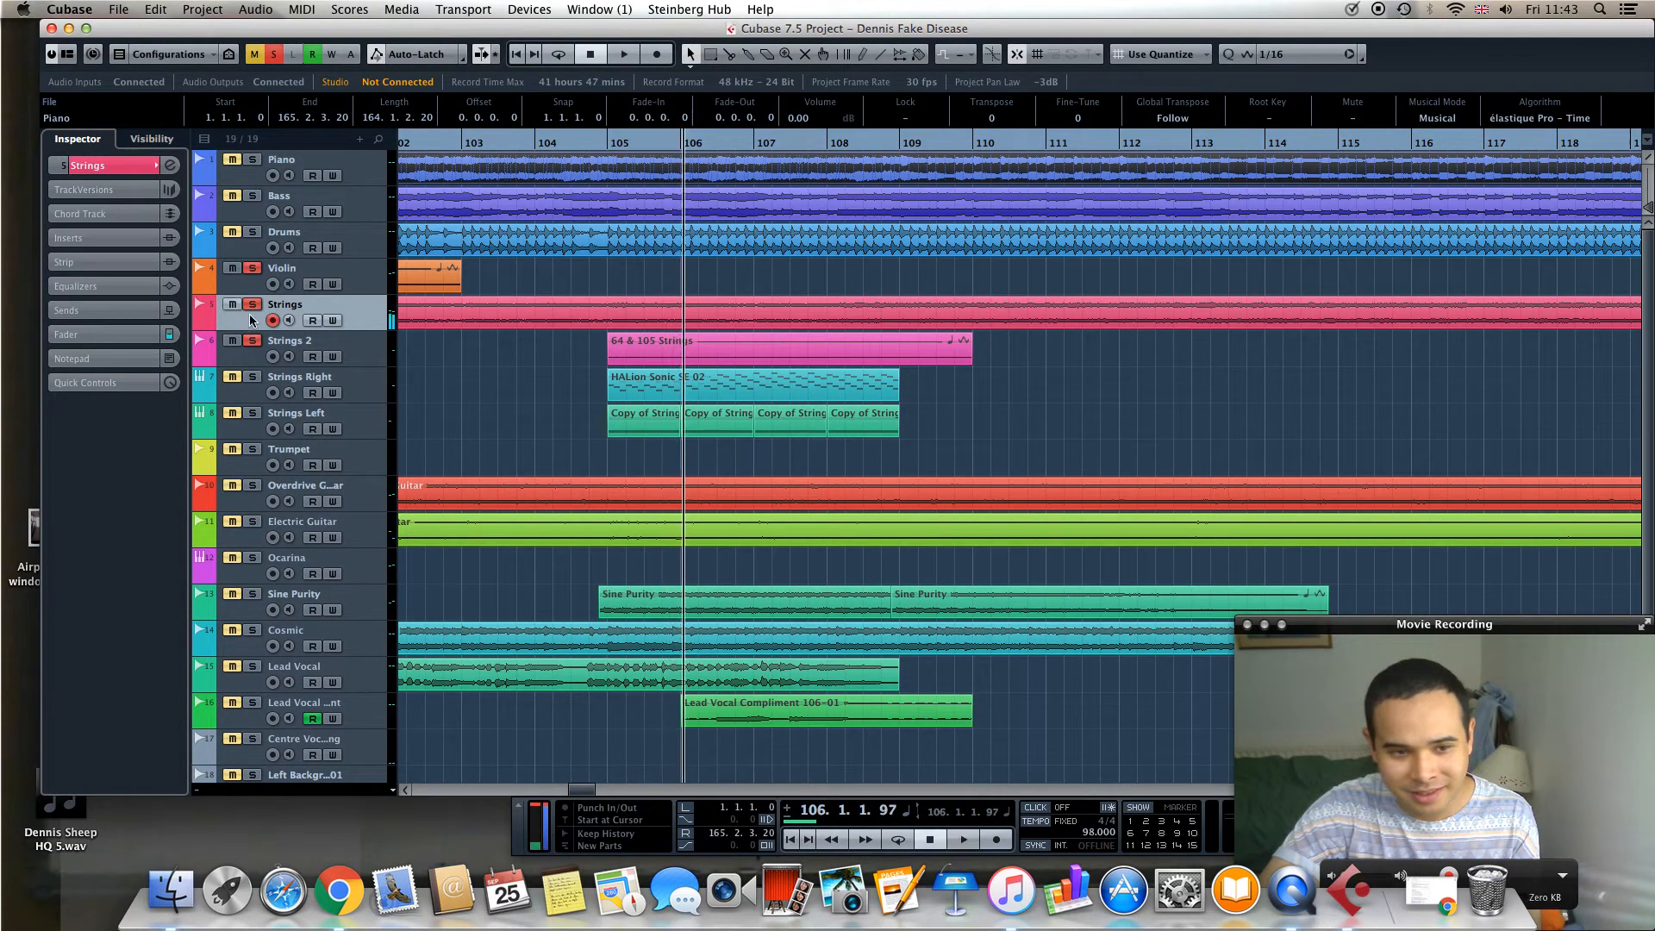
# Continue playback past bar 108, switch the solo from Strings to Strings Right, and return the playhead to bar 105
pyautogui.click(252, 305)
pyautogui.press('space')
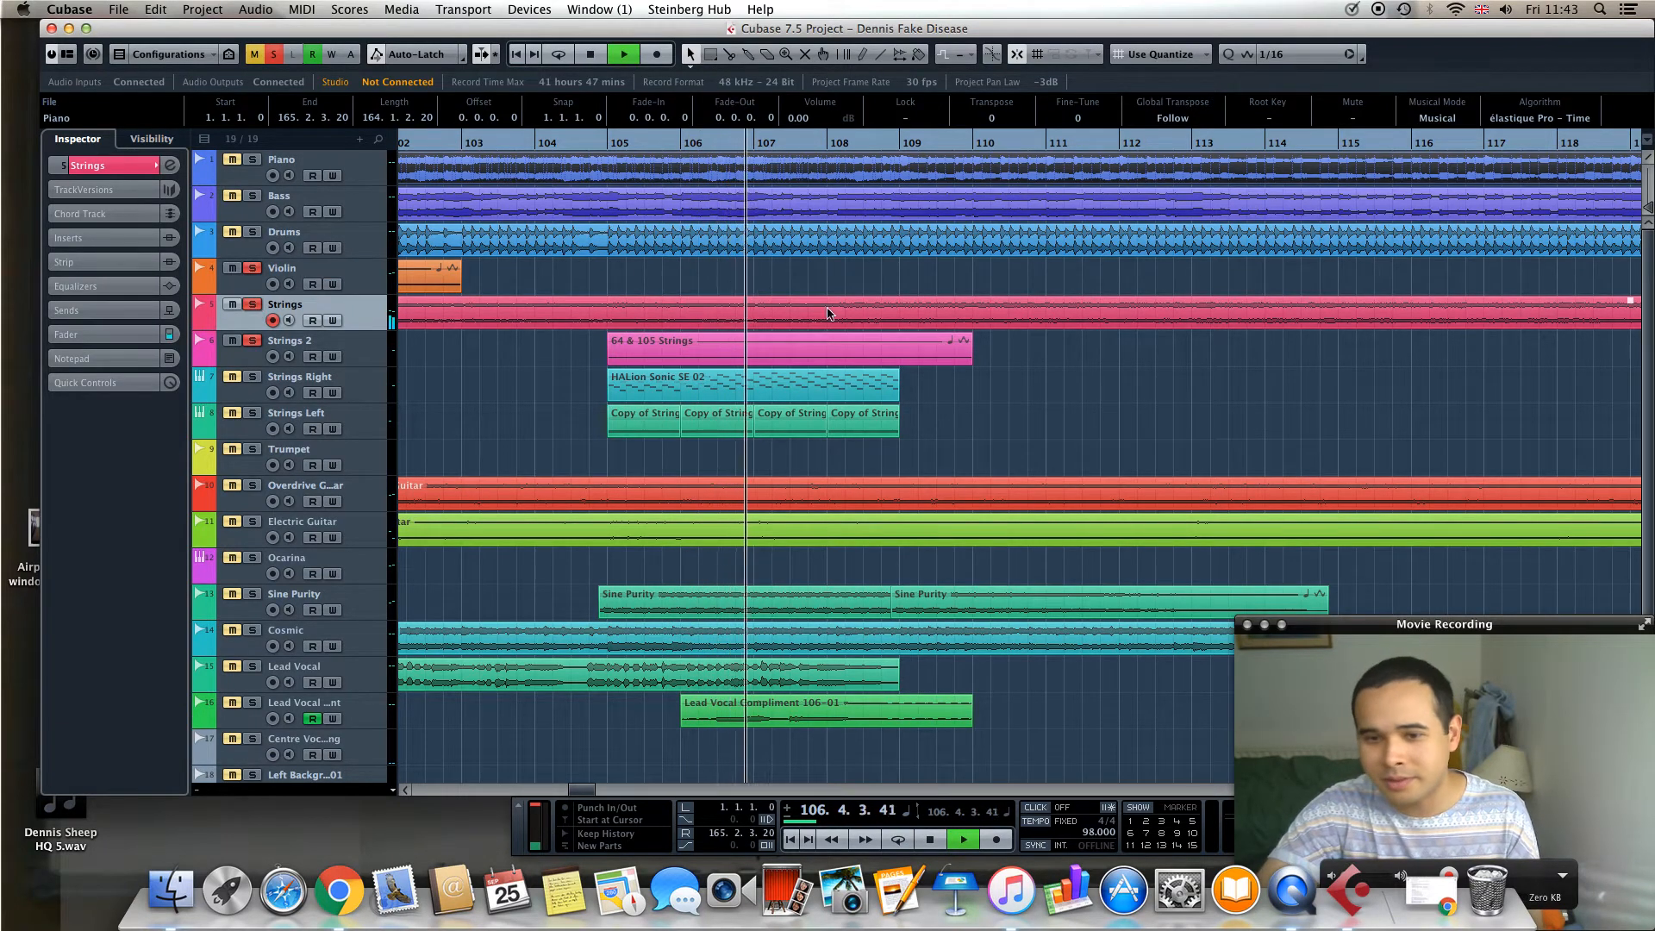
pyautogui.click(254, 306)
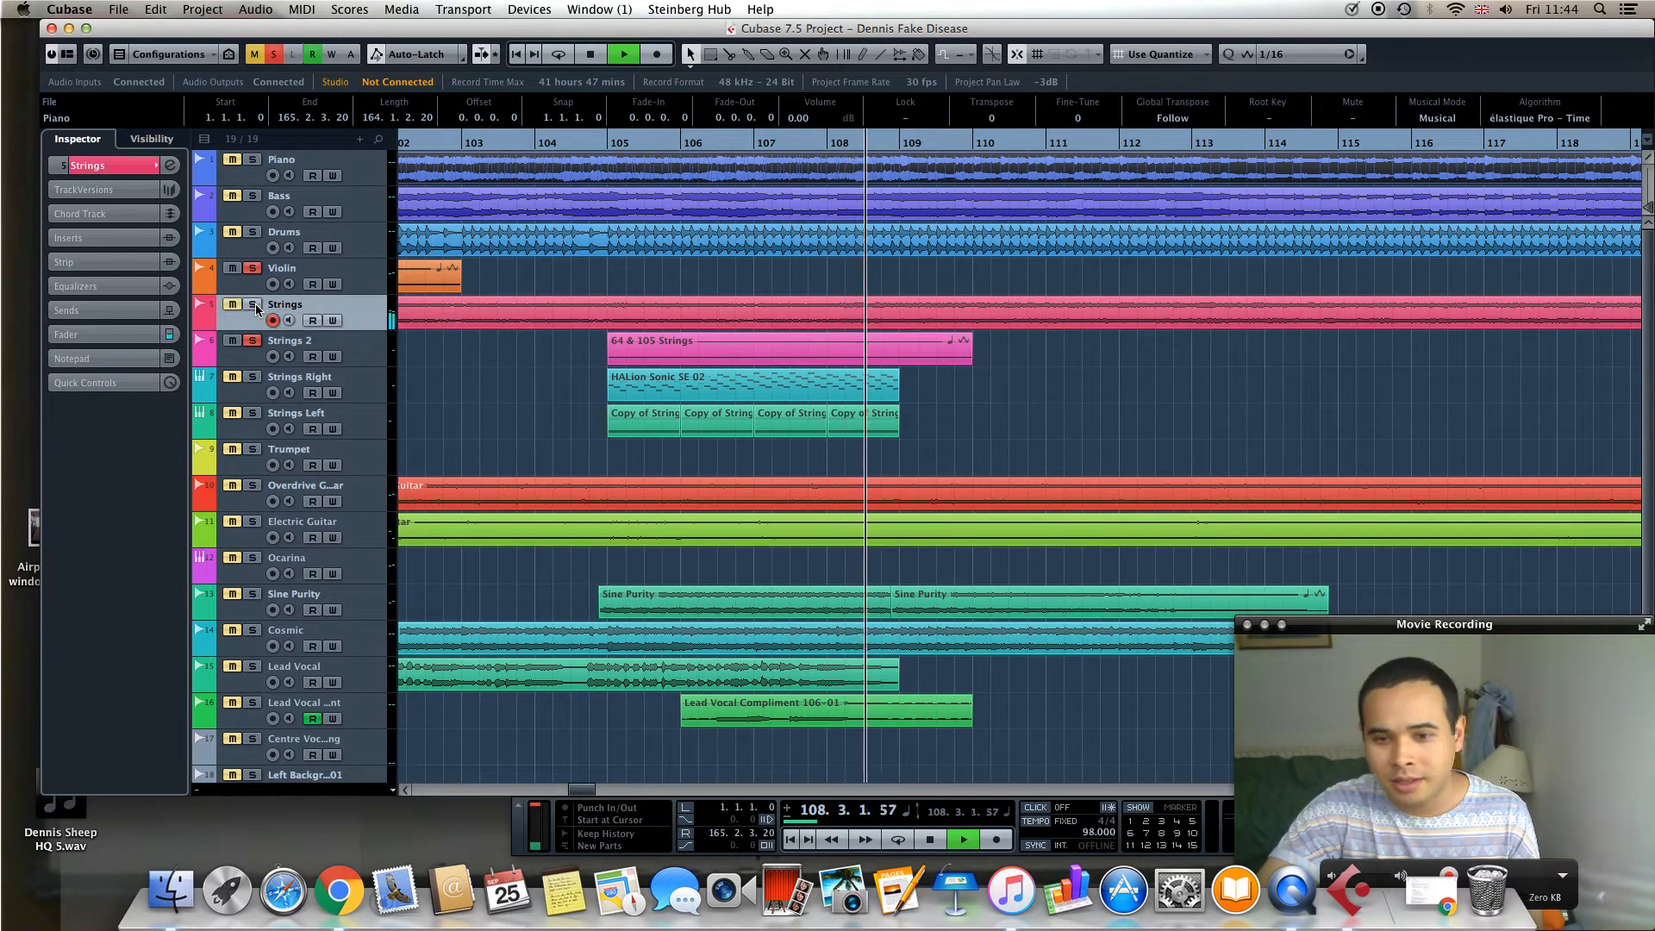
pyautogui.press('space')
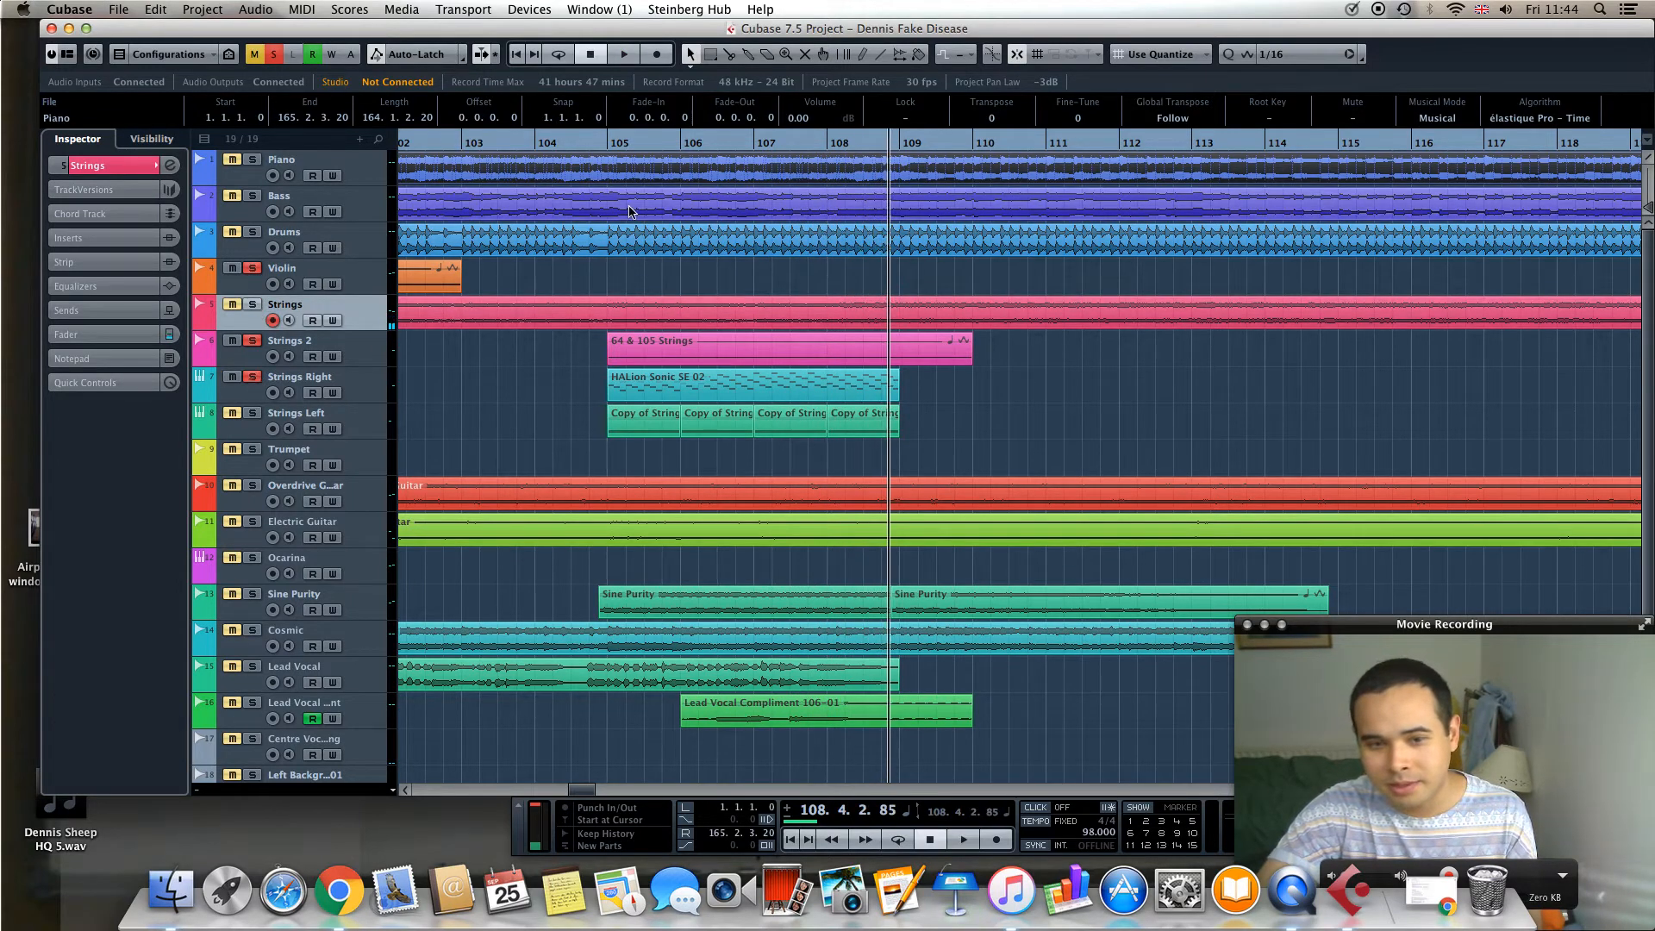
pyautogui.click(610, 149)
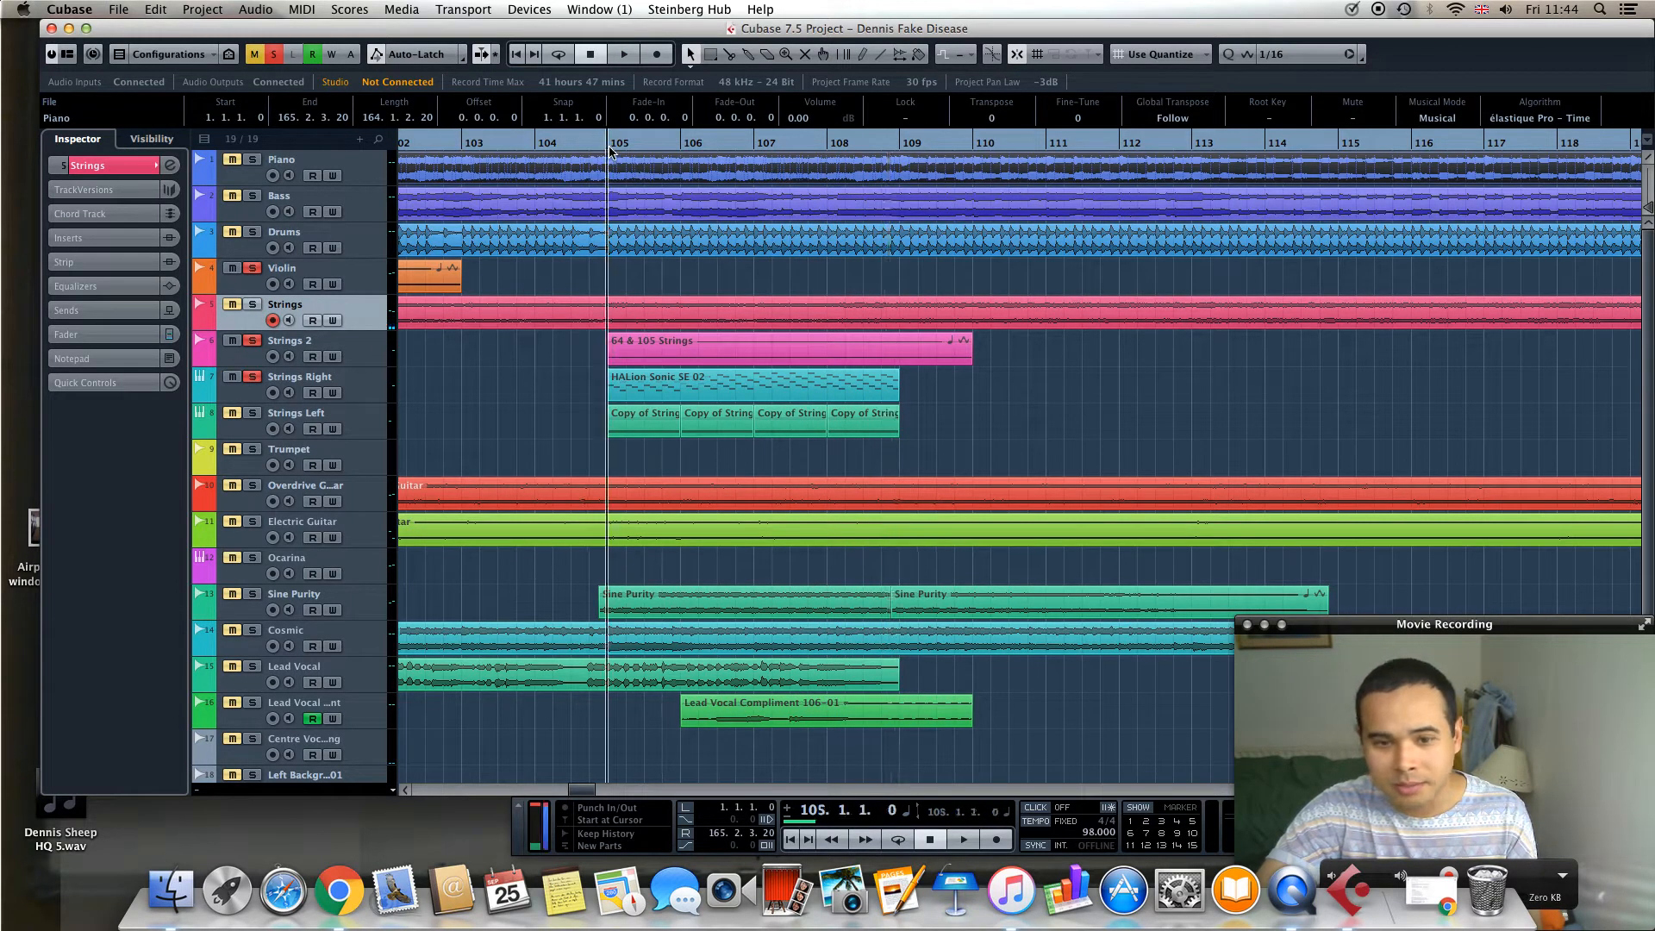
# Select the Strings Right track and view its instrument channel sections and basic track settings in the Inspector
pyautogui.click(357, 393)
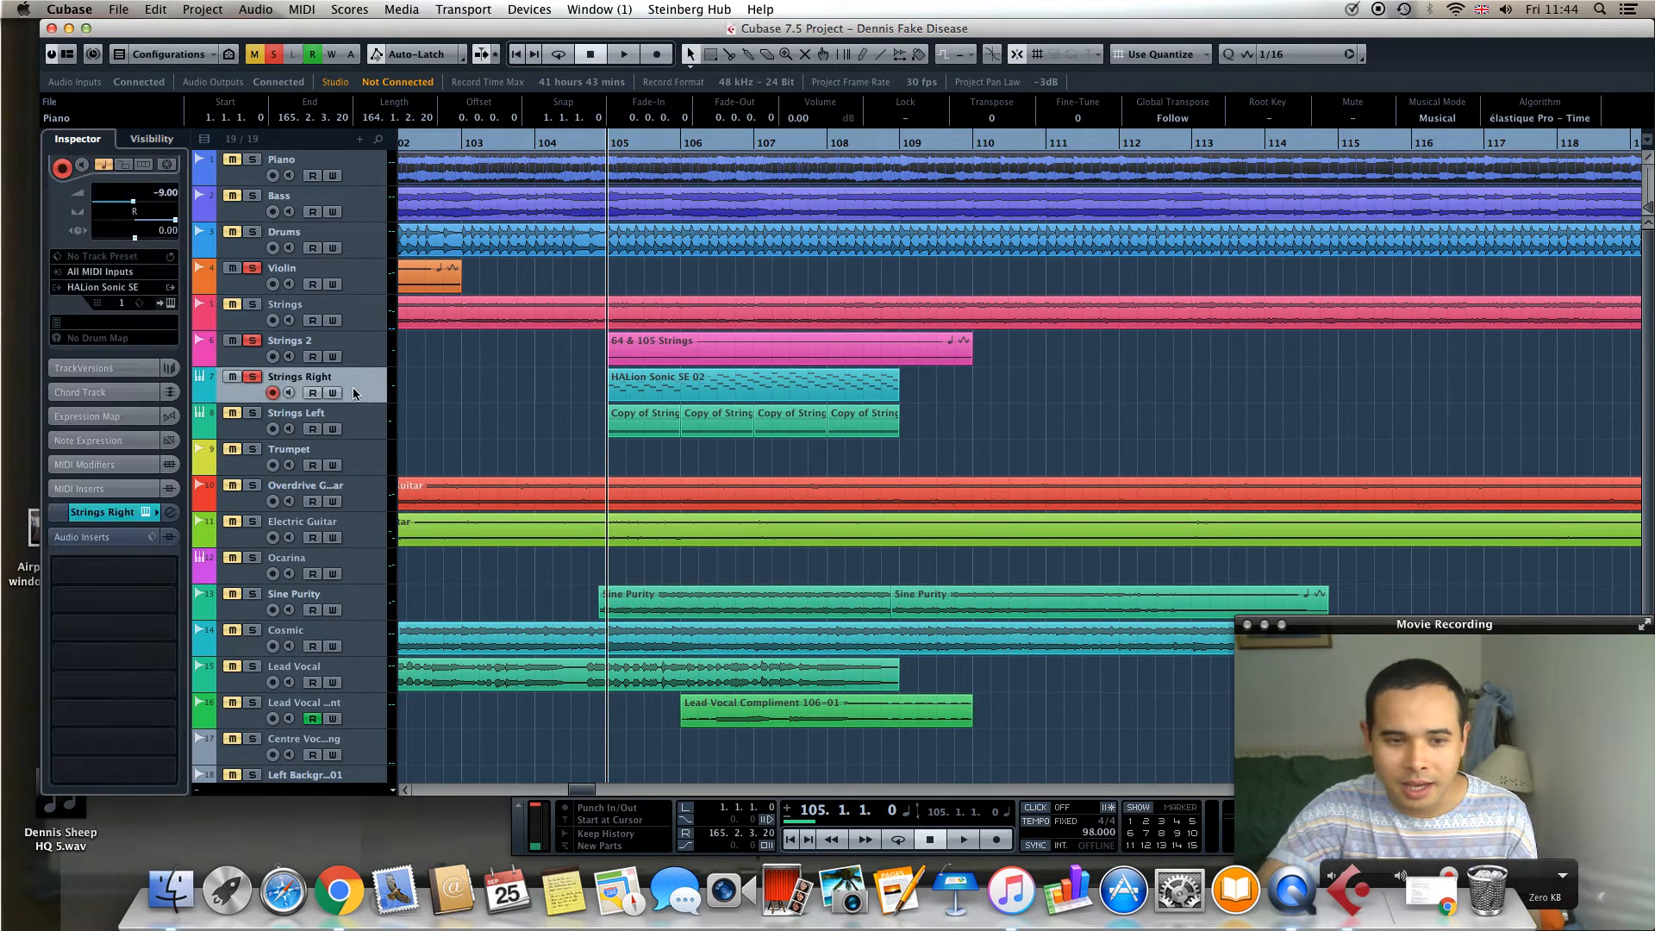
pyautogui.click(104, 513)
pyautogui.click(115, 166)
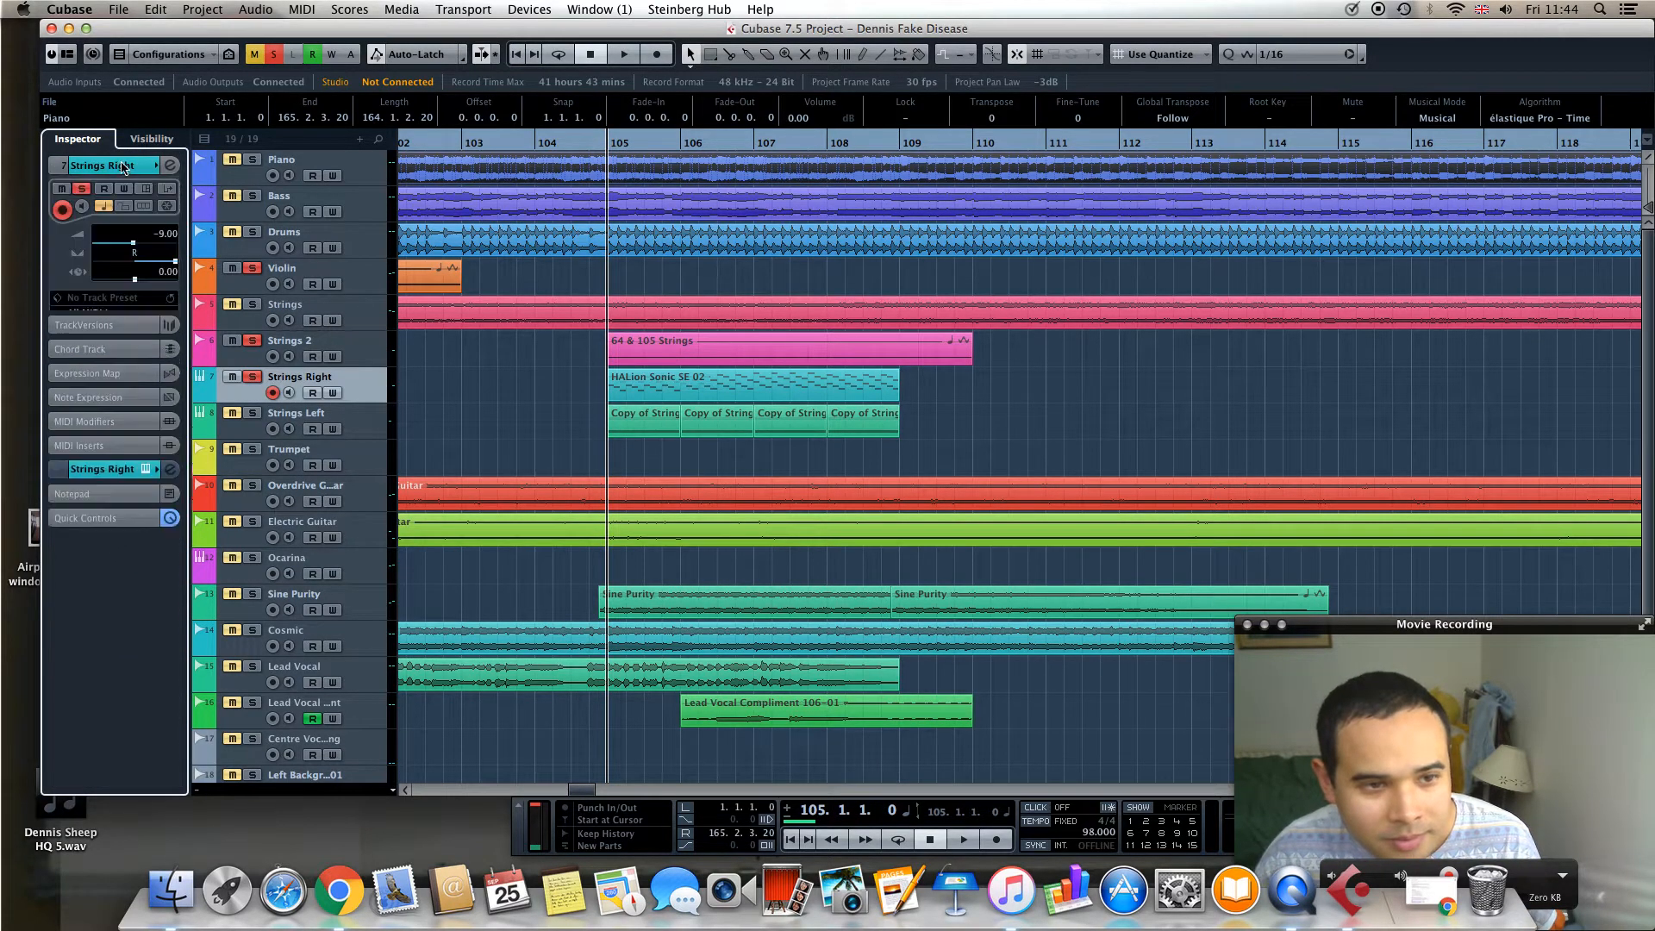
pyautogui.click(118, 166)
pyautogui.click(123, 344)
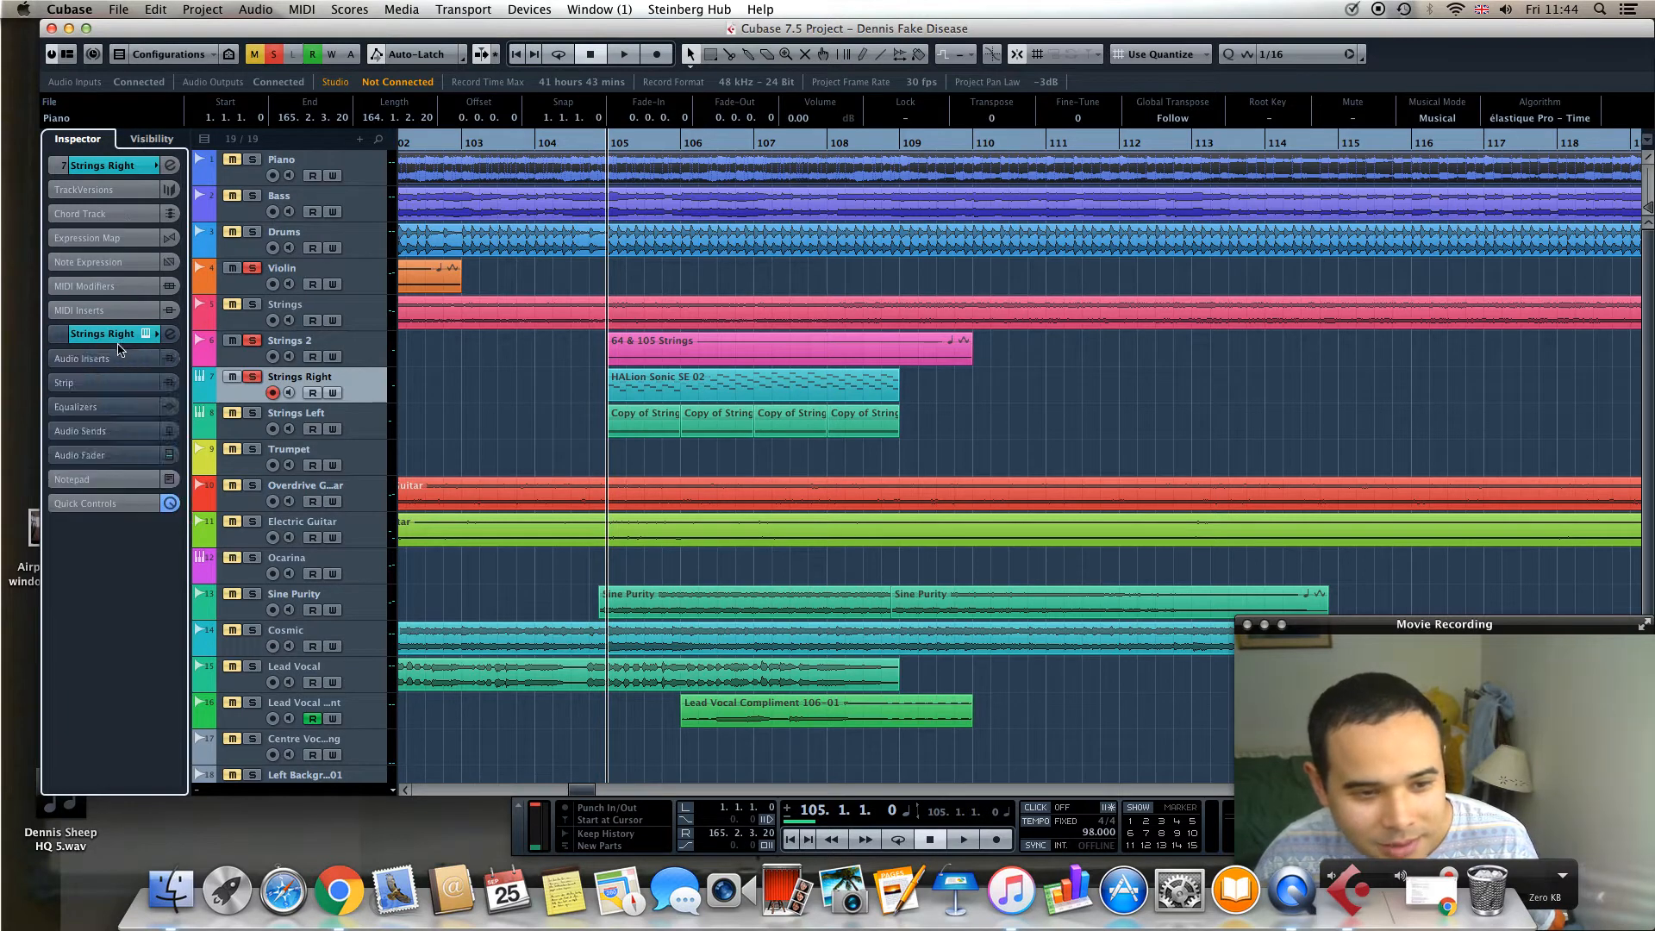
pyautogui.click(120, 341)
pyautogui.click(114, 168)
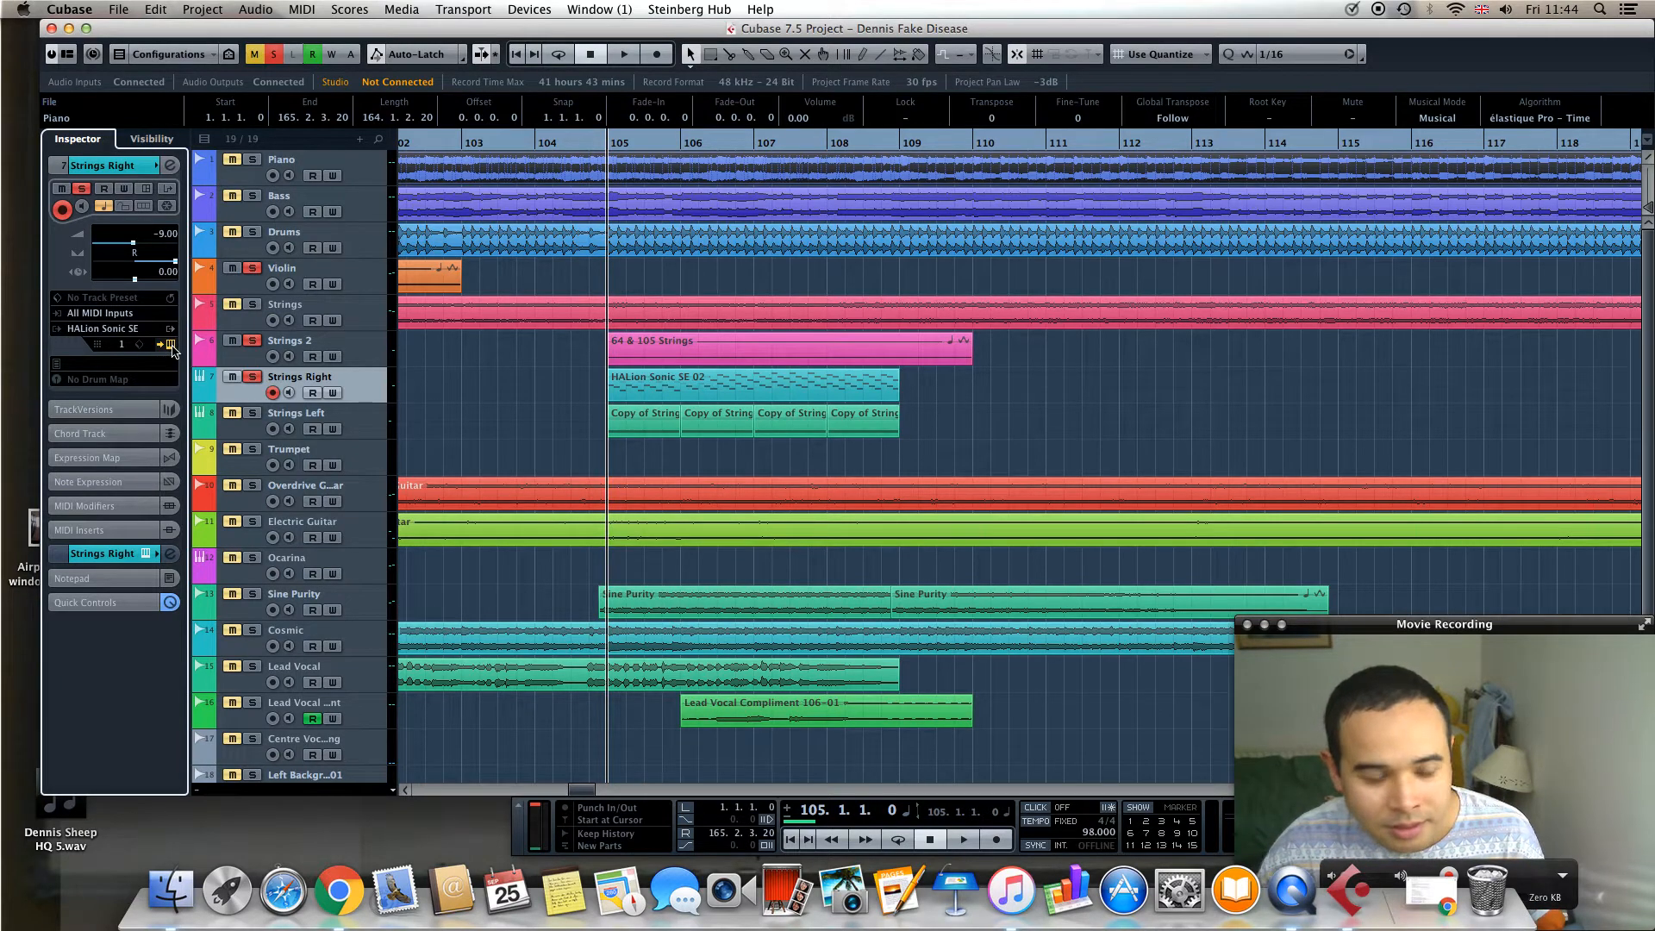
# Open the HALion Sonic SE instrument of the Strings Right track, view its program browser, and dismiss the browser without loading a program
pyautogui.click(171, 344)
pyautogui.moveTo(1000, 552); pyautogui.dragTo(969, 127)
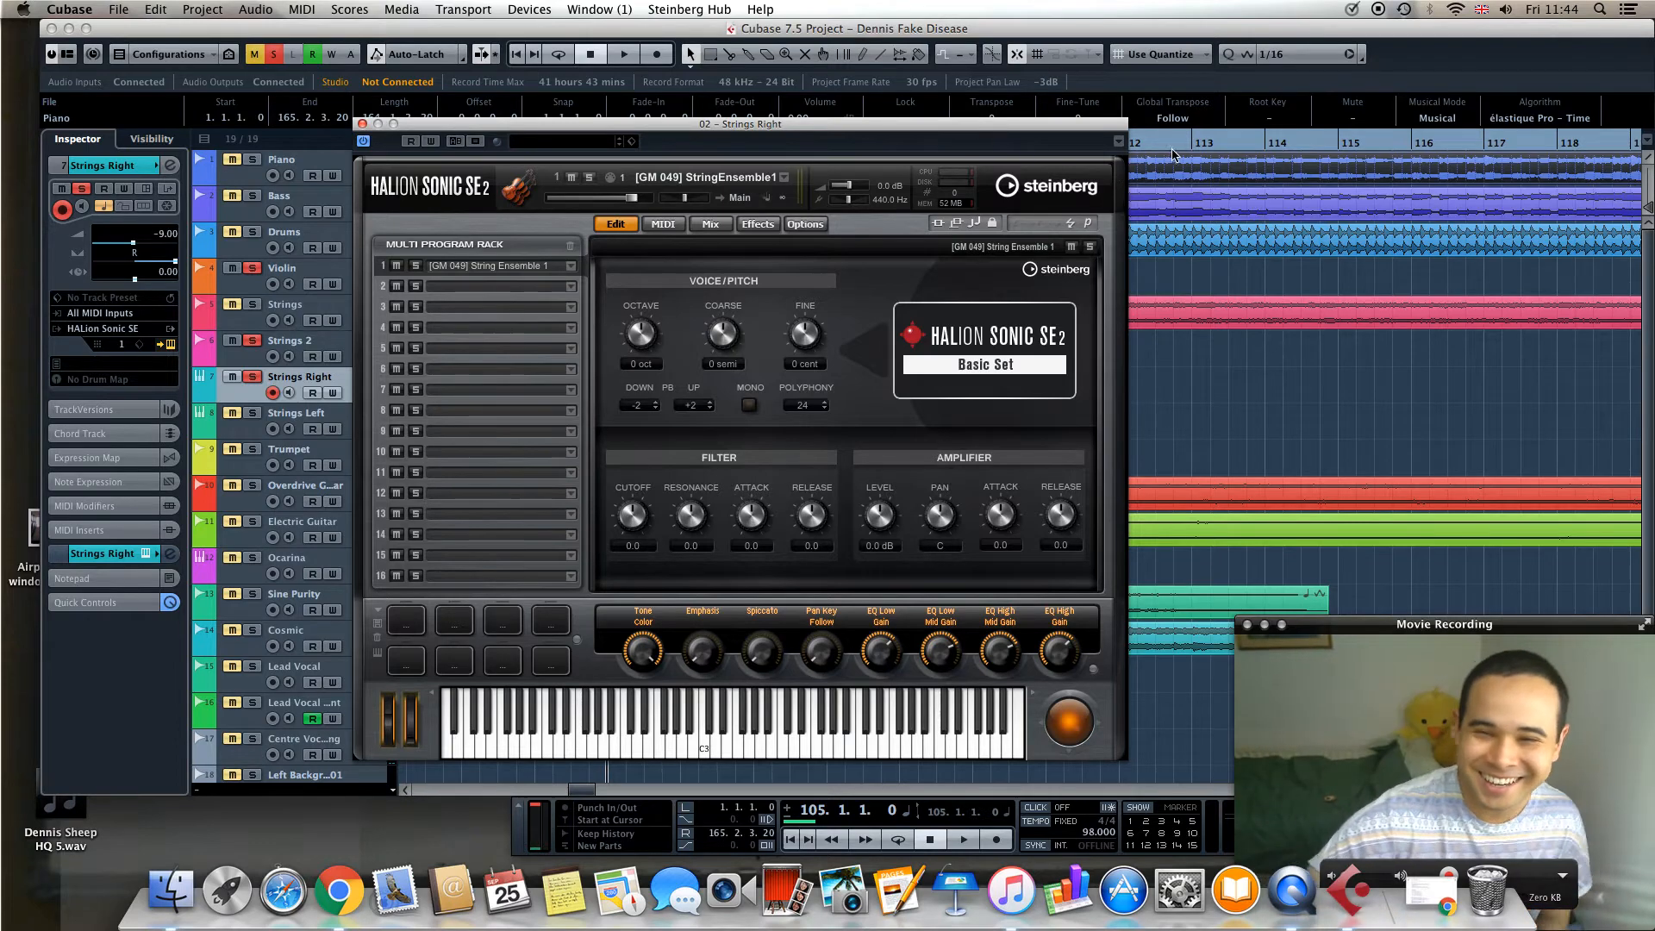
pyautogui.moveTo(881, 122); pyautogui.dragTo(1155, 74)
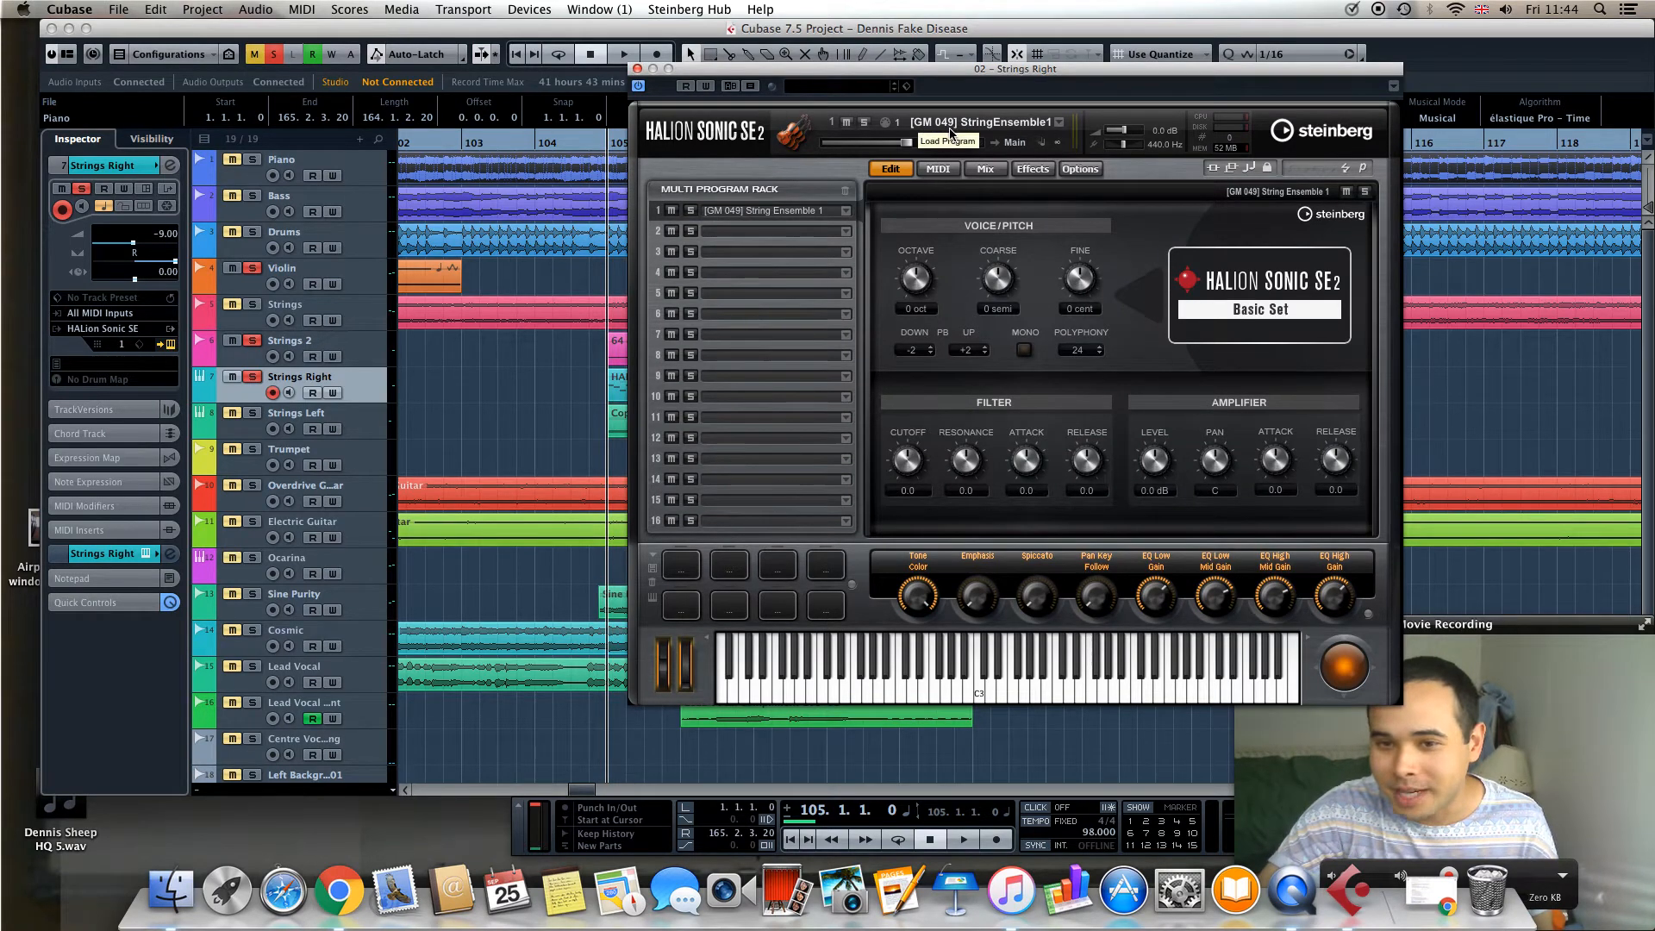
pyautogui.click(1060, 125)
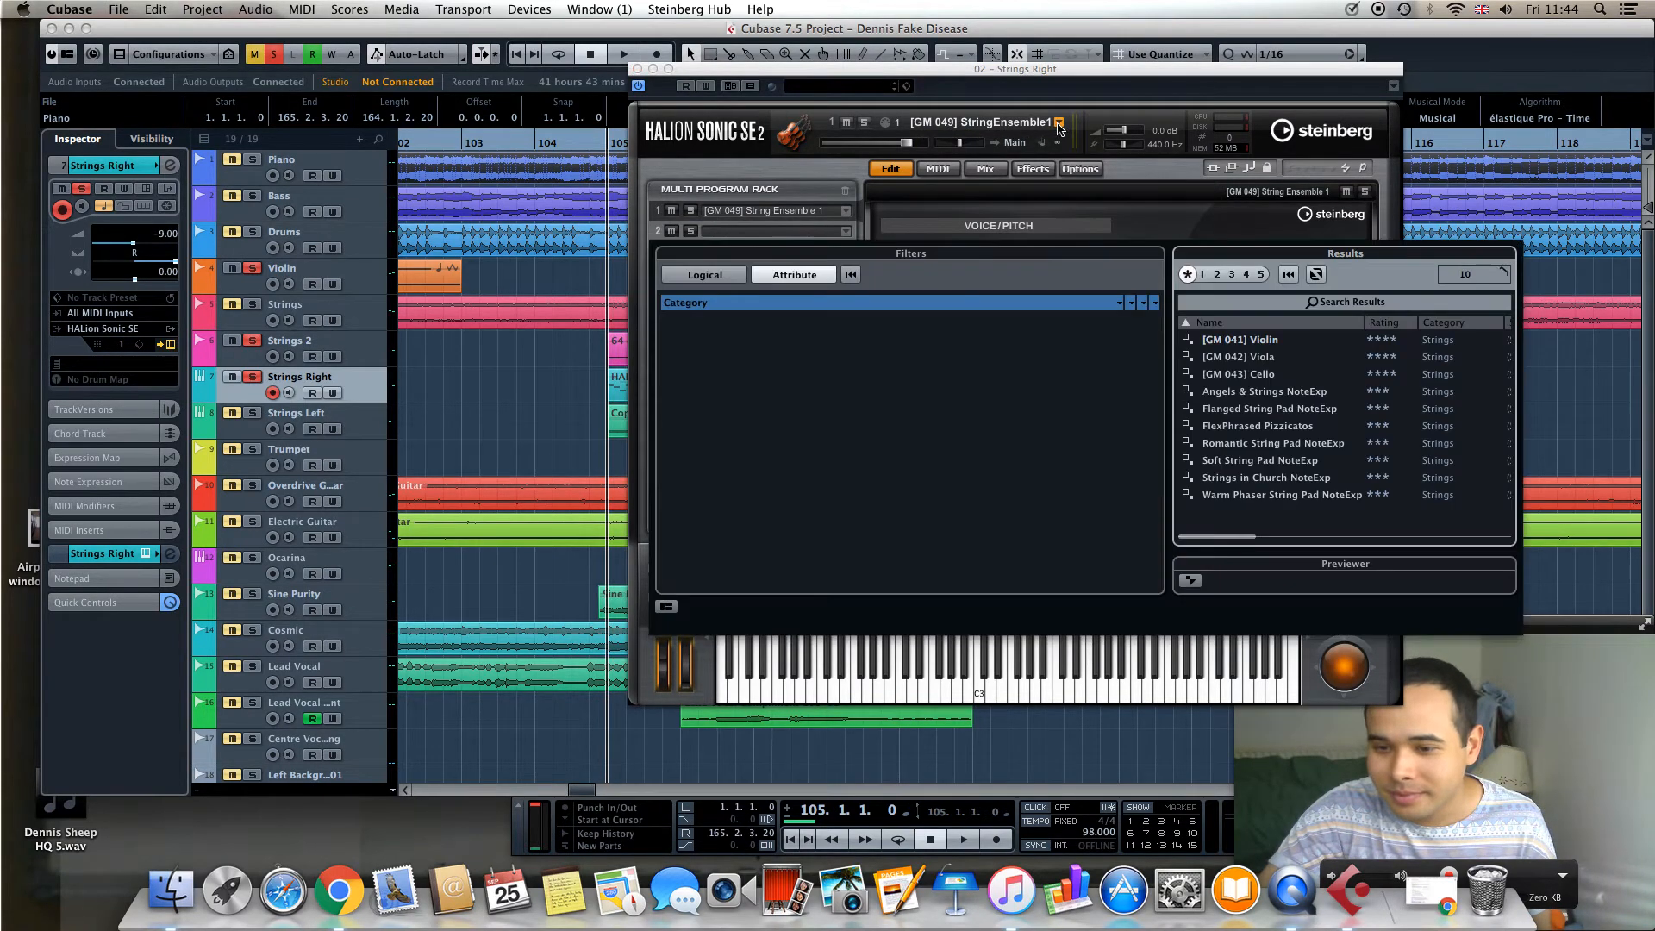
pyautogui.click(1111, 76)
pyautogui.moveTo(1110, 76); pyautogui.dragTo(1050, 143)
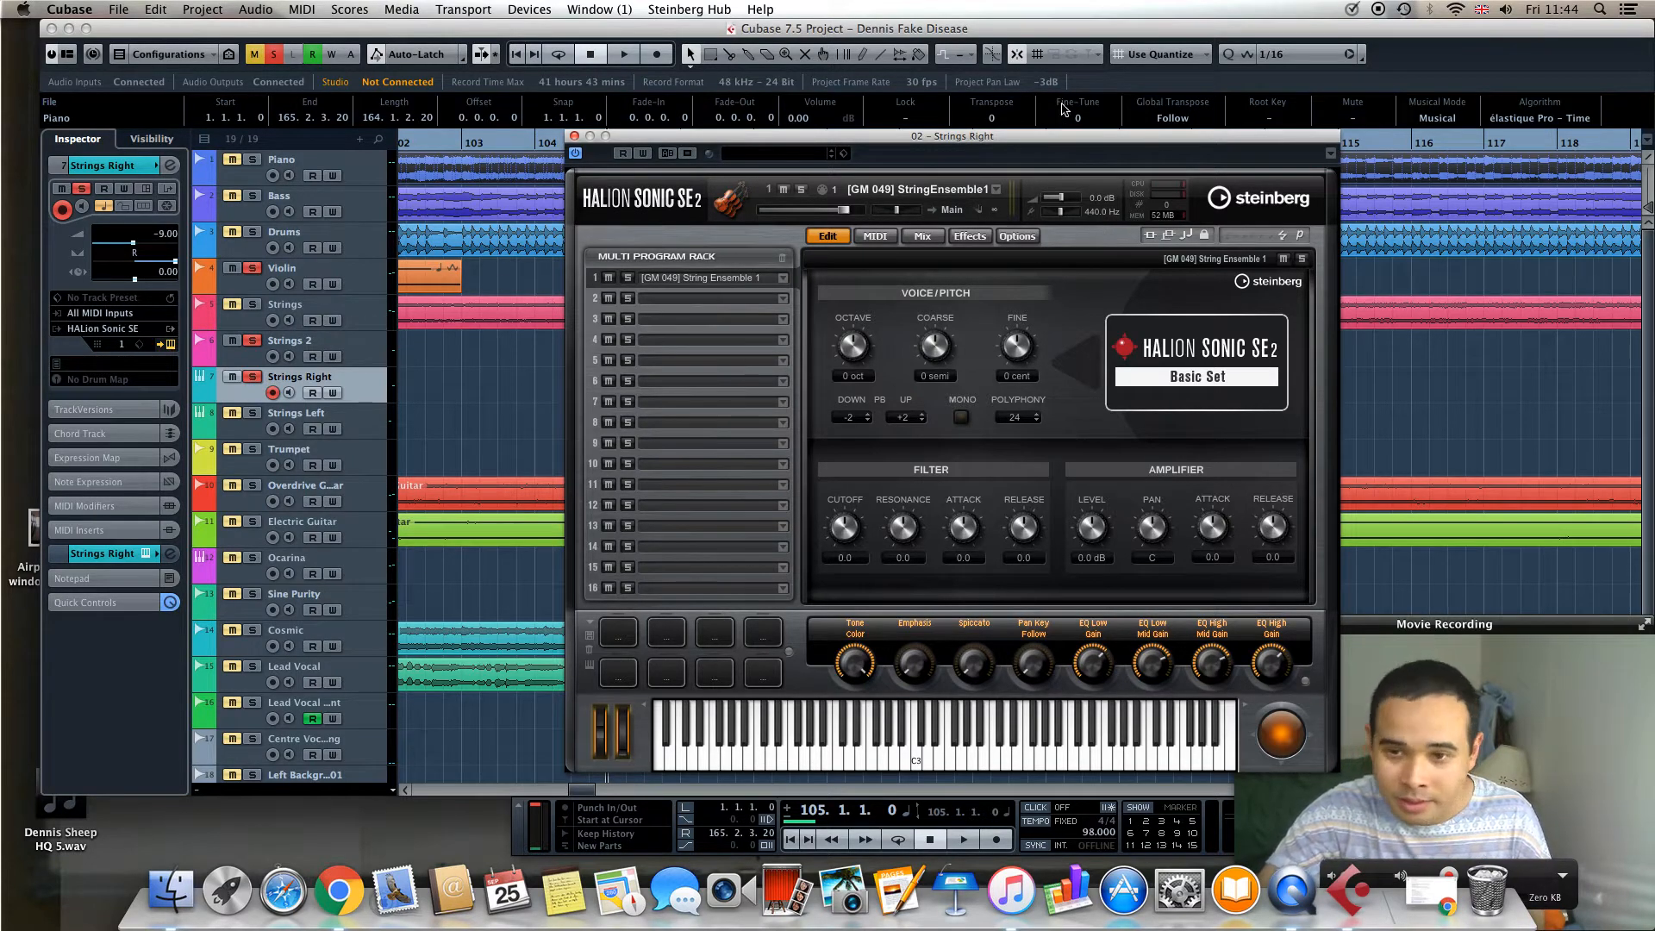
# Reposition the HALion Sonic SE window, reselect the Strings Right track, and close the instrument window
pyautogui.moveTo(1059, 139); pyautogui.dragTo(942, 127)
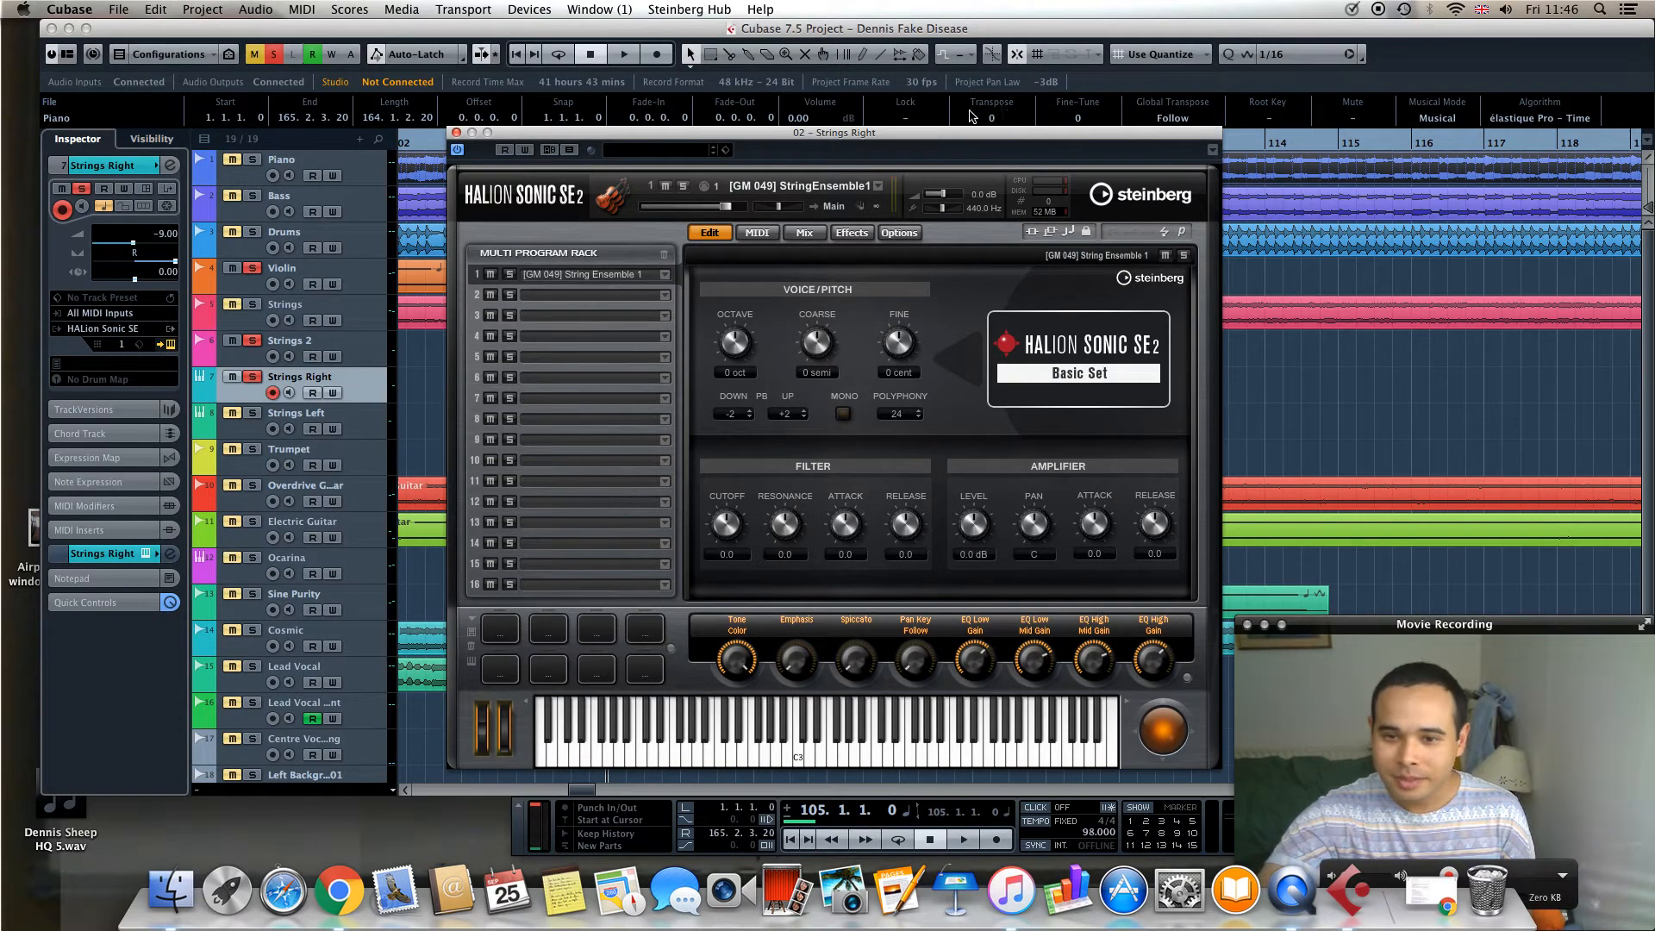
pyautogui.moveTo(953, 125); pyautogui.dragTo(1078, 119)
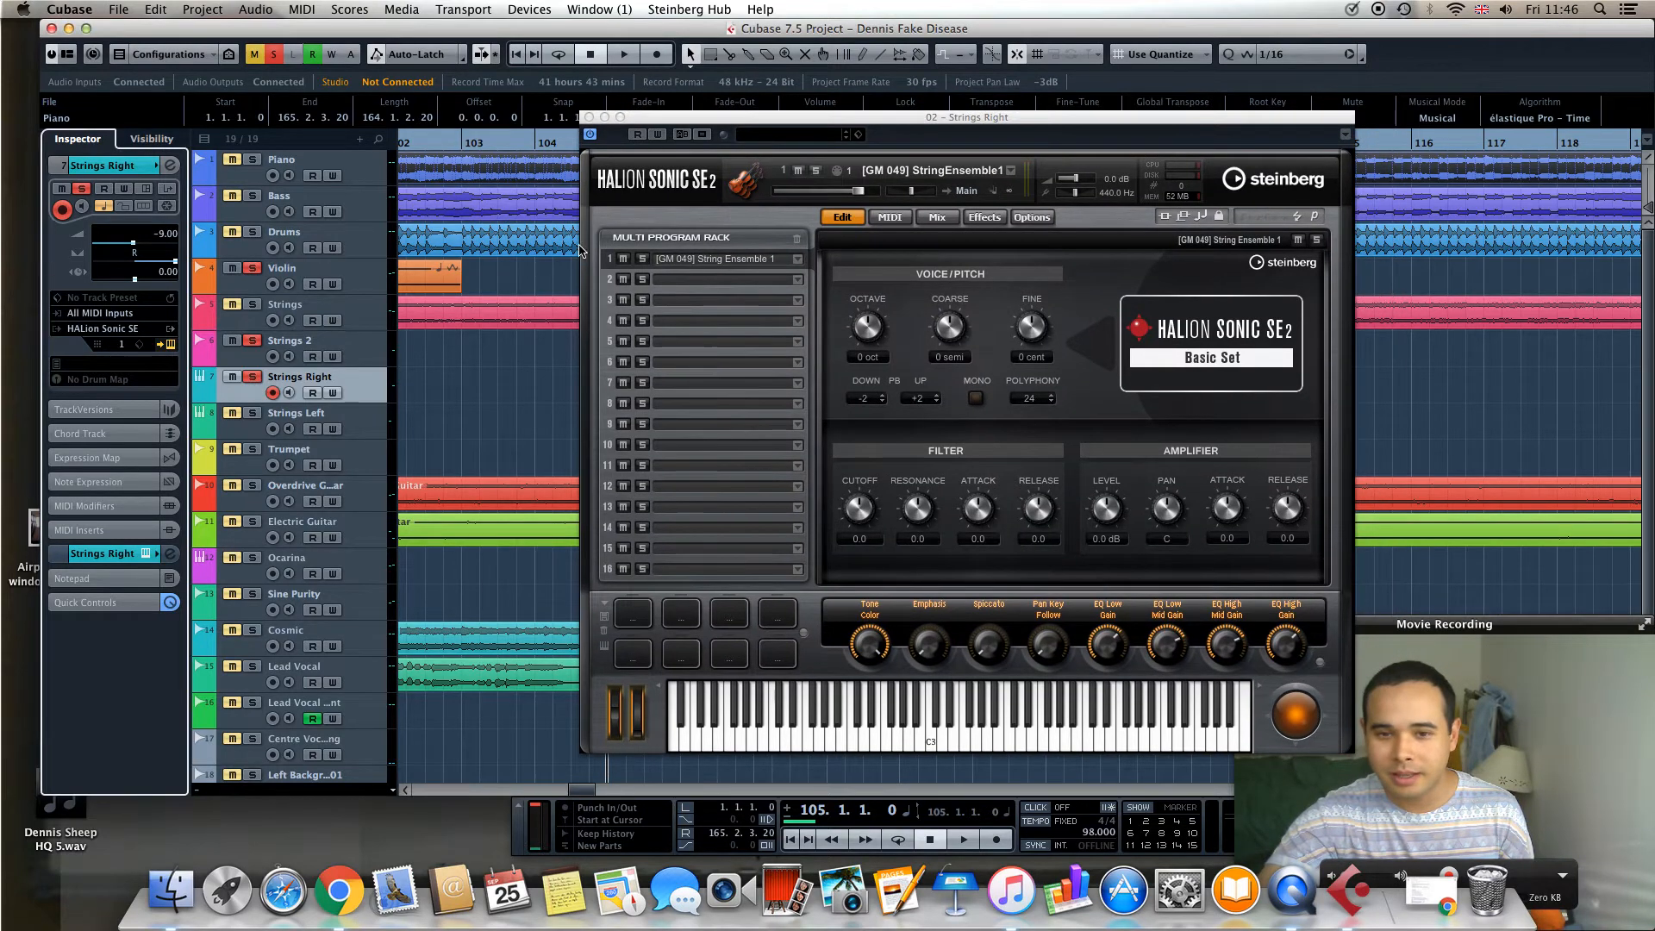
pyautogui.moveTo(1048, 121); pyautogui.dragTo(971, 108)
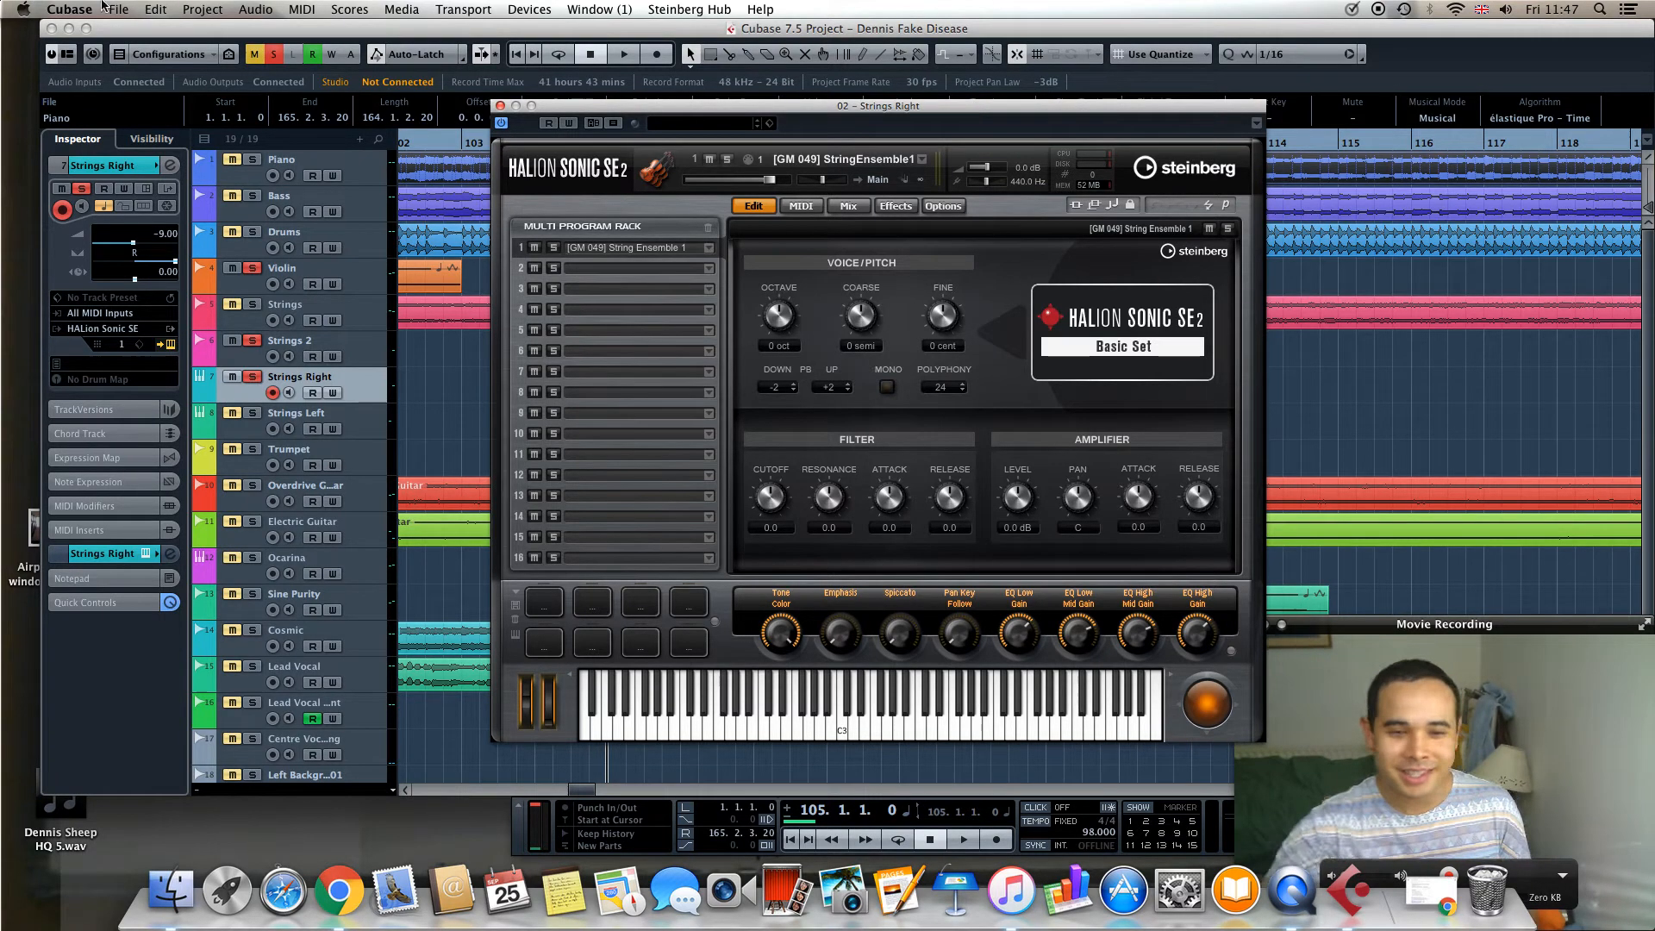
pyautogui.click(369, 352)
pyautogui.click(376, 385)
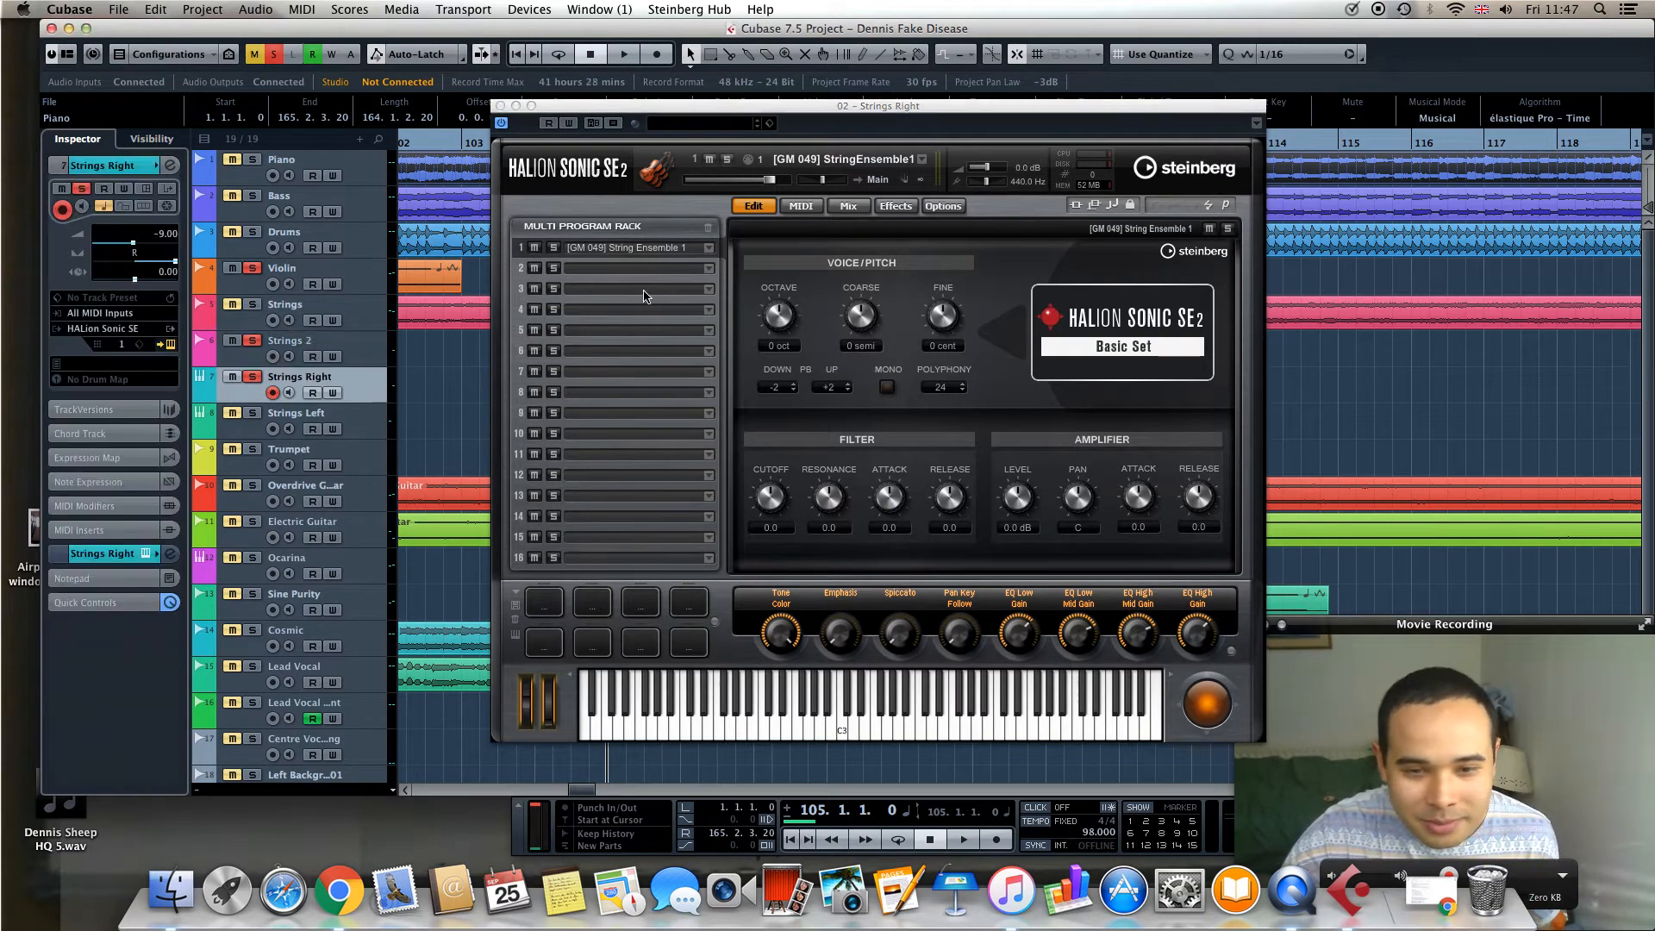
pyautogui.click(501, 106)
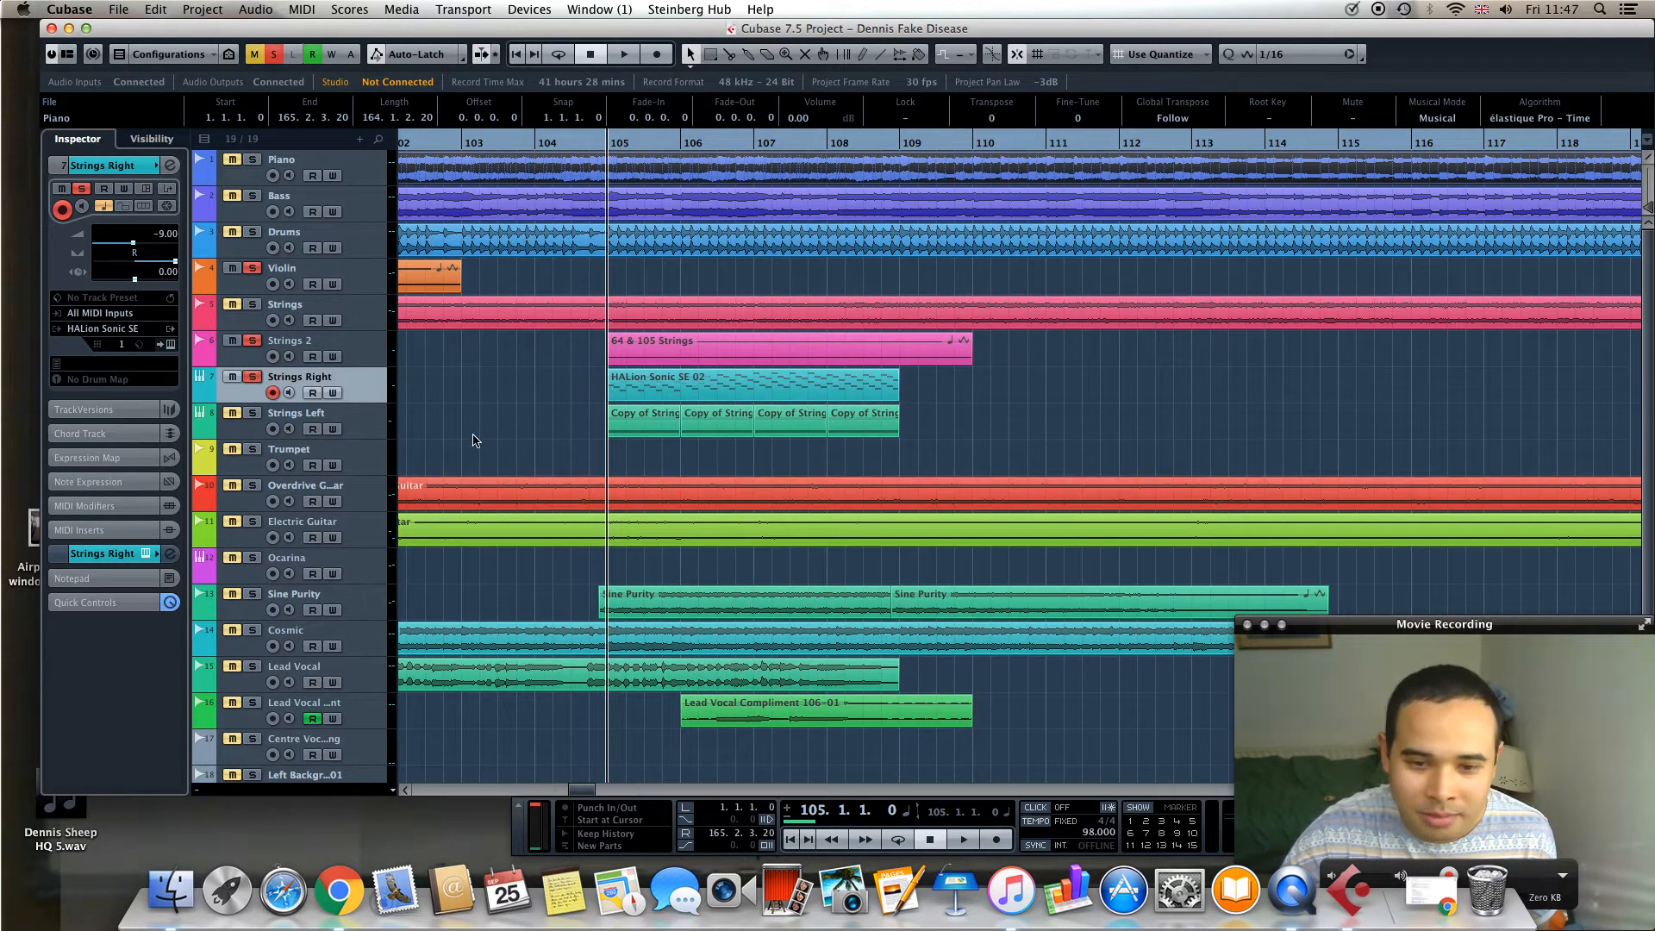
# Select and solo the Strings Left track alongside Strings Right, and play both from just before bar 105 to bar 108
pyautogui.click(363, 421)
pyautogui.click(253, 414)
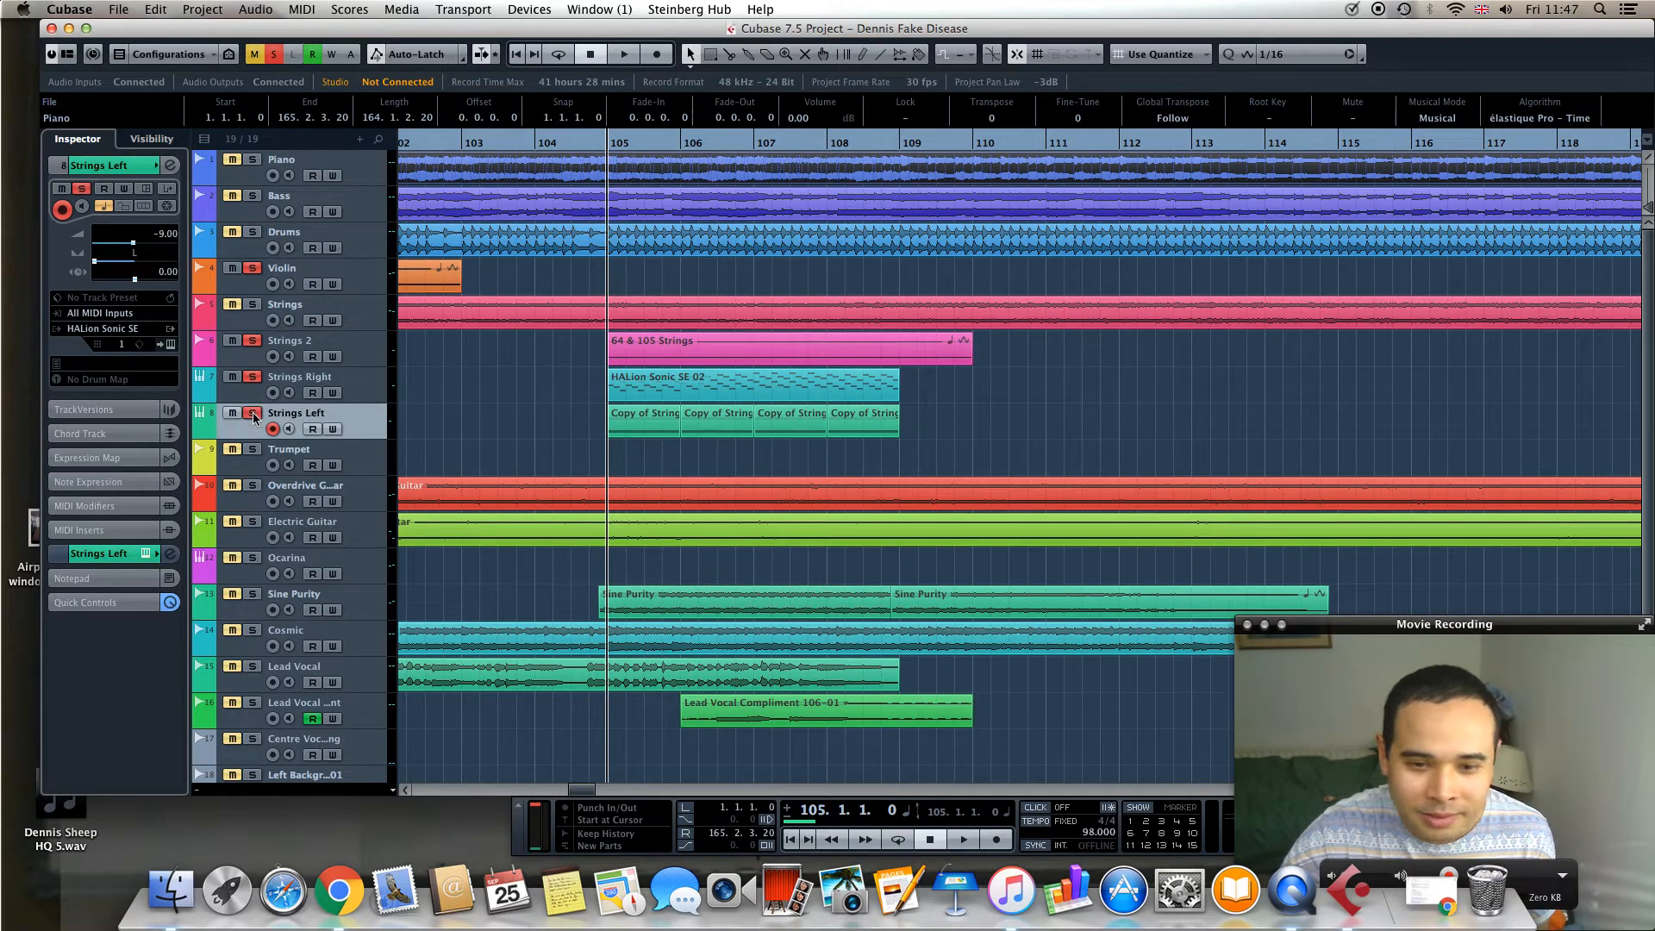
pyautogui.click(590, 140)
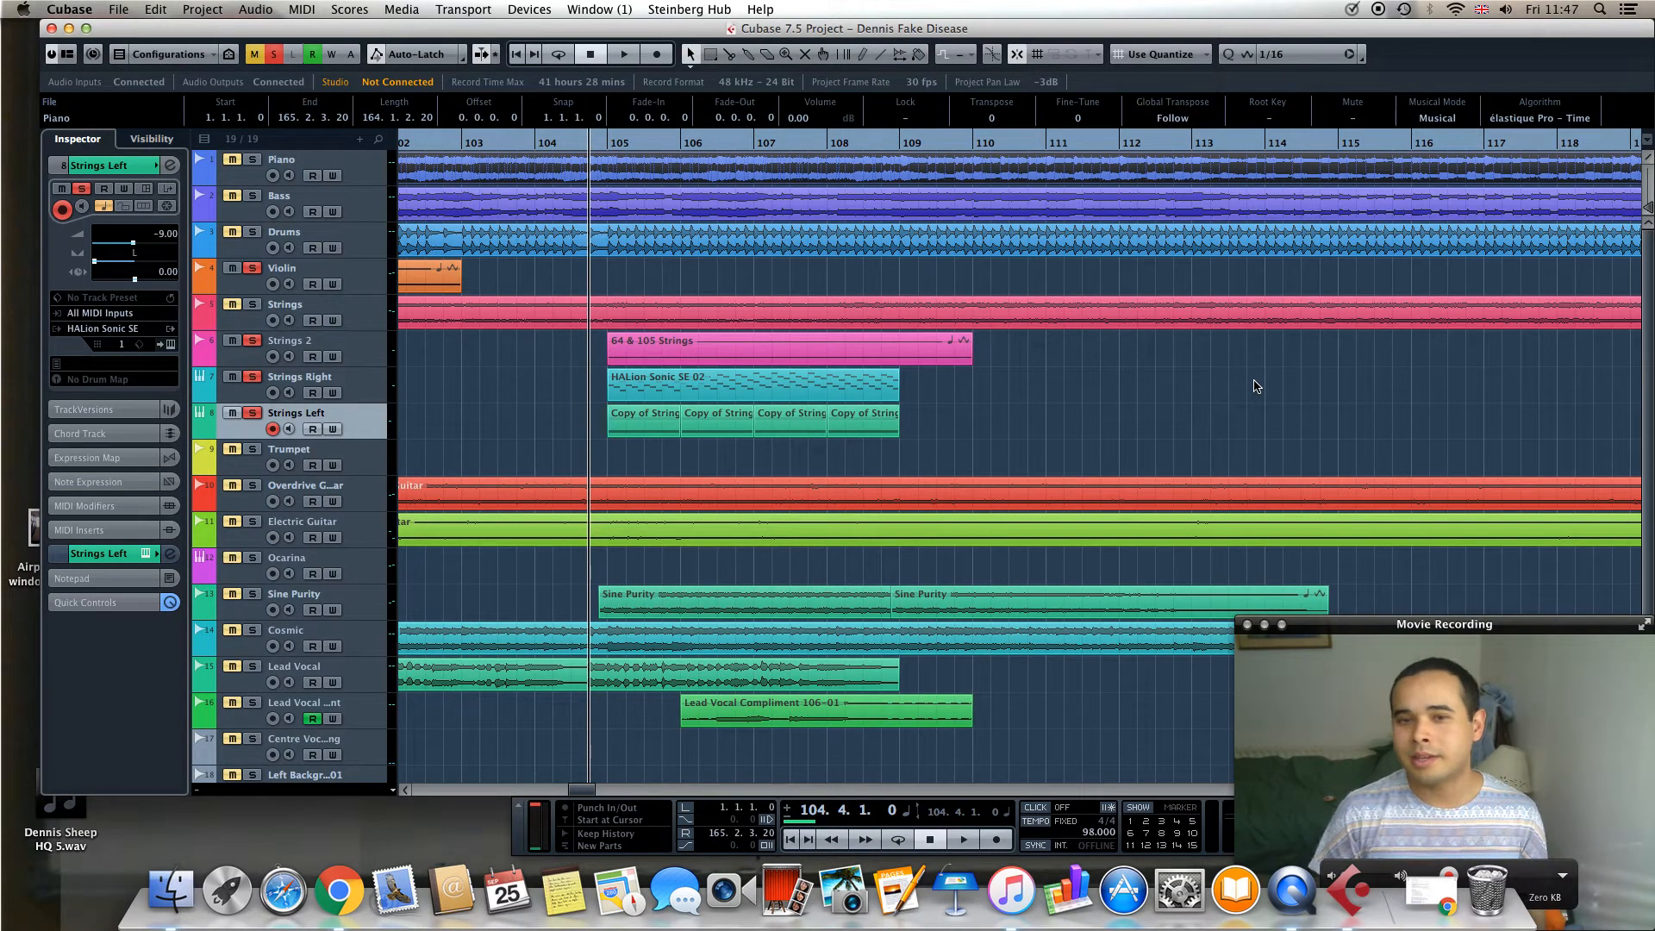
pyautogui.press('space')
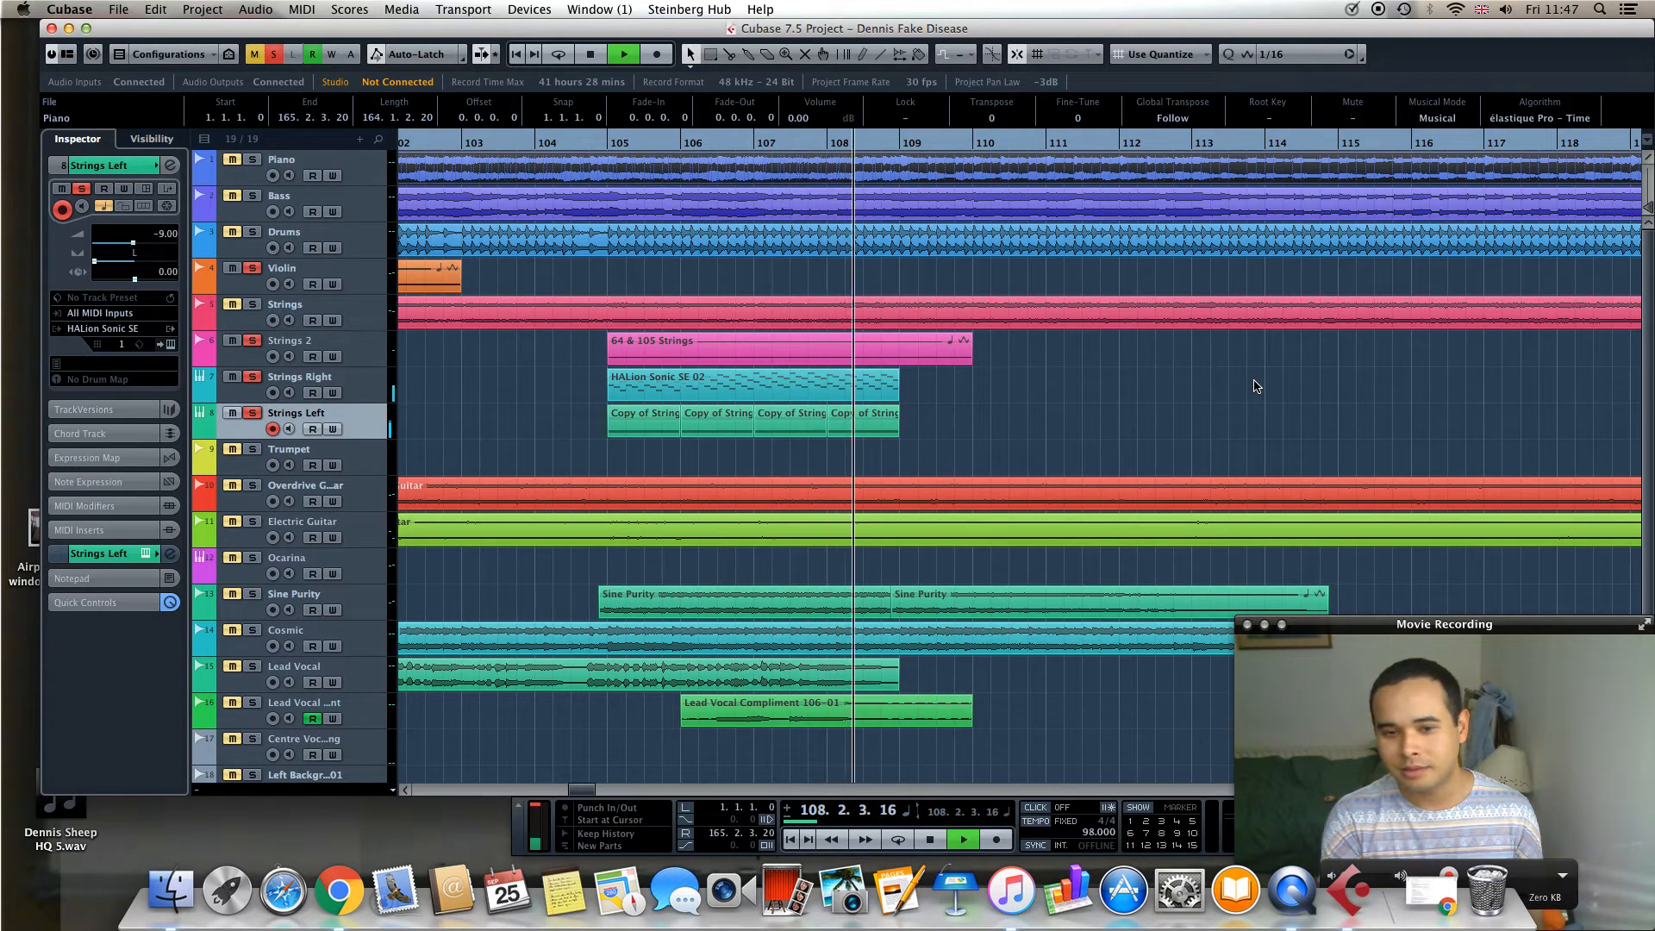
pyautogui.press('space')
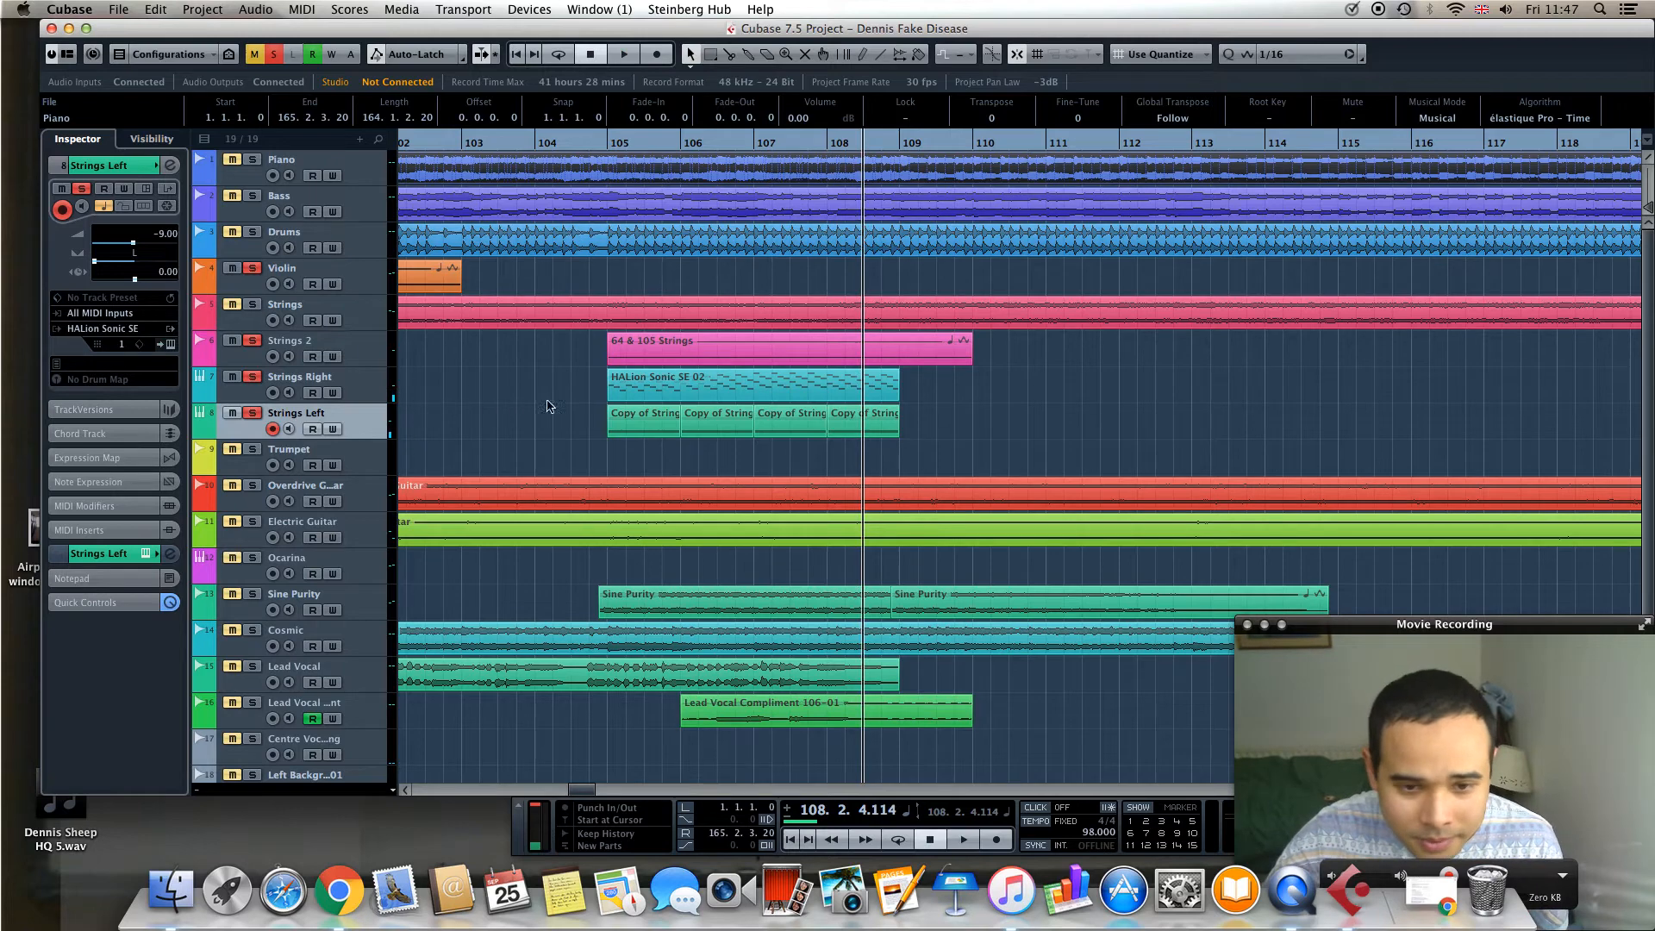
# Replay from just before bar 105 with Strings Left unsoloed, view its instrument channel's audio inserts, reselect Strings Right, and stop playback
pyautogui.click(596, 138)
pyautogui.press('space')
pyautogui.click(253, 413)
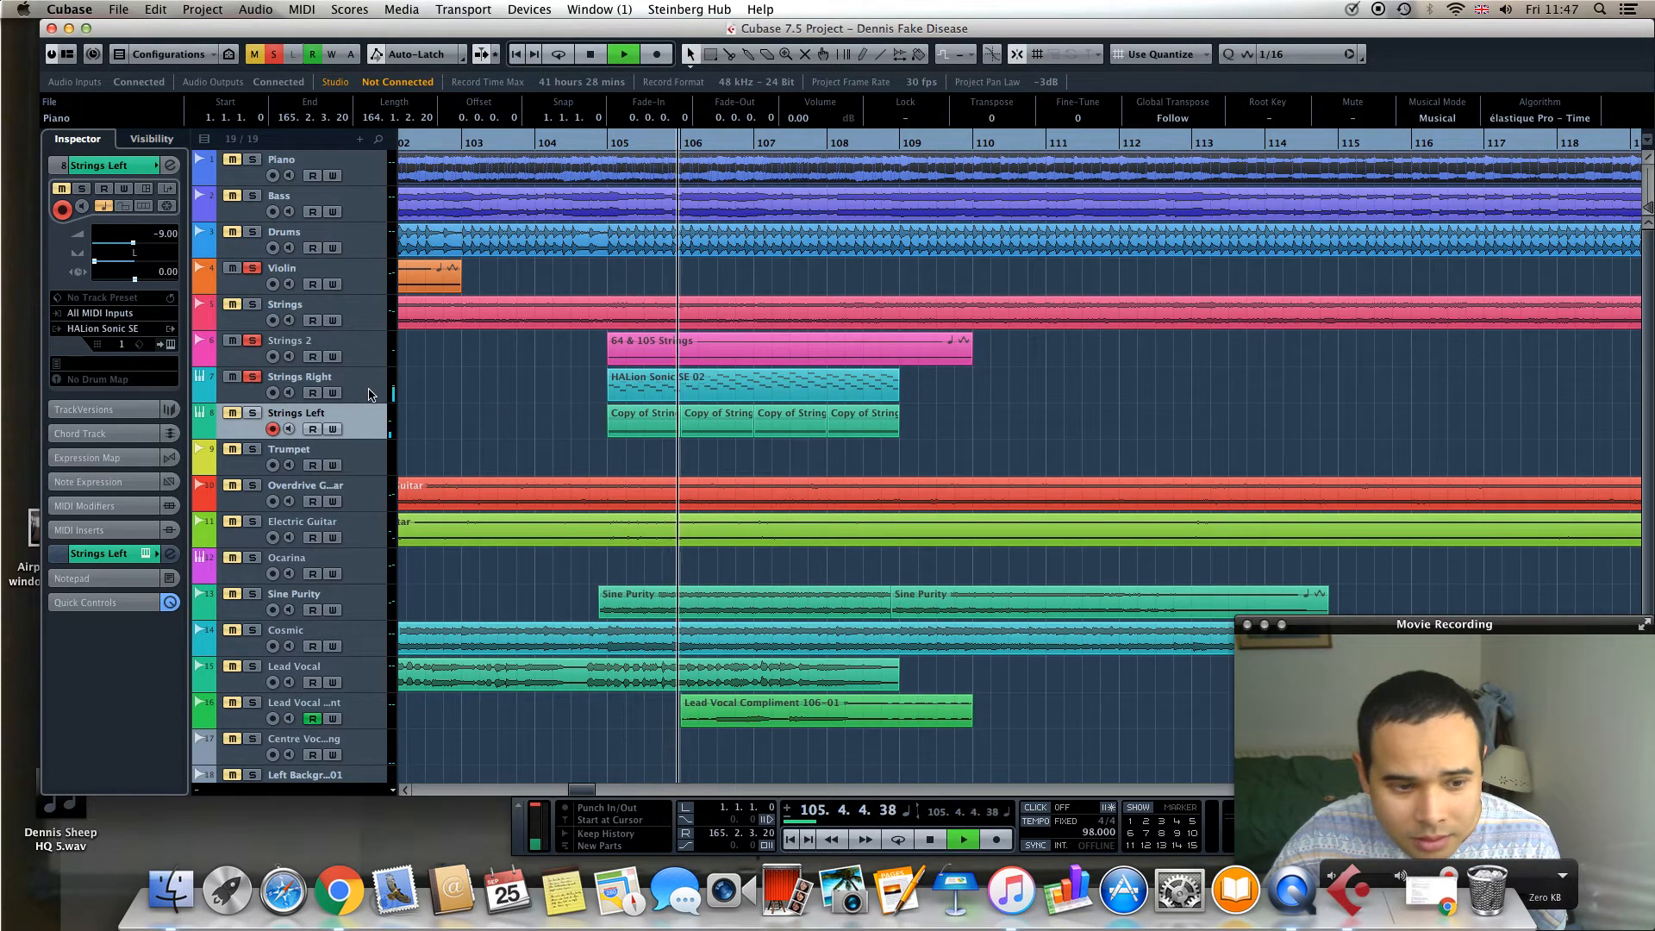
pyautogui.click(125, 554)
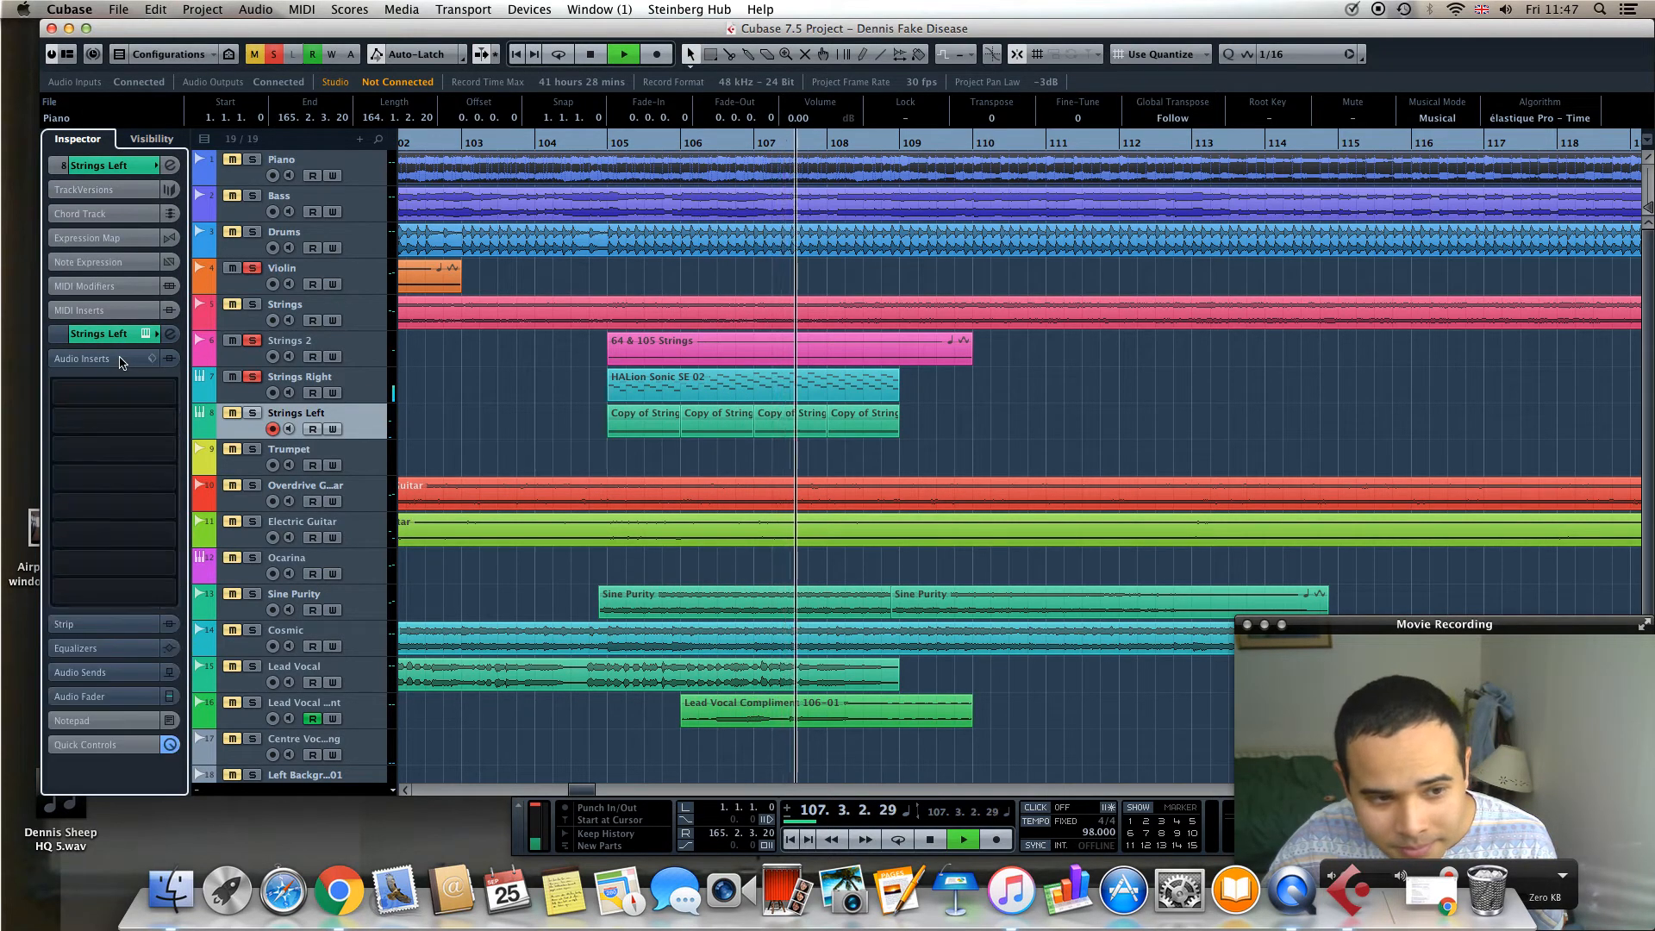
pyautogui.click(370, 384)
pyautogui.press('space')
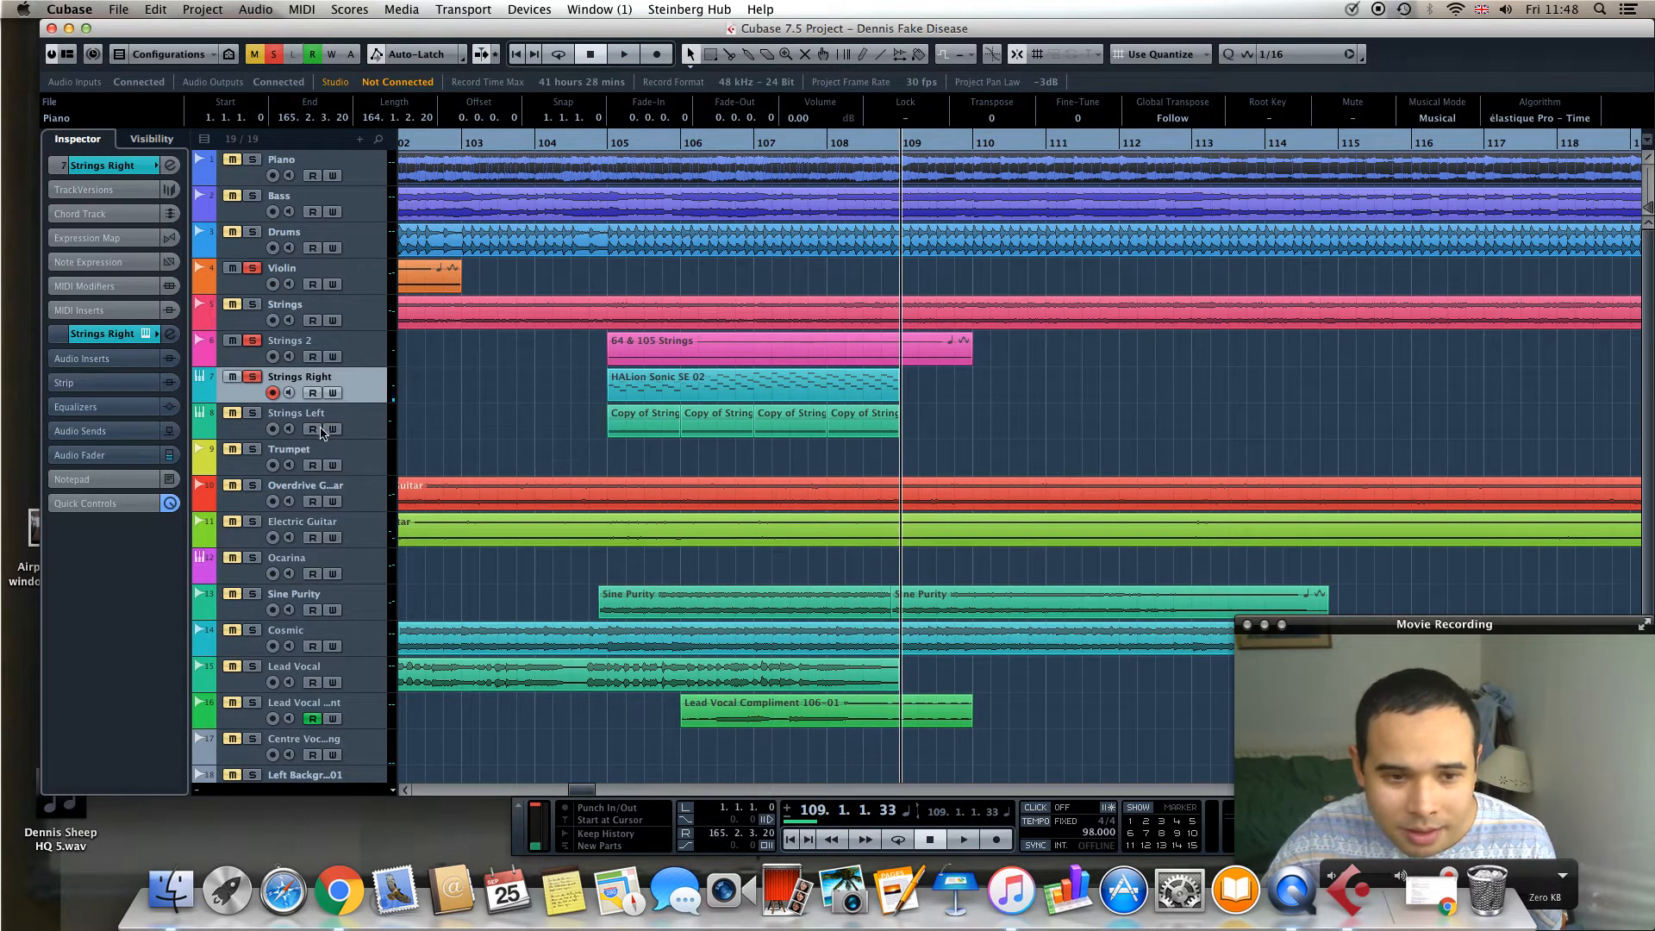
# Switch the solo from Strings Right to Strings Left and play again from bar 105
pyautogui.press('space')
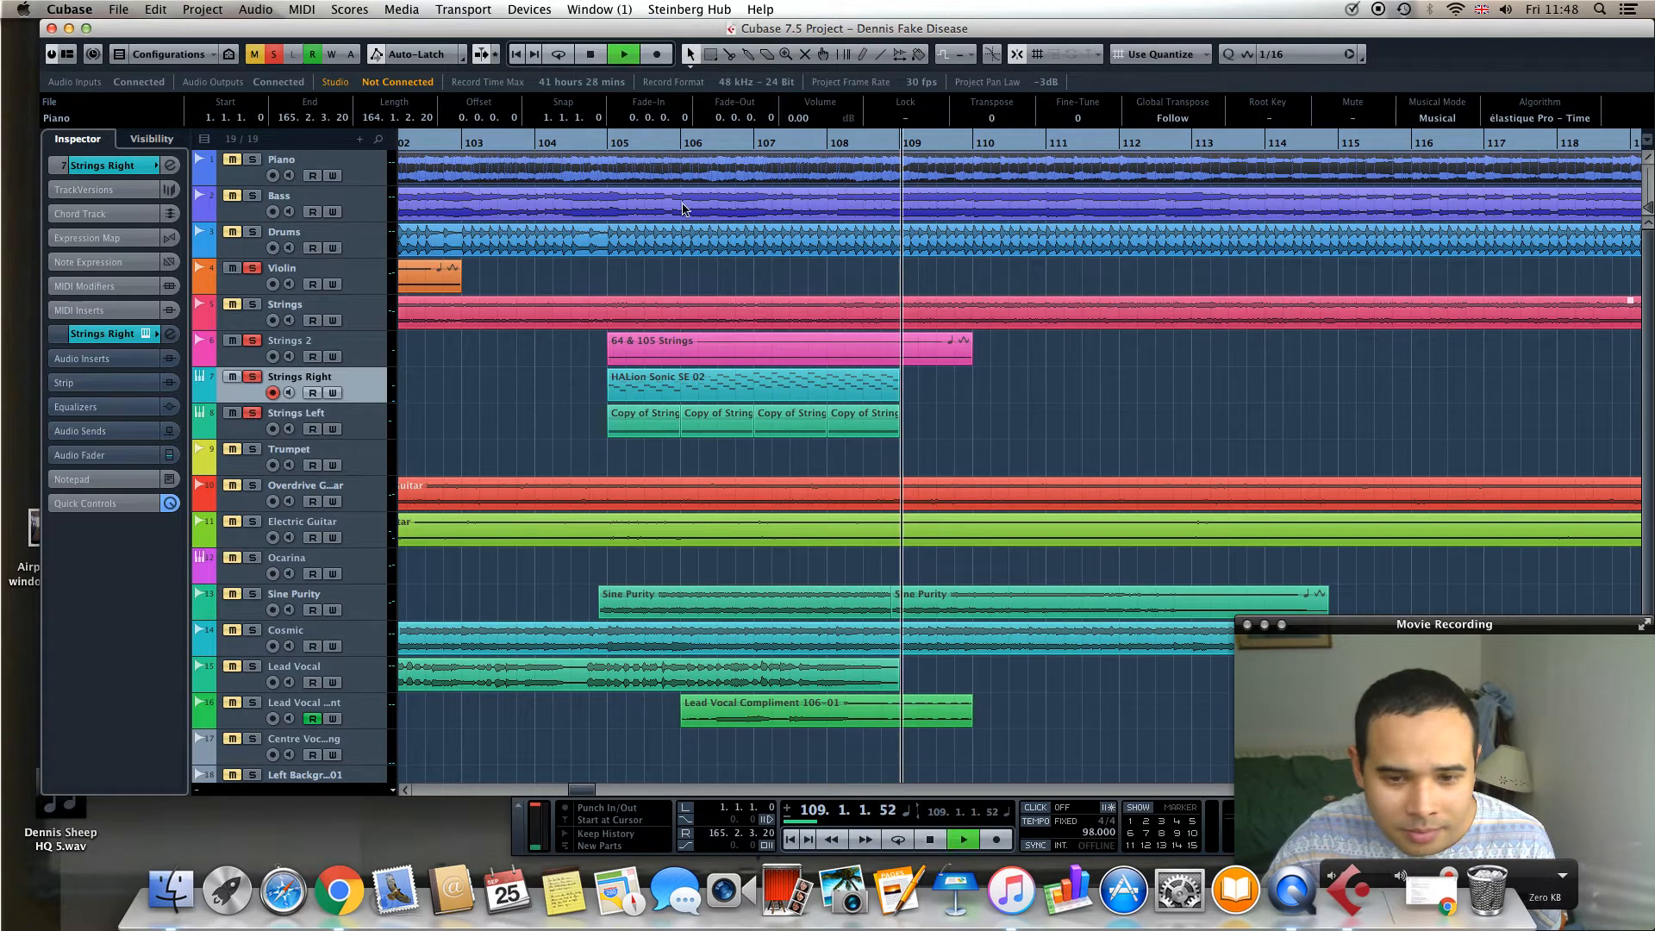
pyautogui.click(602, 146)
pyautogui.press('space')
pyautogui.click(253, 378)
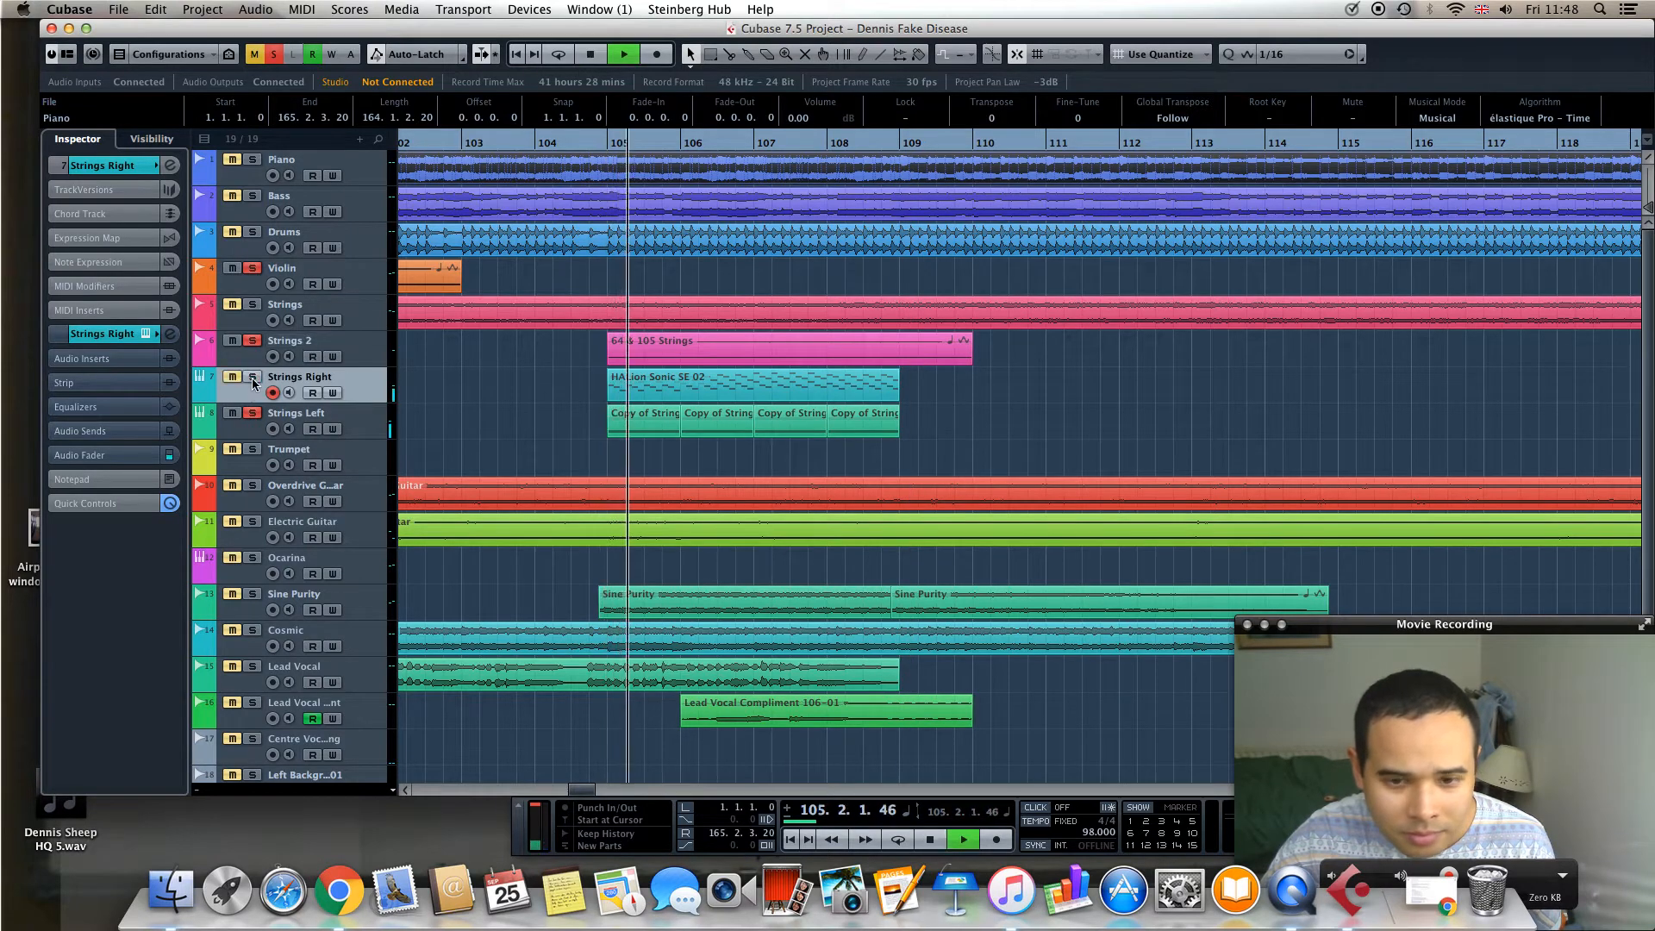
# Open the first Strings Left part in the Key Editor, stop playback, and arrange the window to show the notes of bar 105
pyautogui.doubleClick(630, 431)
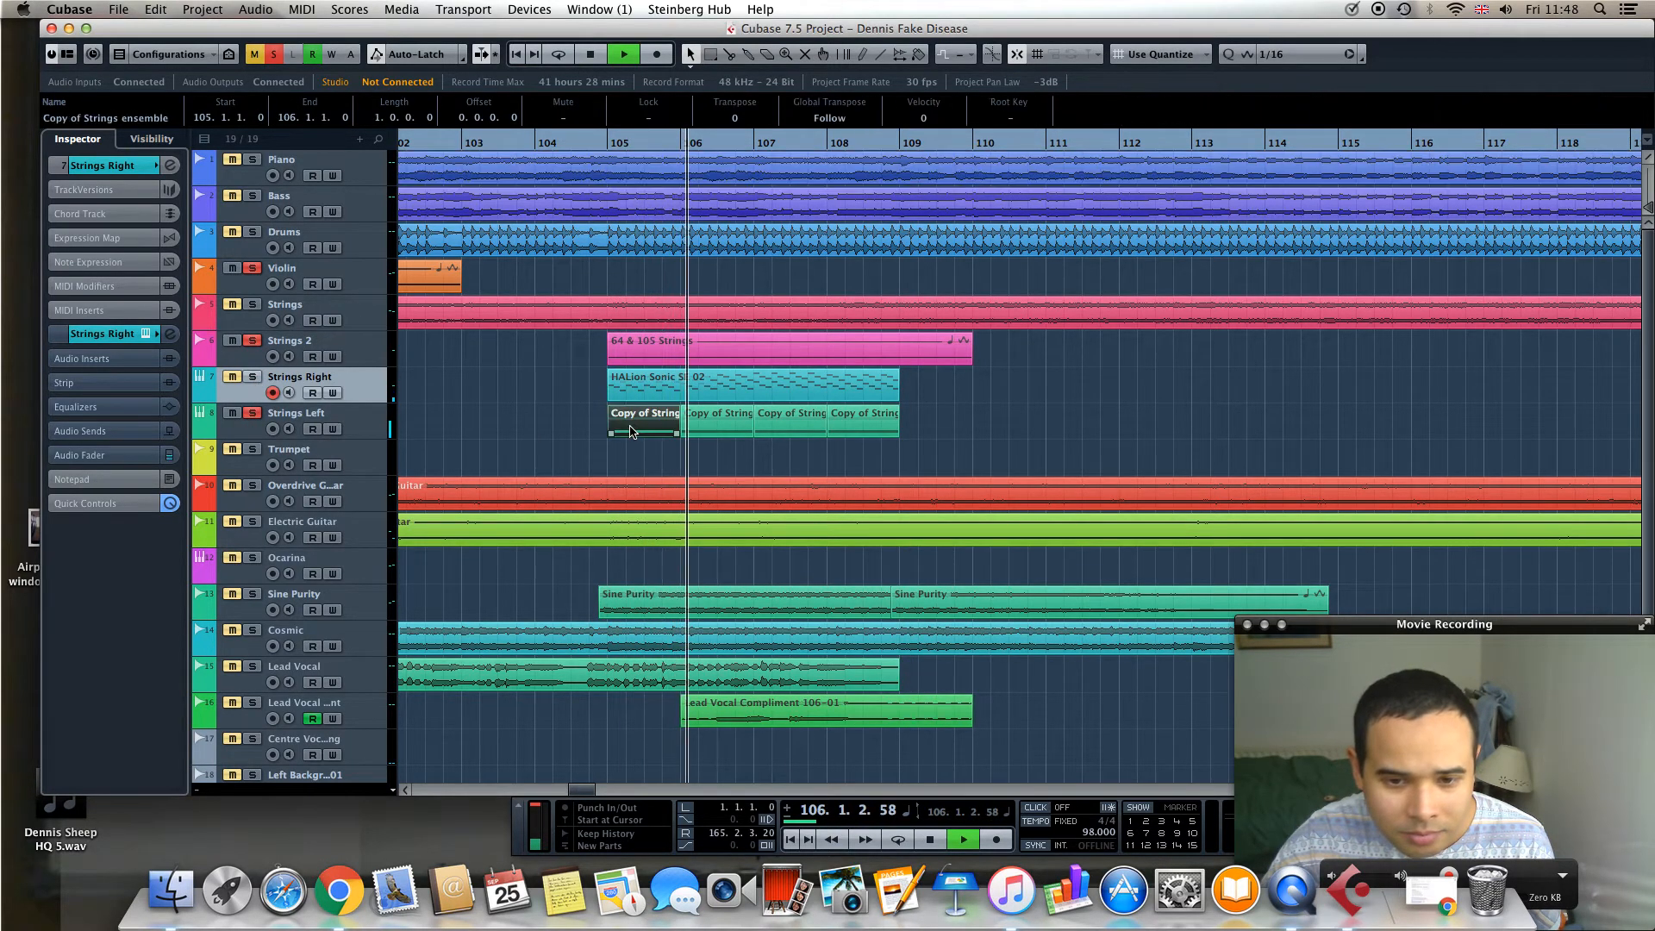
pyautogui.moveTo(738, 619); pyautogui.dragTo(651, 194)
pyautogui.press('space')
pyautogui.click(427, 275)
pyautogui.moveTo(427, 278); pyautogui.dragTo(259, 280)
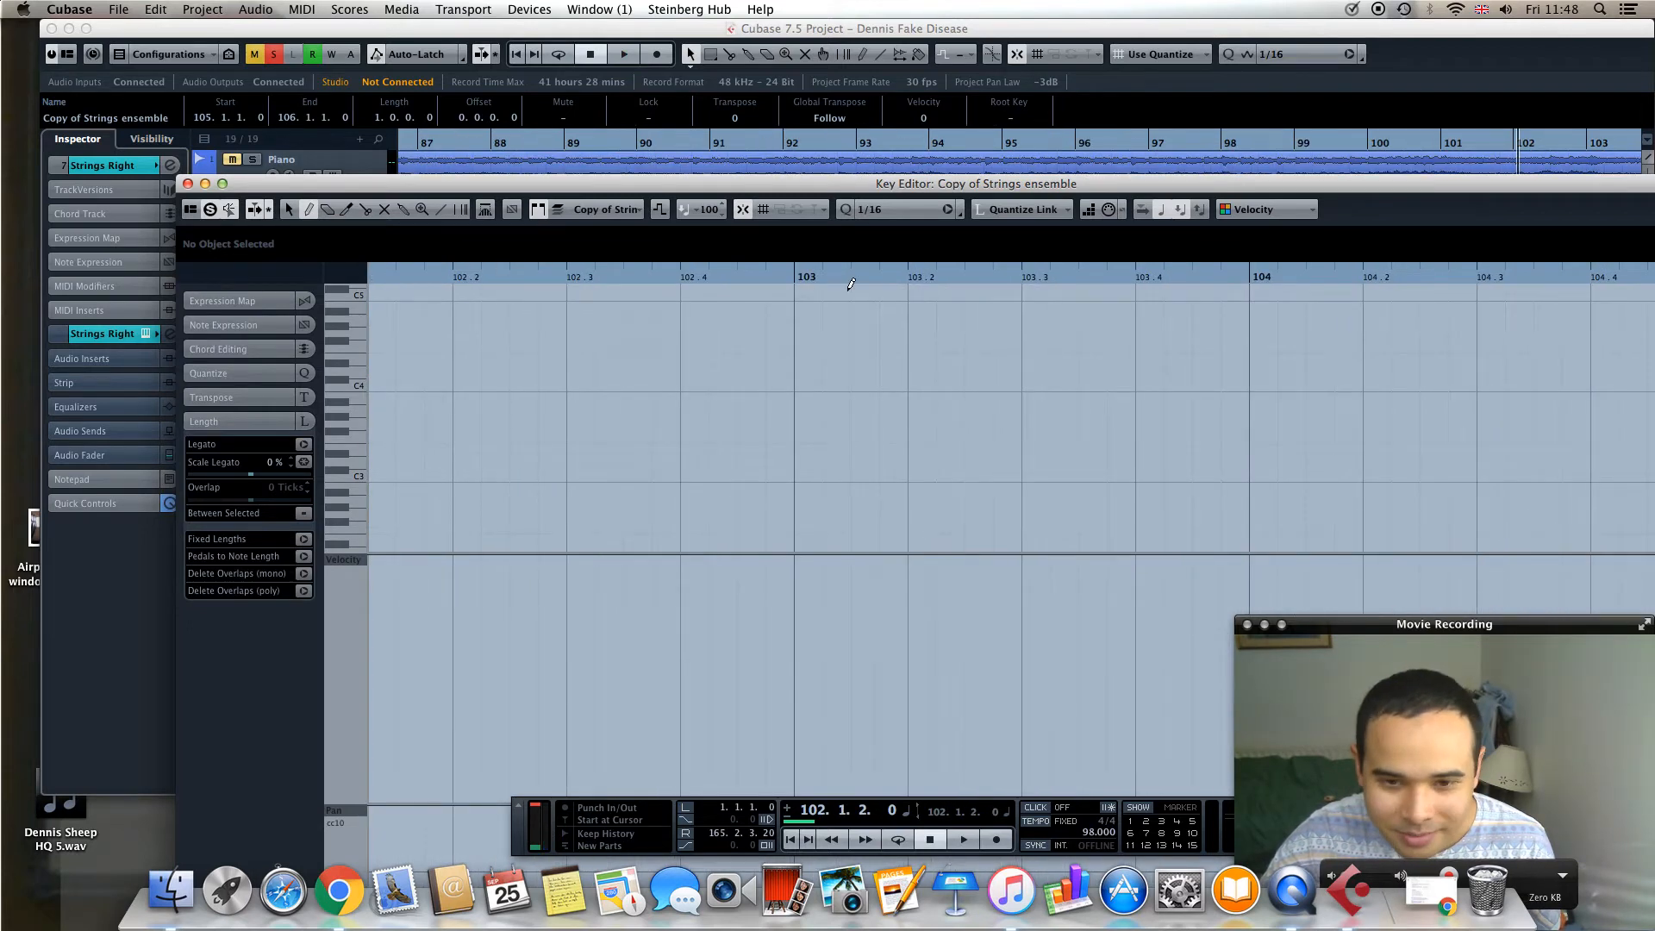
pyautogui.moveTo(1320, 273); pyautogui.dragTo(1653, 290)
pyautogui.moveTo(1437, 189); pyautogui.dragTo(1272, 154)
pyautogui.click(1548, 240)
pyautogui.moveTo(1541, 241); pyautogui.dragTo(1208, 246)
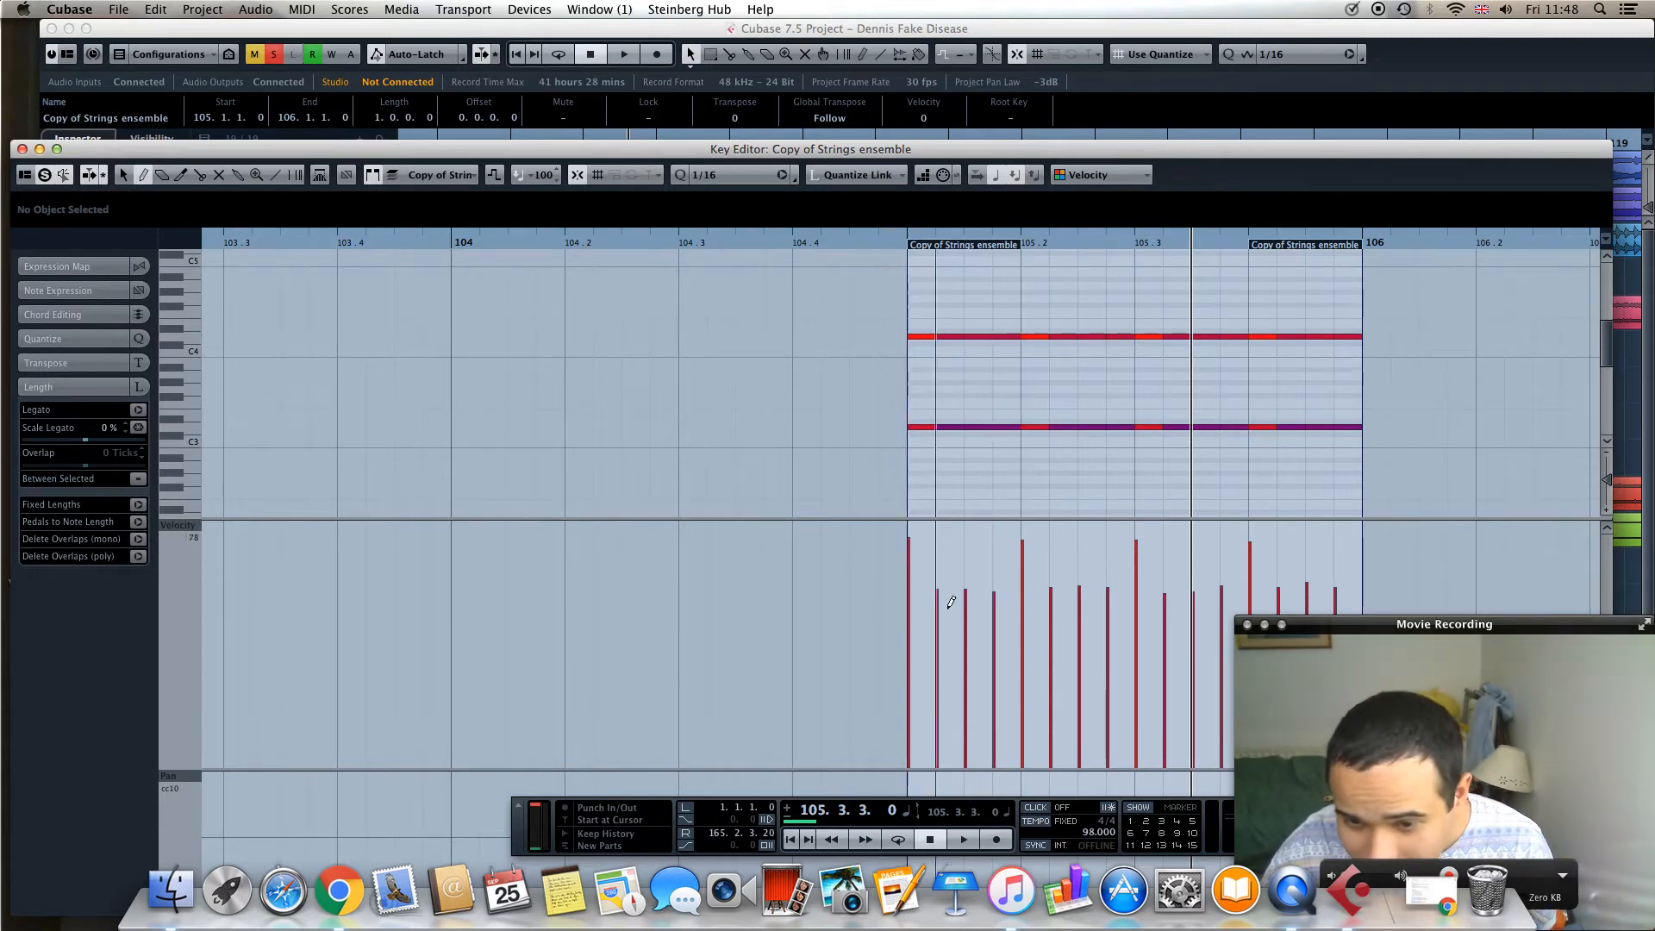
# Play the Copy of Strings ensemble part from the start of bar 105, stop, and close the Key Editor
pyautogui.click(911, 245)
pyautogui.press('space')
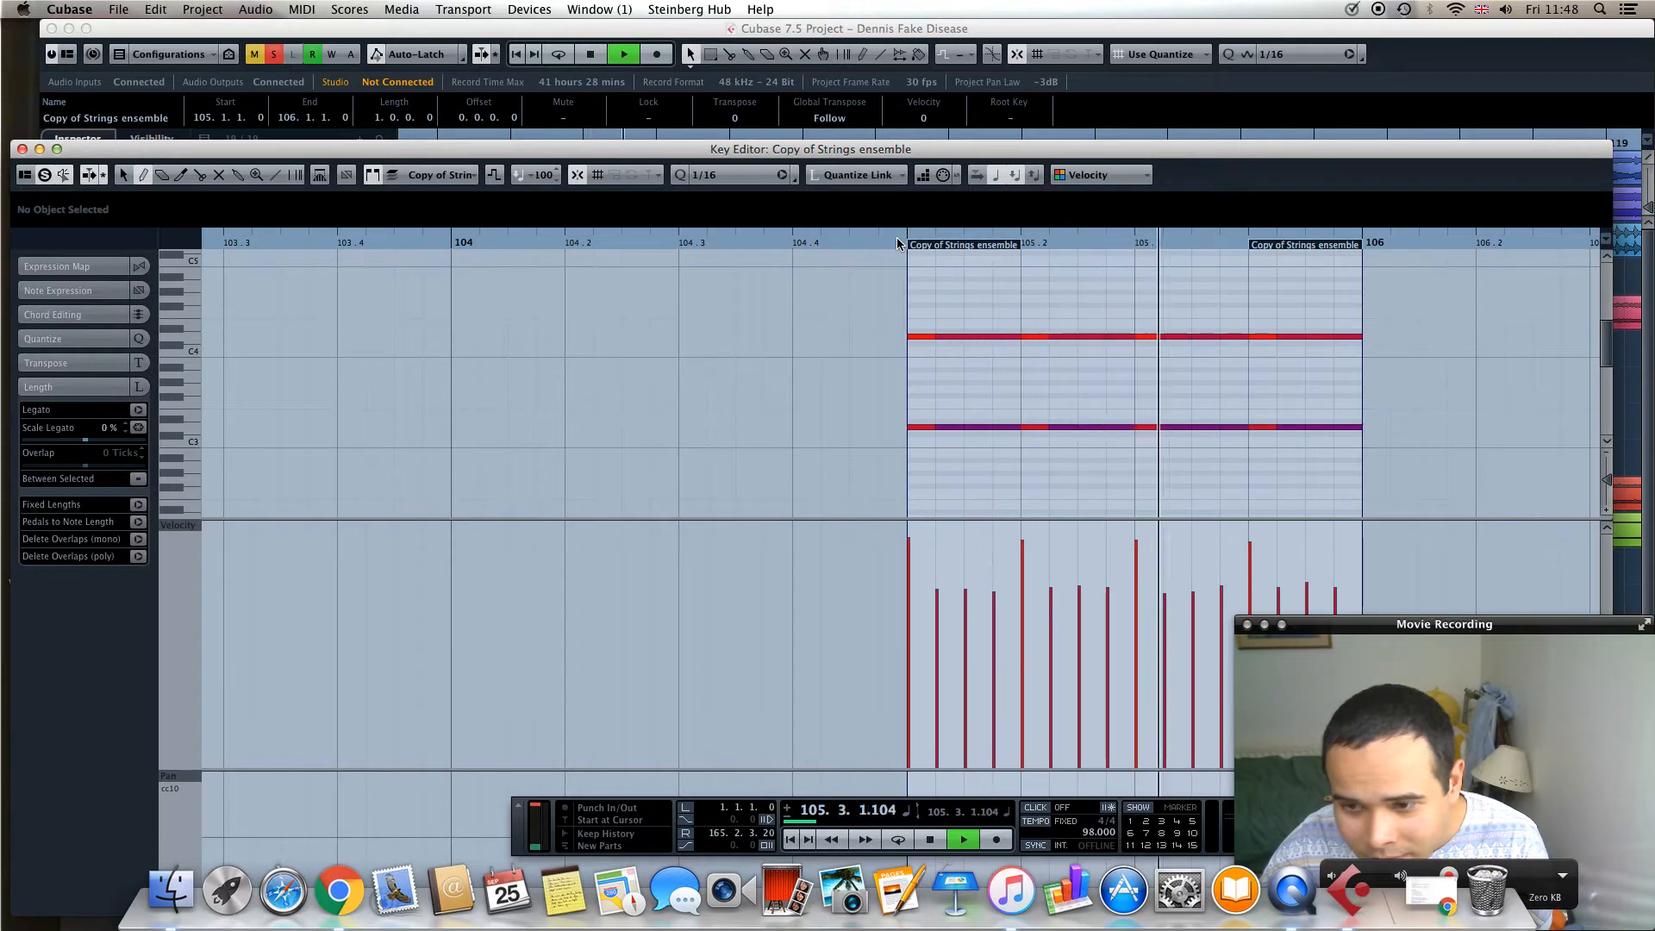
pyautogui.press('space')
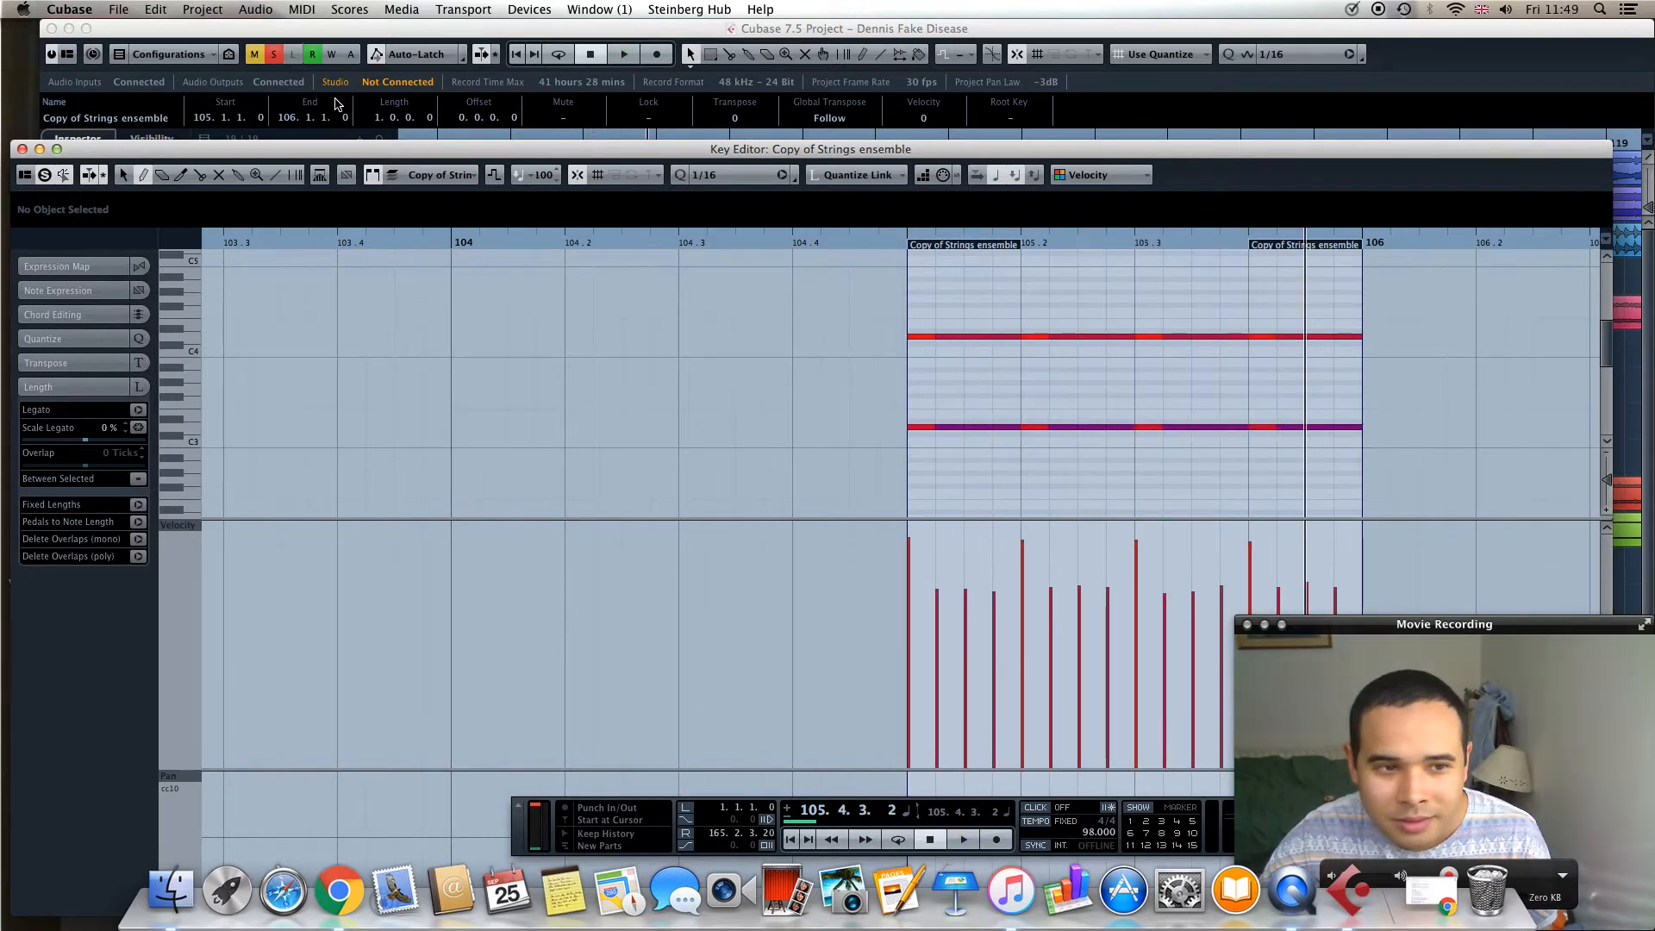
pyautogui.moveTo(271, 156); pyautogui.dragTo(337, 138)
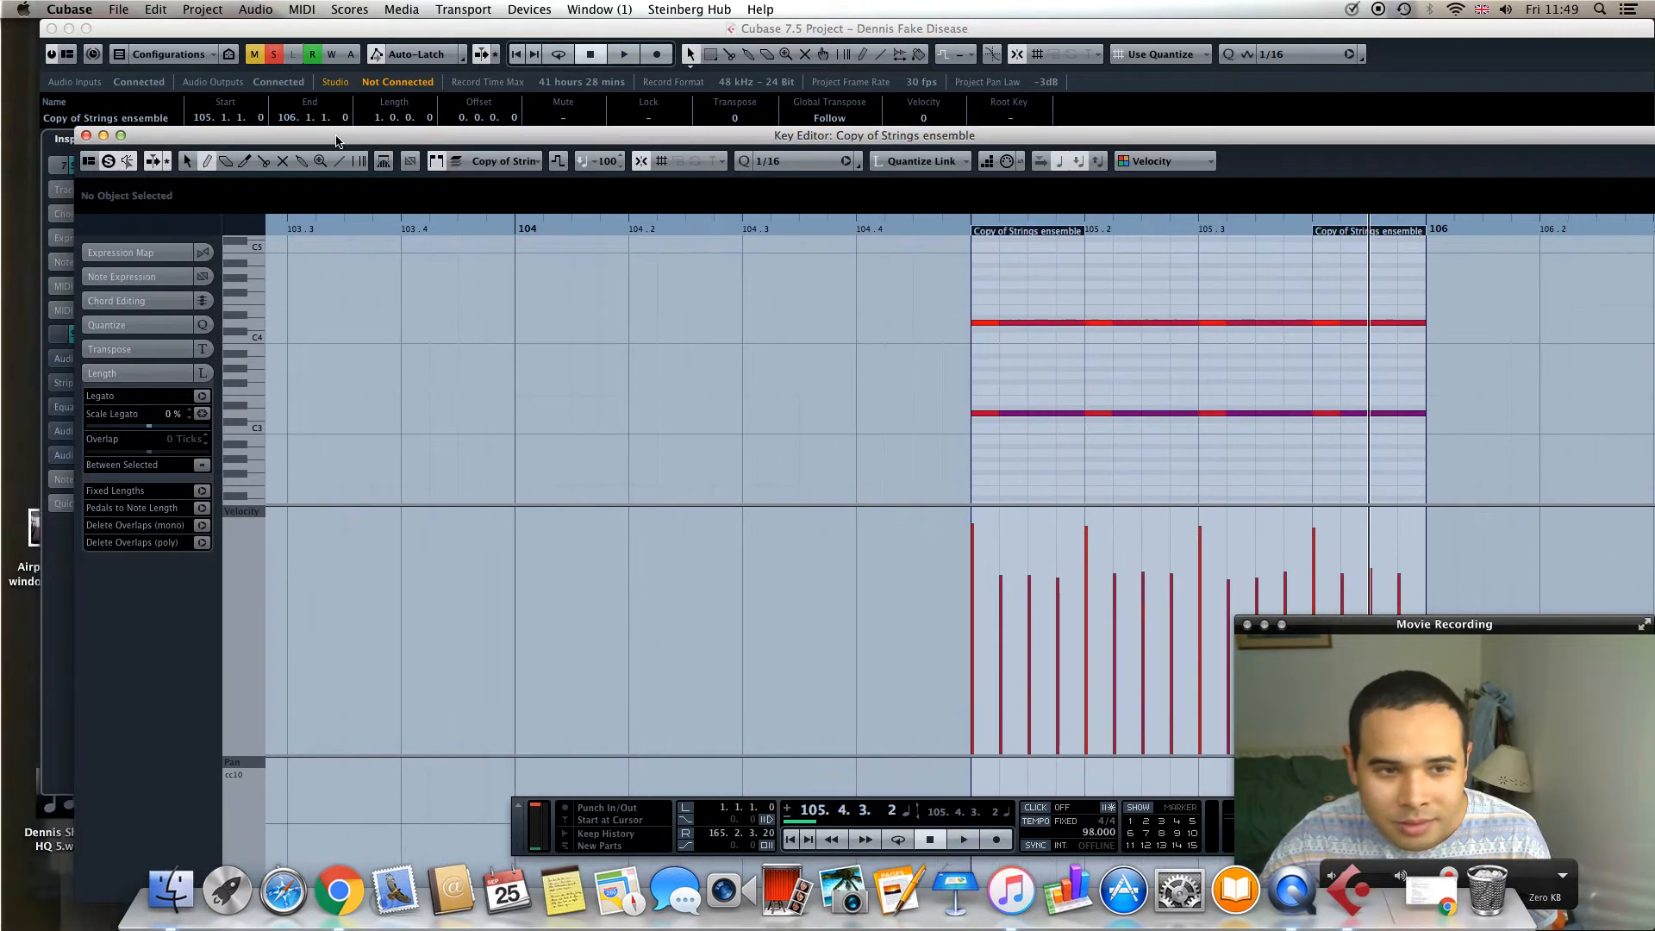
pyautogui.click(86, 136)
# Solo Strings Right again alongside Strings Left and play both from bar 105 to bar 107
pyautogui.click(253, 378)
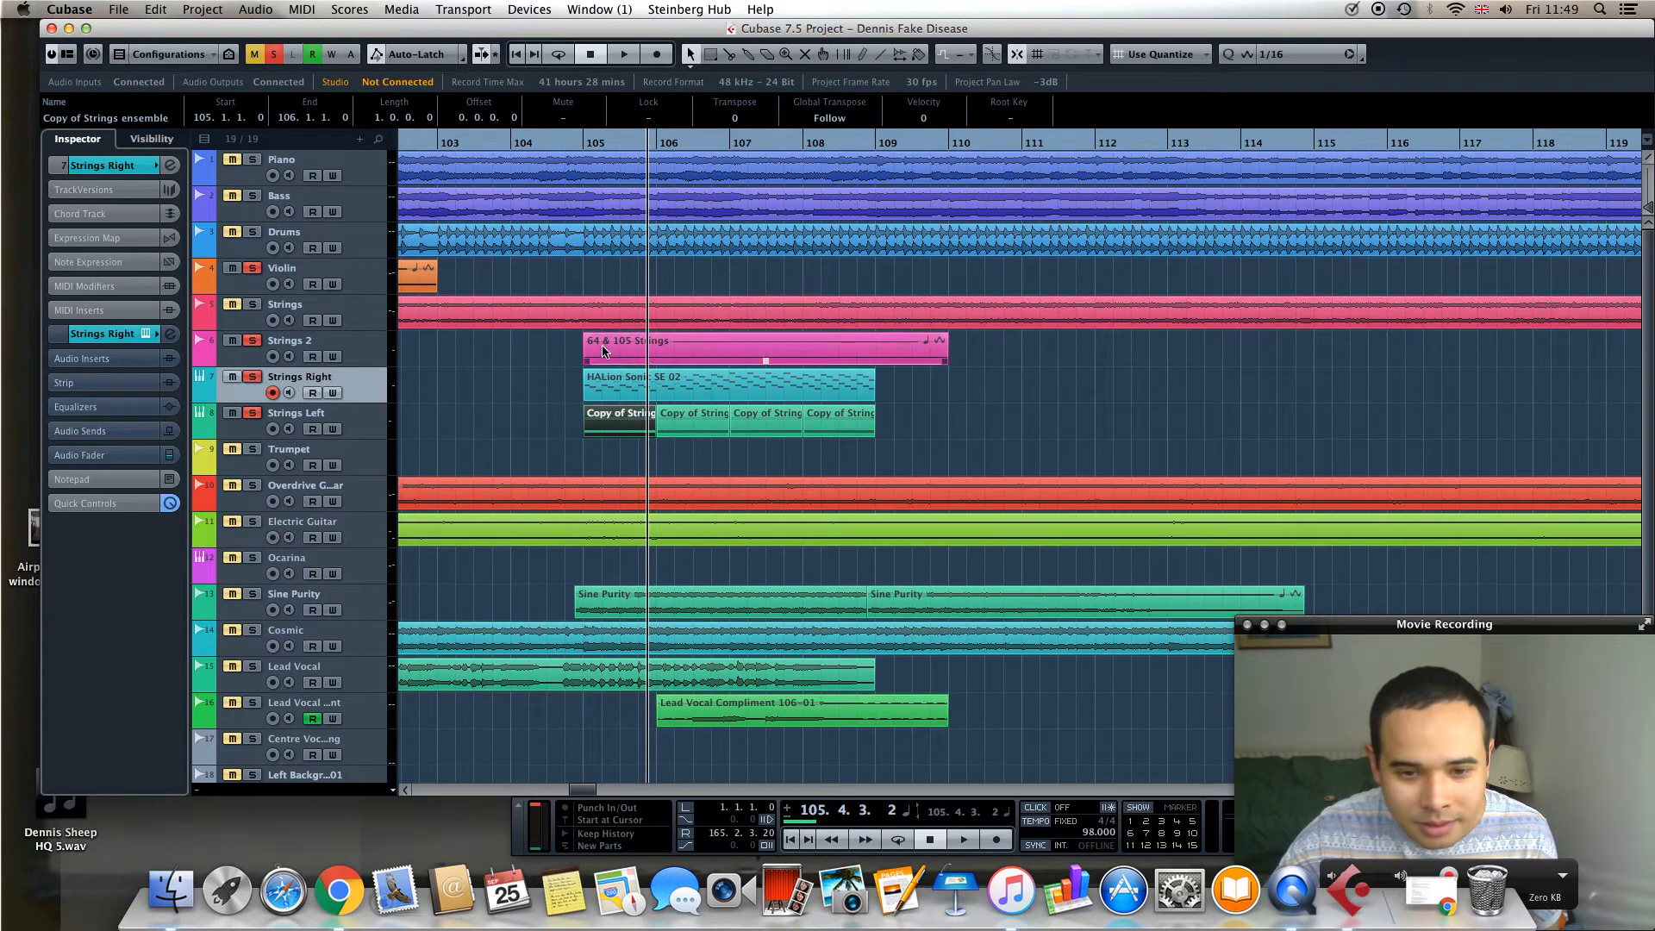
pyautogui.click(583, 150)
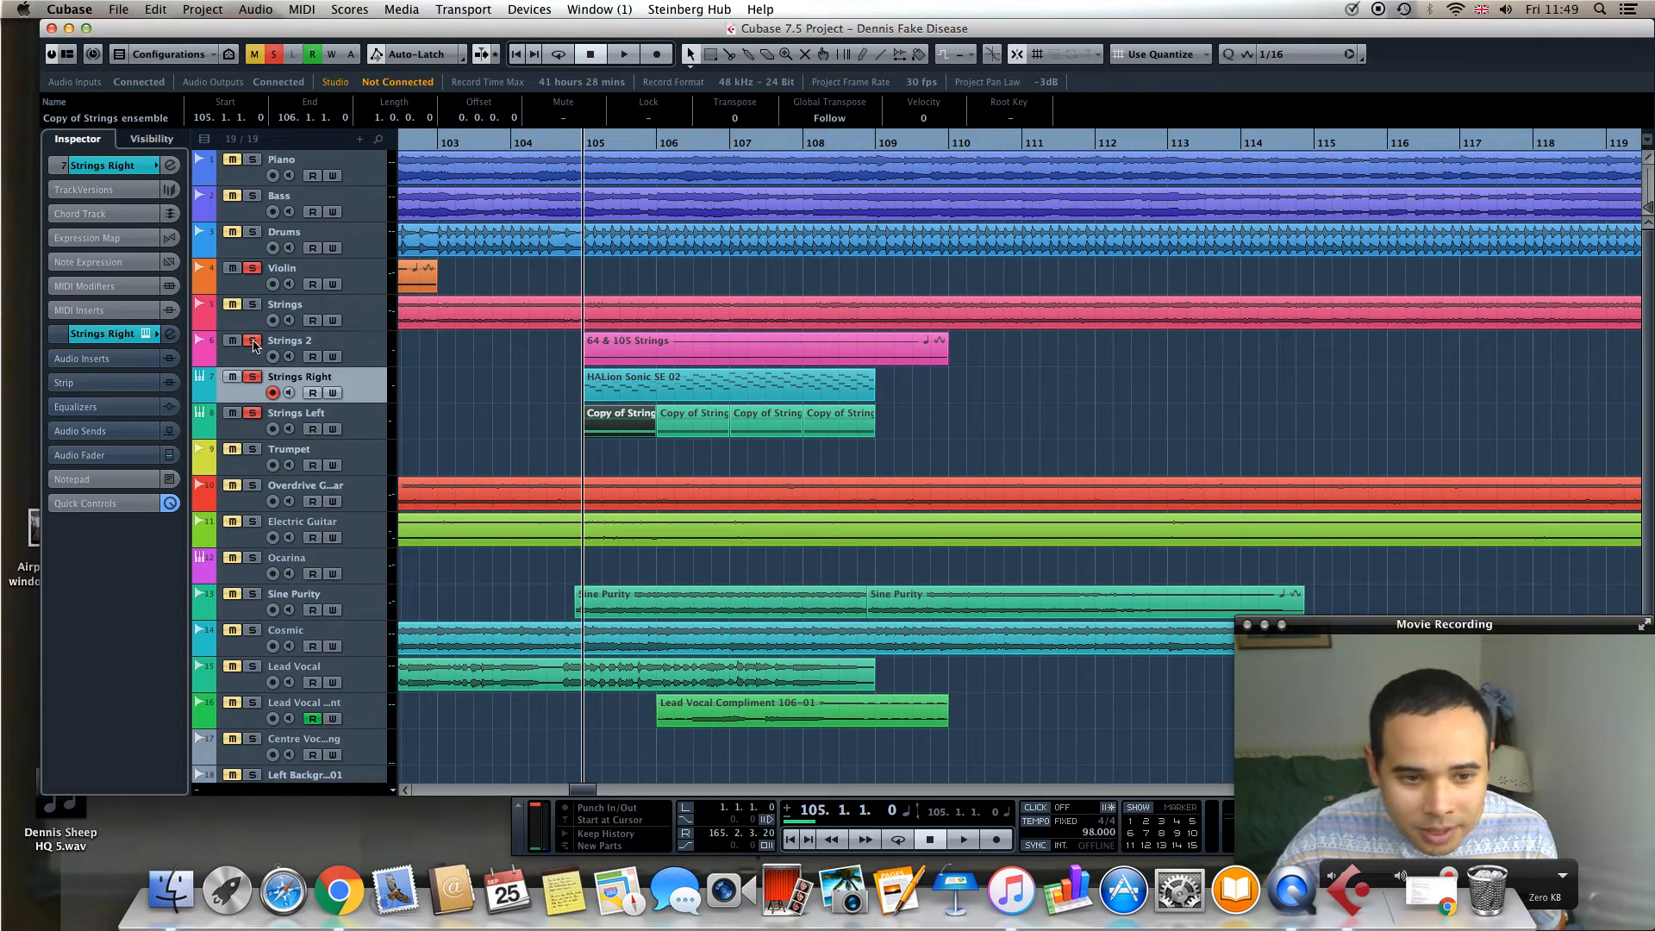
pyautogui.press('space')
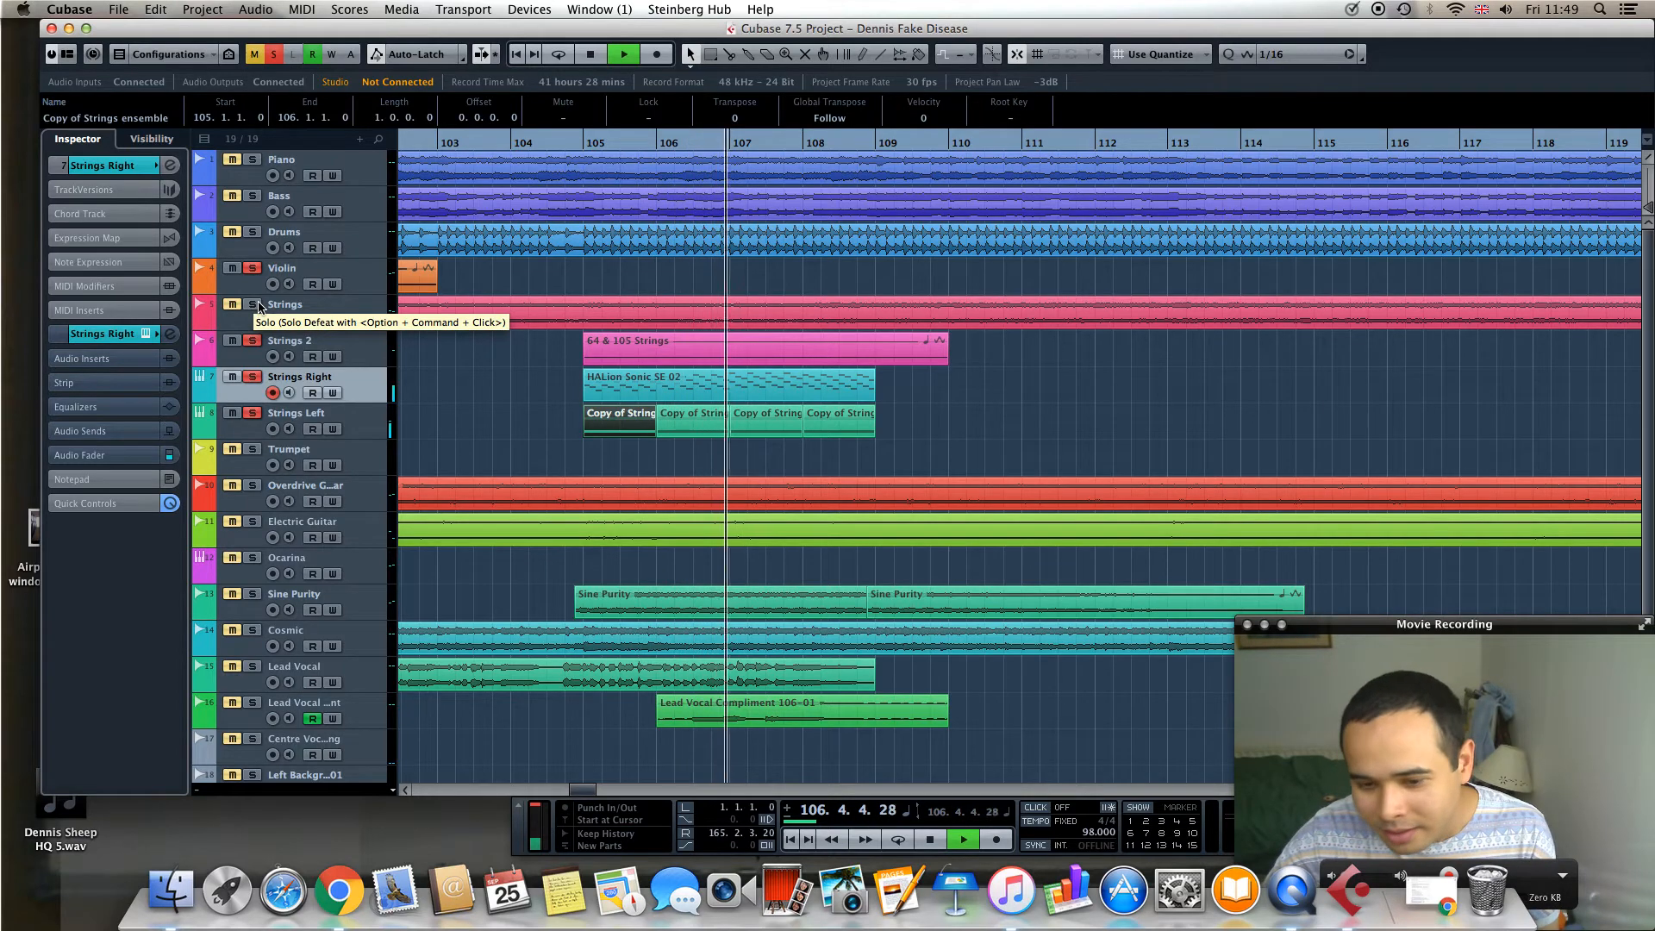
pyautogui.press('space')
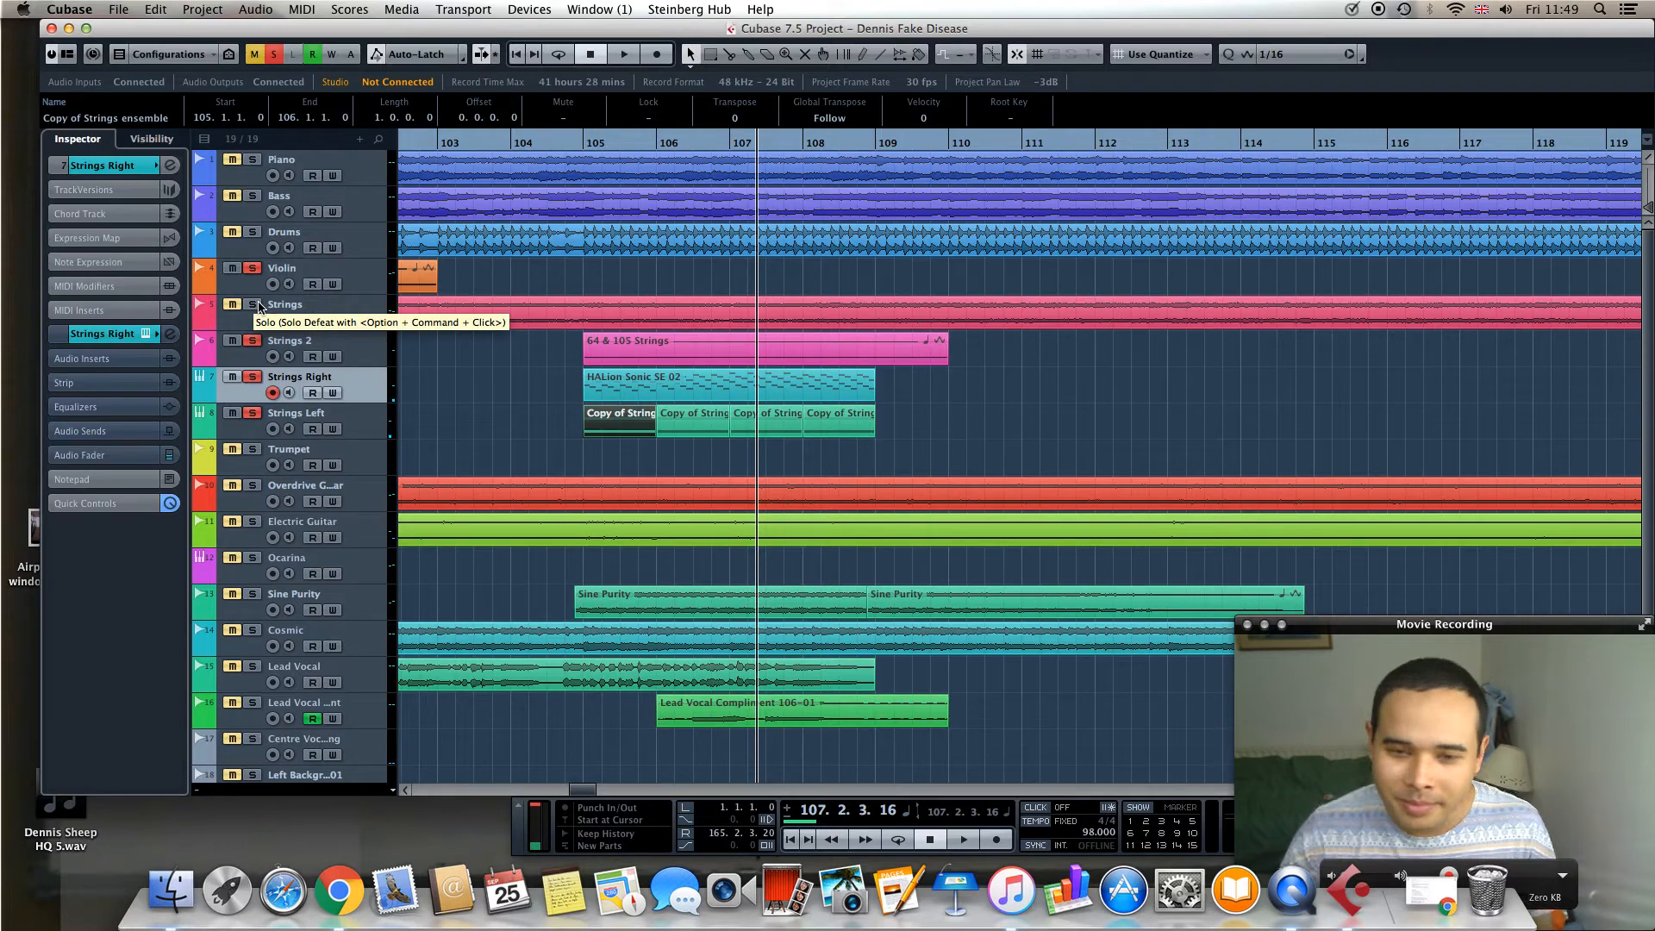
# Return the playhead to just before bar 105, view the HALion Sonic SE 02 part's notes in the Key Editor, and close it
pyautogui.click(579, 144)
pyautogui.doubleClick(671, 375)
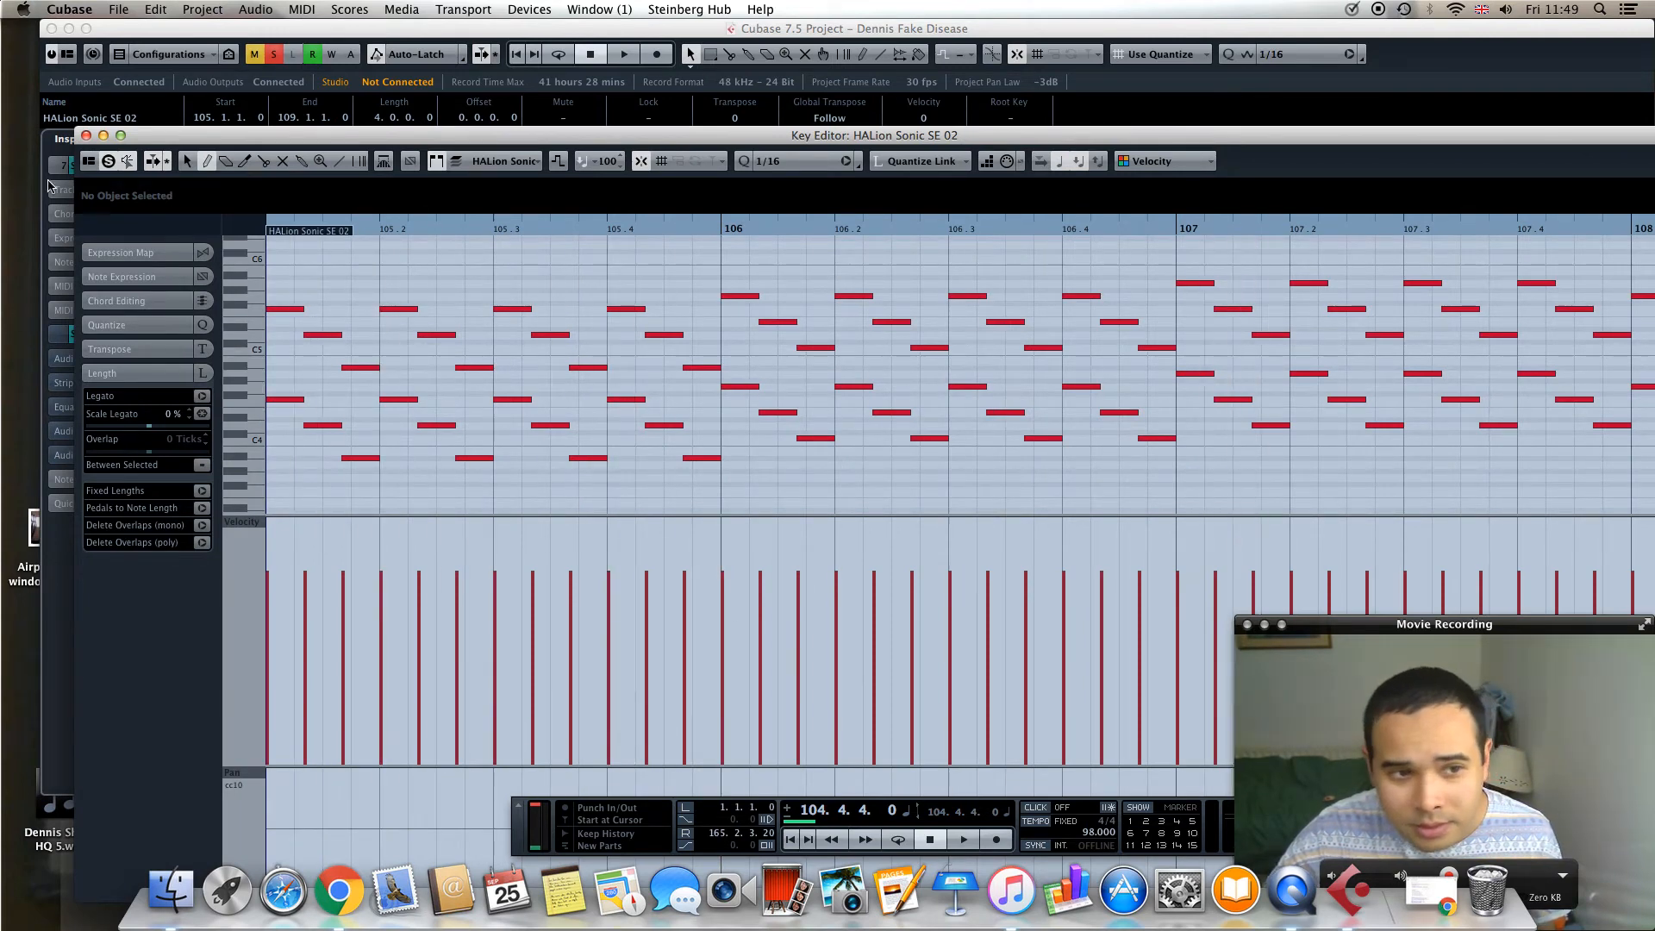
pyautogui.click(87, 136)
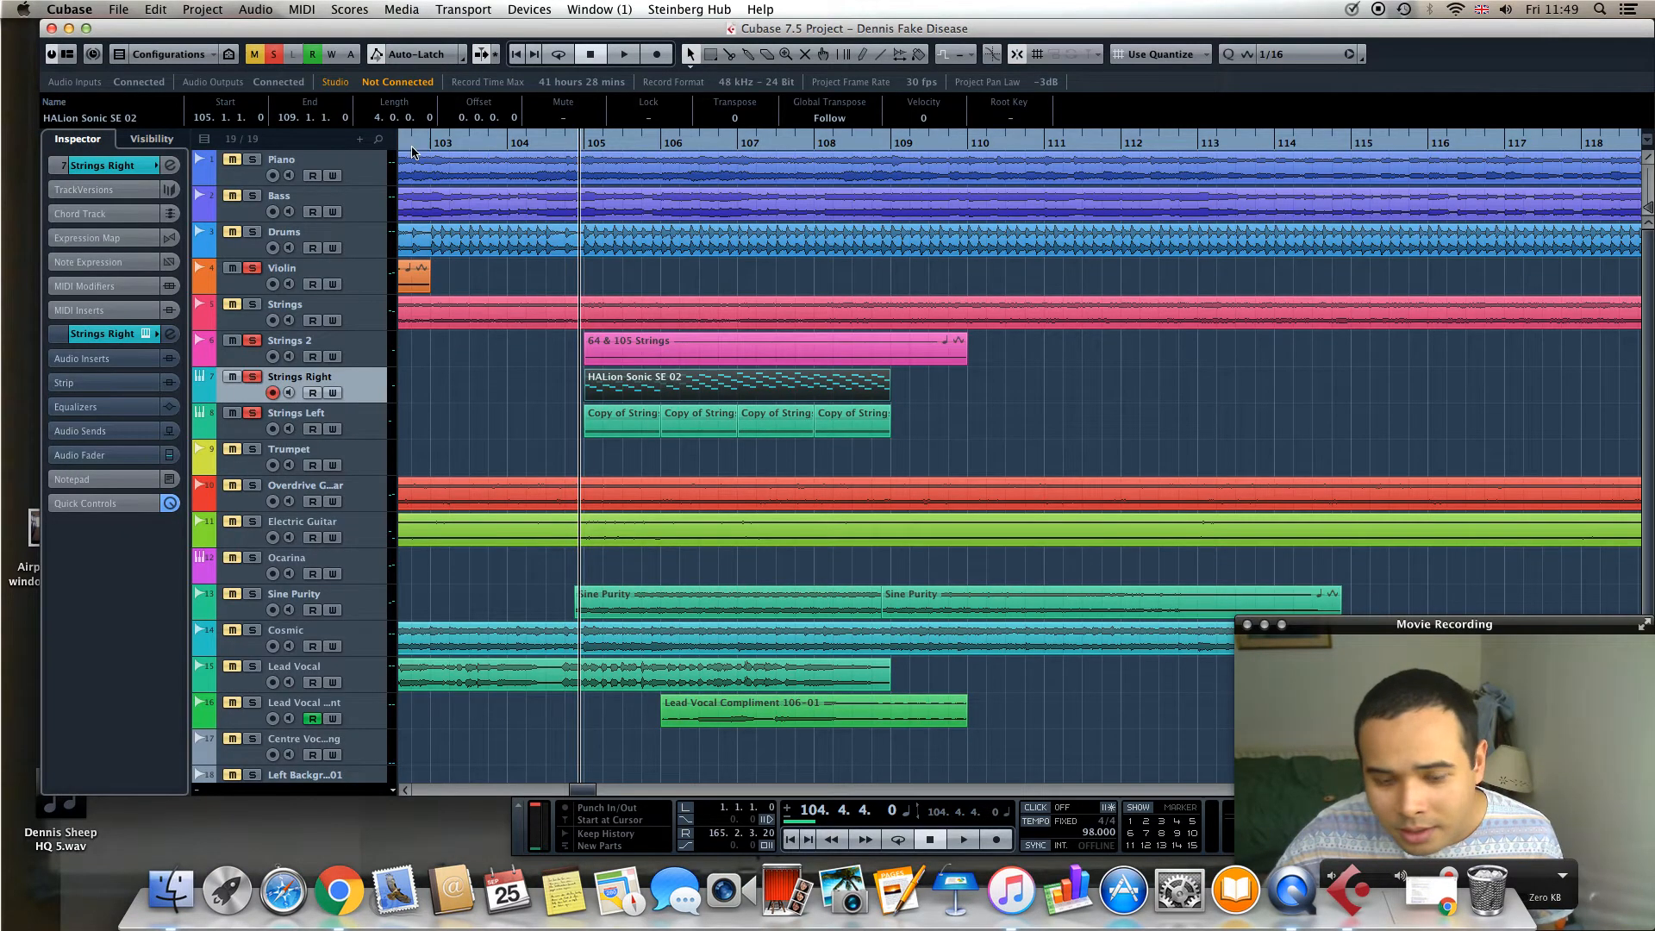
# Reopen the HALion Sonic SE 02 part in the Key Editor and view the Quantize Panel and quantize presets, keeping 1/16
pyautogui.doubleClick(703, 388)
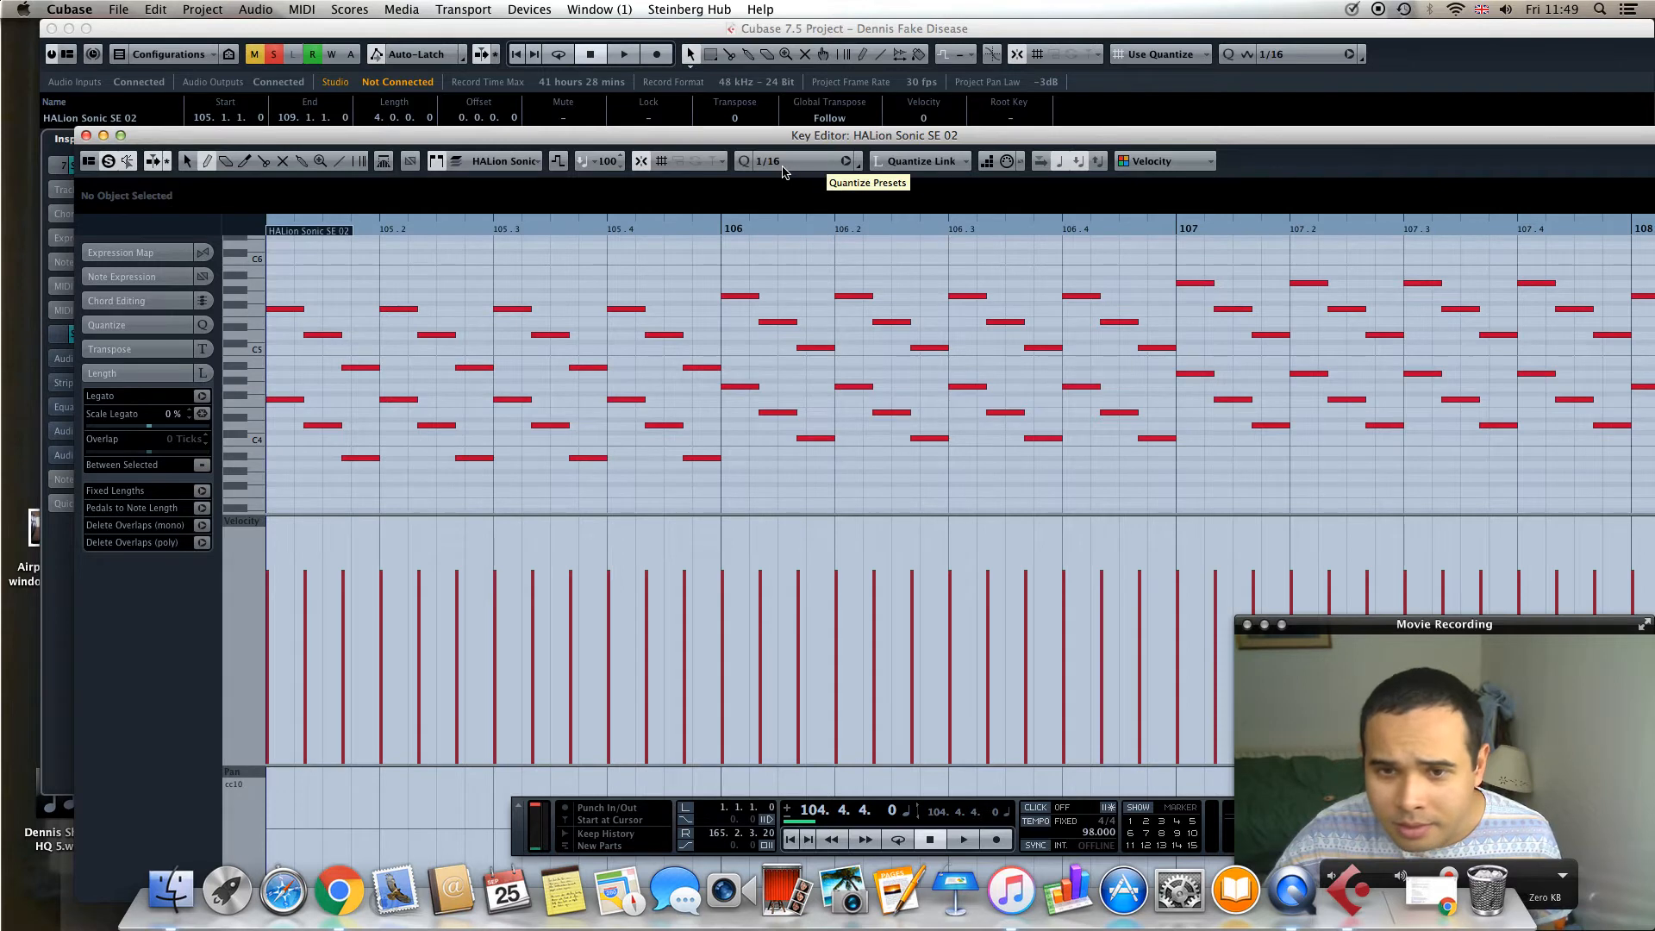
pyautogui.click(858, 166)
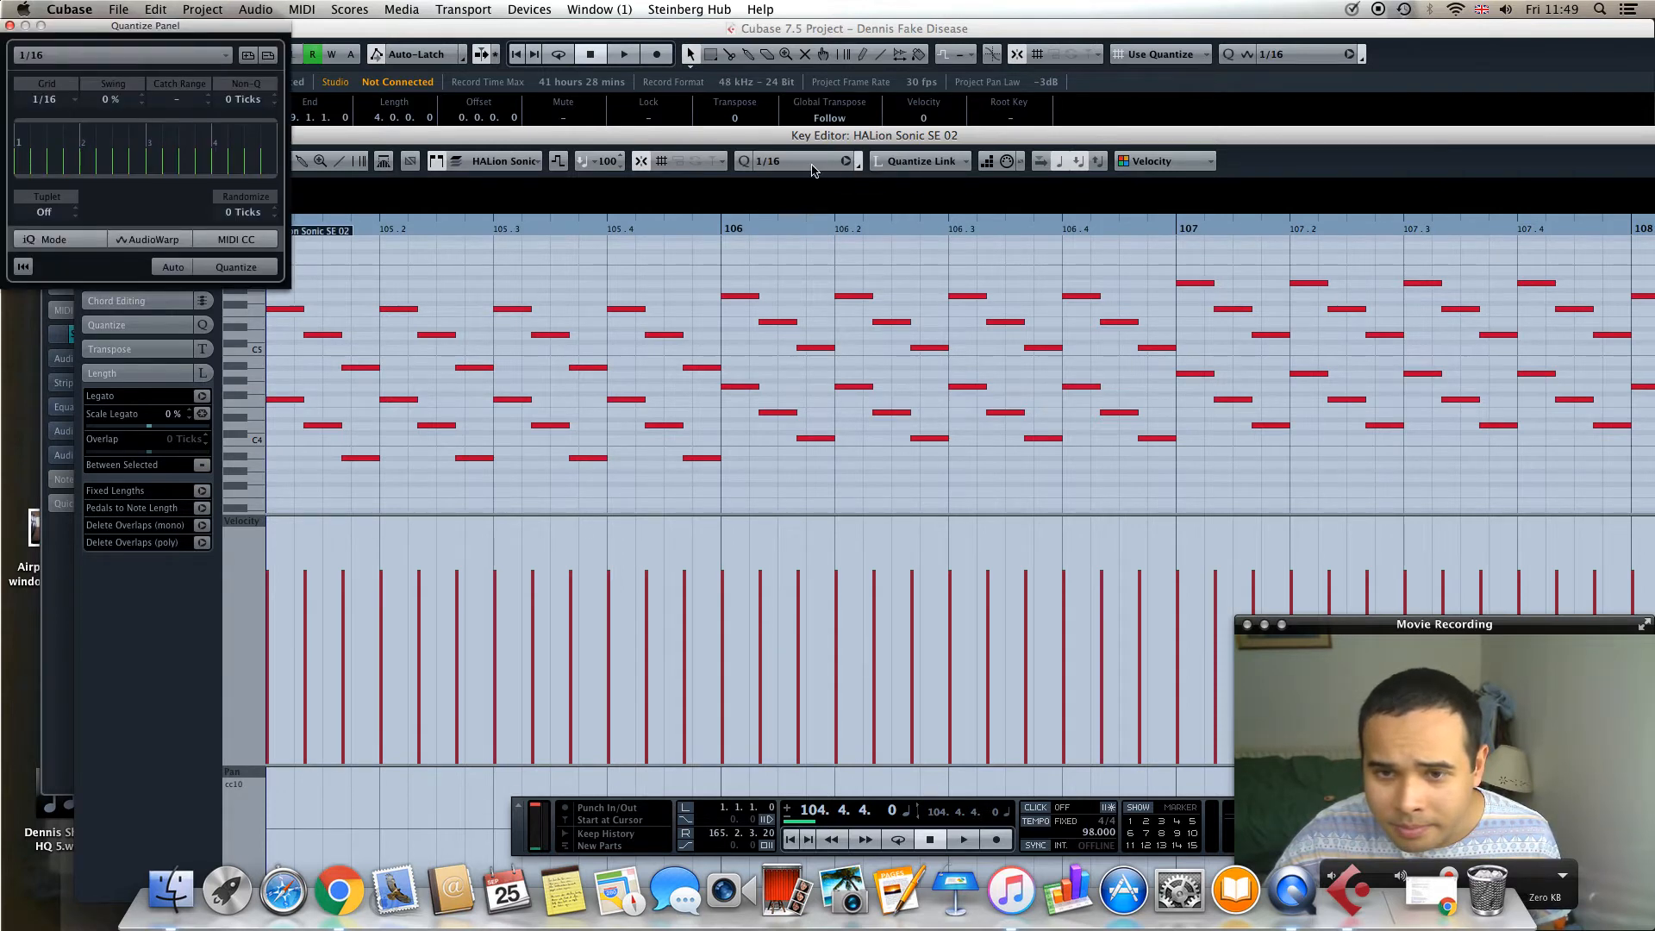
pyautogui.click(775, 163)
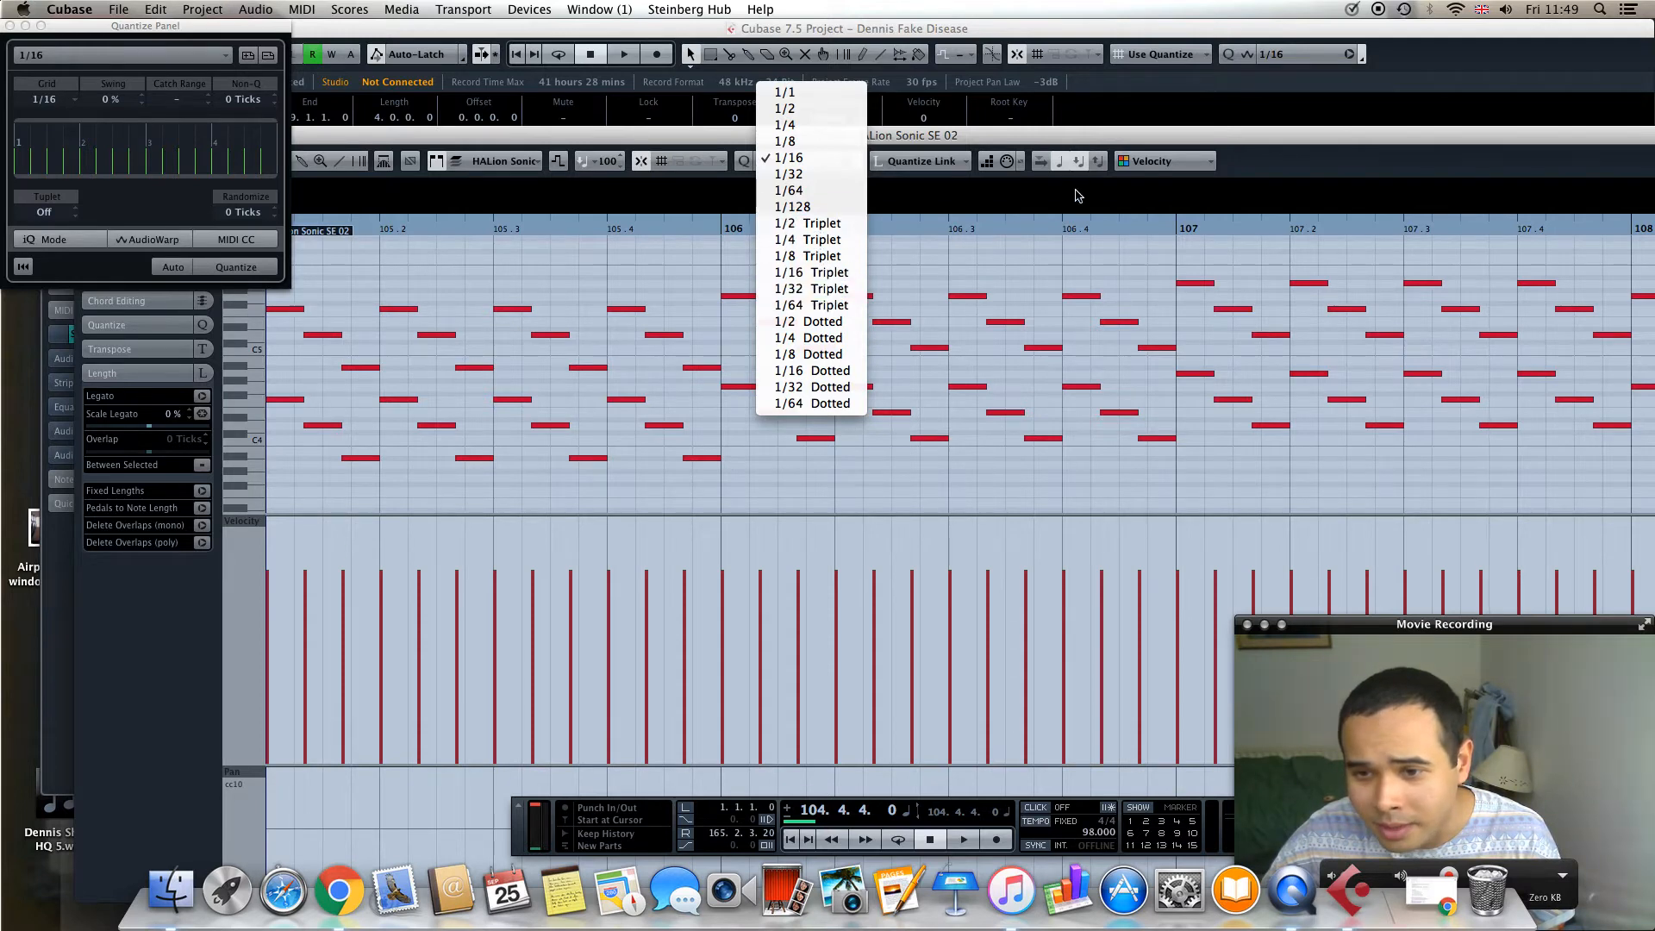
pyautogui.click(1111, 138)
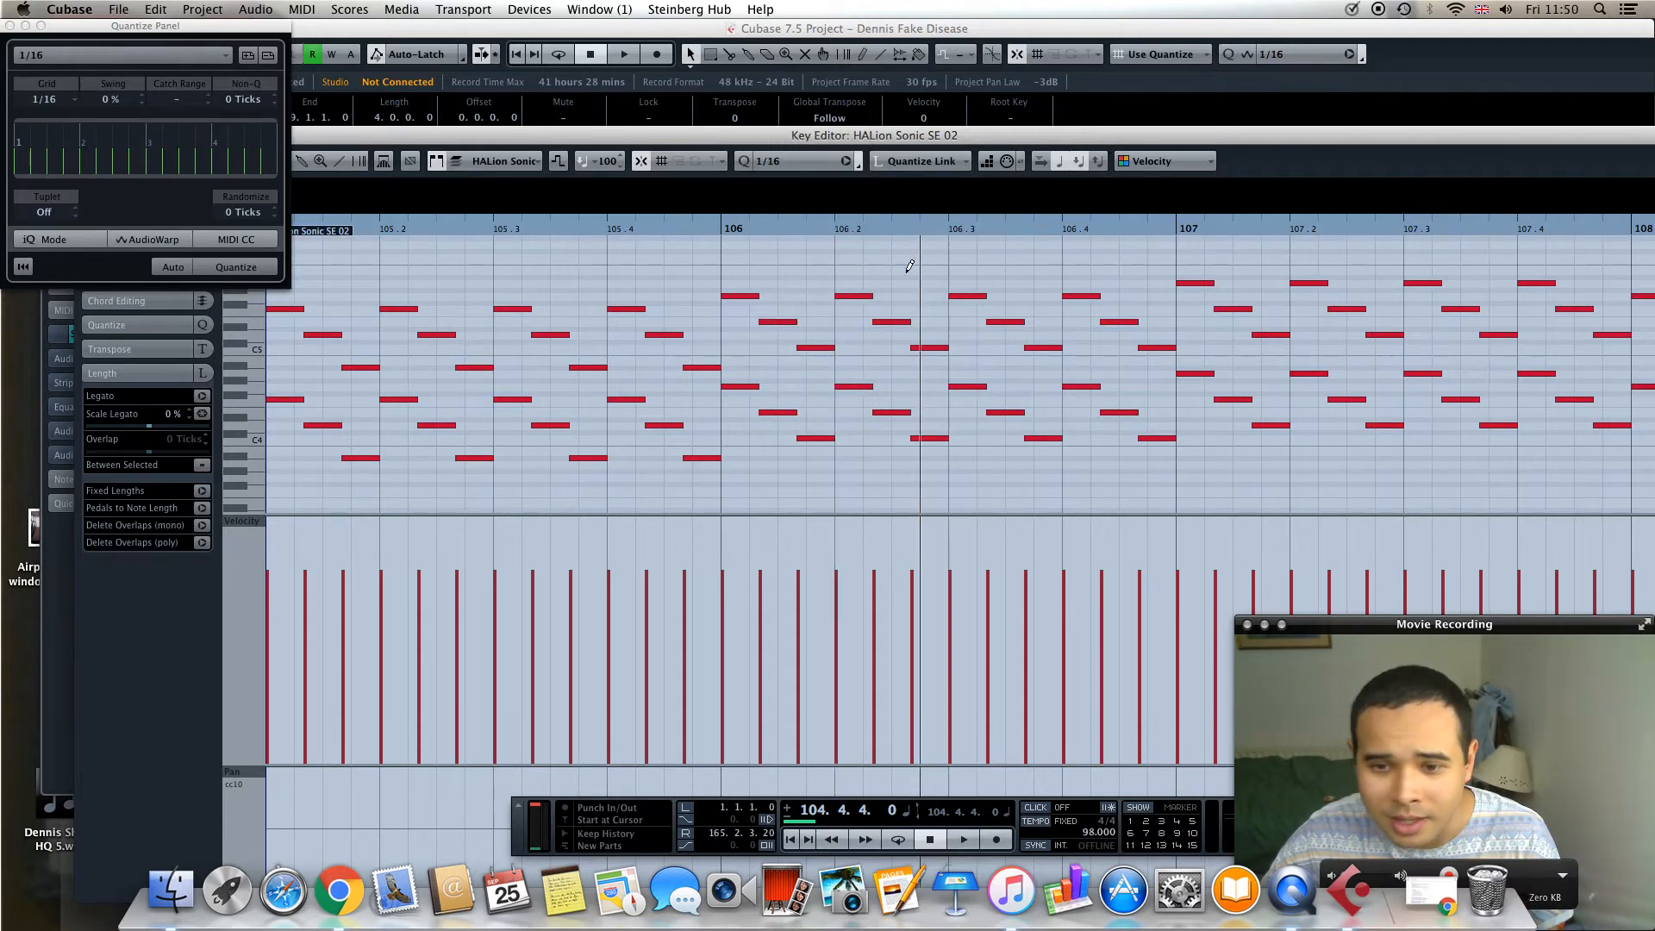
# Move the Key Editor and Quantize Panel off the project view and close both windows
pyautogui.moveTo(998, 140); pyautogui.dragTo(1129, 166)
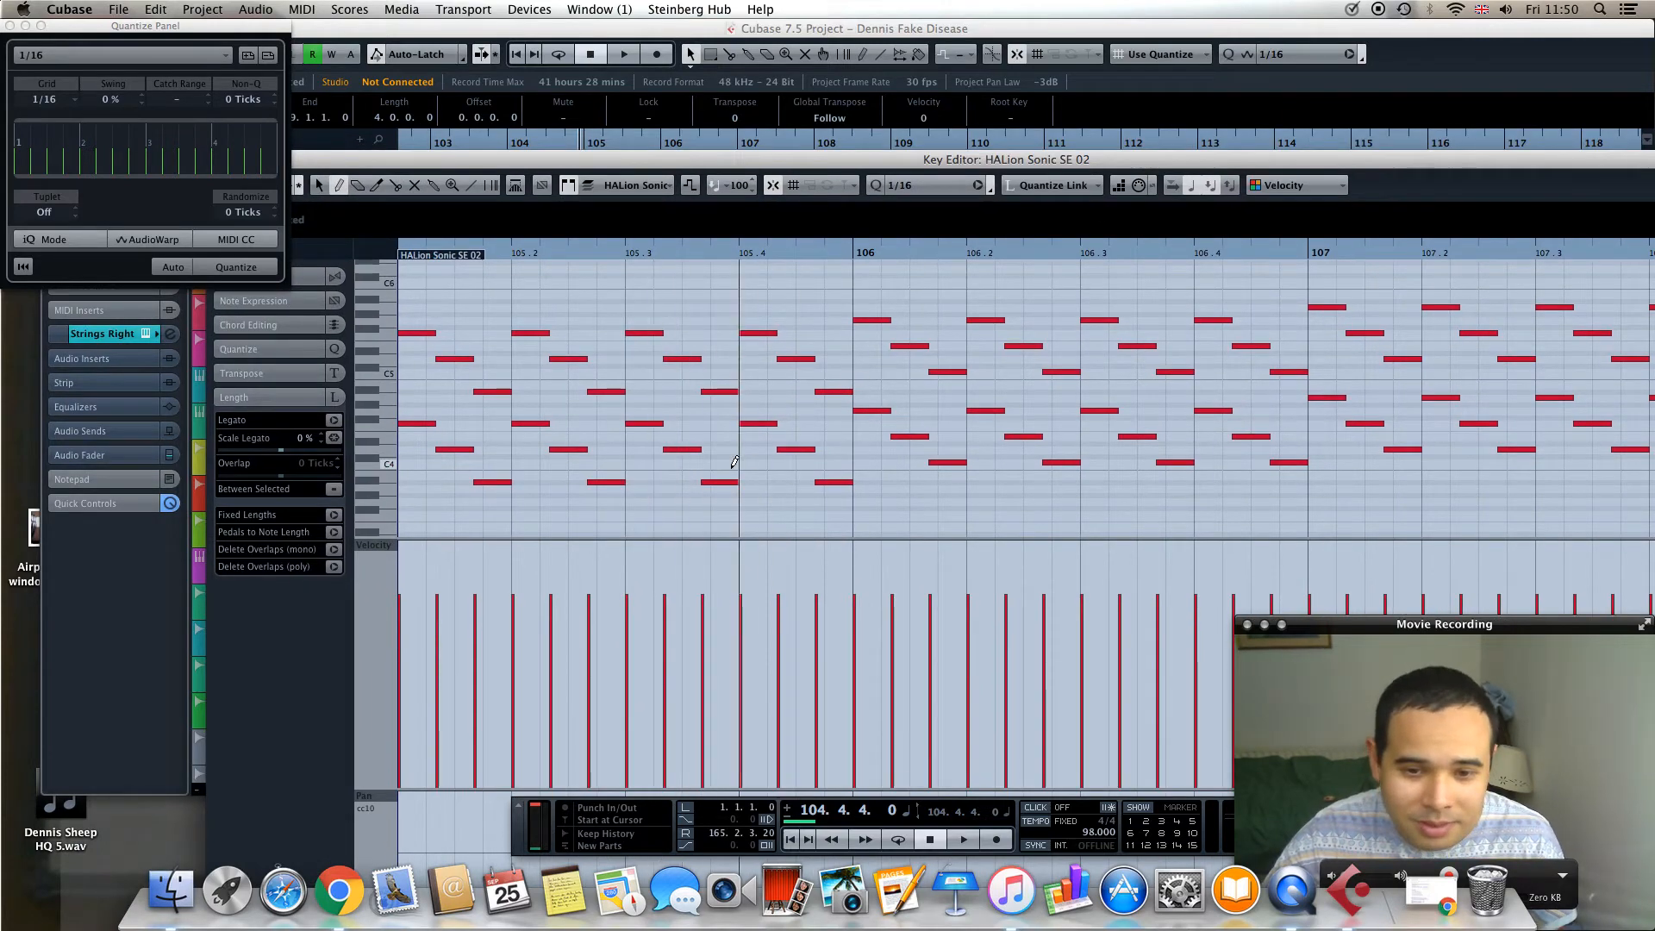
pyautogui.moveTo(463, 166); pyautogui.dragTo(540, 286)
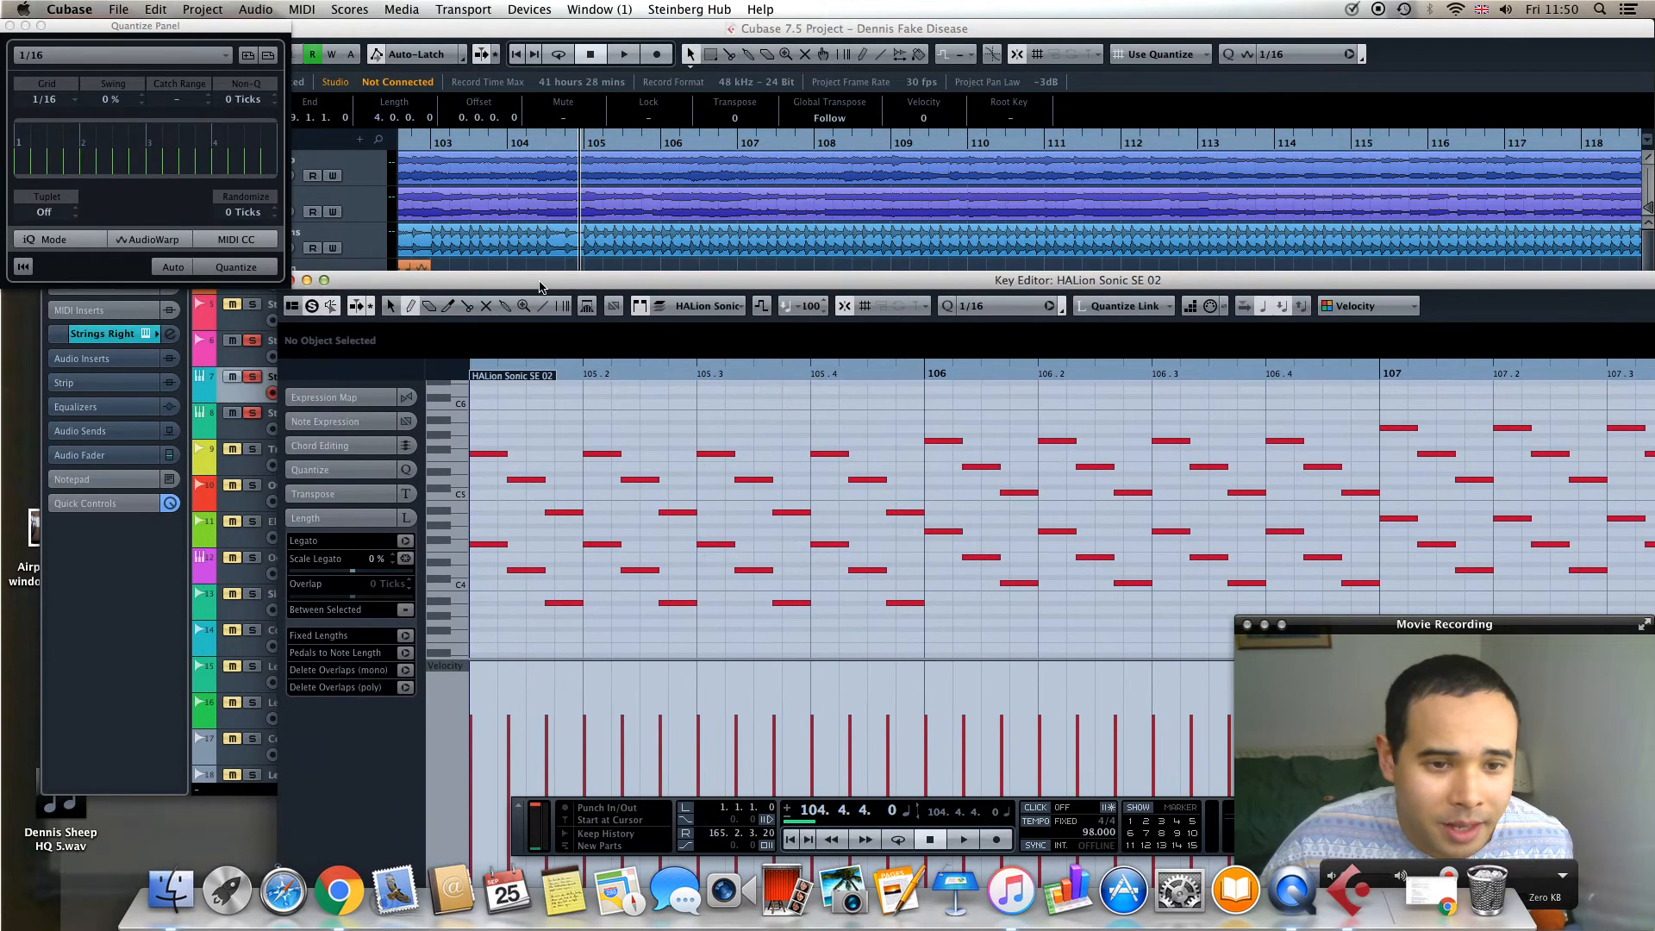
pyautogui.moveTo(297, 291); pyautogui.dragTo(323, 292)
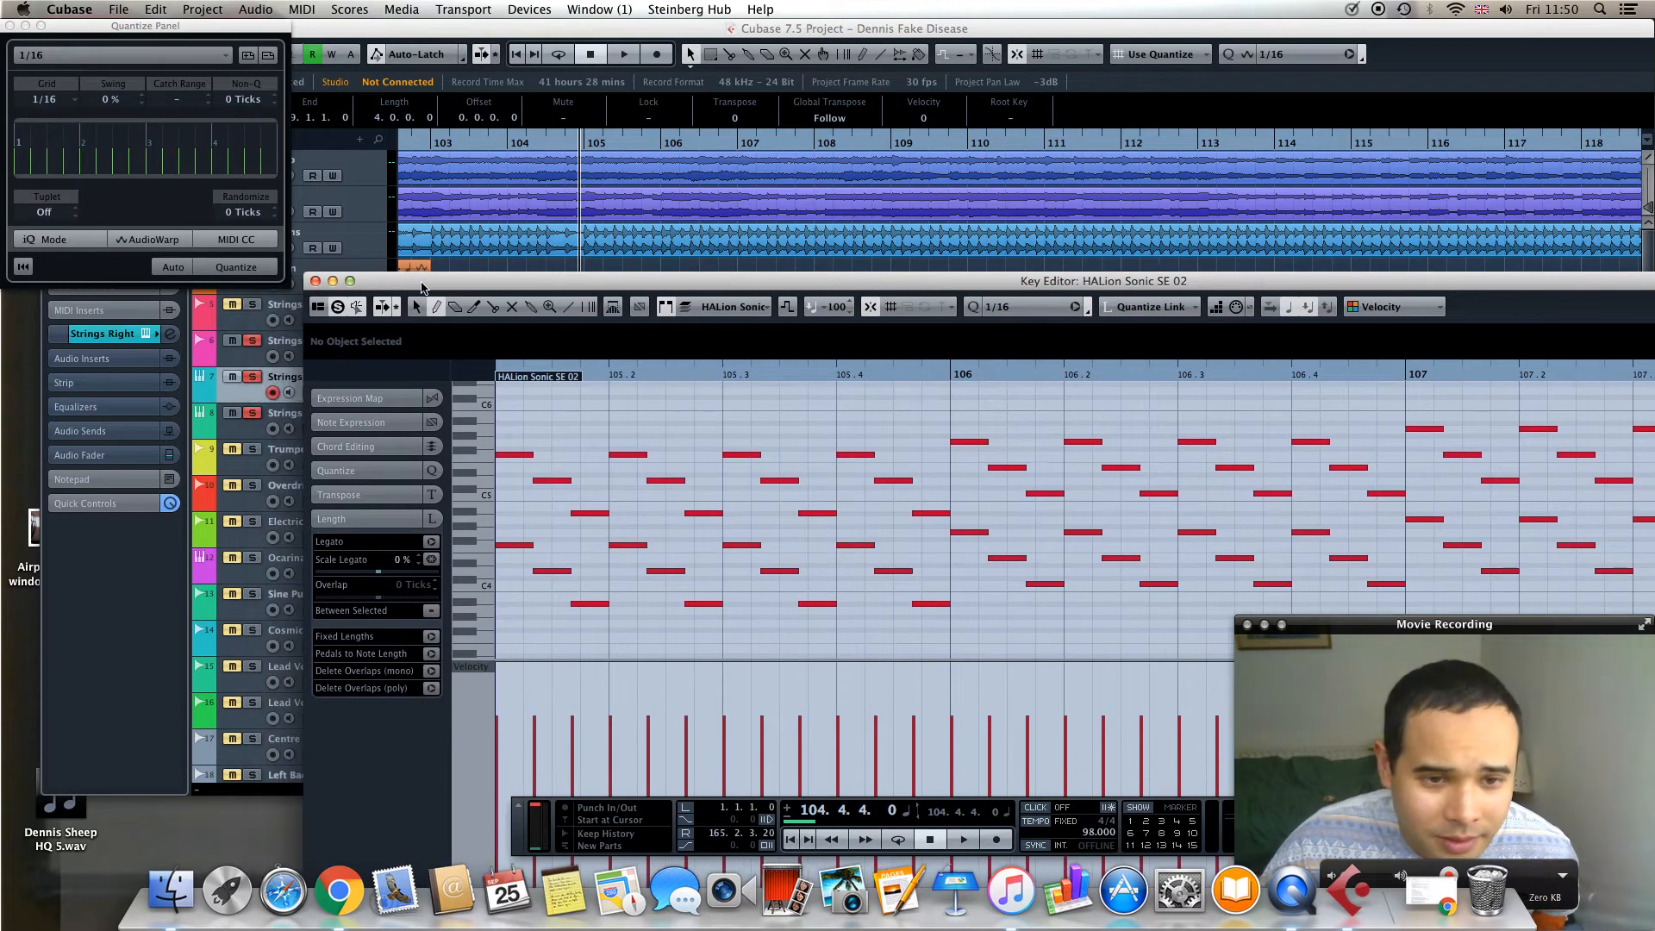
pyautogui.click(316, 281)
pyautogui.moveTo(188, 37); pyautogui.dragTo(449, 184)
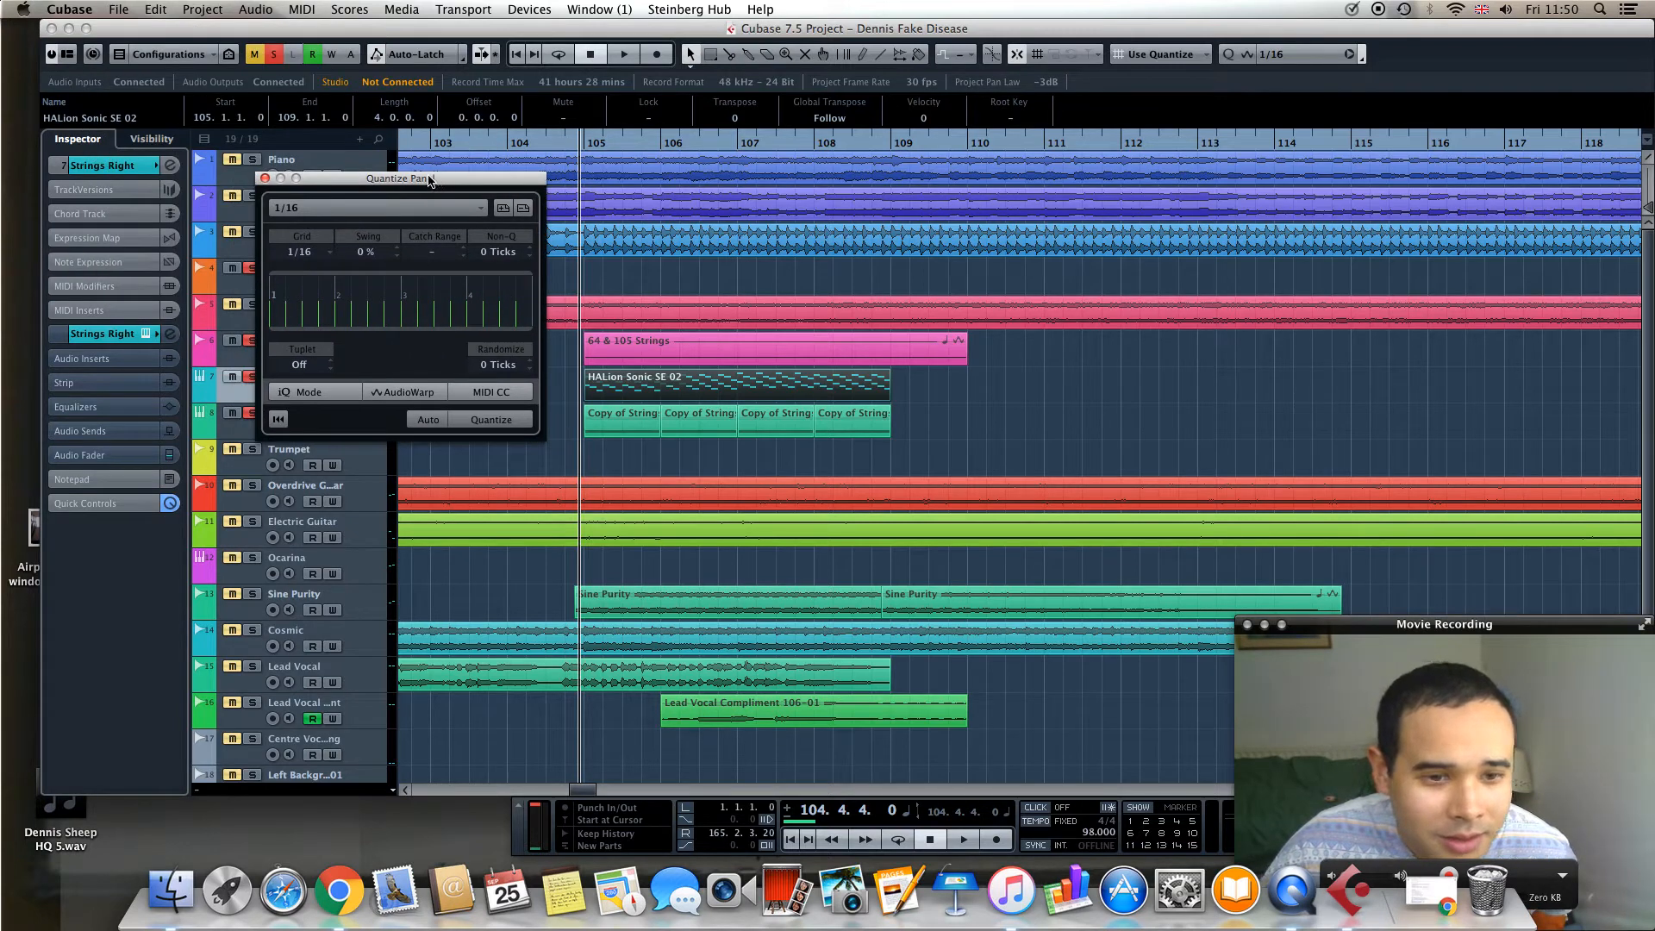
pyautogui.moveTo(362, 184); pyautogui.dragTo(724, 361)
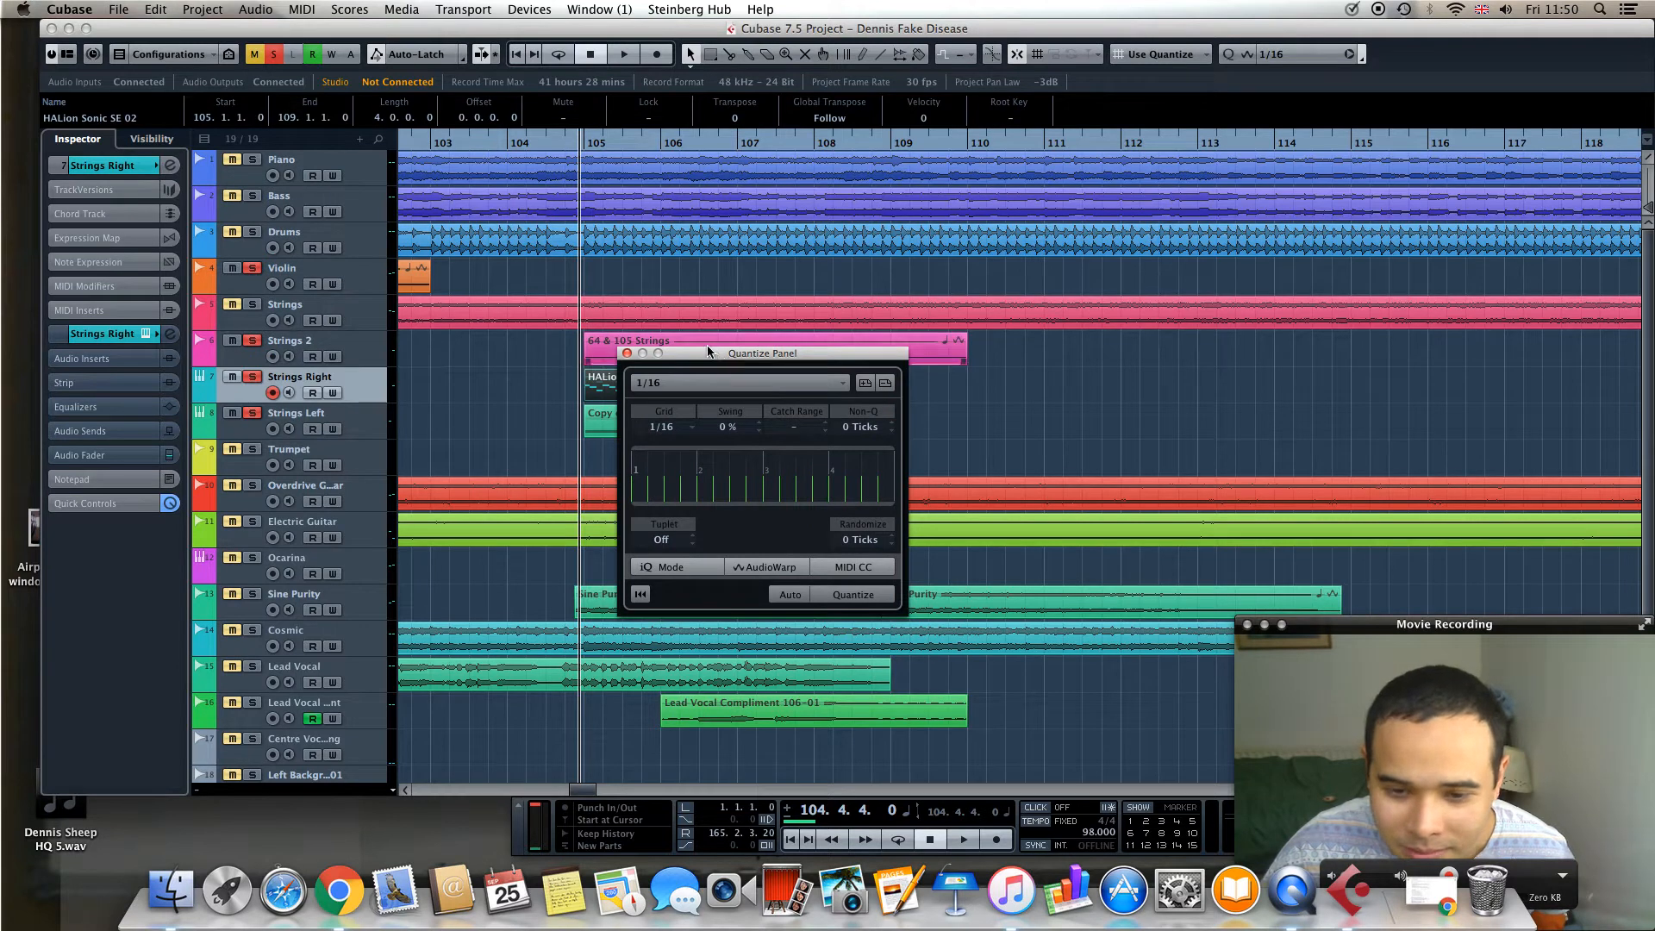
pyautogui.click(628, 354)
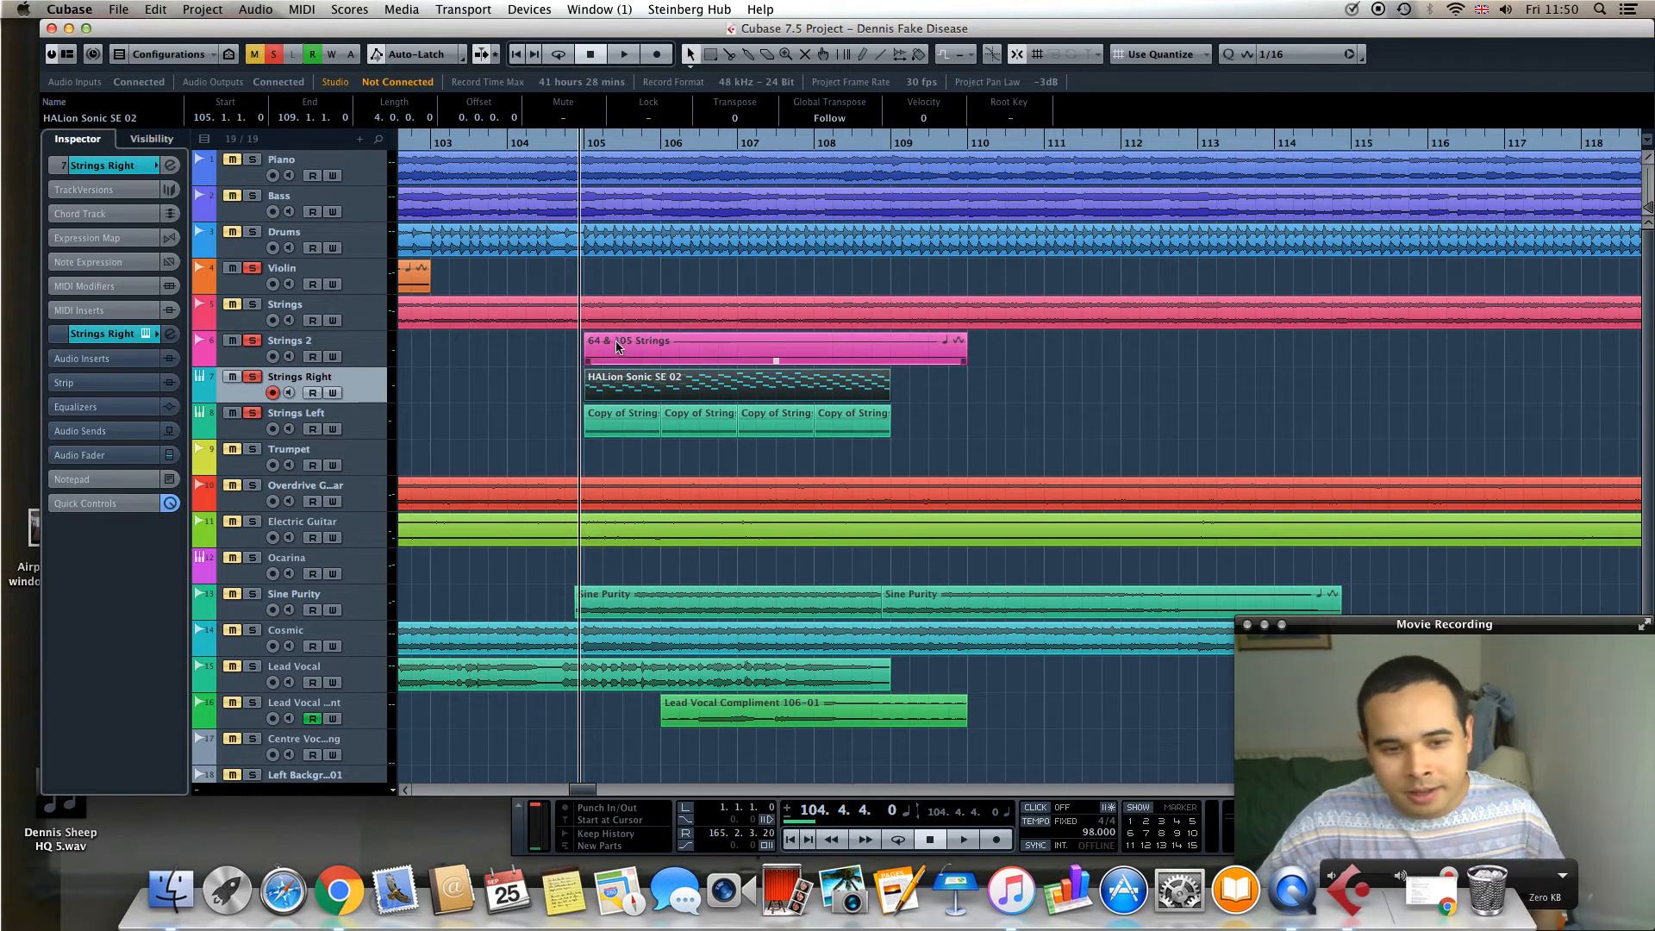
# Play the soloed strings briefly, return to just before bar 105, add the Strings track to the solo, and play past bar 109
pyautogui.press('space')
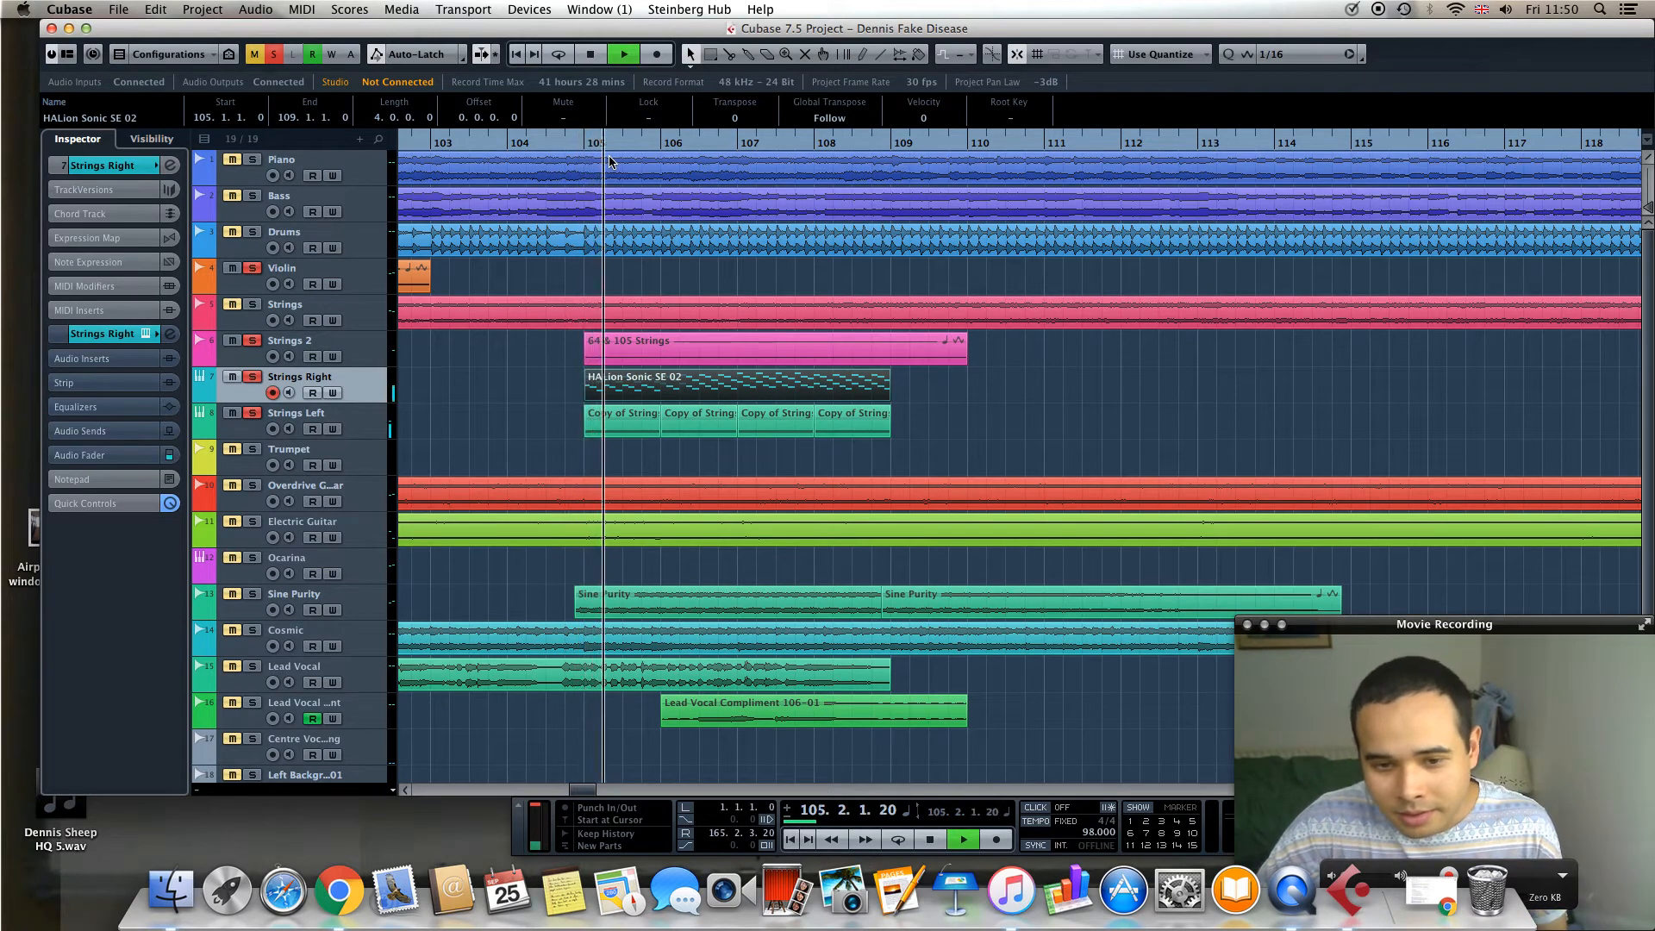
pyautogui.press('space')
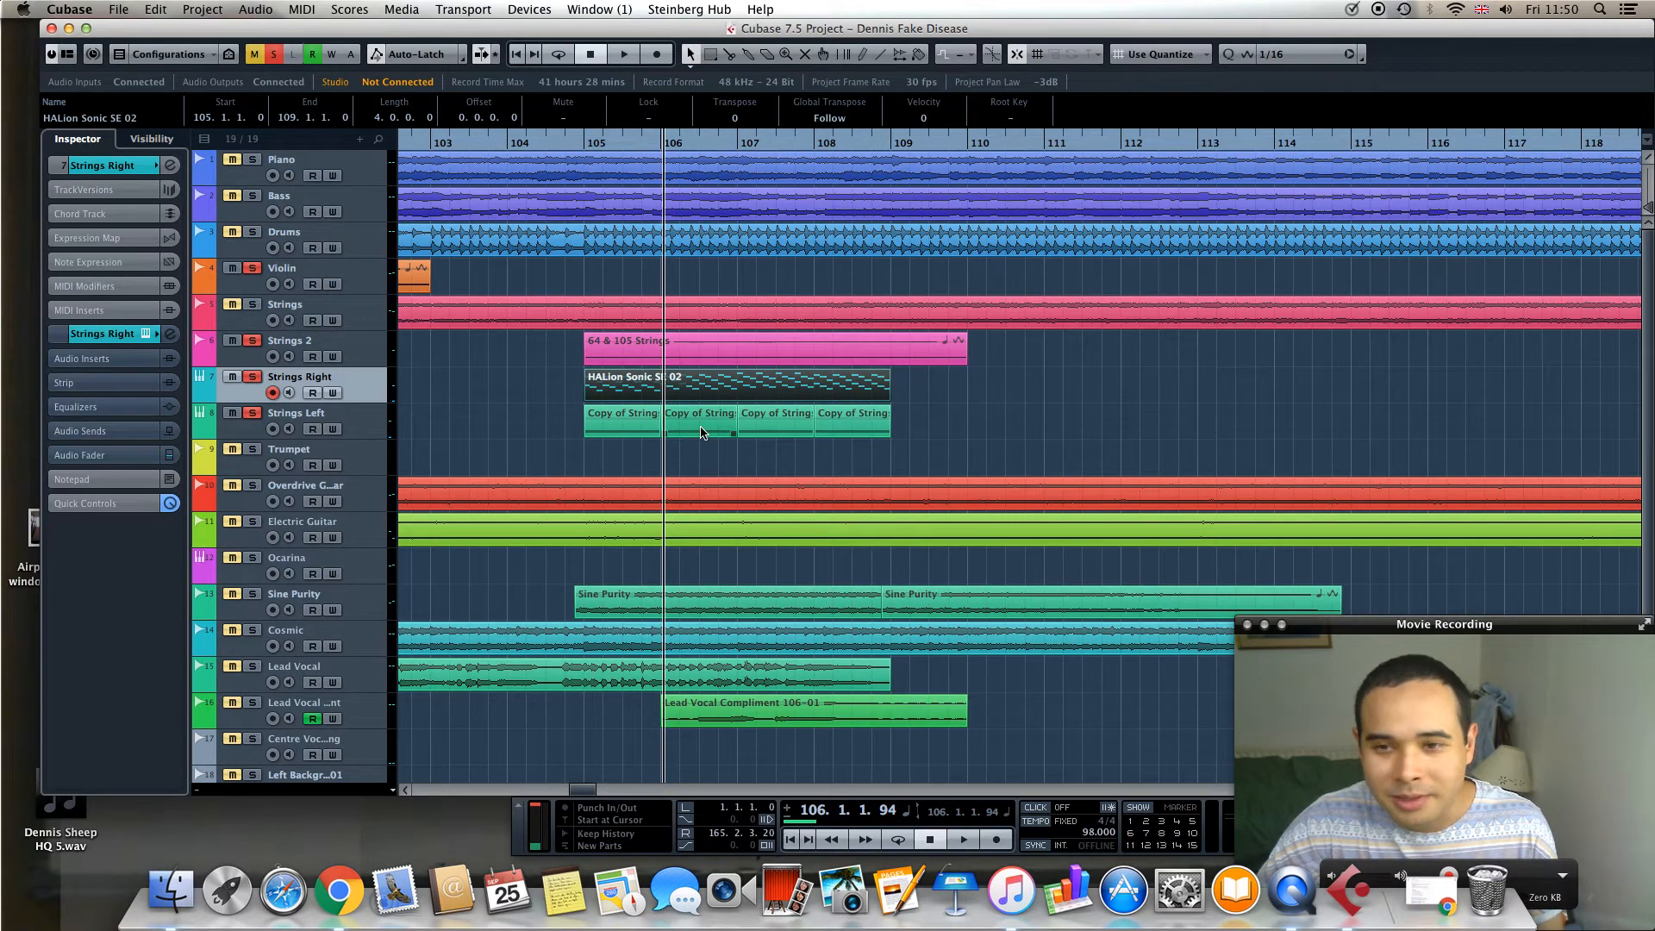
pyautogui.click(582, 144)
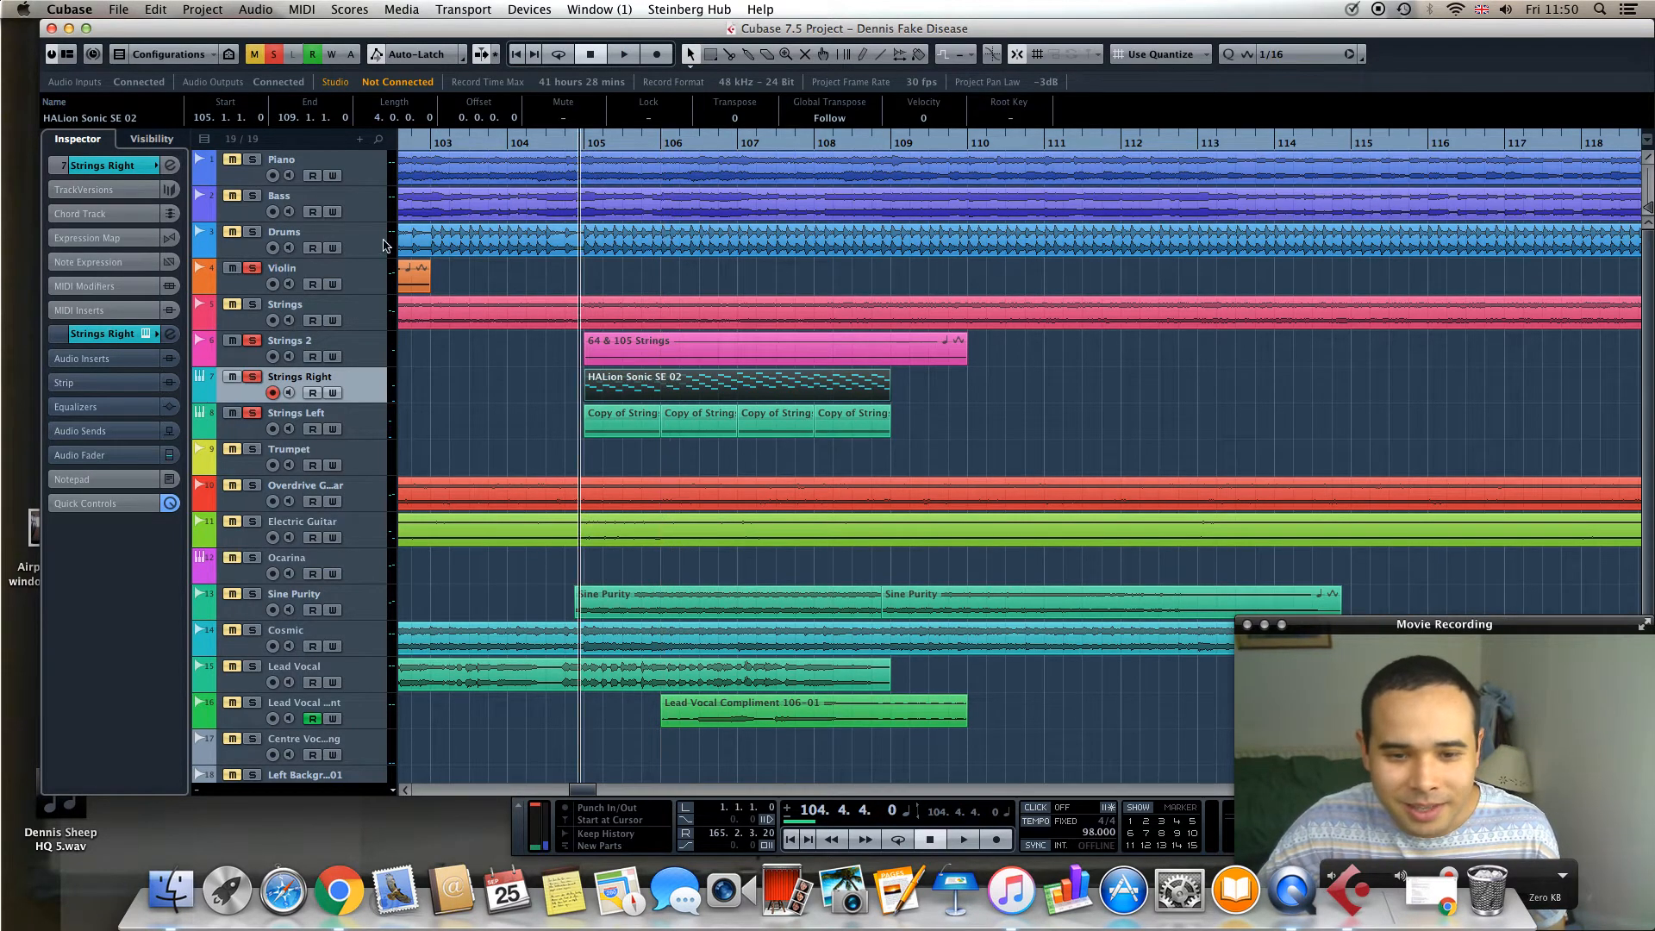
pyautogui.press('space')
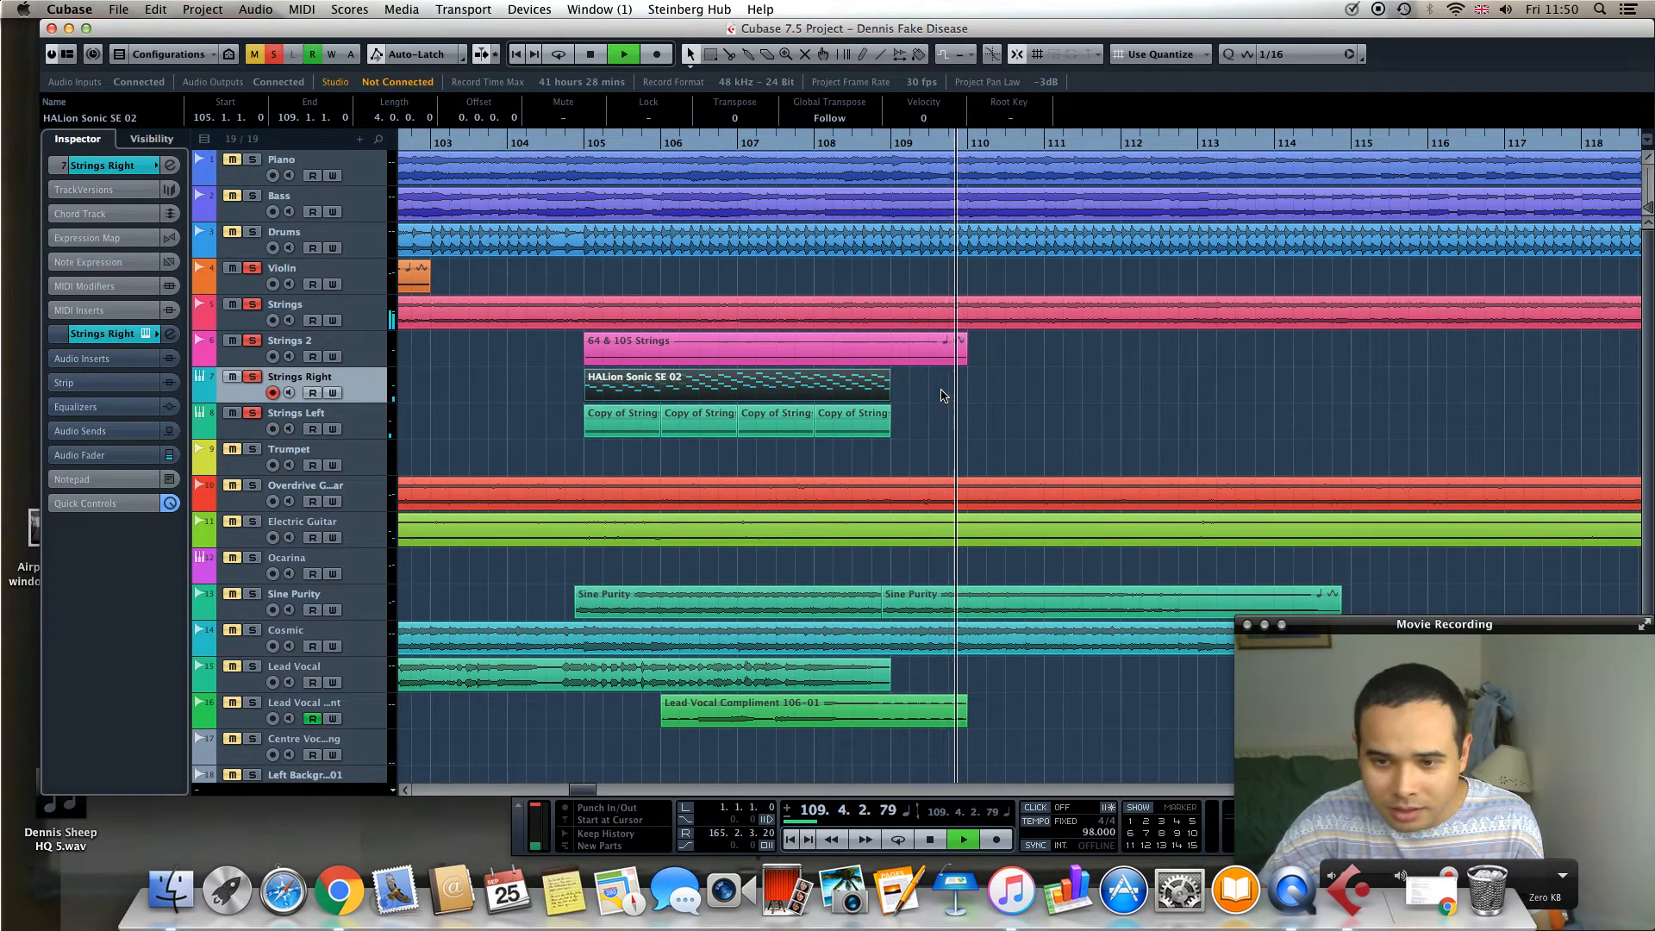
# Stop playback, return the playhead to just before bar 105, and view the first Copy of Strings ensemble part in the Key Editor, closing it after
pyautogui.press('space')
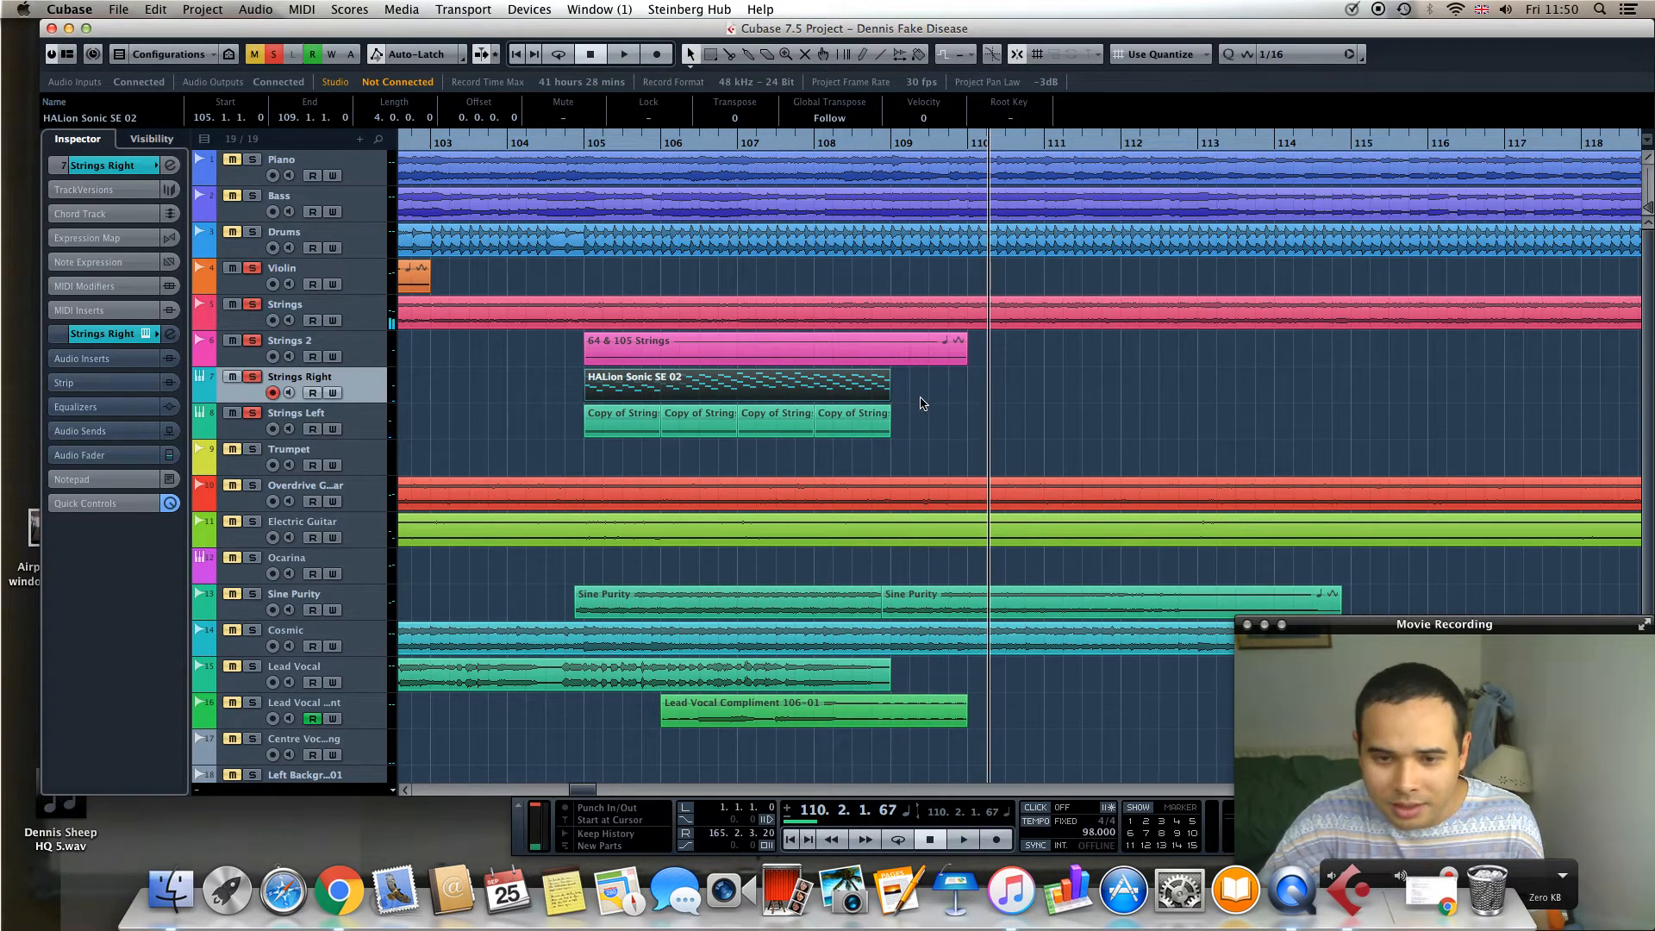
pyautogui.moveTo(577, 138); pyautogui.dragTo(579, 140)
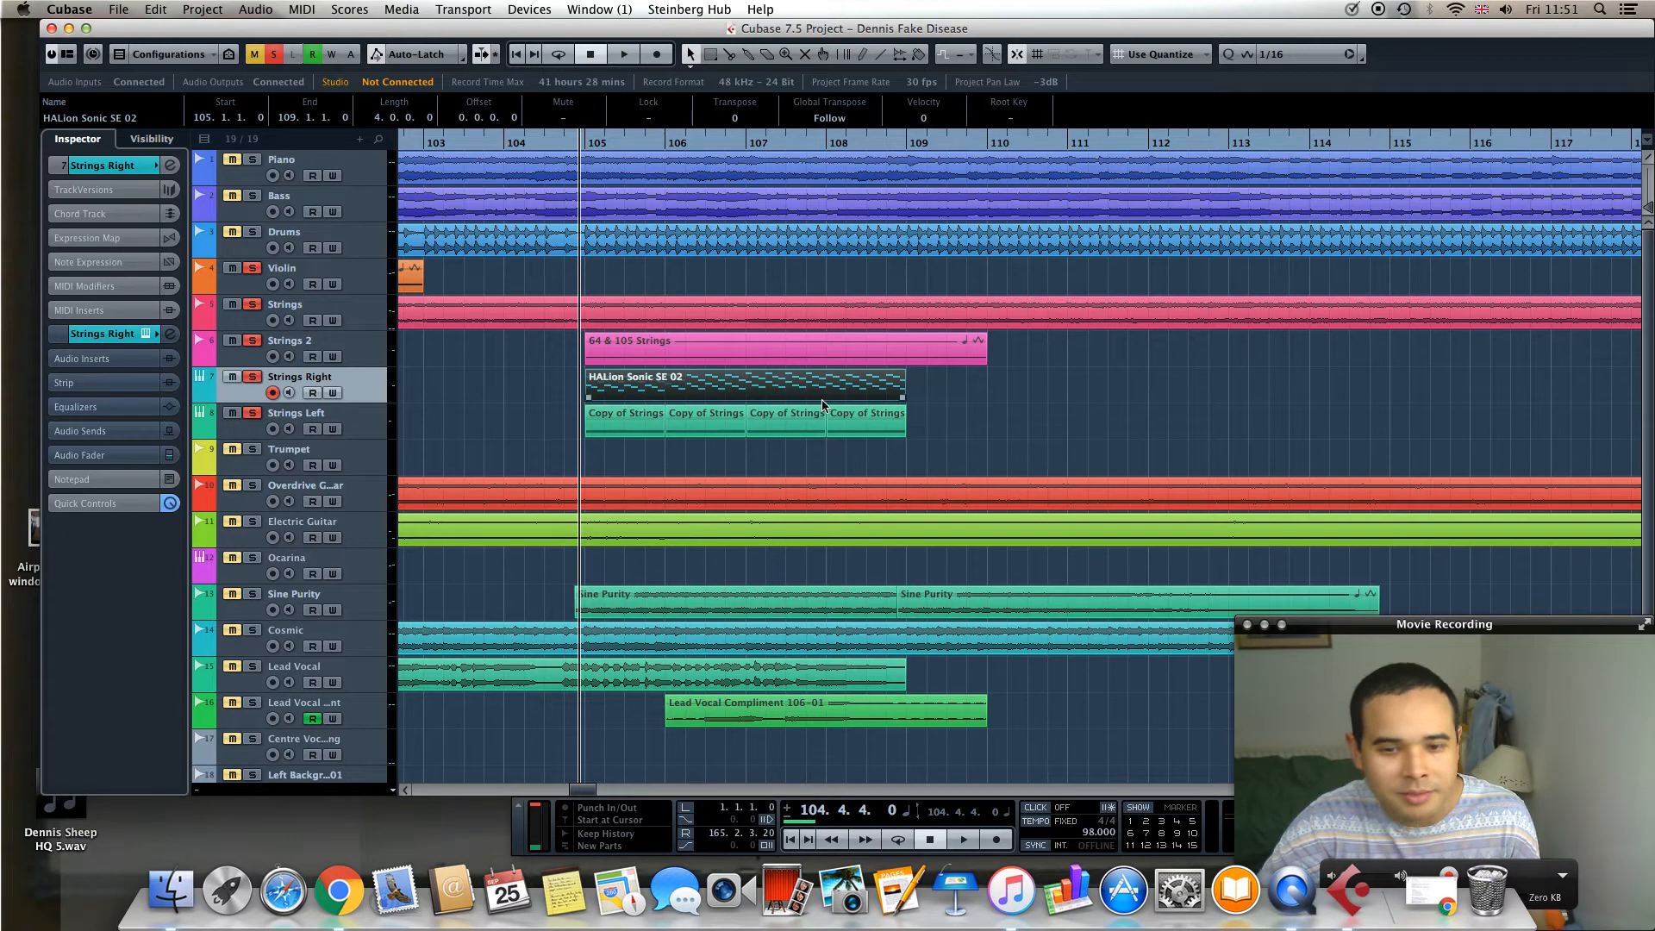
pyautogui.doubleClick(643, 431)
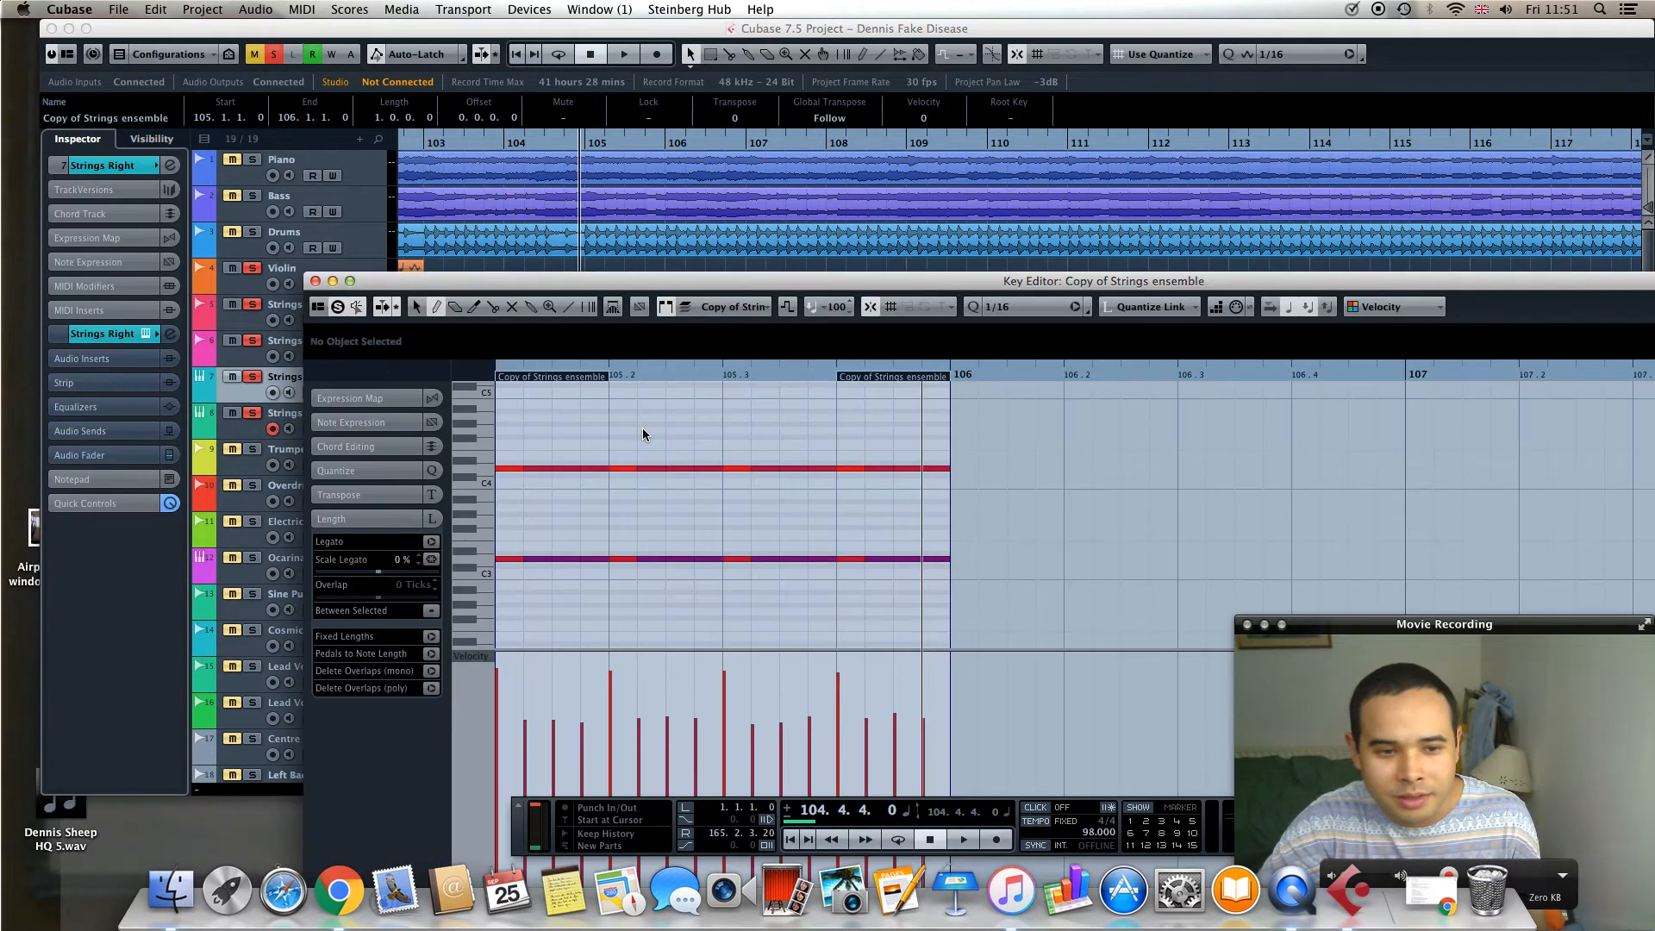
pyautogui.click(316, 281)
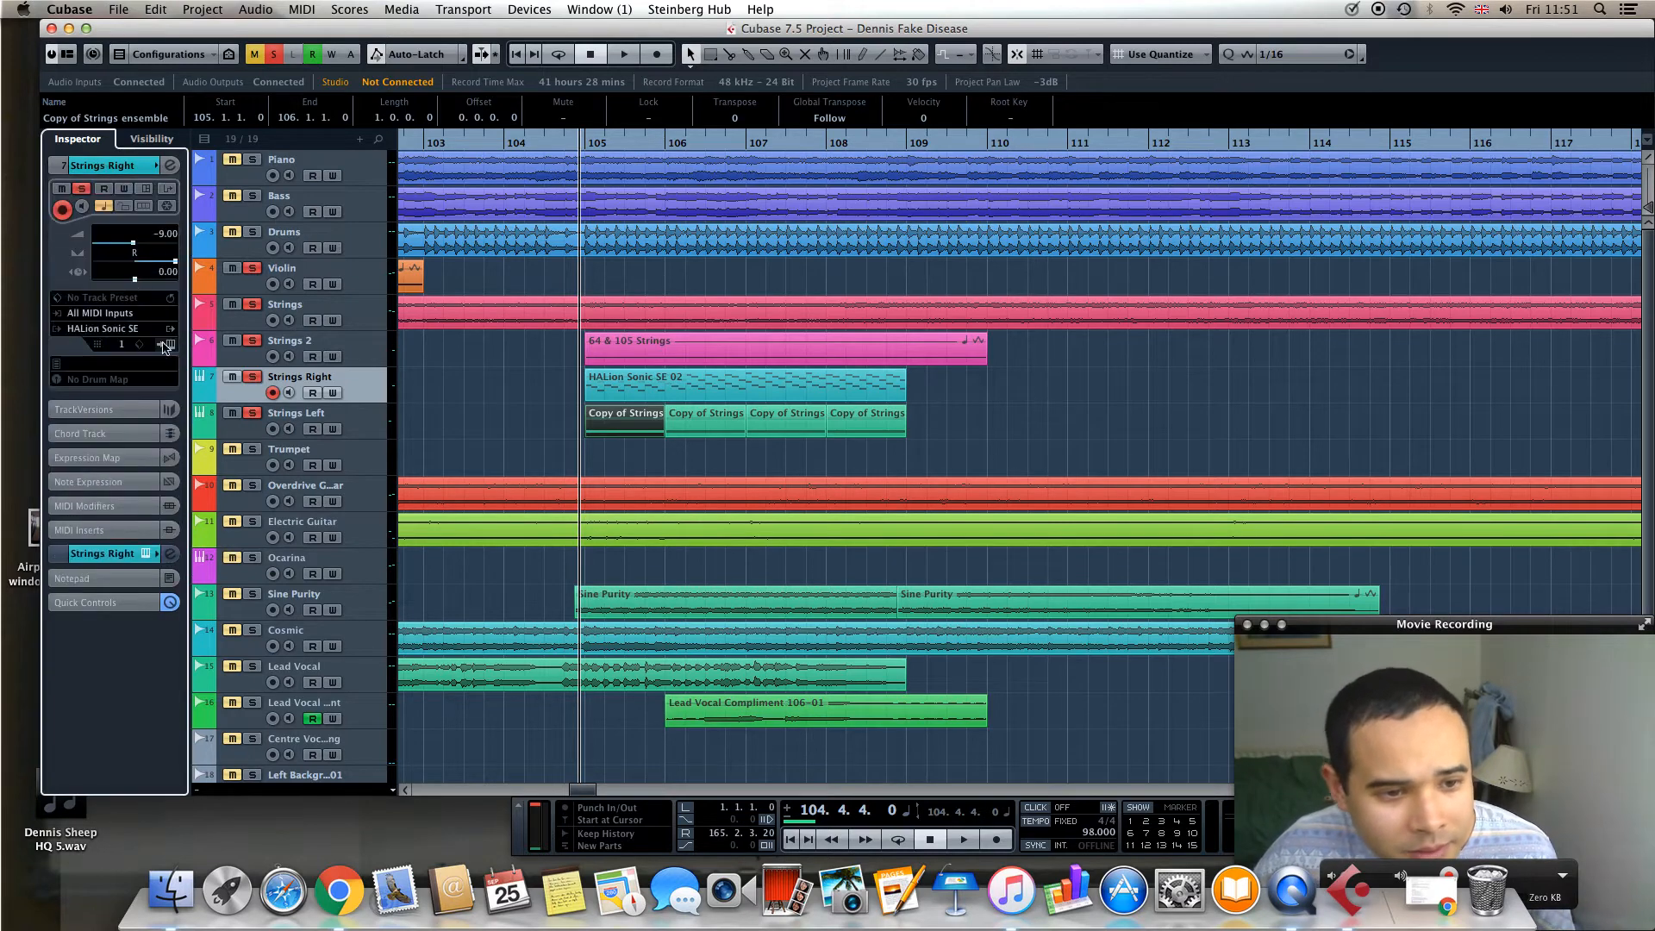
# View the HALion Sonic SE instrument on the Strings Right track, close it, and deselect the part in the project
pyautogui.click(171, 345)
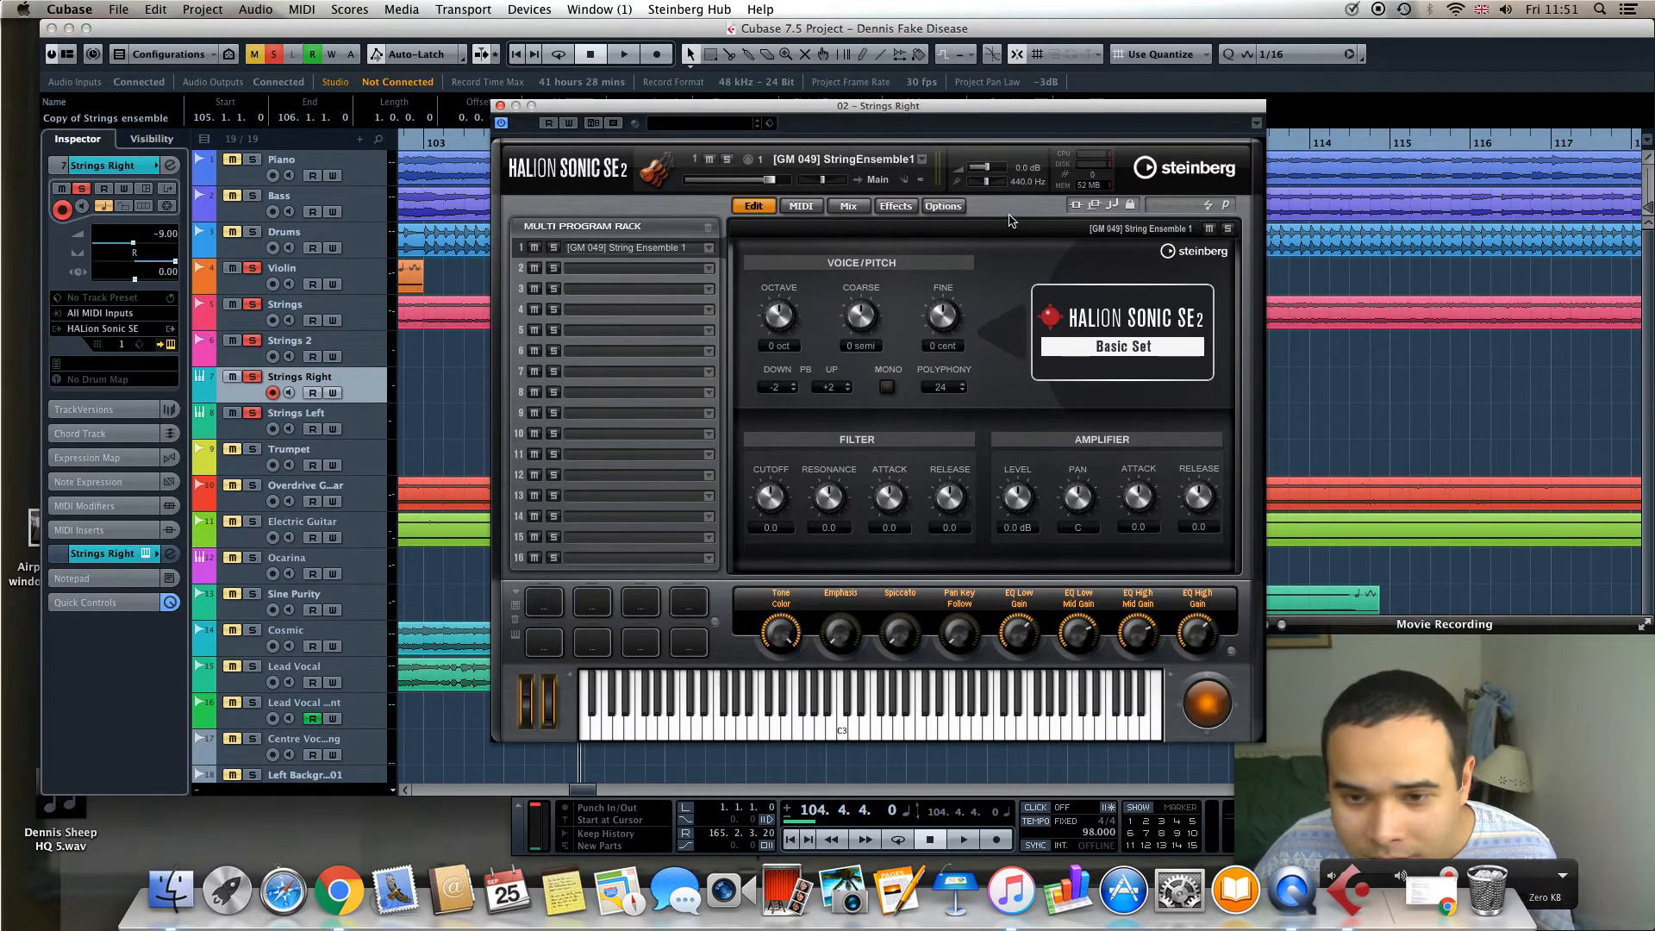
pyautogui.click(500, 106)
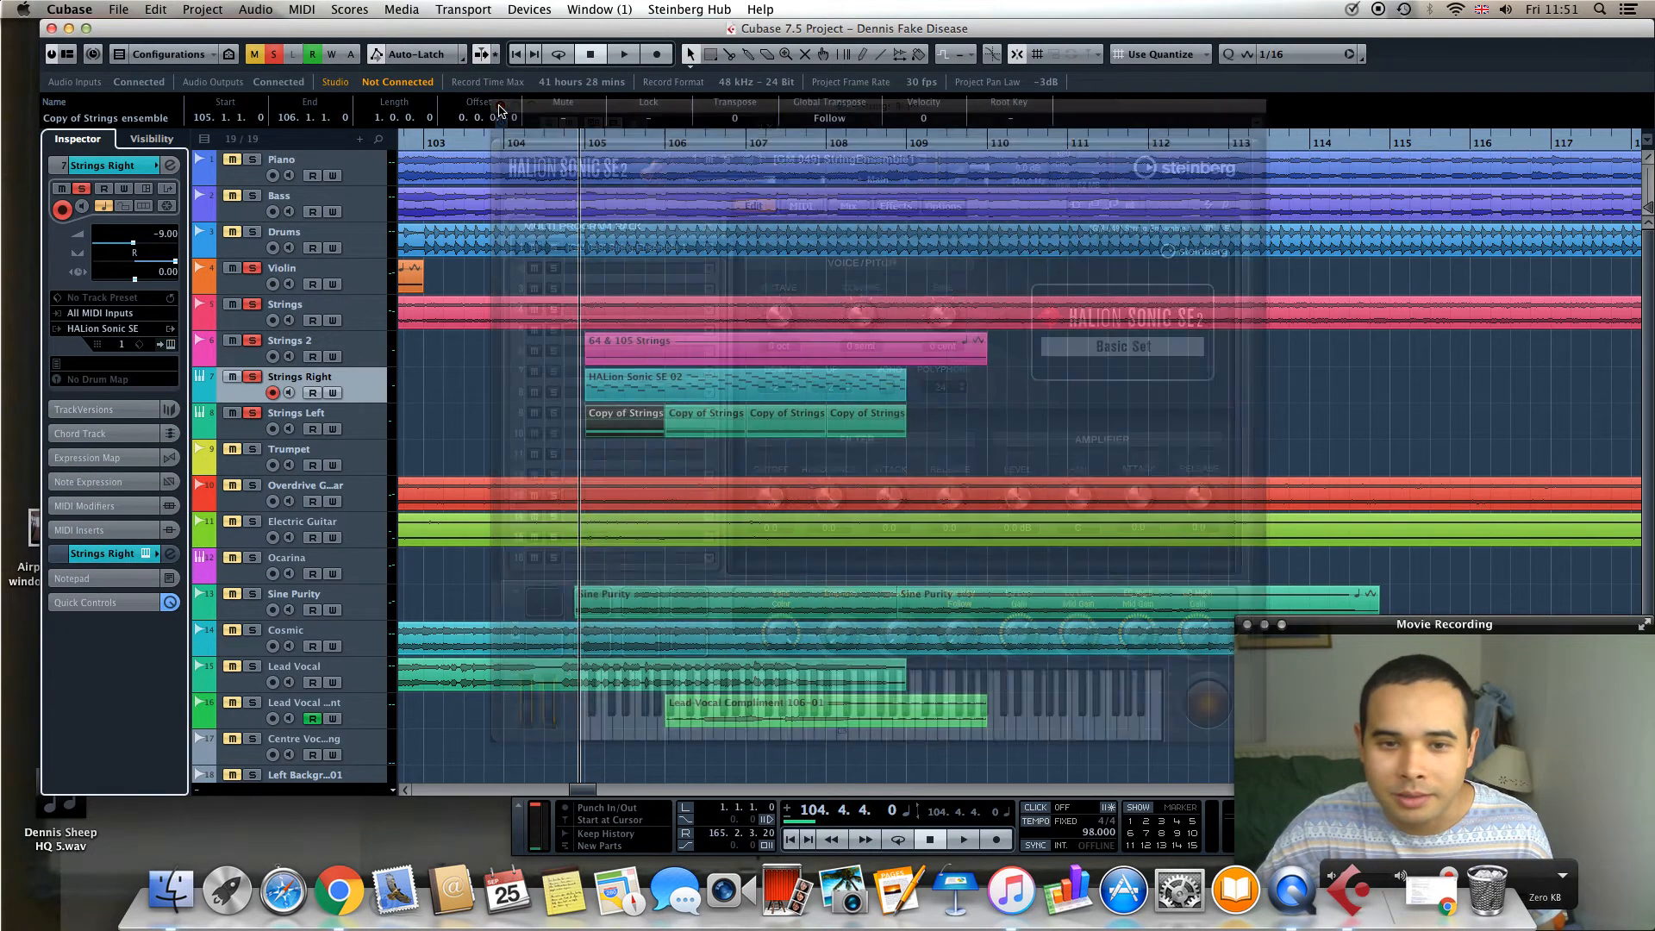
pyautogui.click(989, 423)
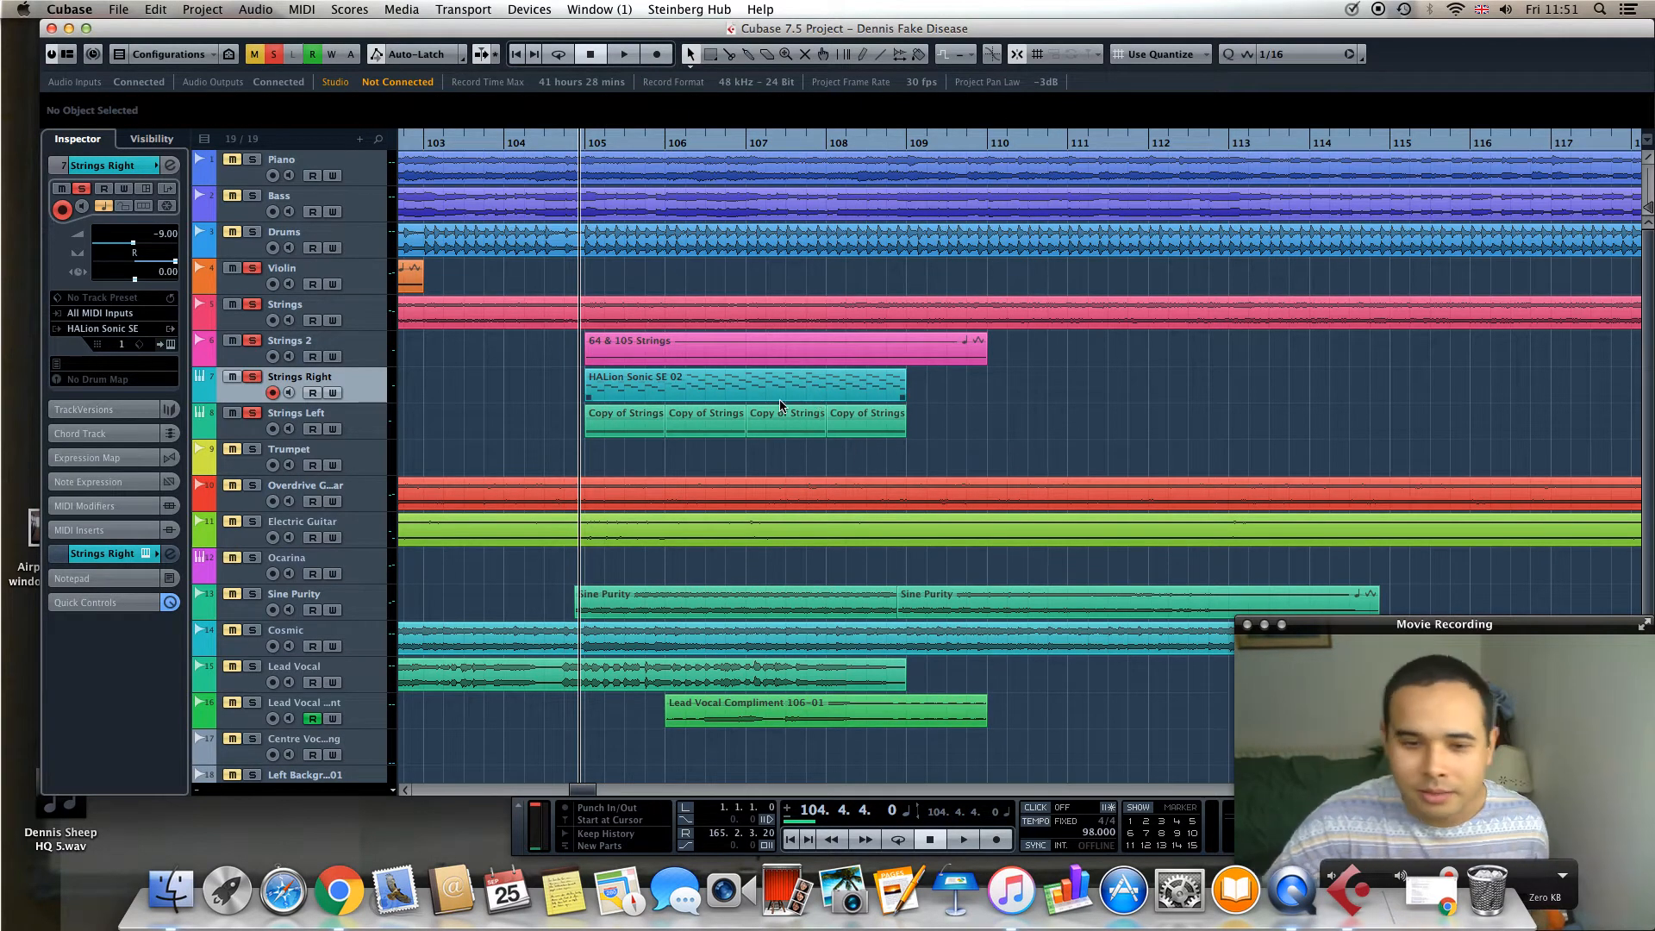
# Move the playhead to the middle of bar 104 and look over the rest of the track list
pyautogui.click(503, 143)
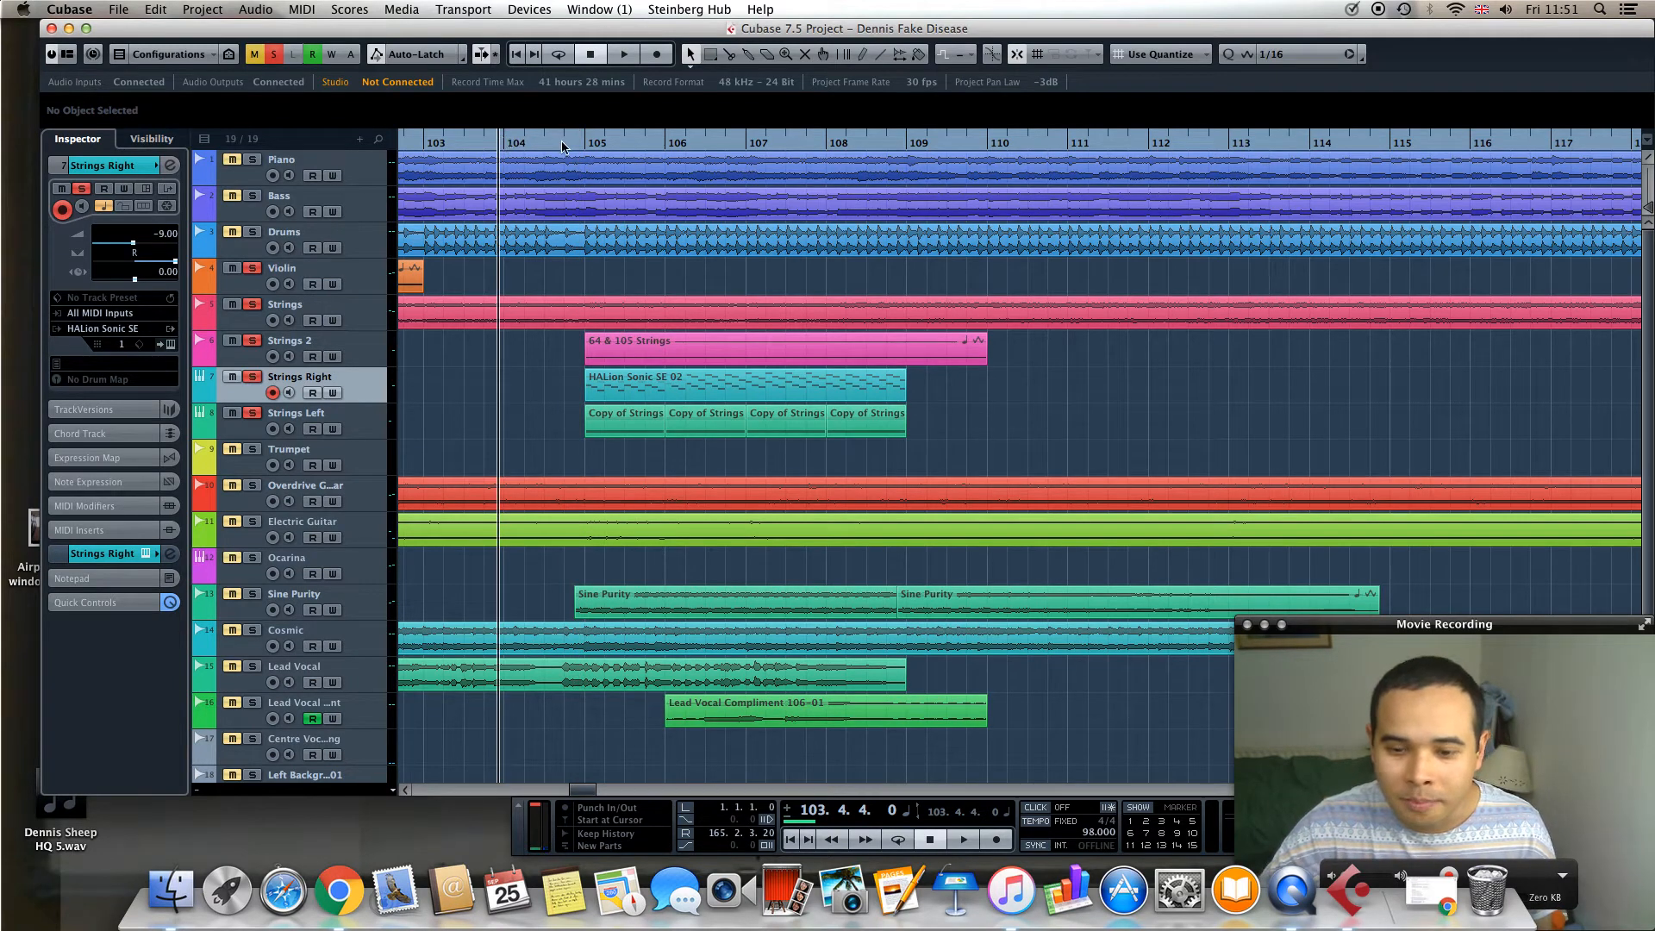
pyautogui.click(543, 143)
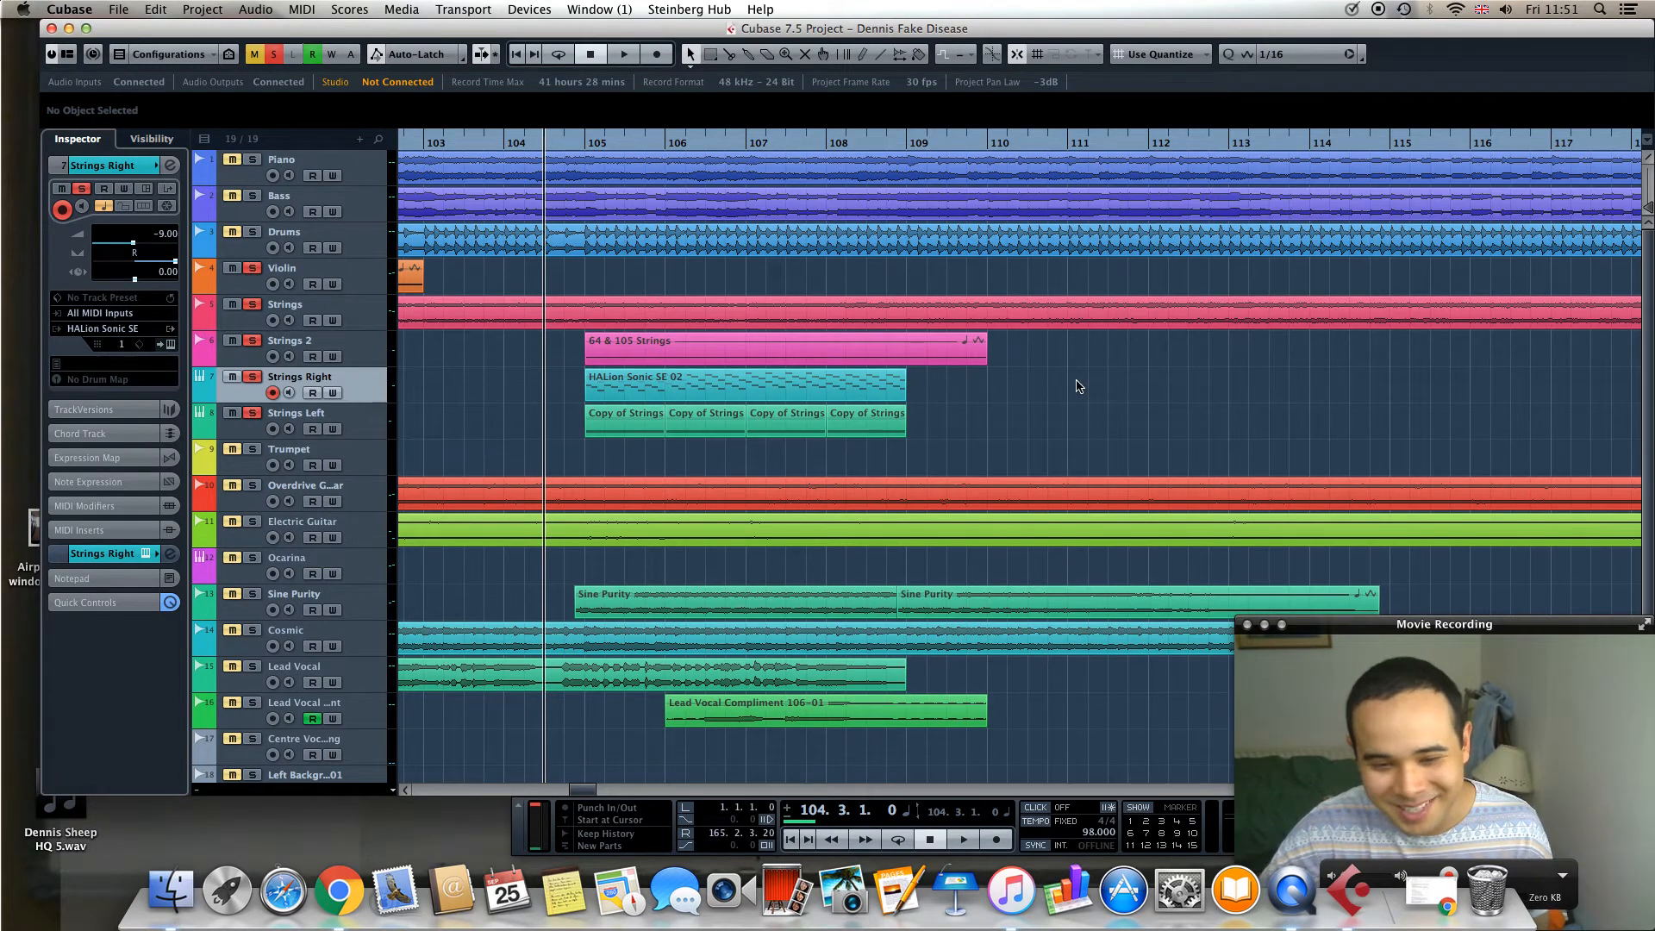
pyautogui.scroll(-3, 1008, 459)
pyautogui.scroll(3, 989, 494)
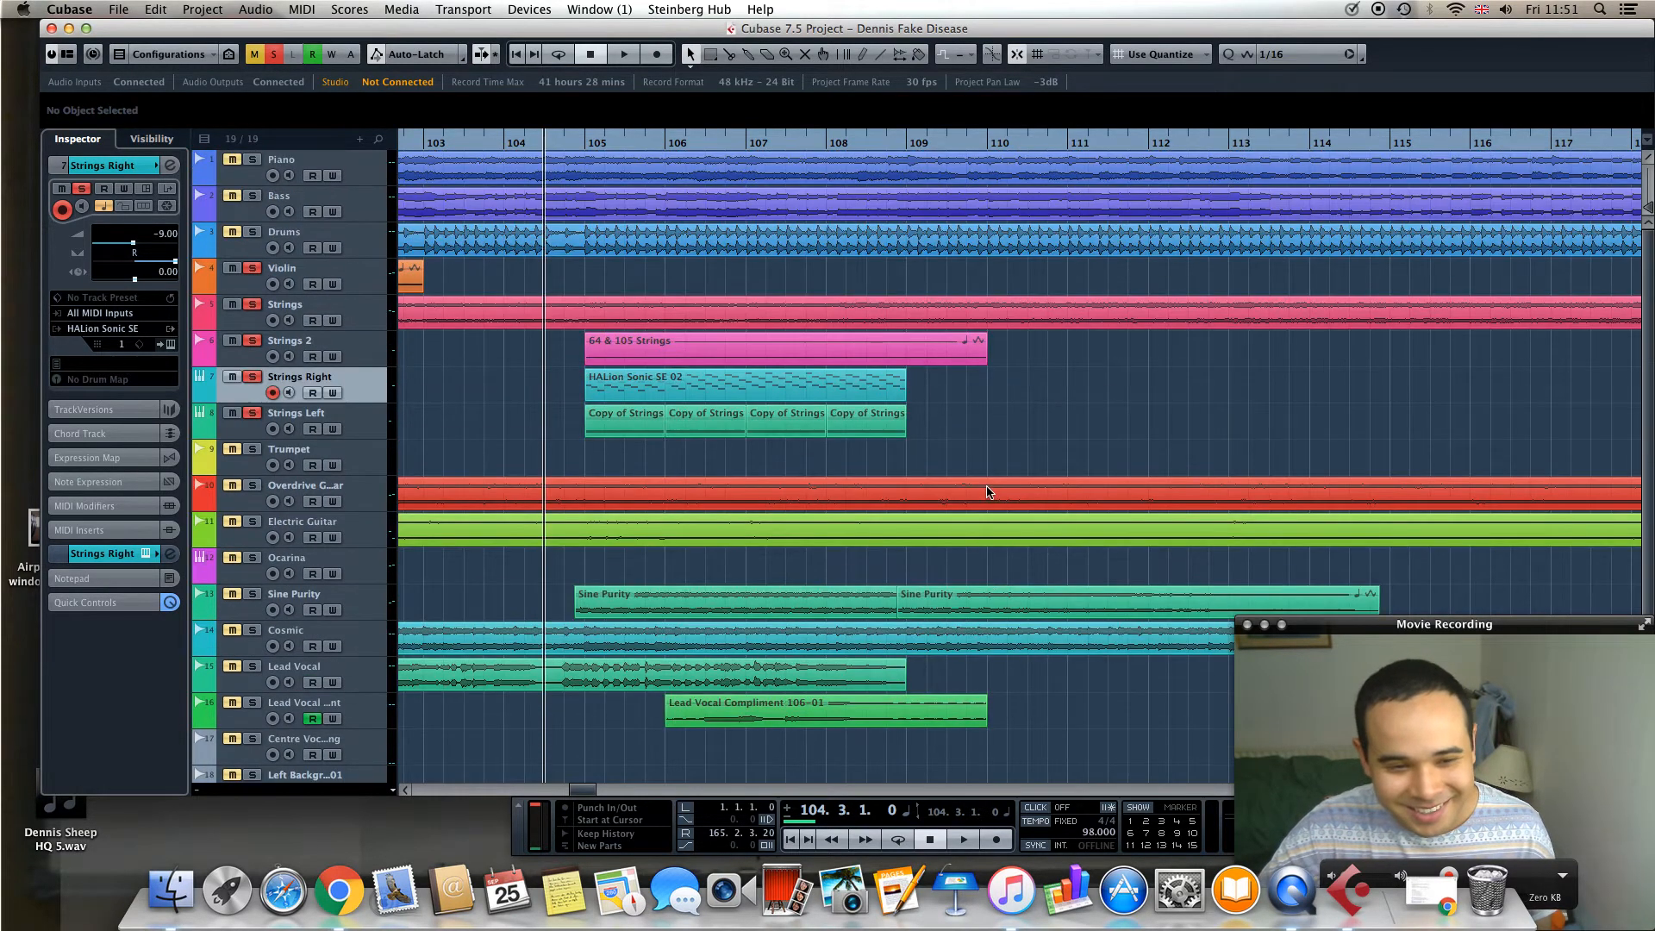
pyautogui.scroll(-3, 988, 500)
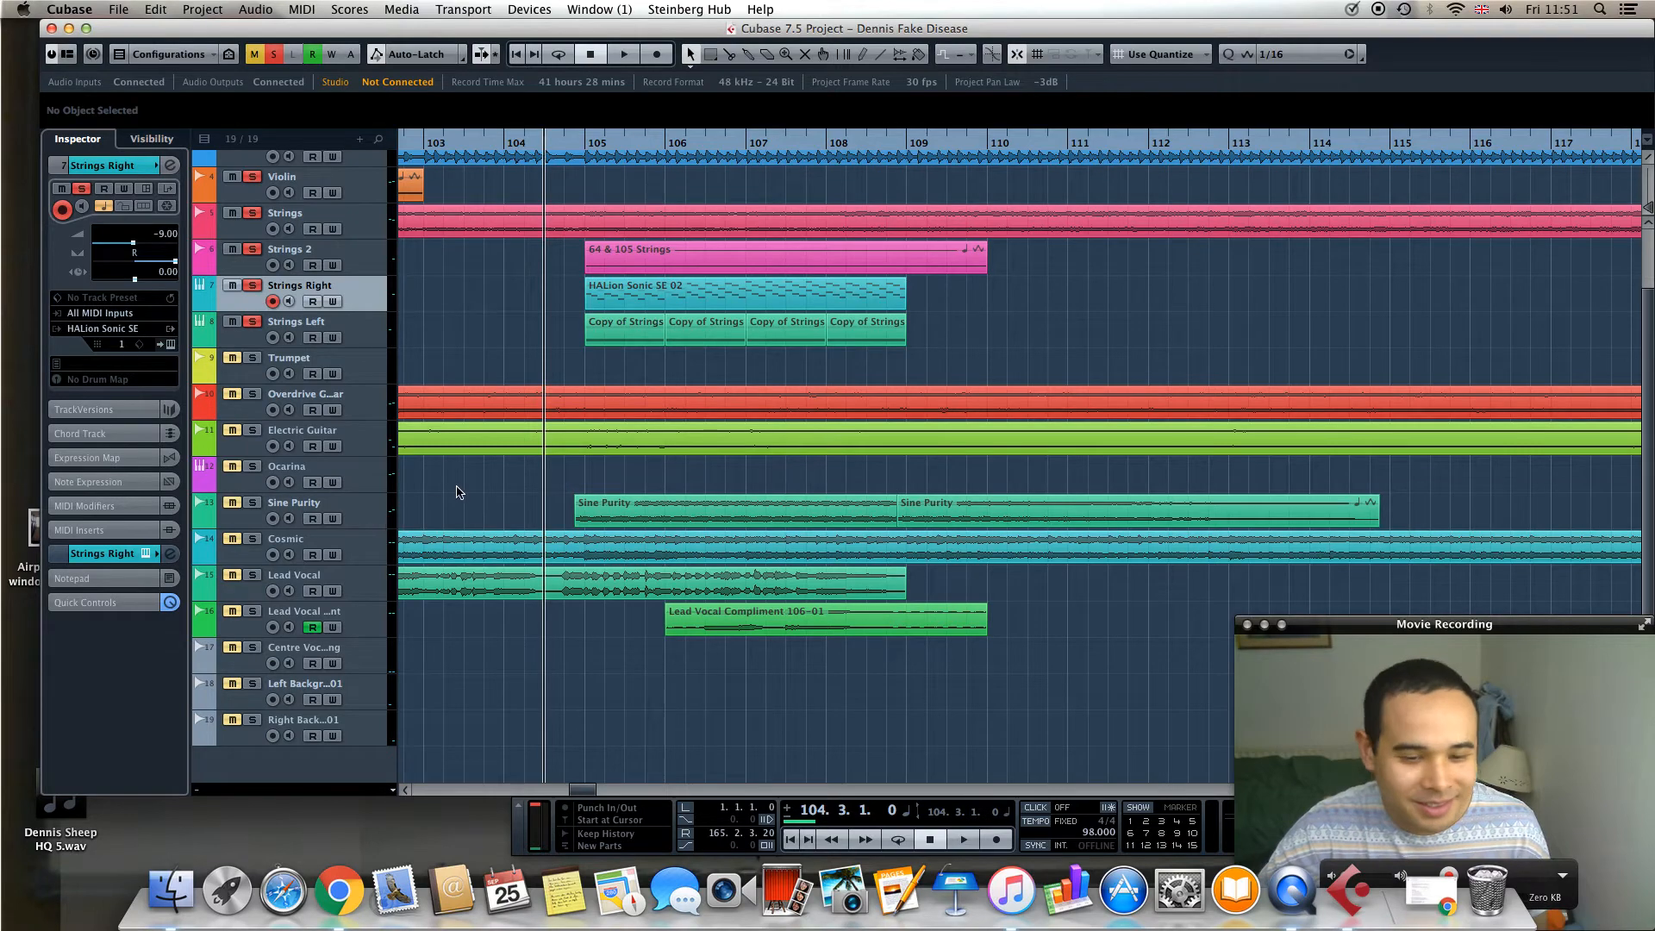
pyautogui.scroll(3, 470, 491)
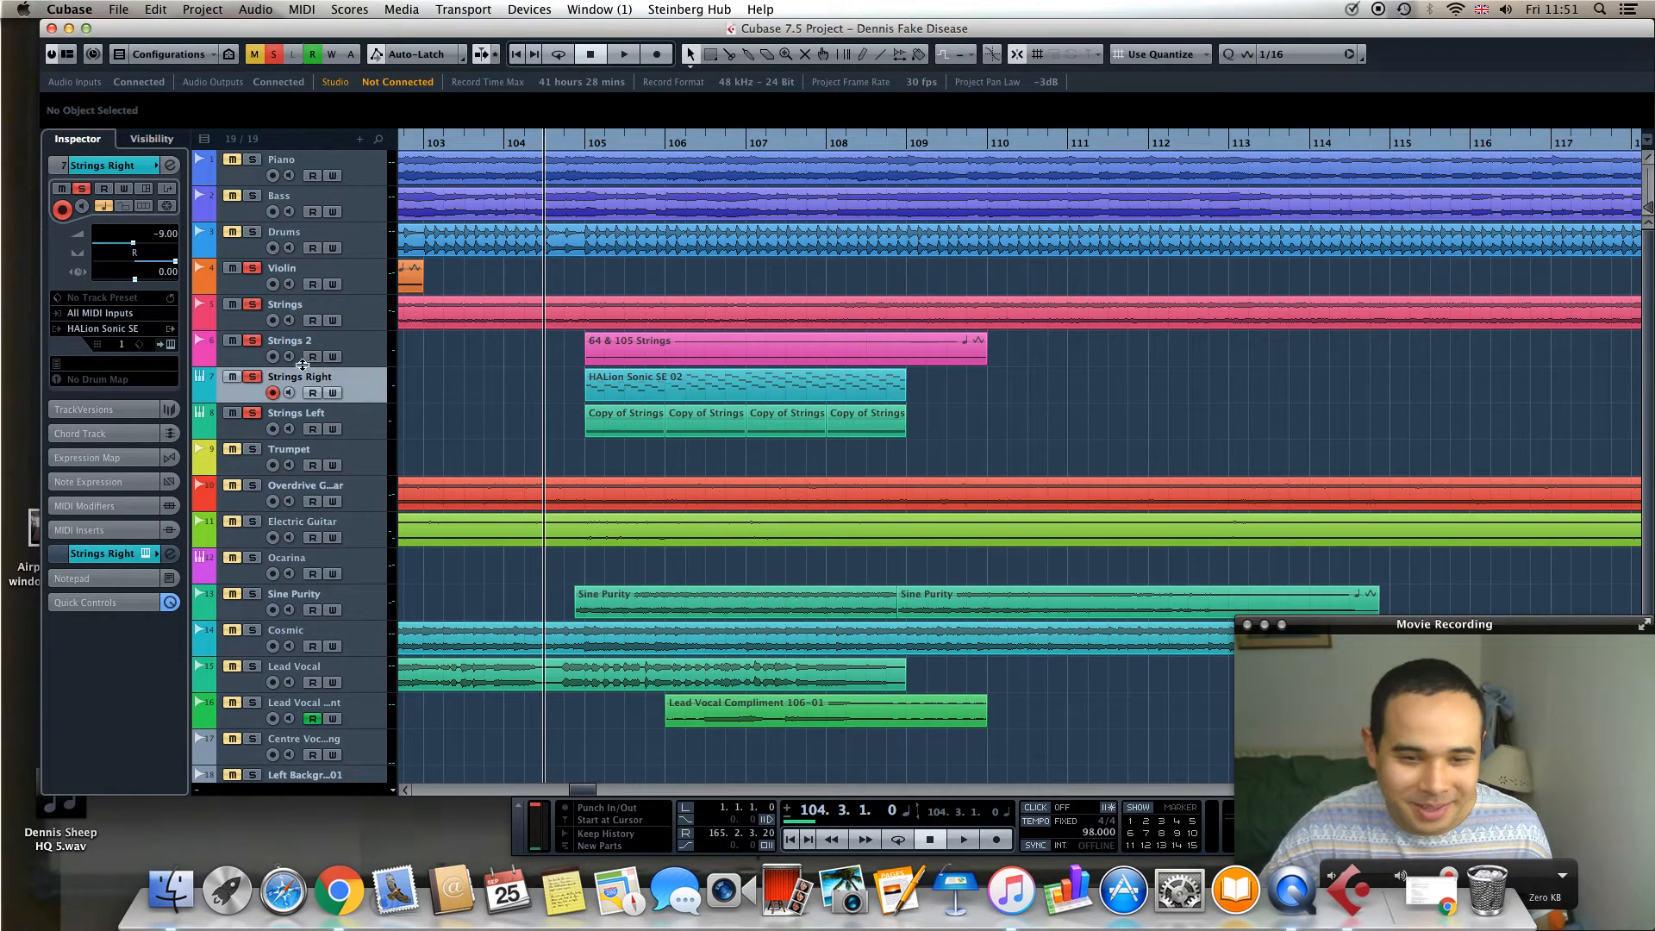
# Remove the solo from Strings Left, Strings Right, Strings 2, Strings and Violin, and play all tracks briefly
pyautogui.click(252, 415)
pyautogui.click(253, 378)
pyautogui.click(254, 342)
pyautogui.click(254, 306)
pyautogui.click(256, 276)
pyautogui.press('space')
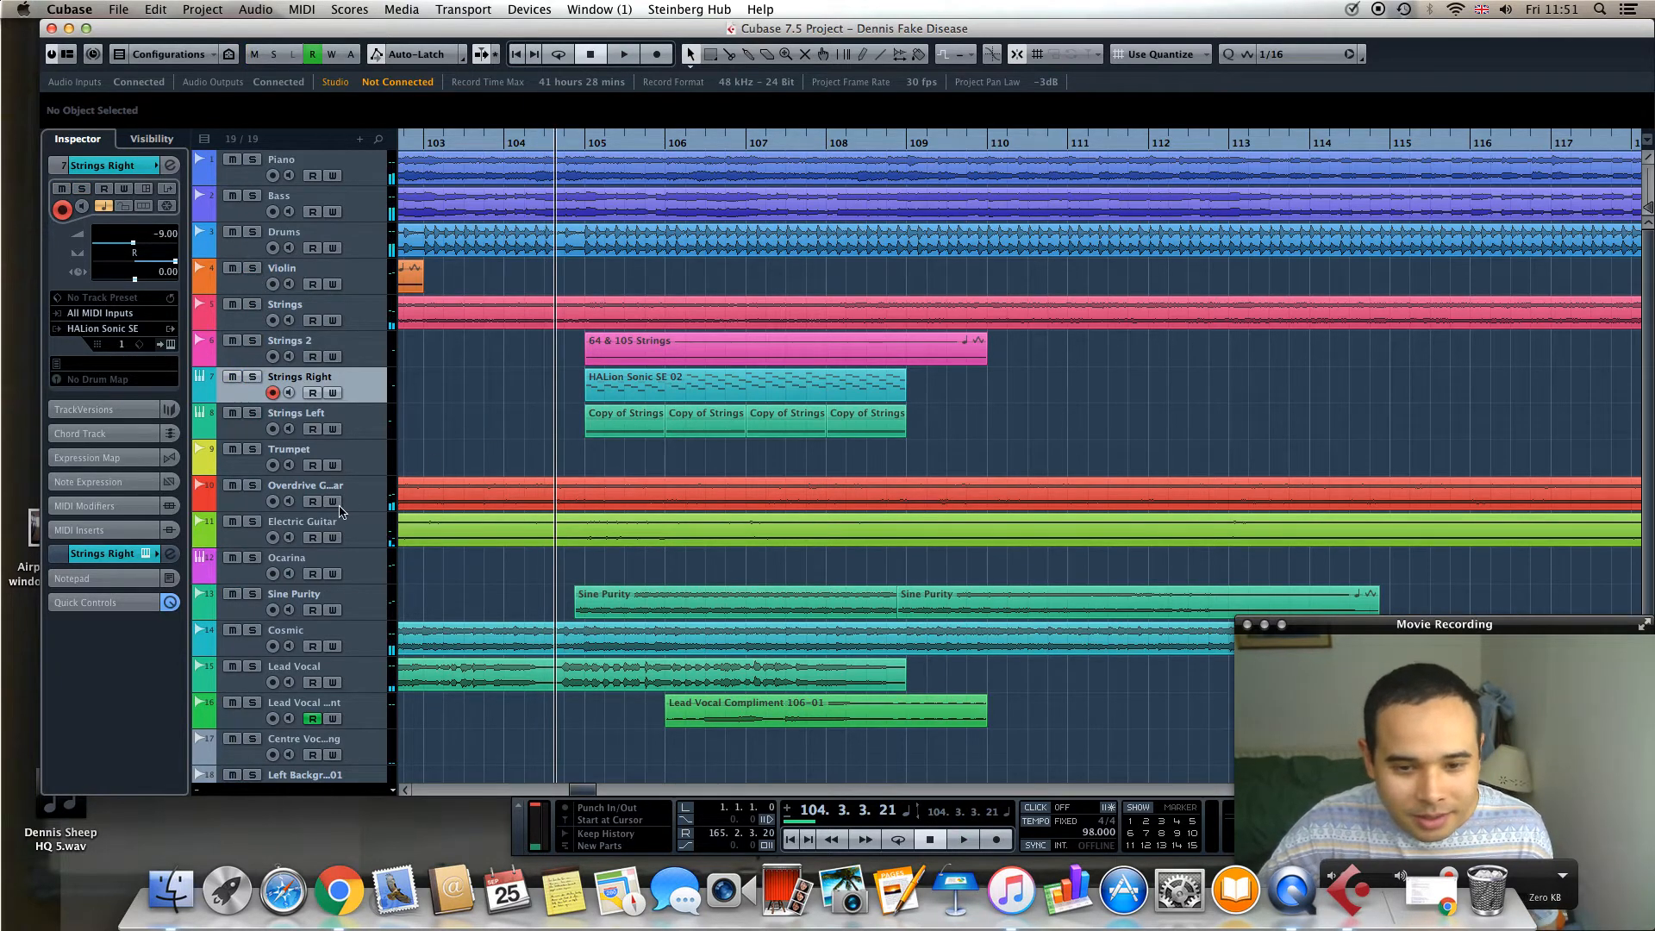
# Solo the Trumpet track and play it from just before bar 99 until shortly before bar 101
pyautogui.moveTo(586, 788); pyautogui.dragTo(574, 783)
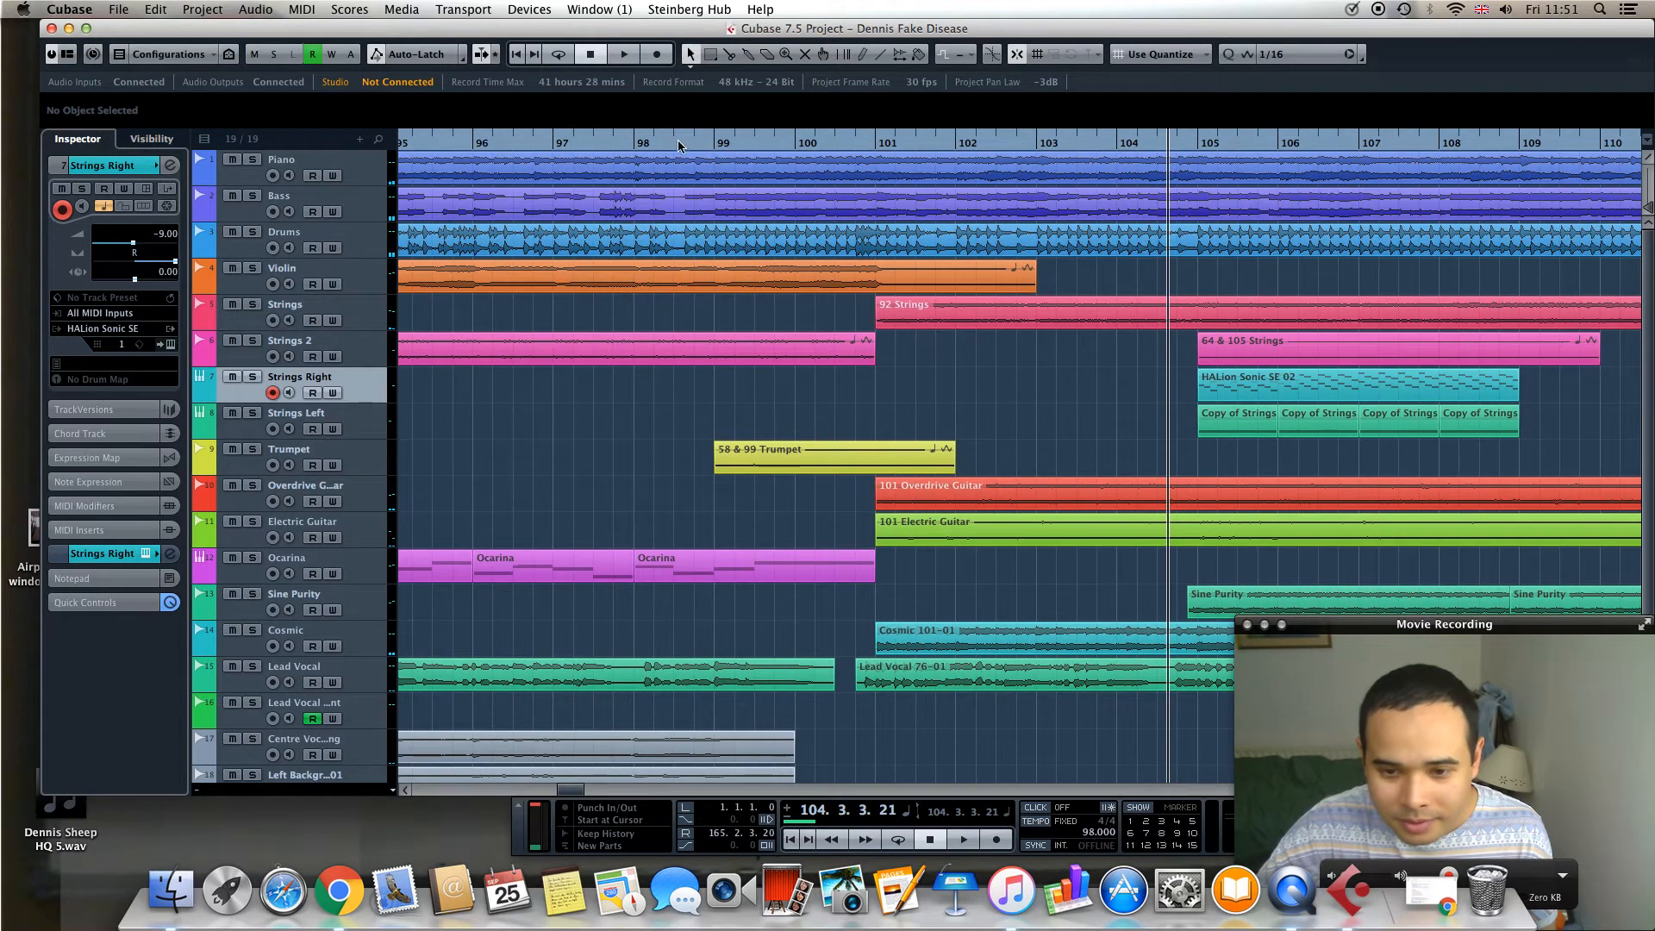
pyautogui.click(705, 145)
pyautogui.click(253, 450)
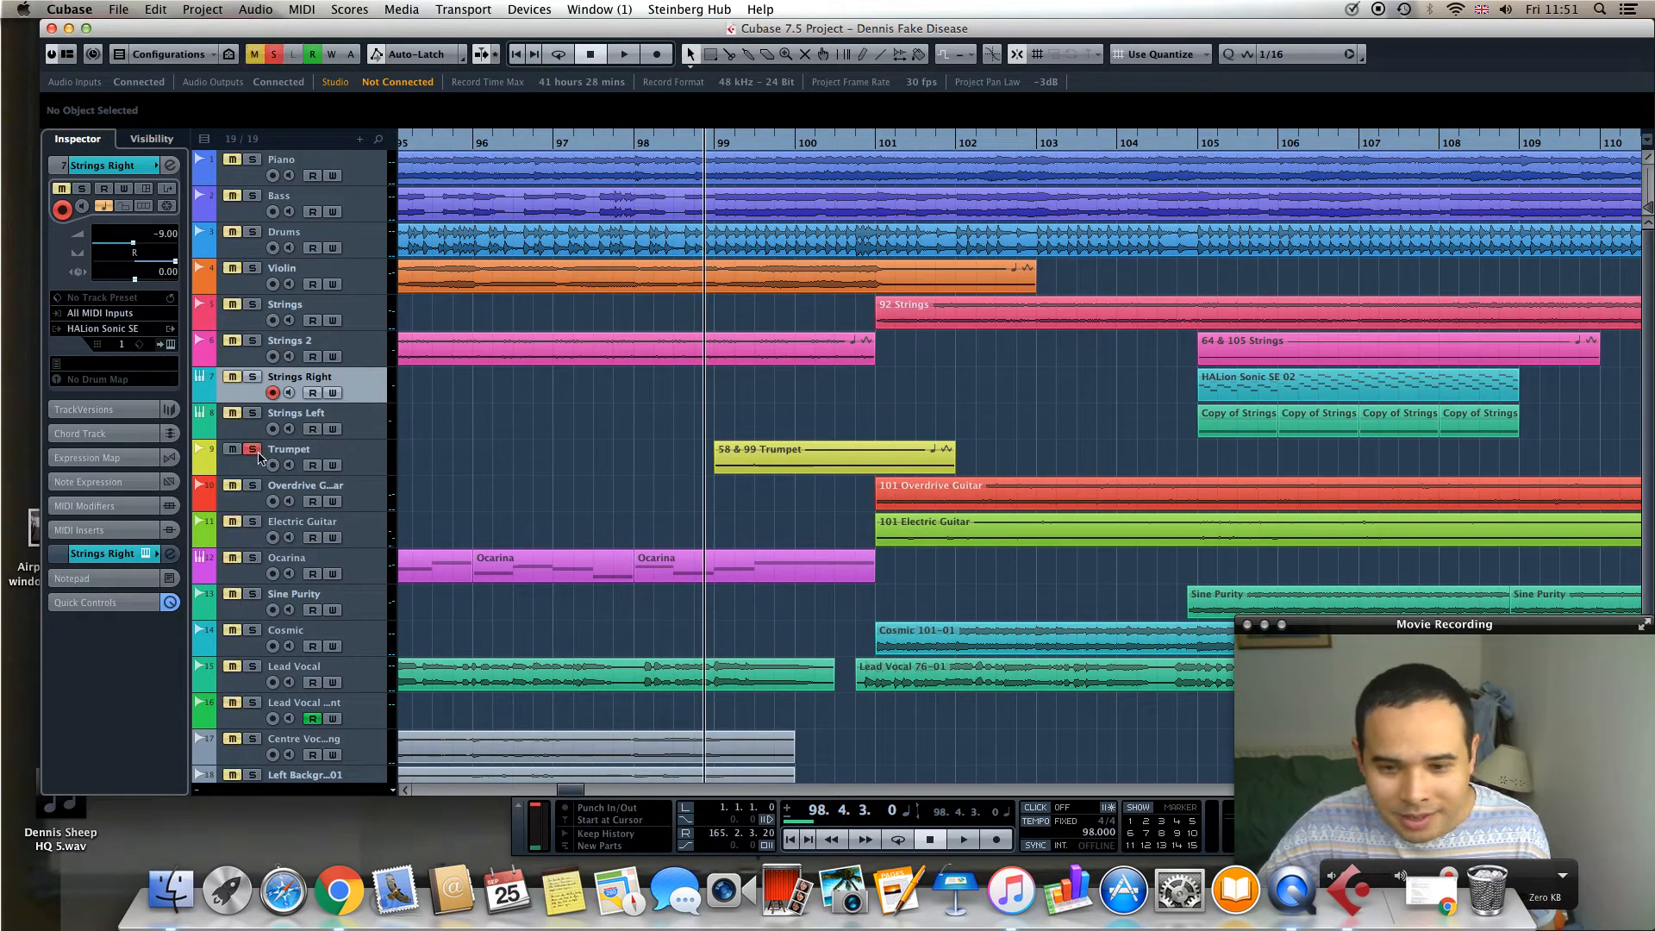
pyautogui.press('space')
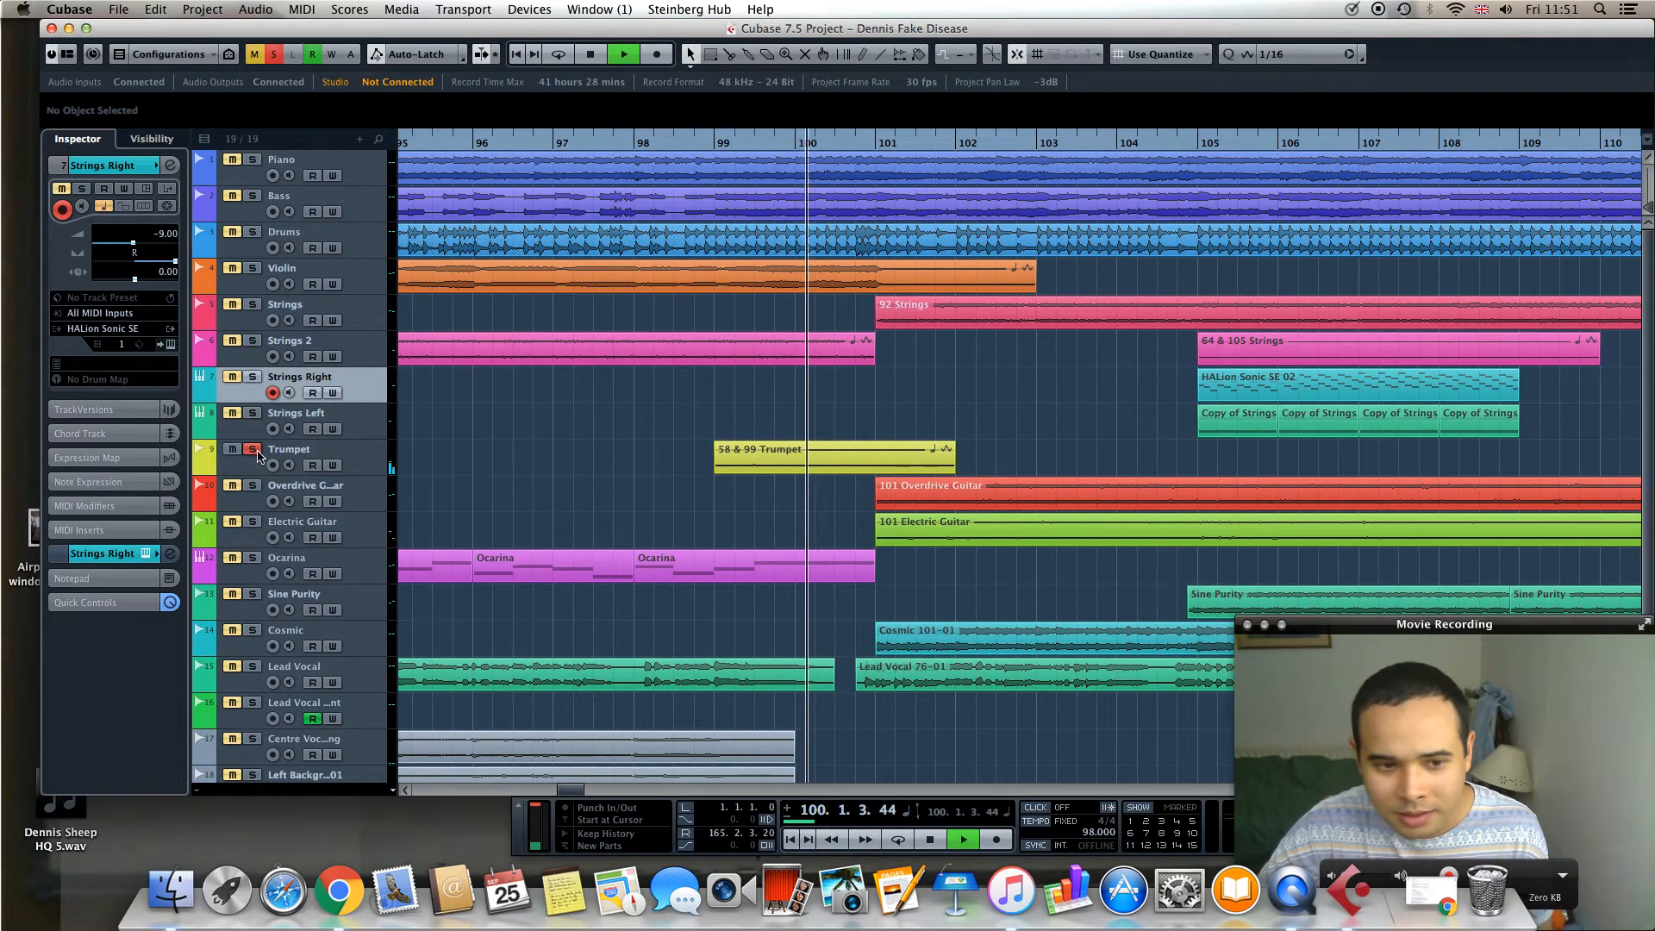
pyautogui.press('space')
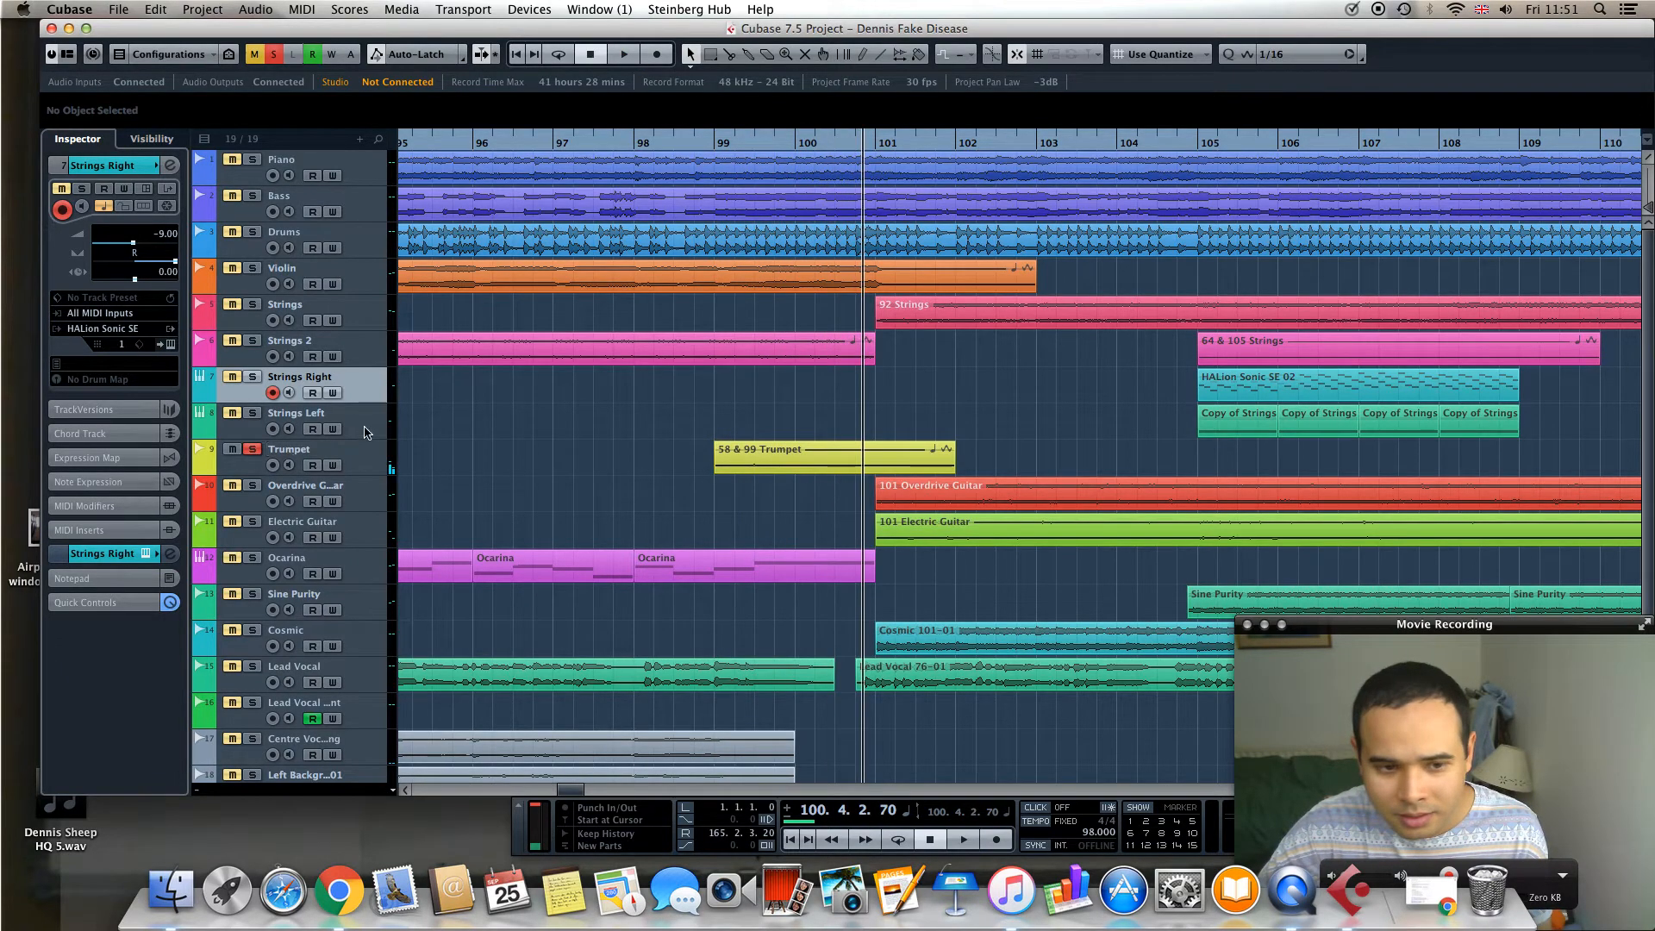
# Play from bar 105 while adding Strings Right and Strings Left to the soloed Trumpet, and return the playhead to just before bar 105
pyautogui.click(374, 424)
pyautogui.click(374, 388)
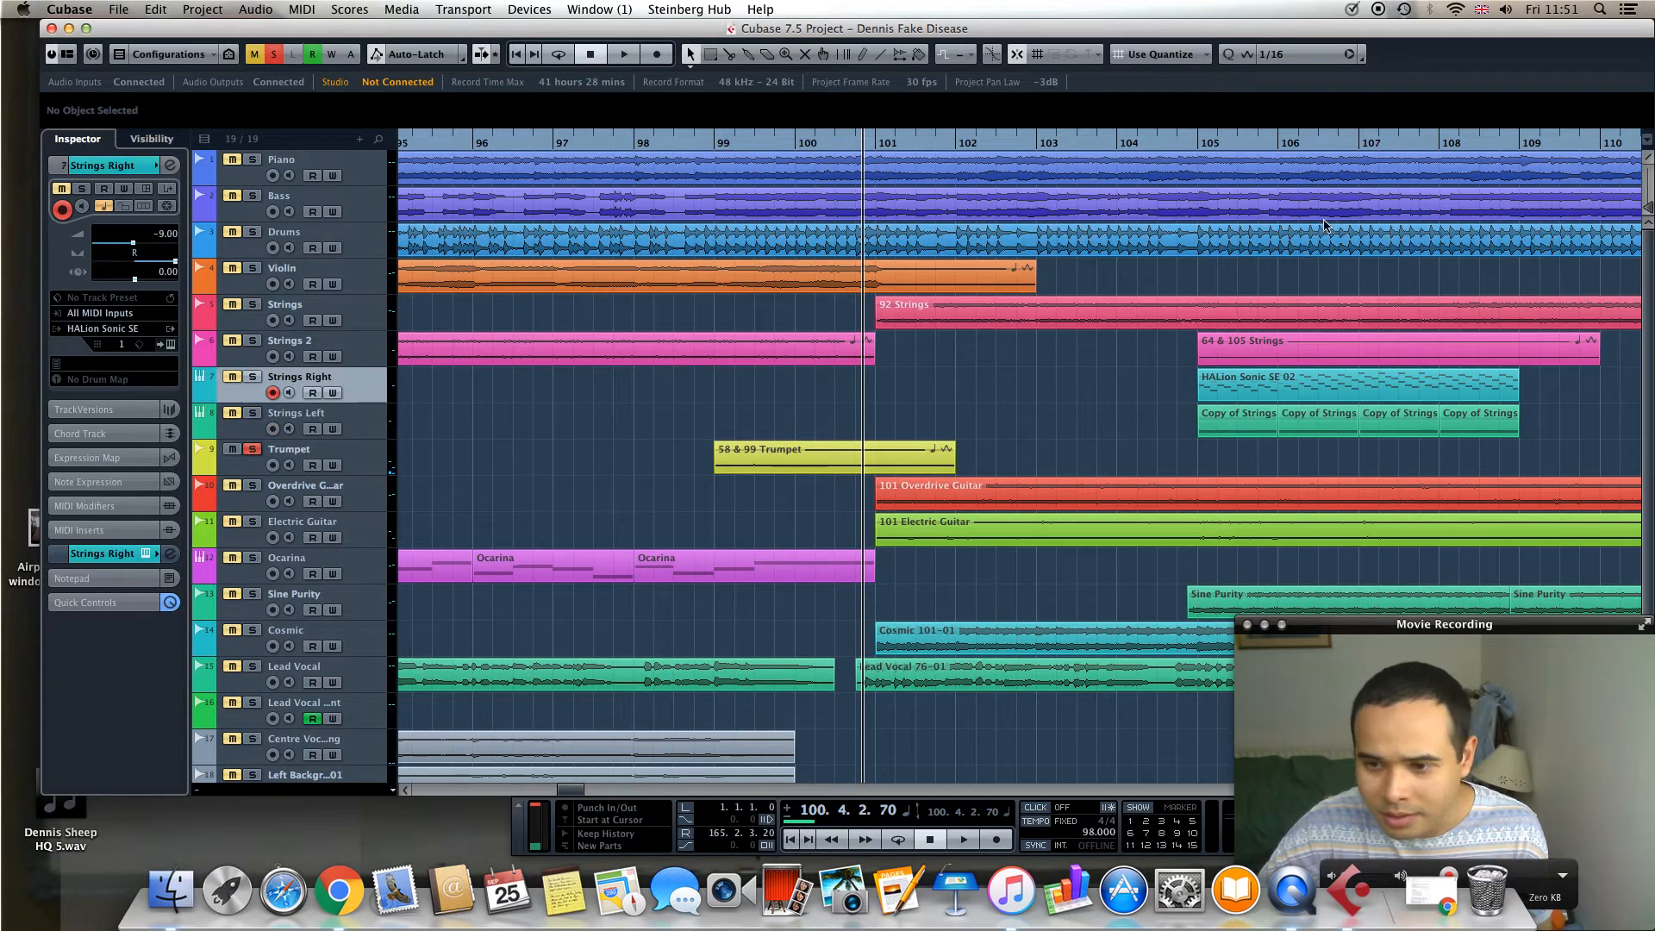
pyautogui.click(1200, 142)
pyautogui.press('space')
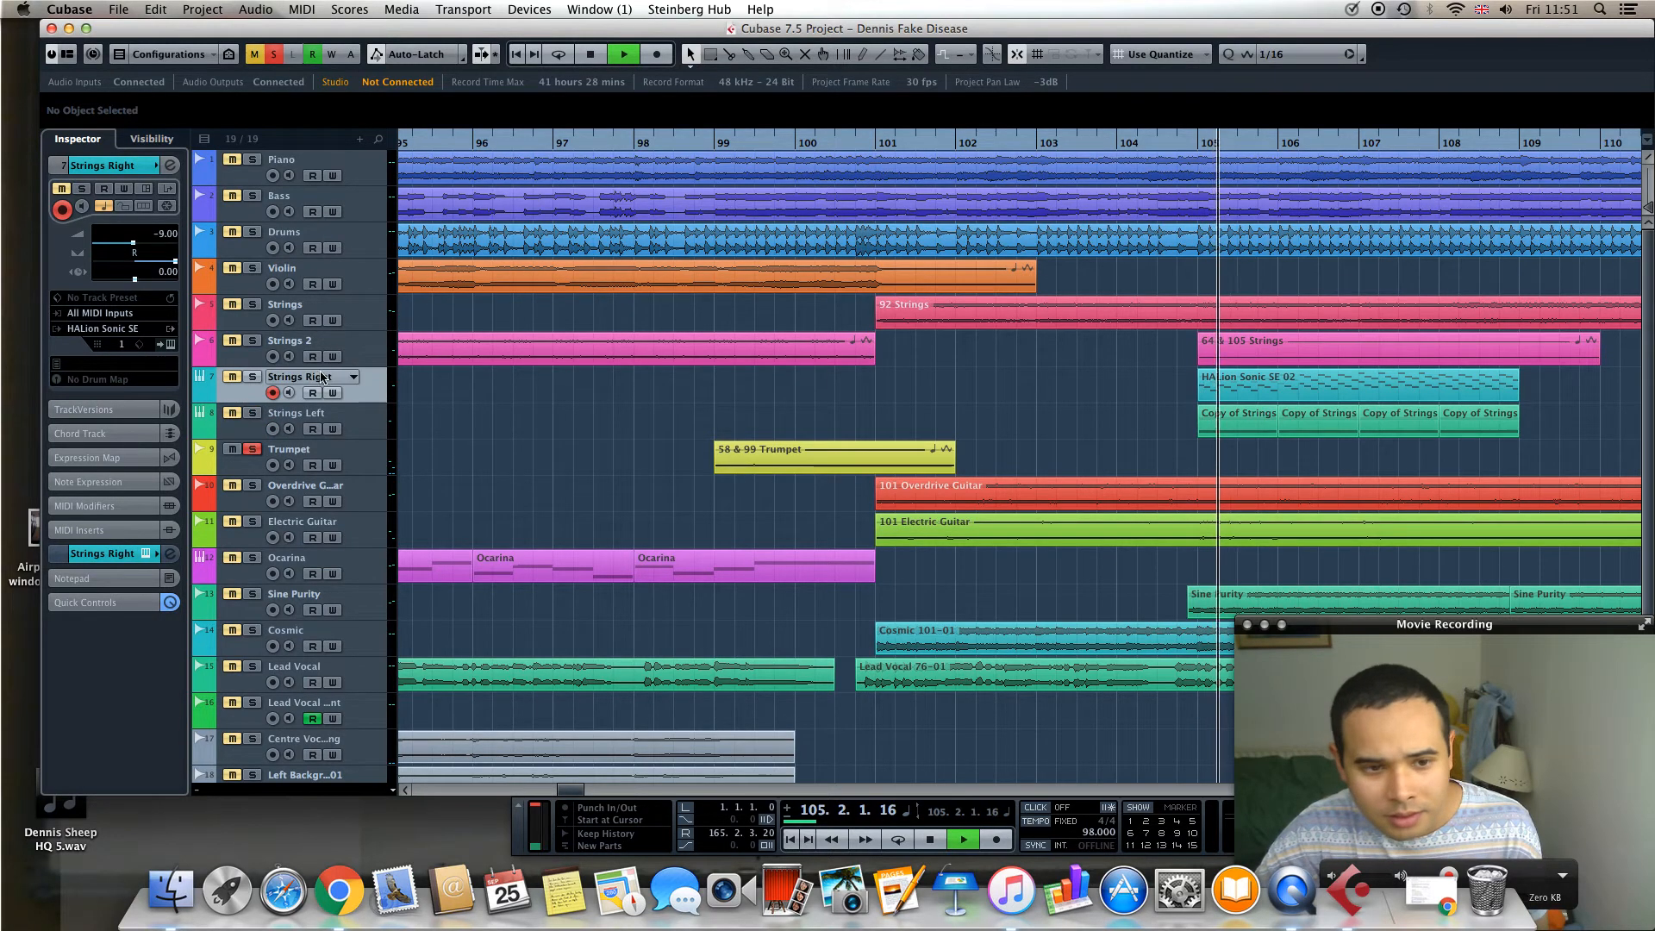
pyautogui.click(252, 377)
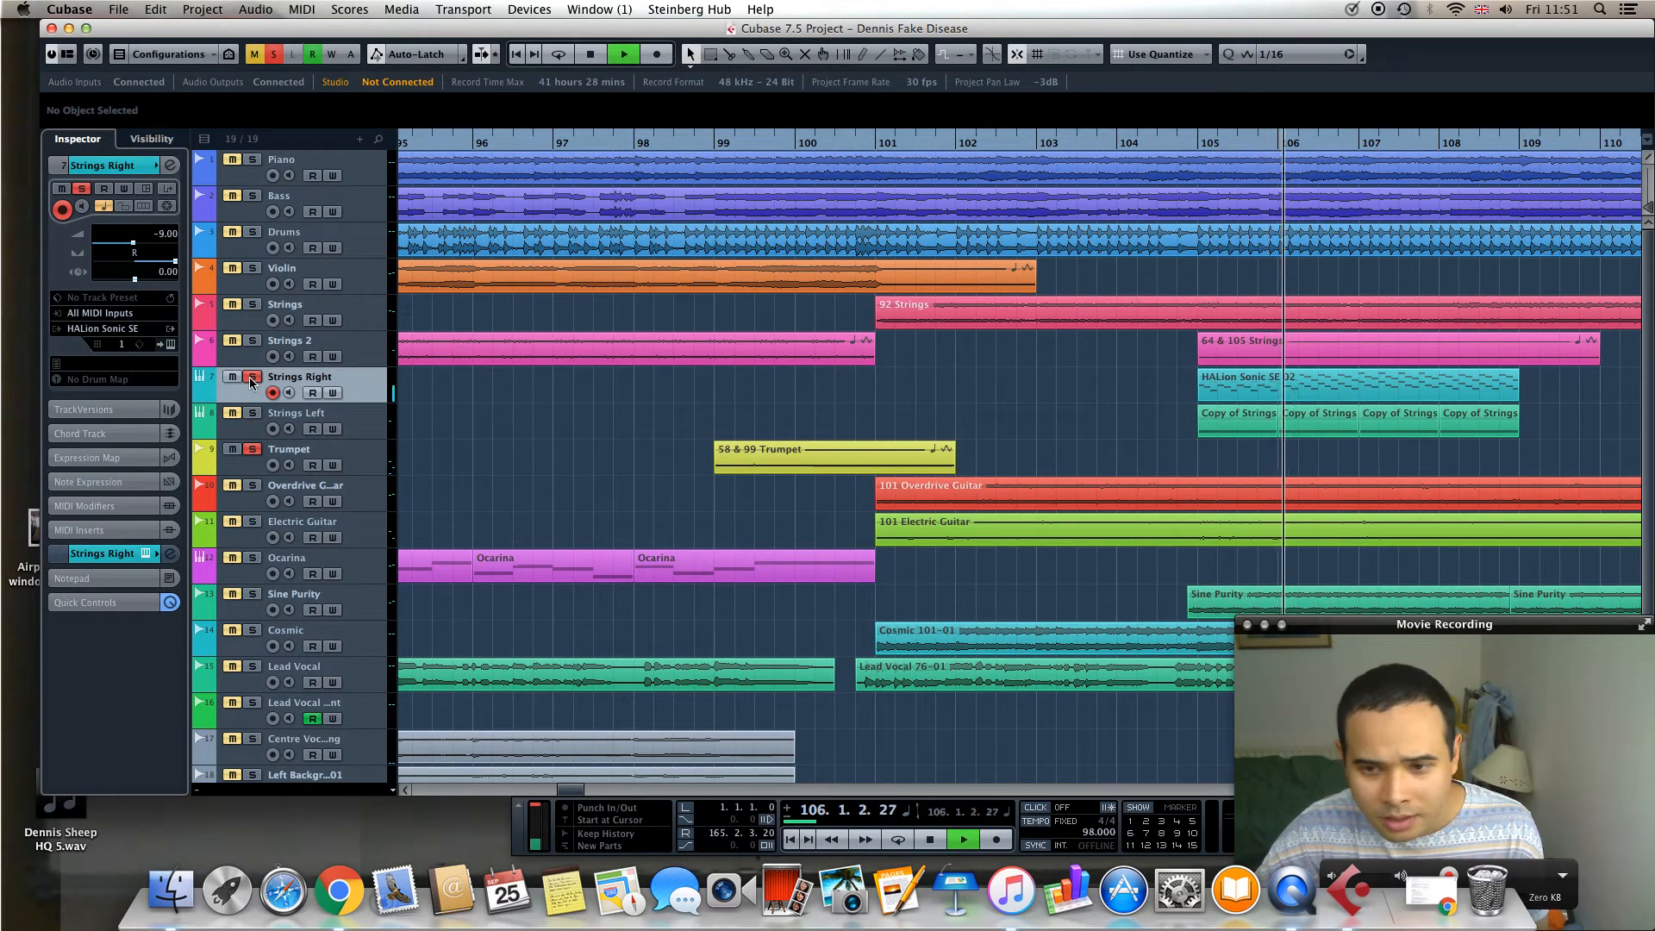
pyautogui.click(253, 414)
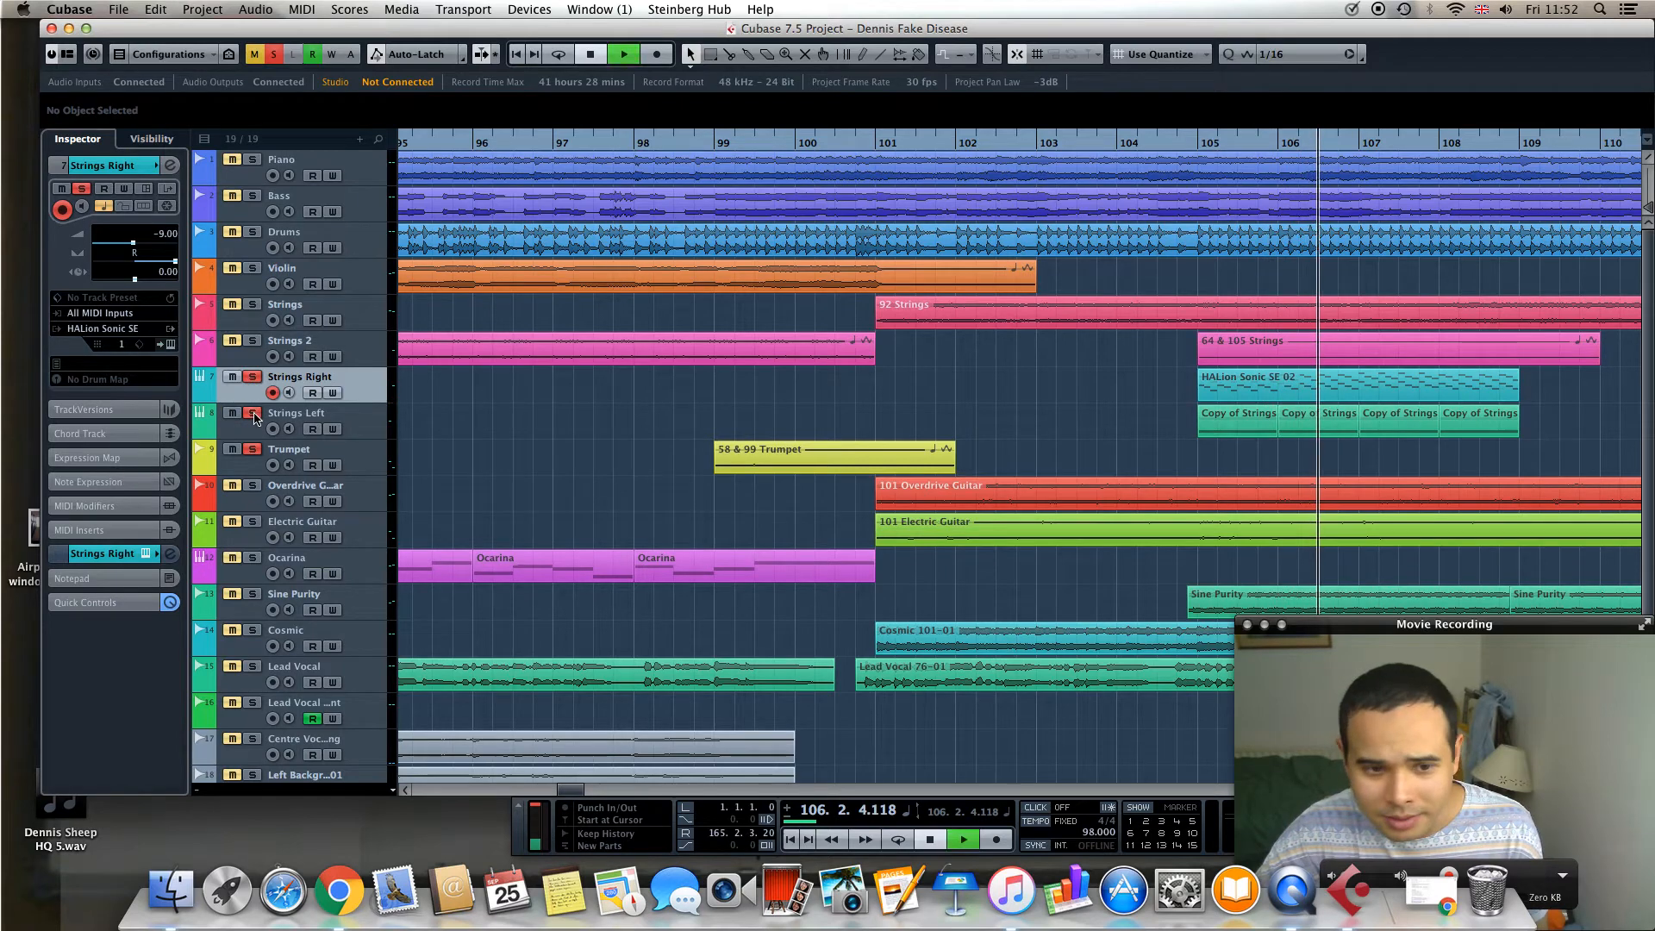
pyautogui.press('space')
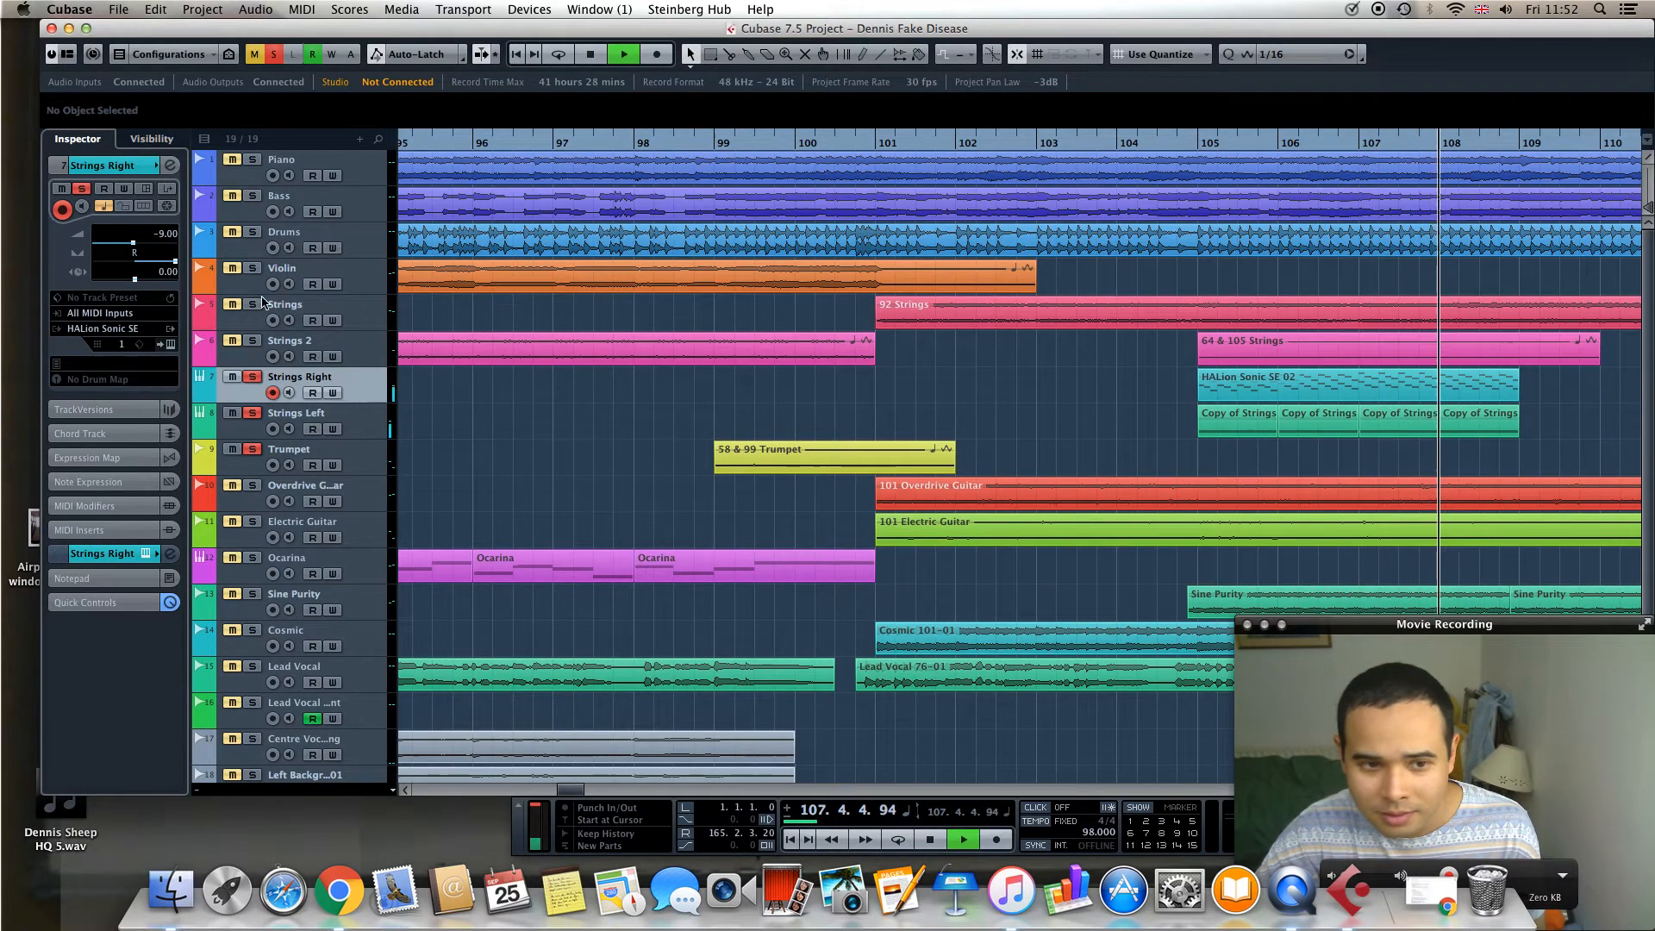
pyautogui.press('space')
pyautogui.click(1195, 143)
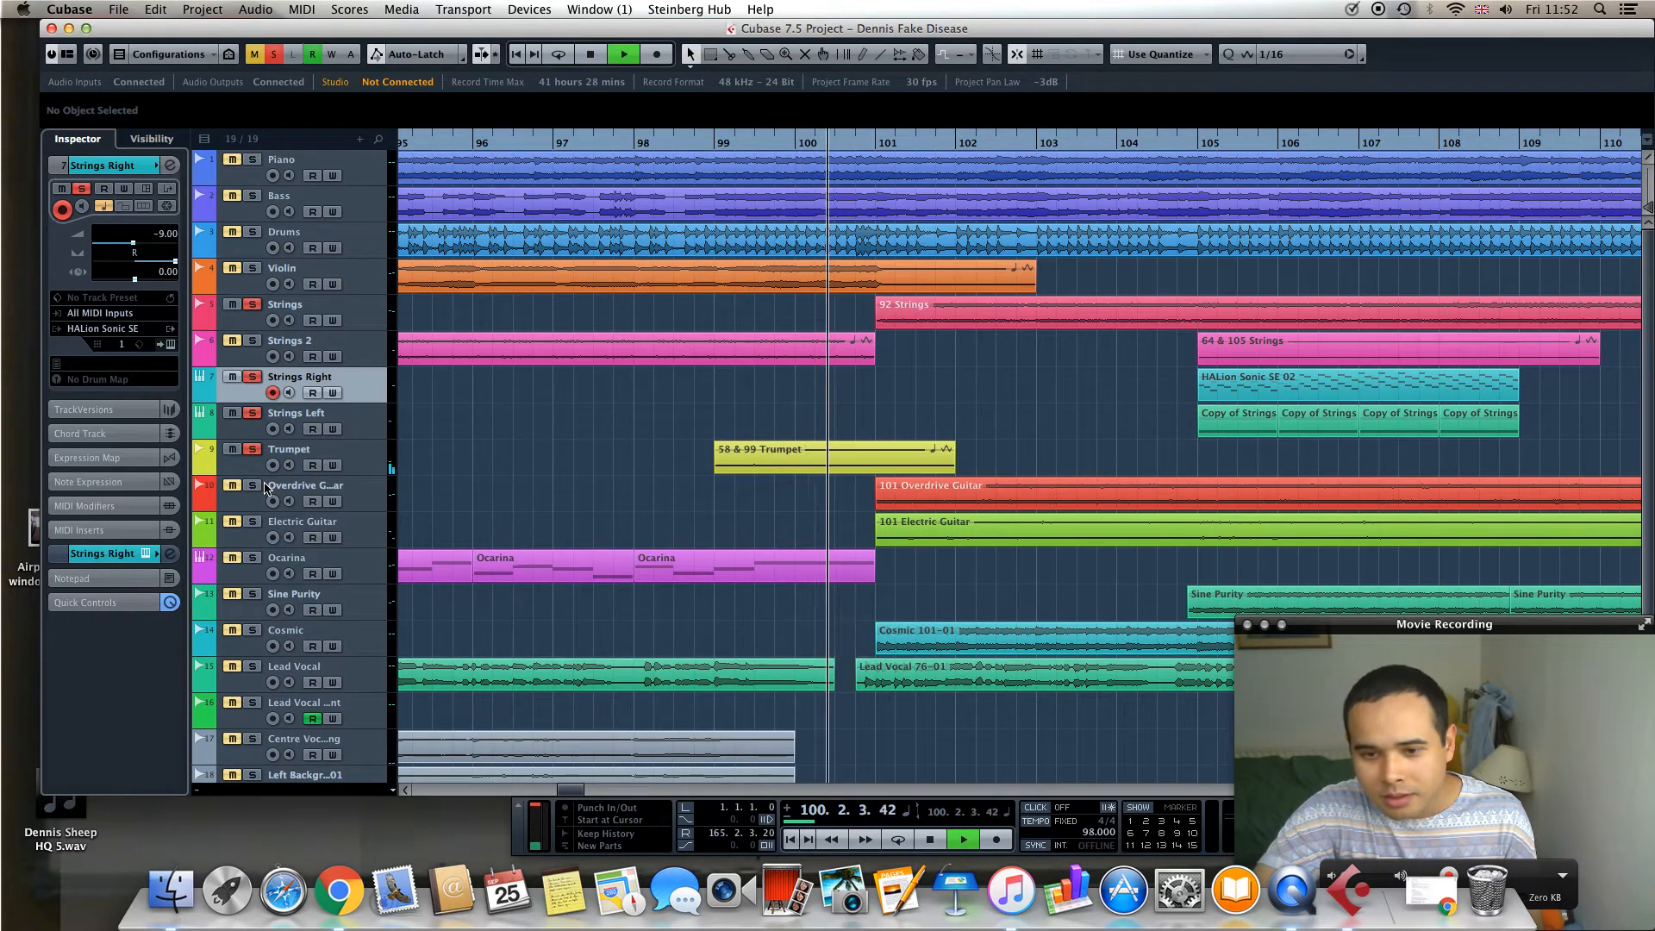
# Stop playback shortly before bar 101 and remove the solo from Trumpet, Strings Left, Strings Right and Strings
pyautogui.press('space')
pyautogui.click(255, 449)
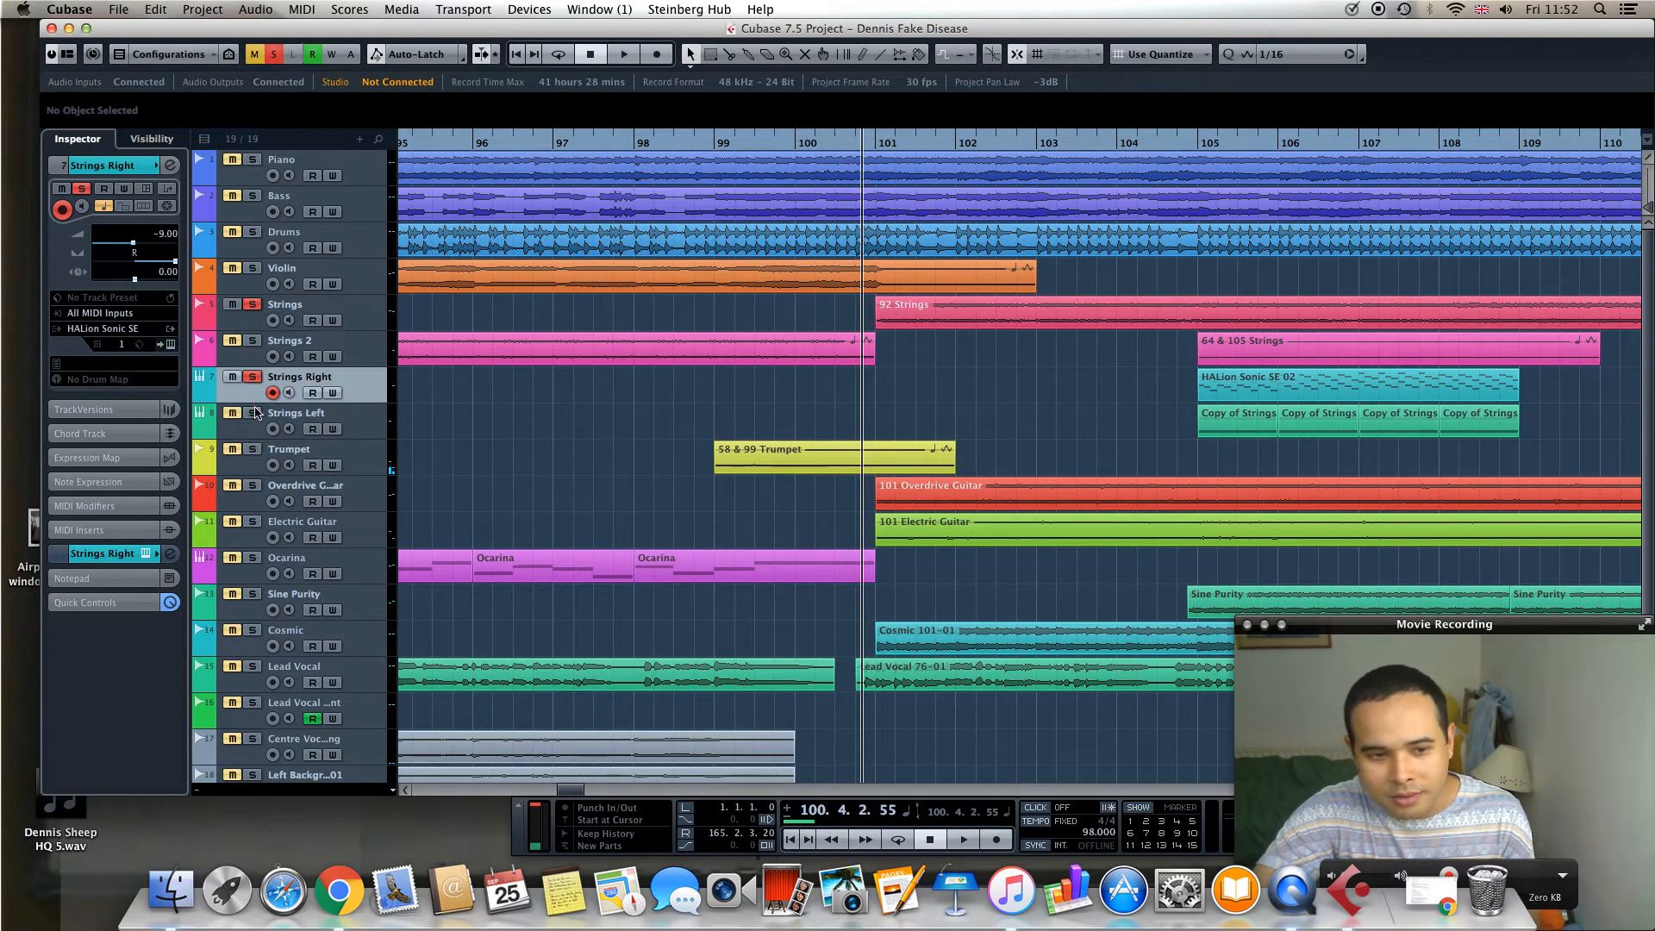
pyautogui.click(254, 305)
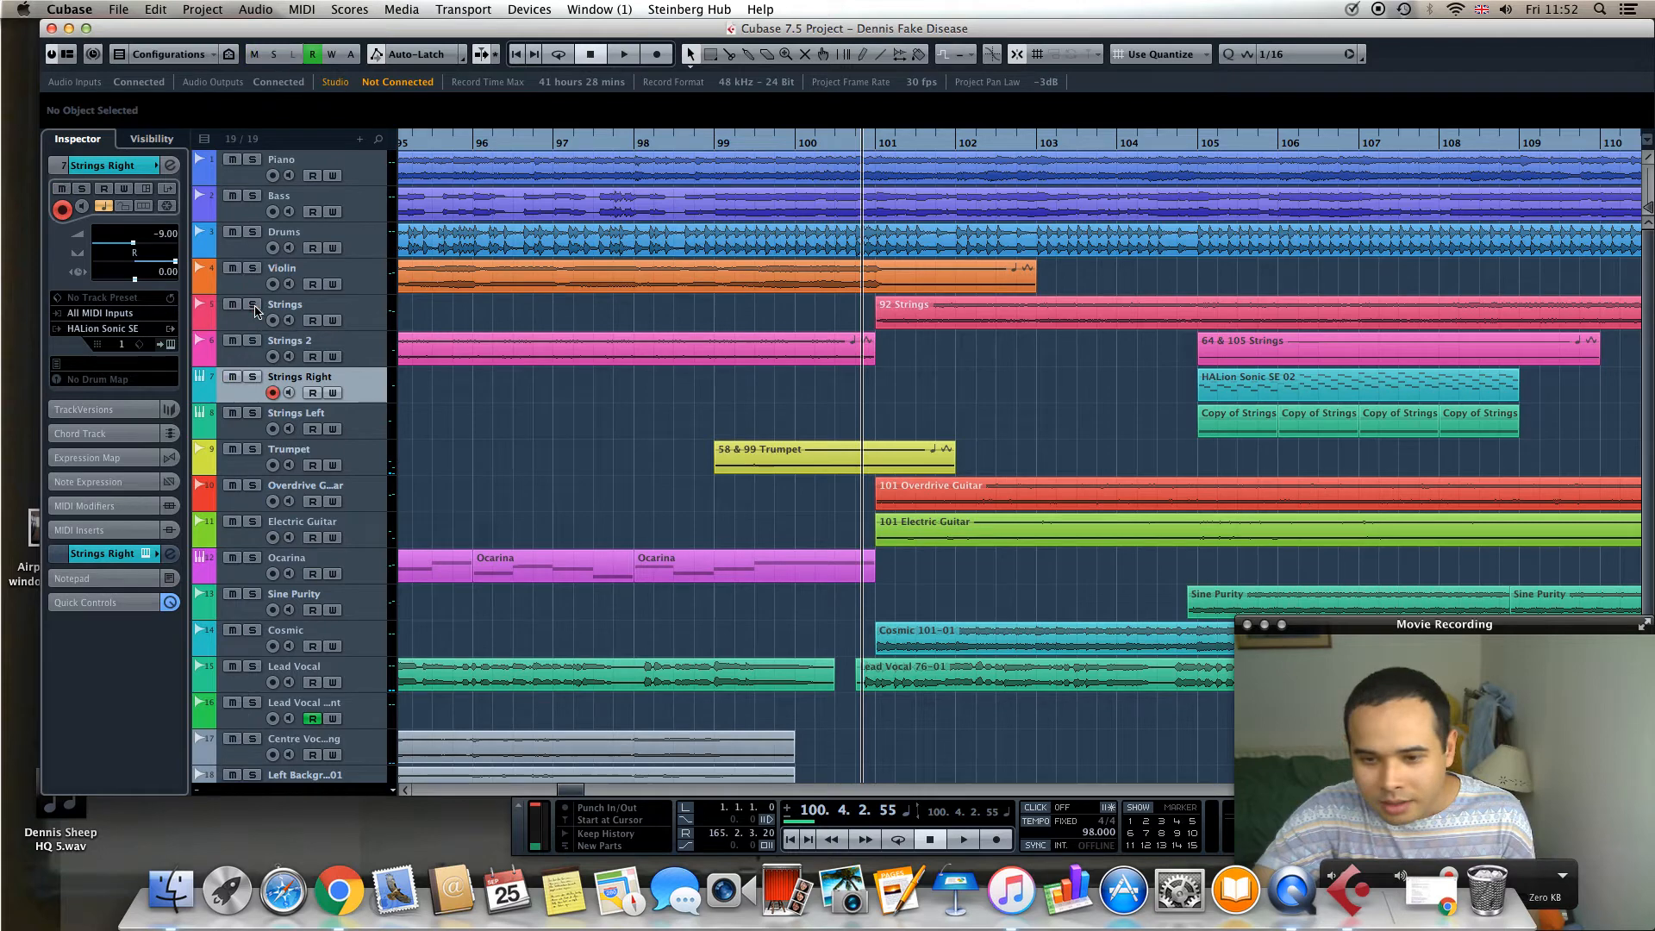
# Solo the Electric Guitar track, start playback, and add Overdrive Guitar to the solo while it plays
pyautogui.click(251, 522)
pyautogui.press('space')
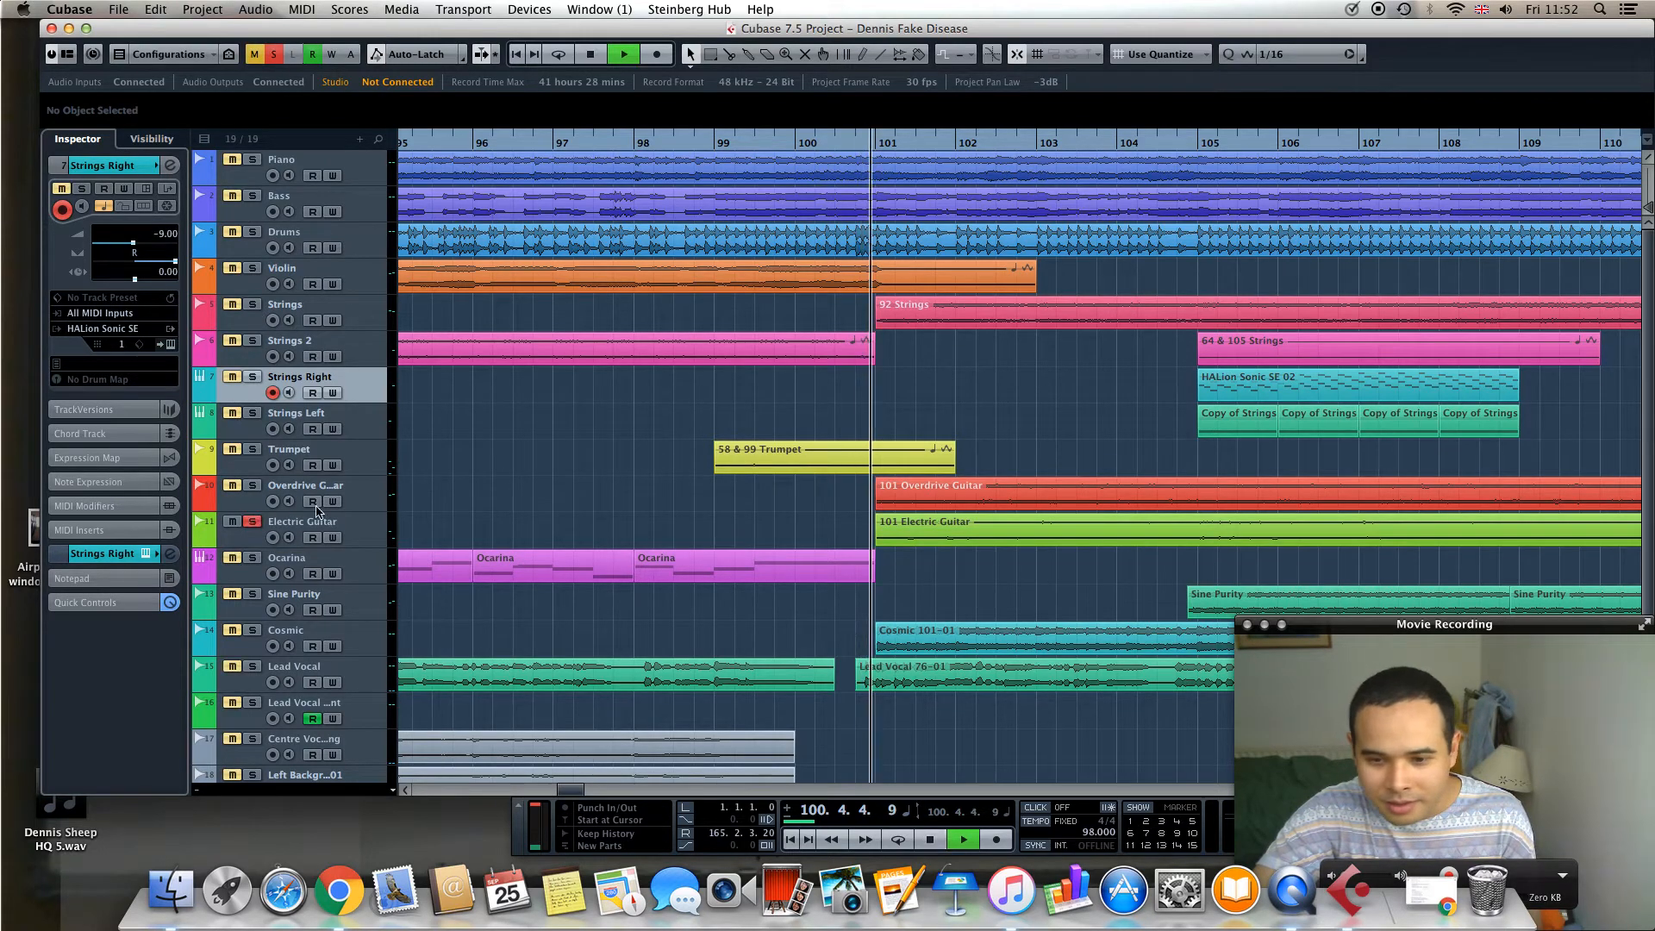
pyautogui.click(252, 486)
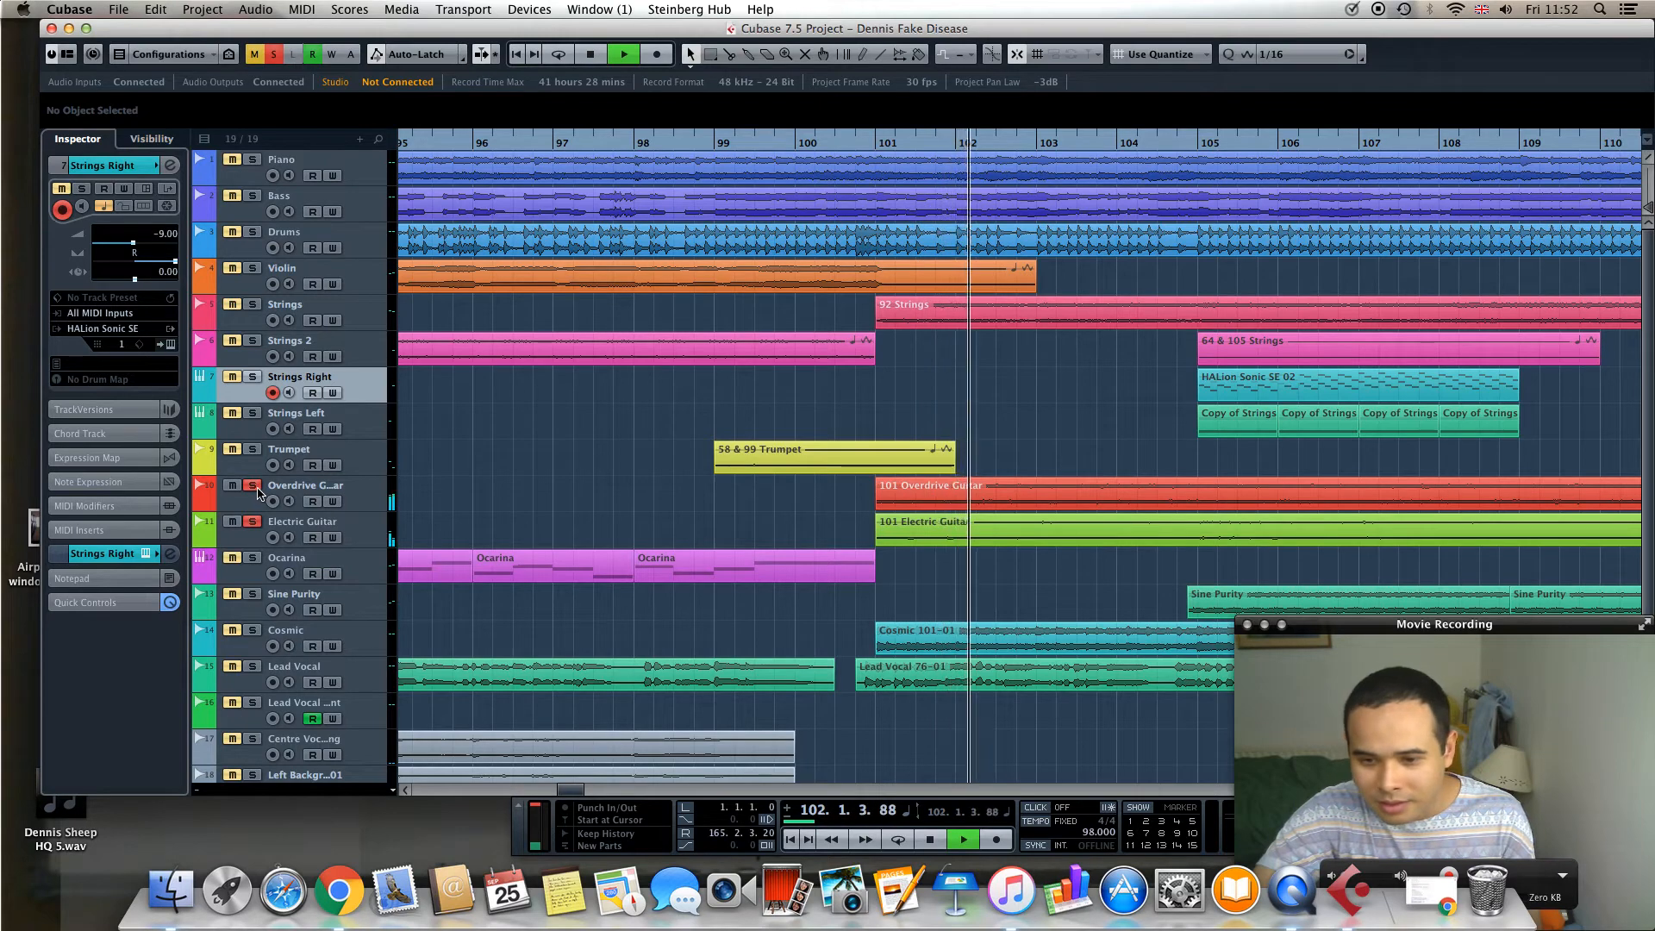
# Select the Overdrive Guitar track during playback and collapse its basic track settings
pyautogui.click(371, 533)
pyautogui.click(363, 495)
pyautogui.click(129, 165)
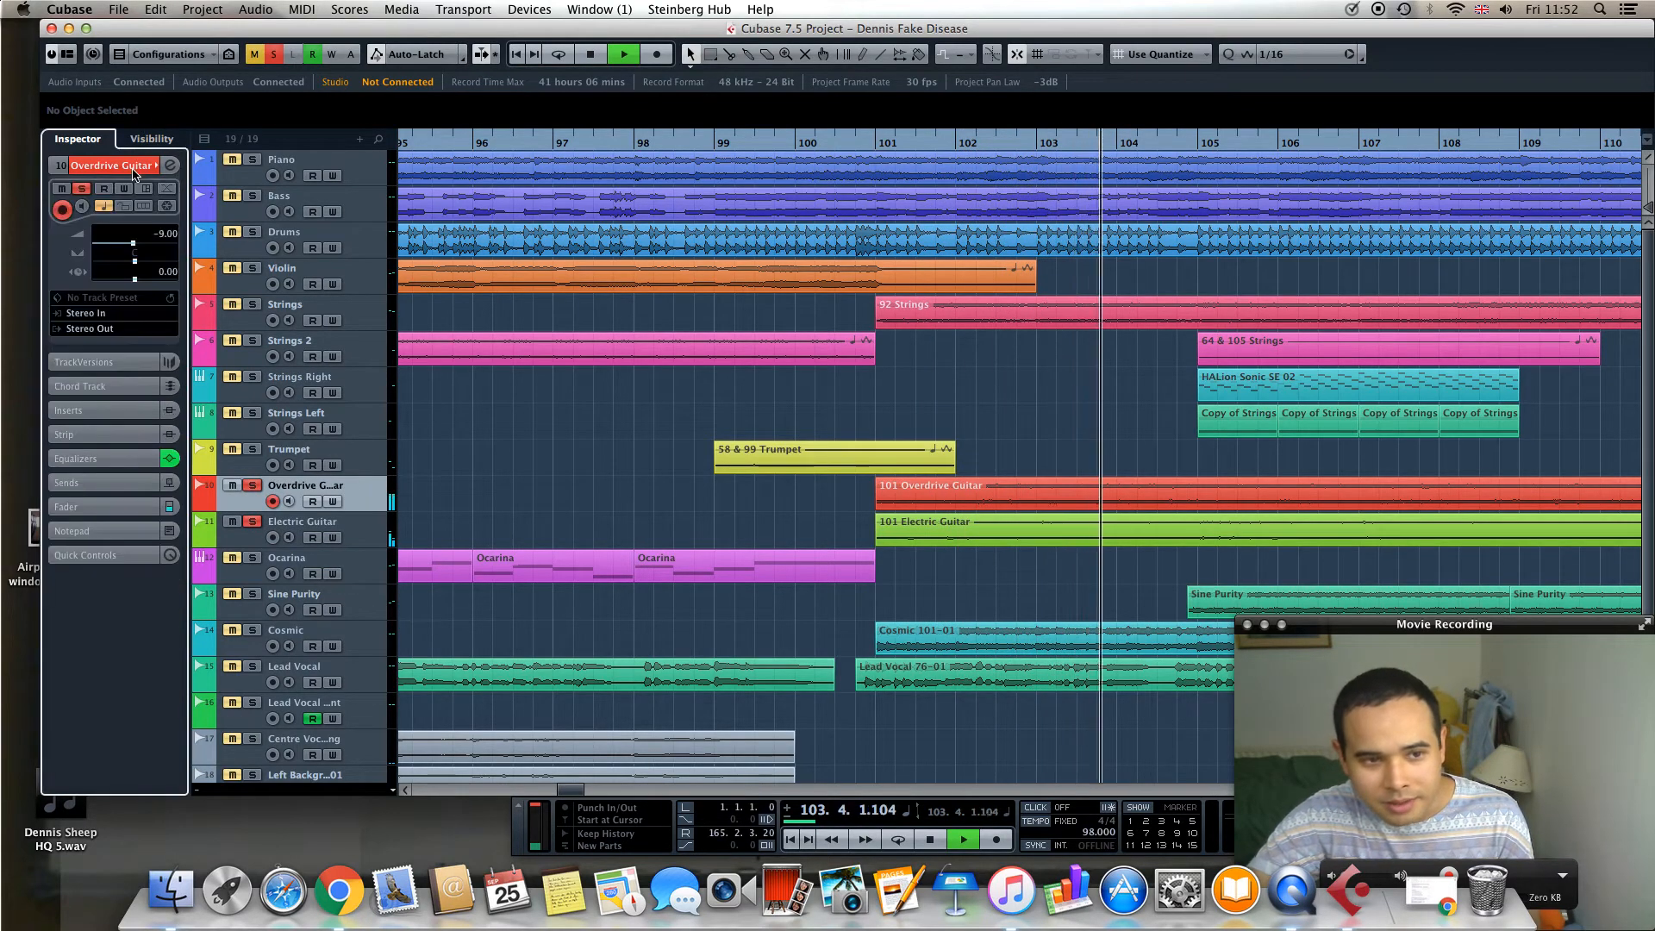
pyautogui.click(129, 165)
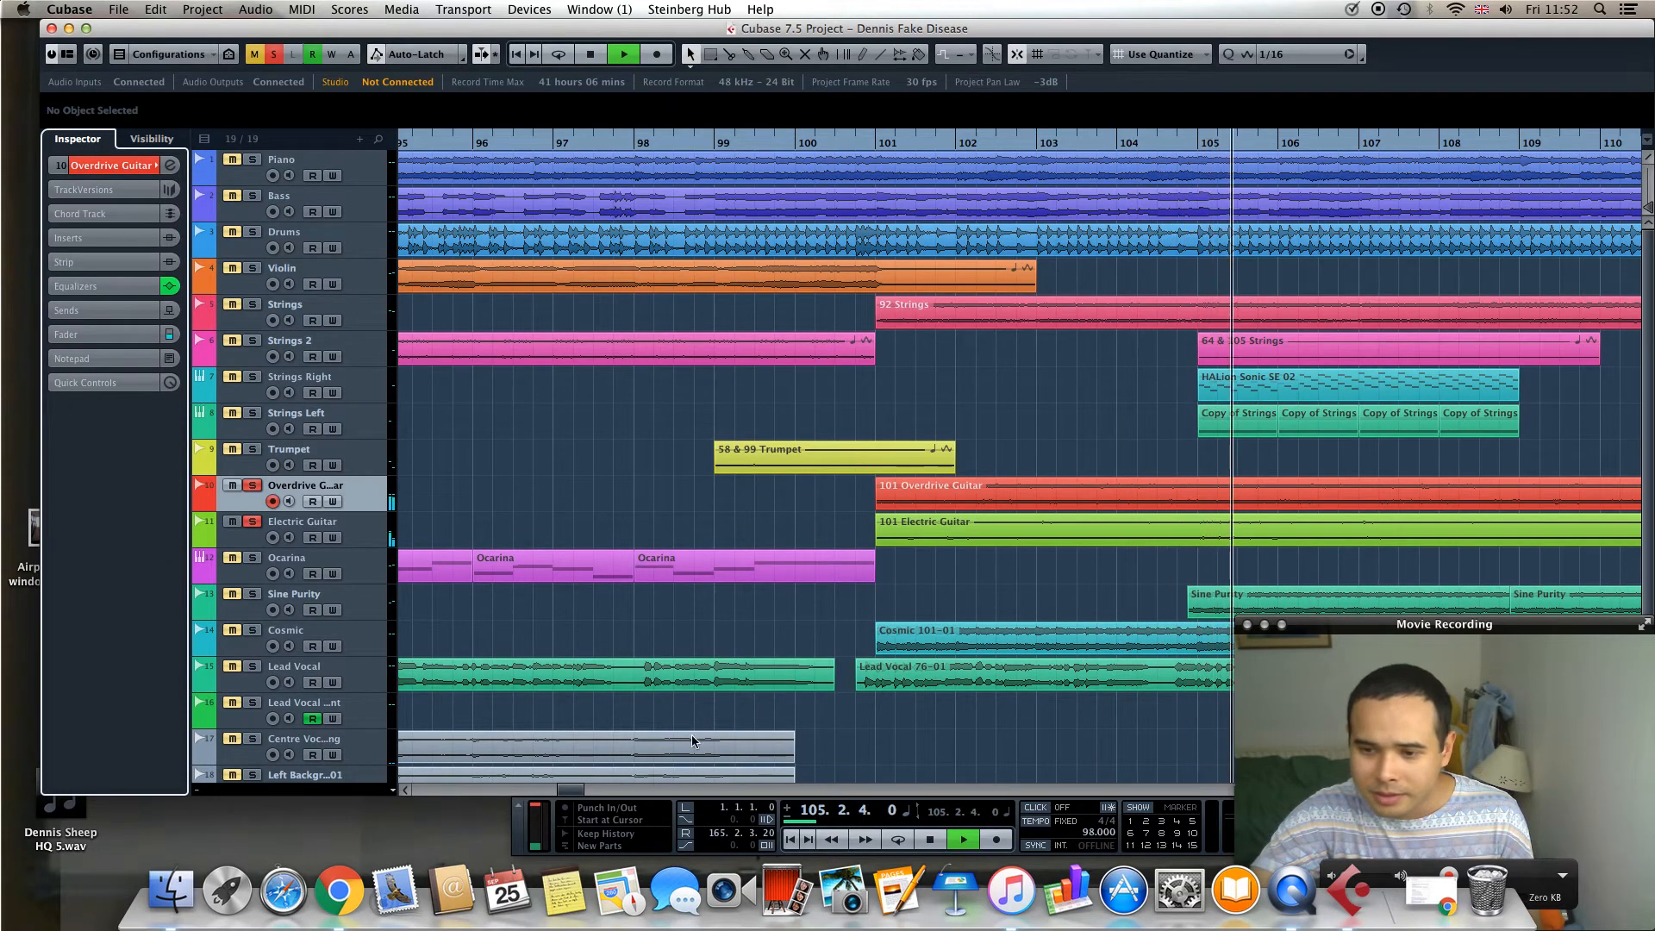
# Add the Drums, Bass and Piano tracks to the soloed guitars and listen to them together past bar 109
pyautogui.moveTo(572, 790); pyautogui.dragTo(577, 790)
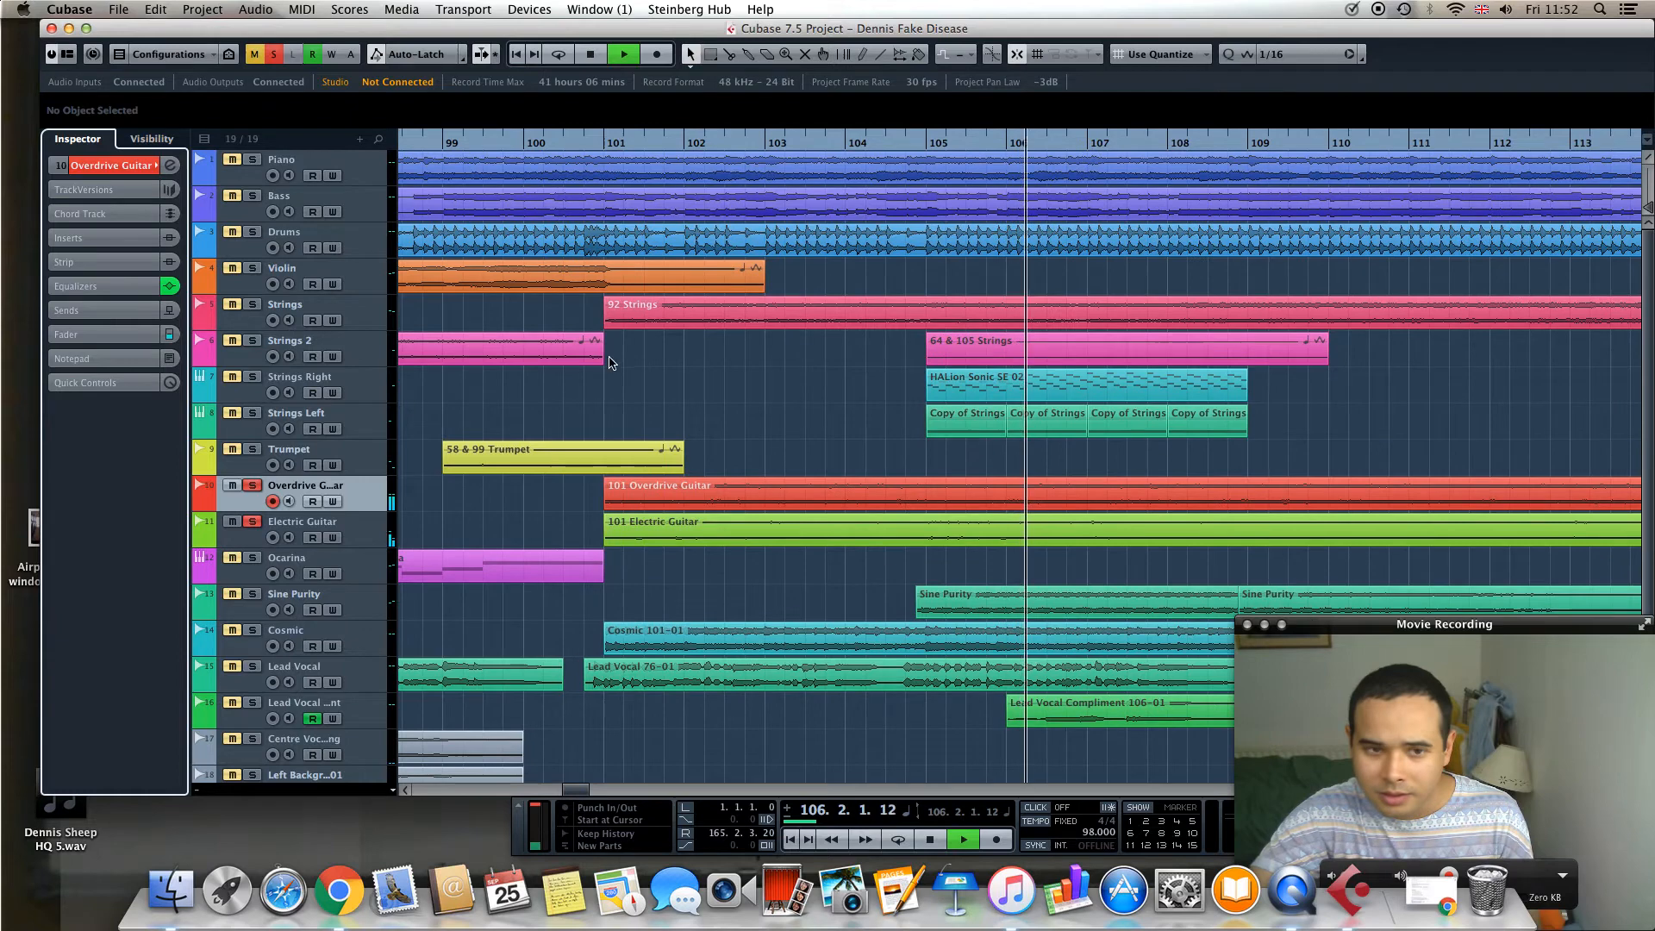
pyautogui.click(253, 233)
pyautogui.click(252, 196)
pyautogui.click(252, 160)
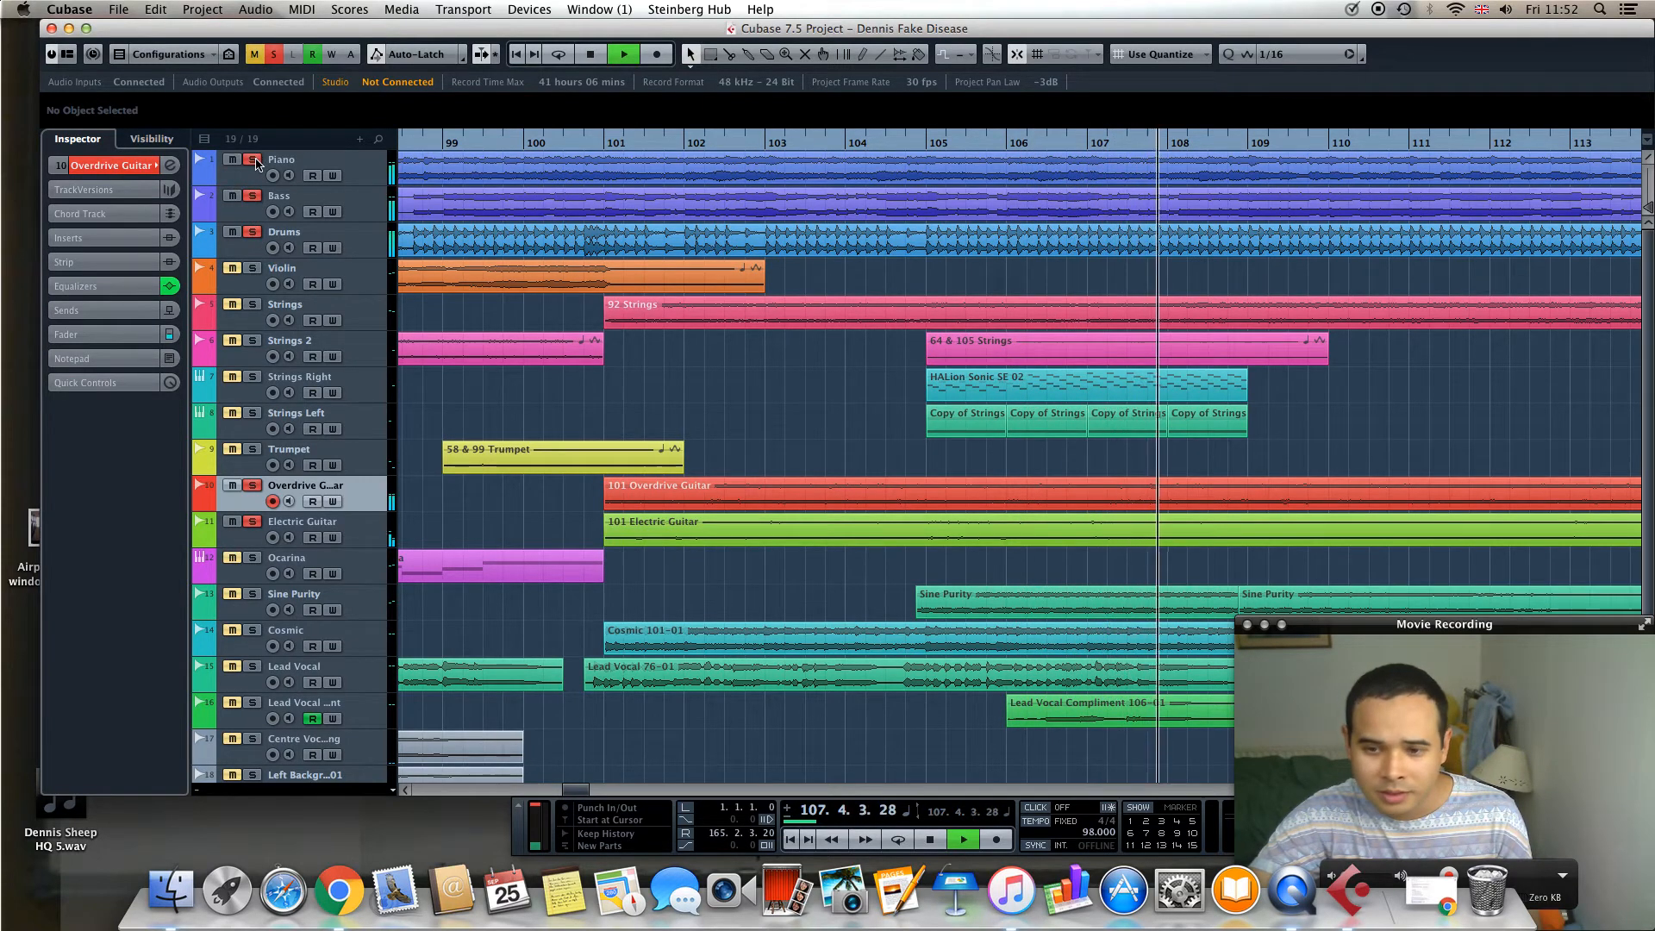
pyautogui.click(251, 195)
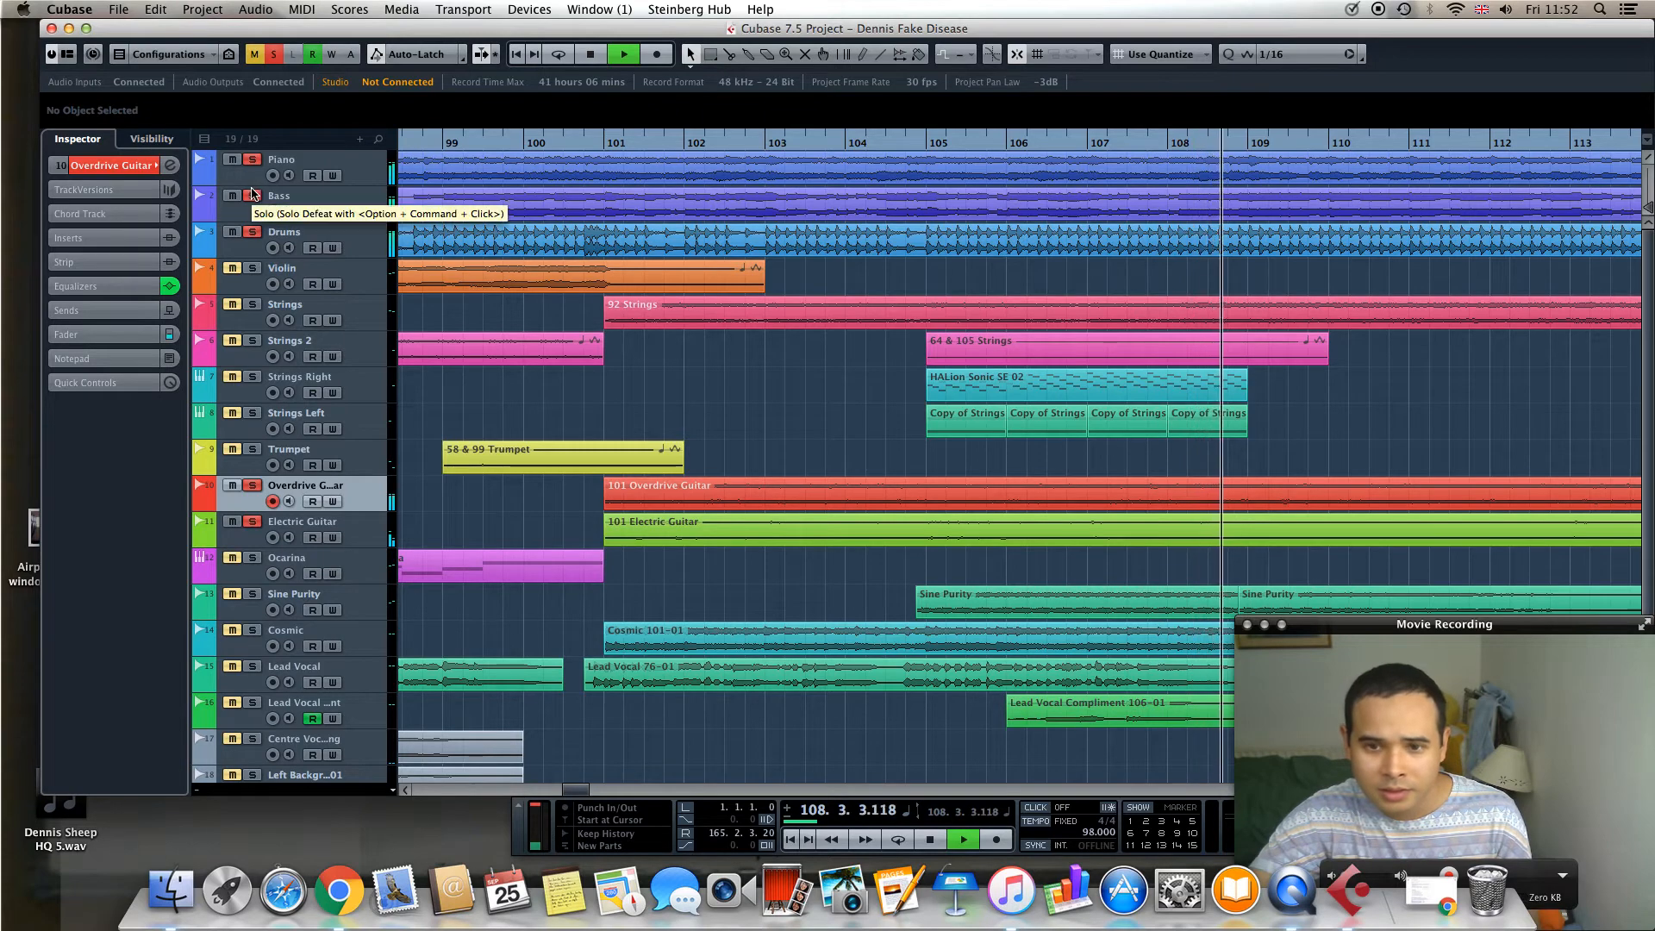
pyautogui.press('space')
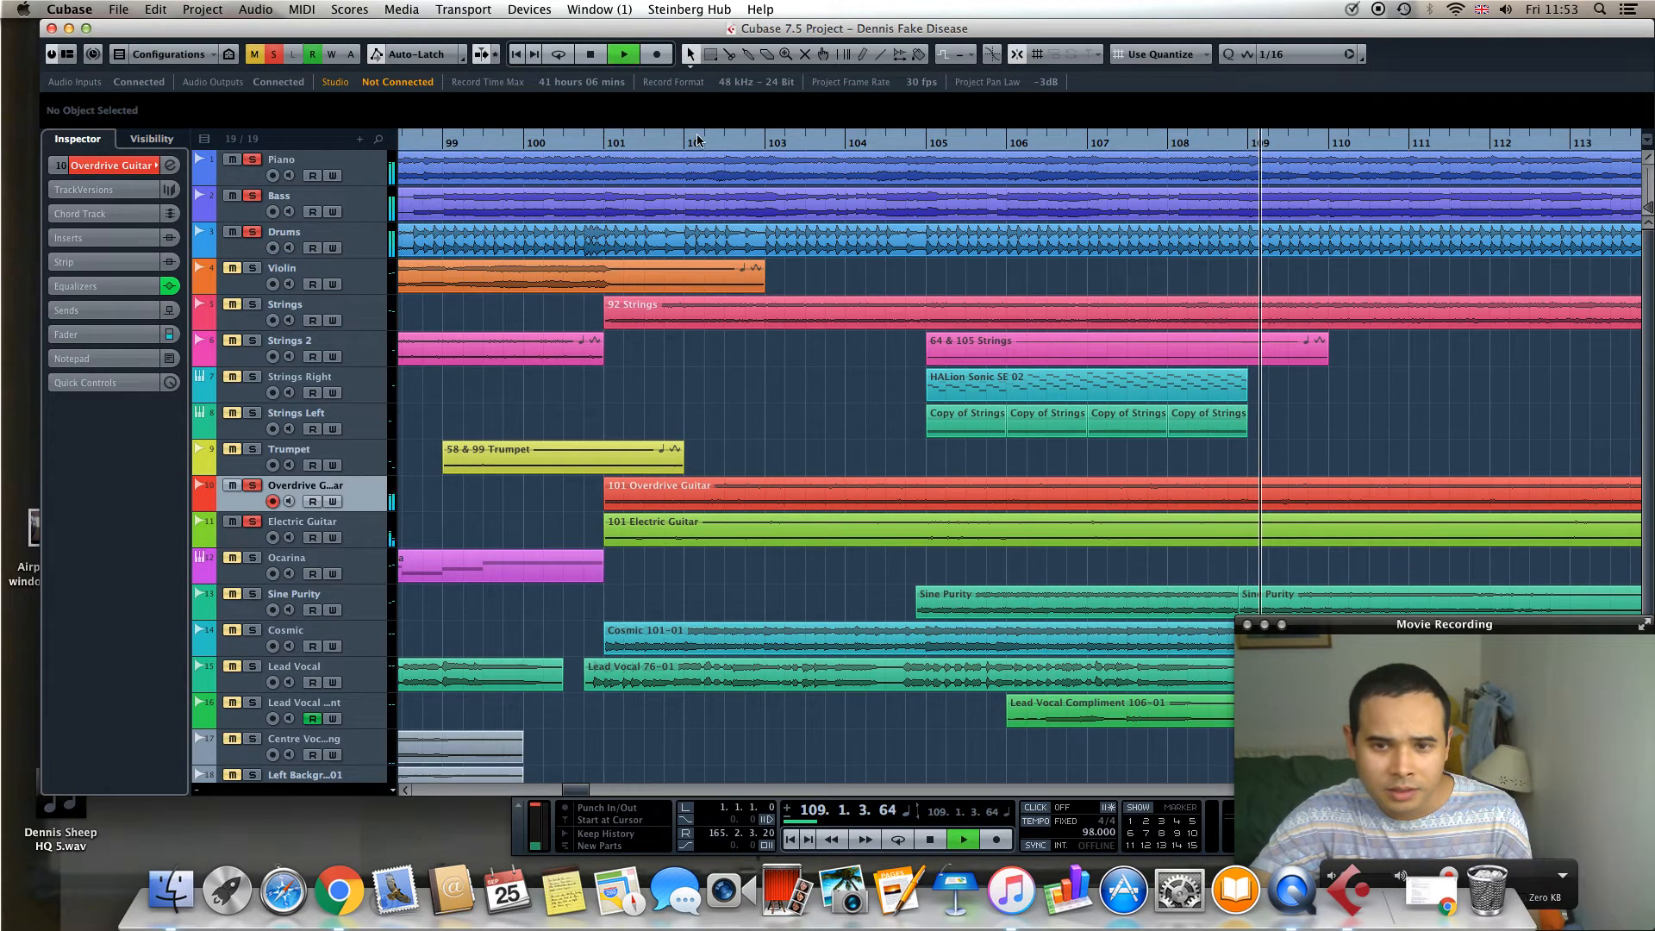
# Move playback back to about bar 103 and remove the solo from Drums, Bass, Overdrive Guitar and Electric Guitar, keeping Piano soloed
pyautogui.click(753, 140)
pyautogui.click(251, 196)
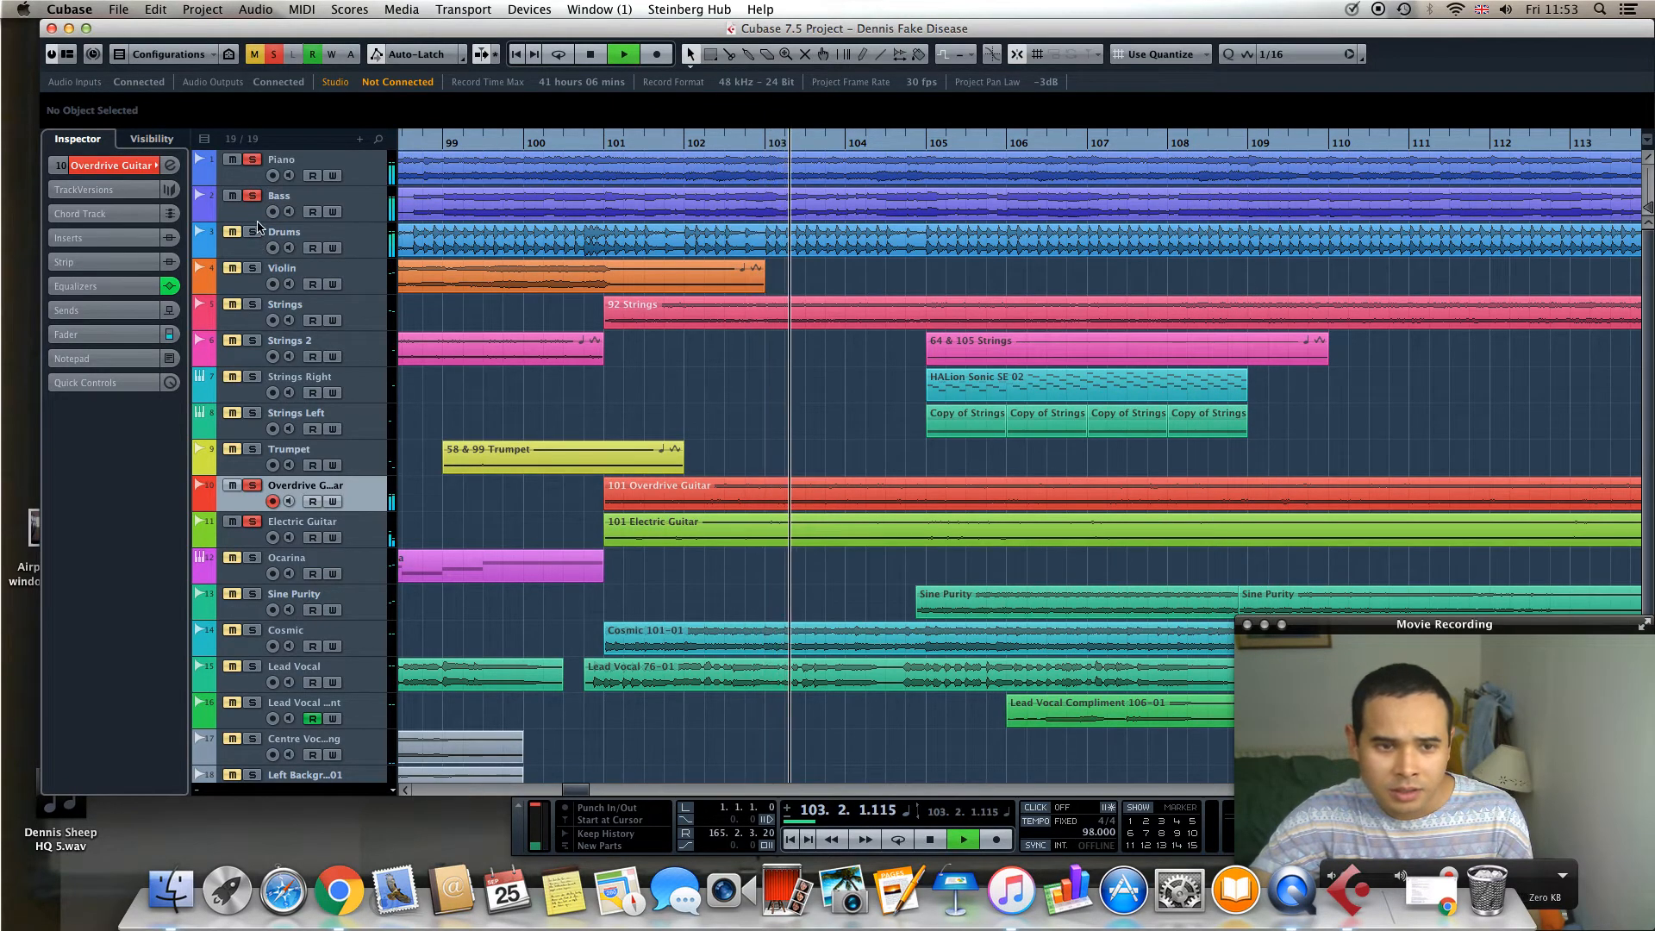
pyautogui.click(253, 486)
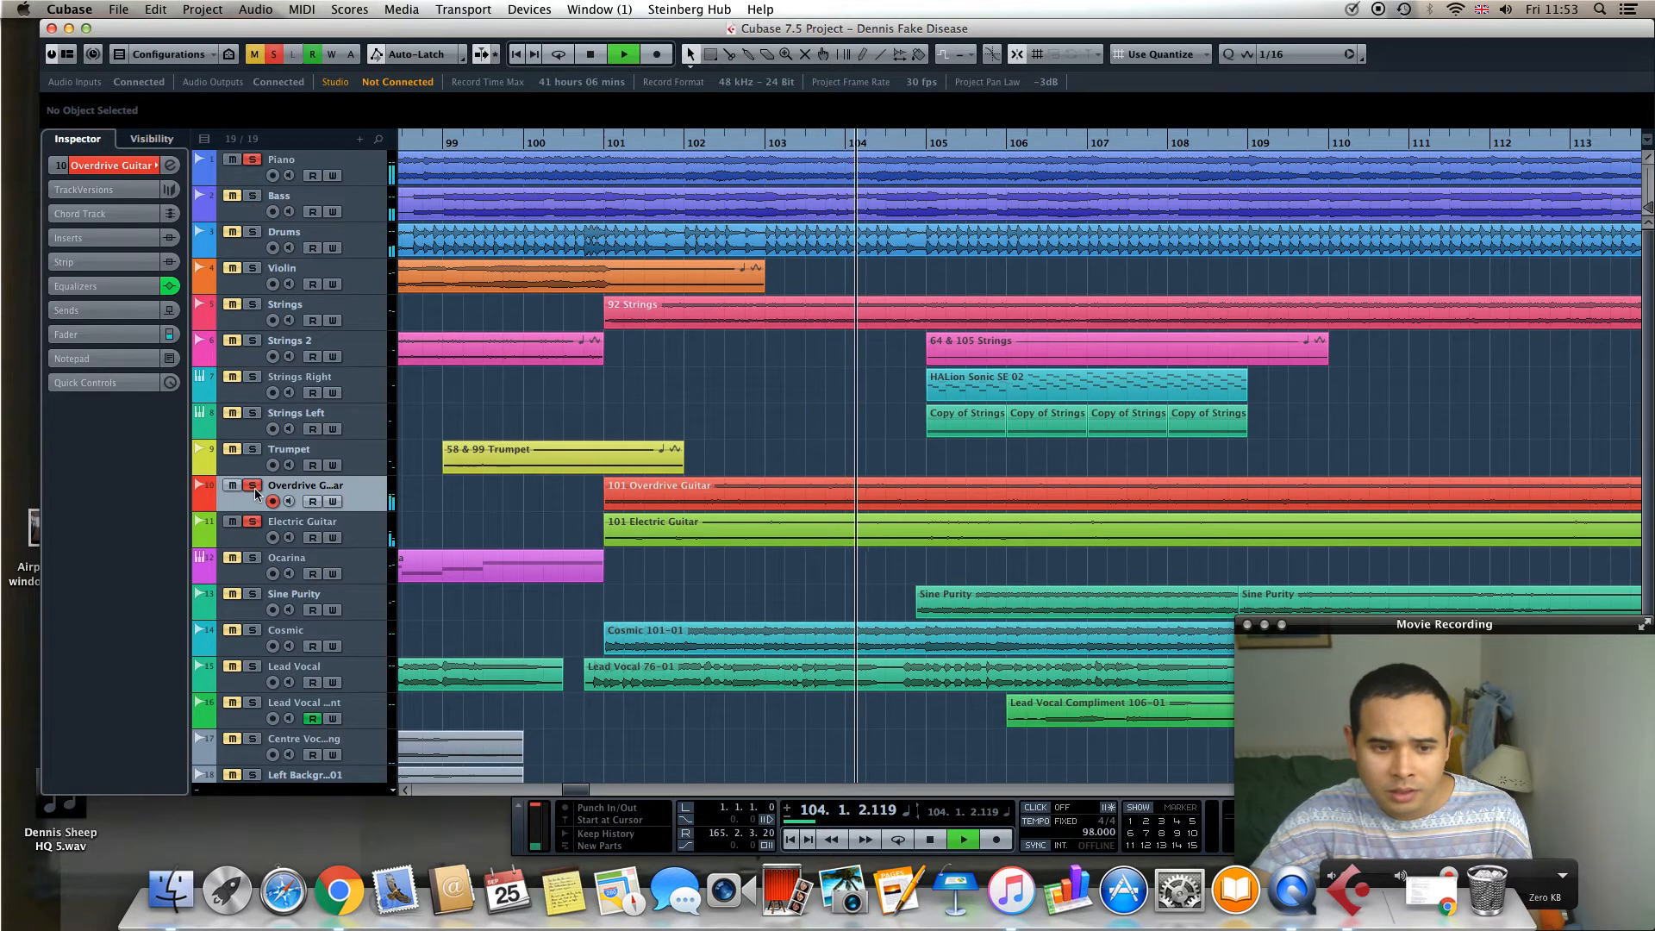
pyautogui.click(251, 523)
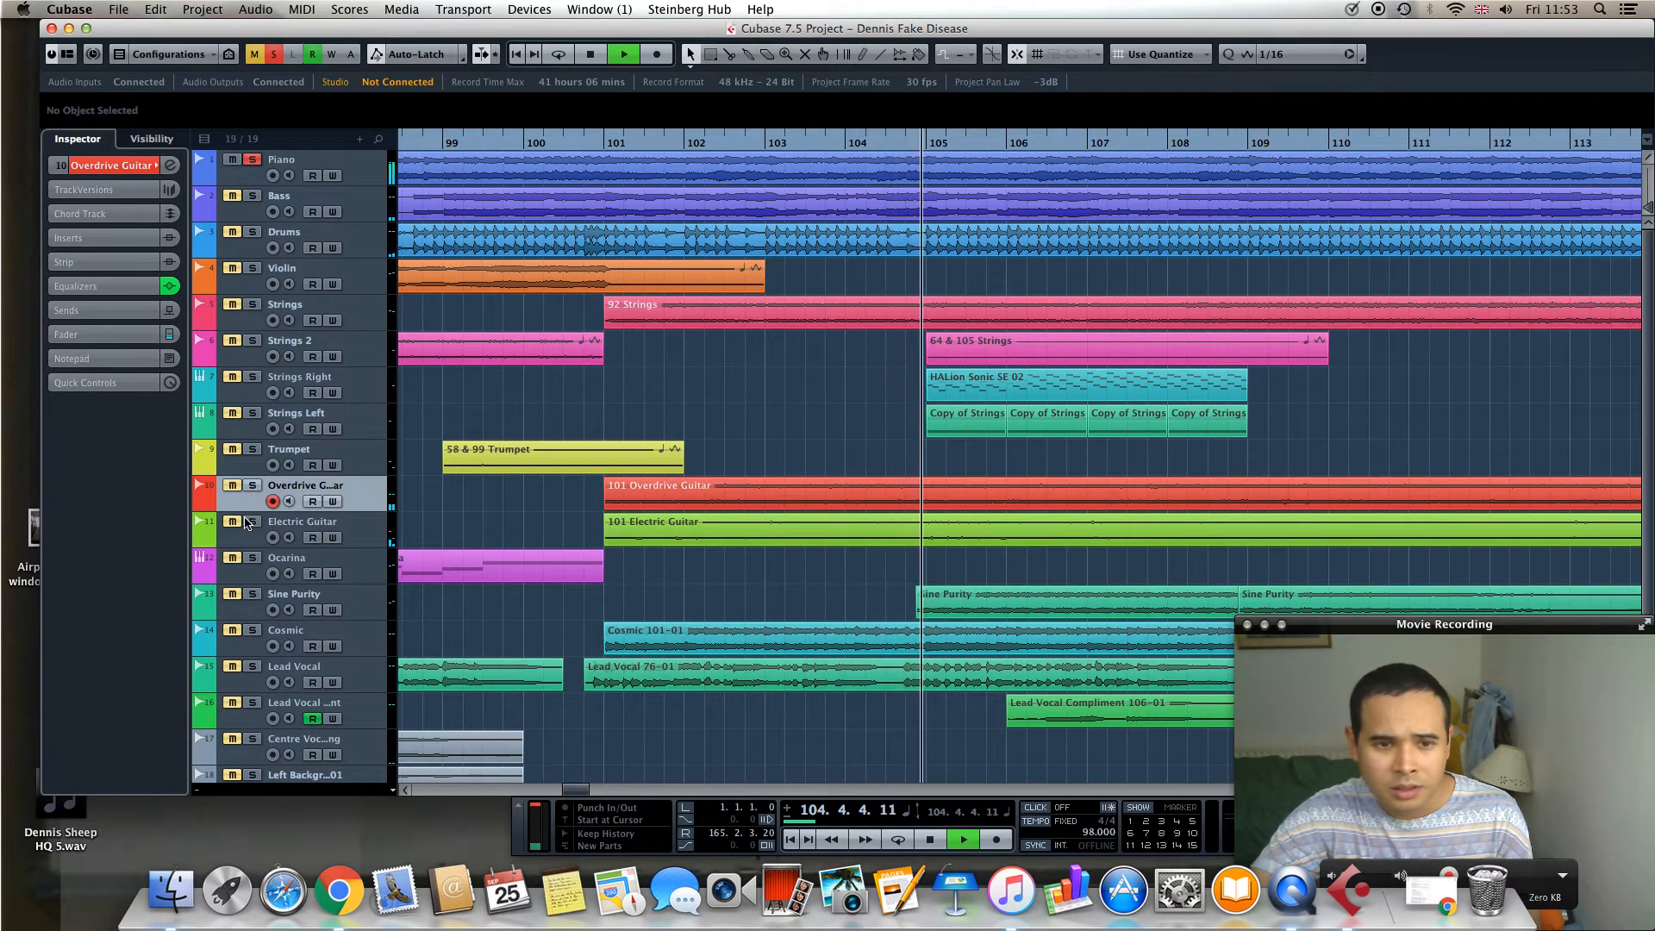
pyautogui.scroll(-3, 265, 526)
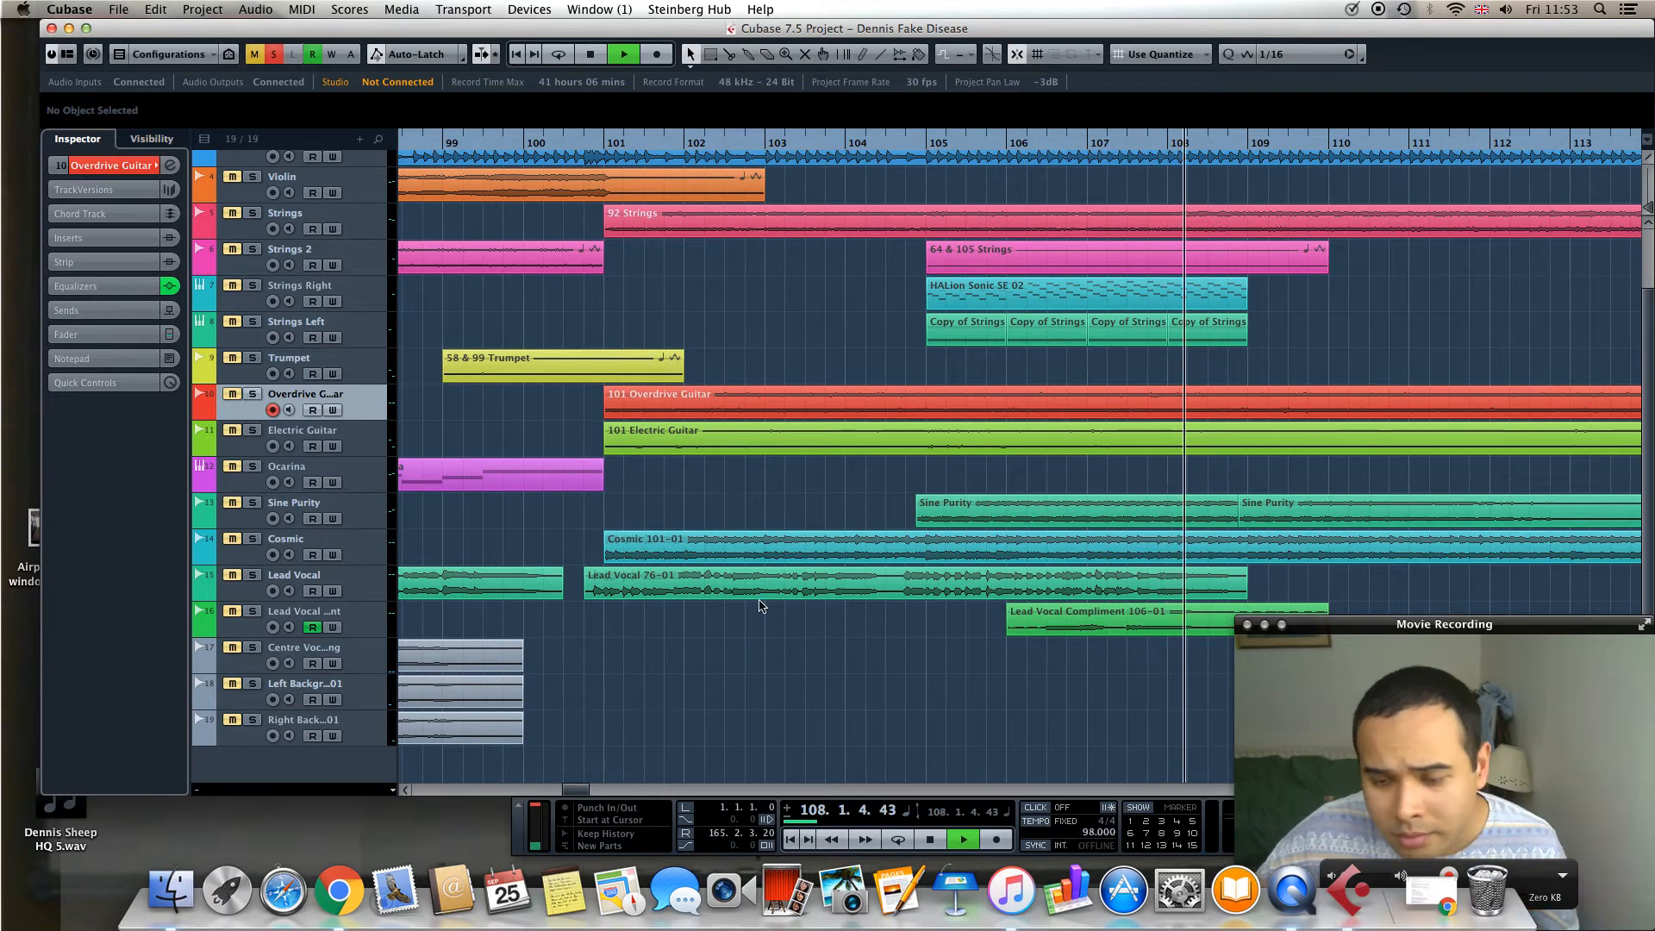
pyautogui.scroll(3, 752, 634)
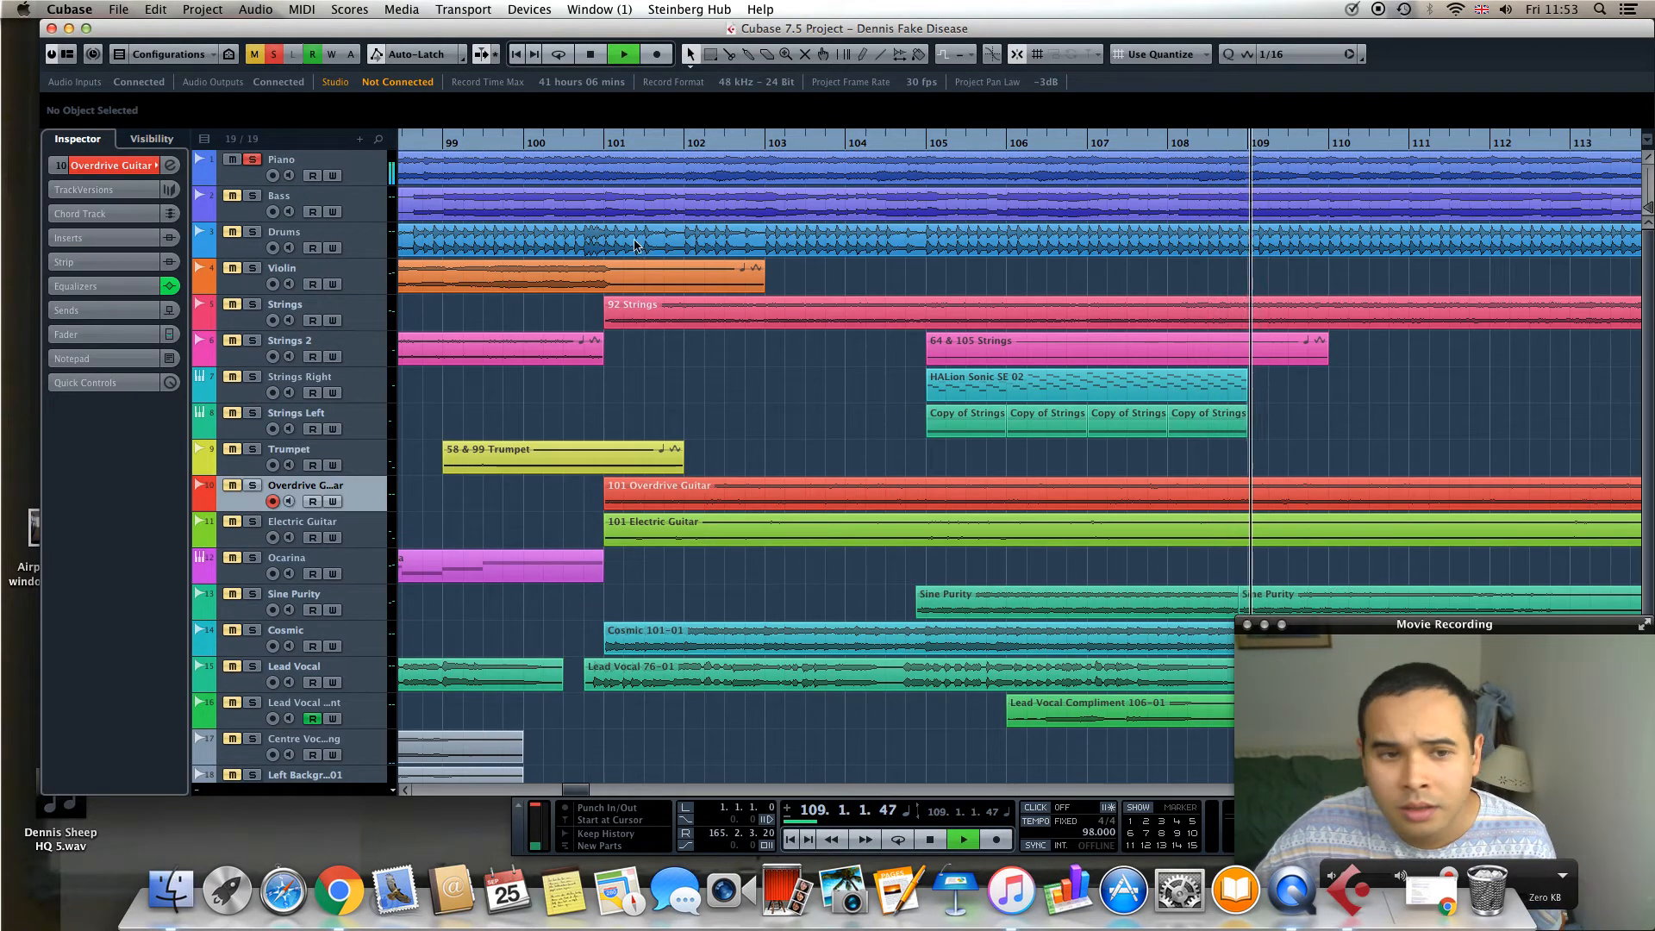
# Replay the soloed Piano from about bar 101, remove its solo and stop playback at bar 113
pyautogui.press('space')
pyautogui.click(595, 144)
pyautogui.press('space')
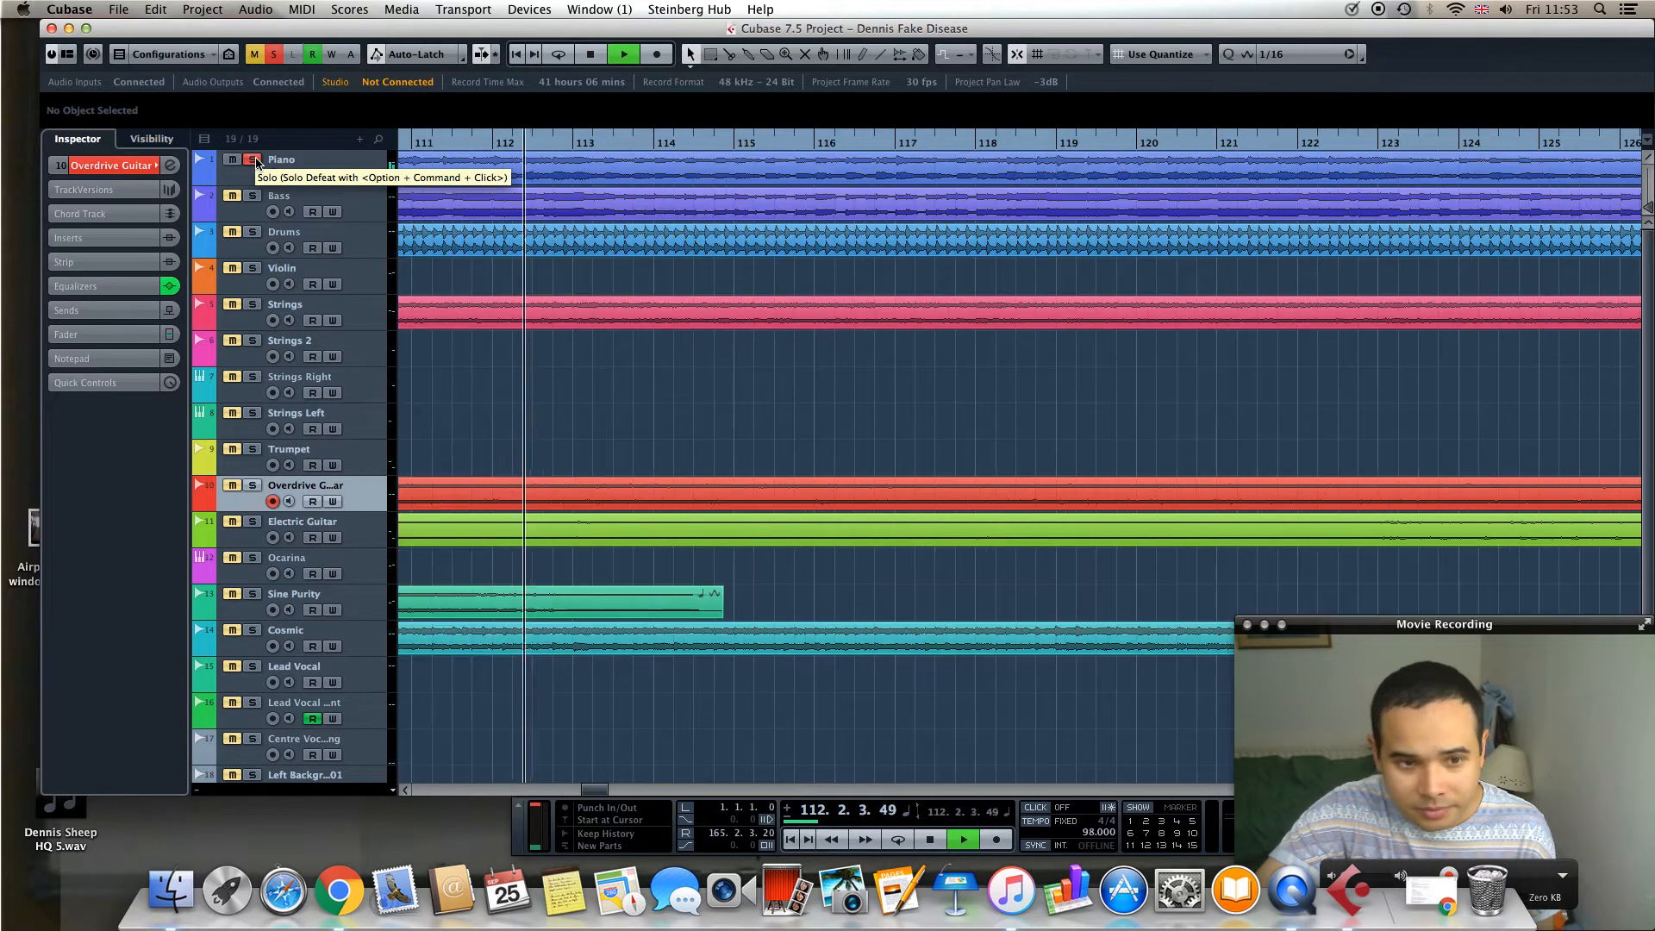
pyautogui.click(253, 160)
pyautogui.press('space')
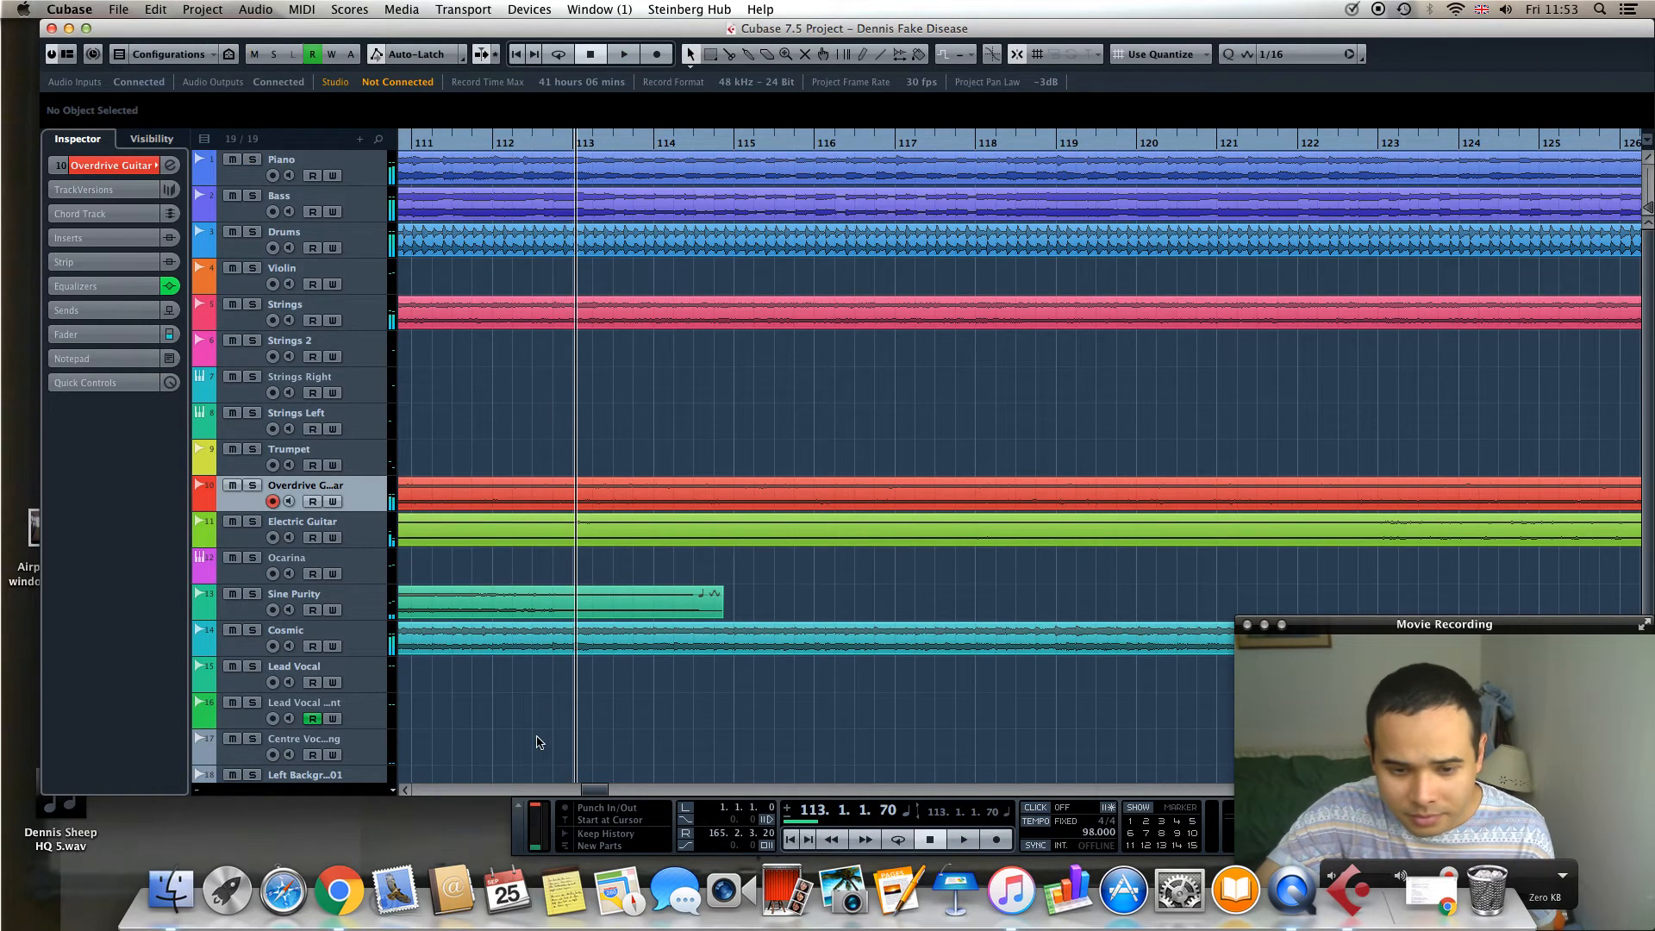
# Select the Ocarina track, show its audio inserts, and open the REVelation reverb to view its settings before closing it
pyautogui.moveTo(609, 786); pyautogui.dragTo(583, 795)
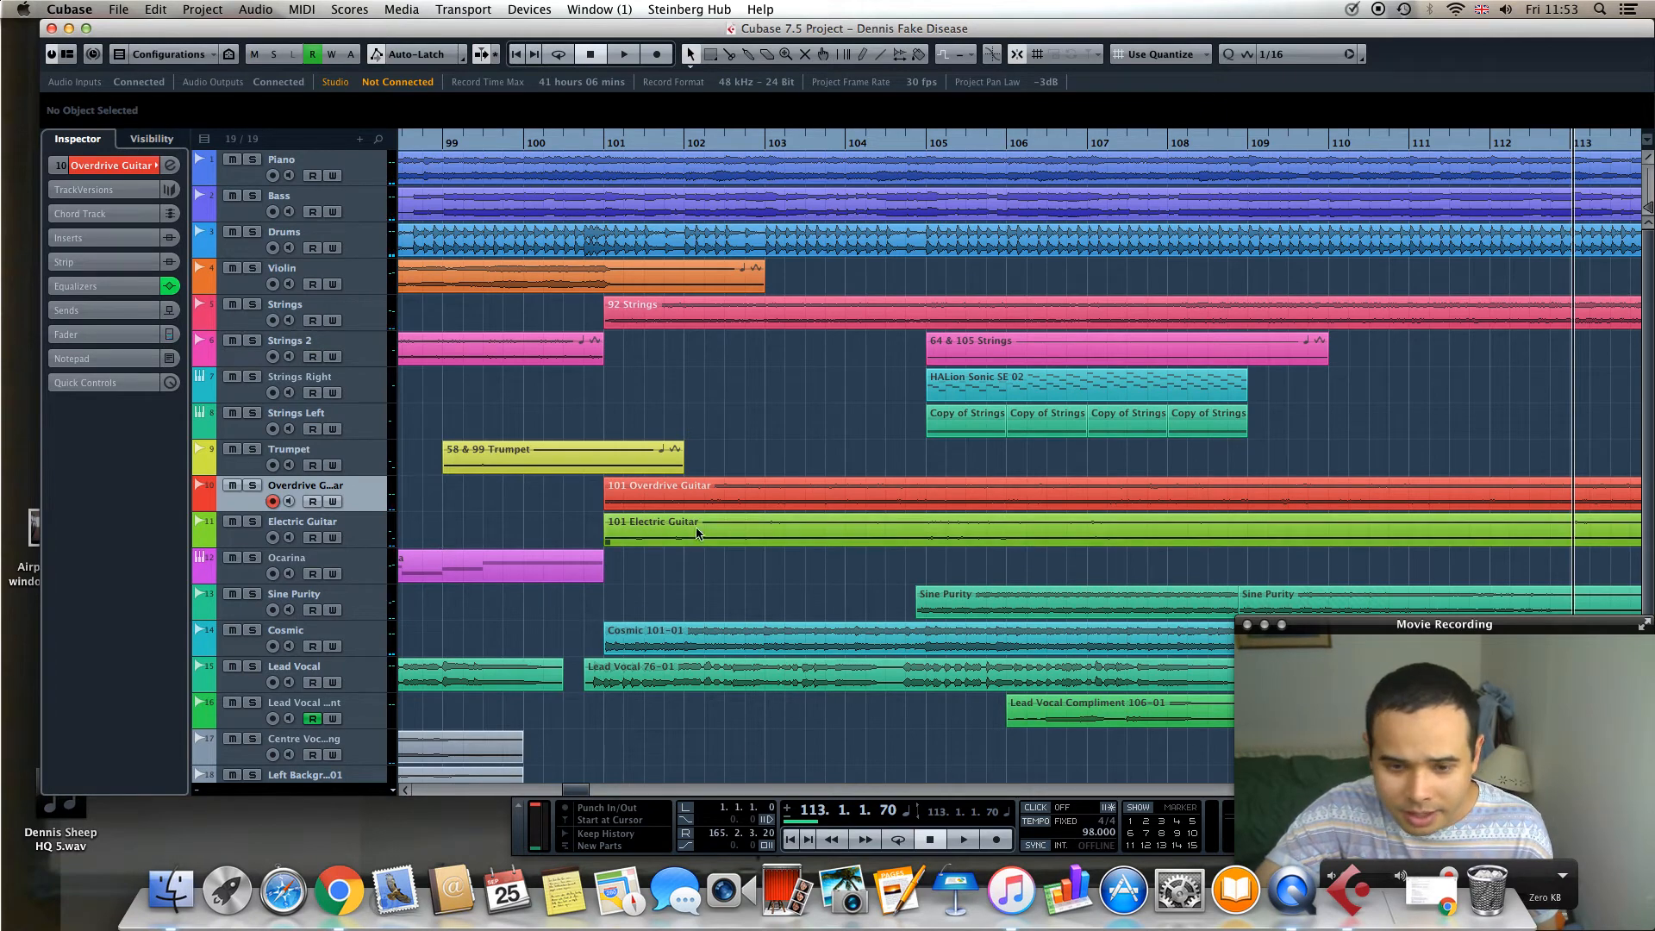
pyautogui.moveTo(575, 795); pyautogui.dragTo(532, 795)
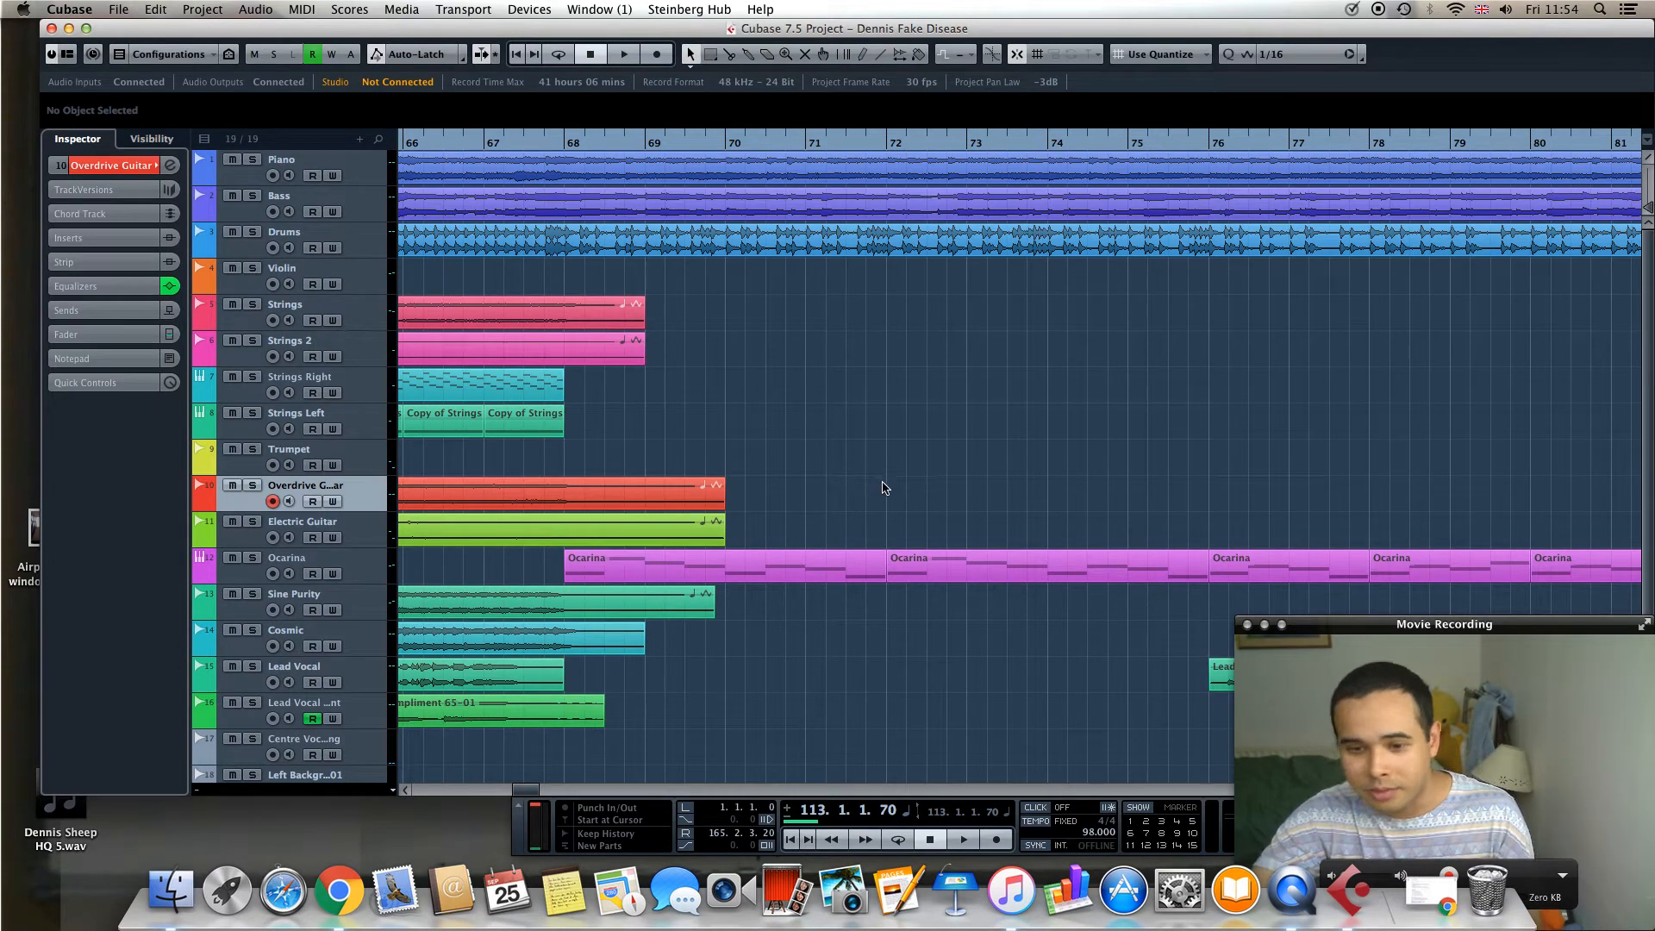
pyautogui.click(594, 570)
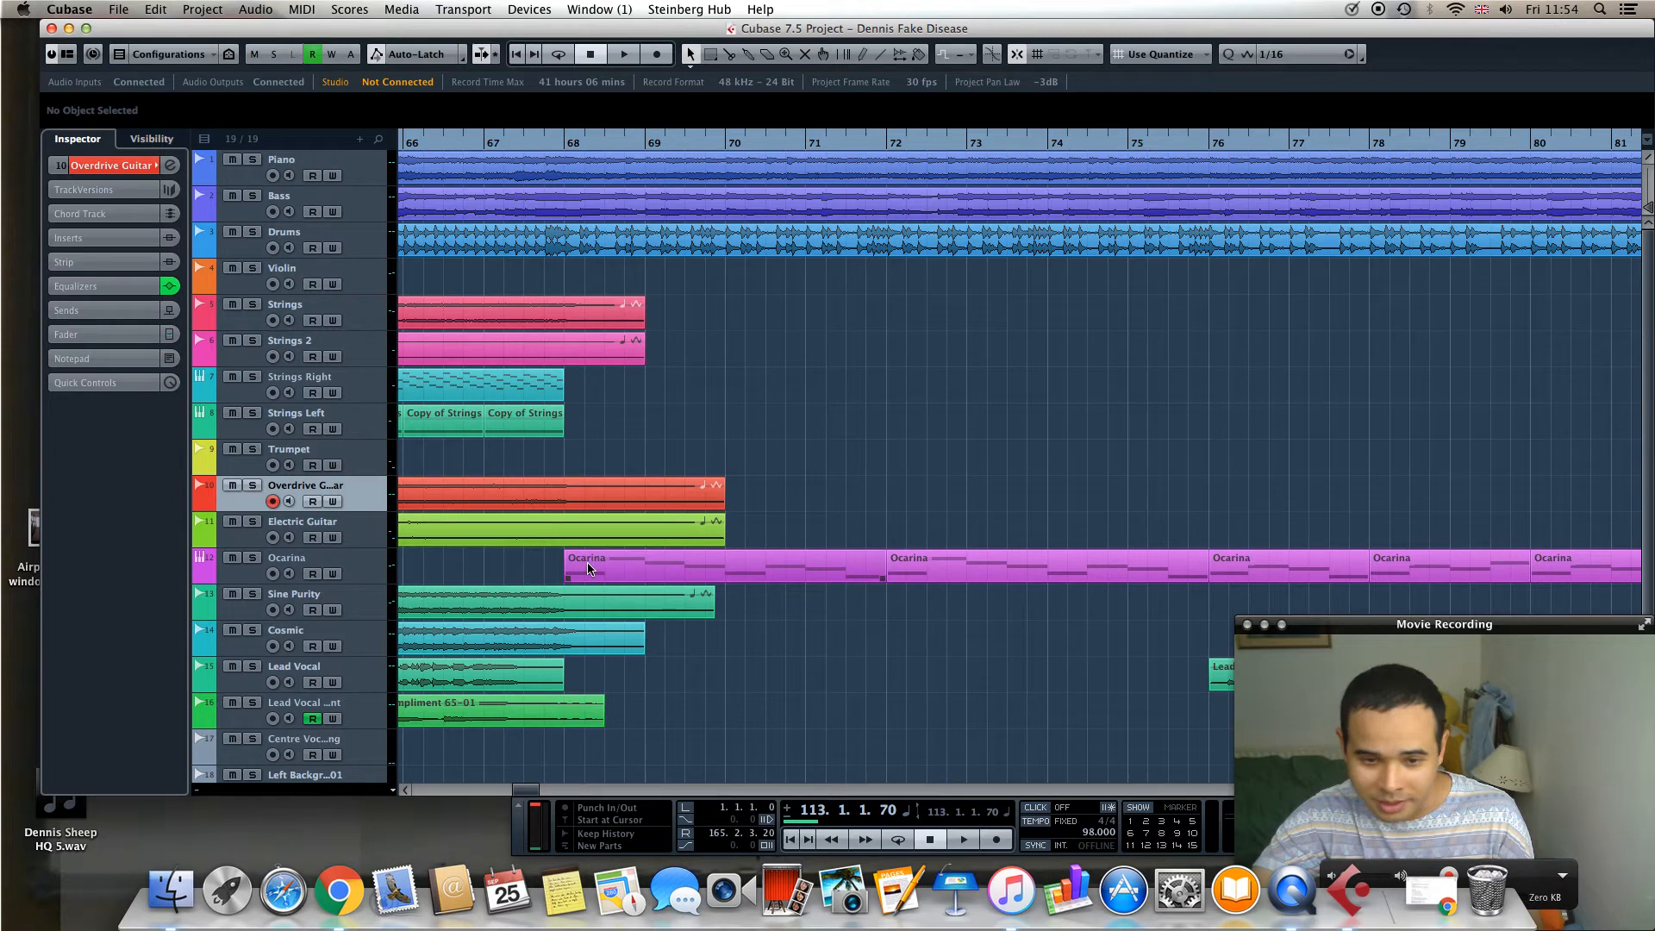
pyautogui.click(556, 569)
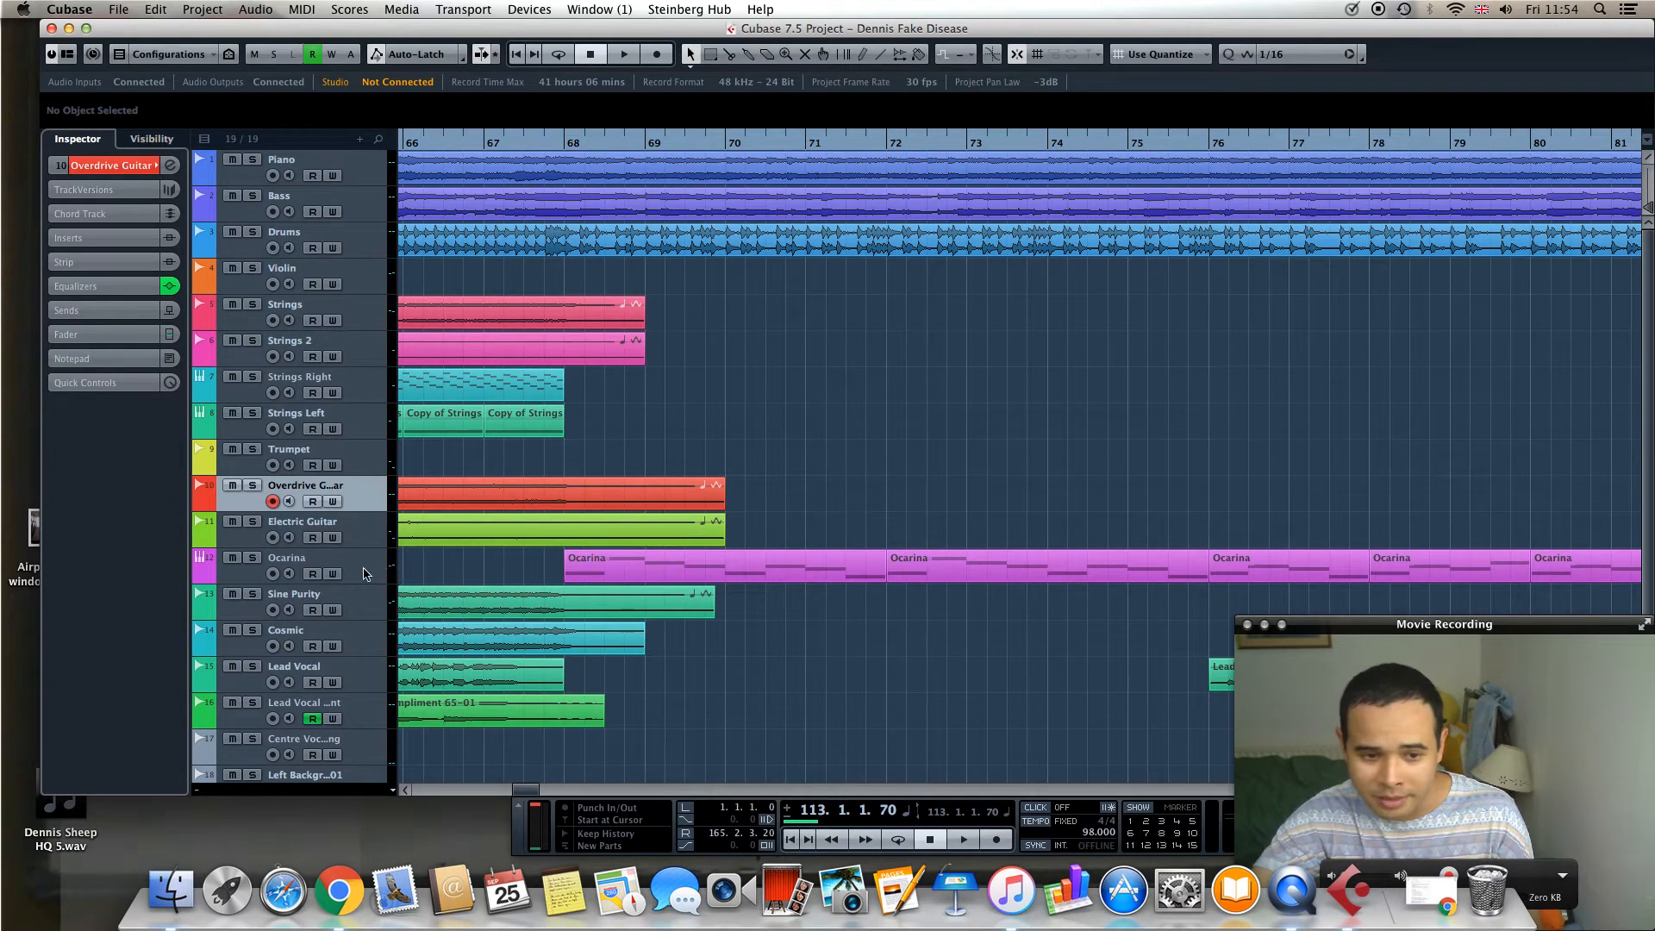
pyautogui.click(367, 574)
pyautogui.click(130, 554)
pyautogui.click(121, 336)
pyautogui.click(118, 336)
pyautogui.click(120, 362)
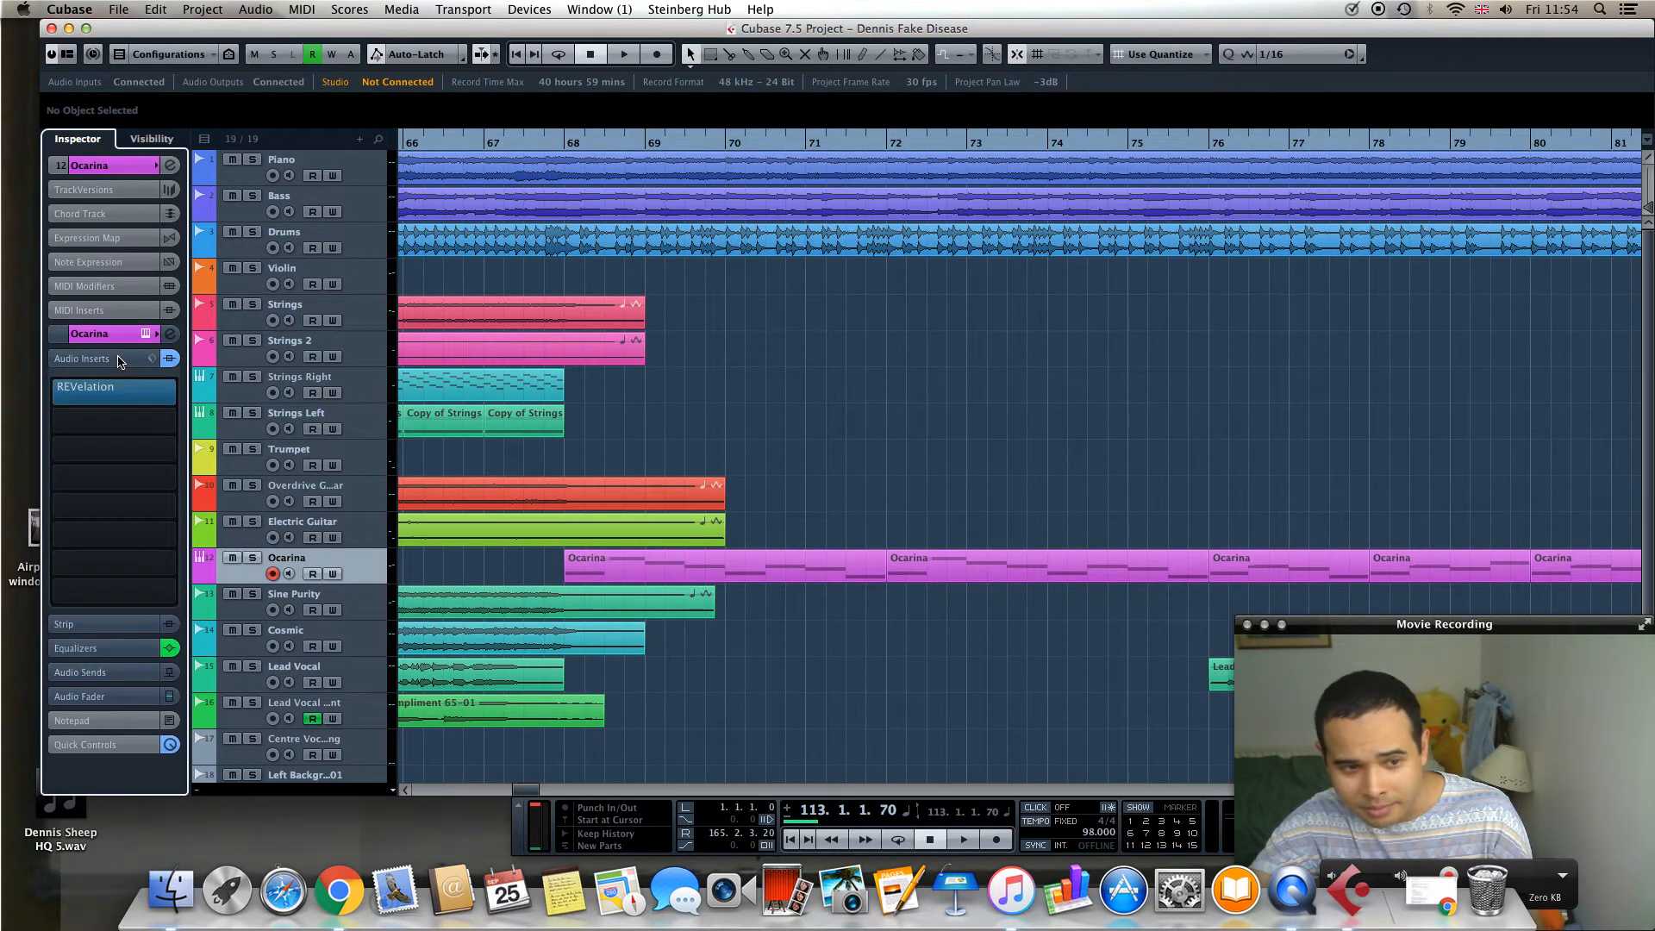
pyautogui.click(130, 396)
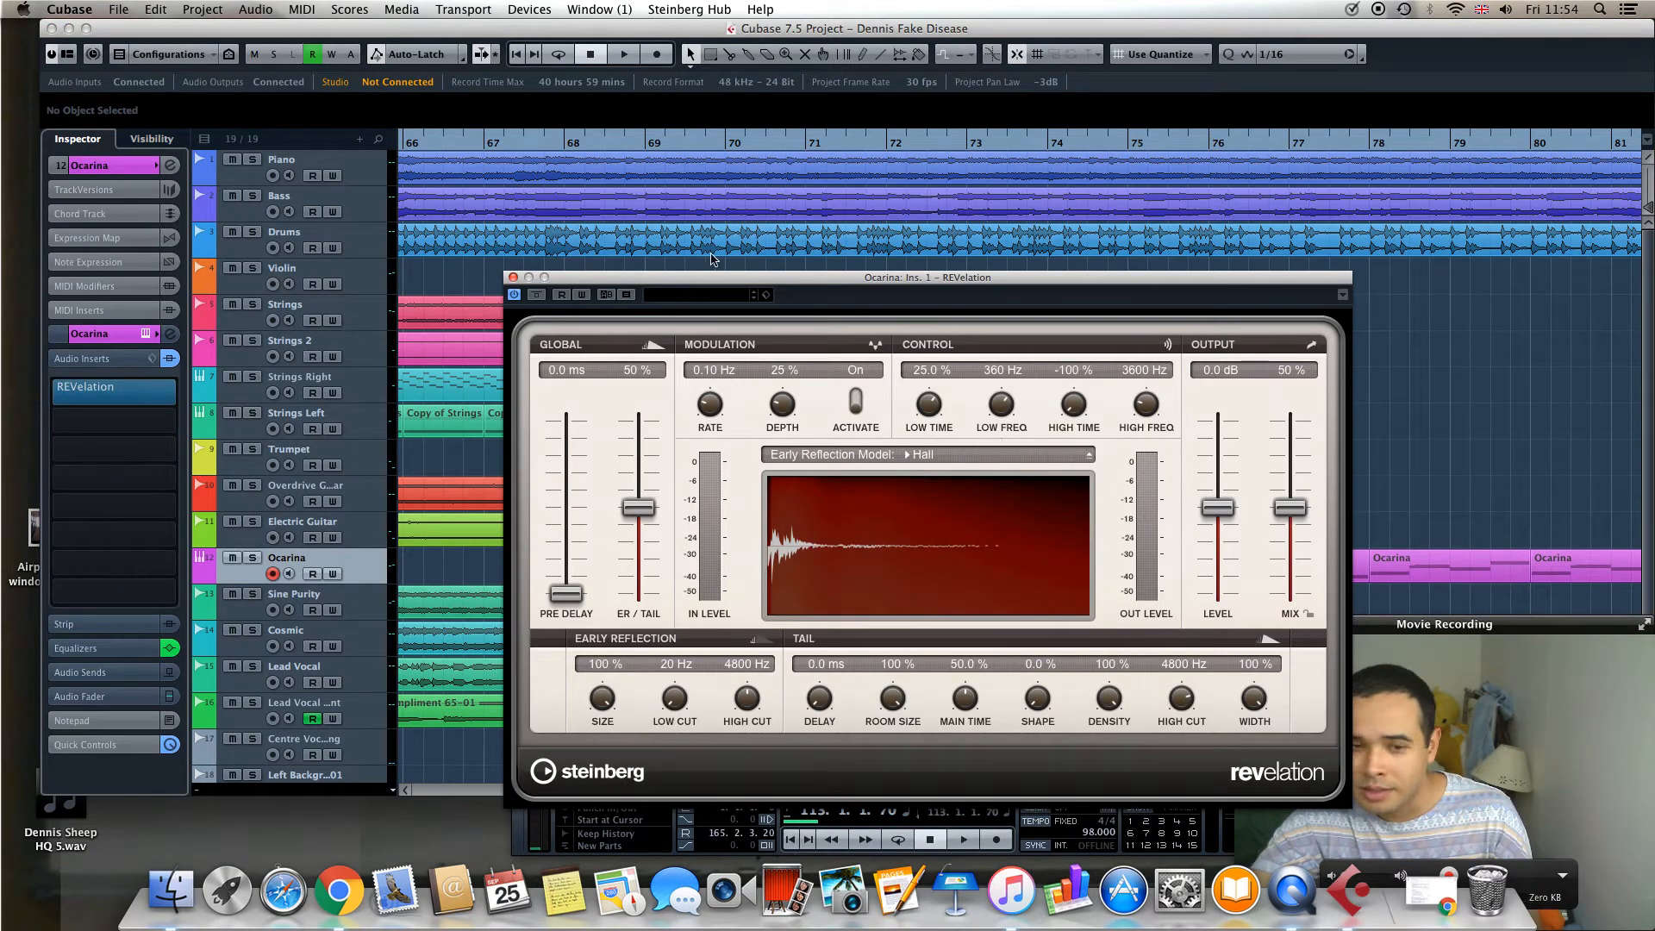
pyautogui.click(512, 278)
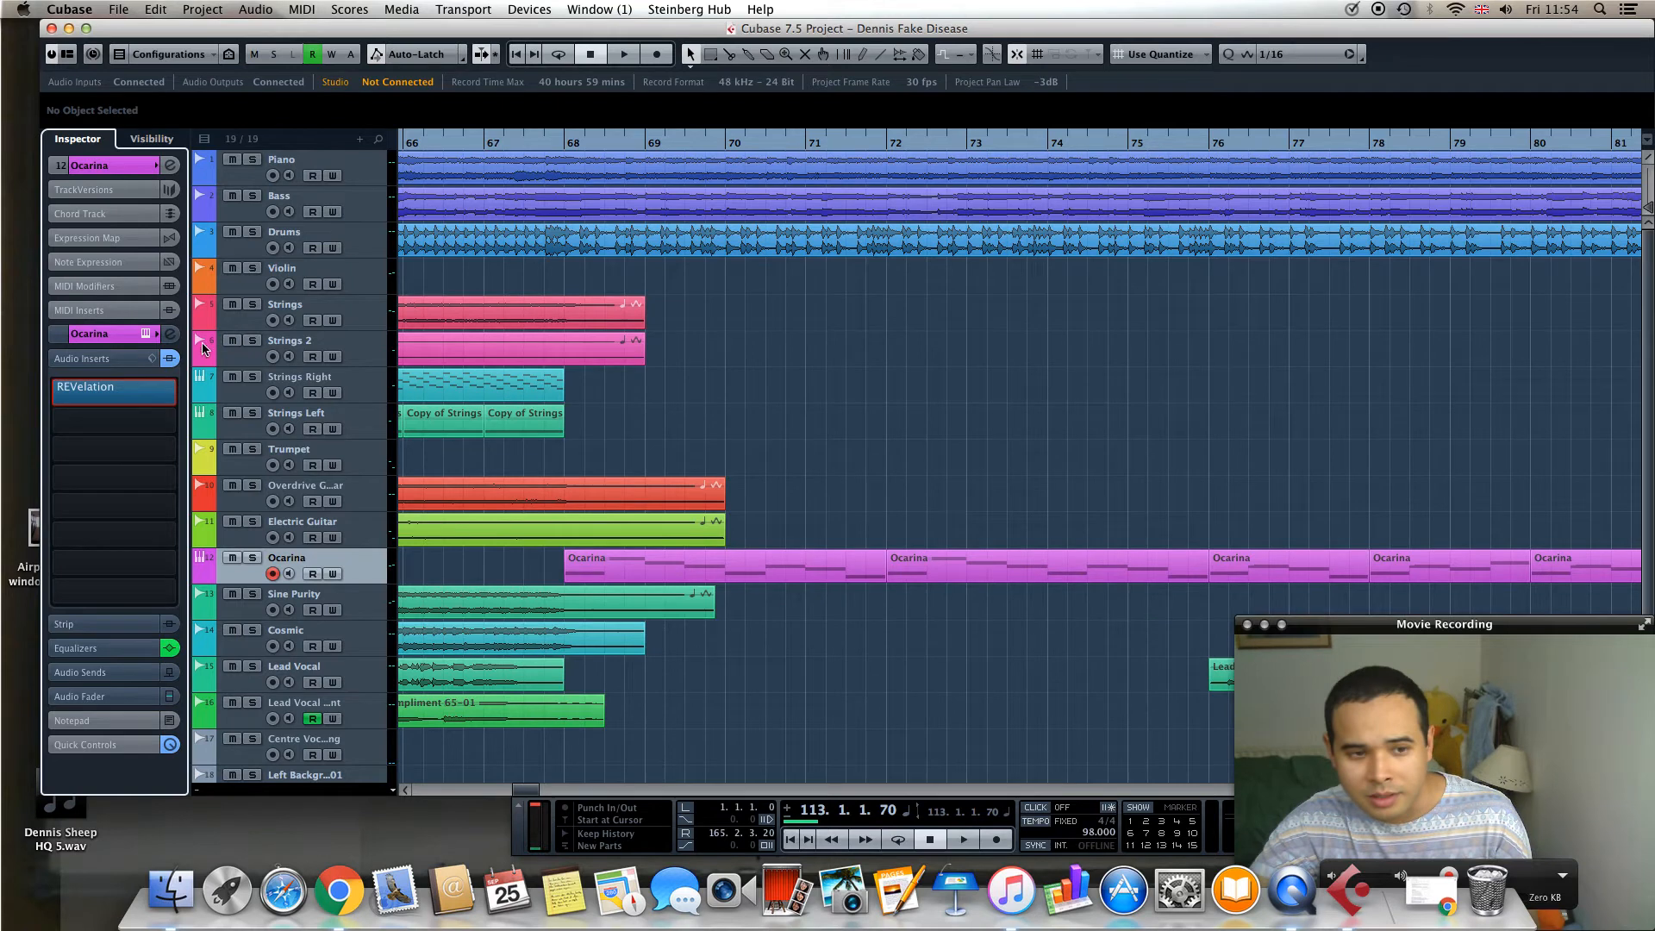
# Open the Ocarina track's HALion Sonic SE instrument, bring its whole window into view to examine it, and close it
pyautogui.click(123, 165)
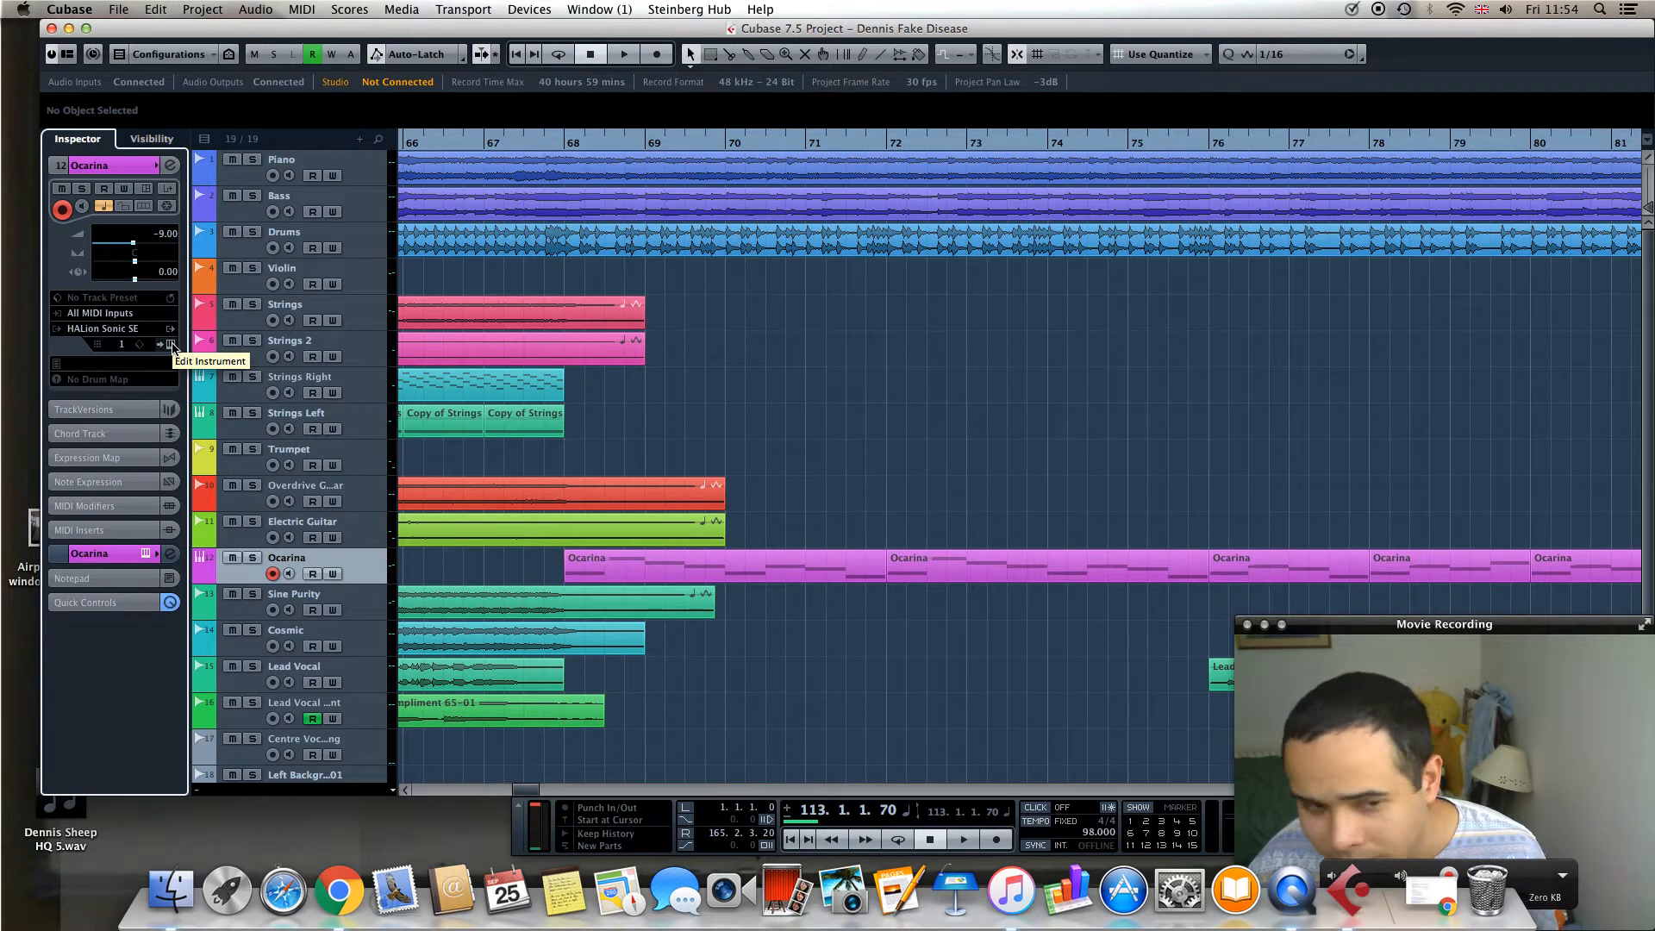
pyautogui.click(172, 345)
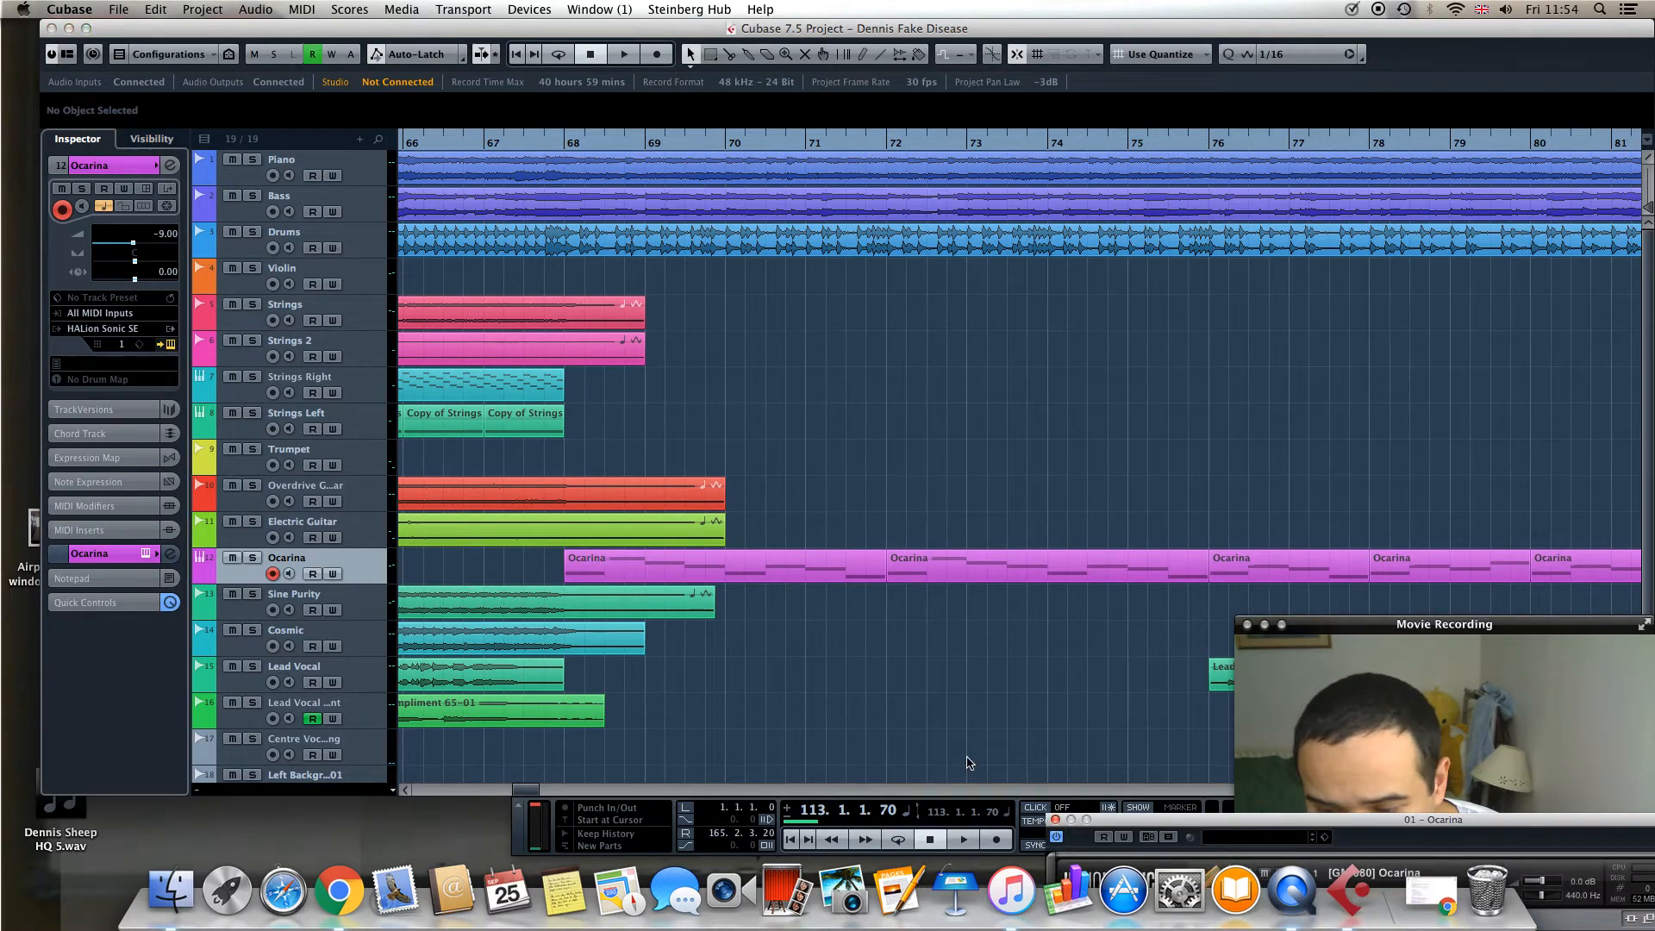
pyautogui.moveTo(1164, 819); pyautogui.dragTo(604, 129)
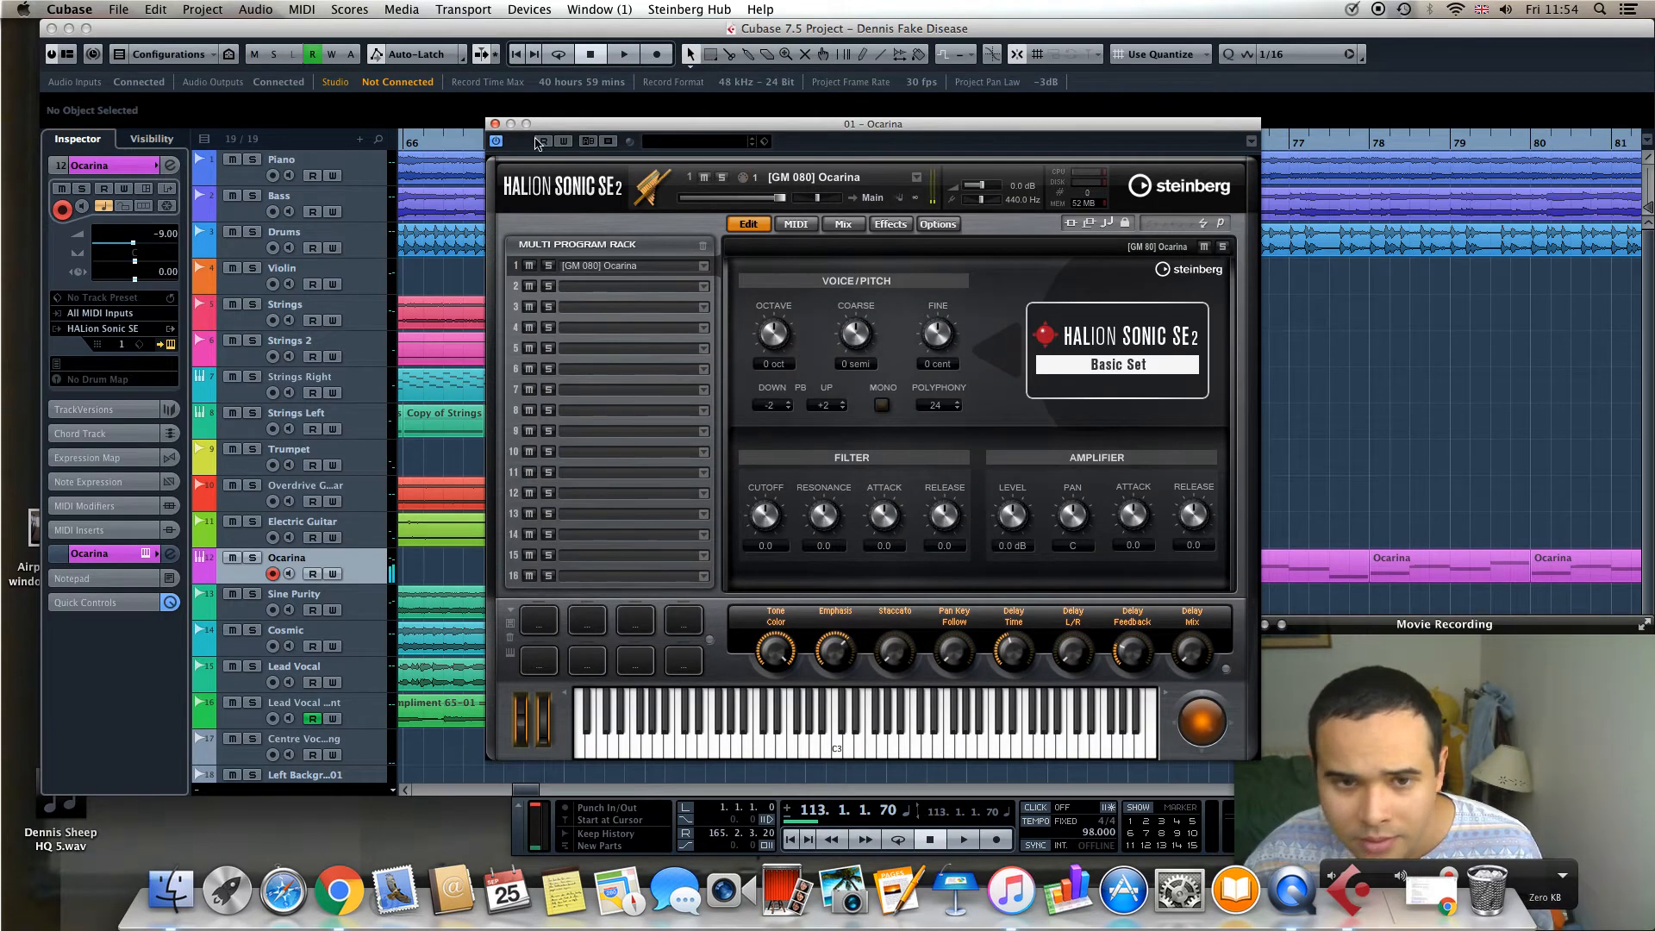
pyautogui.click(495, 124)
# Start playback from bar 68 and solo the Ocarina track
pyautogui.click(566, 140)
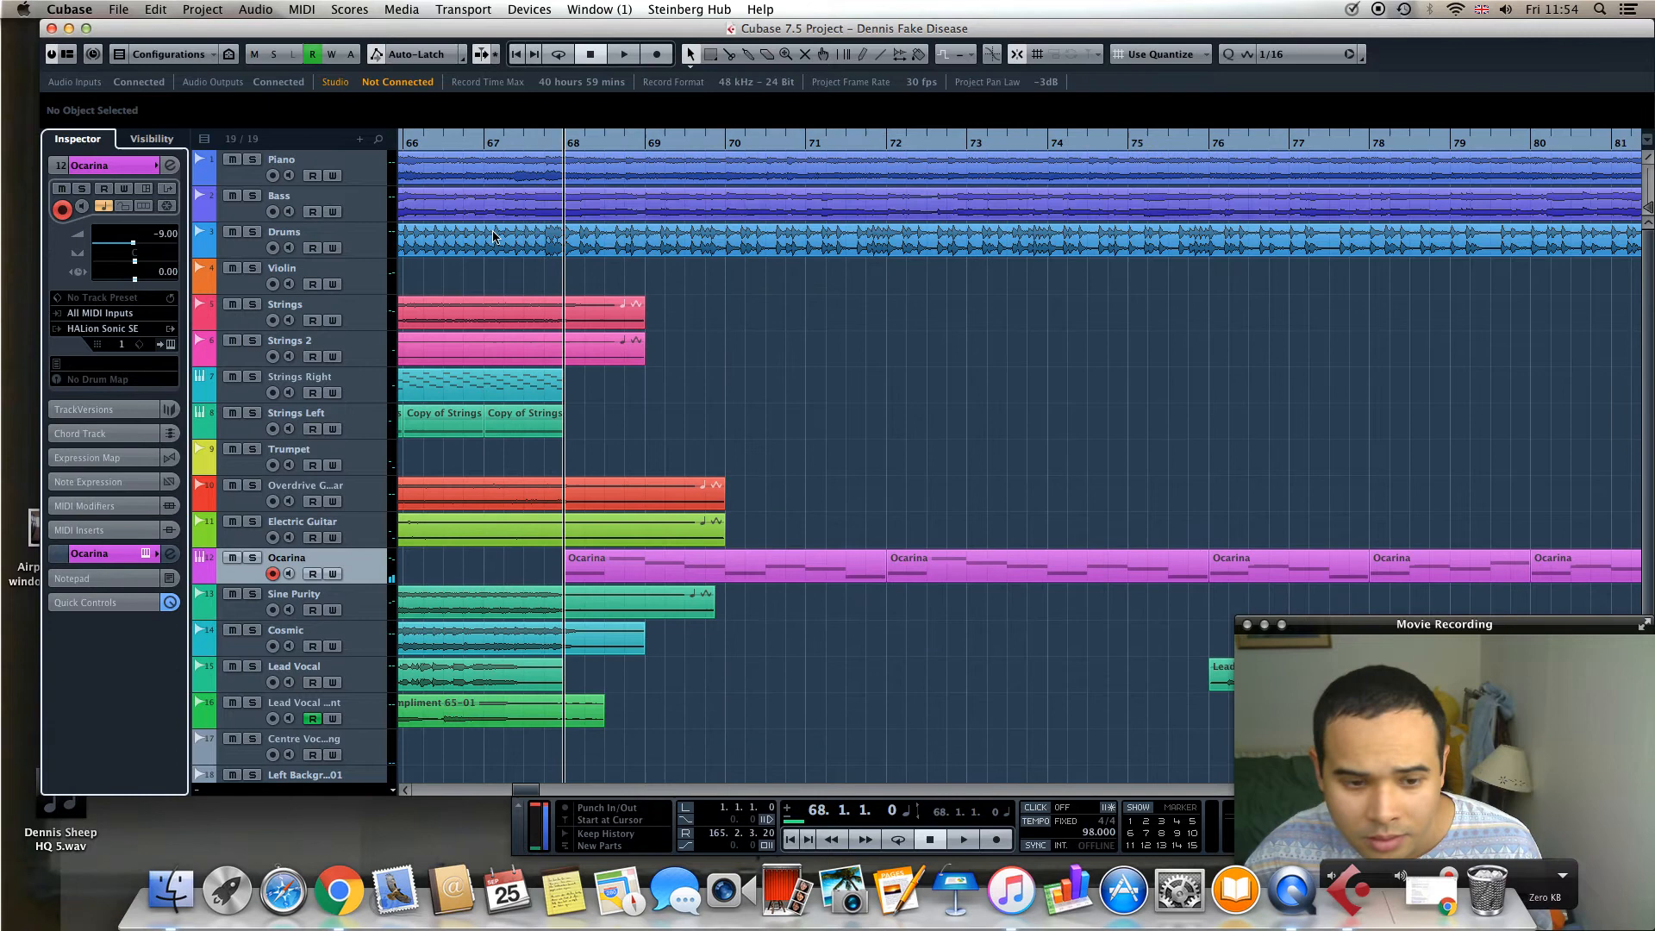
pyautogui.press('space')
pyautogui.click(253, 558)
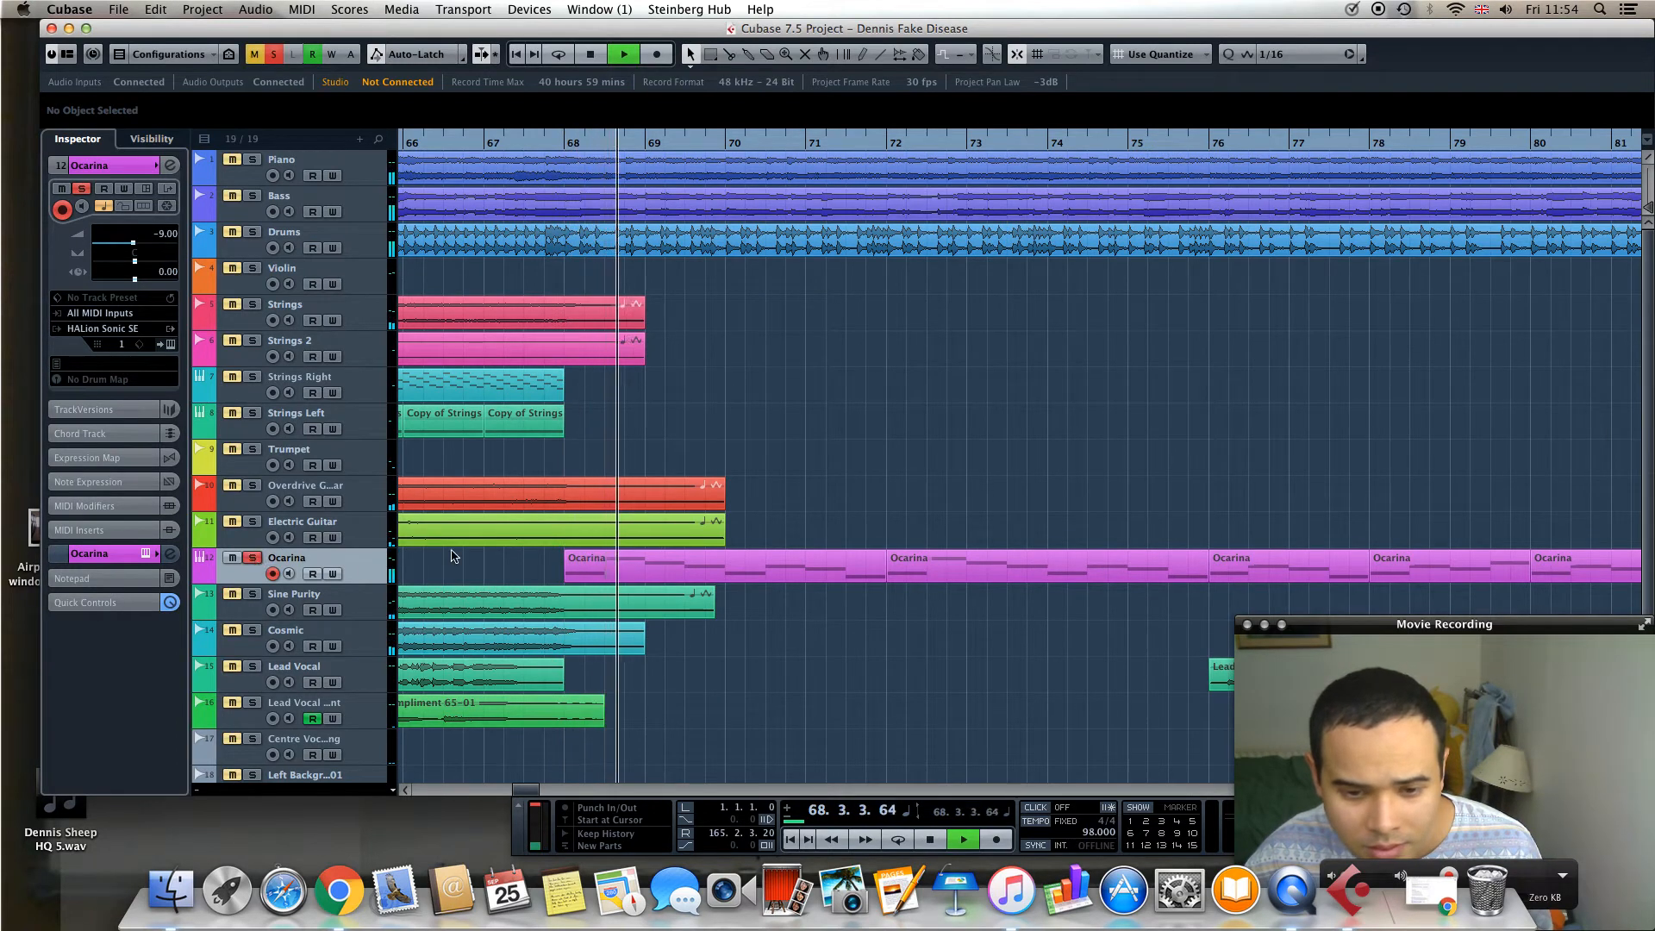
# Compare the playing Ocarina with its REVelation insert bypassed and active, and return to the track's basic settings
pyautogui.click(118, 550)
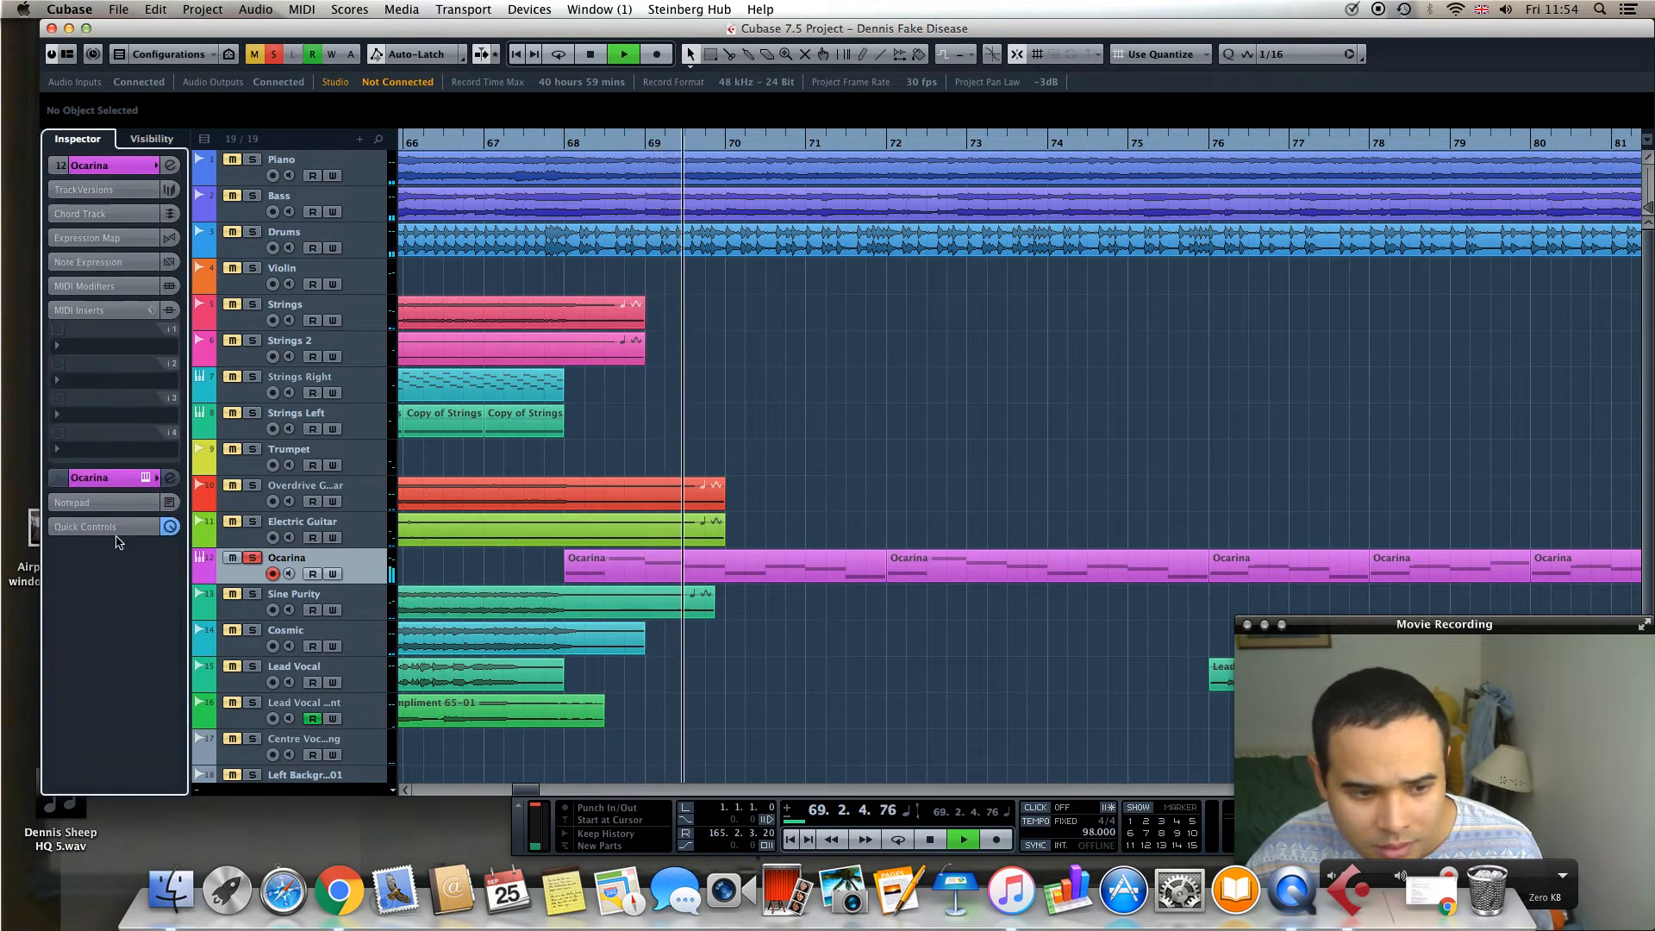
pyautogui.click(117, 334)
pyautogui.click(117, 358)
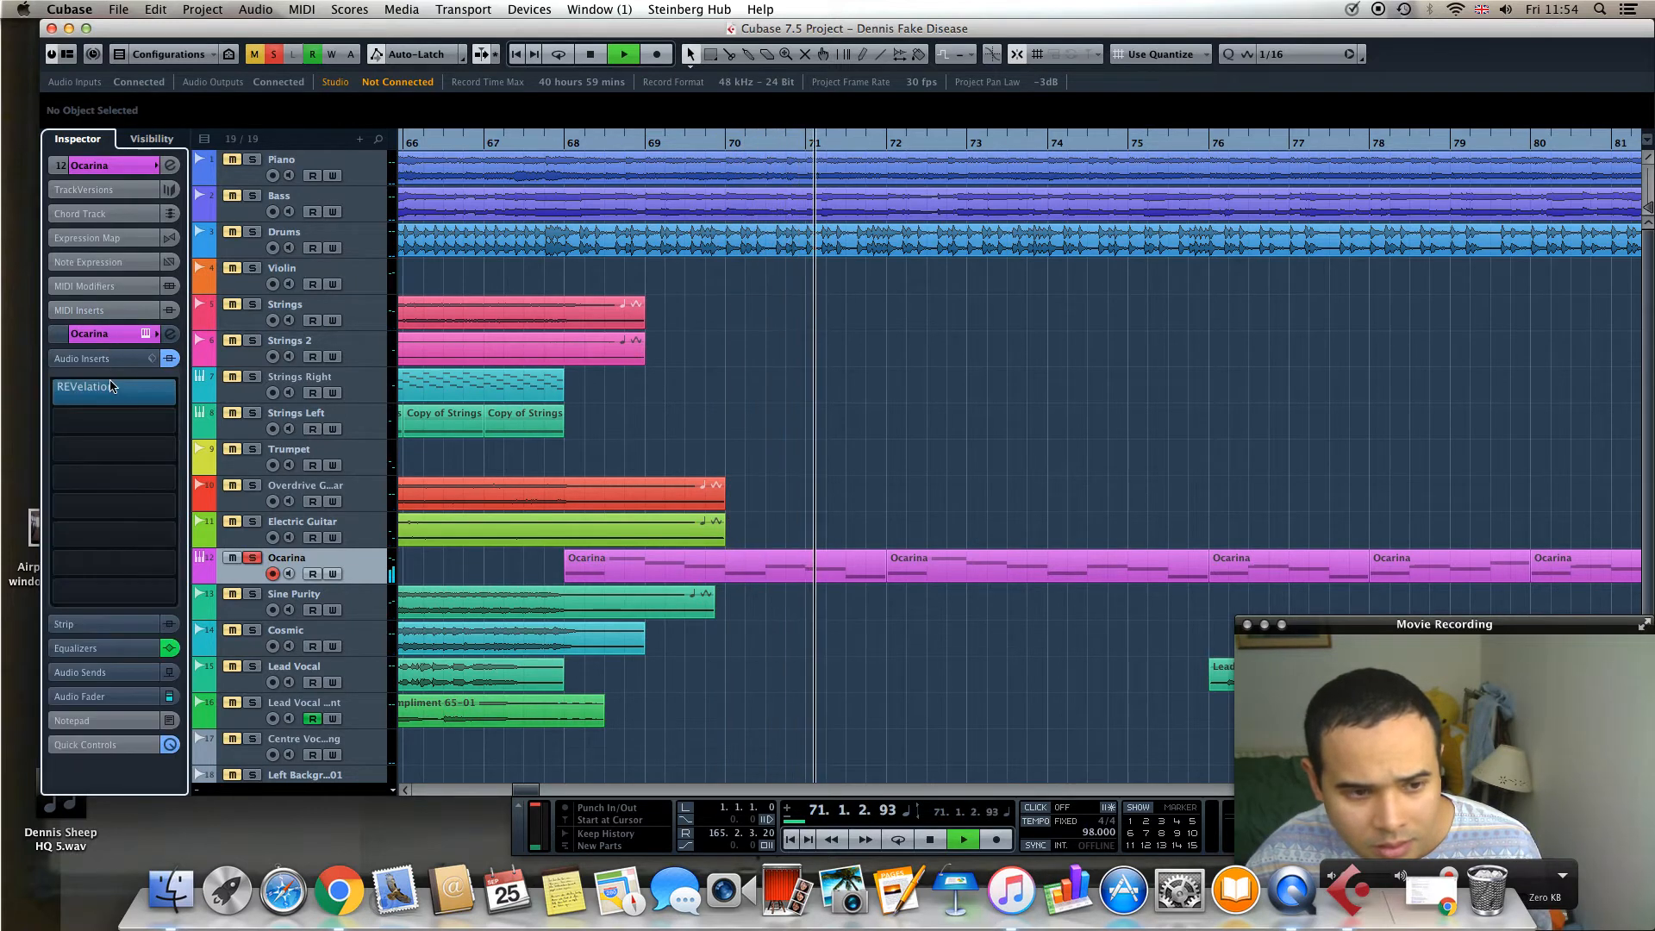
pyautogui.click(53, 392)
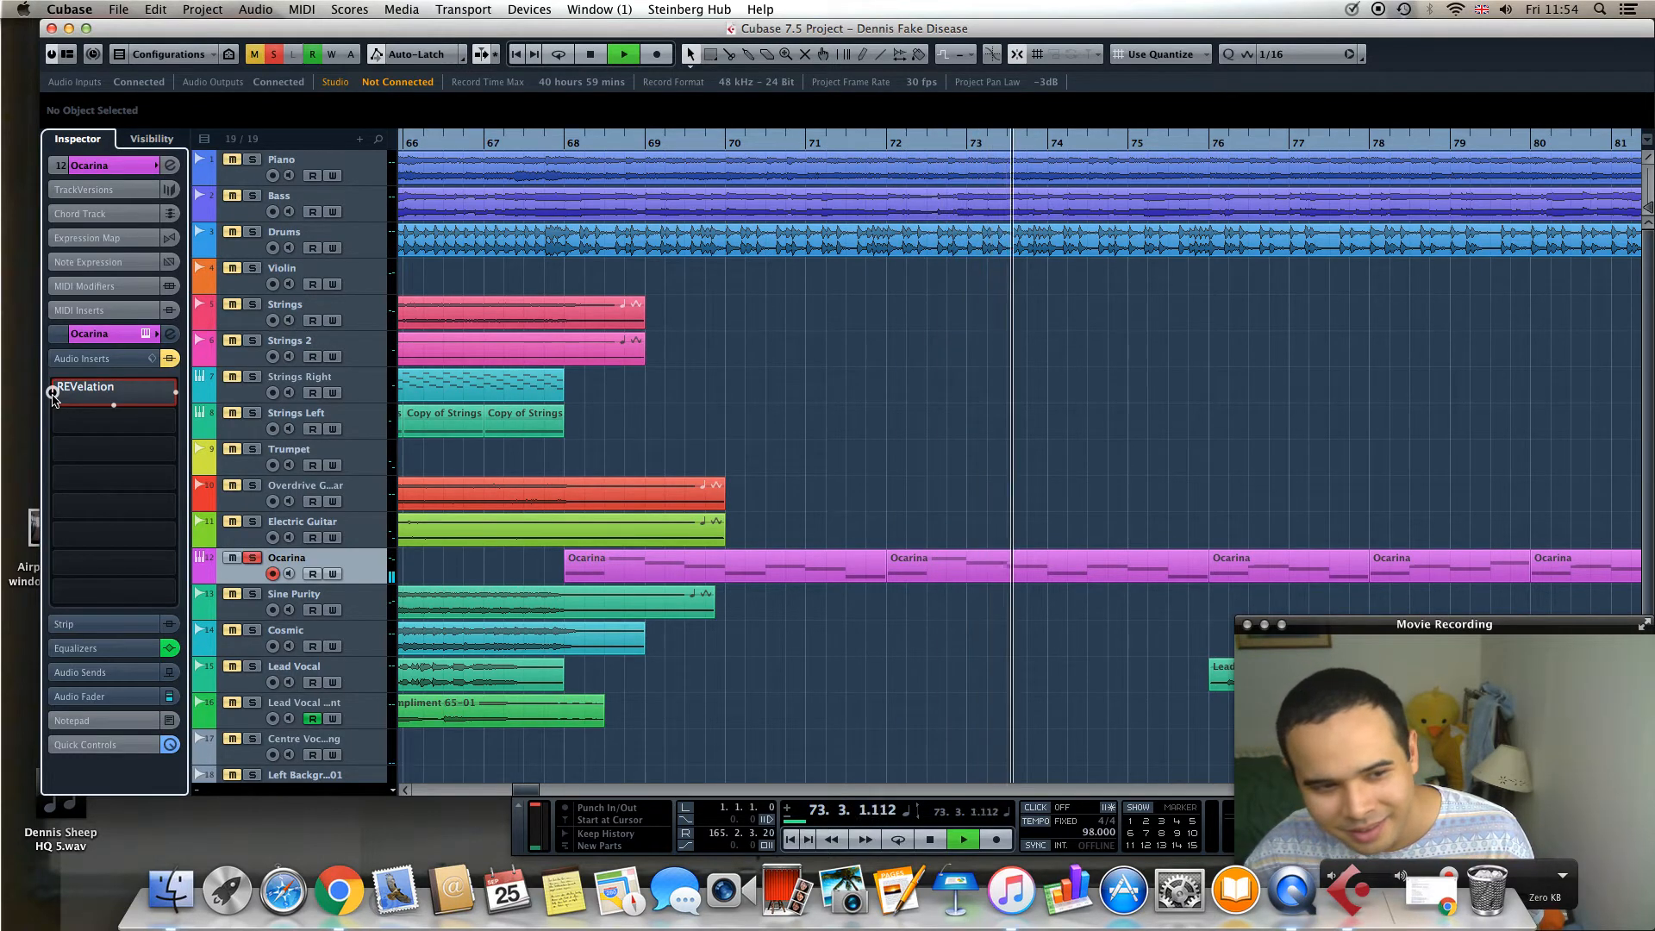
pyautogui.click(53, 393)
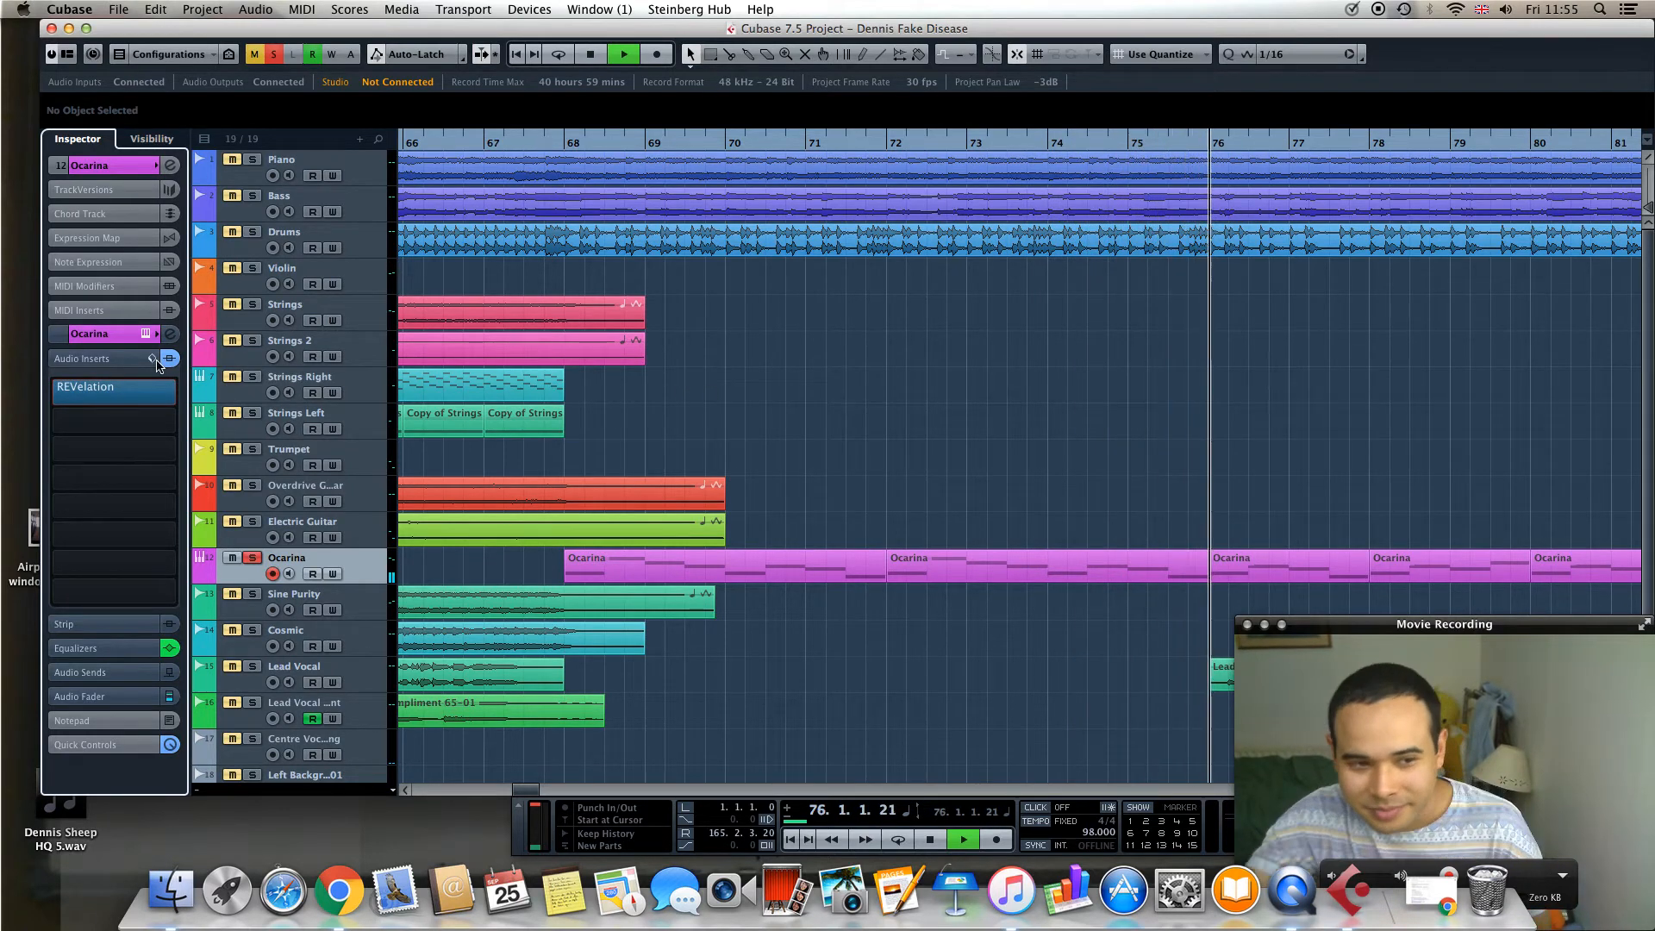
pyautogui.click(111, 338)
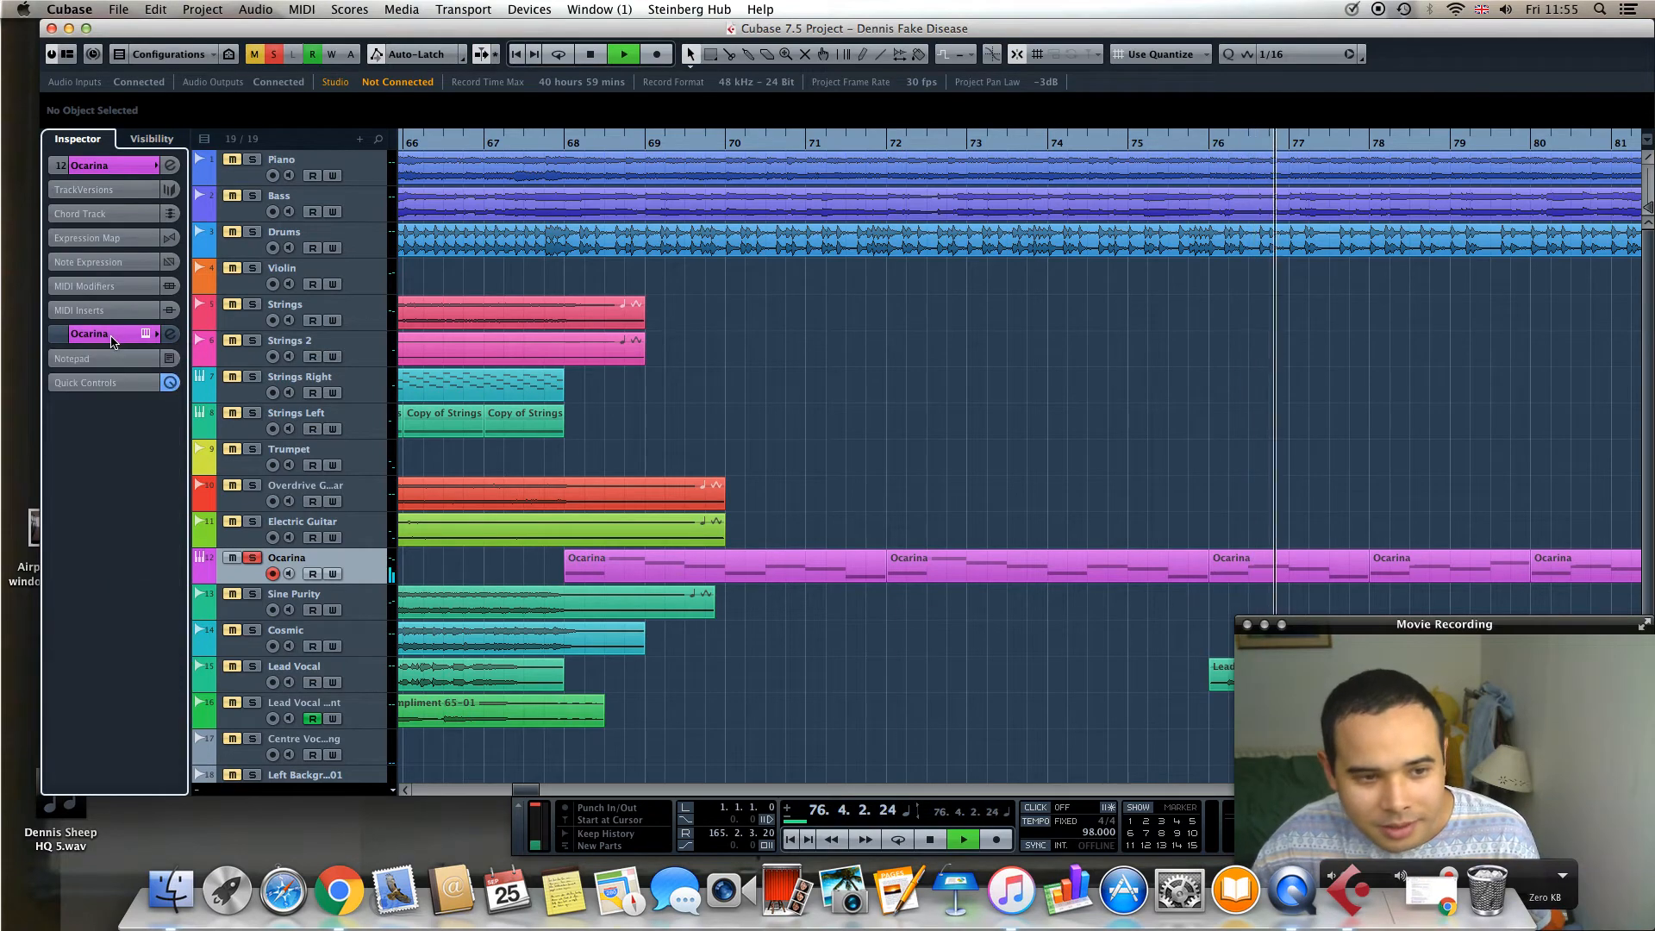
pyautogui.click(120, 169)
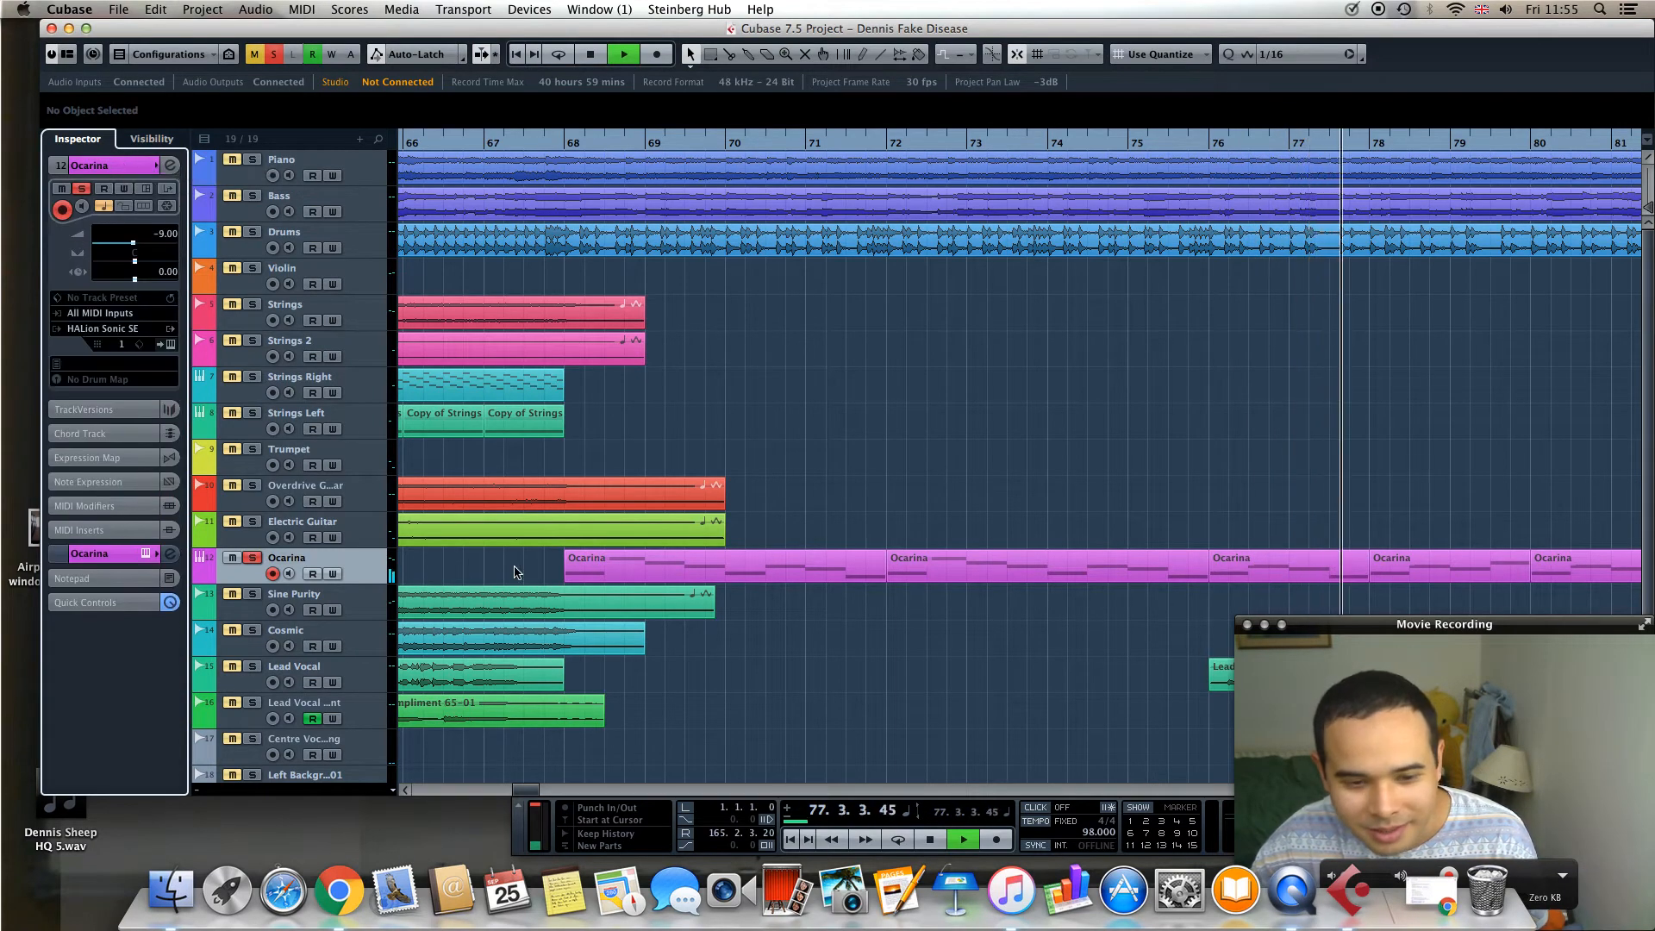
# Remove the Ocarina's solo, play all tracks together from bar 76, and stop playback shortly past bar 79
pyautogui.moveTo(532, 788)
pyautogui.mouseDown()
pyautogui.moveTo(492, 795)
pyautogui.moveTo(538, 791)
pyautogui.mouseUp()
pyautogui.click(253, 558)
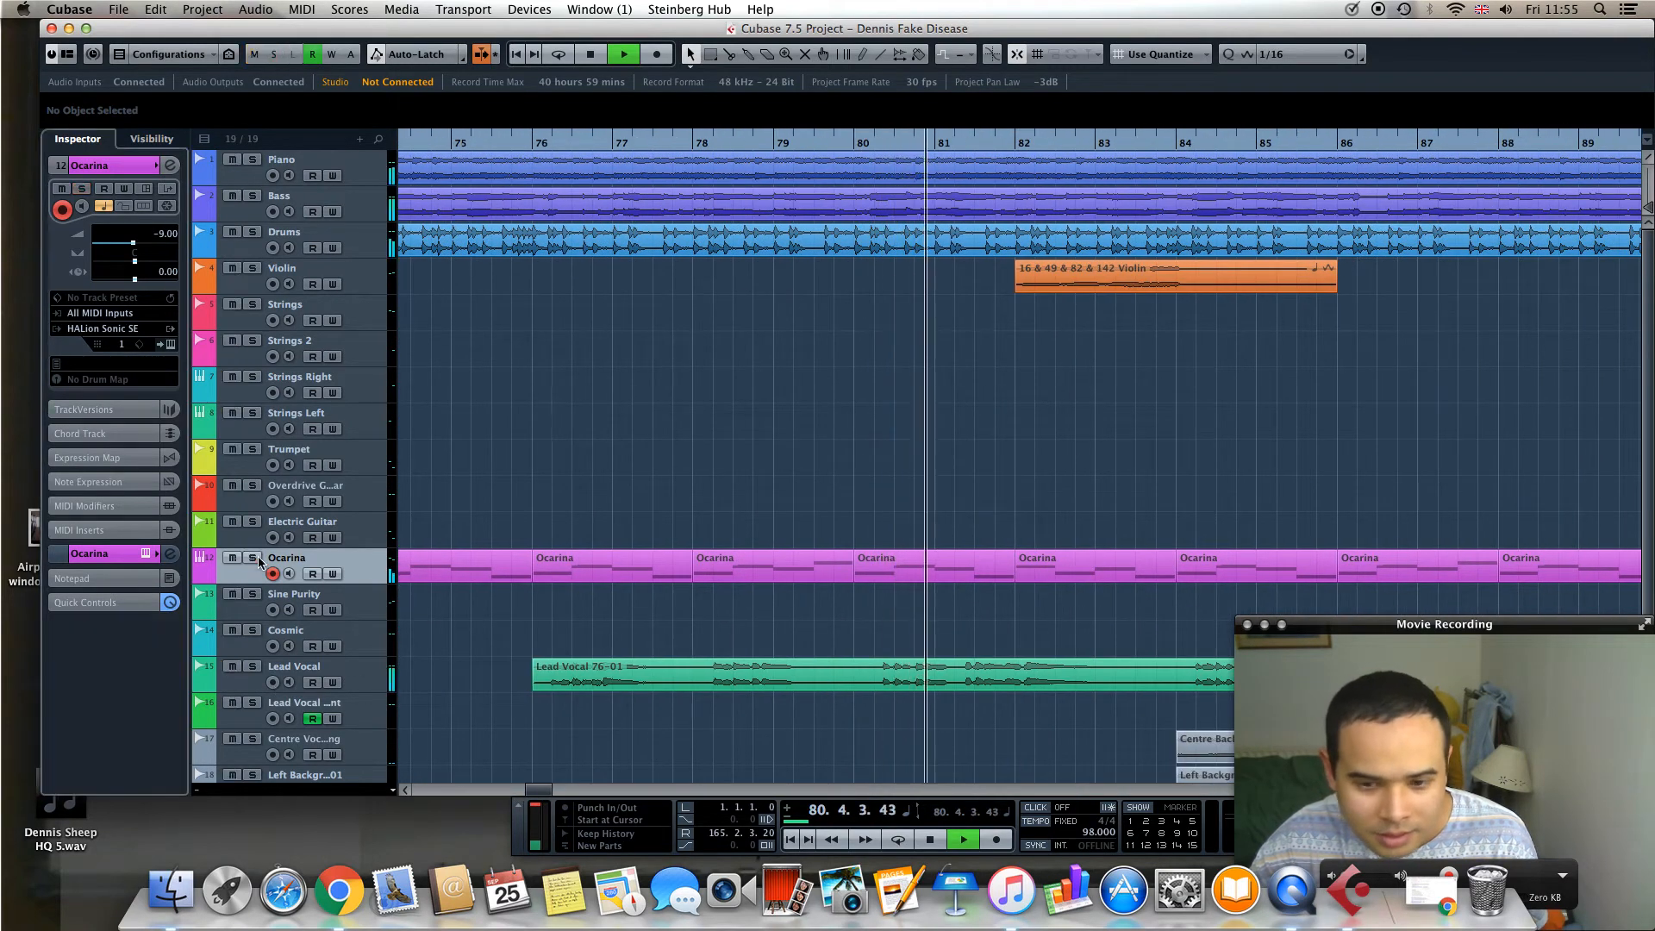
pyautogui.click(528, 143)
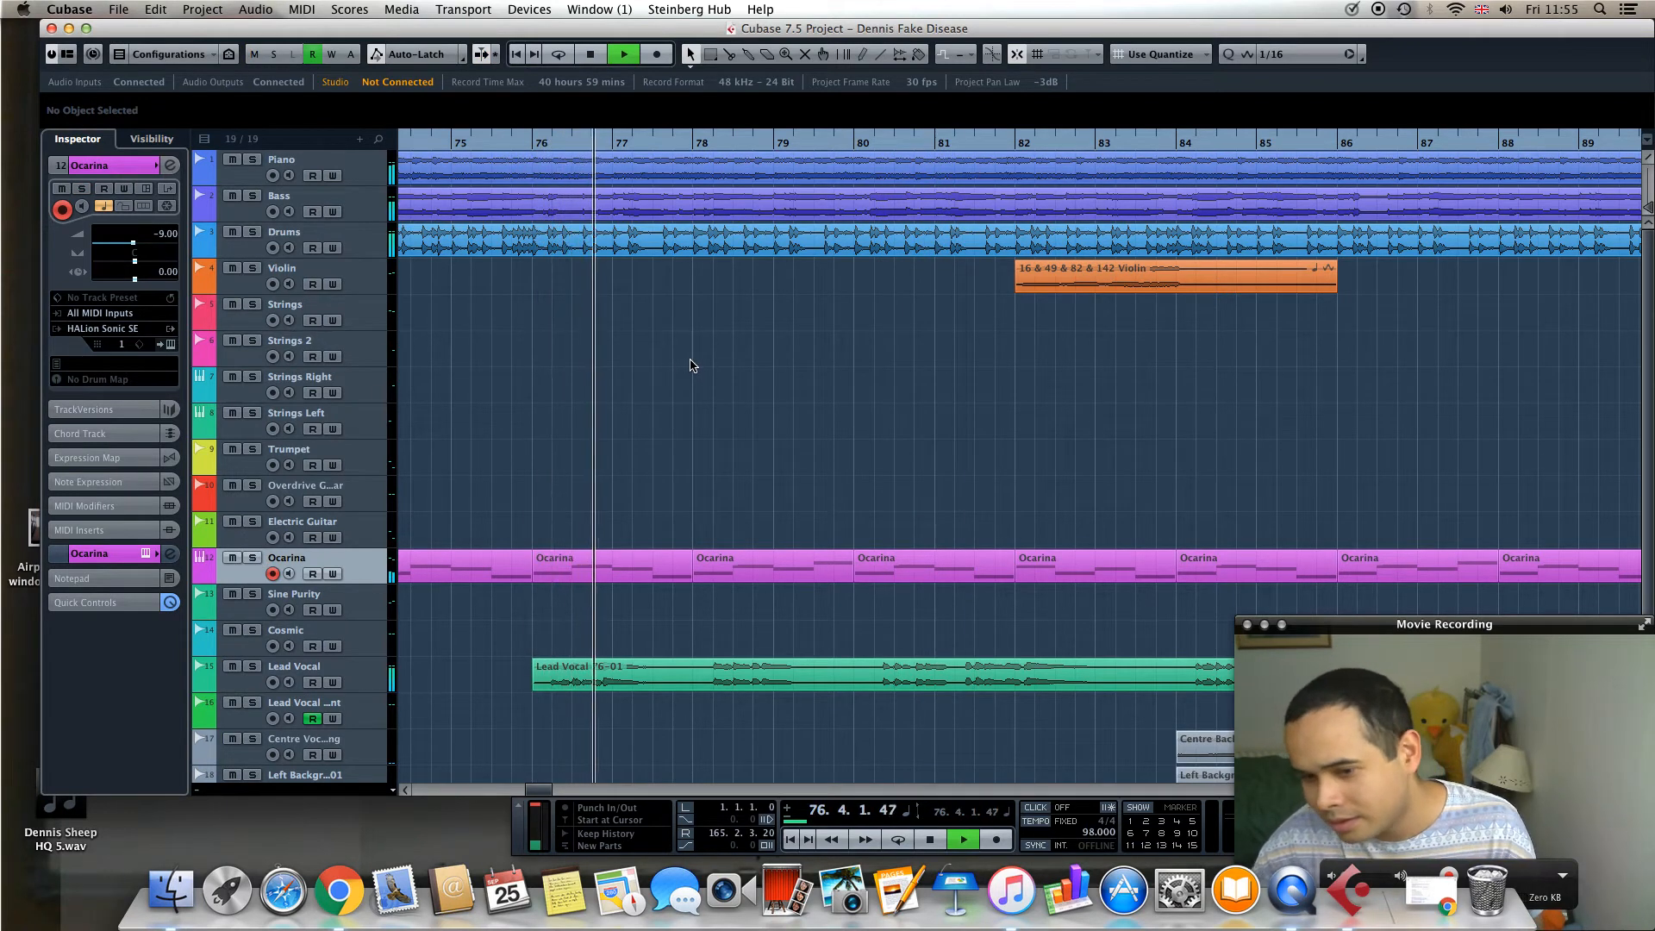
pyautogui.click(594, 57)
pyautogui.hscroll(-10, 541, 790)
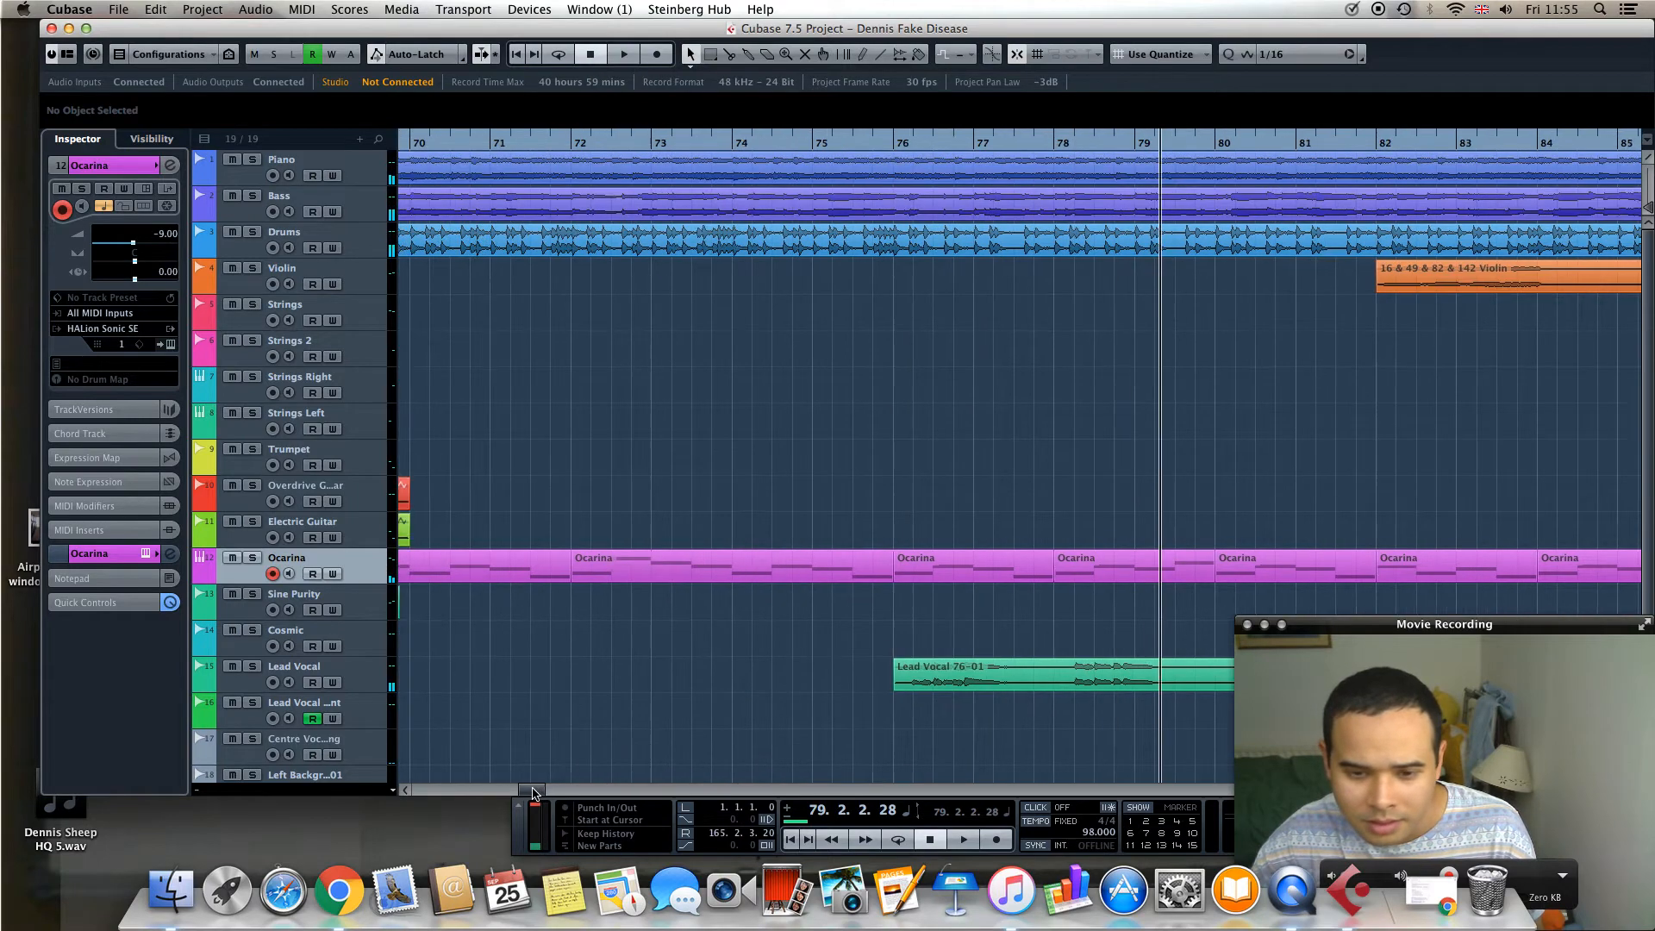
# Solo the Sine Purity track and select it to show its track settings
pyautogui.moveTo(531, 790); pyautogui.dragTo(555, 791)
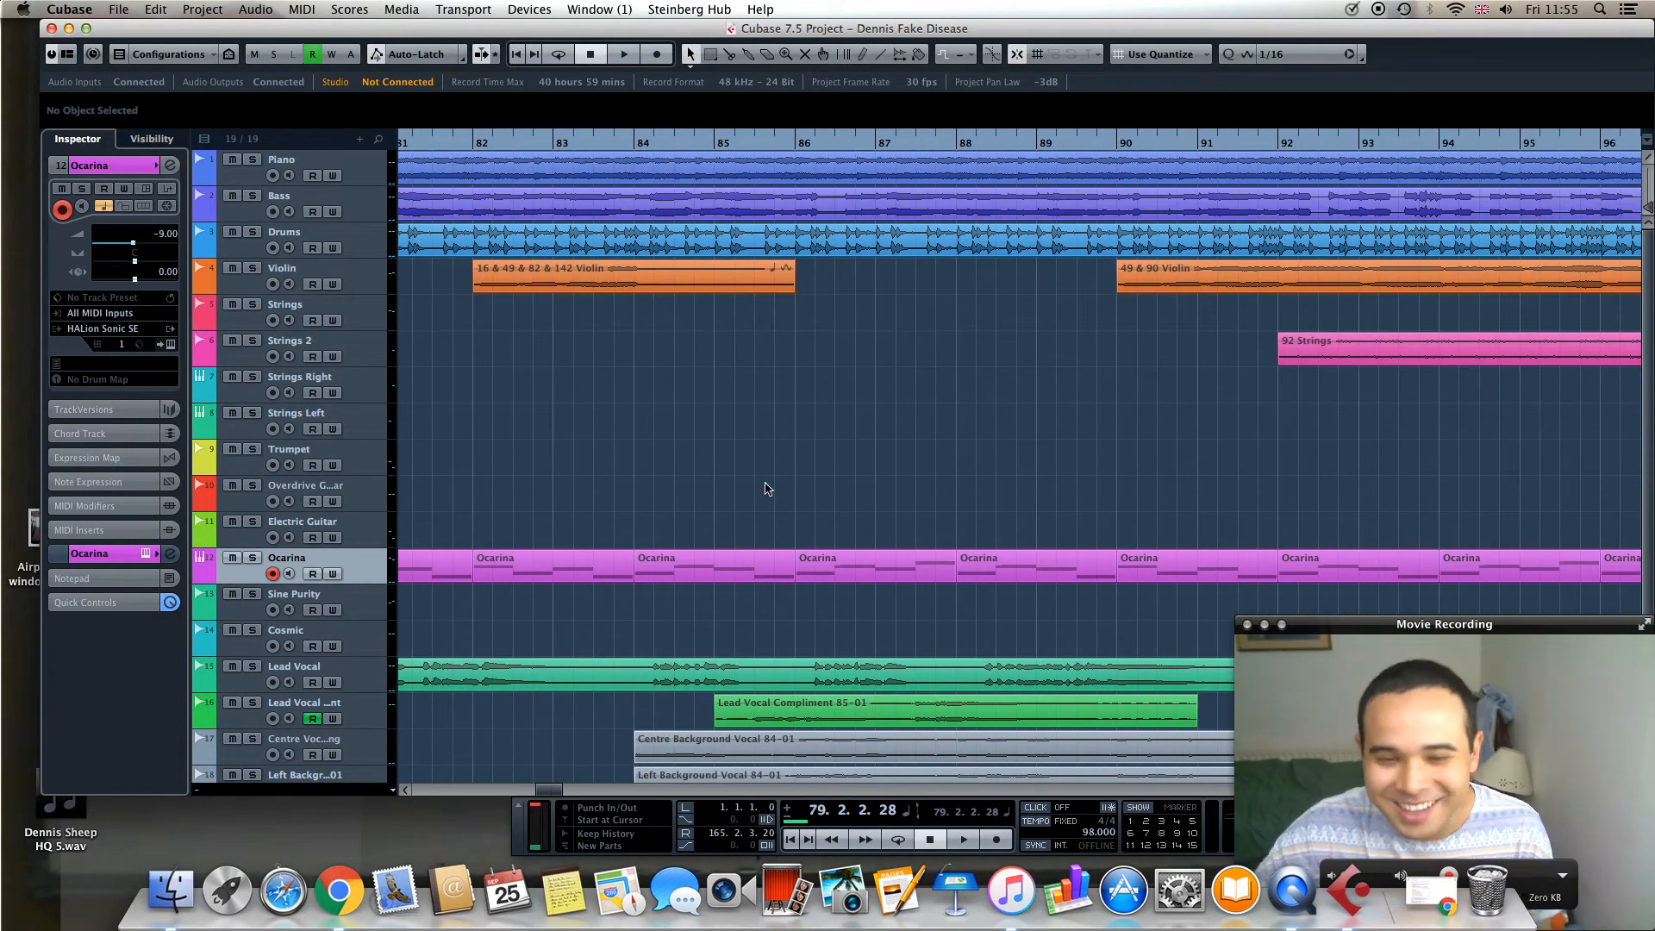
pyautogui.scroll(-3, 782, 456)
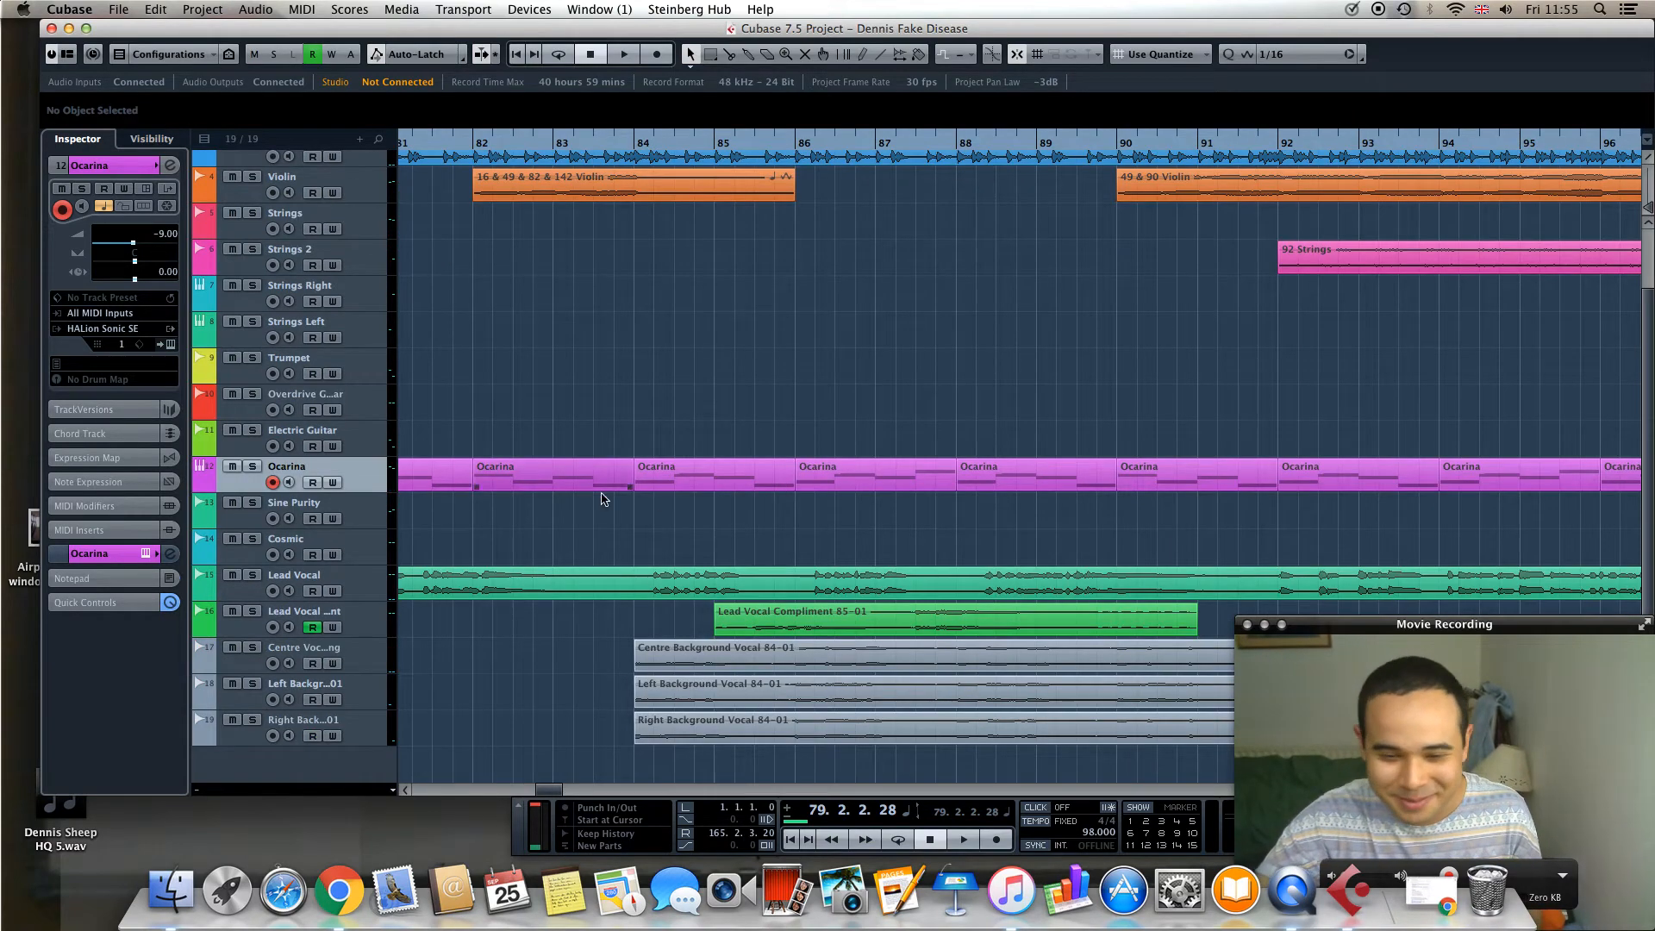
pyautogui.scroll(3, 577, 531)
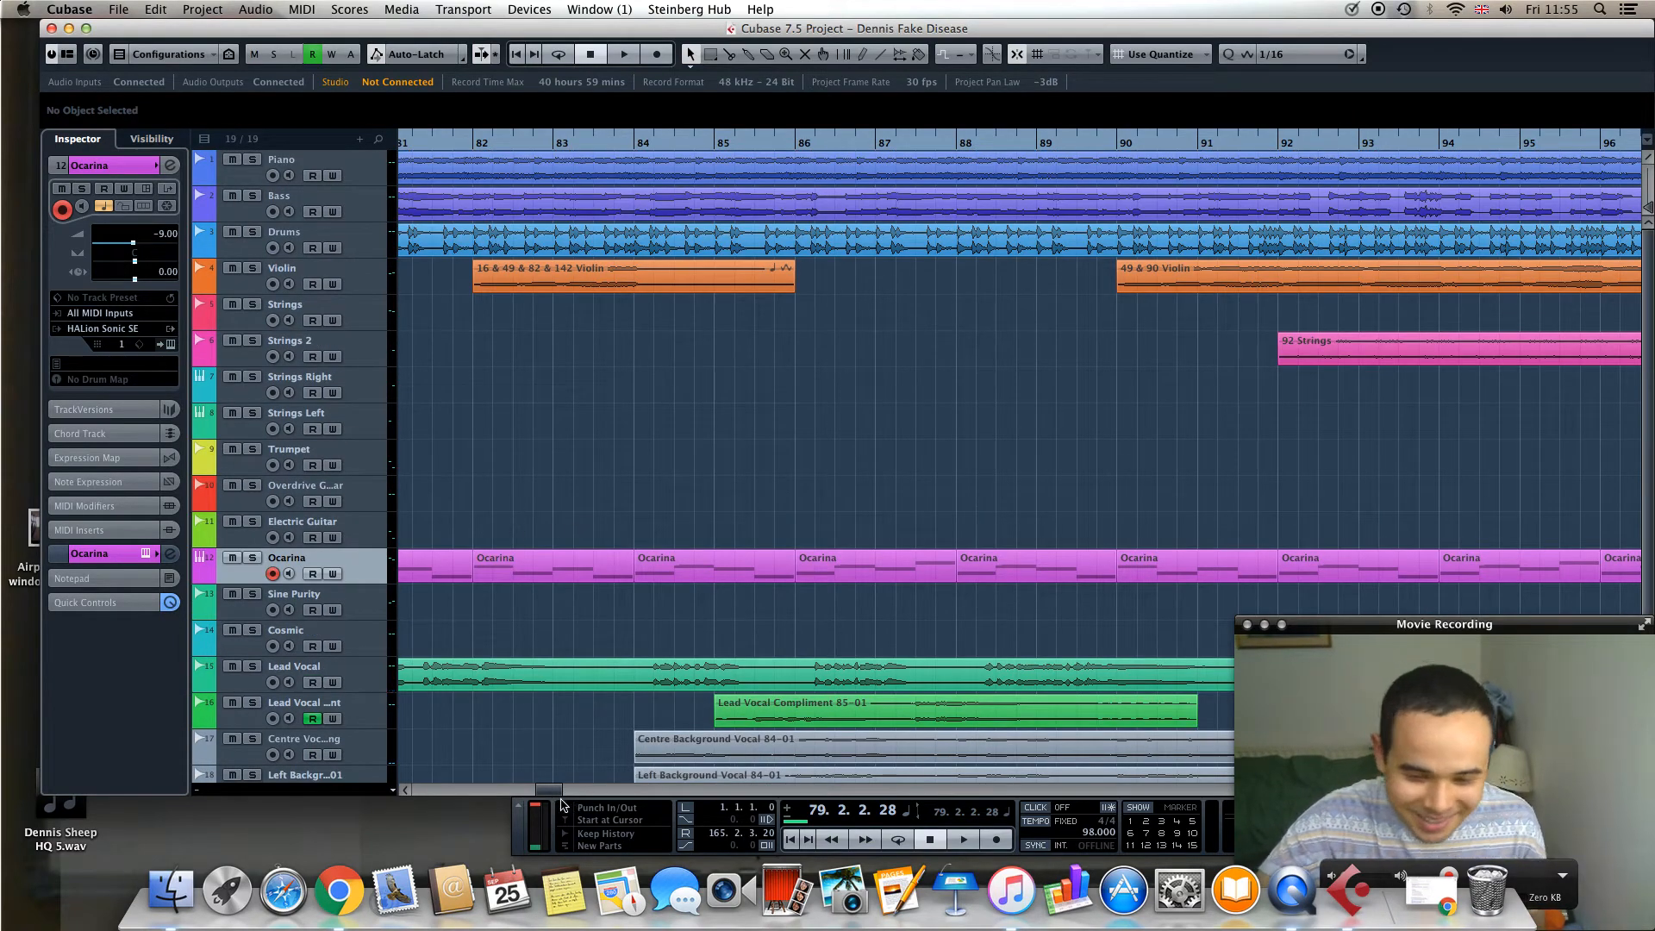
pyautogui.moveTo(558, 795); pyautogui.dragTo(530, 790)
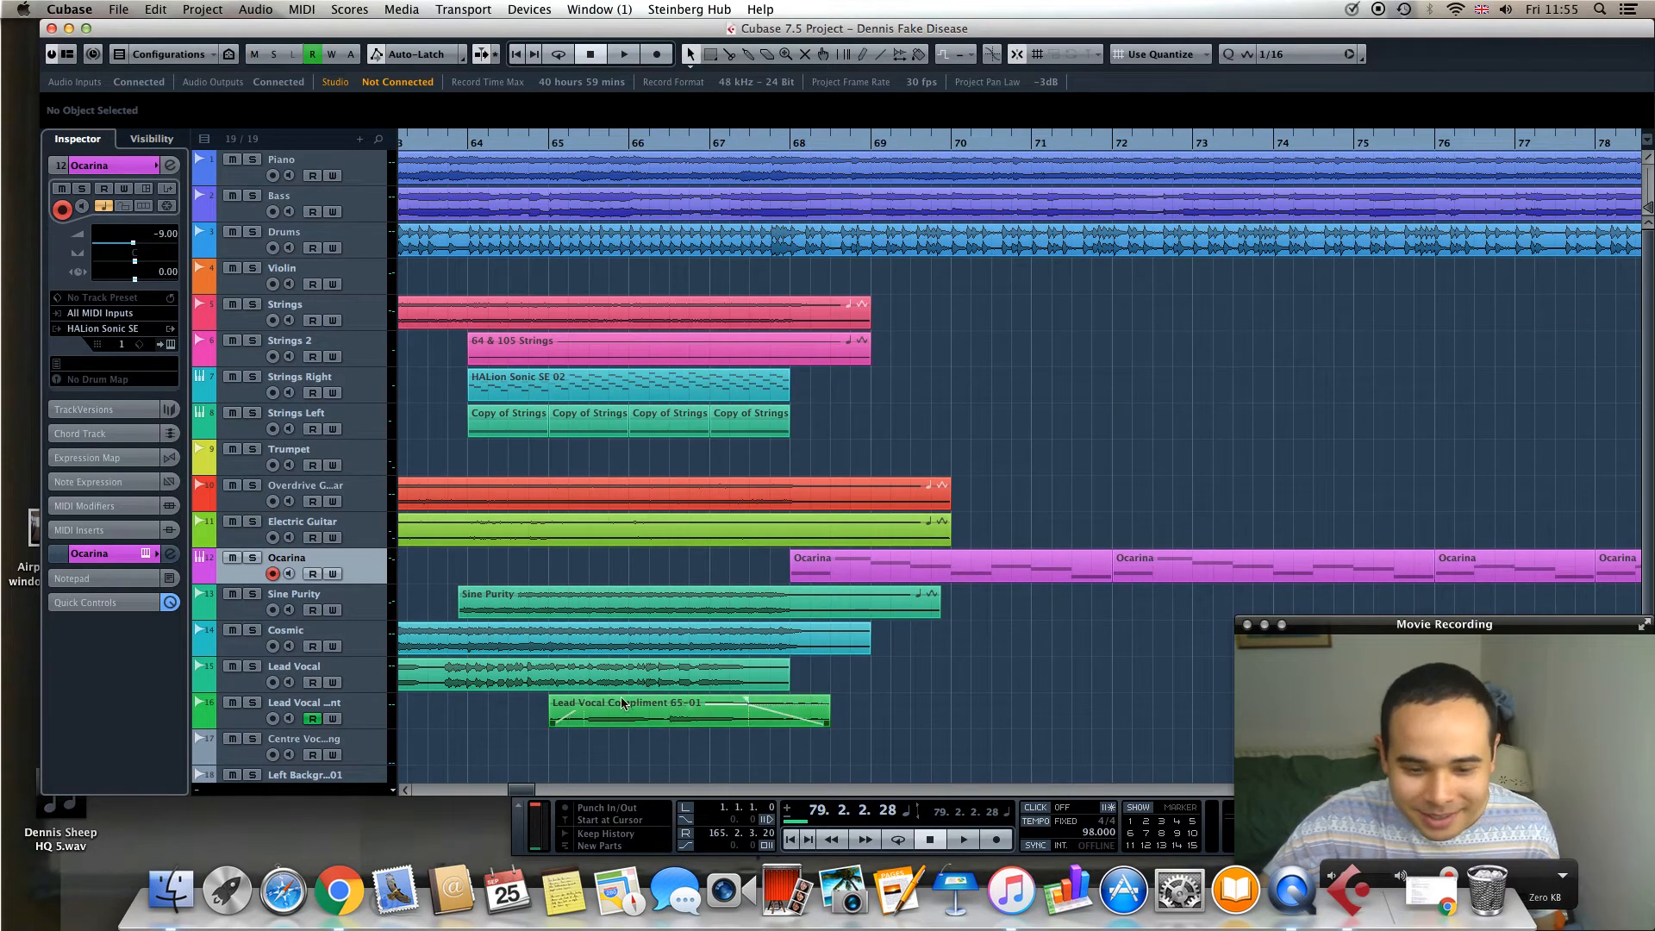
pyautogui.moveTo(523, 793); pyautogui.dragTo(517, 795)
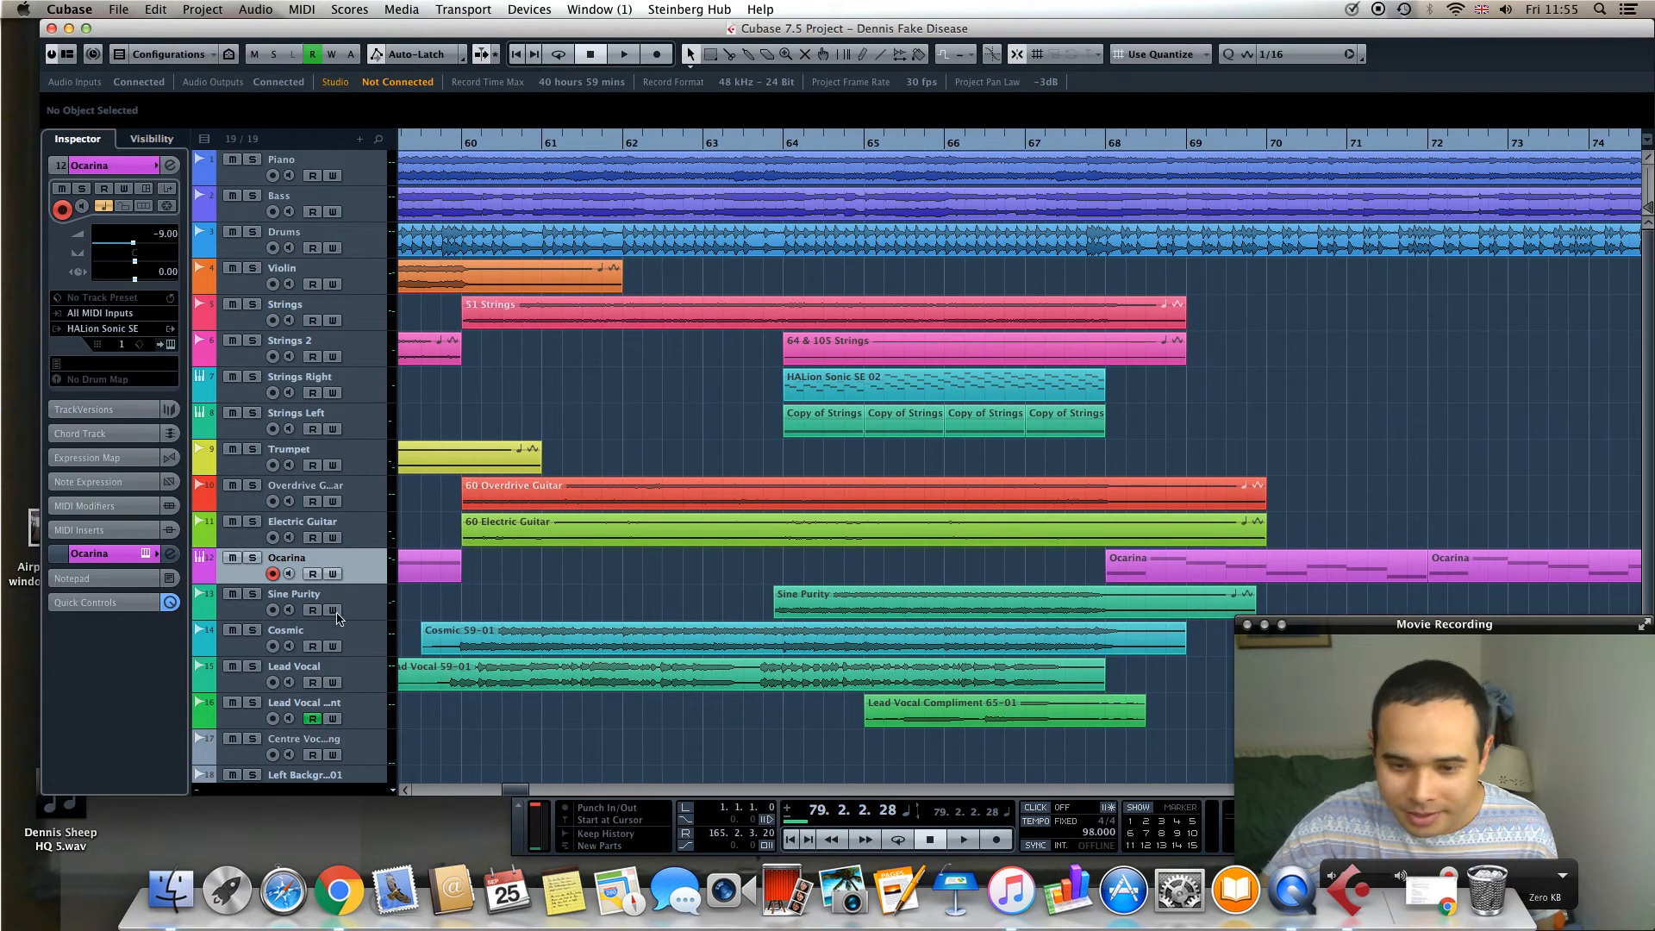
pyautogui.click(253, 595)
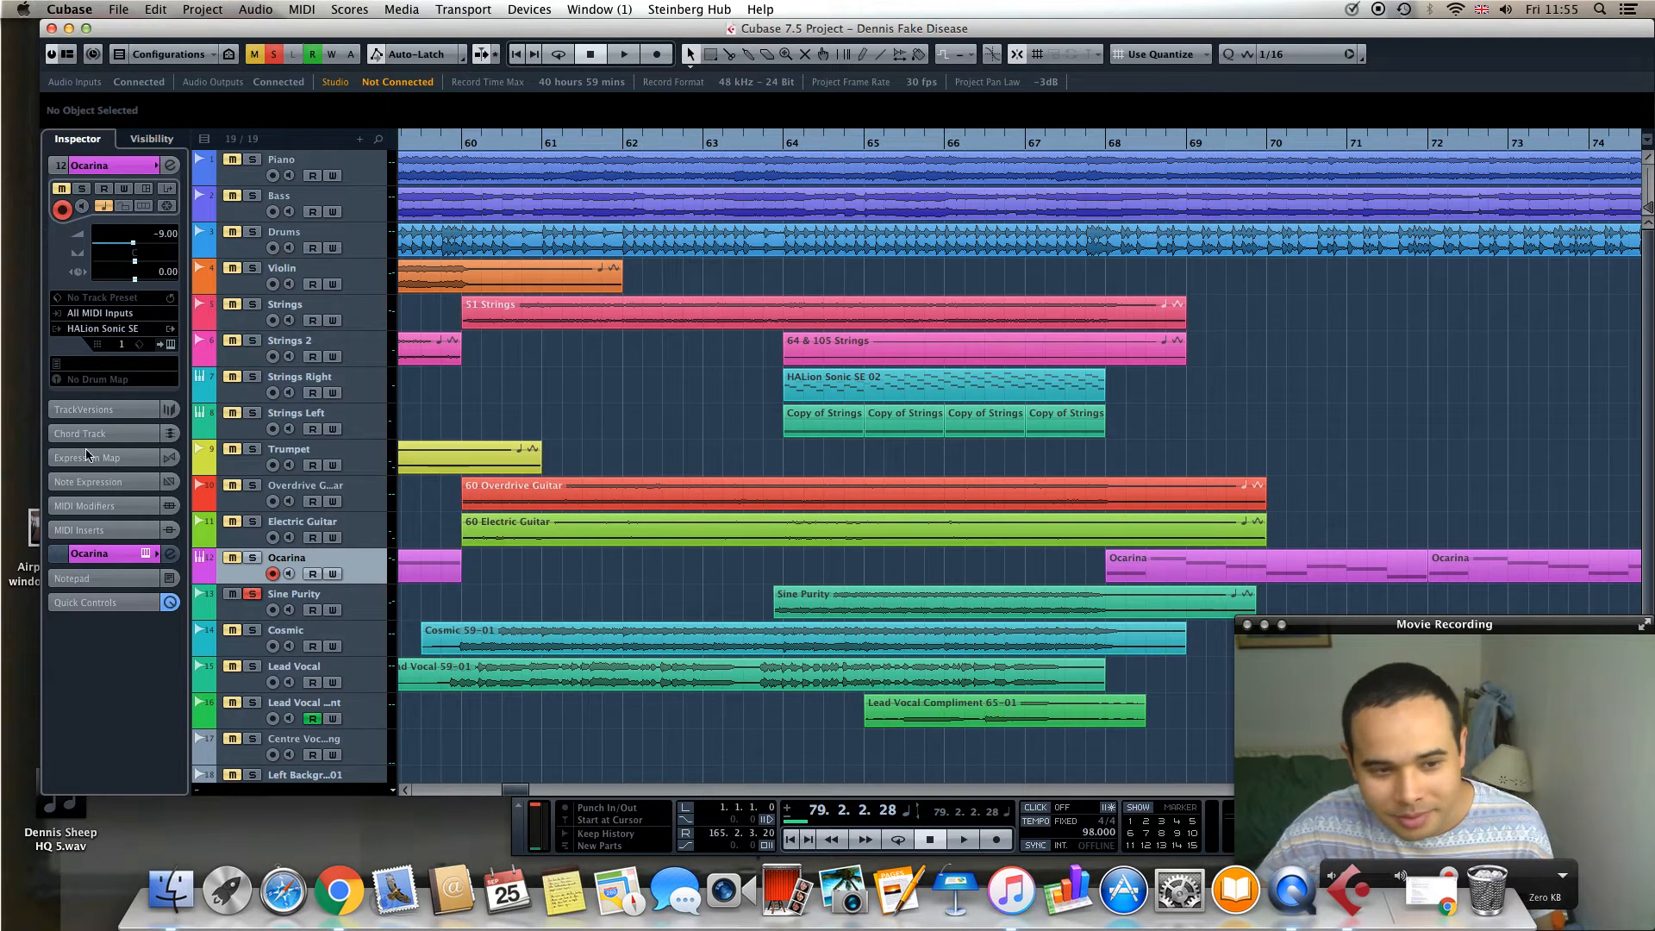
pyautogui.click(368, 615)
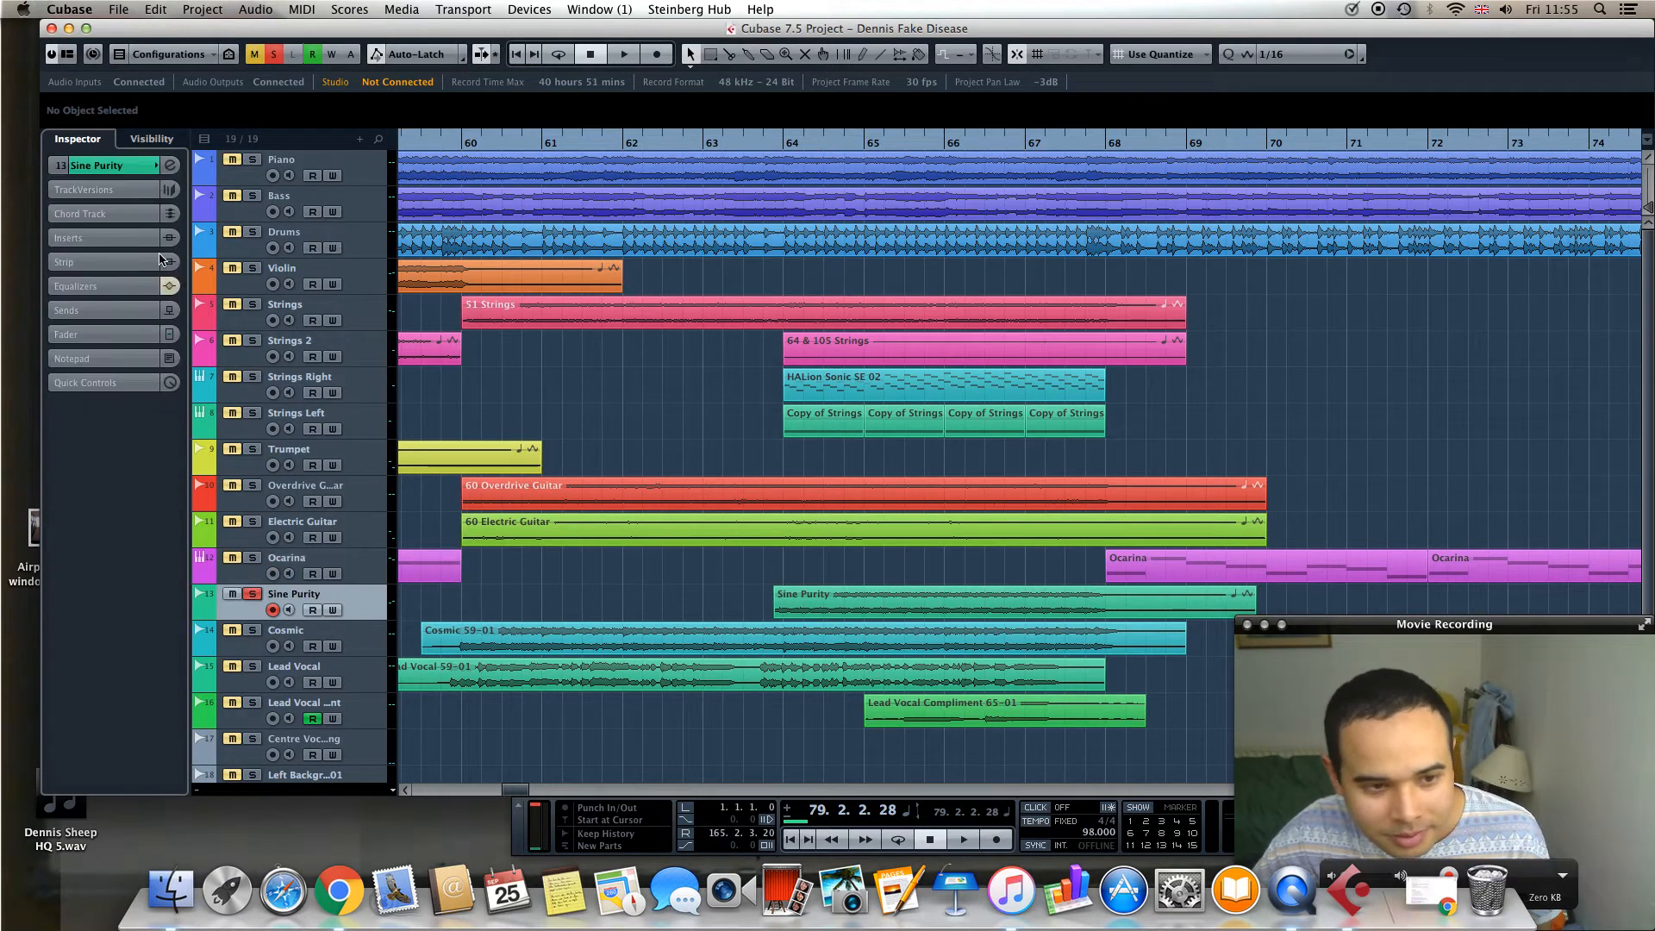
# Check the Sine Purity track's basic settings, then play the soloed track from just before bar 64
pyautogui.click(123, 165)
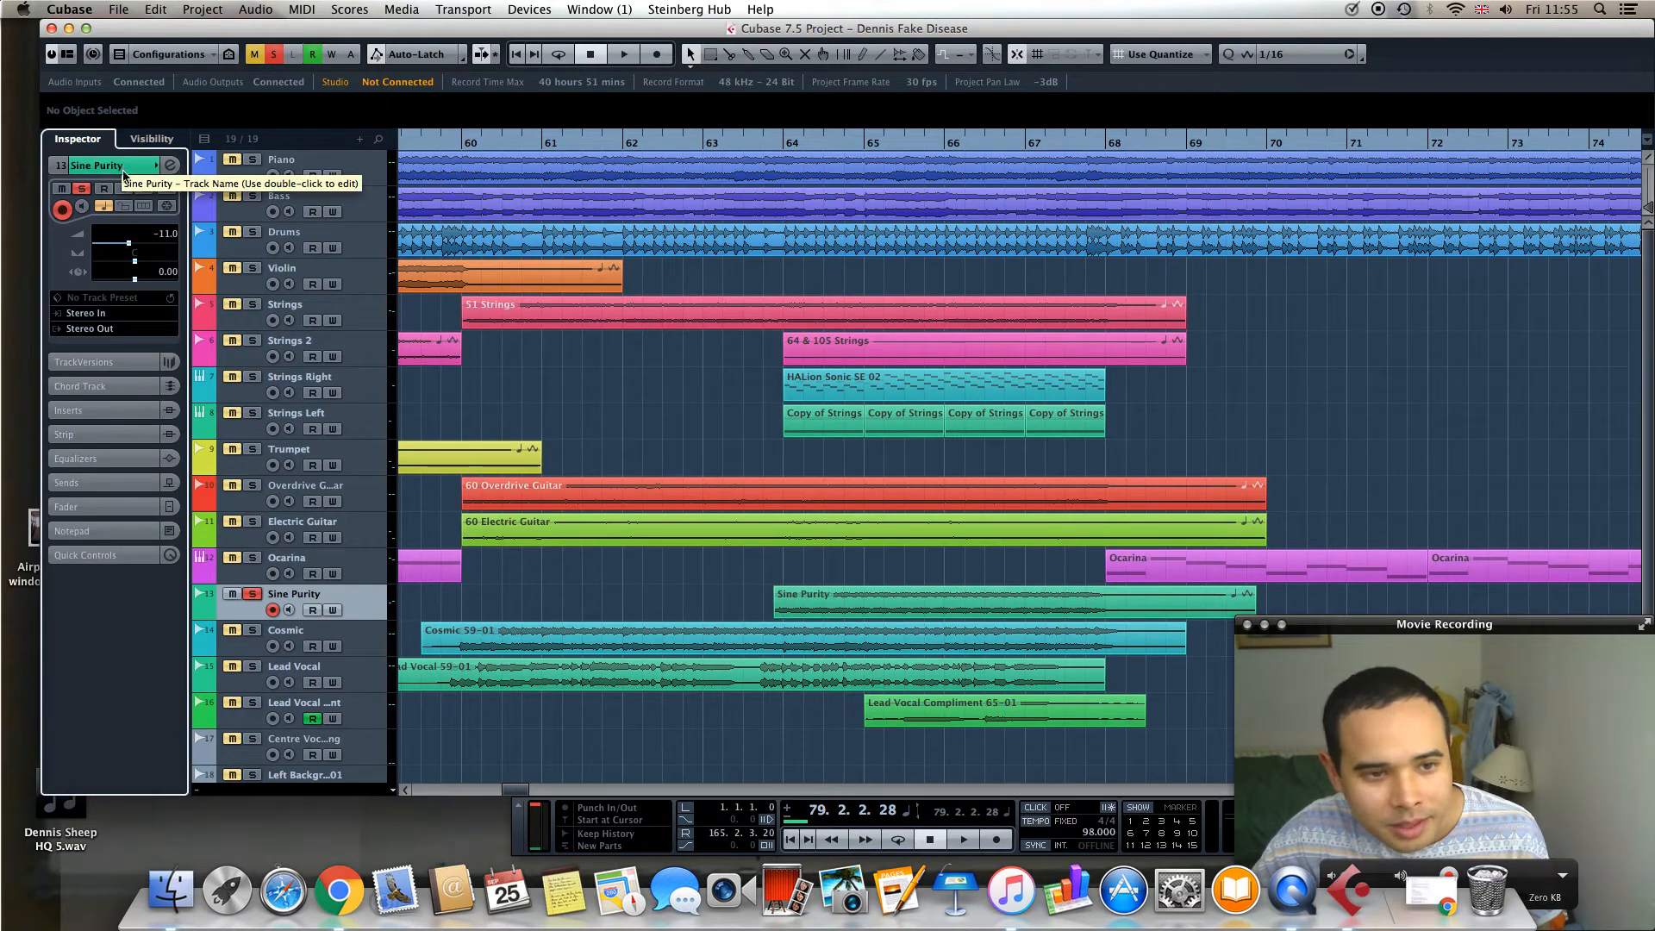
pyautogui.click(142, 165)
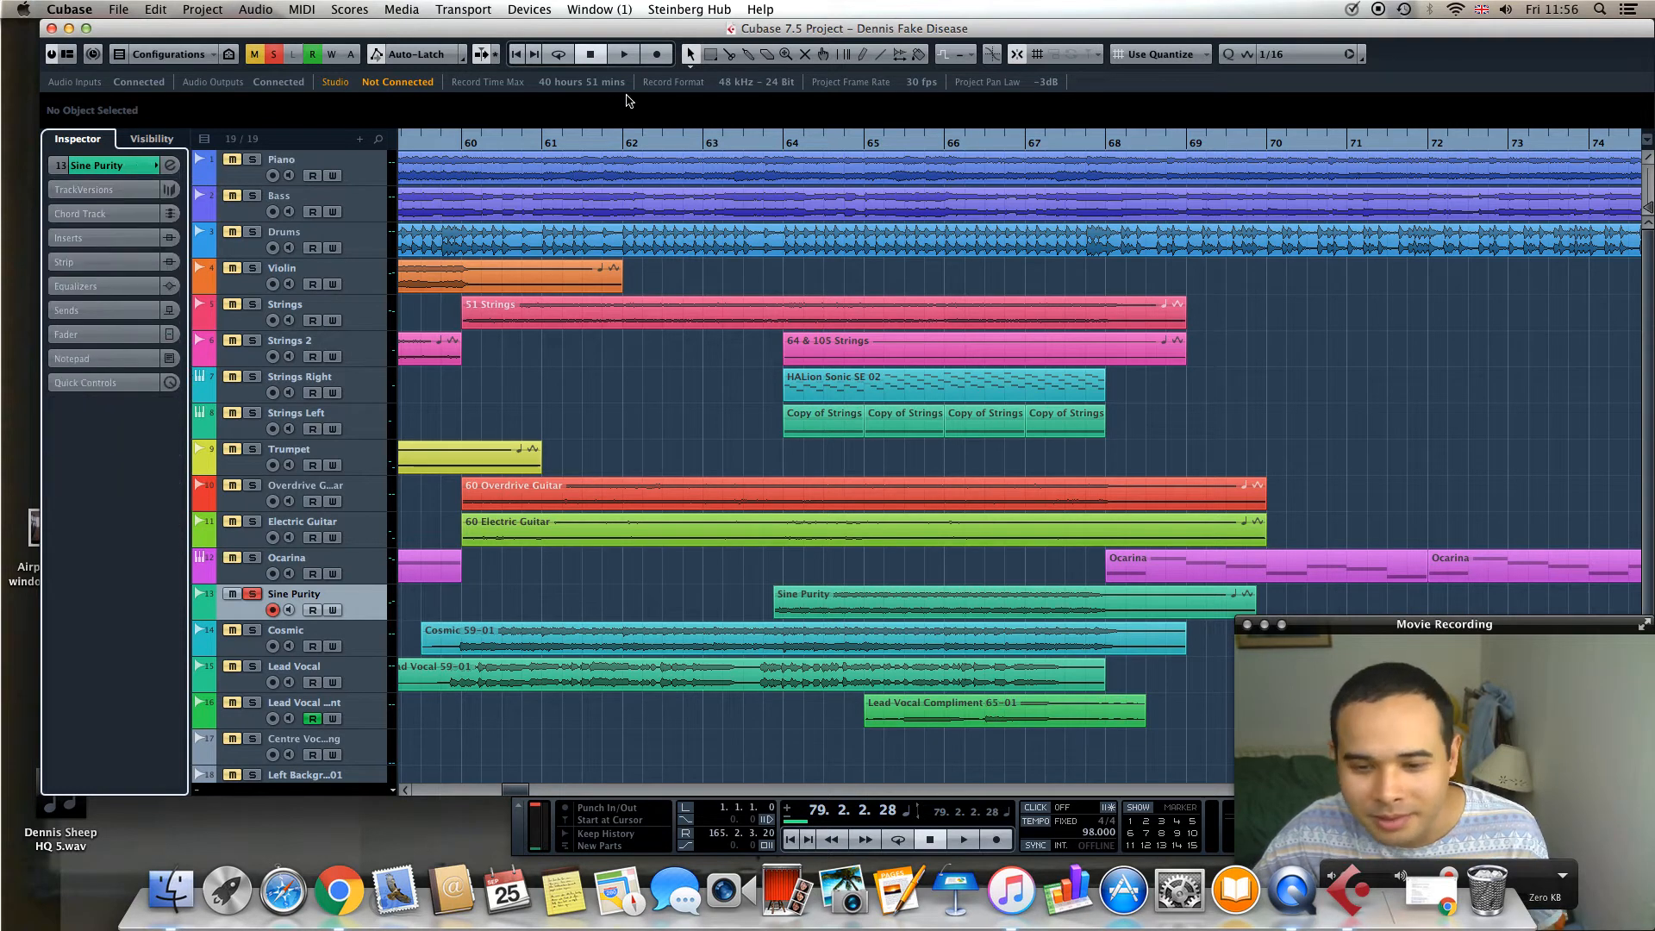
pyautogui.click(766, 144)
pyautogui.press('space')
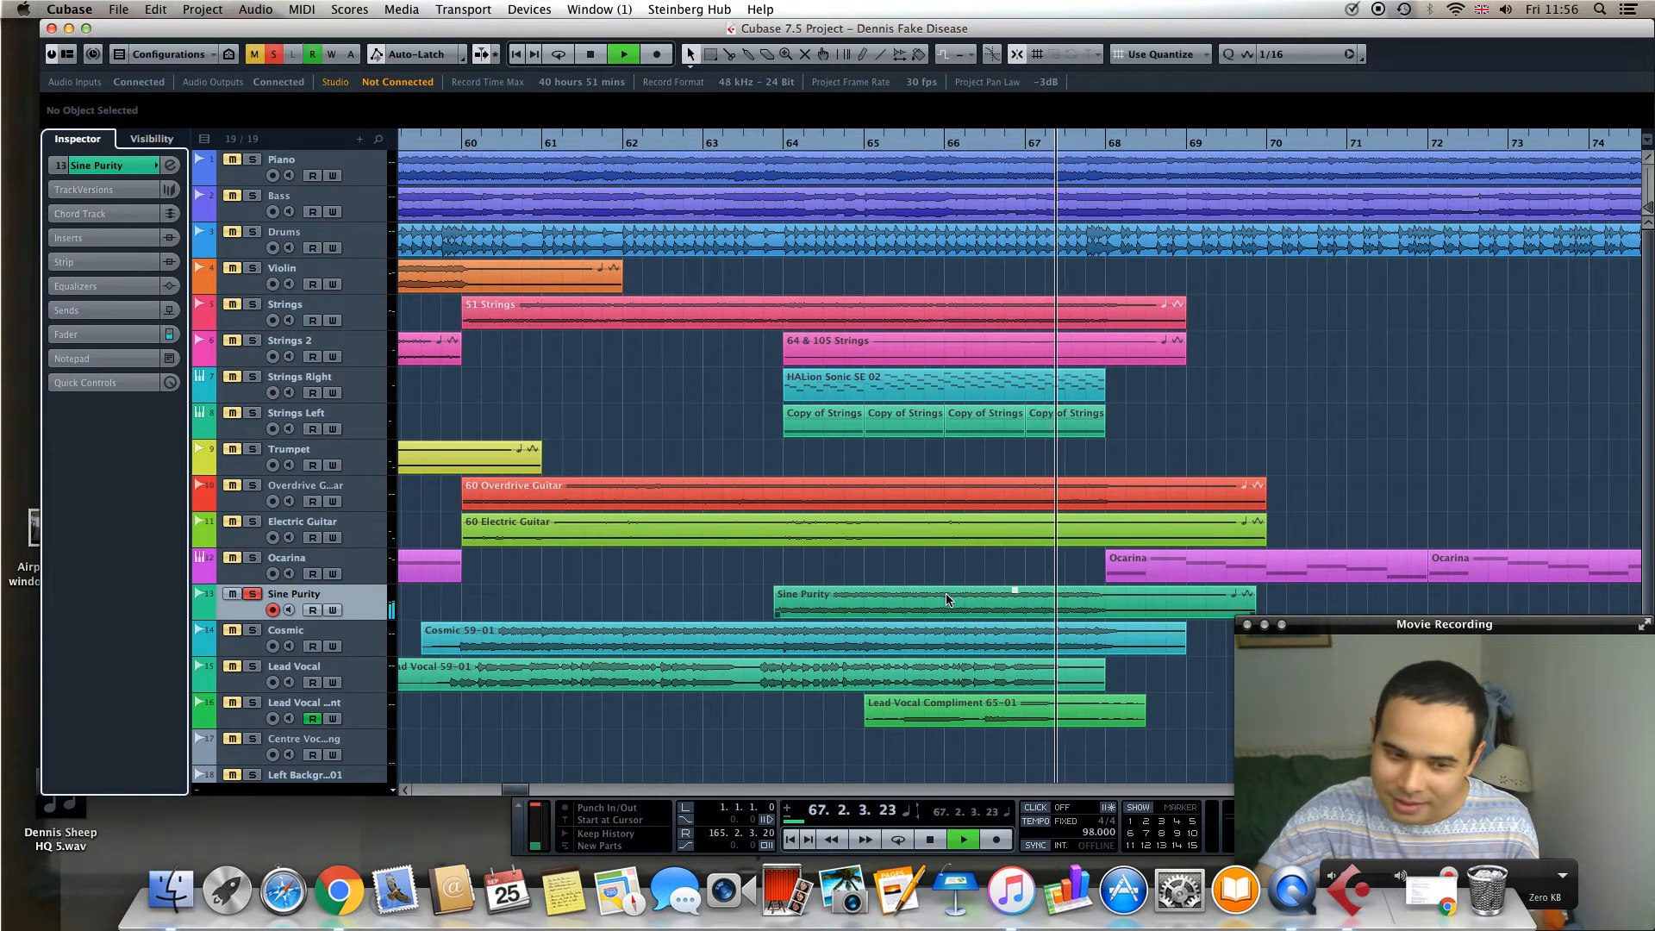
# Remove Sine Purity's solo and play the full mix from just before bar 64, comparing it with Sine Purity muted and unmuted
pyautogui.click(251, 594)
pyautogui.click(766, 146)
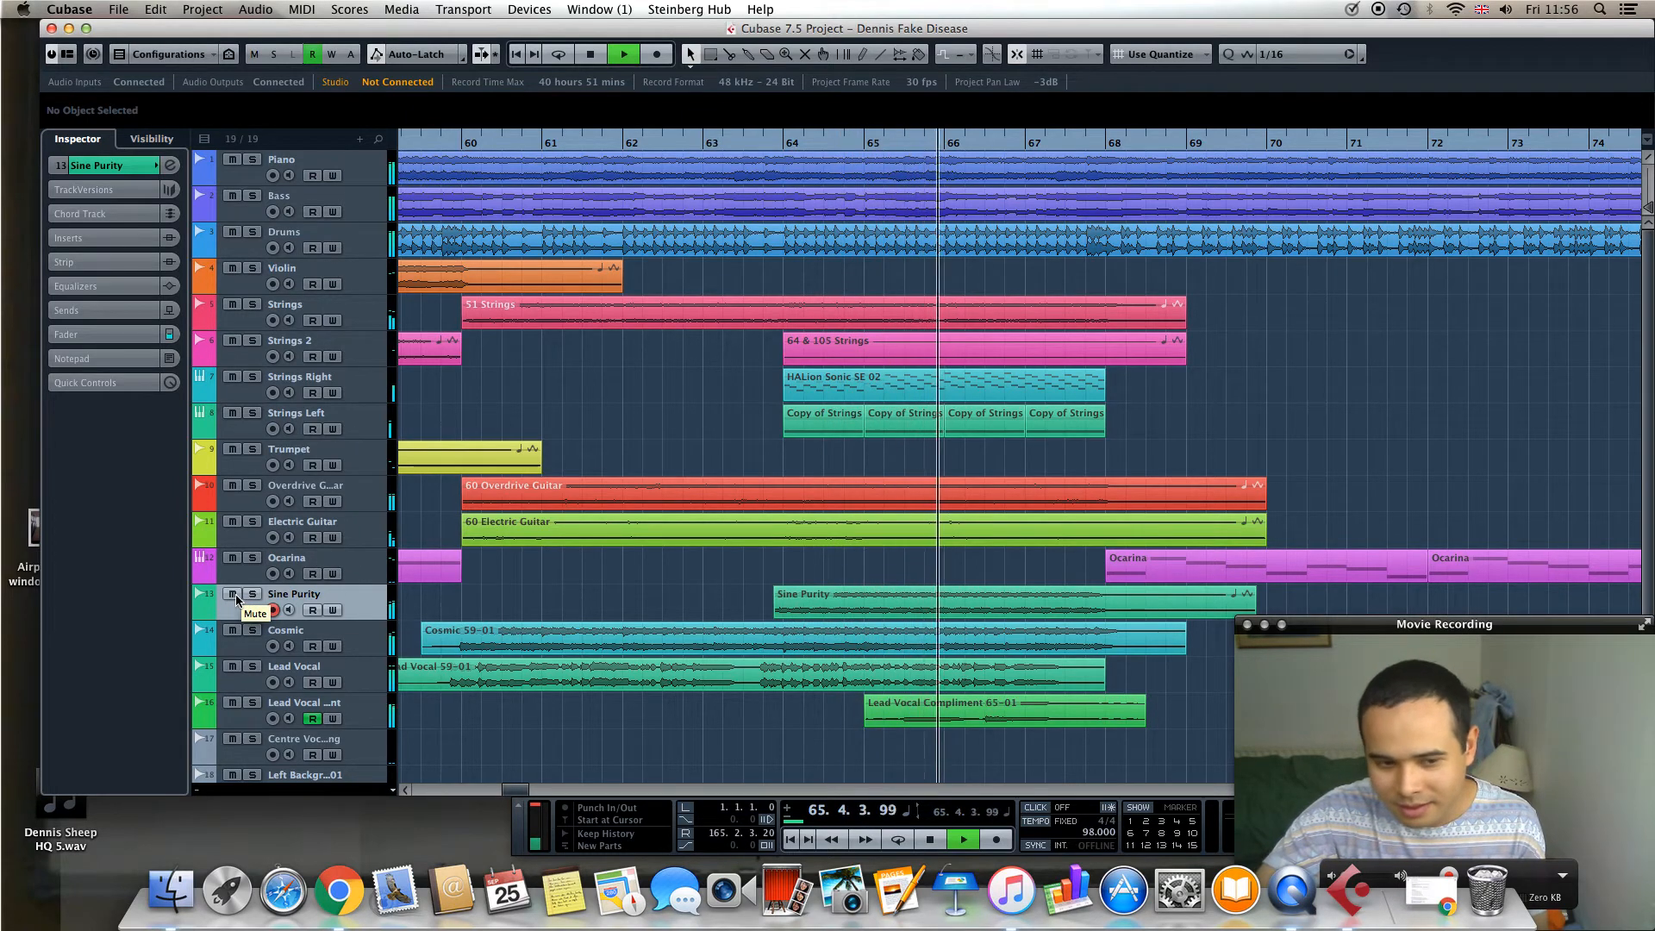
pyautogui.press('space')
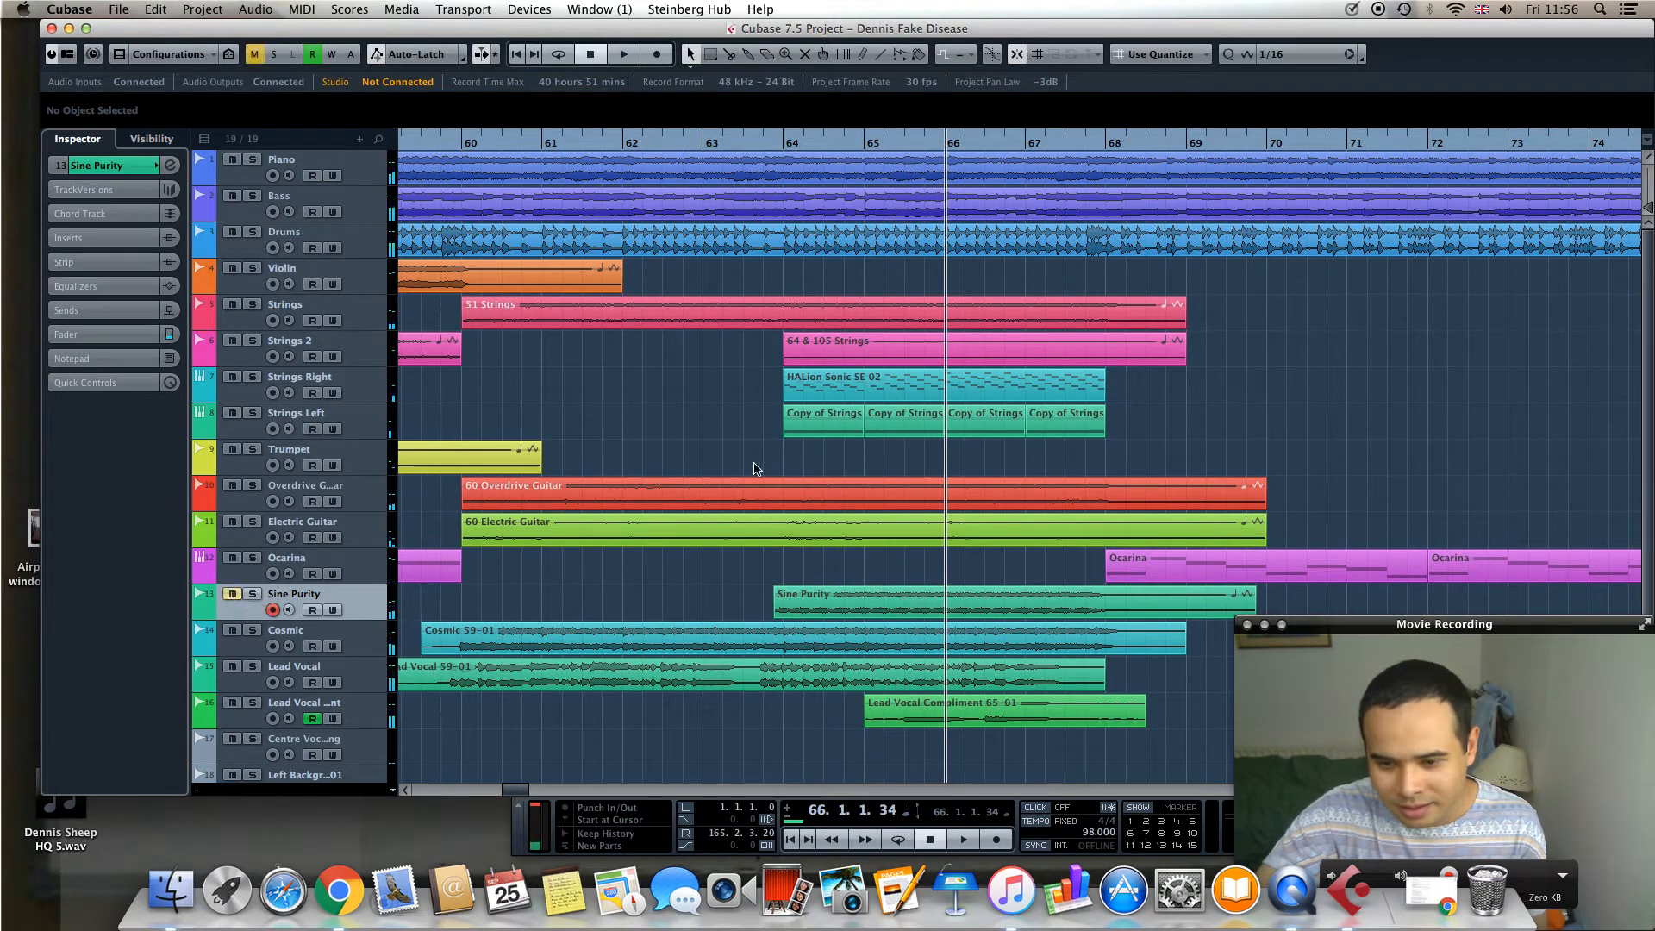
pyautogui.scroll(-3, 799, 509)
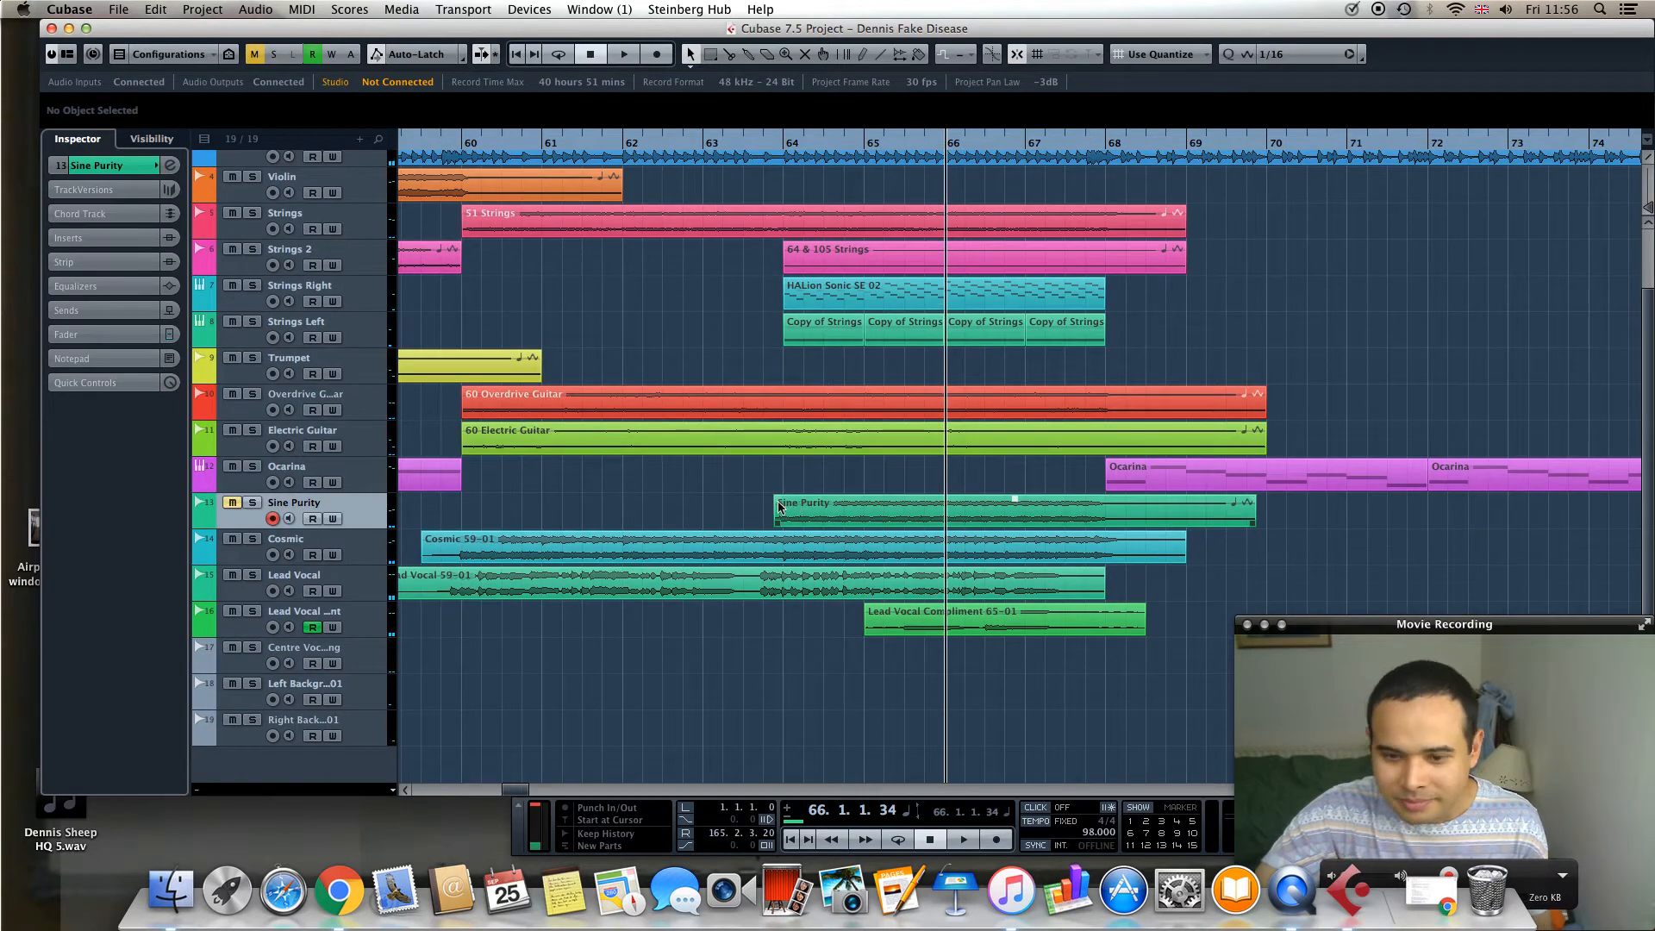
pyautogui.press('space')
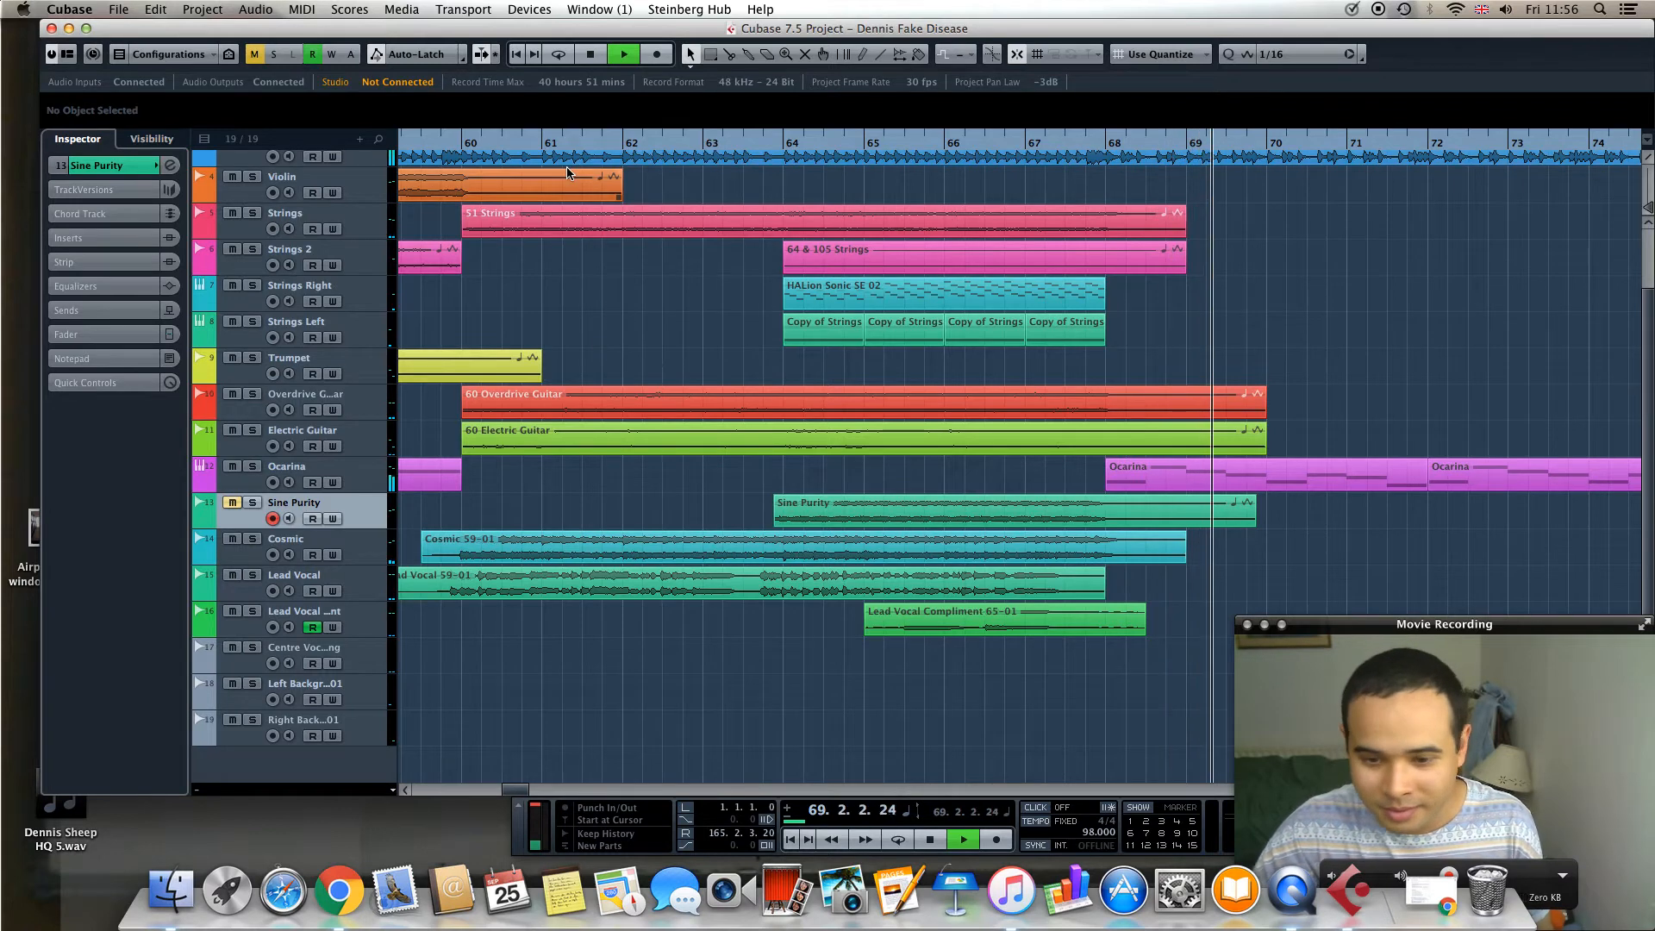
pyautogui.click(232, 502)
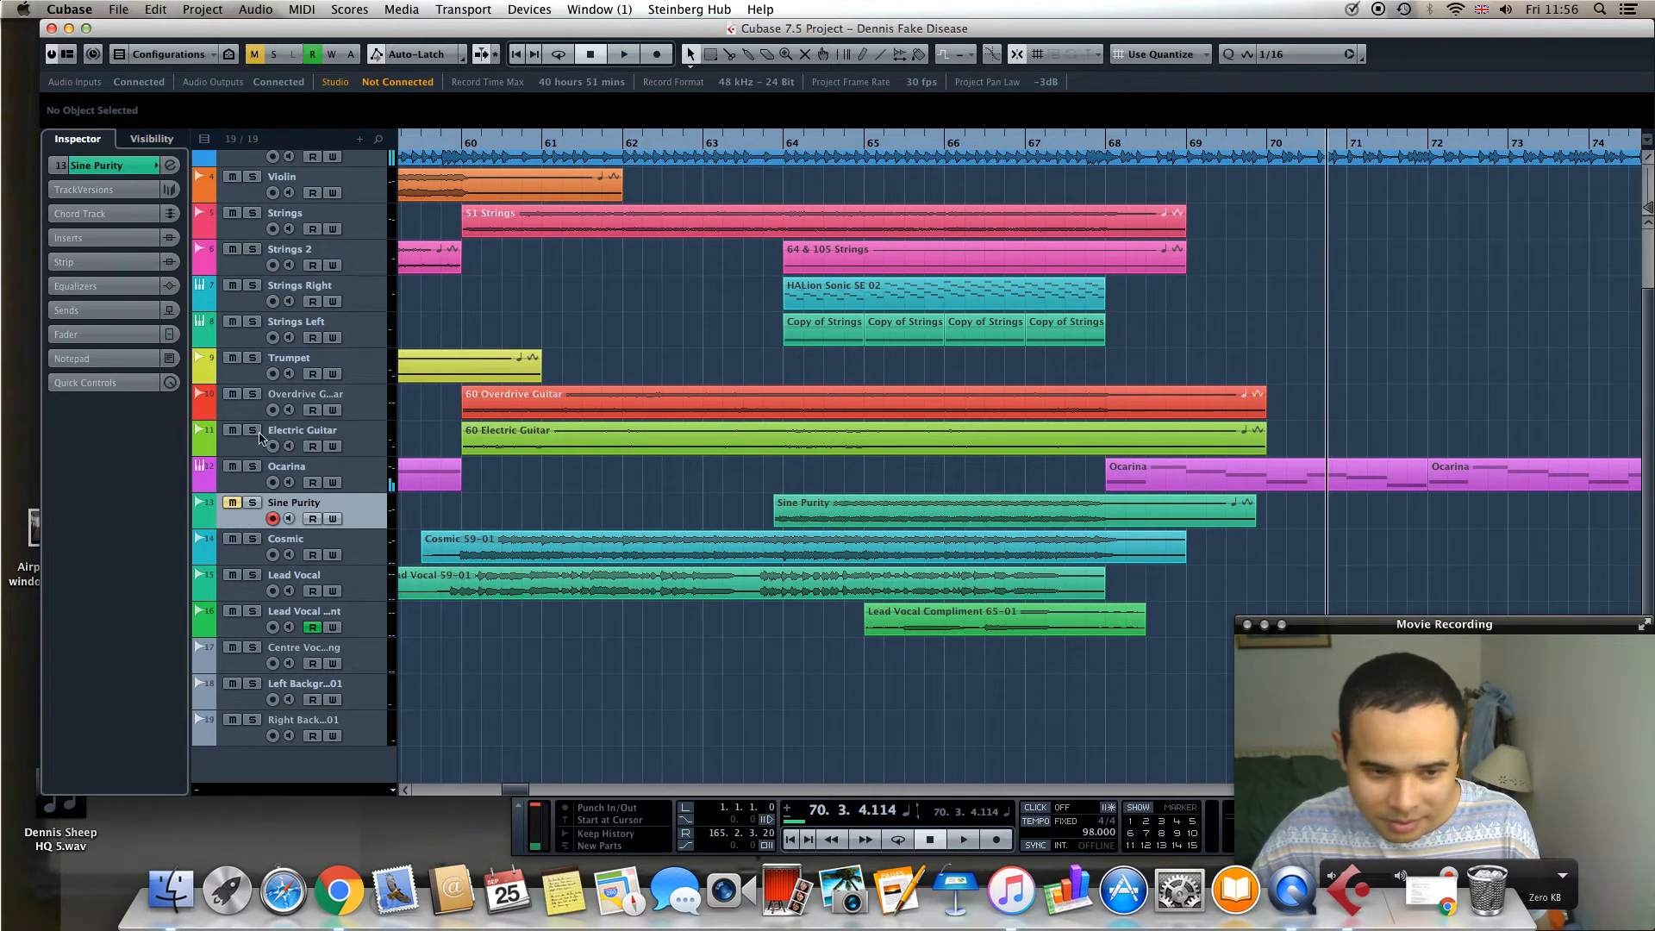
# Solo the Cosmic track, play it from the start of its clip at 59.3.1.0, and select the track
pyautogui.click(683, 142)
pyautogui.click(422, 153)
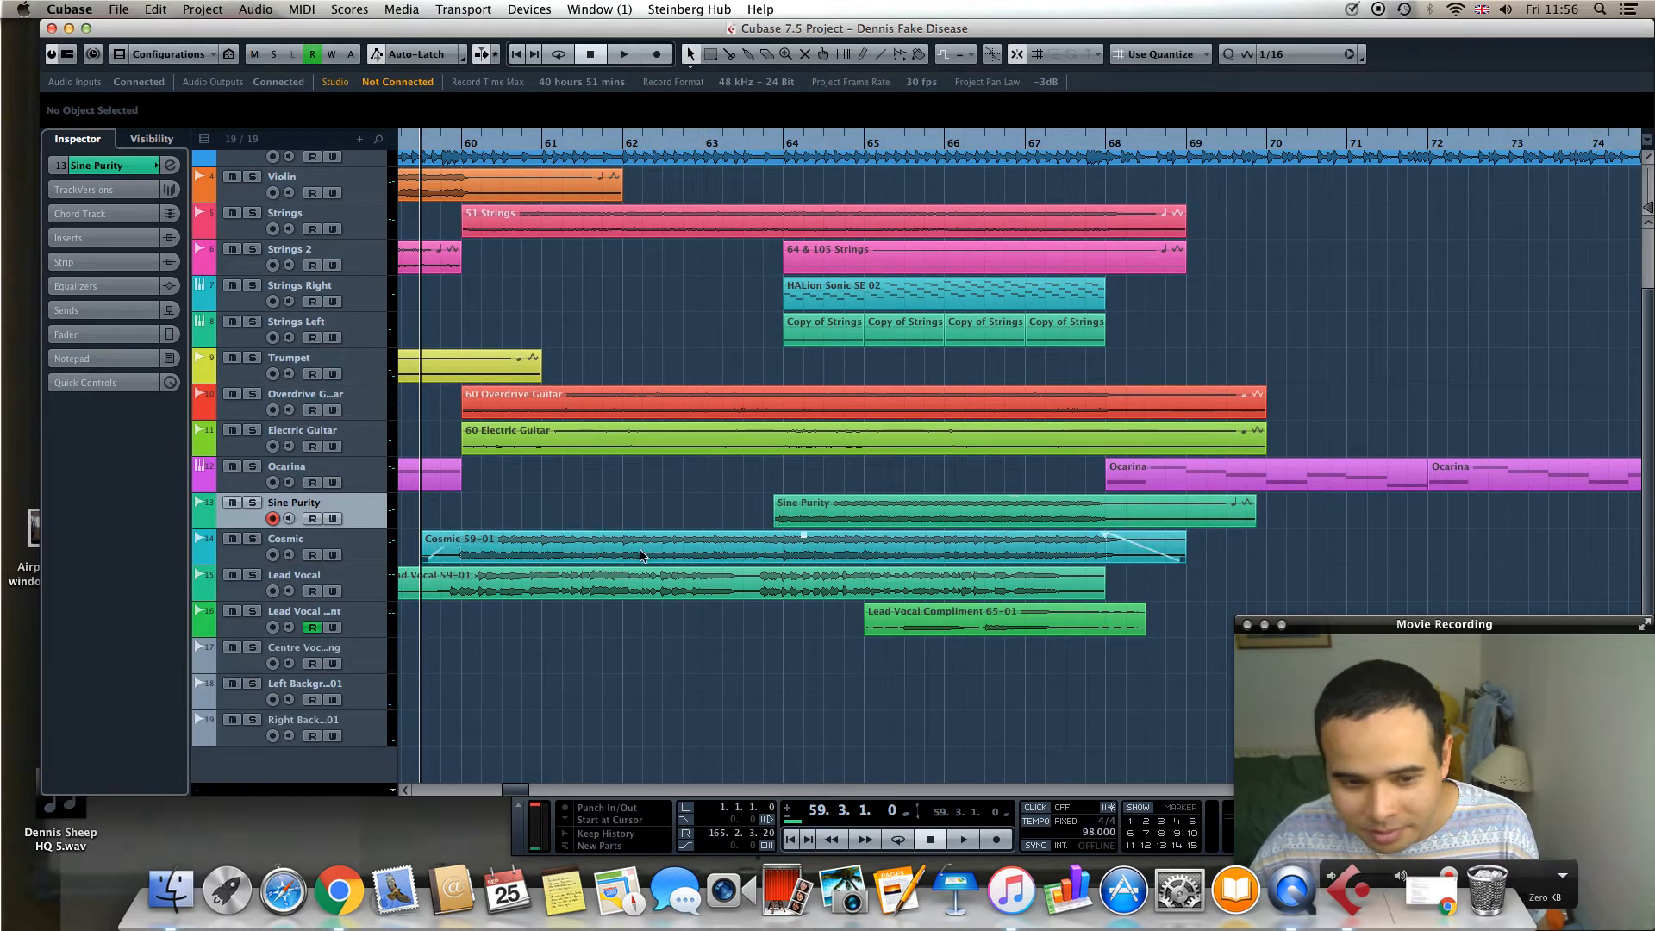
pyautogui.click(253, 540)
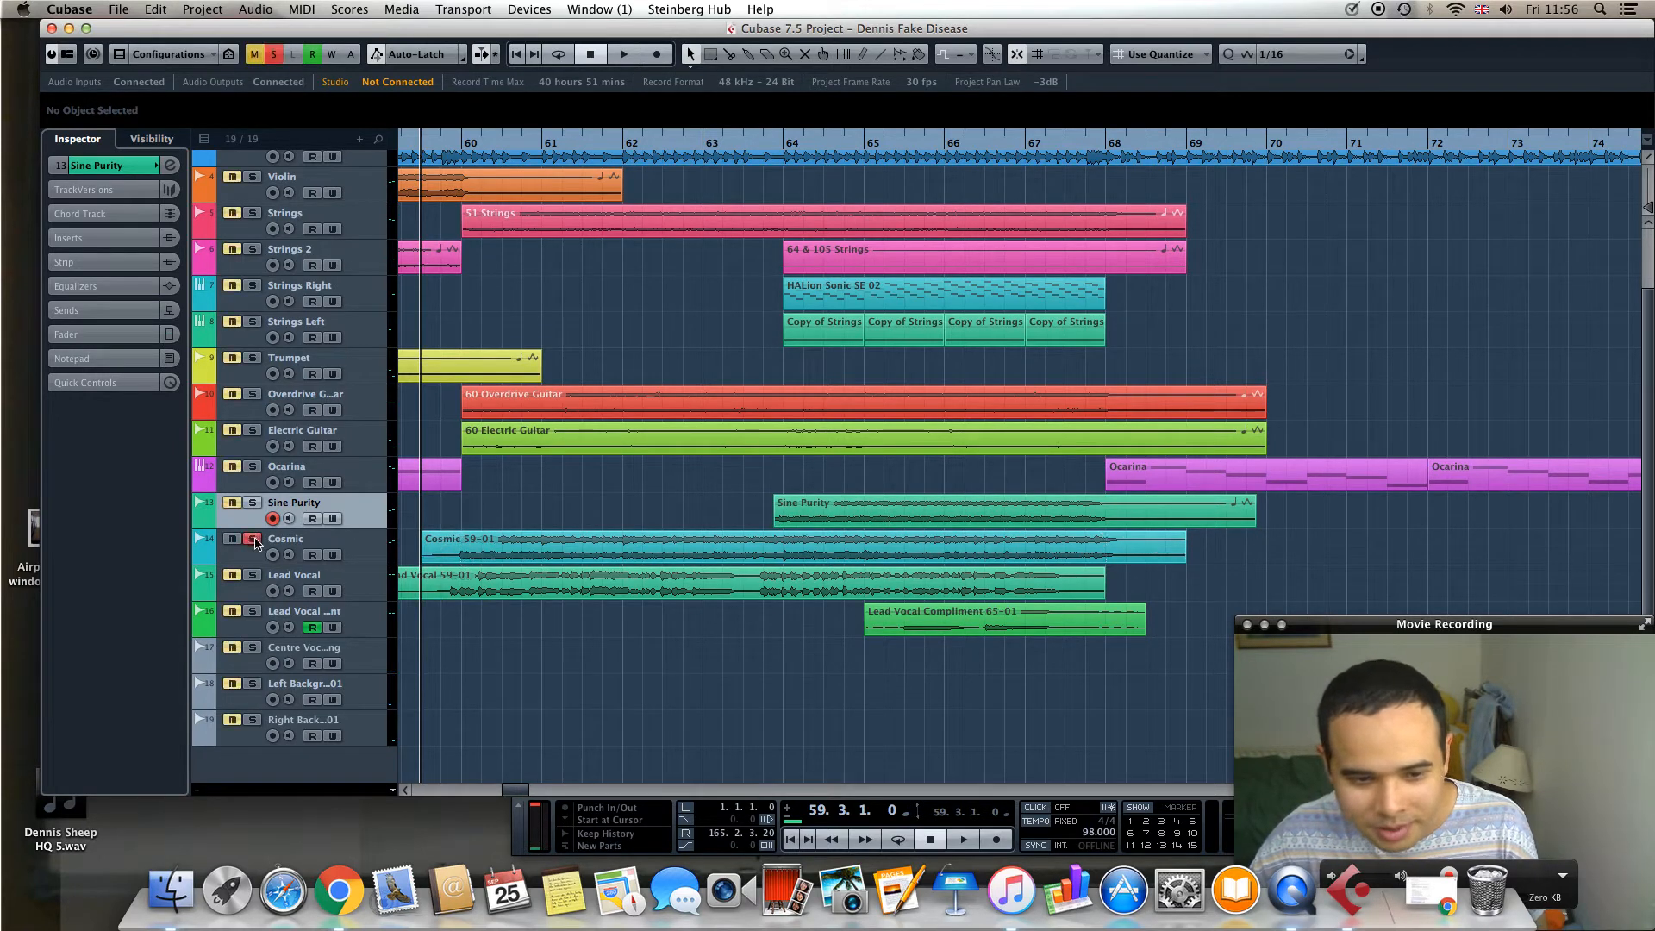
pyautogui.press('space')
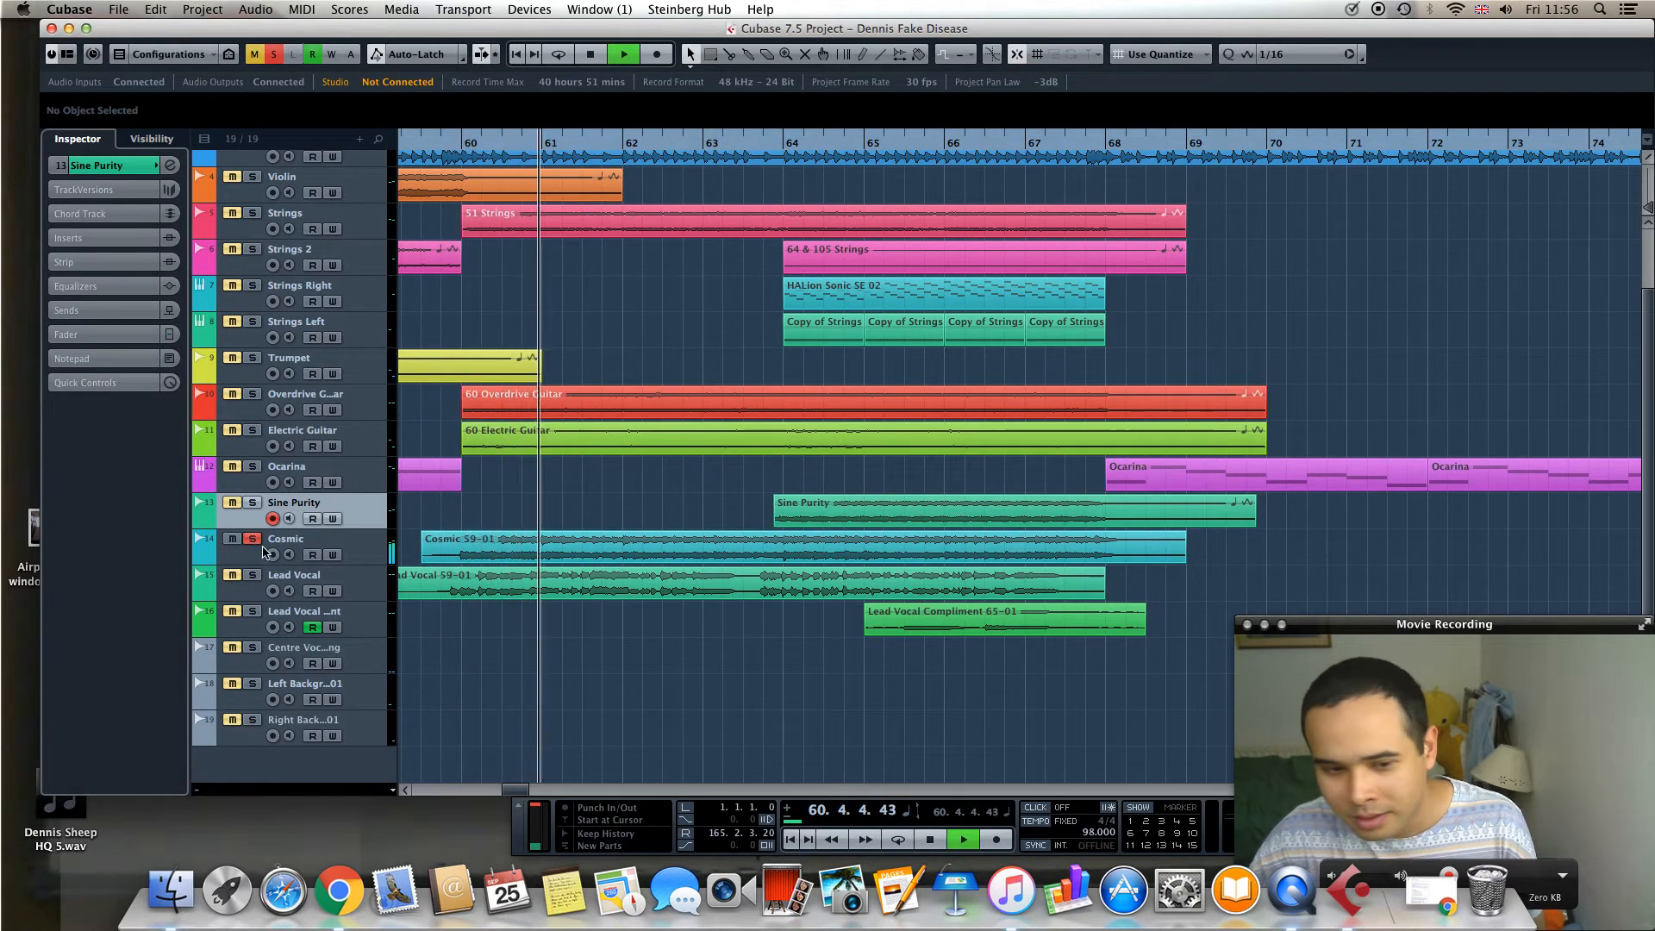
pyautogui.click(361, 556)
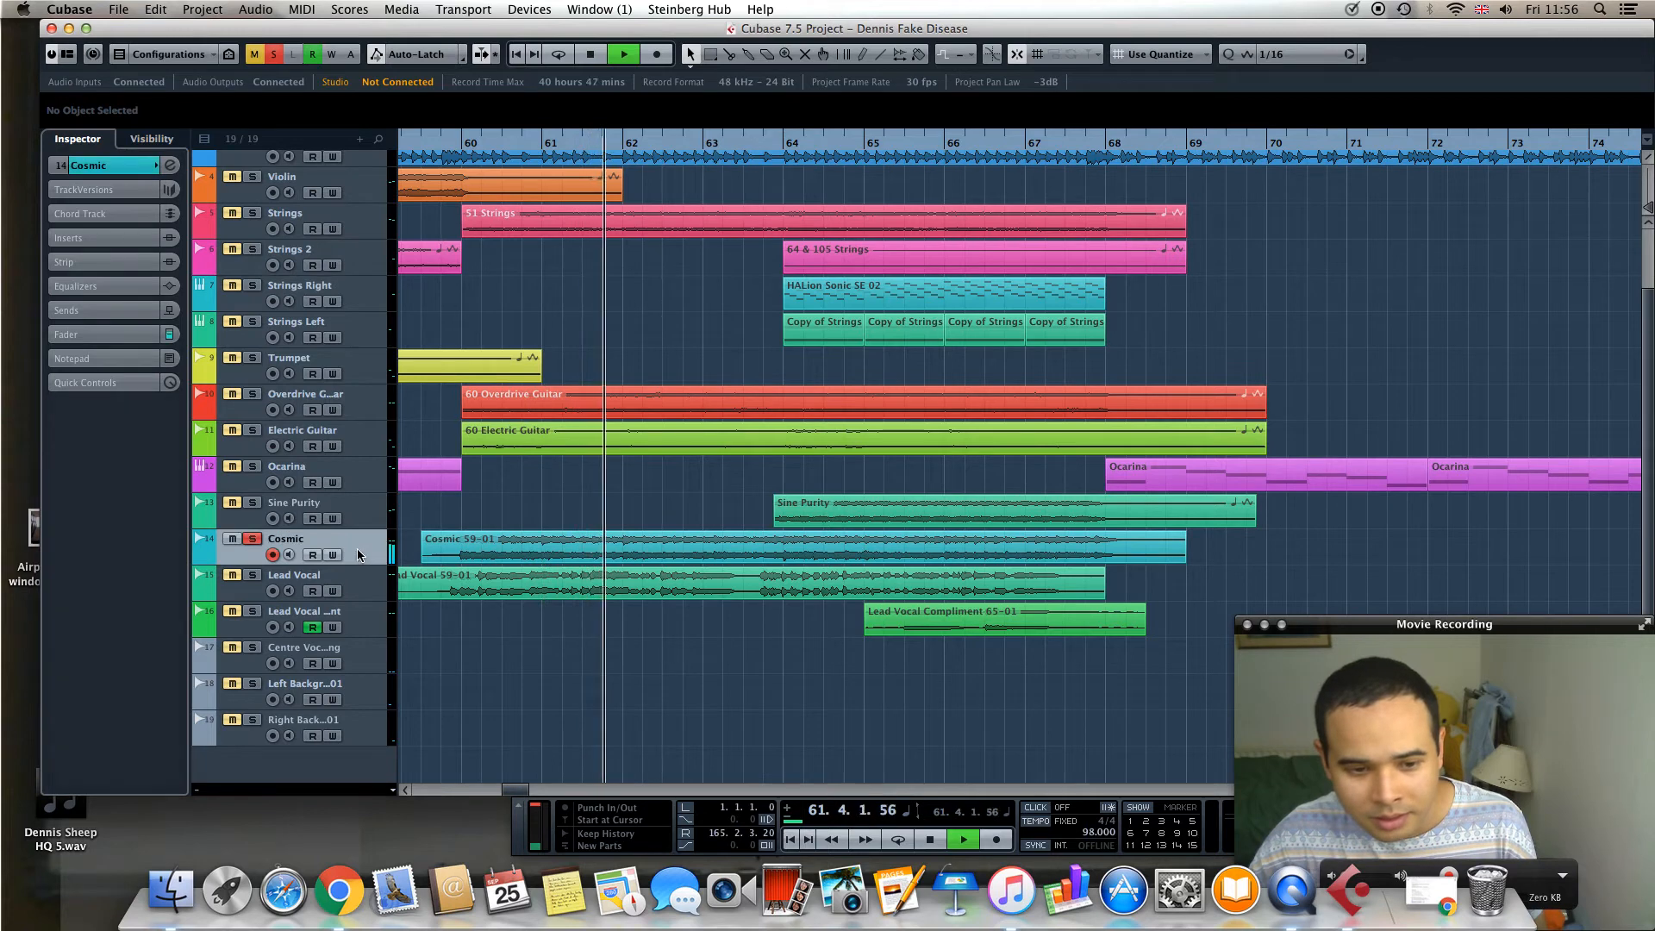
# Show the Cosmic track's basic settings, check its insert effects, and return to the basic settings
pyautogui.click(130, 170)
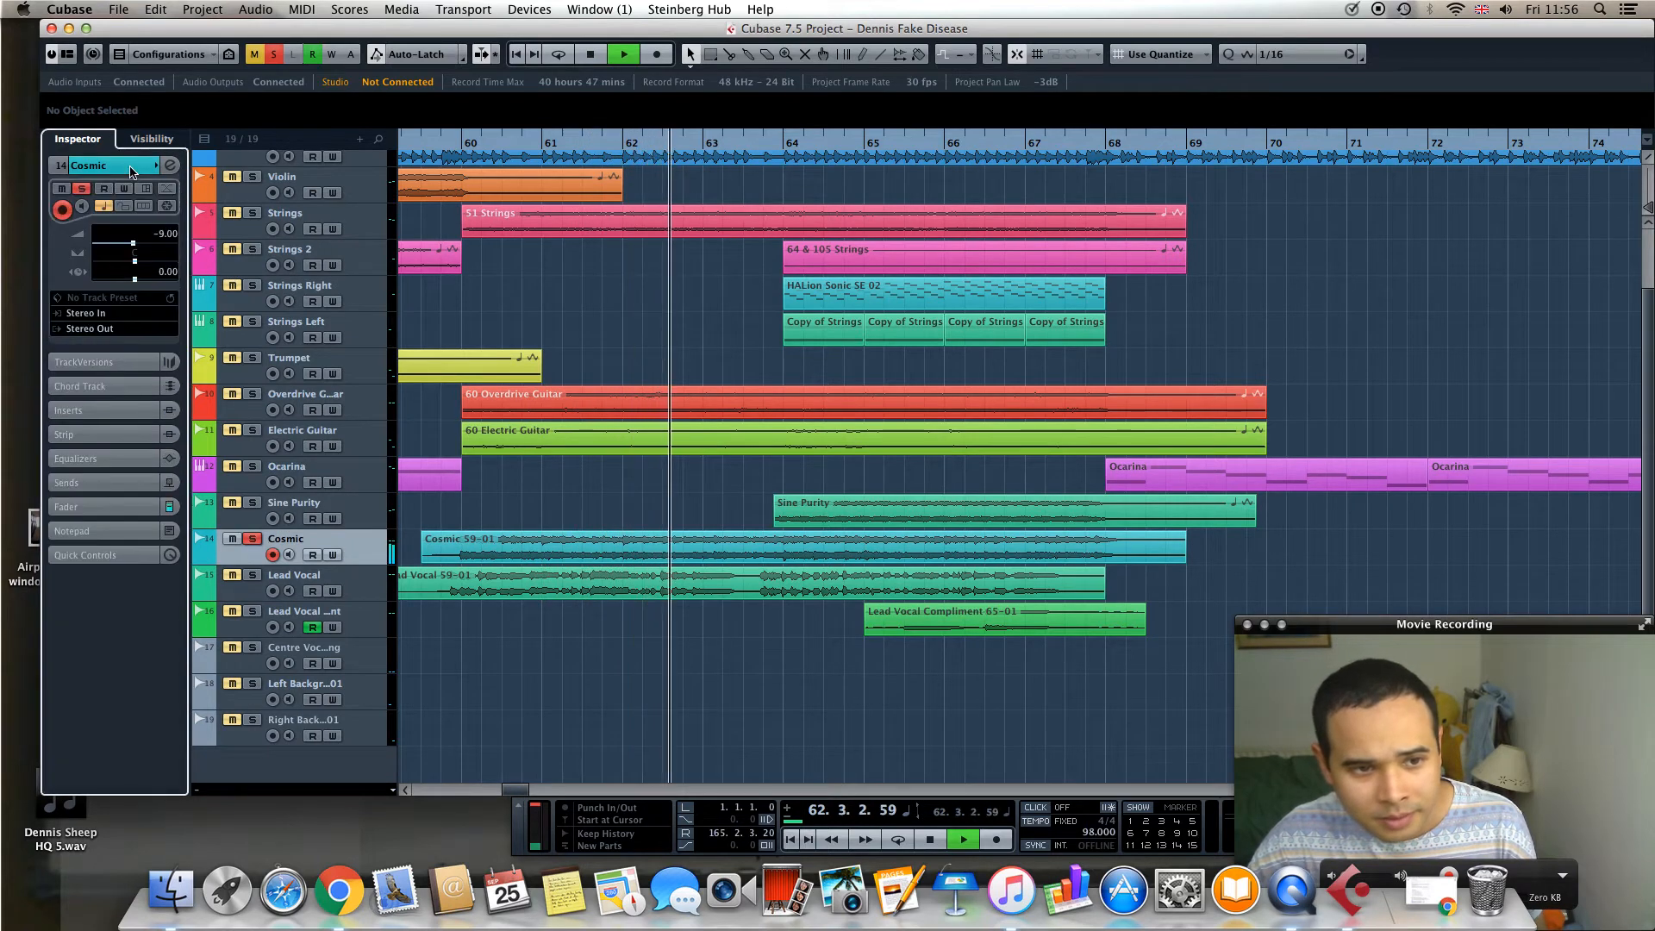
pyautogui.click(138, 411)
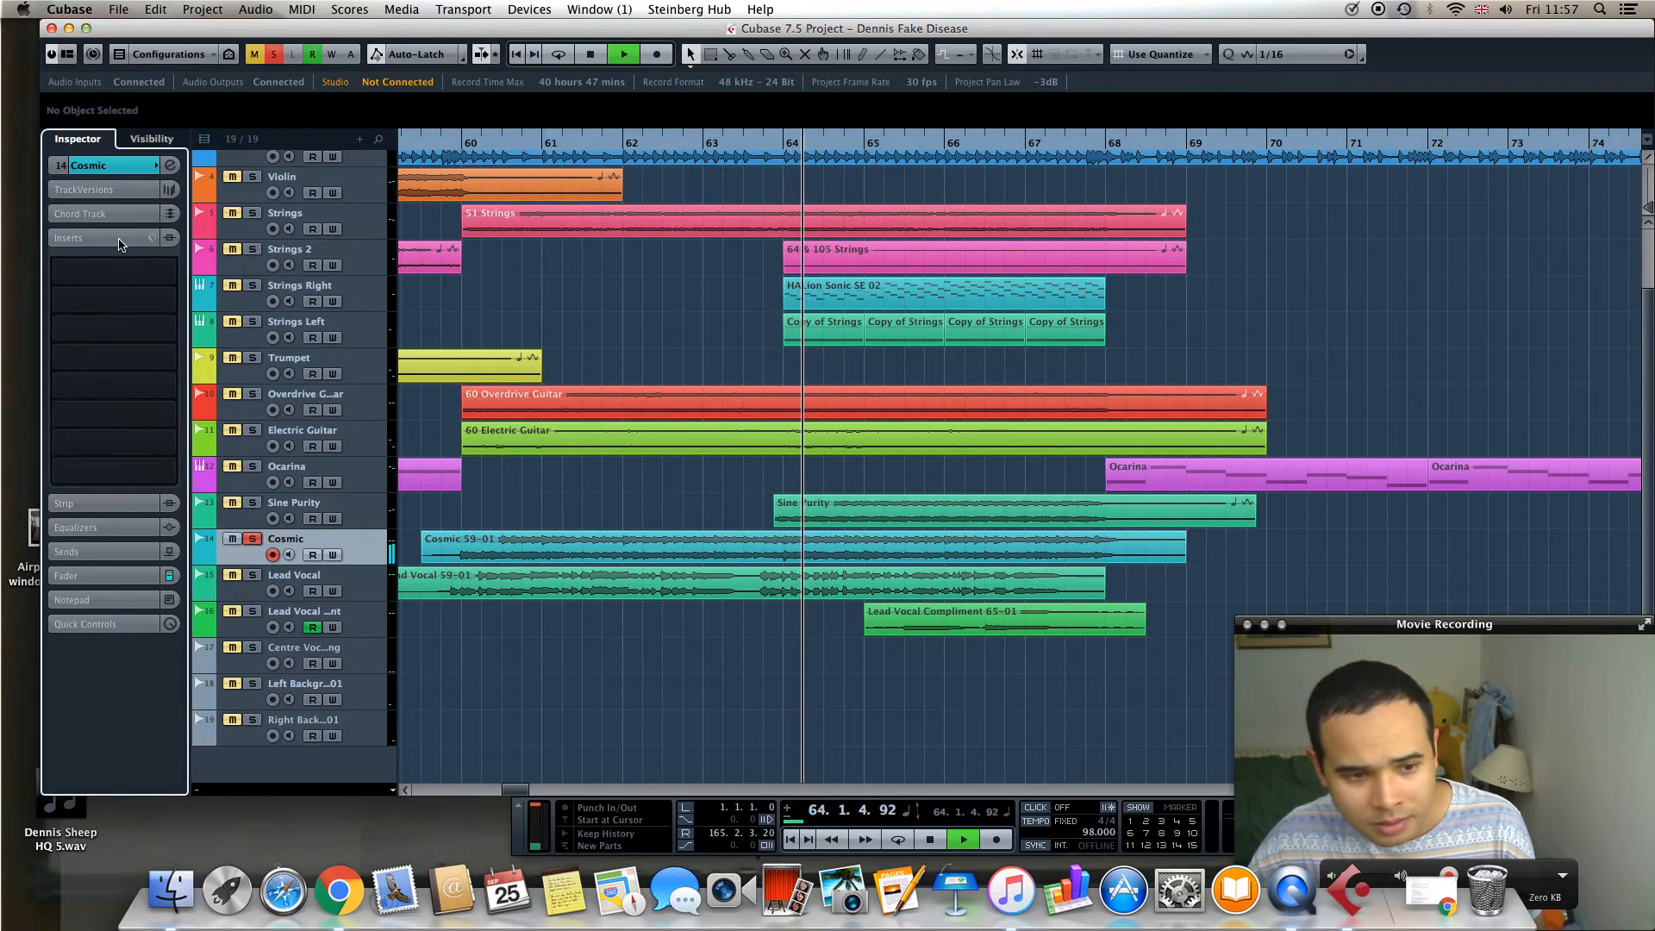
pyautogui.click(114, 166)
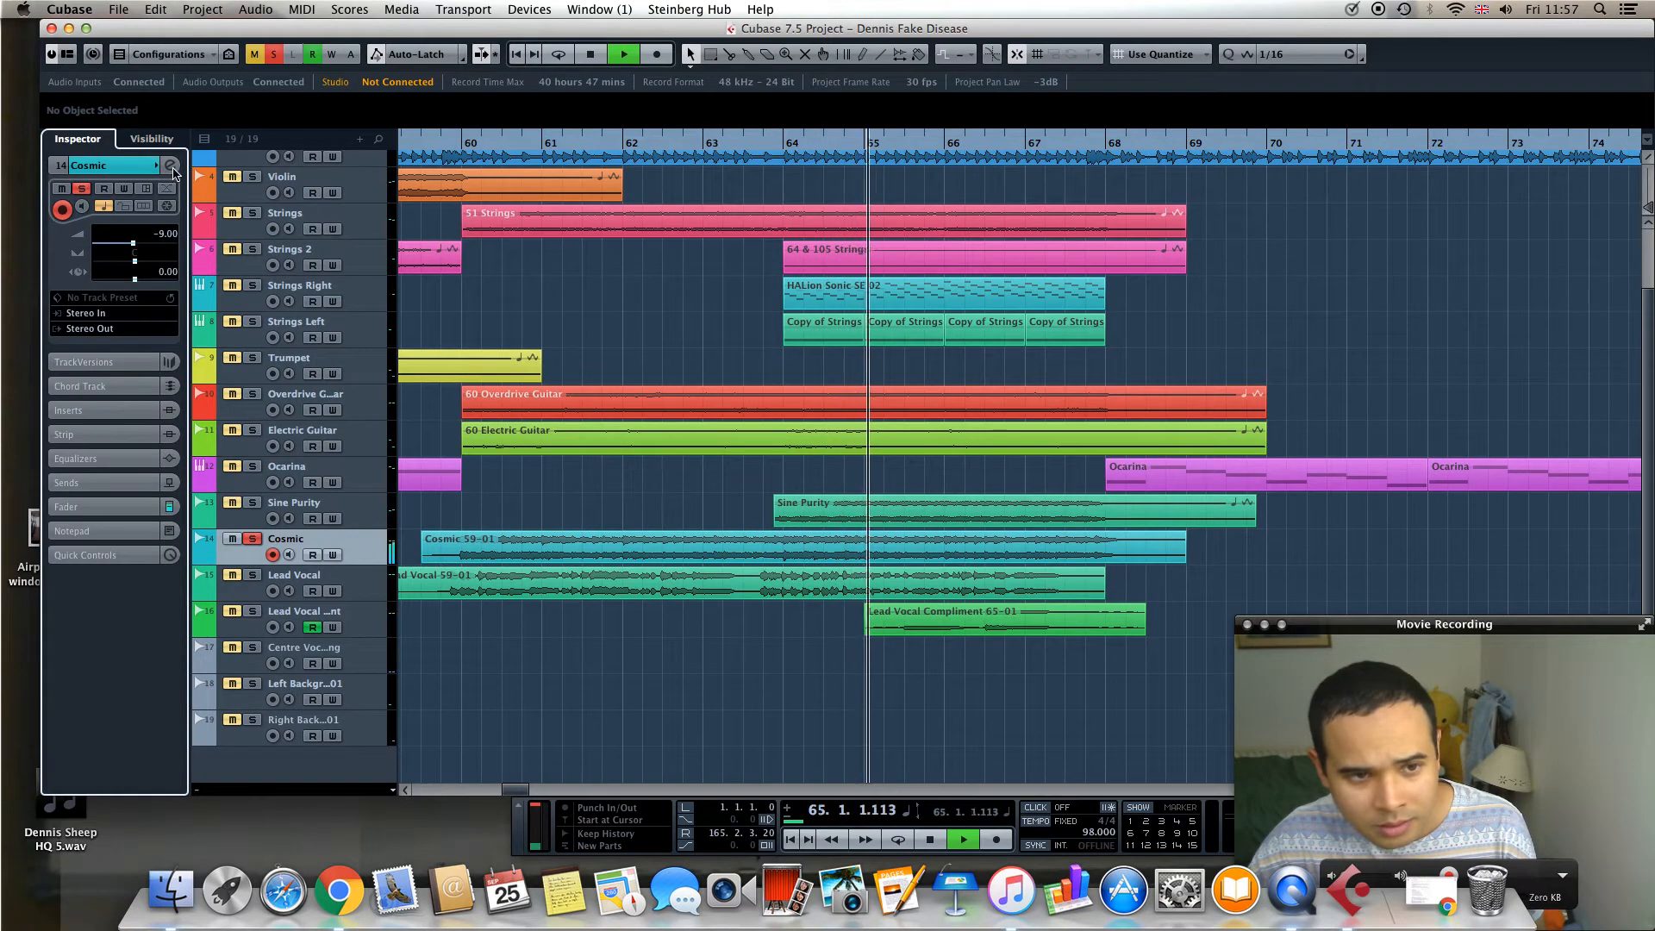
pyautogui.click(171, 165)
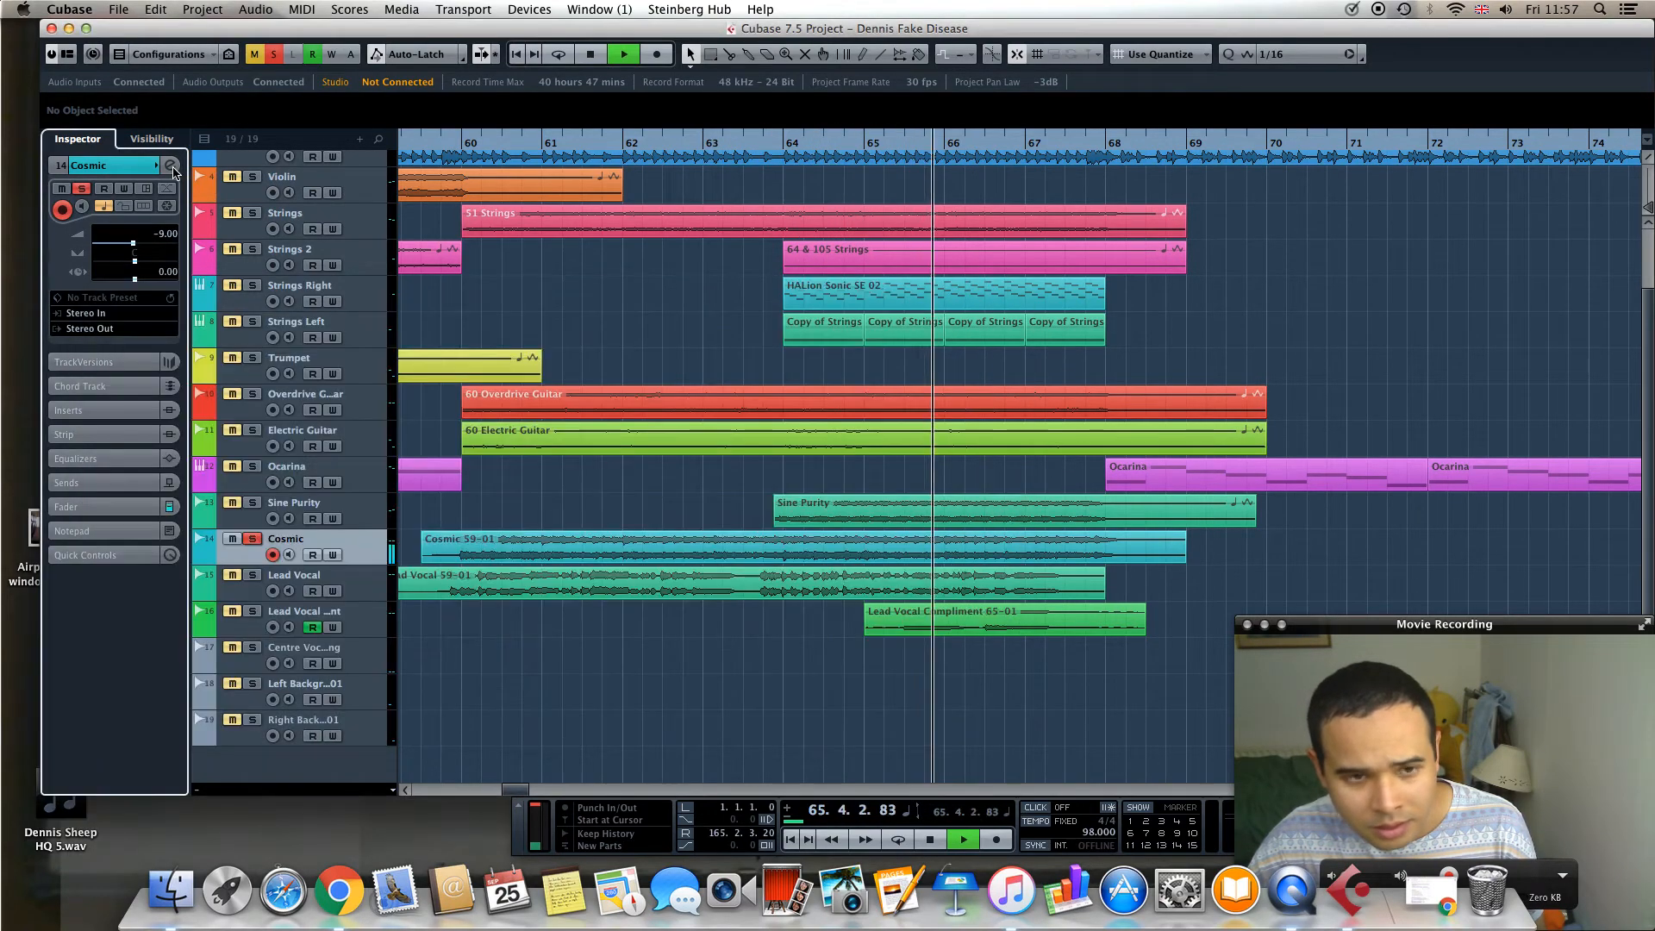
pyautogui.click(170, 166)
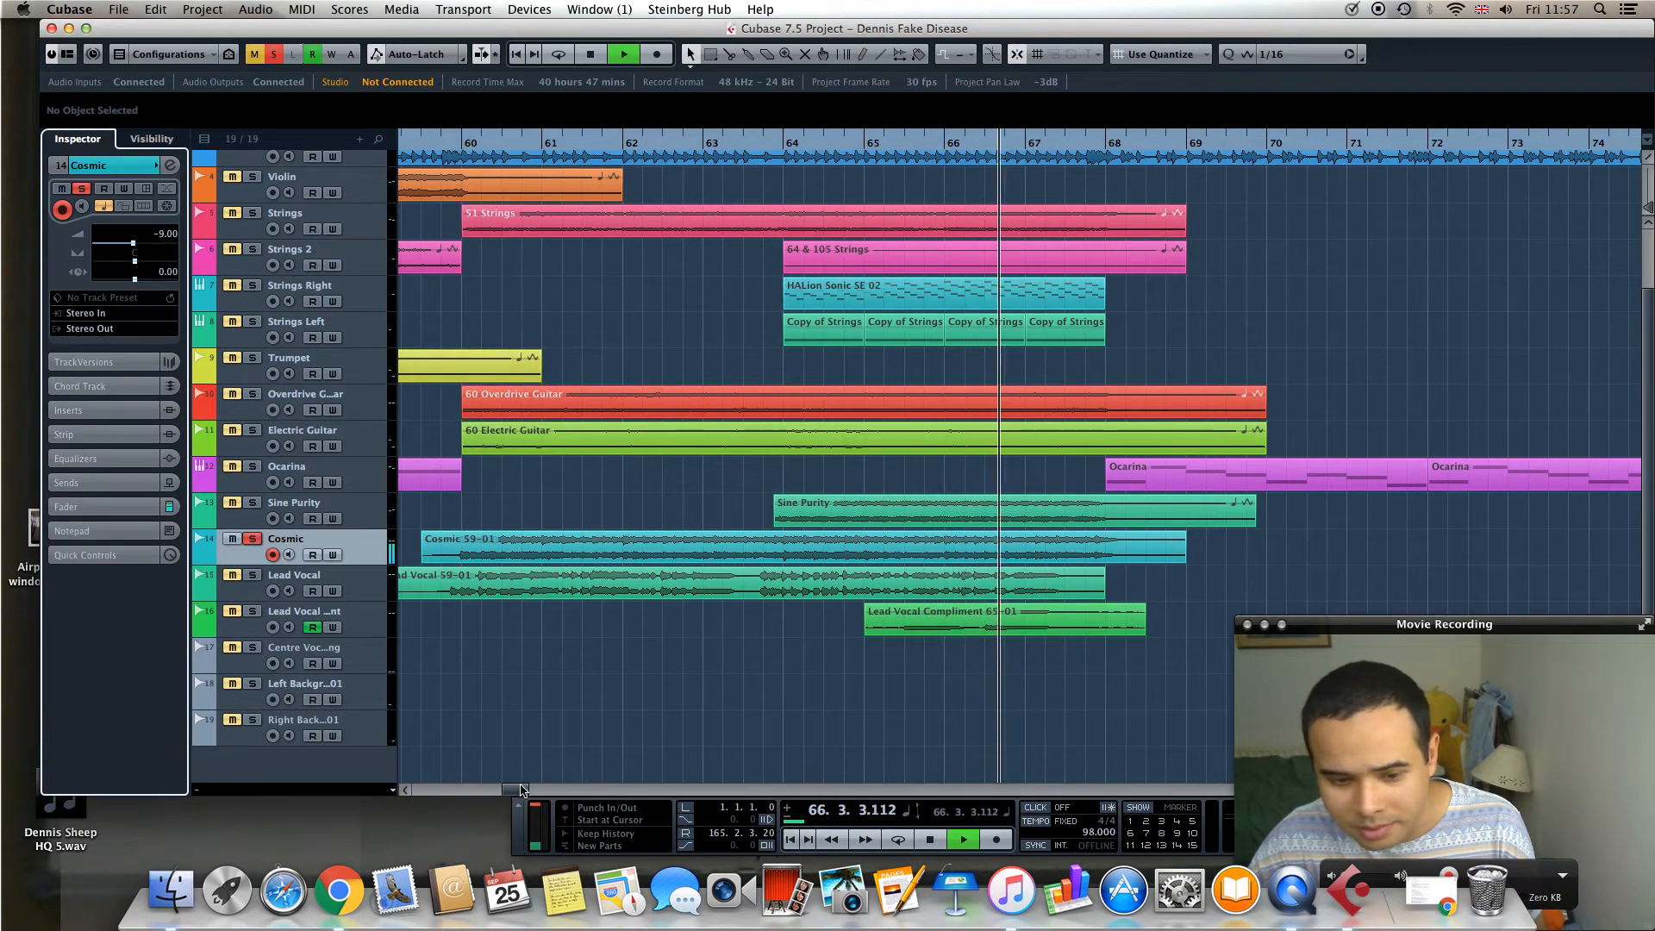
# Replay the soloed Cosmic track from just before bar 60 and stop playback shortly before bar 64
pyautogui.moveTo(514, 792); pyautogui.dragTo(513, 792)
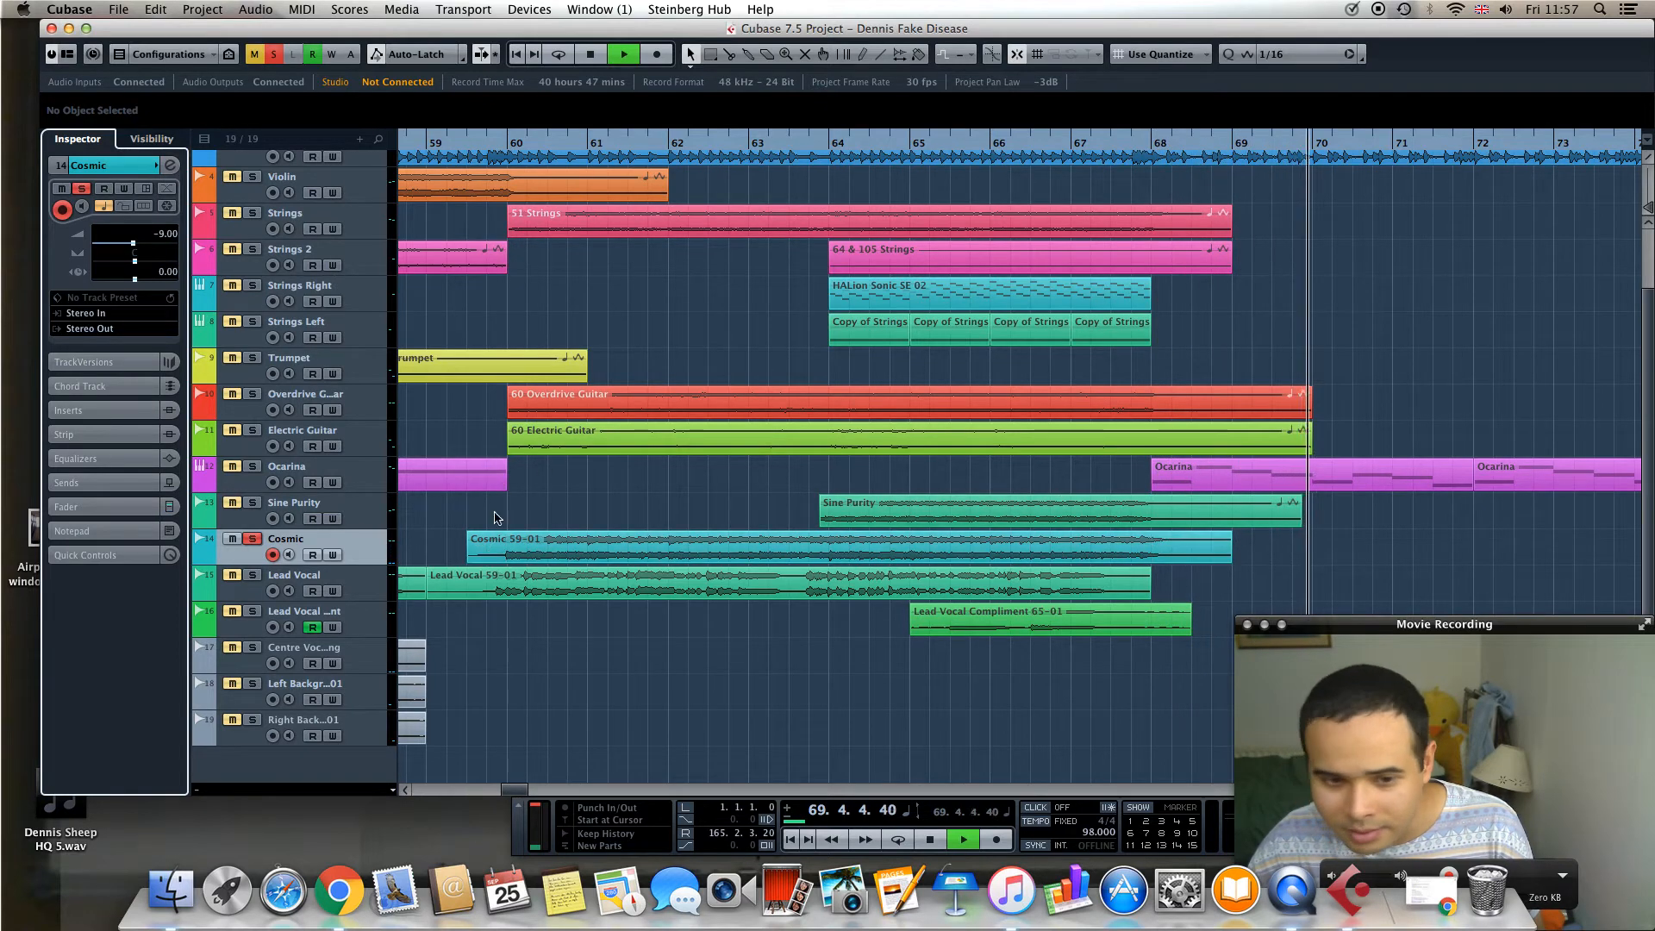
pyautogui.press('space')
pyautogui.click(492, 145)
pyautogui.press('space')
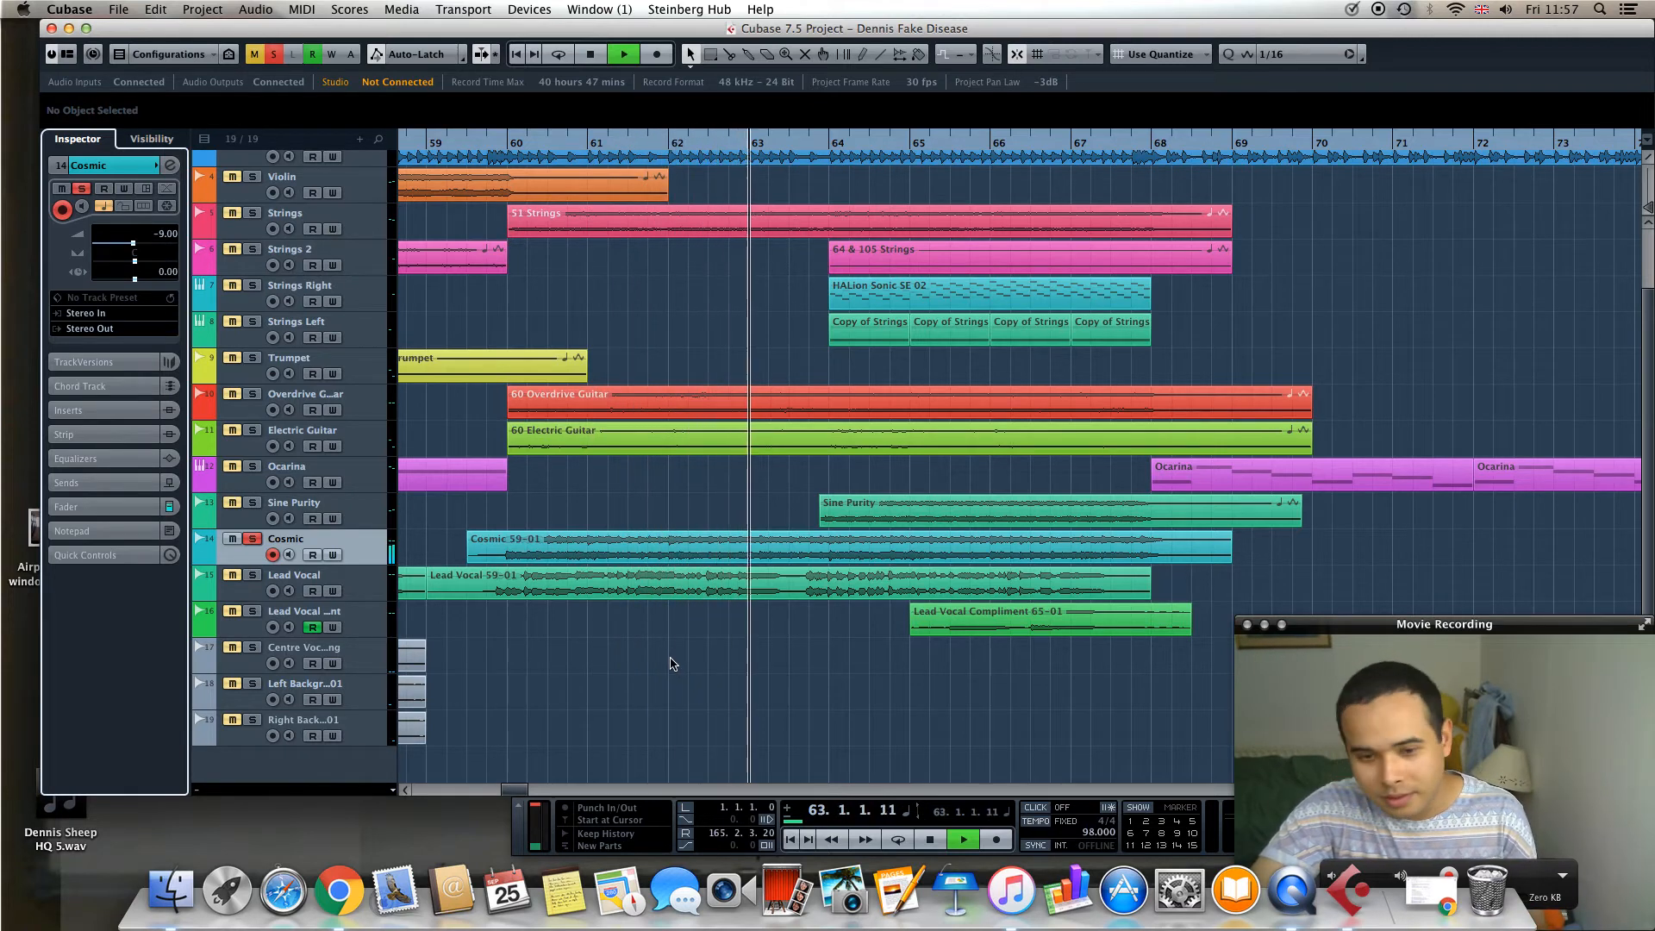
pyautogui.press('space')
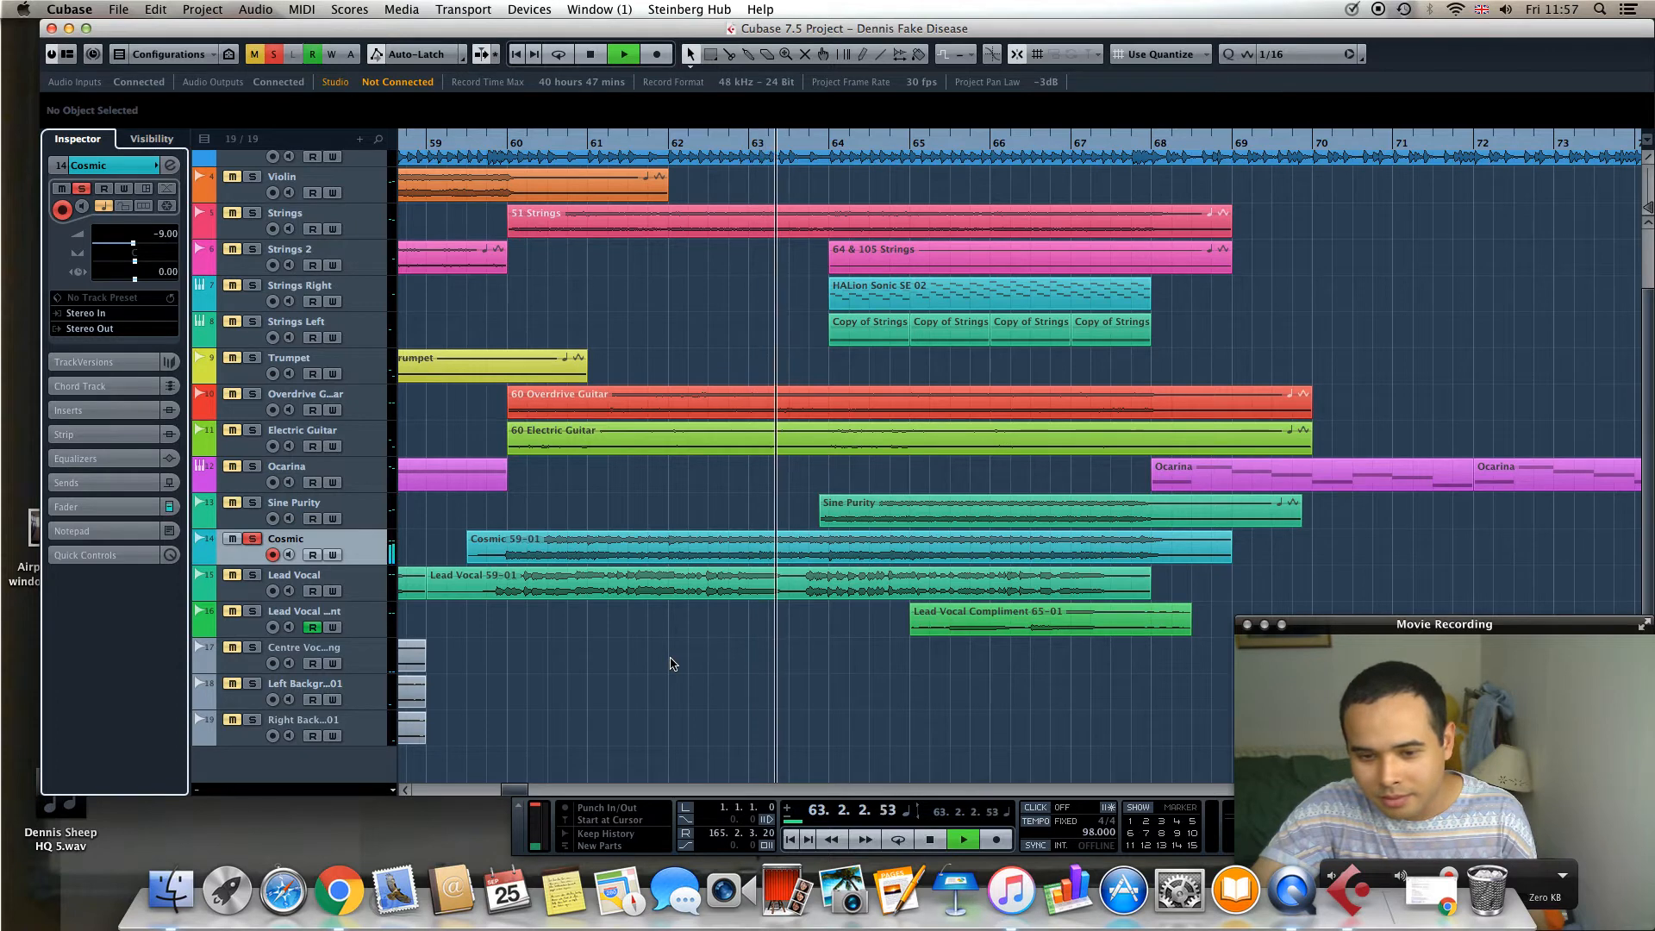
pyautogui.press('space')
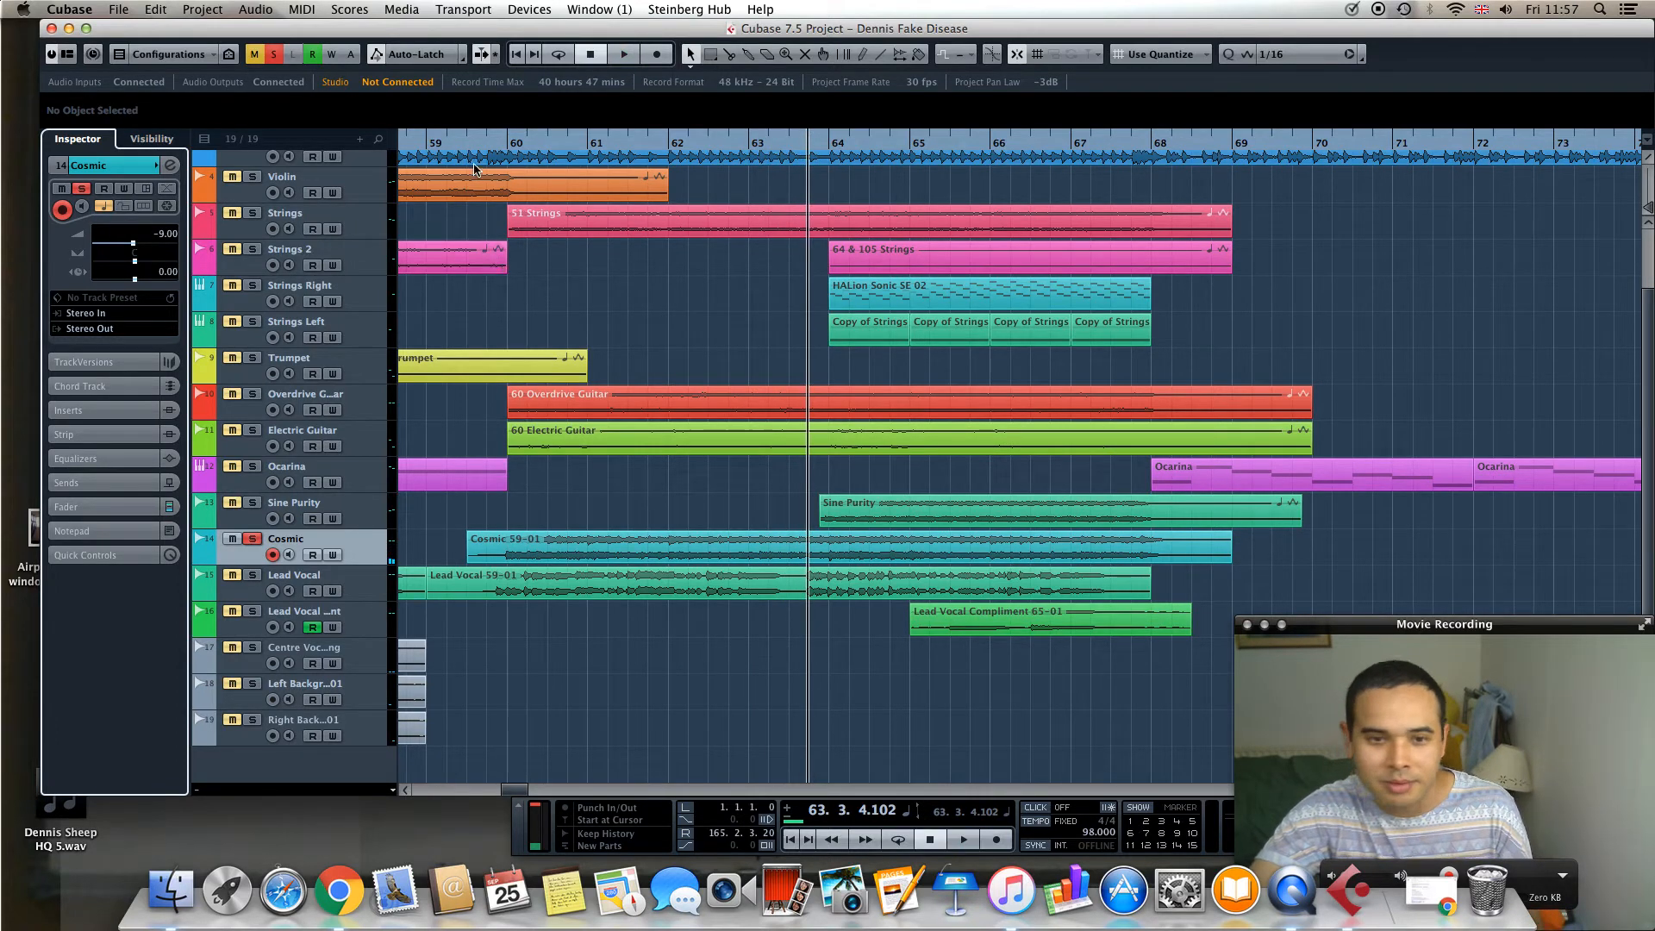
# Return to the start of the Cosmic clip, then audition Cosmic from bar 62 to just before bar 64
pyautogui.click(472, 140)
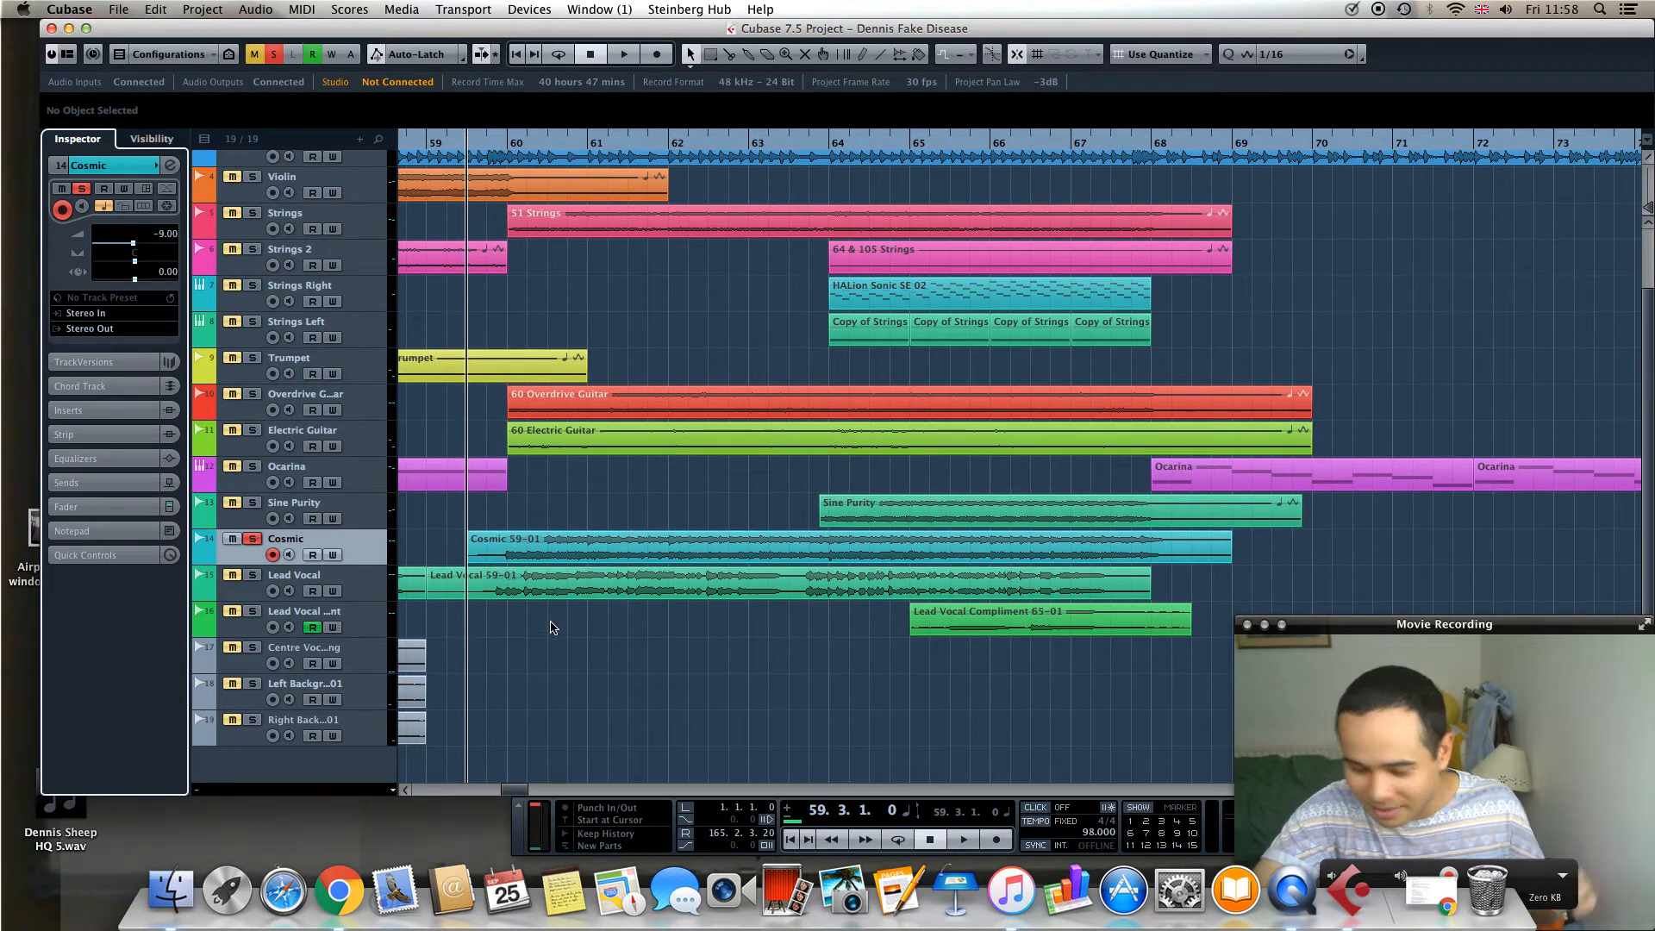
pyautogui.click(675, 143)
pyautogui.press('space')
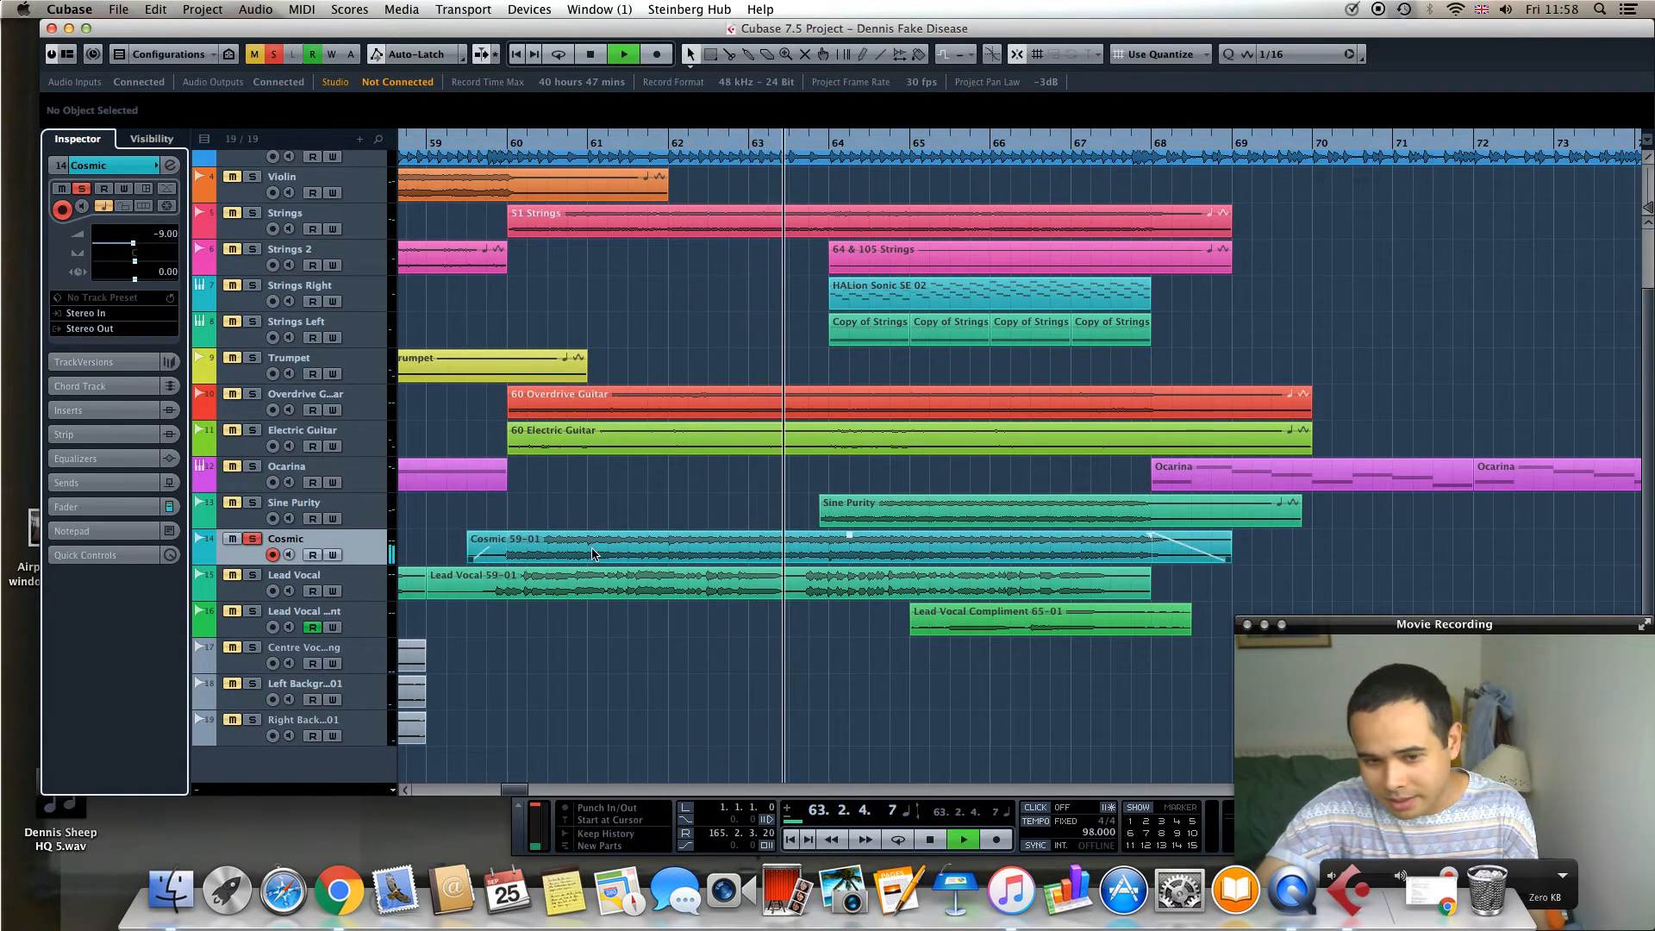
pyautogui.press('space')
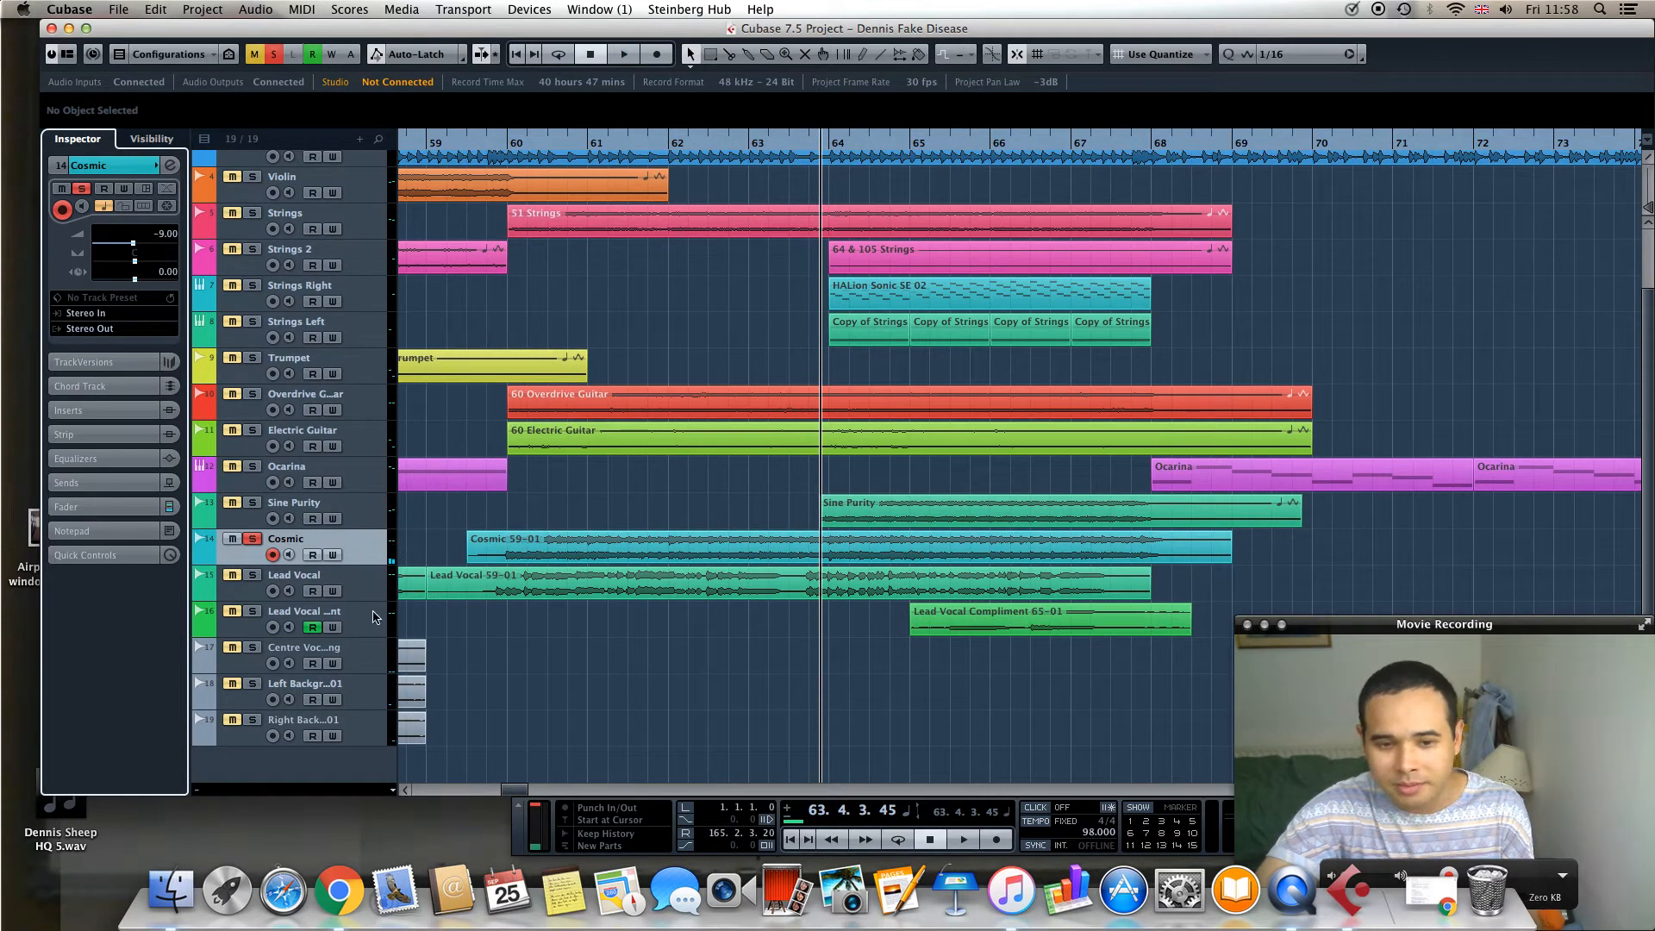
# Solo the Electric Guitar and Overdrive Guitar with Cosmic, compare them playing with and without Cosmic, and stop just past bar 68
pyautogui.click(253, 432)
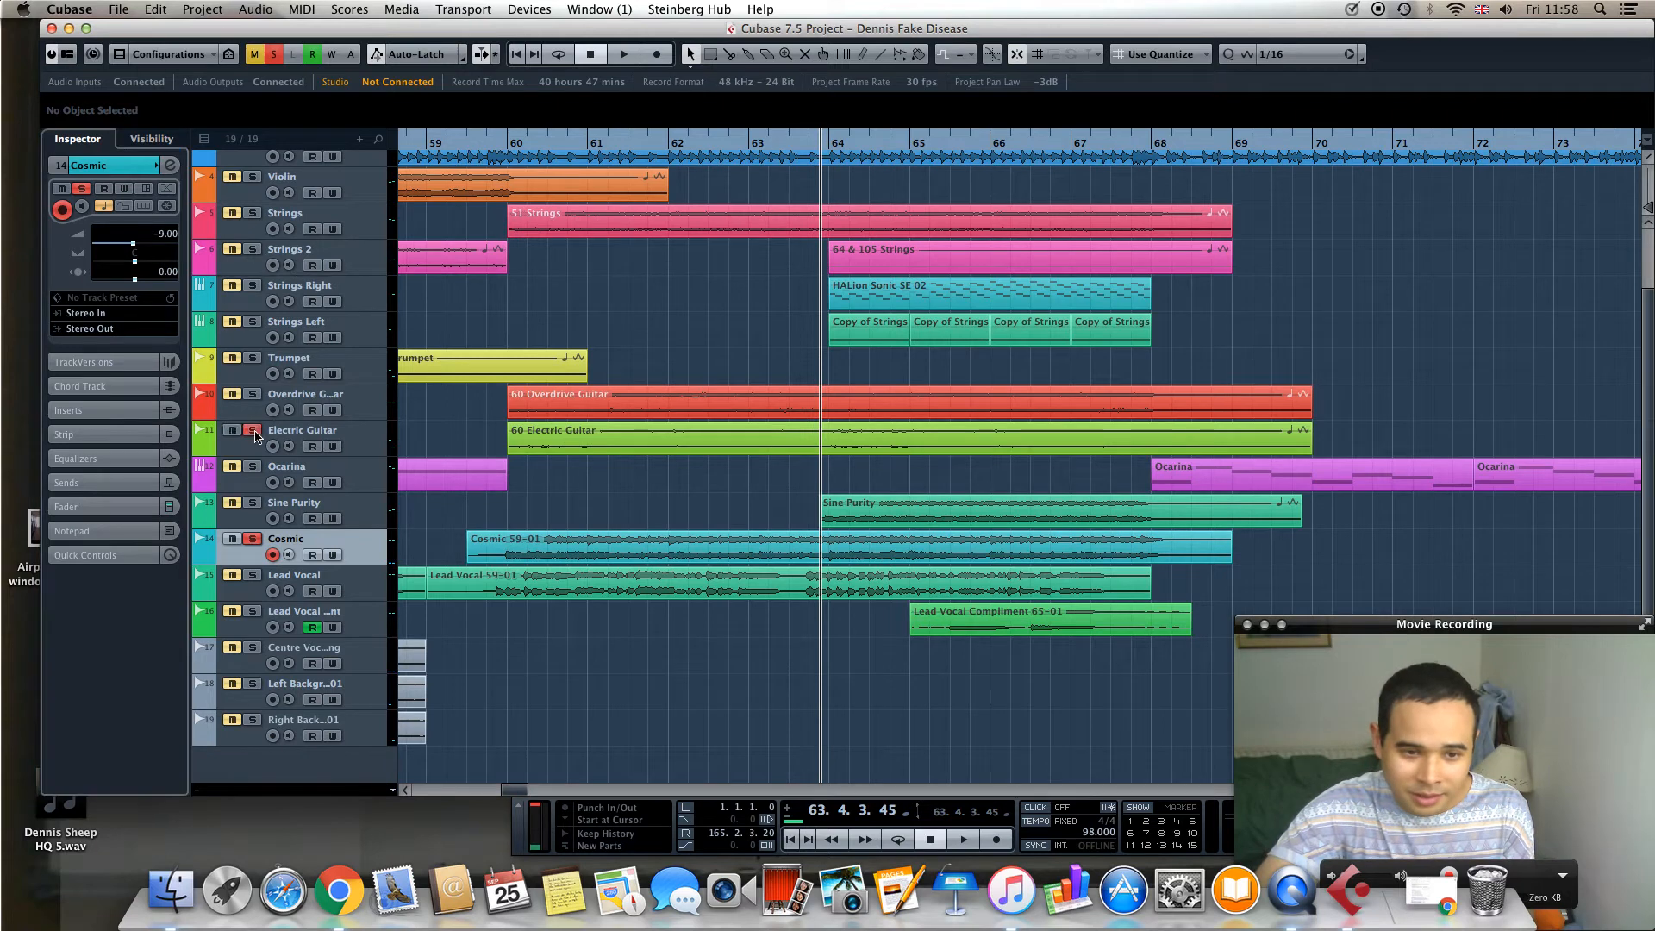
pyautogui.press('space')
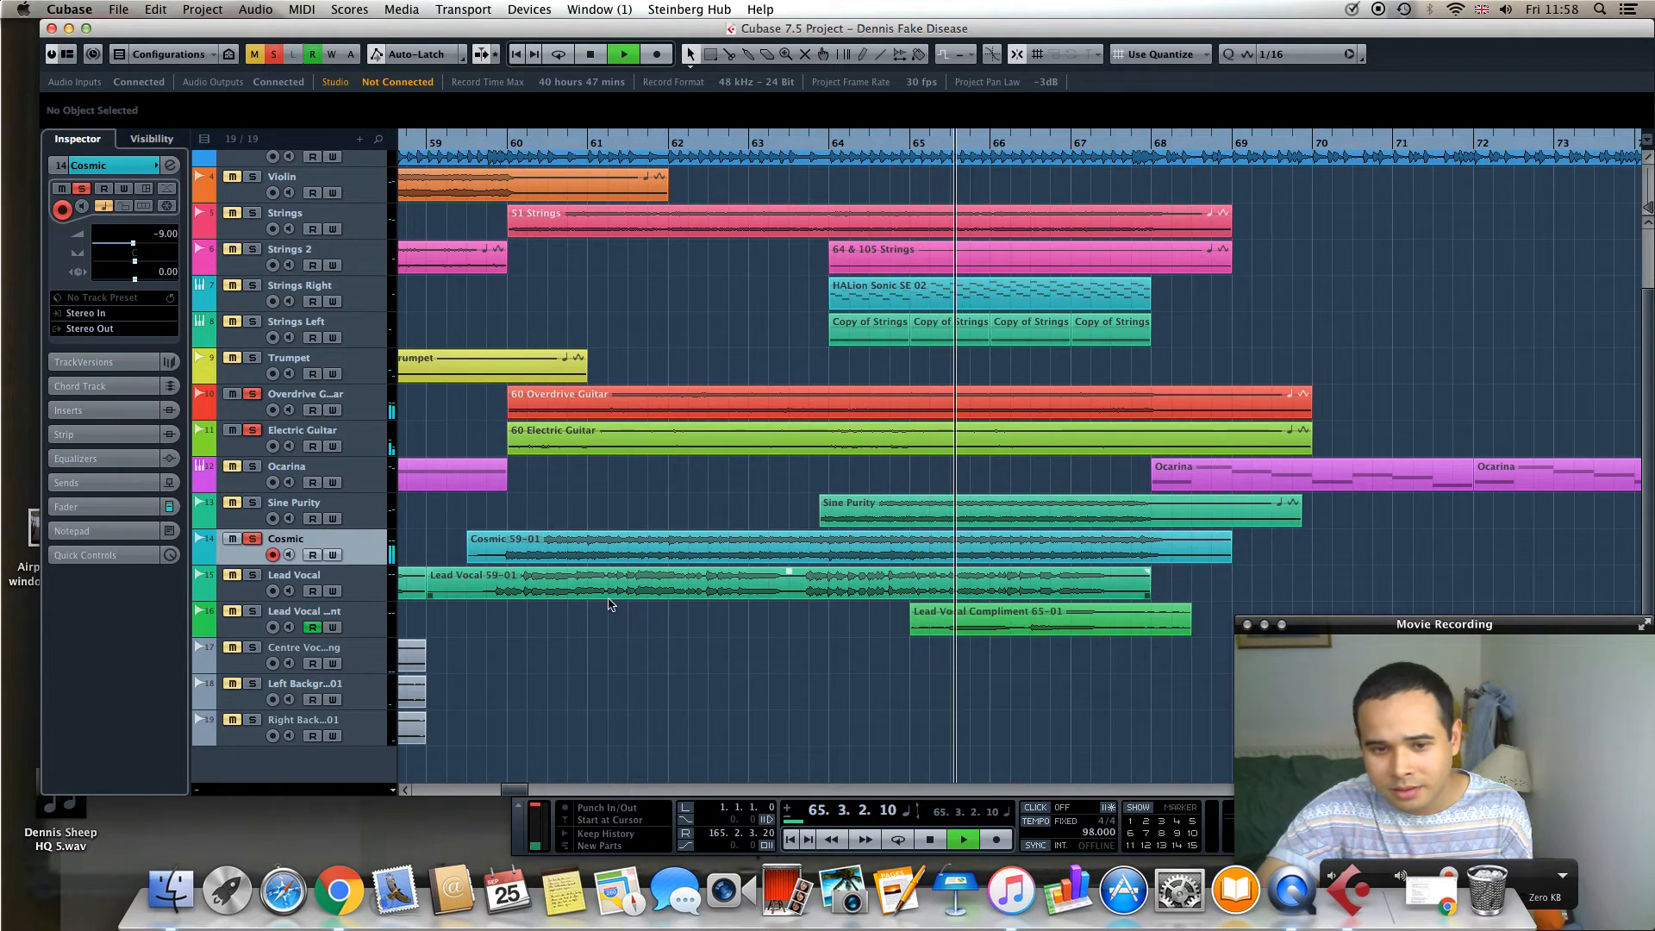
pyautogui.click(254, 541)
pyautogui.click(233, 541)
pyautogui.click(233, 541)
pyautogui.click(253, 540)
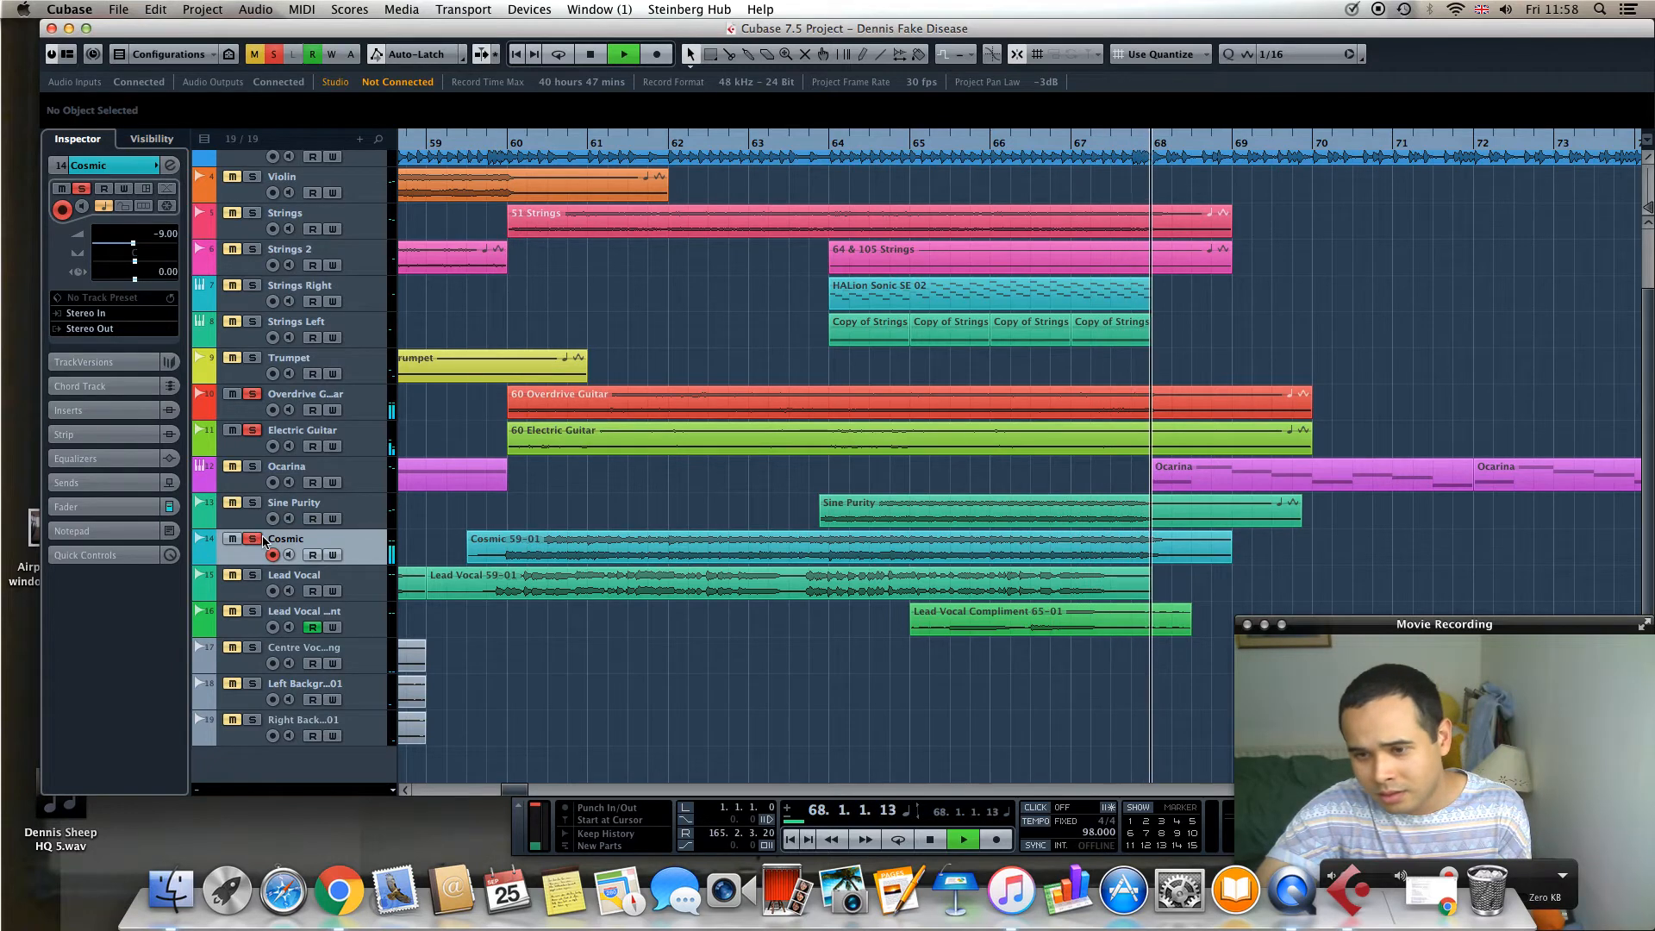
pyautogui.press('space')
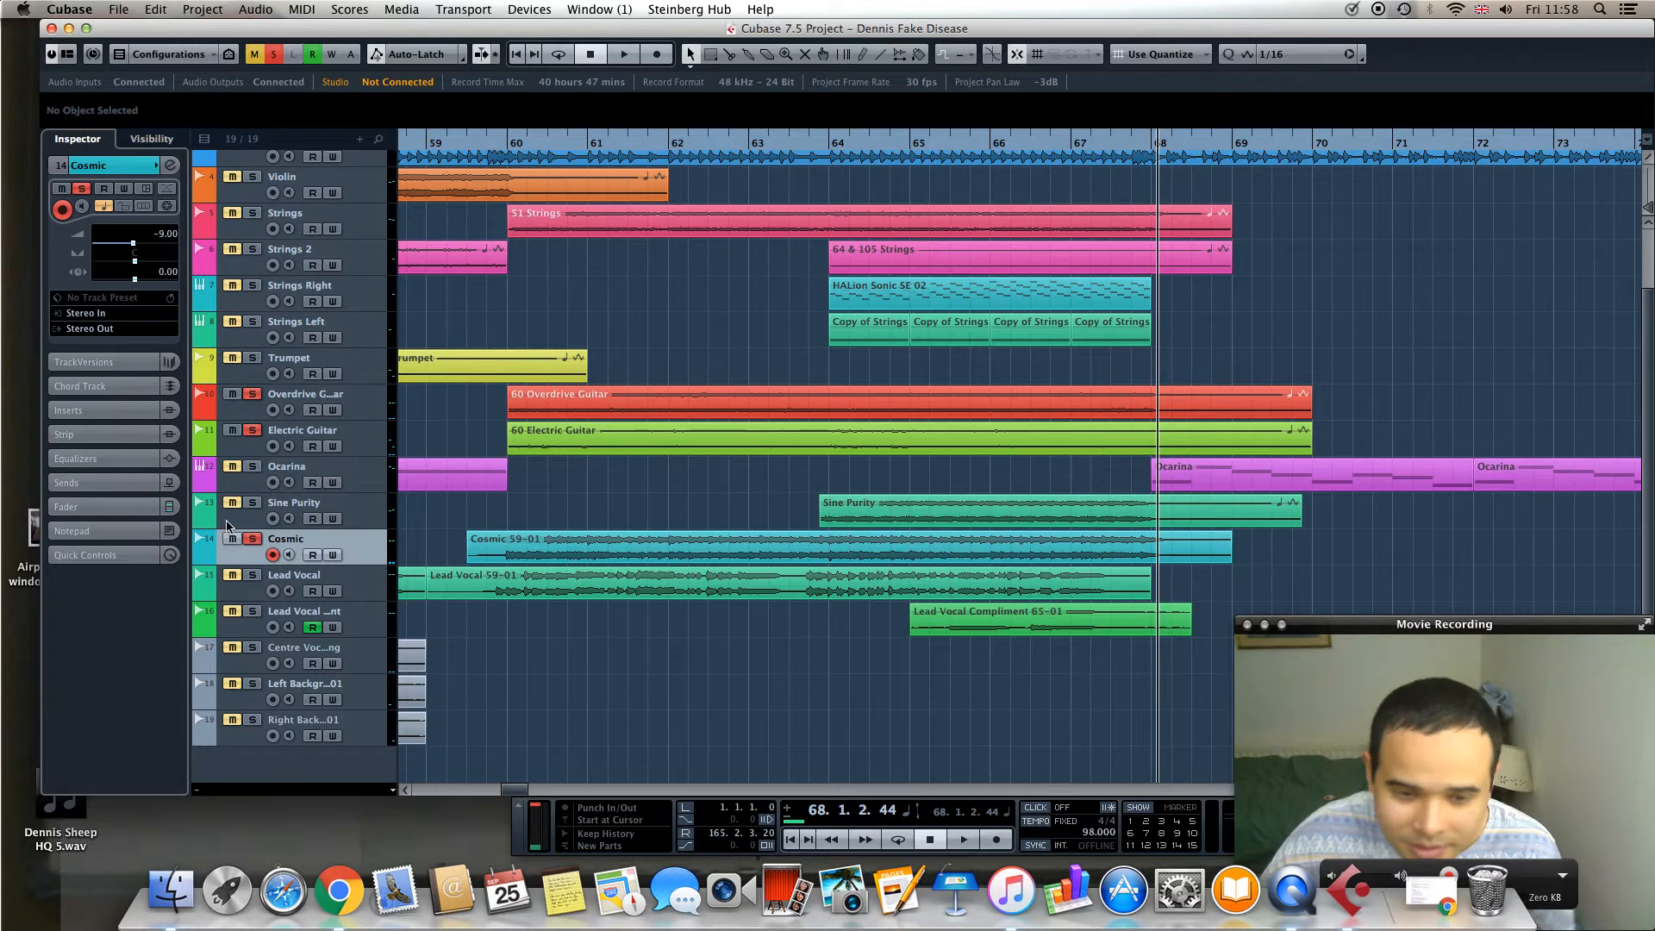
# Remove the solos from Cosmic and both guitars, play all tracks together in the section after bar 115, and stop just past bar 127
pyautogui.moveTo(210, 561)
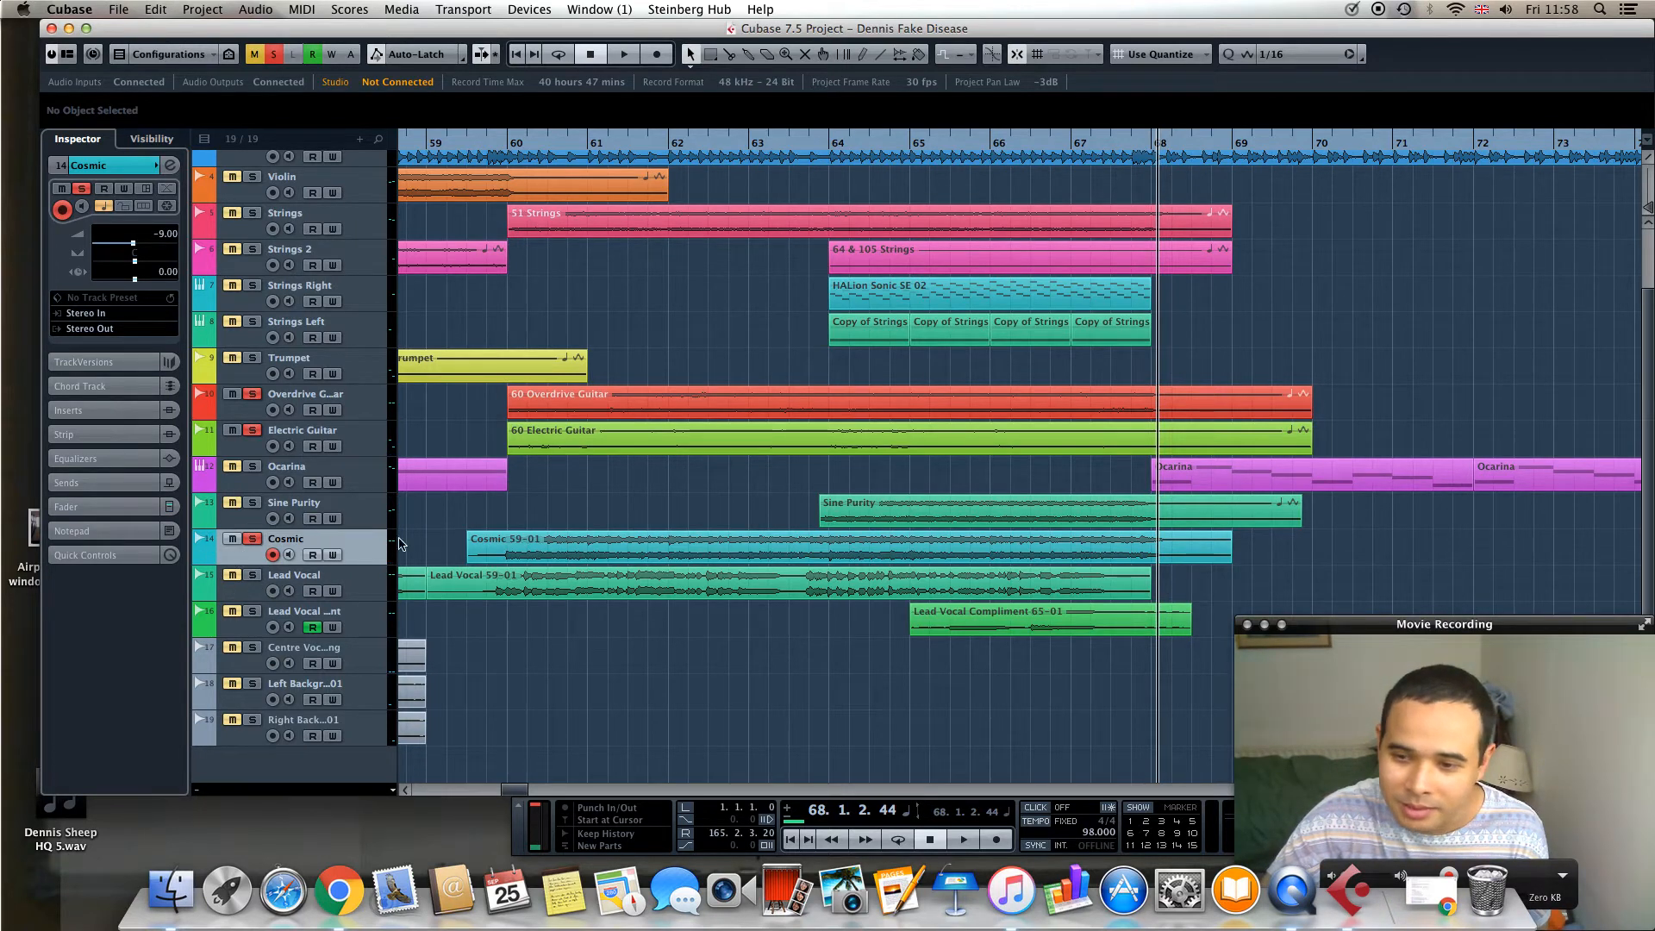
pyautogui.moveTo(515, 790)
pyautogui.mouseDown()
pyautogui.moveTo(551, 791)
pyautogui.moveTo(511, 793)
pyautogui.mouseUp()
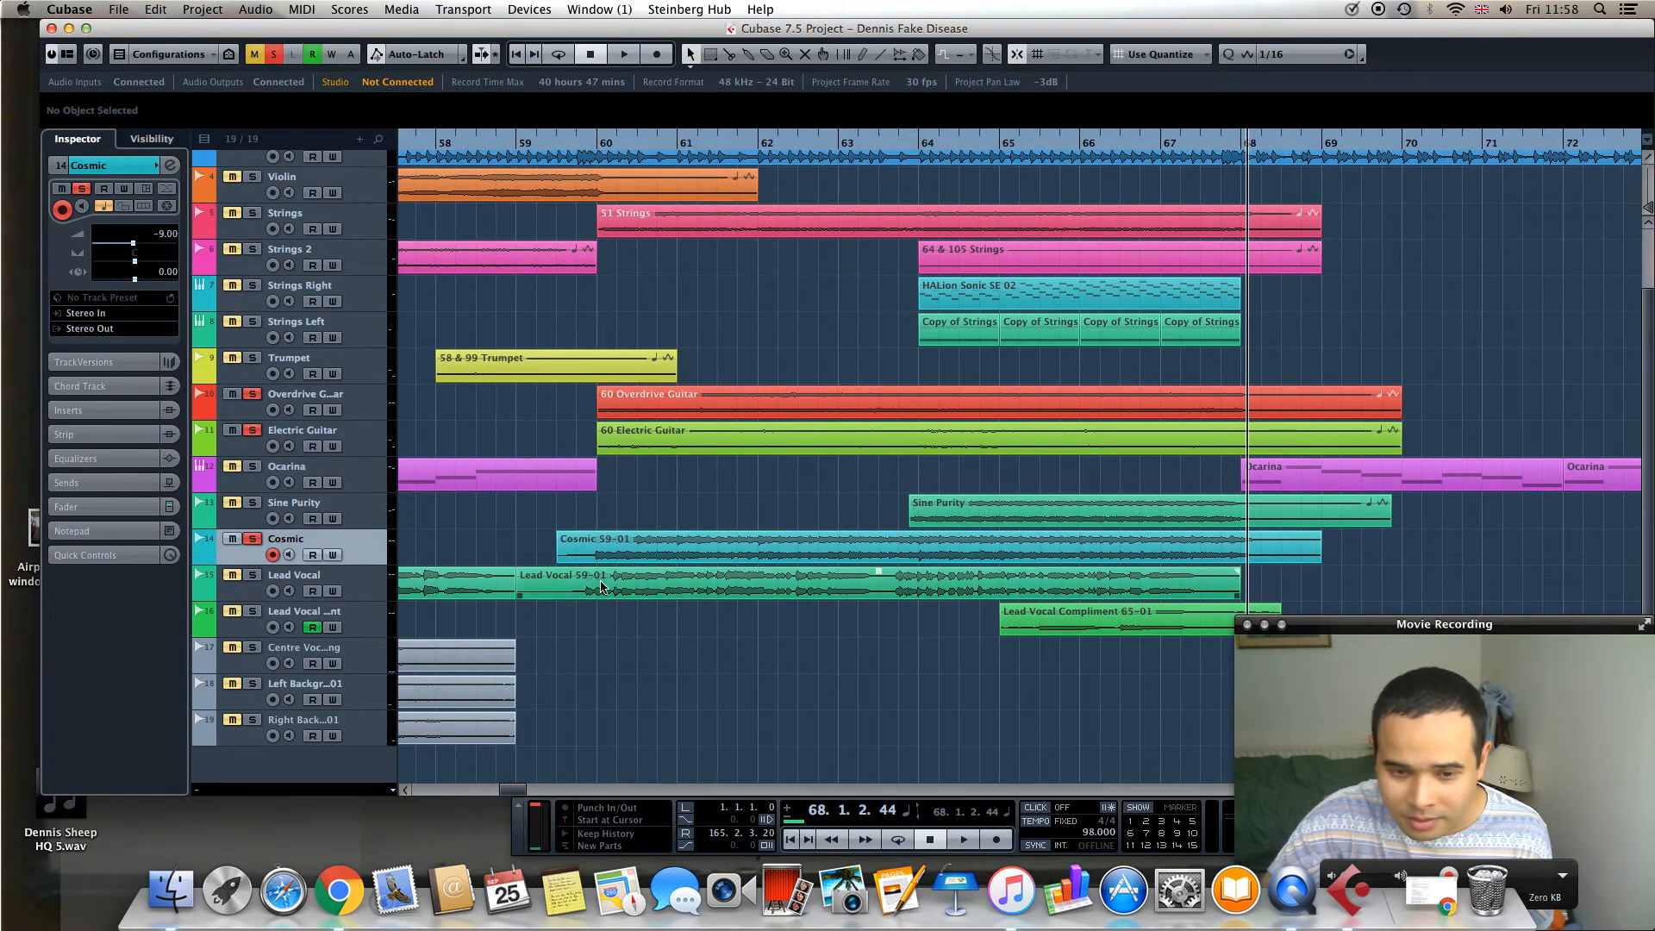
pyautogui.moveTo(518, 789); pyautogui.dragTo(599, 787)
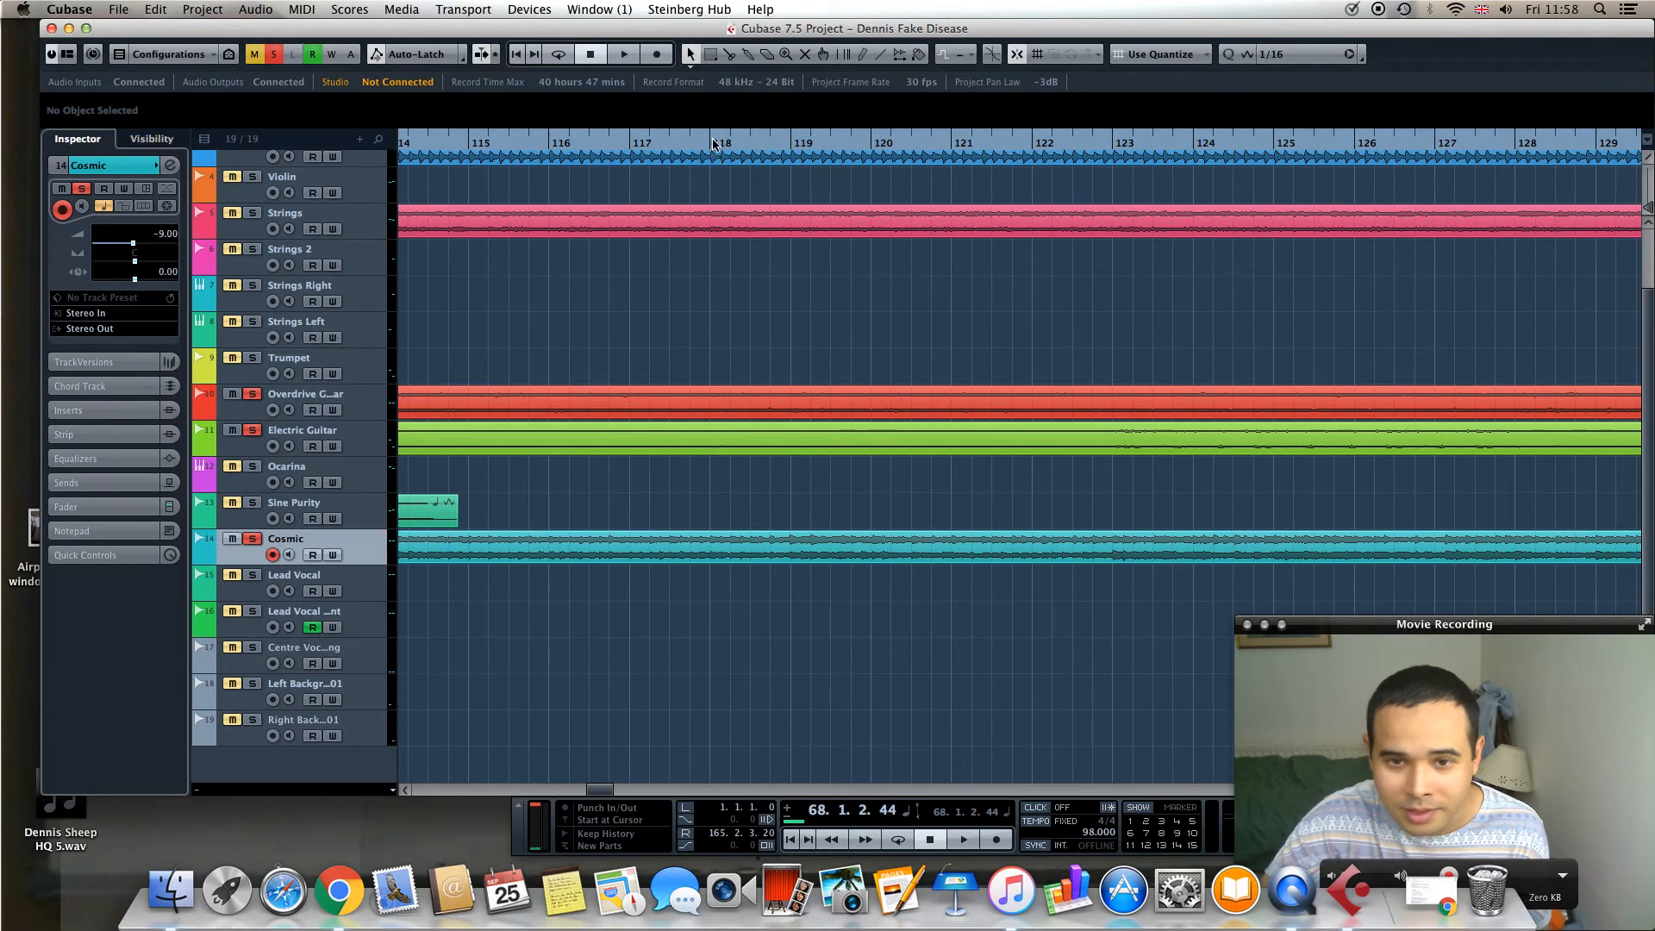
pyautogui.click(252, 539)
pyautogui.click(252, 429)
pyautogui.click(252, 394)
pyautogui.scroll(3, 627, 368)
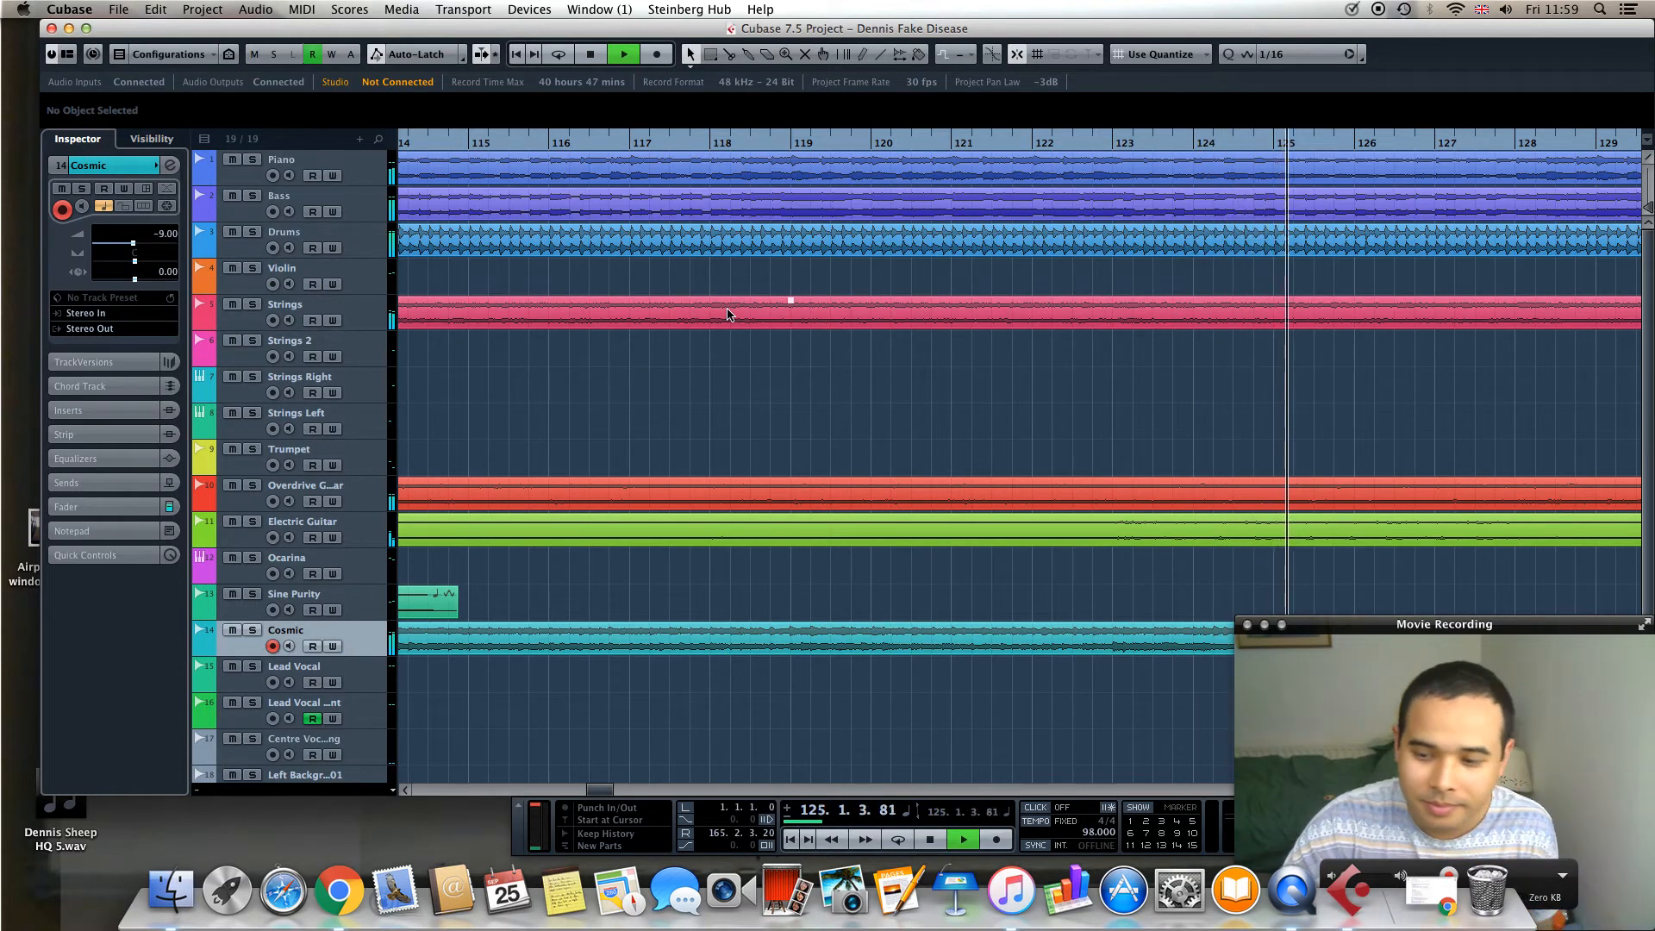
pyautogui.click(931, 840)
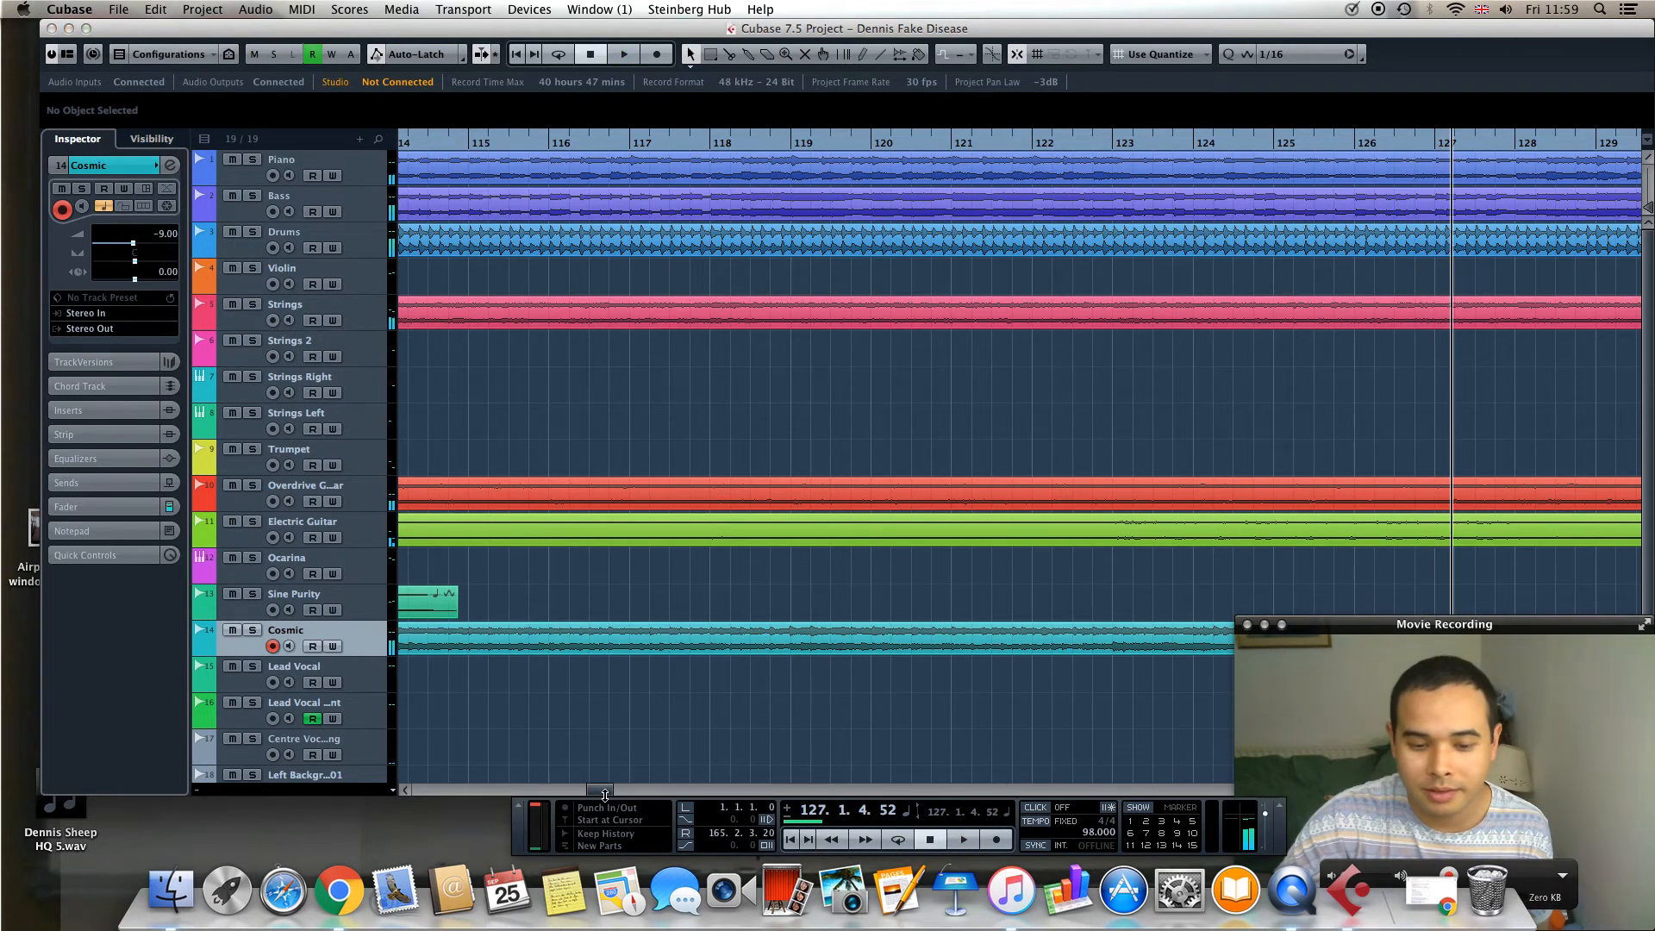
# Move the playback position to bar 35, at the start of the Lead Vocal 35-01 (2) clip
pyautogui.moveTo(606, 796); pyautogui.dragTo(479, 795)
pyautogui.scroll(-3, 703, 642)
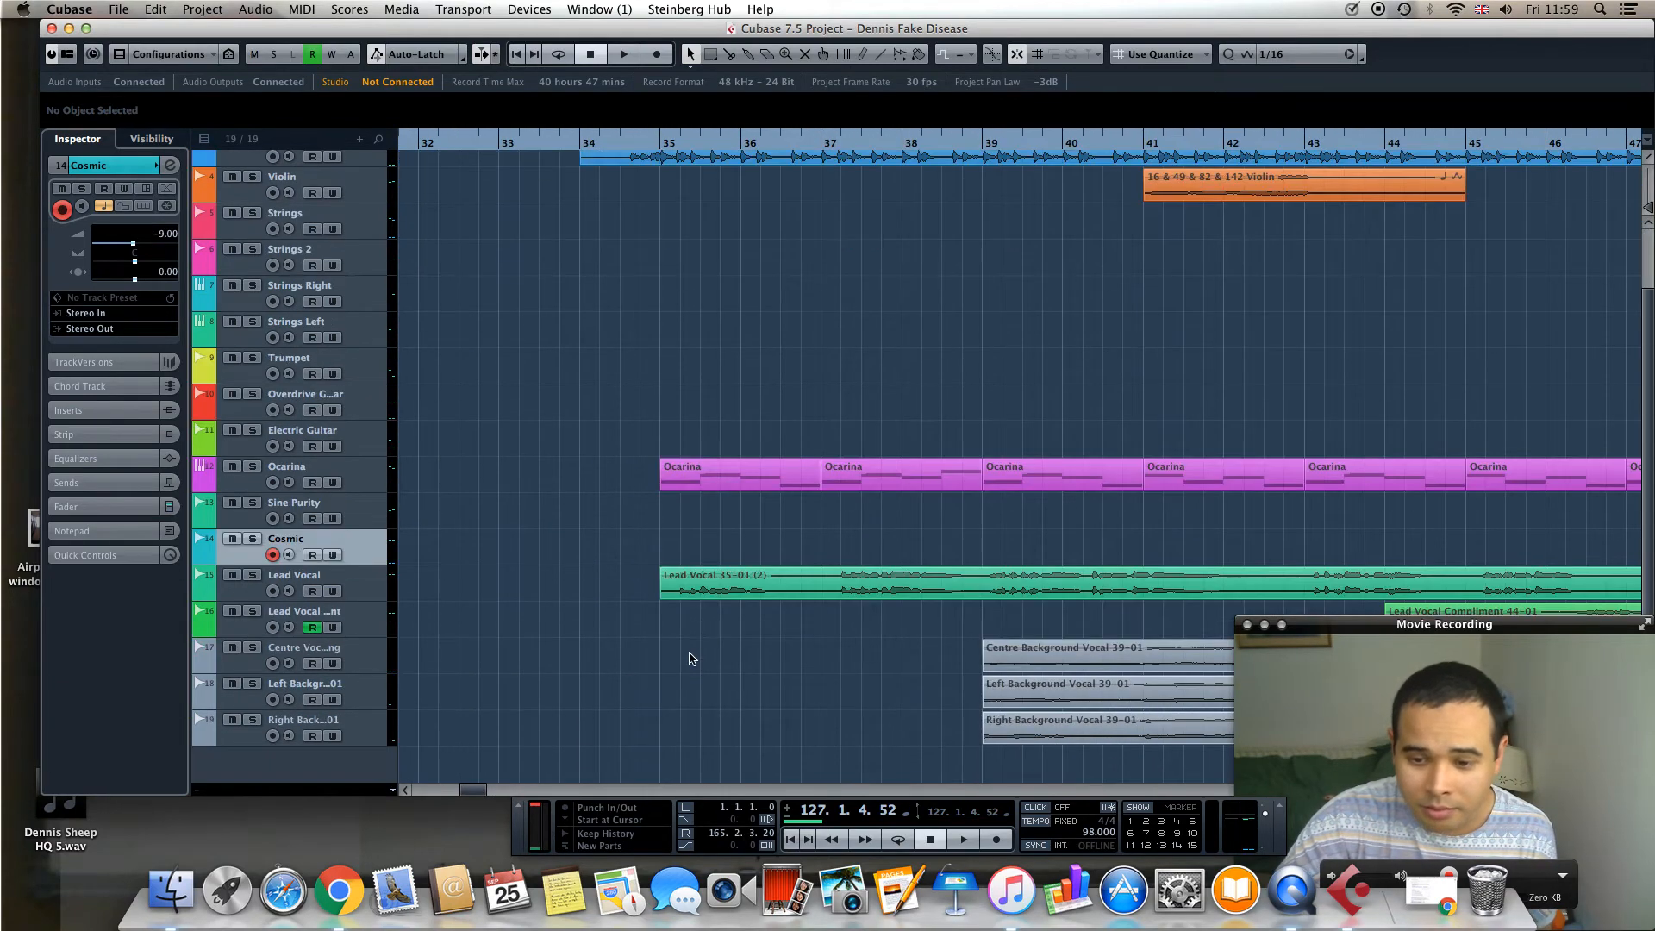
pyautogui.moveTo(475, 795); pyautogui.dragTo(478, 795)
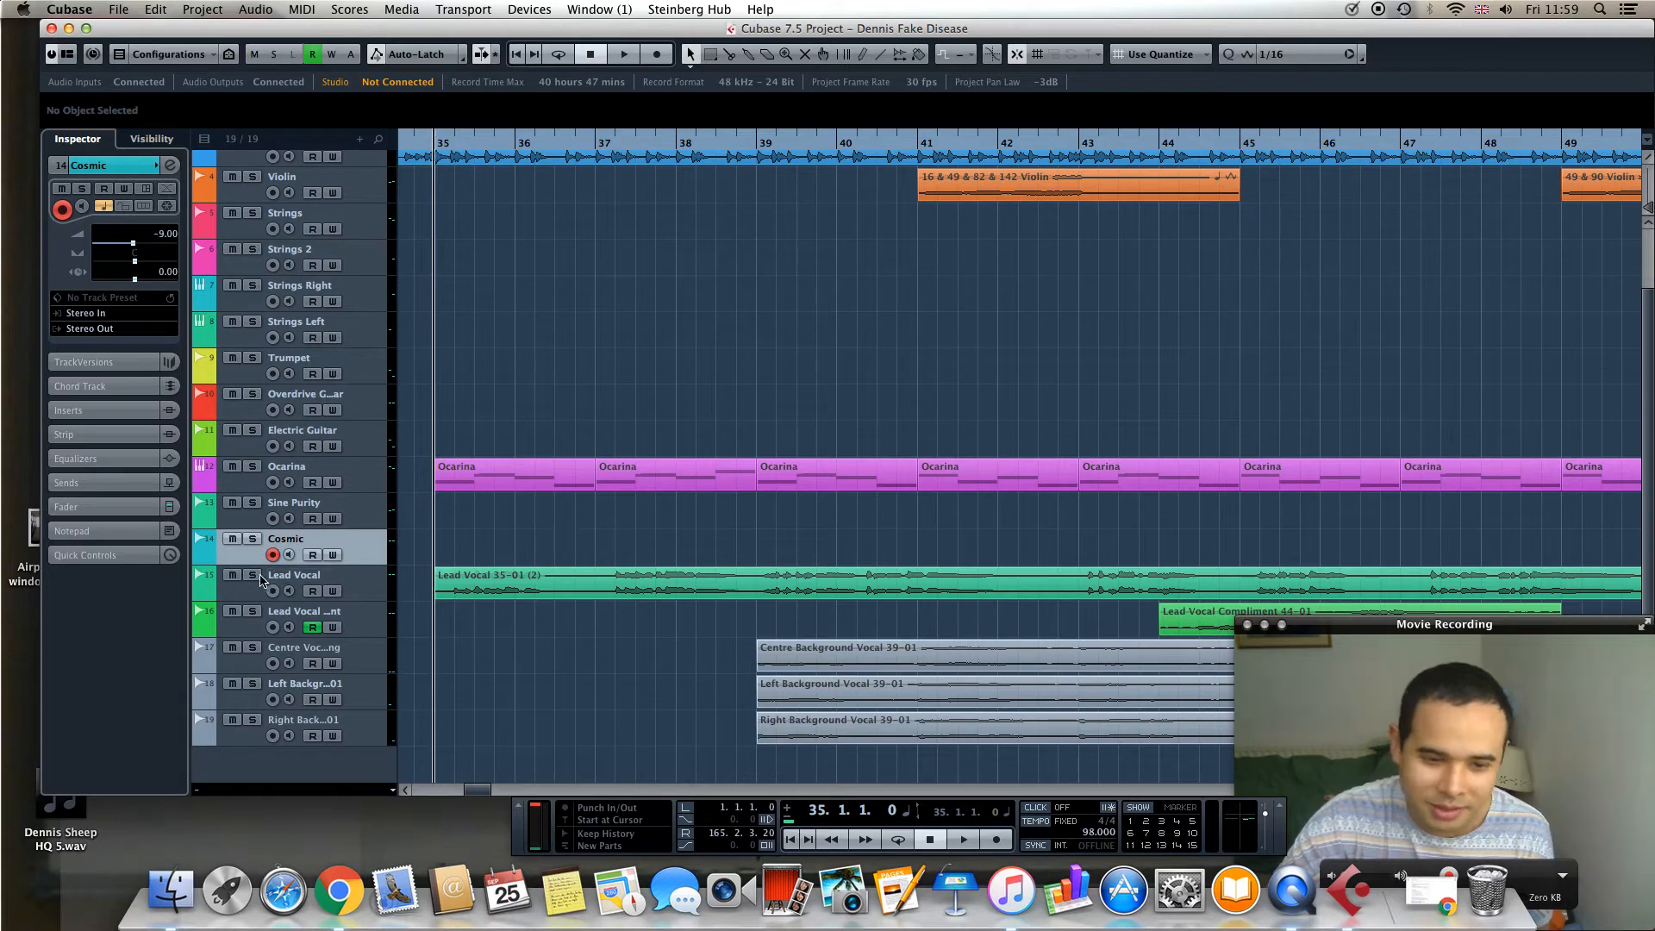
# Solo the Lead Vocal track and audition it from bar 35 to just past the start of bar 40
pyautogui.press('space')
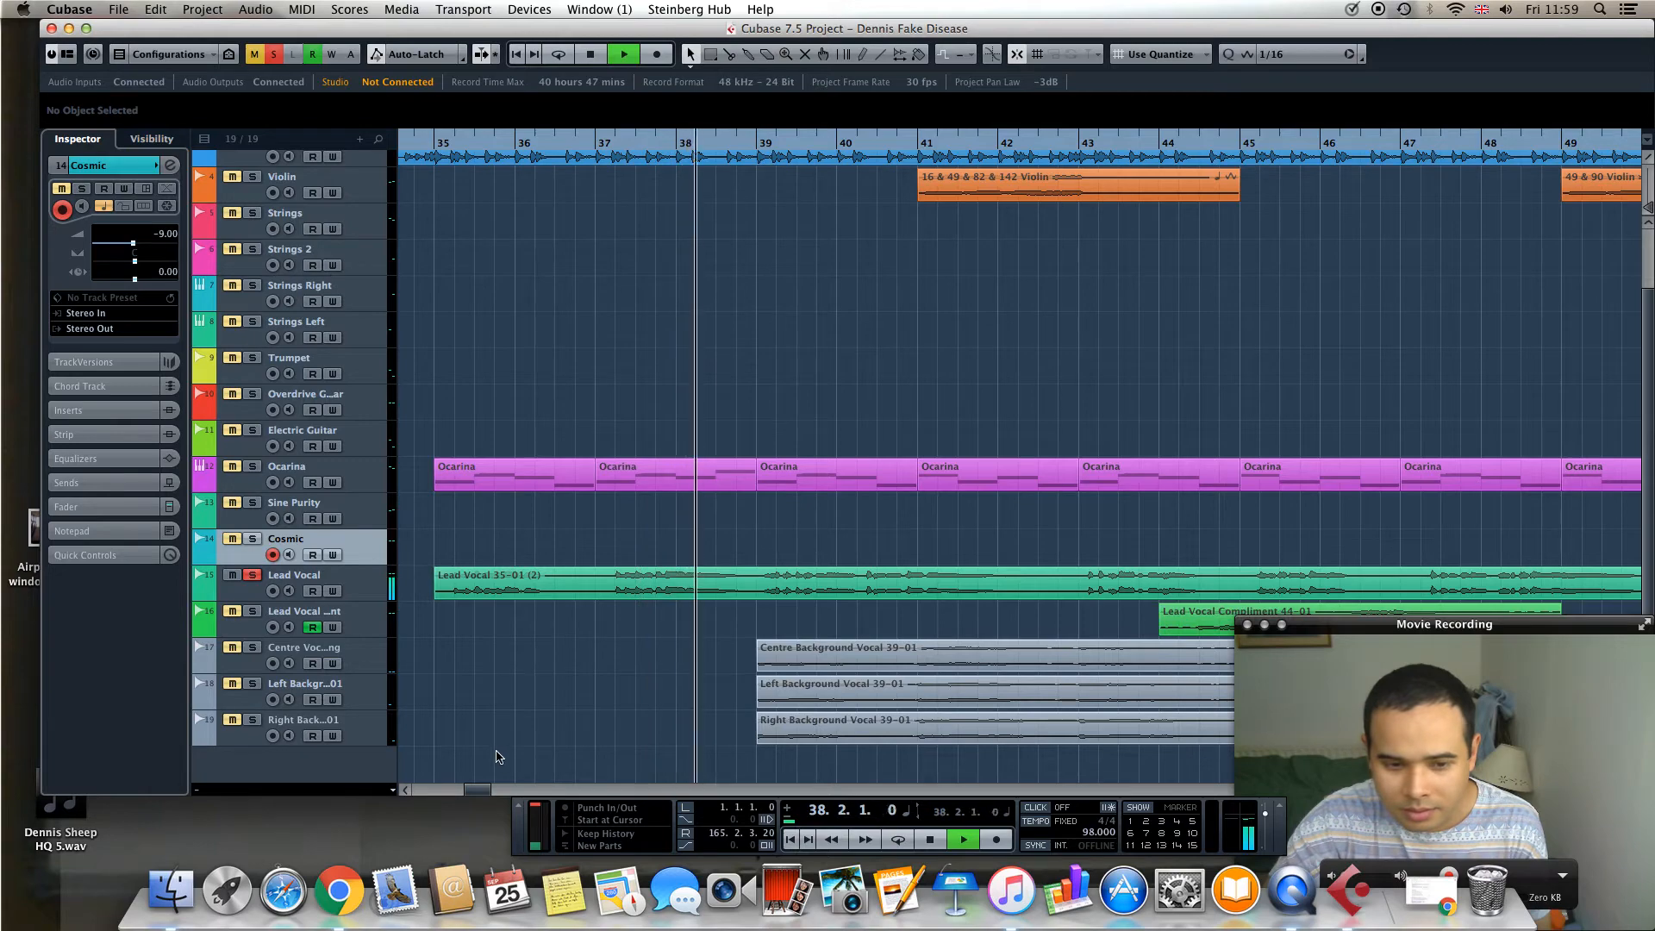
pyautogui.moveTo(482, 790)
pyautogui.mouseDown()
pyautogui.moveTo(454, 797)
pyautogui.moveTo(485, 793)
pyautogui.mouseUp()
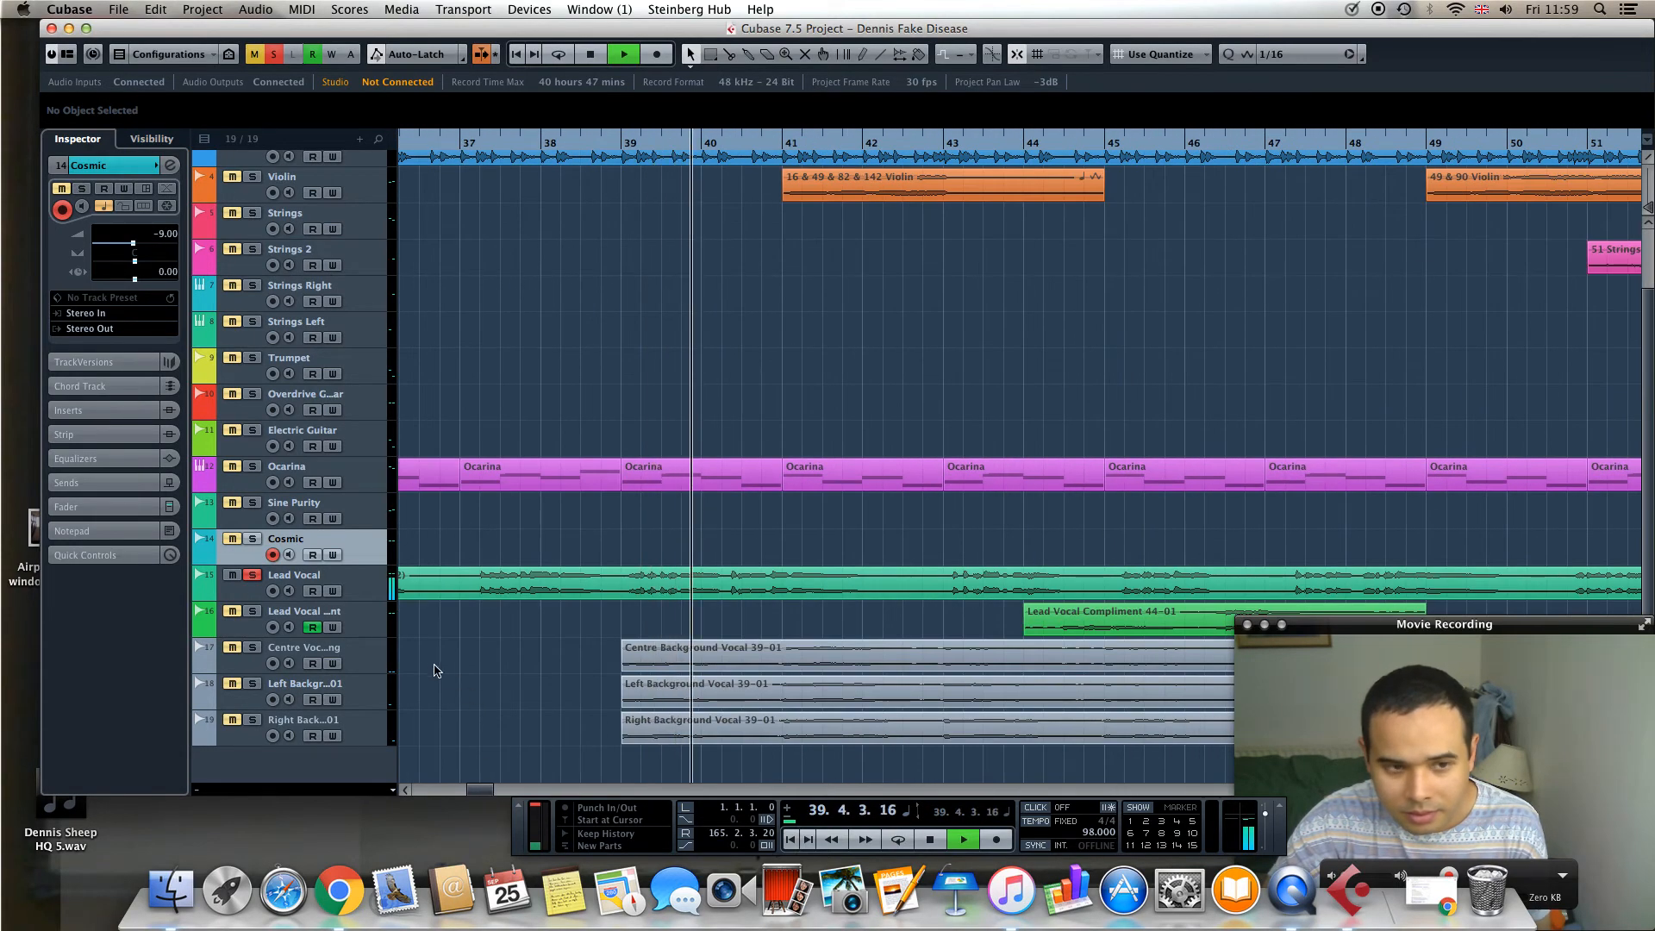
pyautogui.press('space')
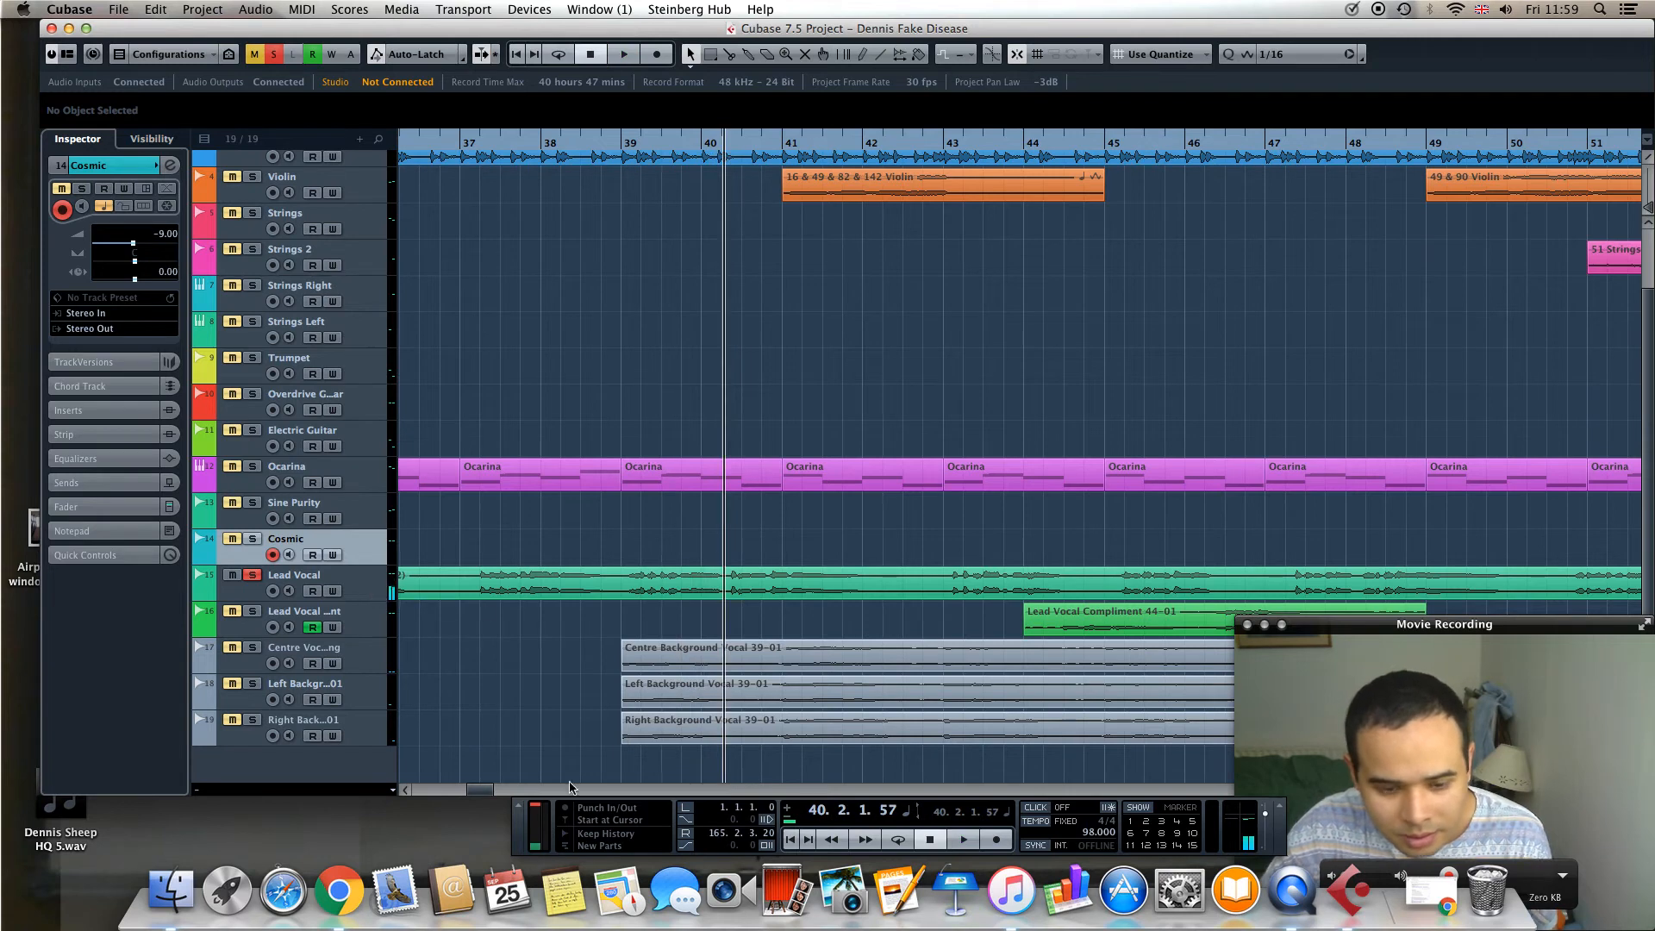
# Return to just before the Lead Vocal clip at bar 35, replay the soloed vocal and stop midway through bar 36
pyautogui.moveTo(482, 795); pyautogui.dragTo(473, 793)
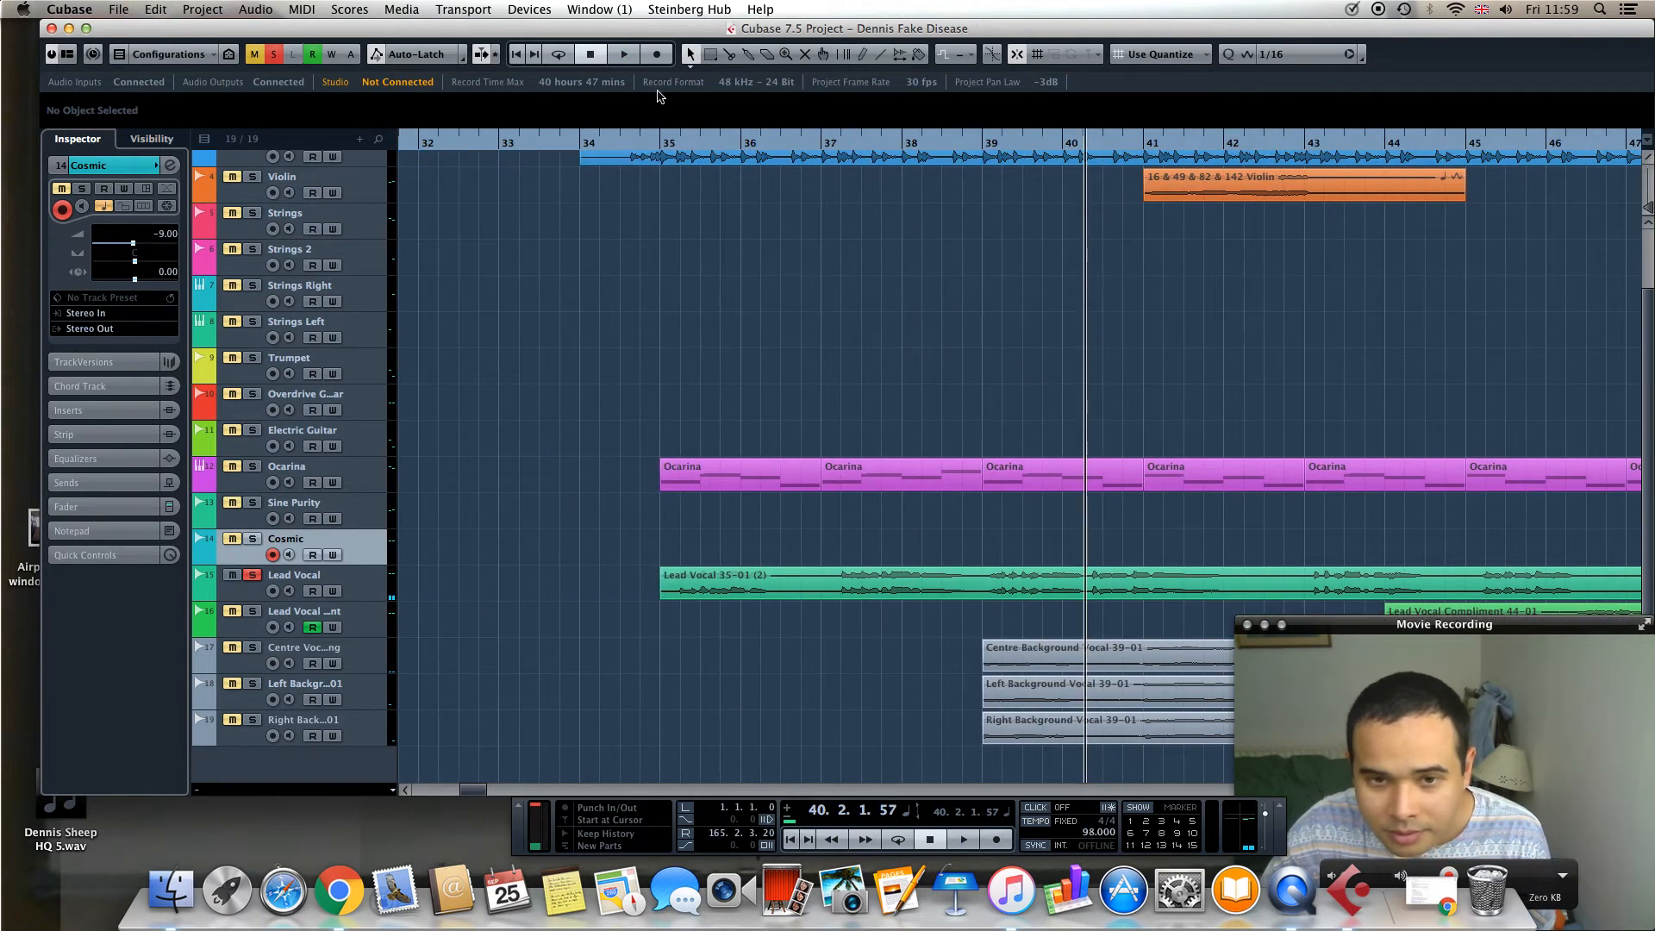
pyautogui.click(658, 144)
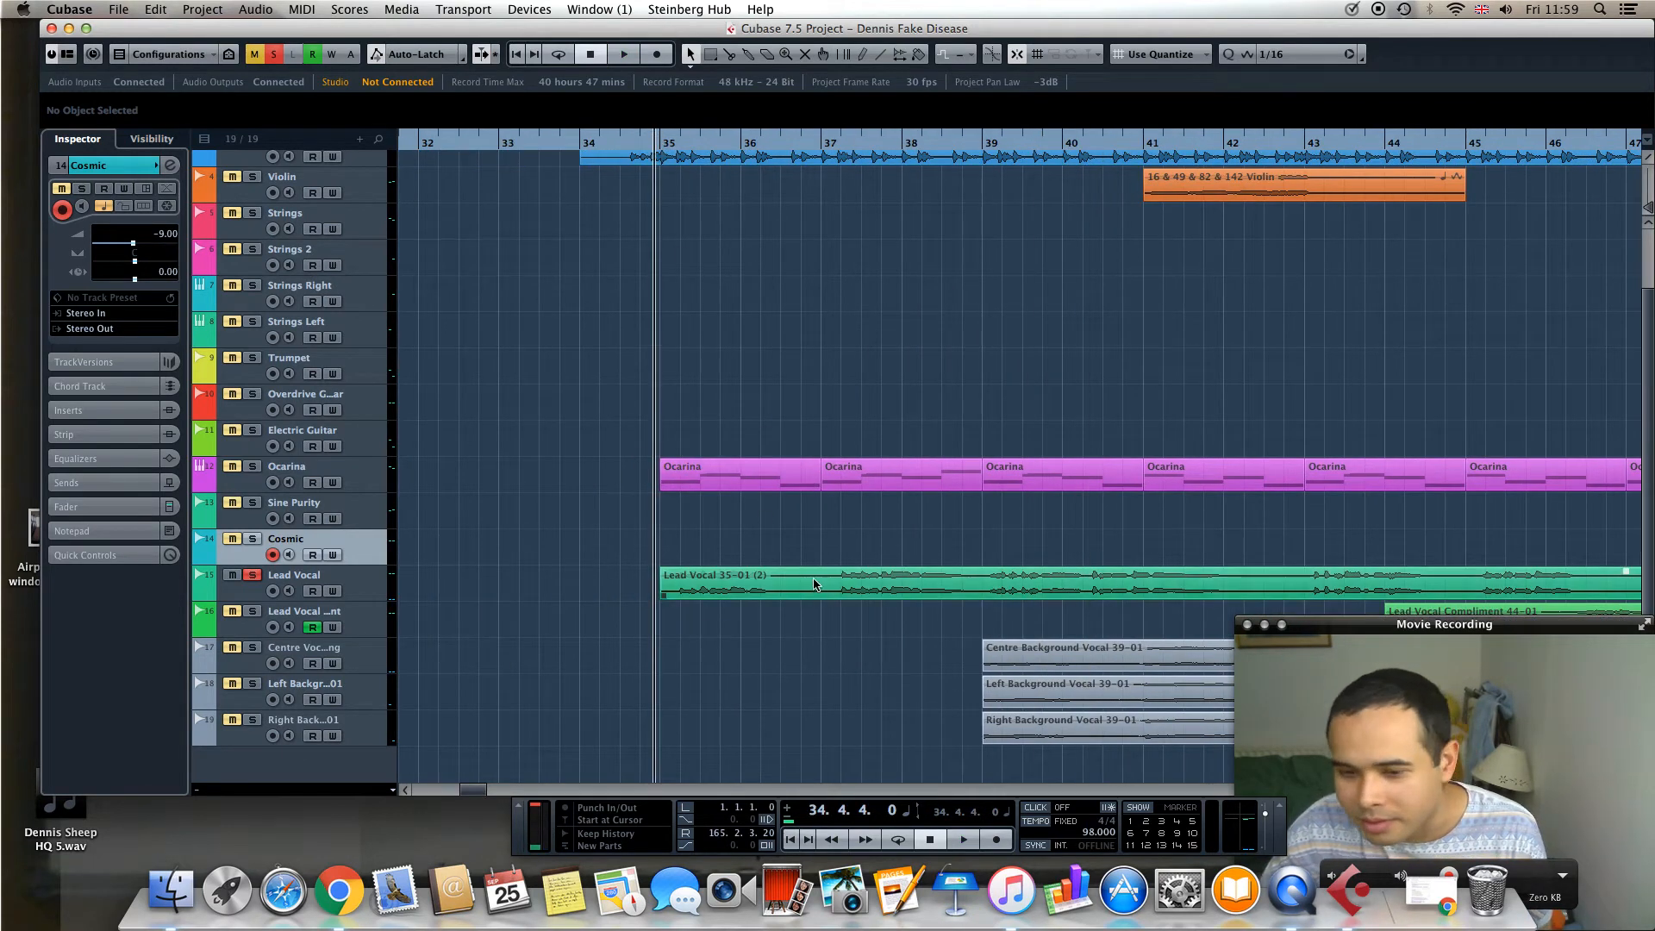
pyautogui.press('space')
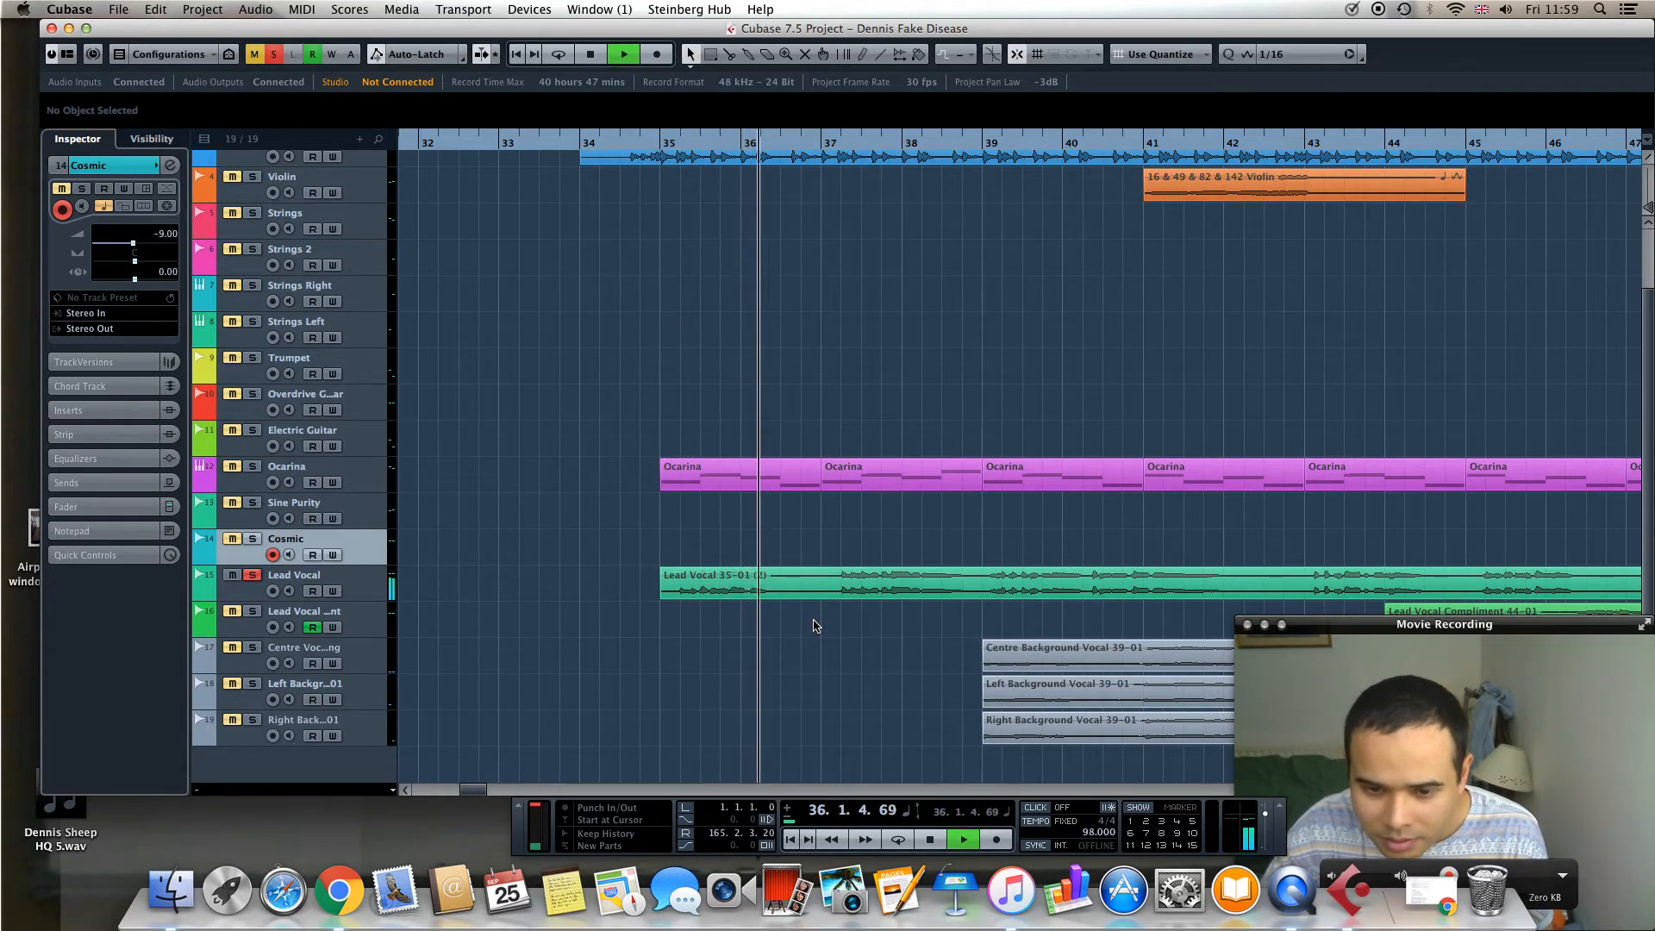
pyautogui.press('space')
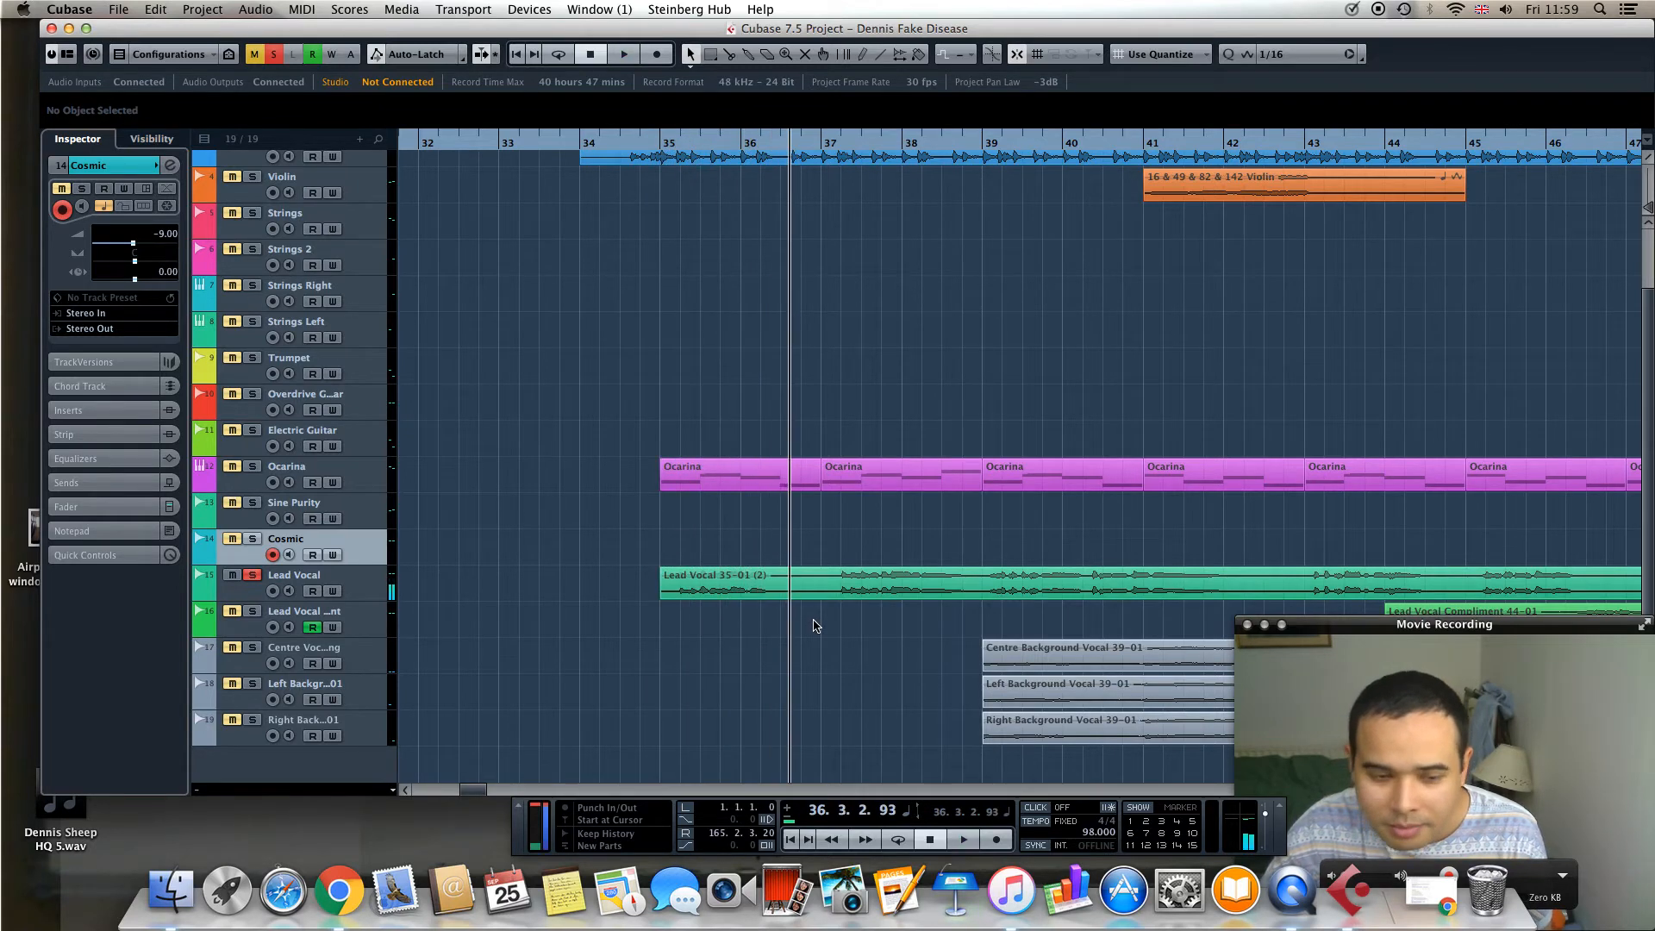
# Show the channel settings of the Lead Vocal track and reposition the window for viewing its inserts and equalizer
pyautogui.click(386, 594)
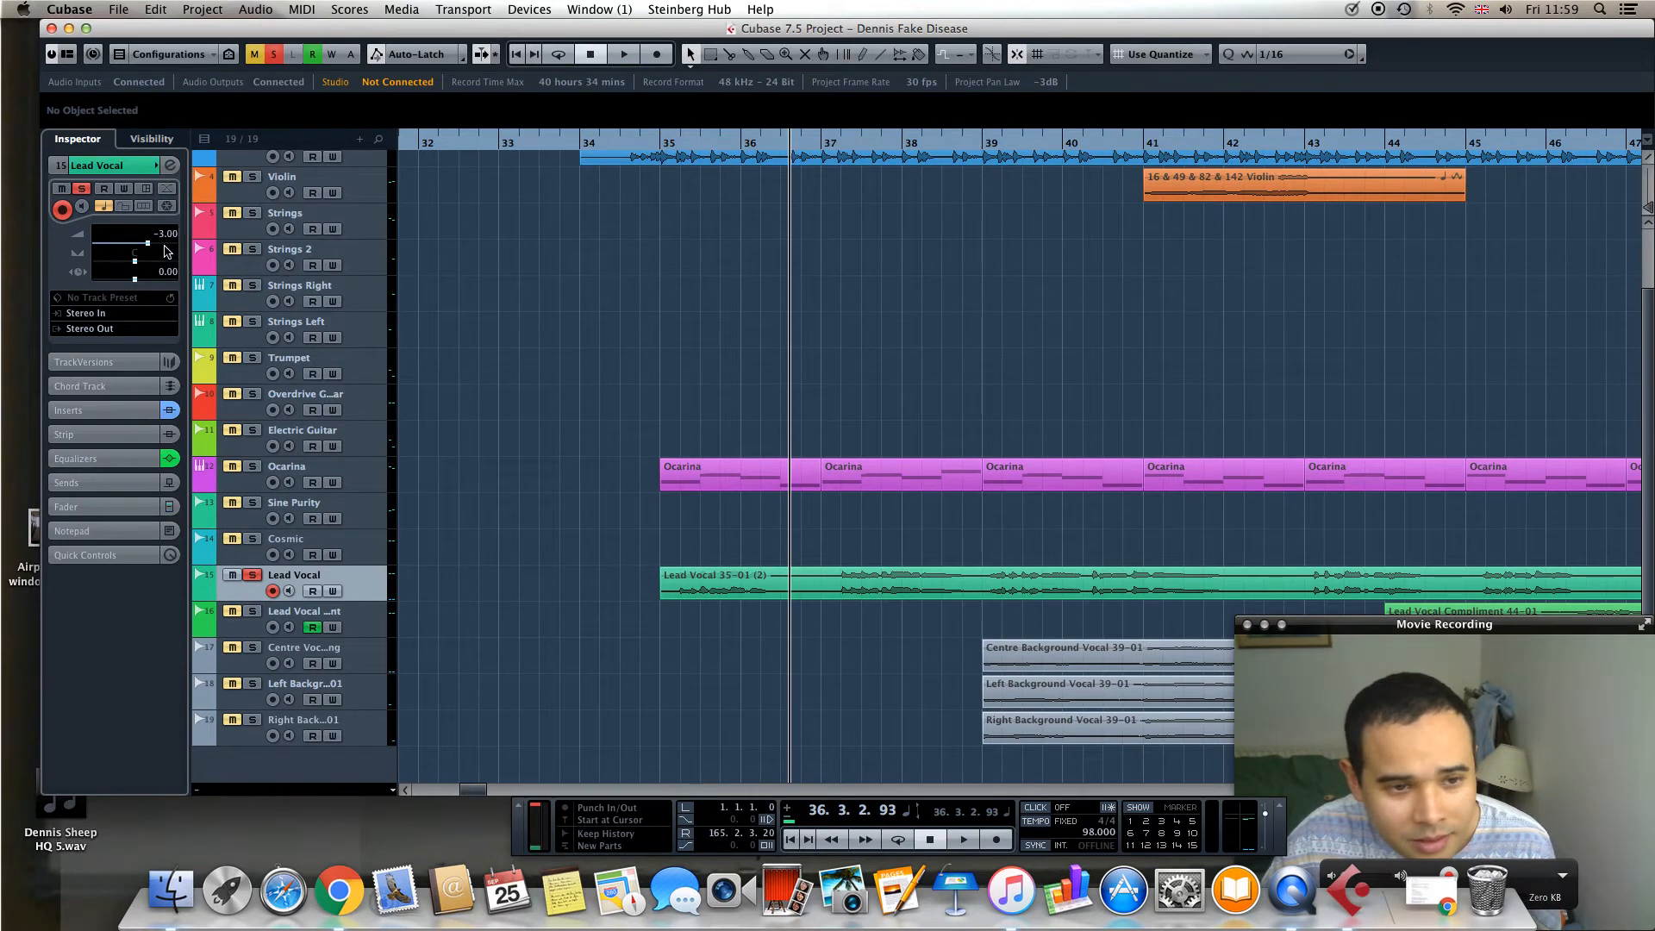
pyautogui.click(170, 165)
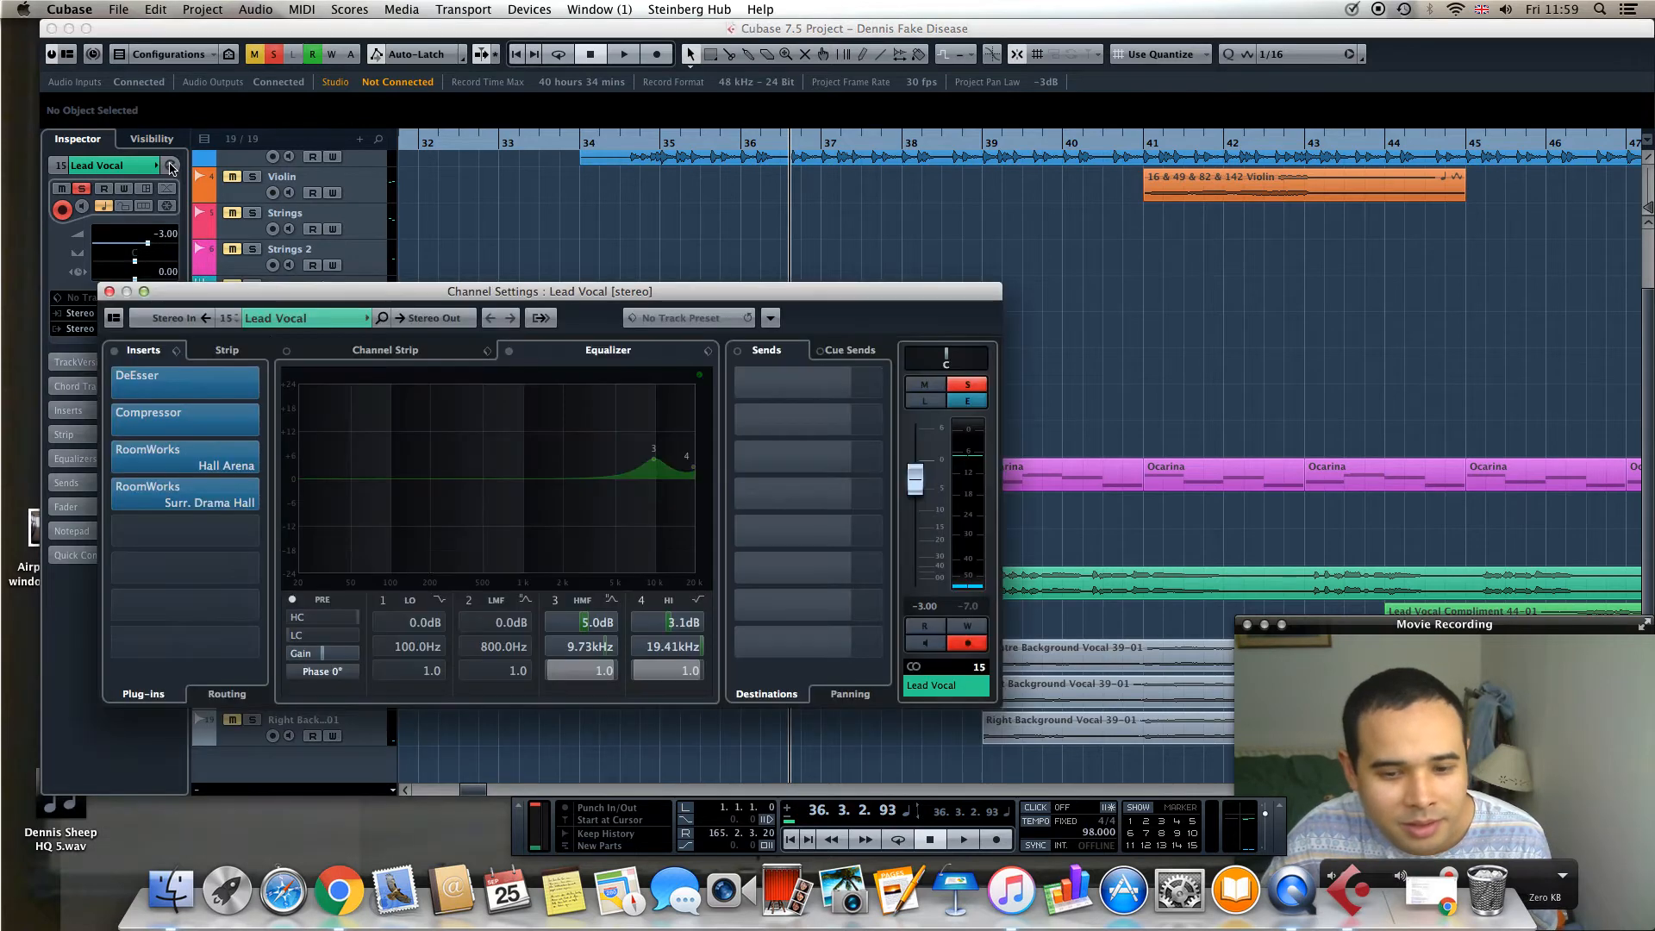
pyautogui.click(171, 164)
pyautogui.click(171, 165)
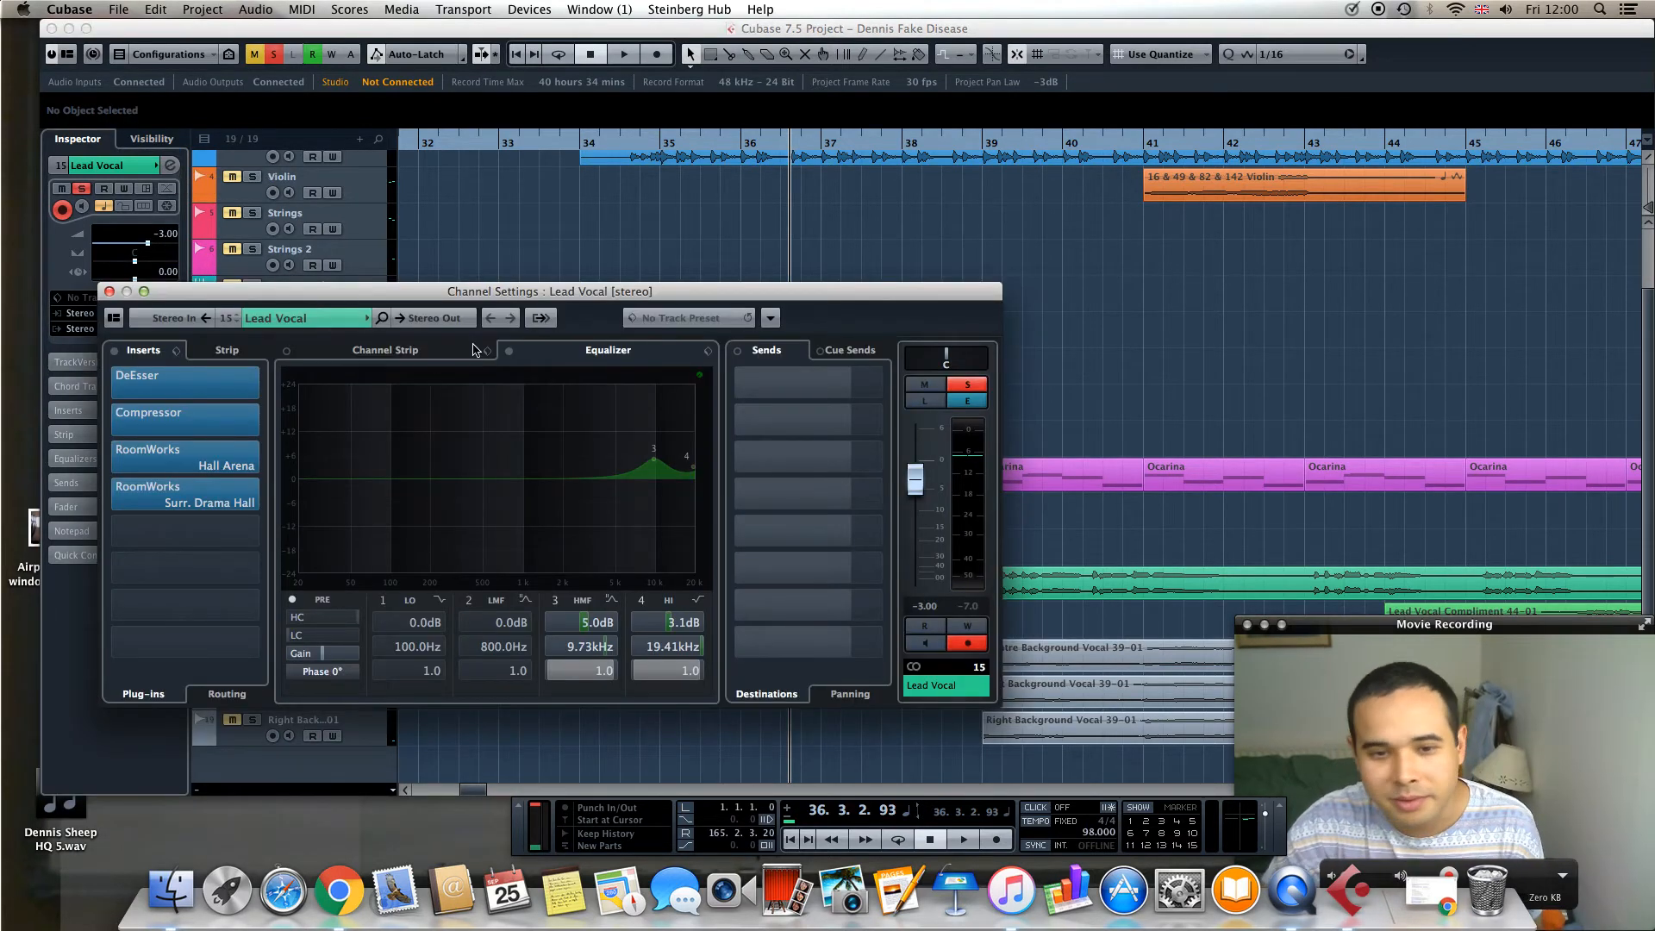
pyautogui.moveTo(666, 296); pyautogui.dragTo(720, 305)
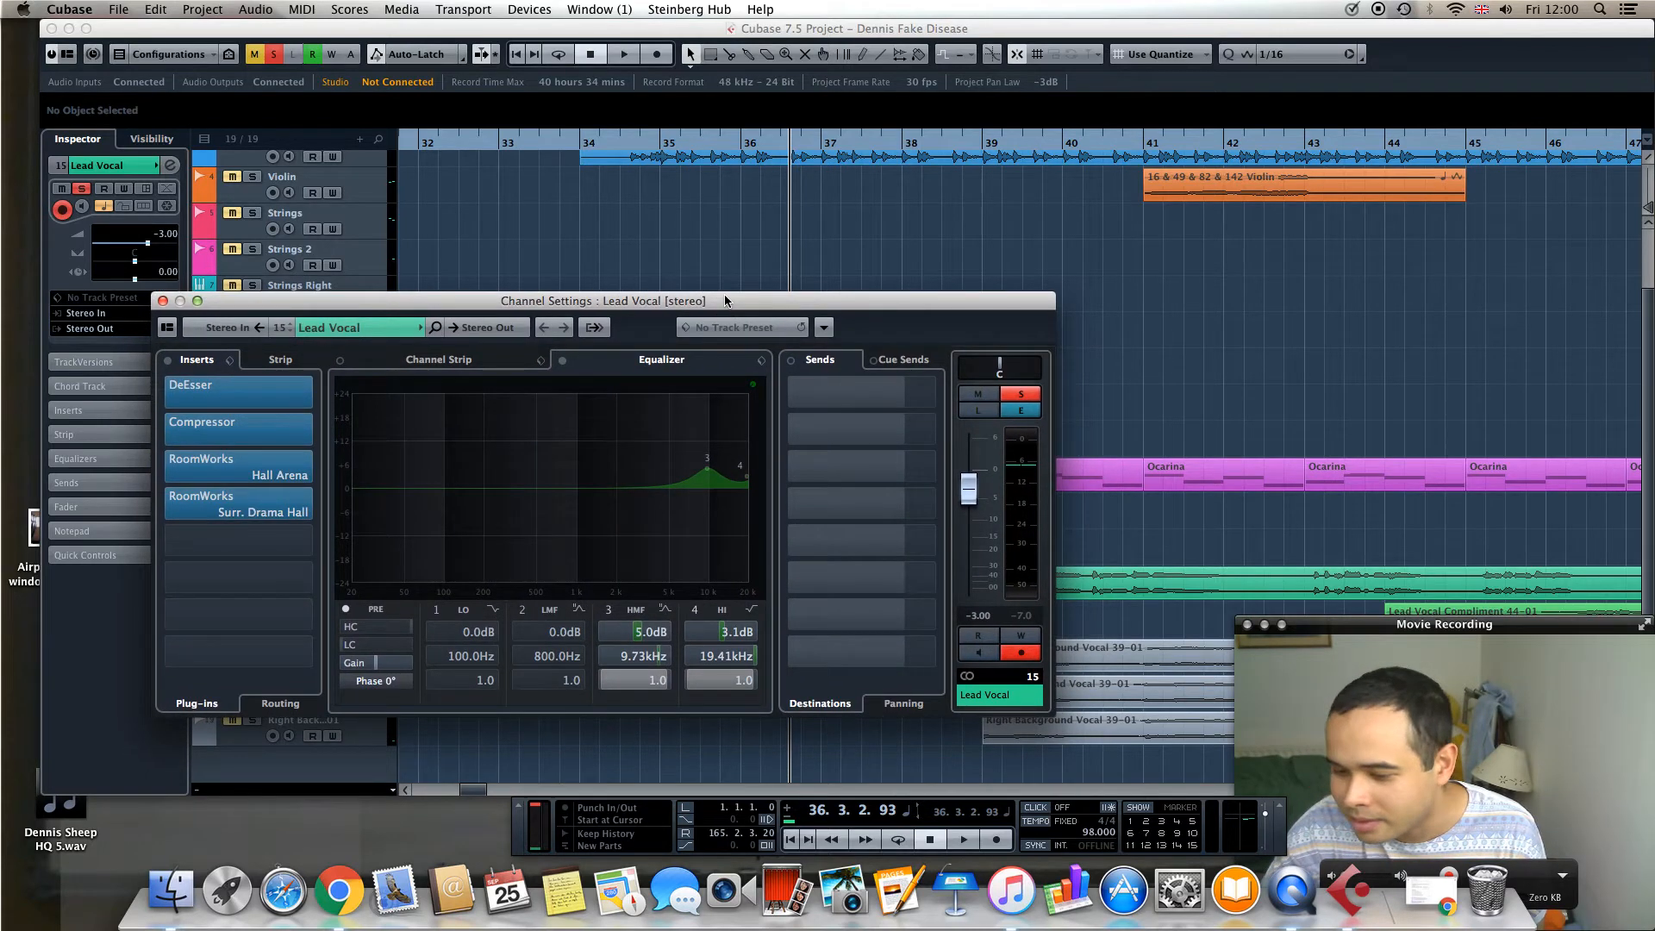
pyautogui.moveTo(722, 300); pyautogui.dragTo(755, 325)
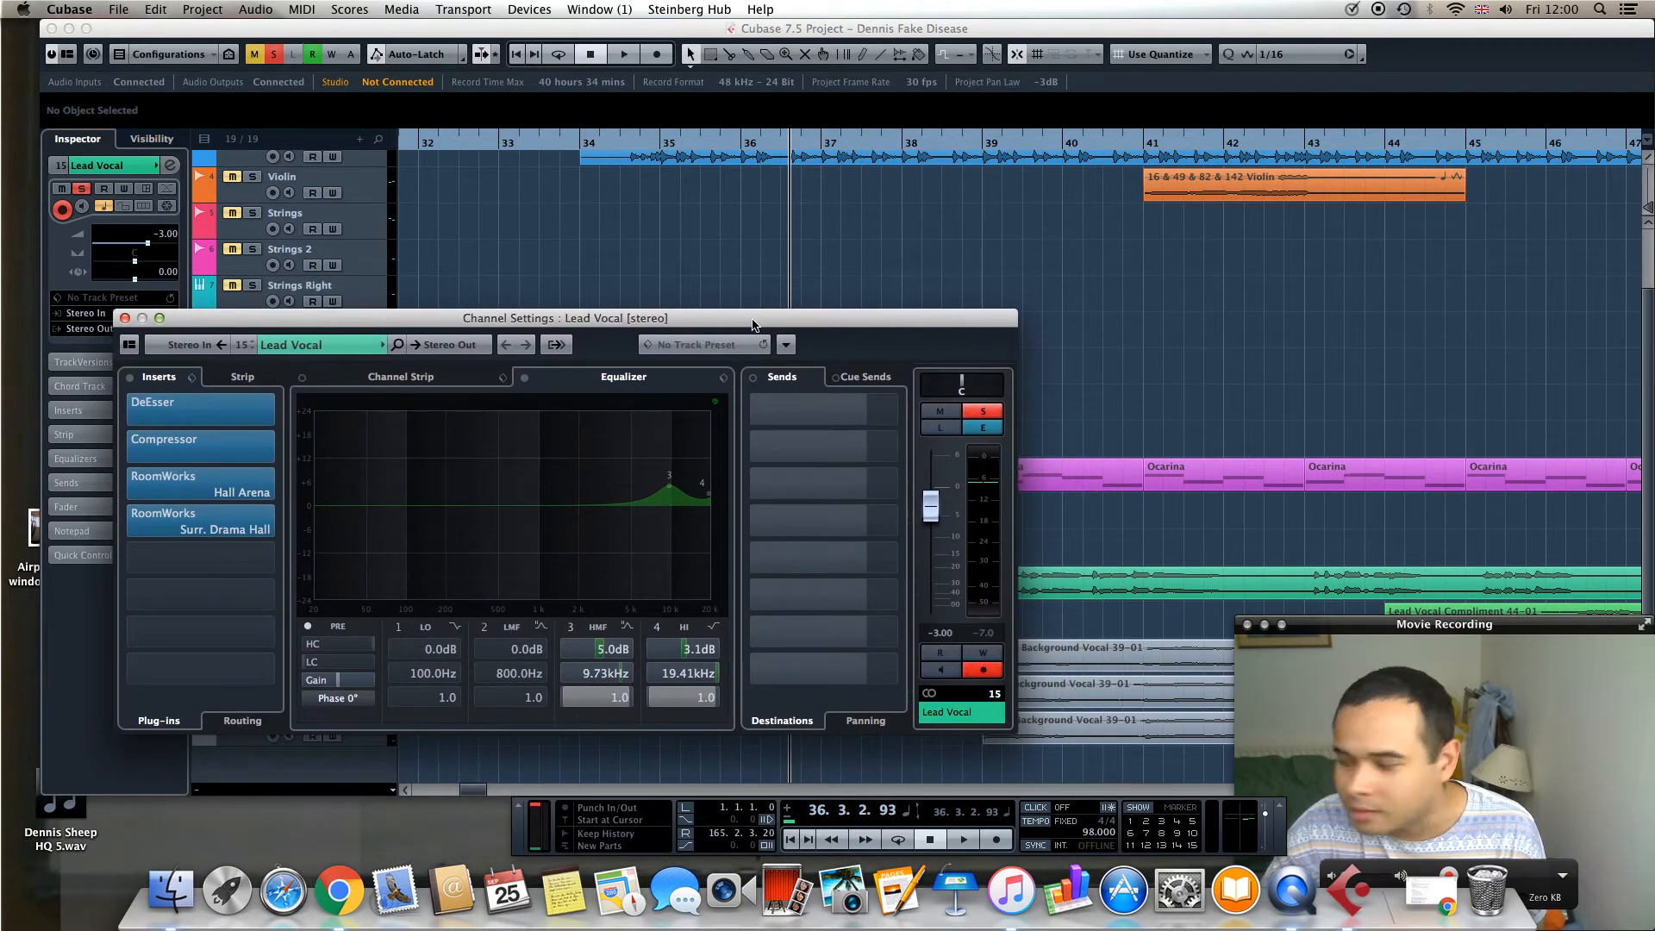
pyautogui.moveTo(753, 324); pyautogui.dragTo(818, 362)
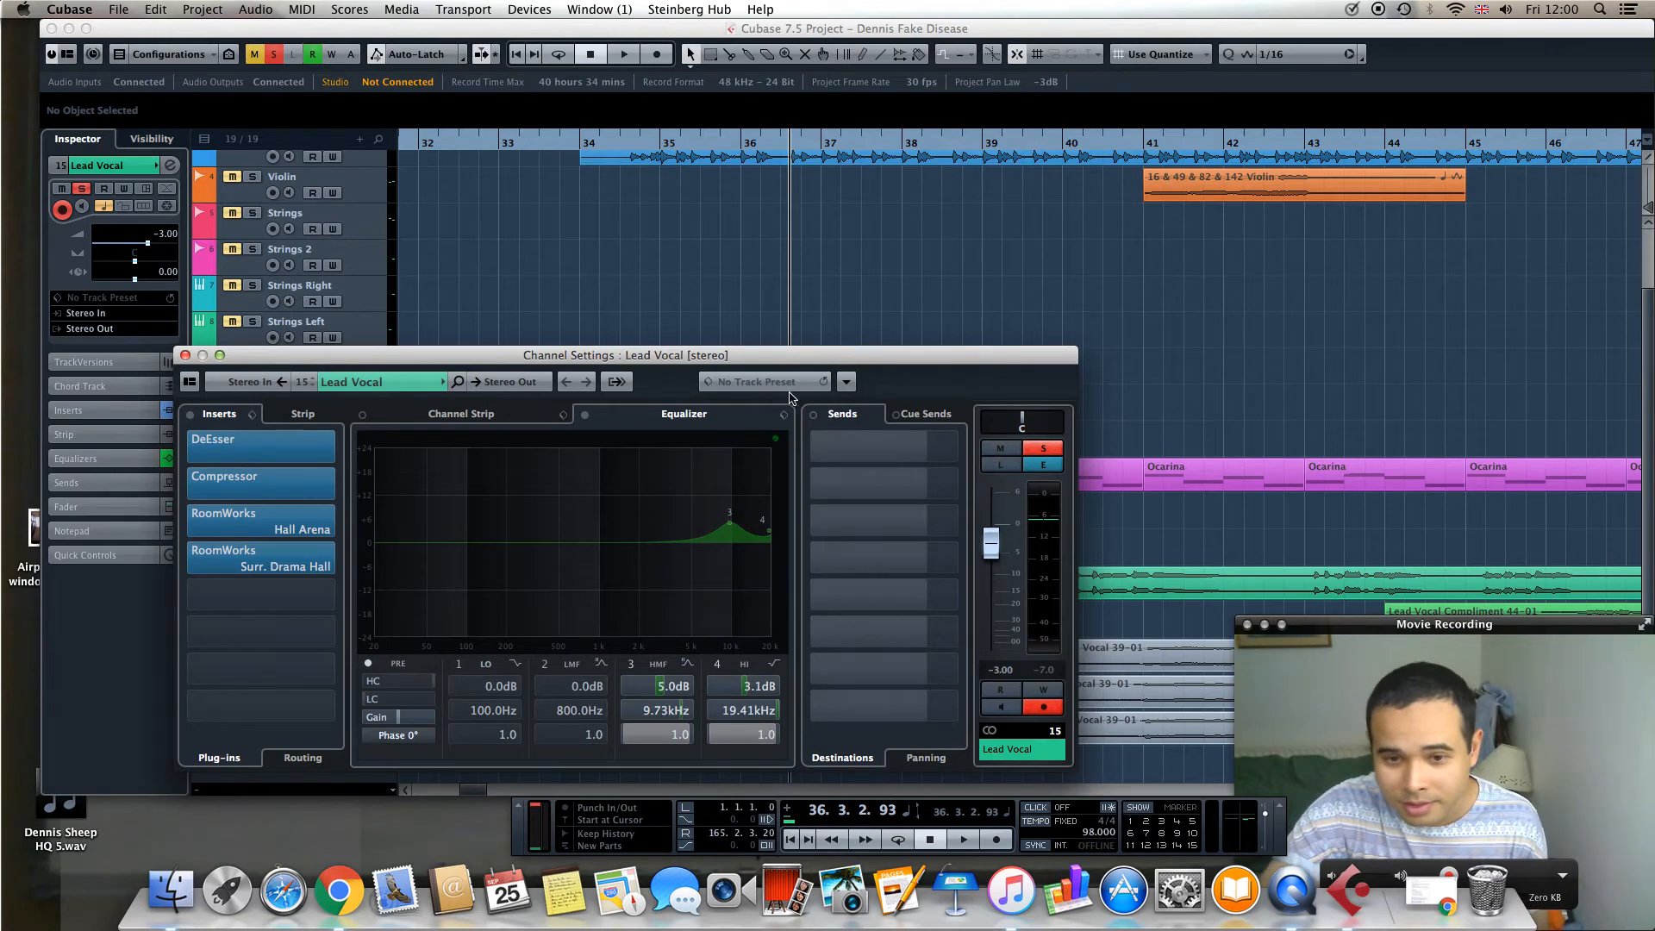
# Play the Lead Vocal on from bar 36 and compare it with the equalizer bypassed and active from around bar 41
pyautogui.moveTo(794, 362); pyautogui.dragTo(883, 651)
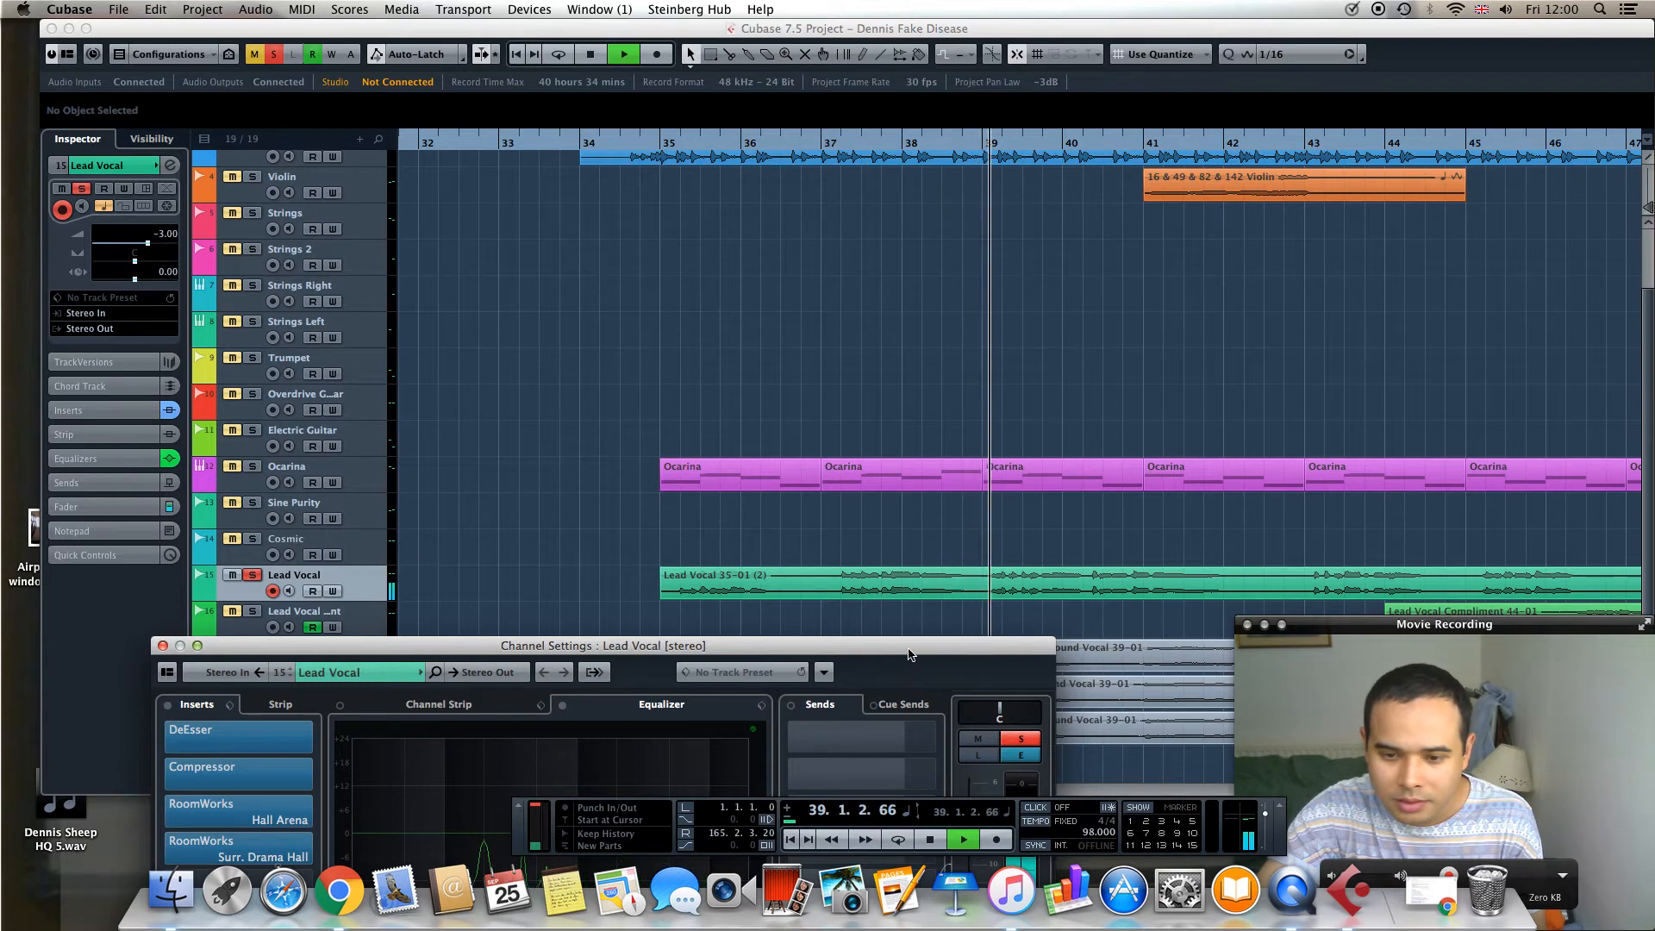
pyautogui.press('space')
pyautogui.moveTo(901, 653); pyautogui.dragTo(932, 294)
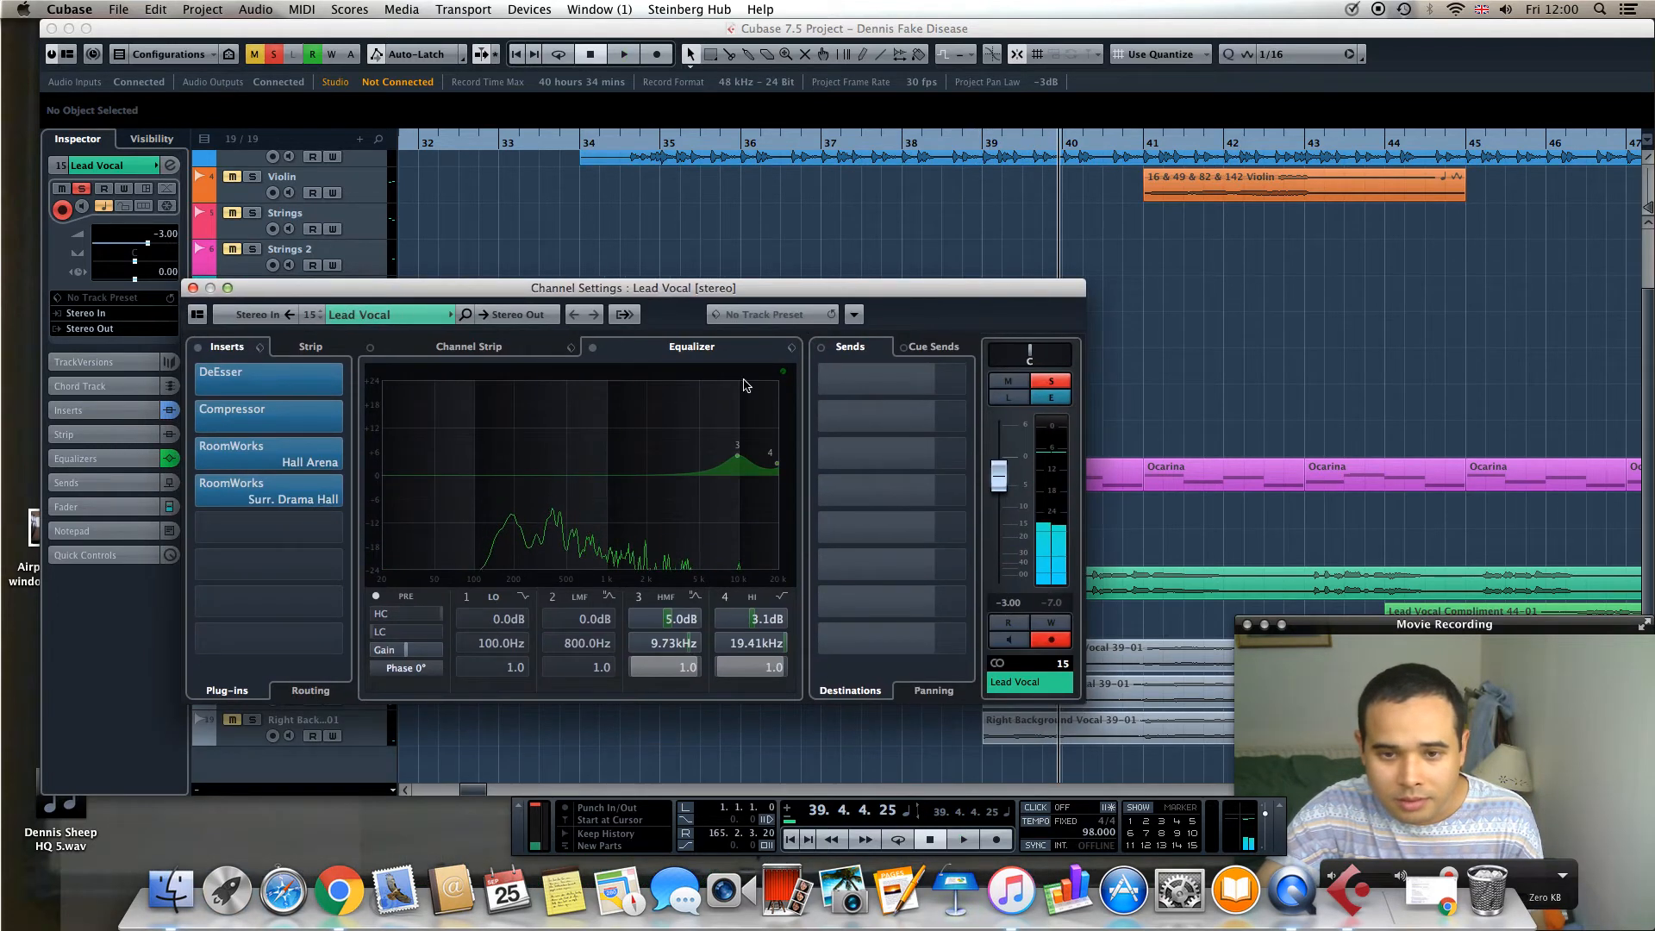
pyautogui.click(592, 348)
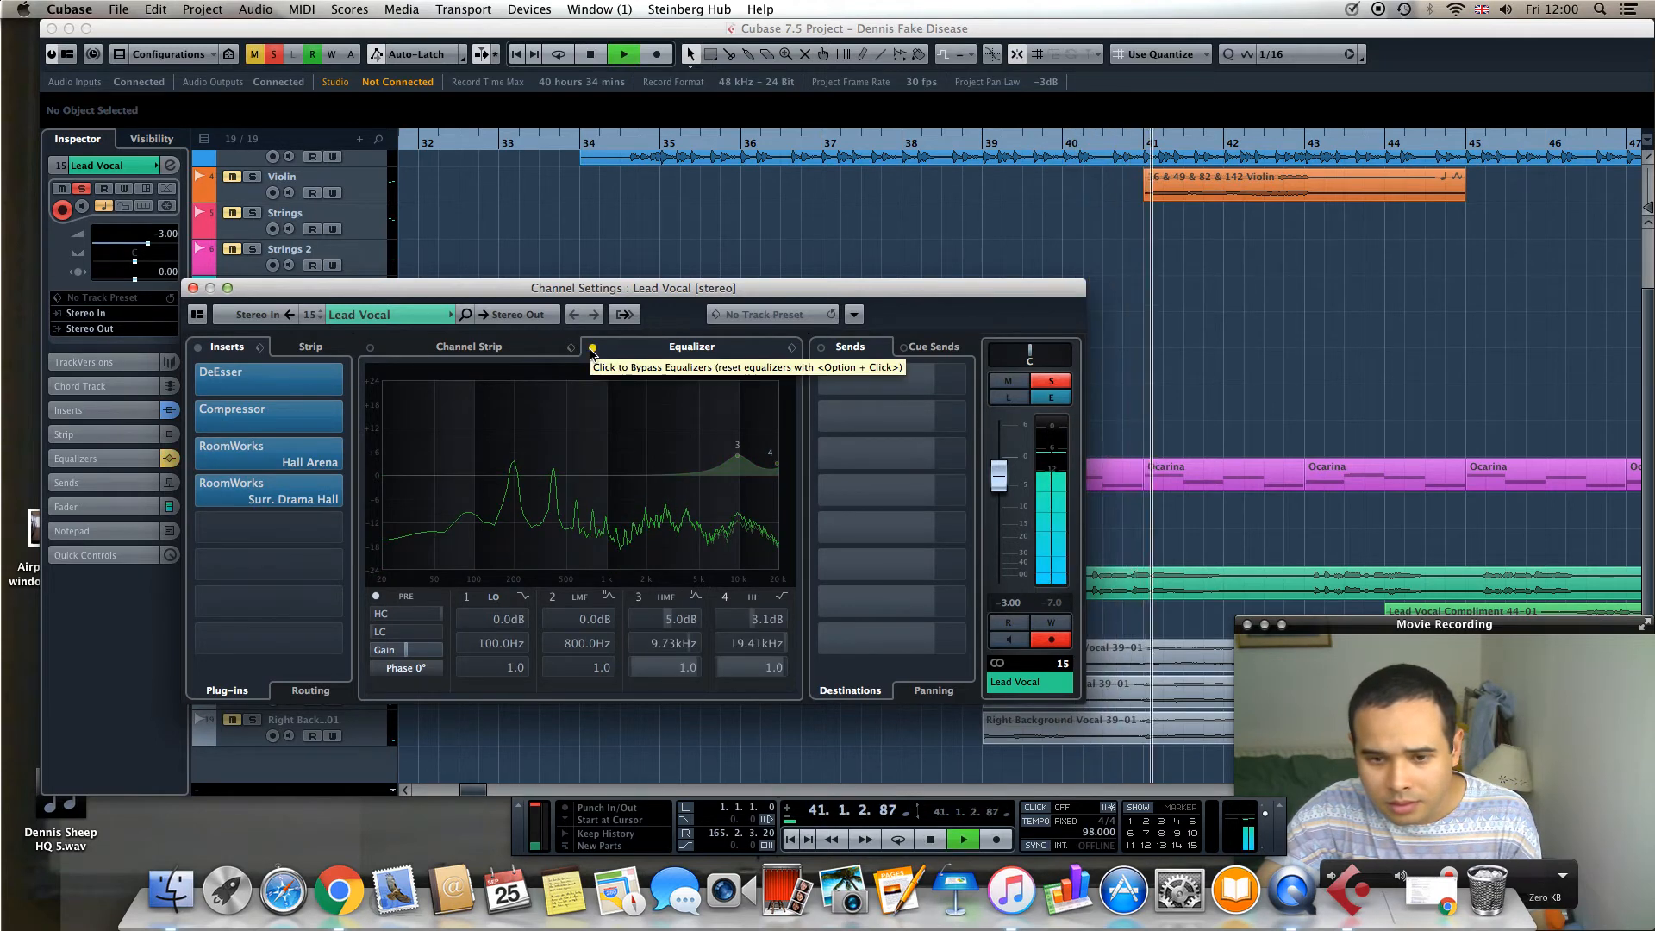
pyautogui.click(592, 348)
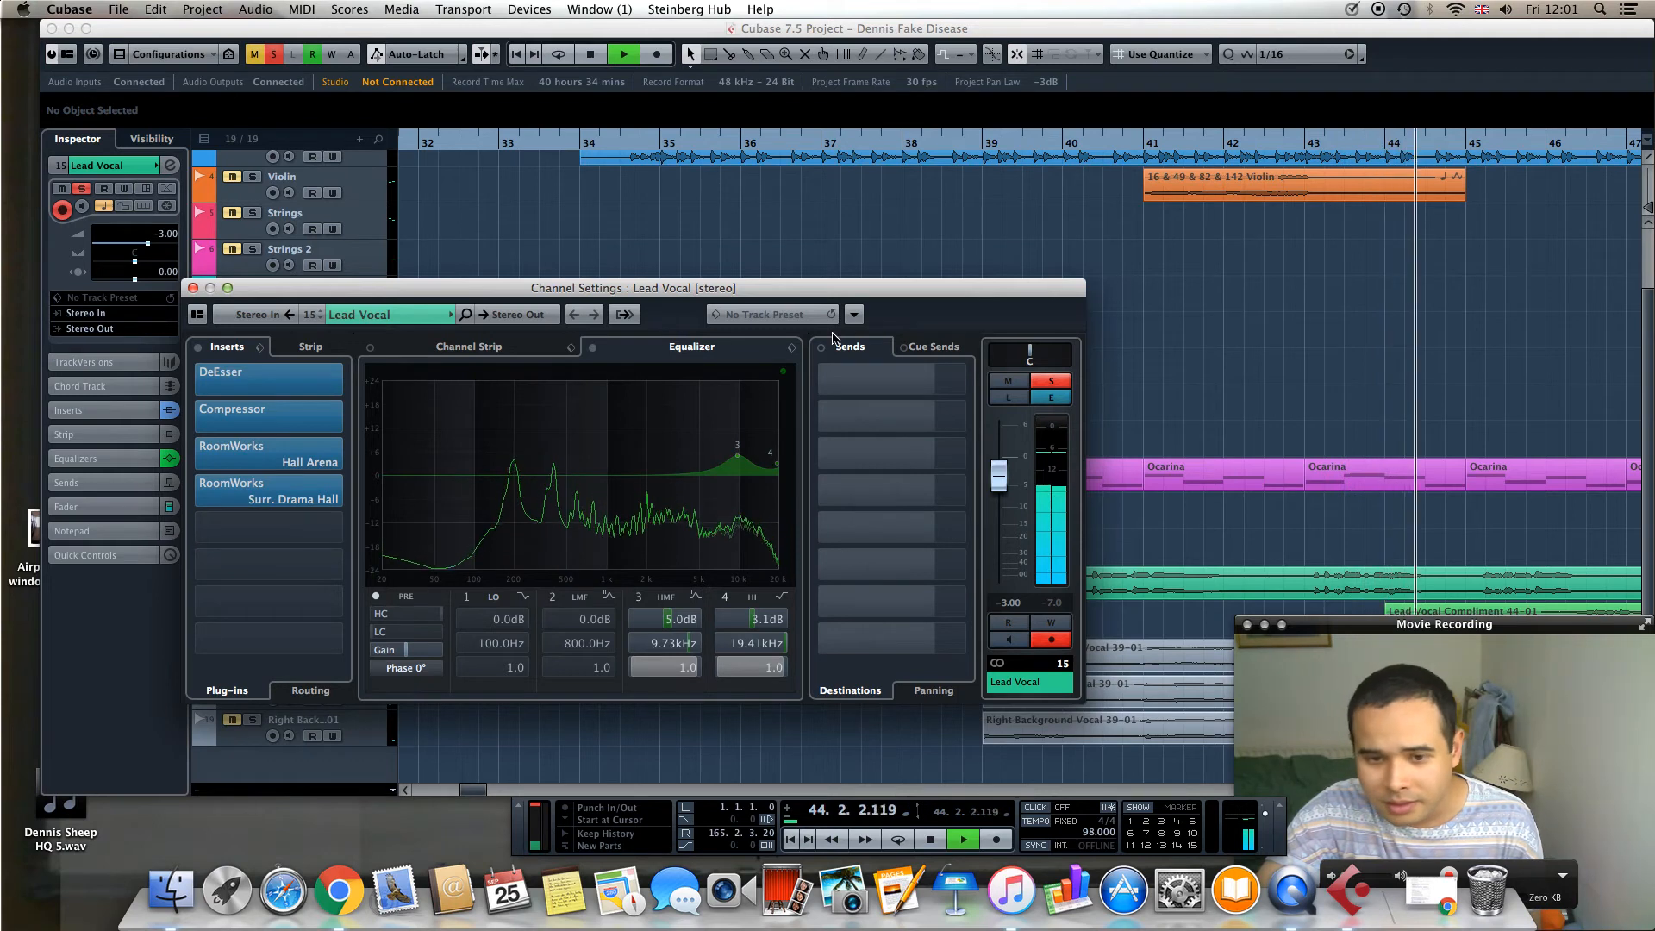
# Bring the project window forward, replay the Lead Vocal from around bar 35 and stop midway through bar 36
pyautogui.click(510, 753)
pyautogui.hscroll(-4, 526, 733)
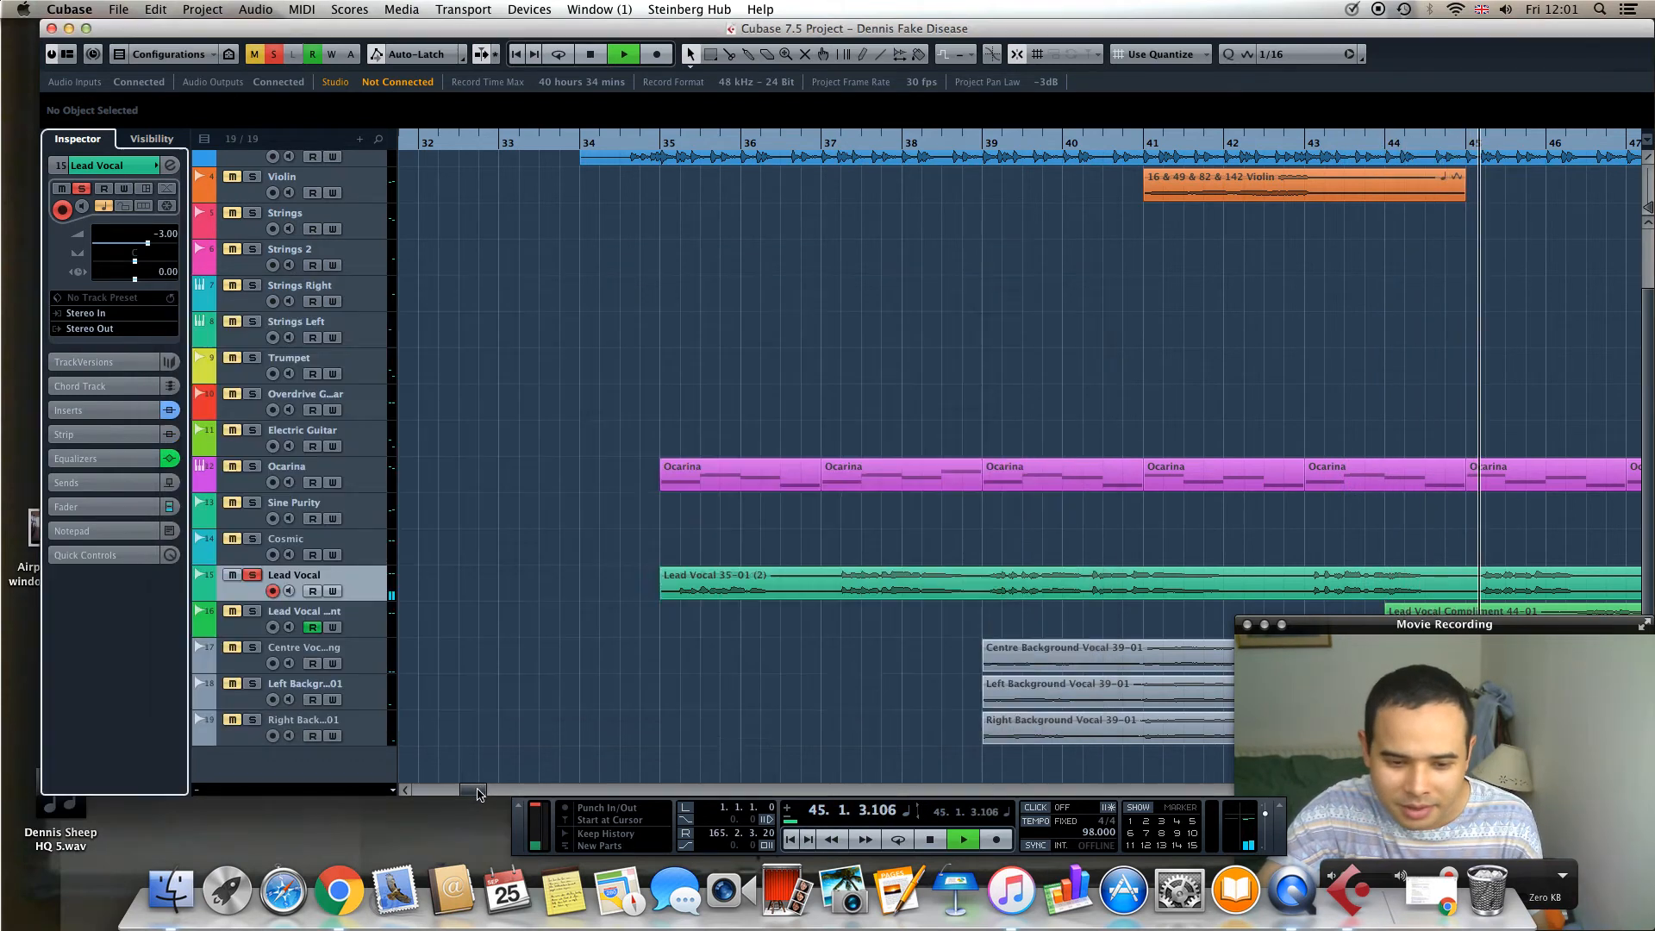
pyautogui.hscroll(3, 586, 634)
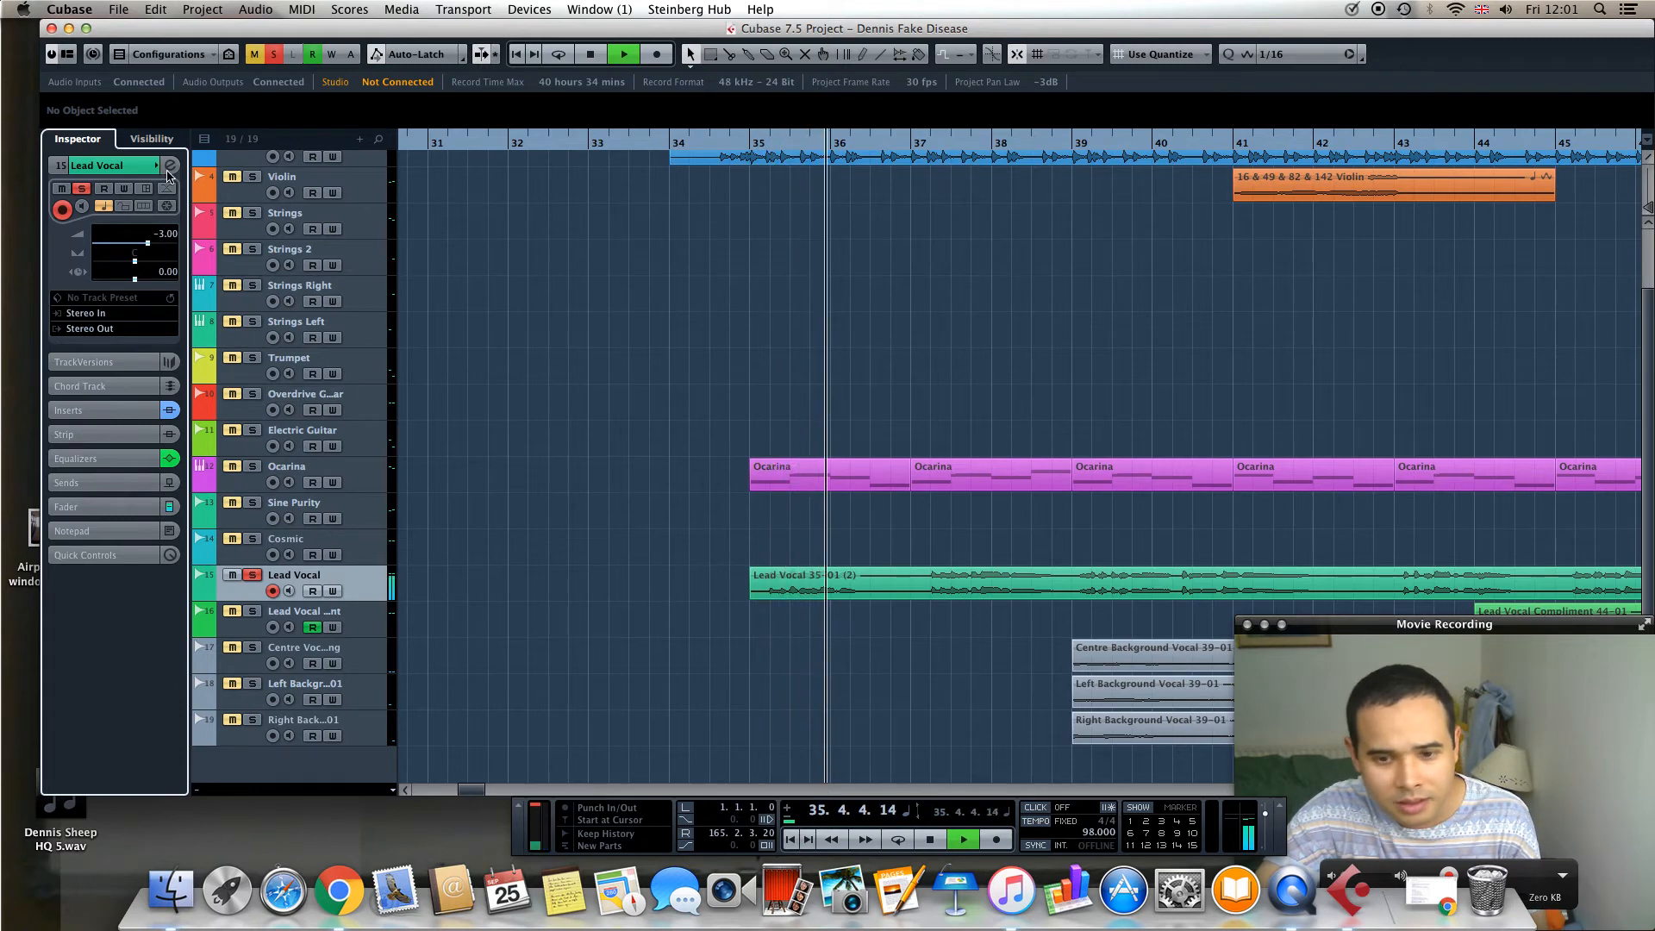
pyautogui.press('space')
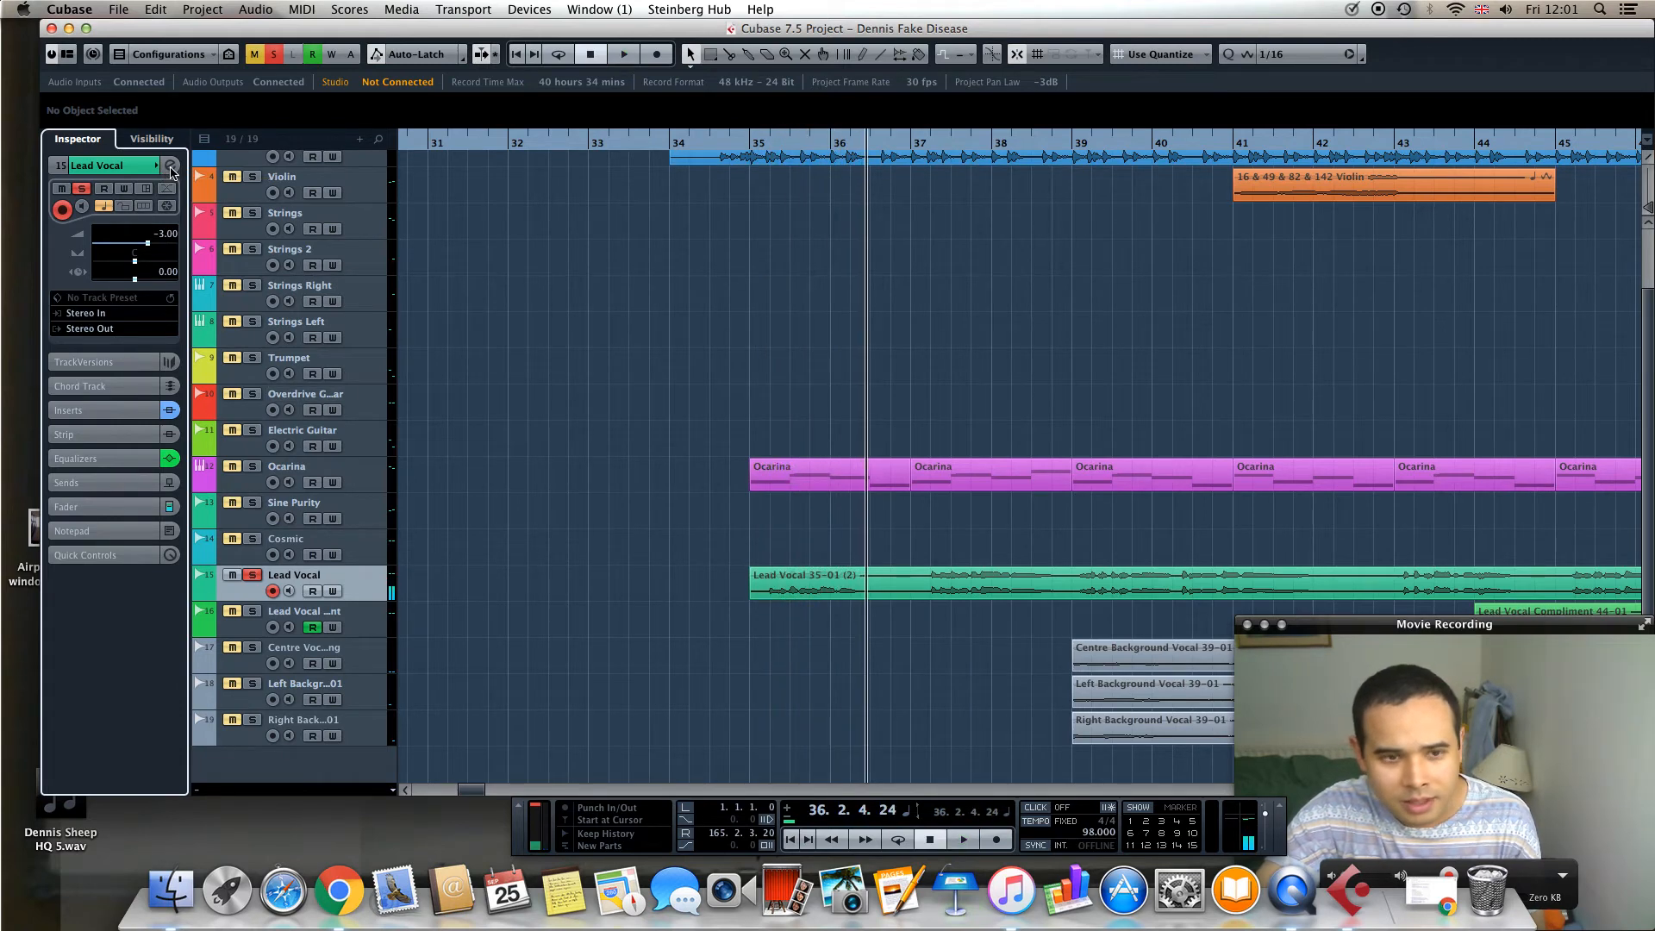
# Play the Lead Vocal from bar 37 with its channel settings shown, compare the equalizer bypassed and active, and stop in bar 42
pyautogui.click(171, 166)
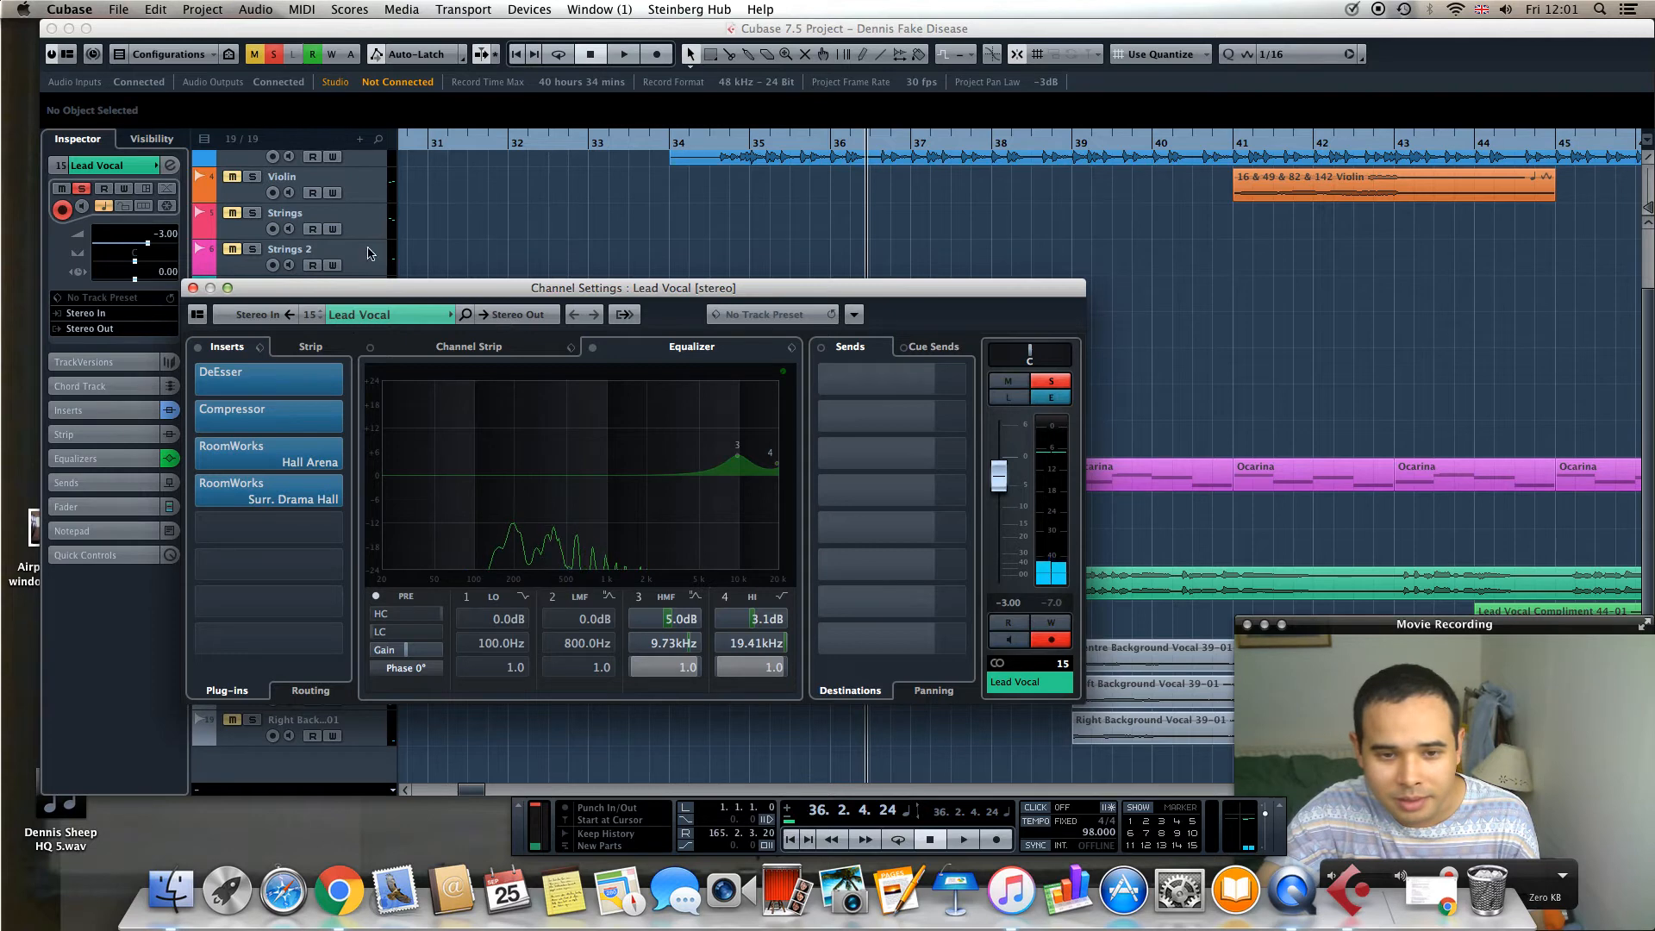
pyautogui.click(172, 167)
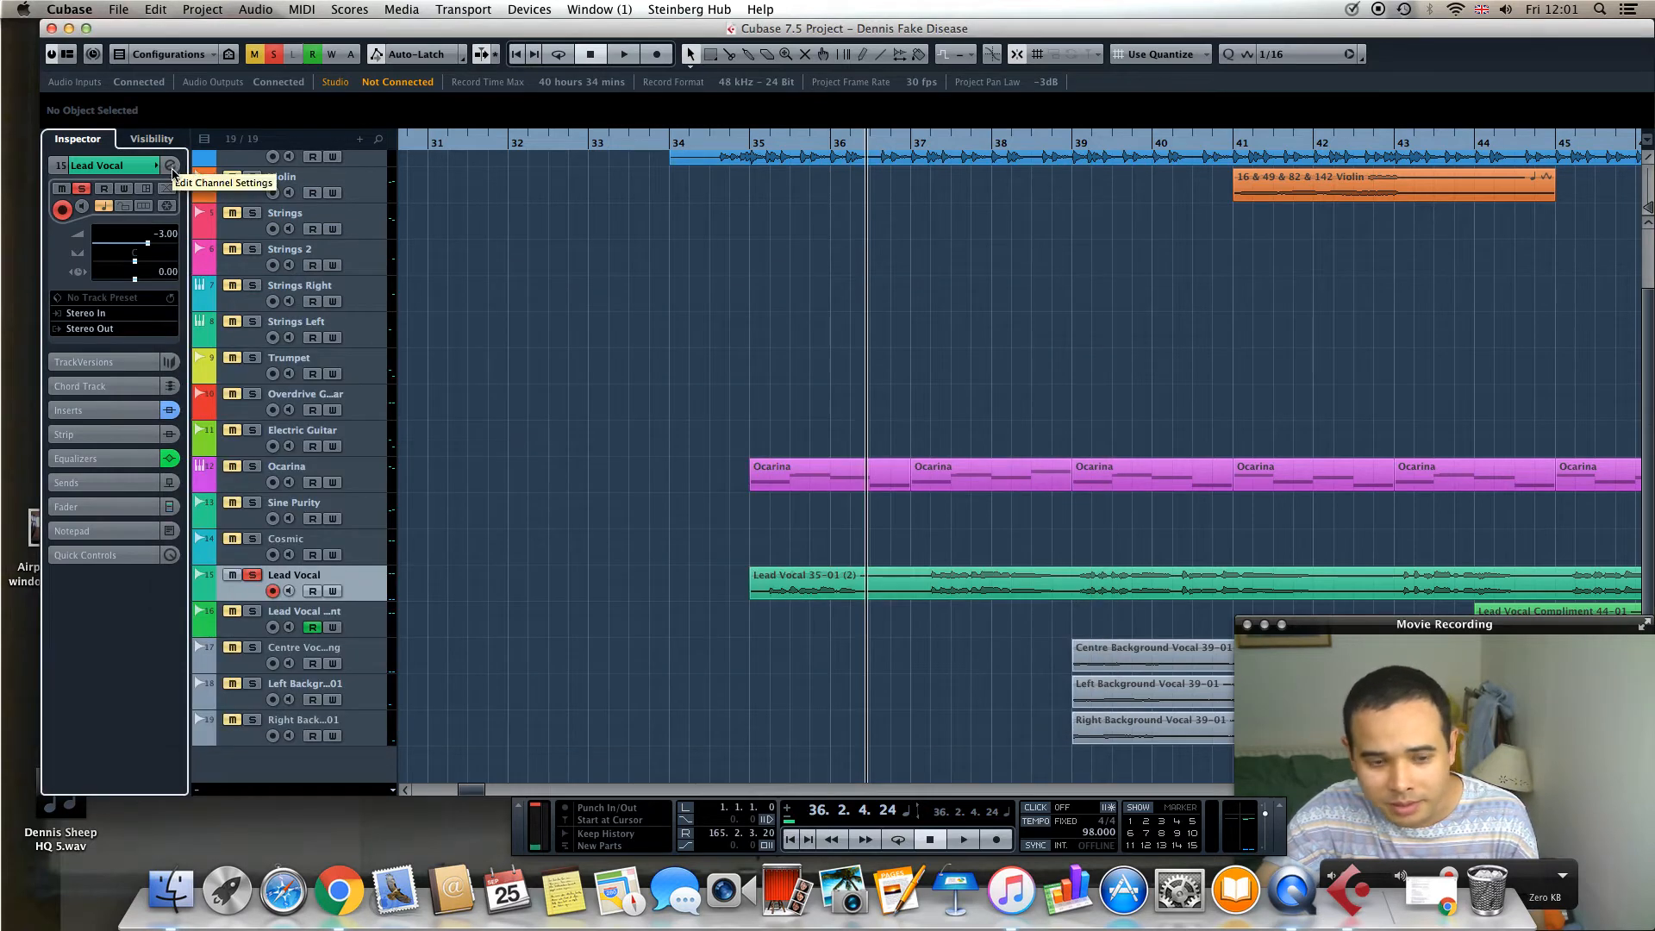
pyautogui.click(916, 144)
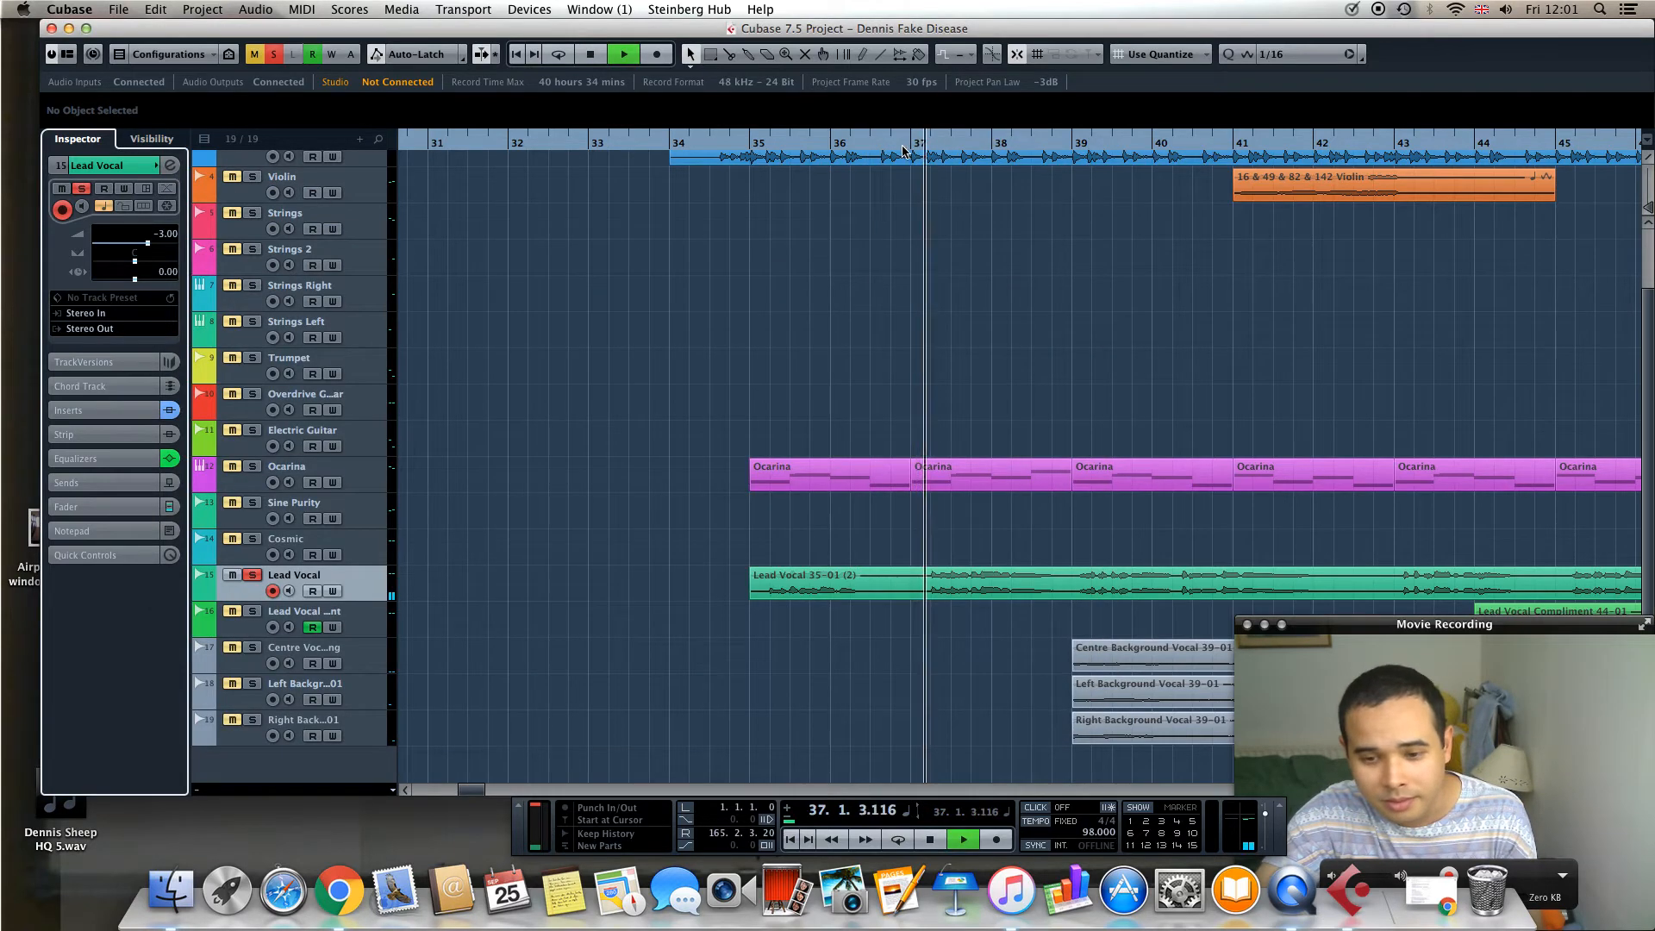
pyautogui.click(172, 166)
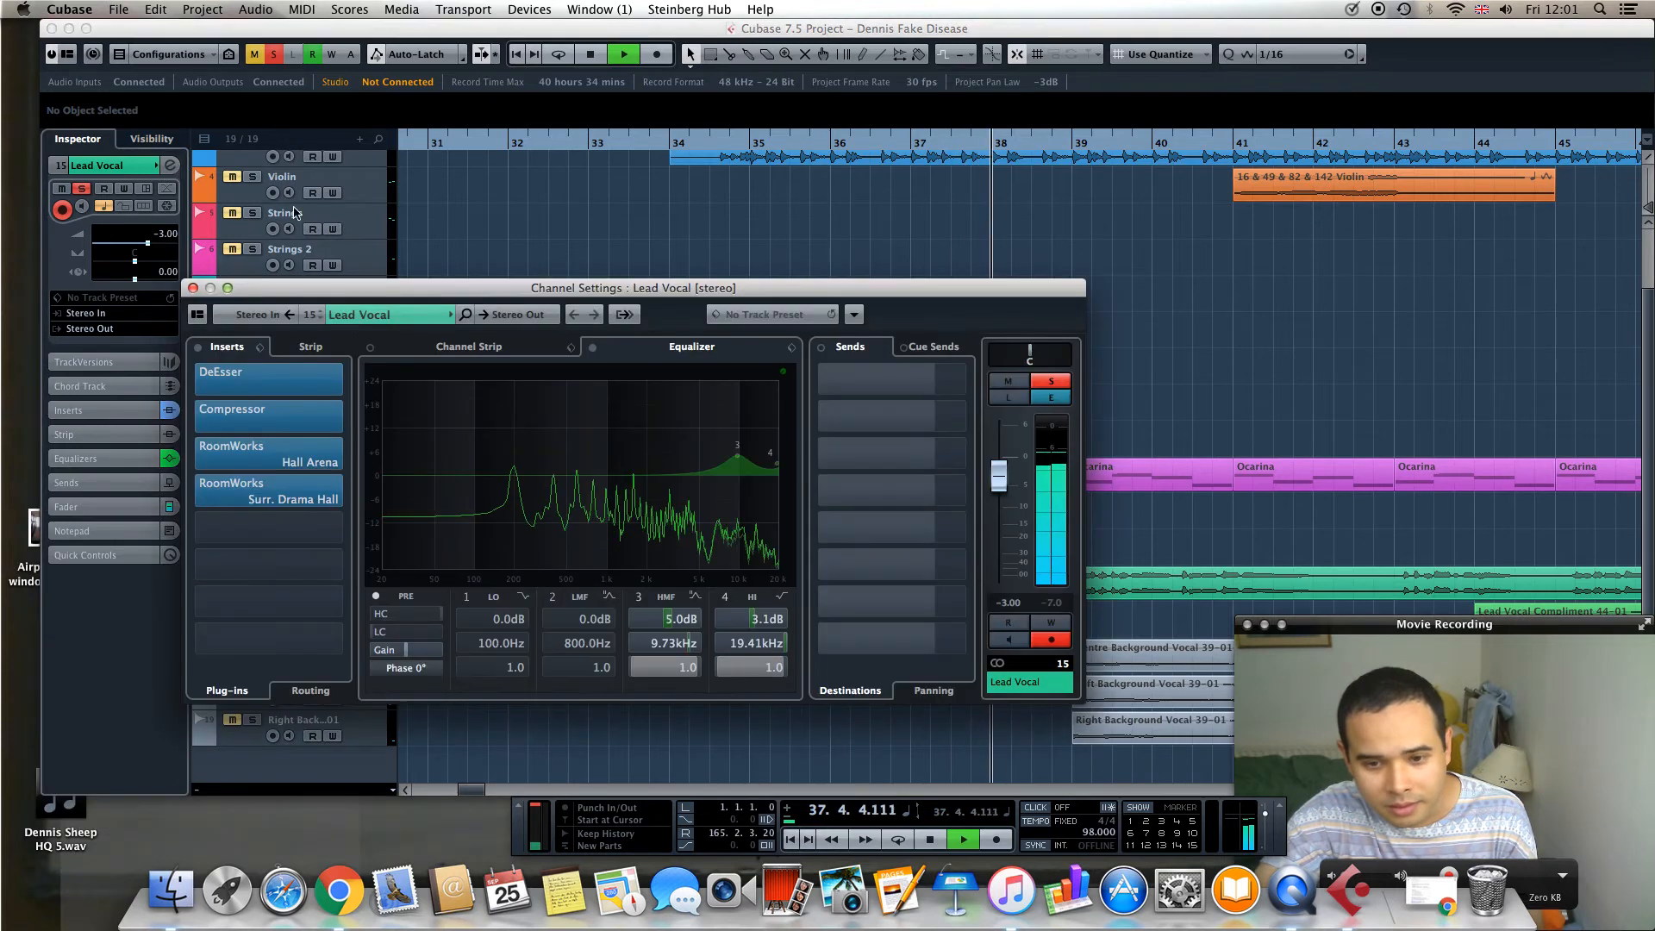
pyautogui.click(593, 348)
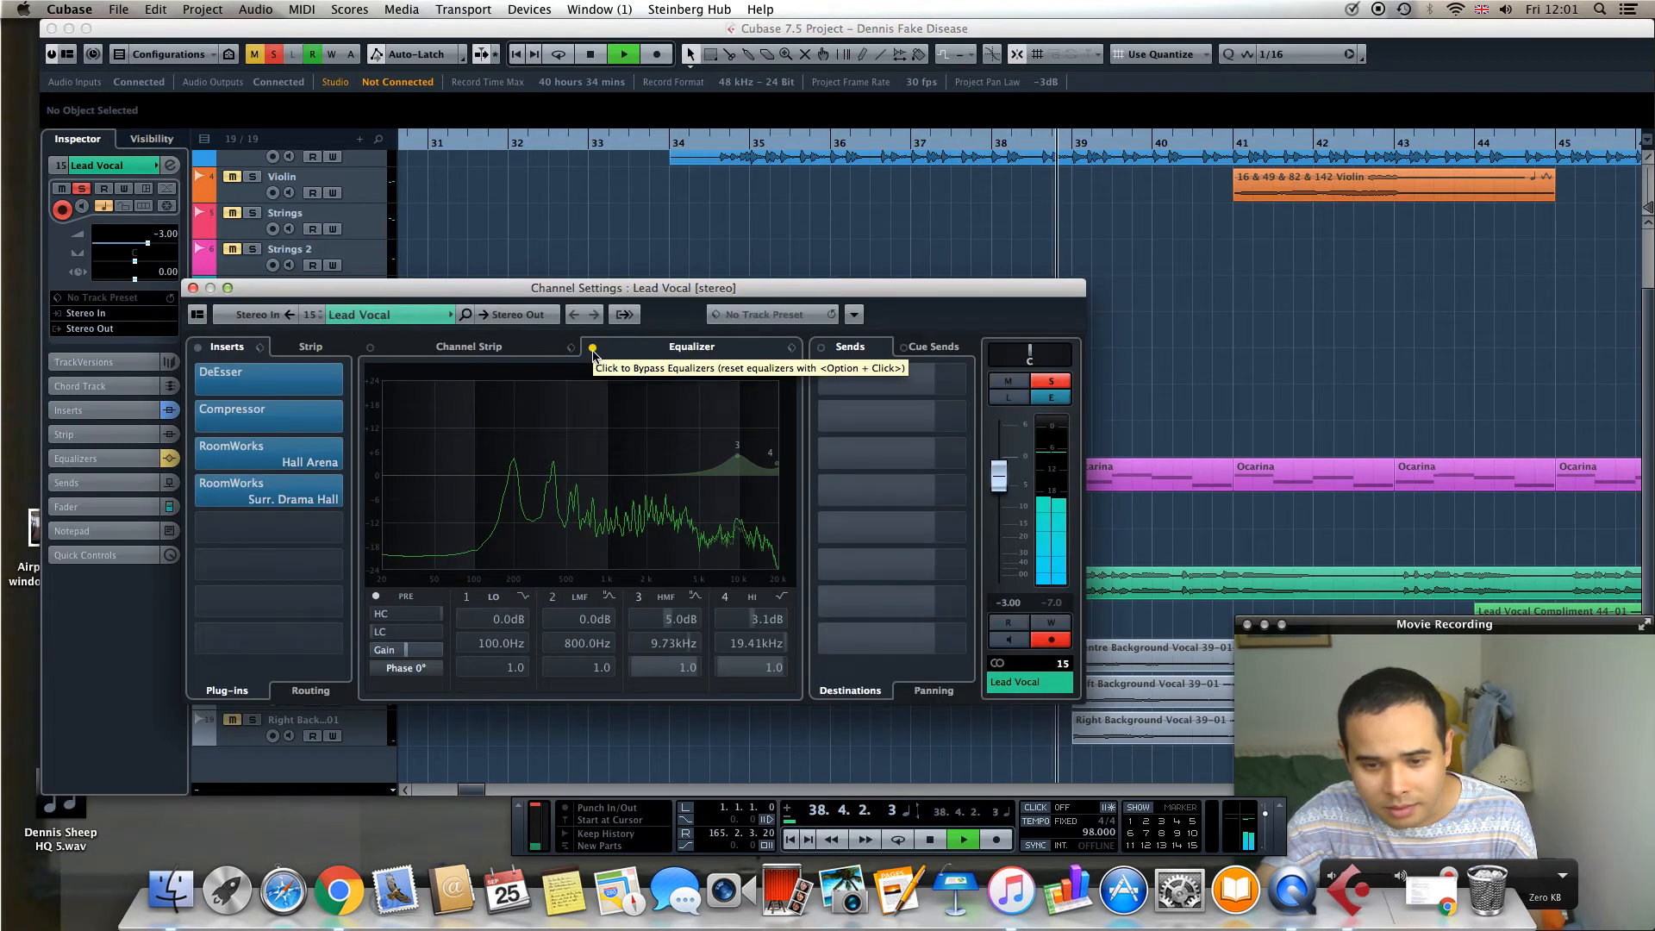
pyautogui.click(593, 348)
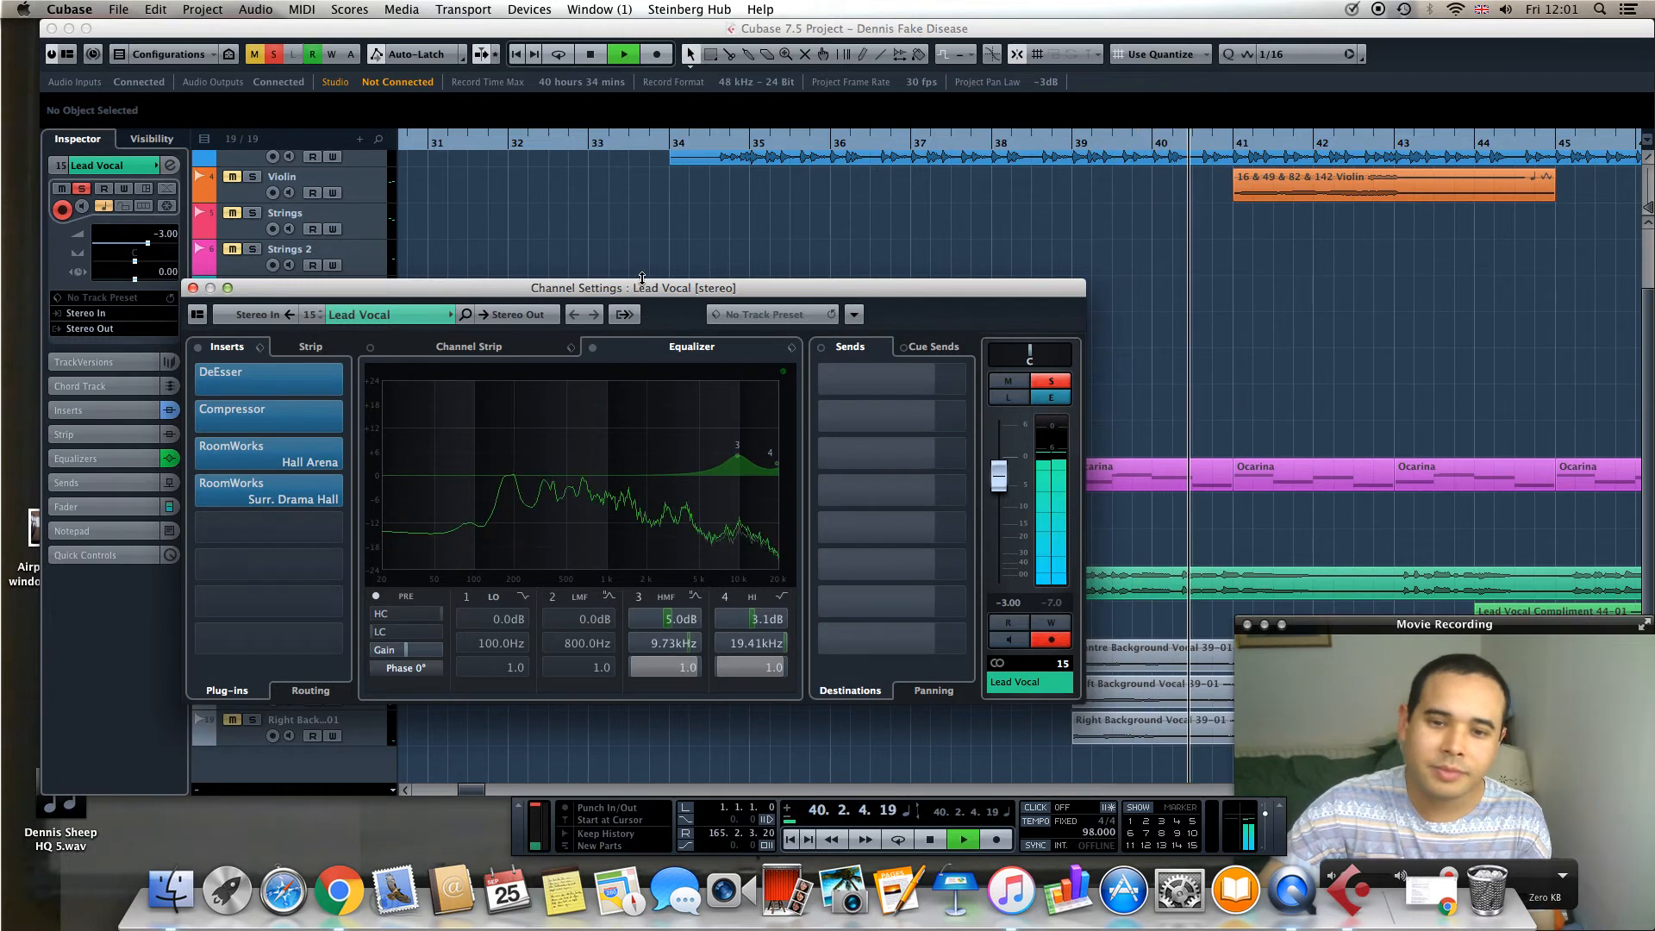
pyautogui.moveTo(485, 293); pyautogui.dragTo(690, 330)
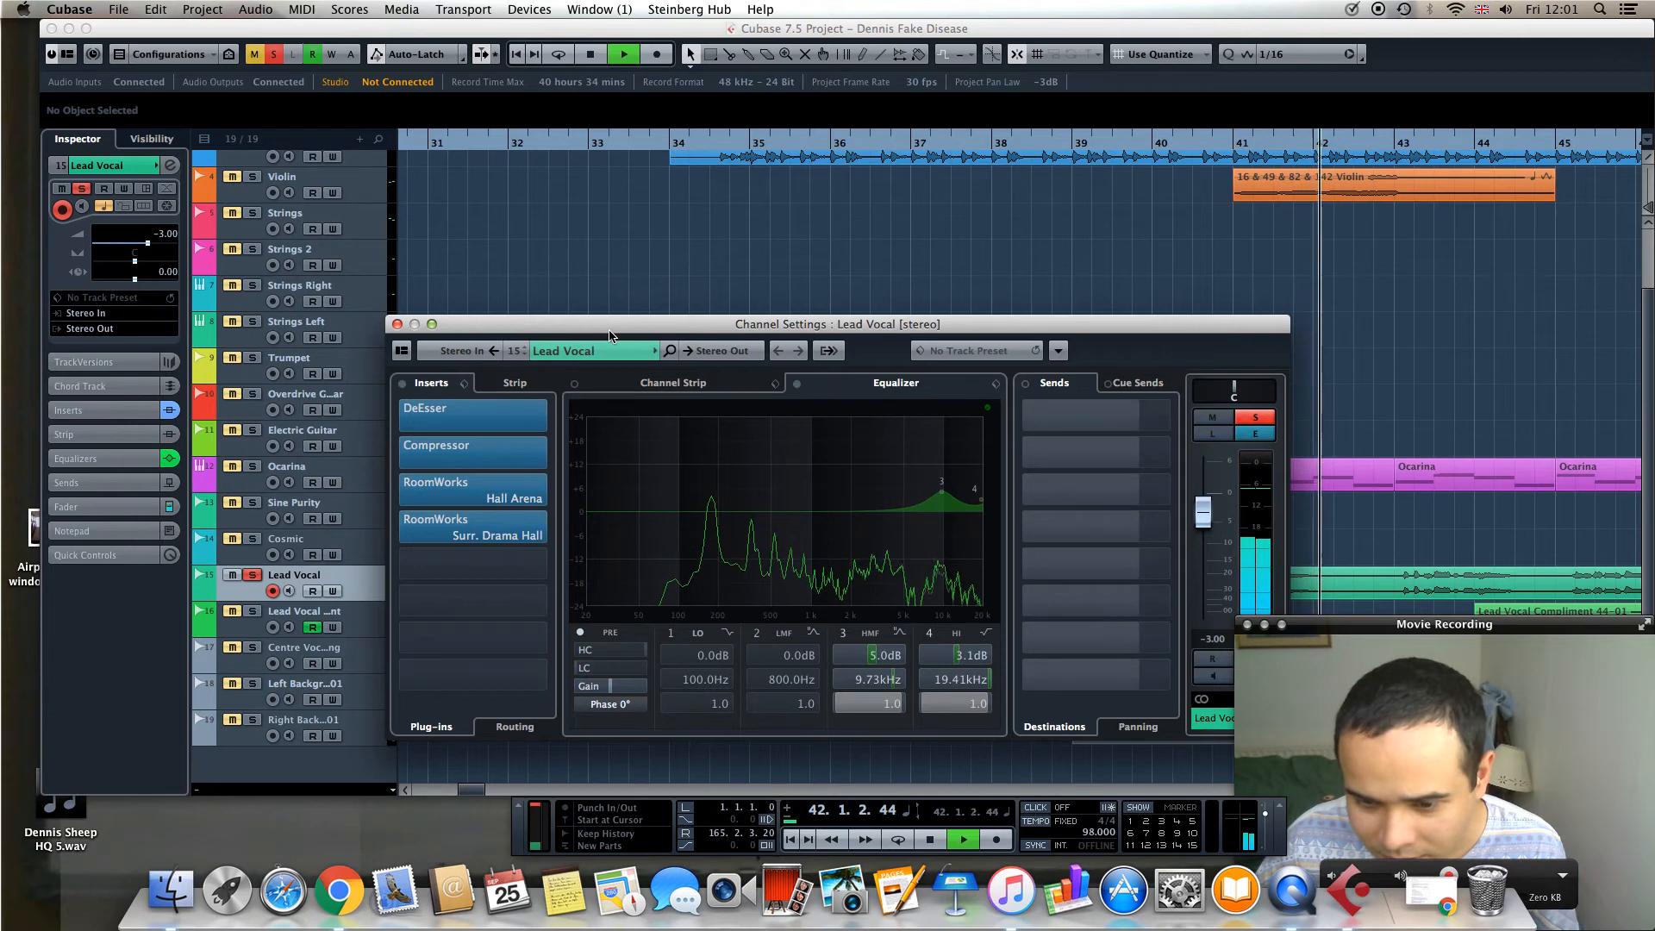
pyautogui.press('space')
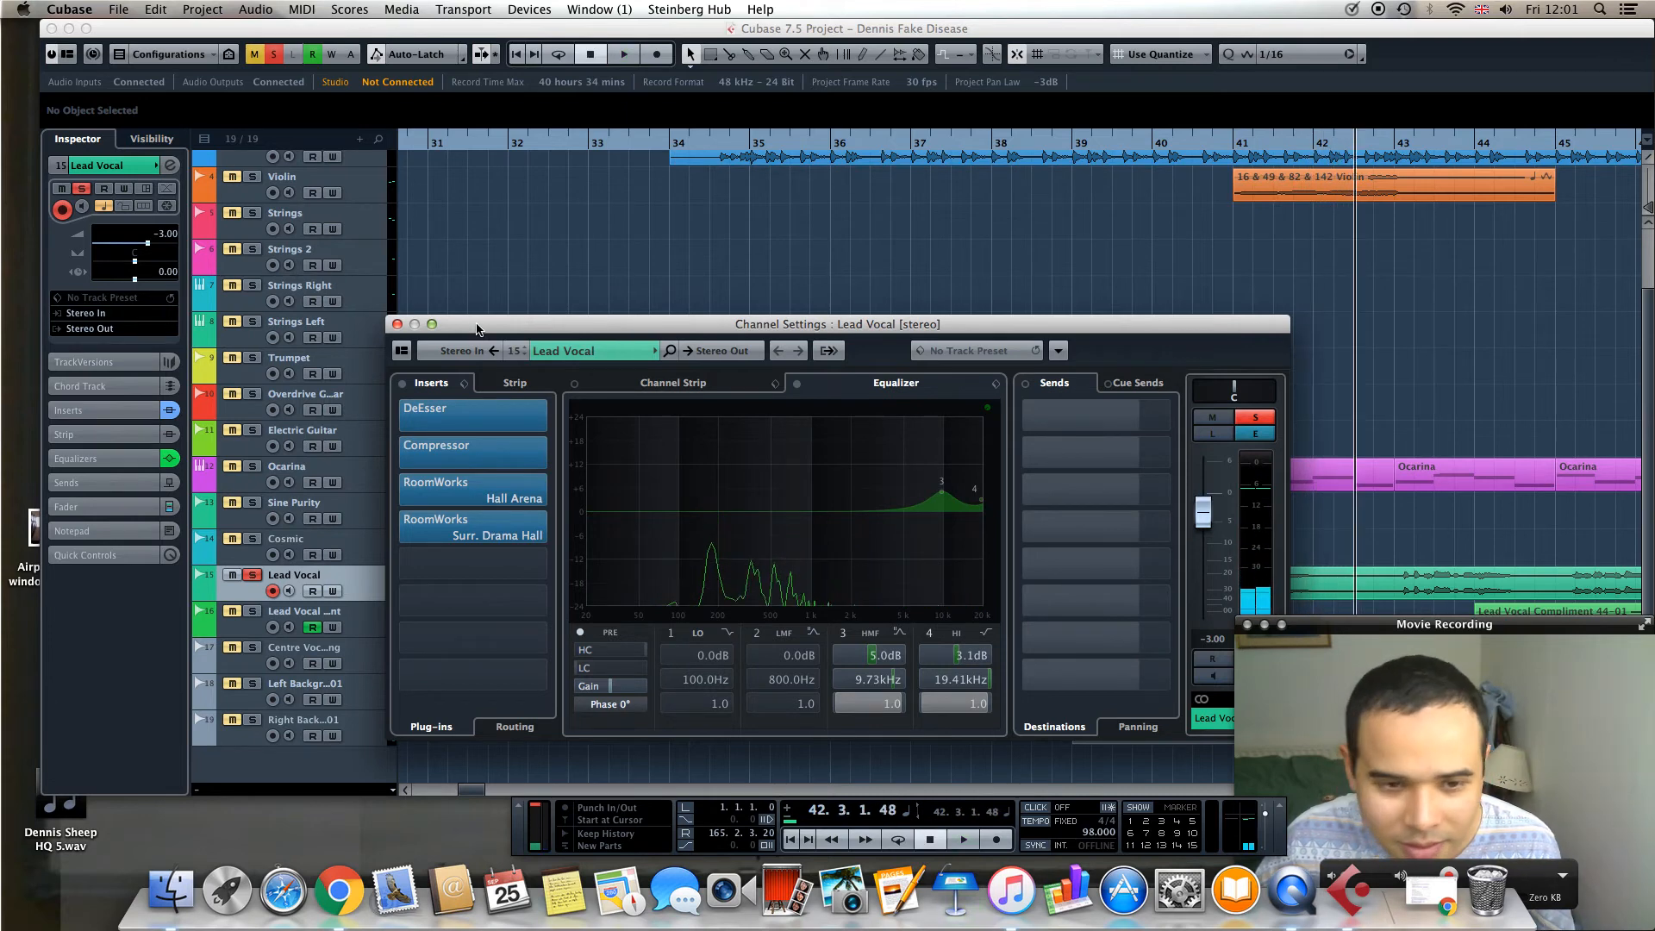
# Open the DeEsser insert of the Lead Vocal and place its window over the channel settings
pyautogui.moveTo(490, 329); pyautogui.dragTo(496, 265)
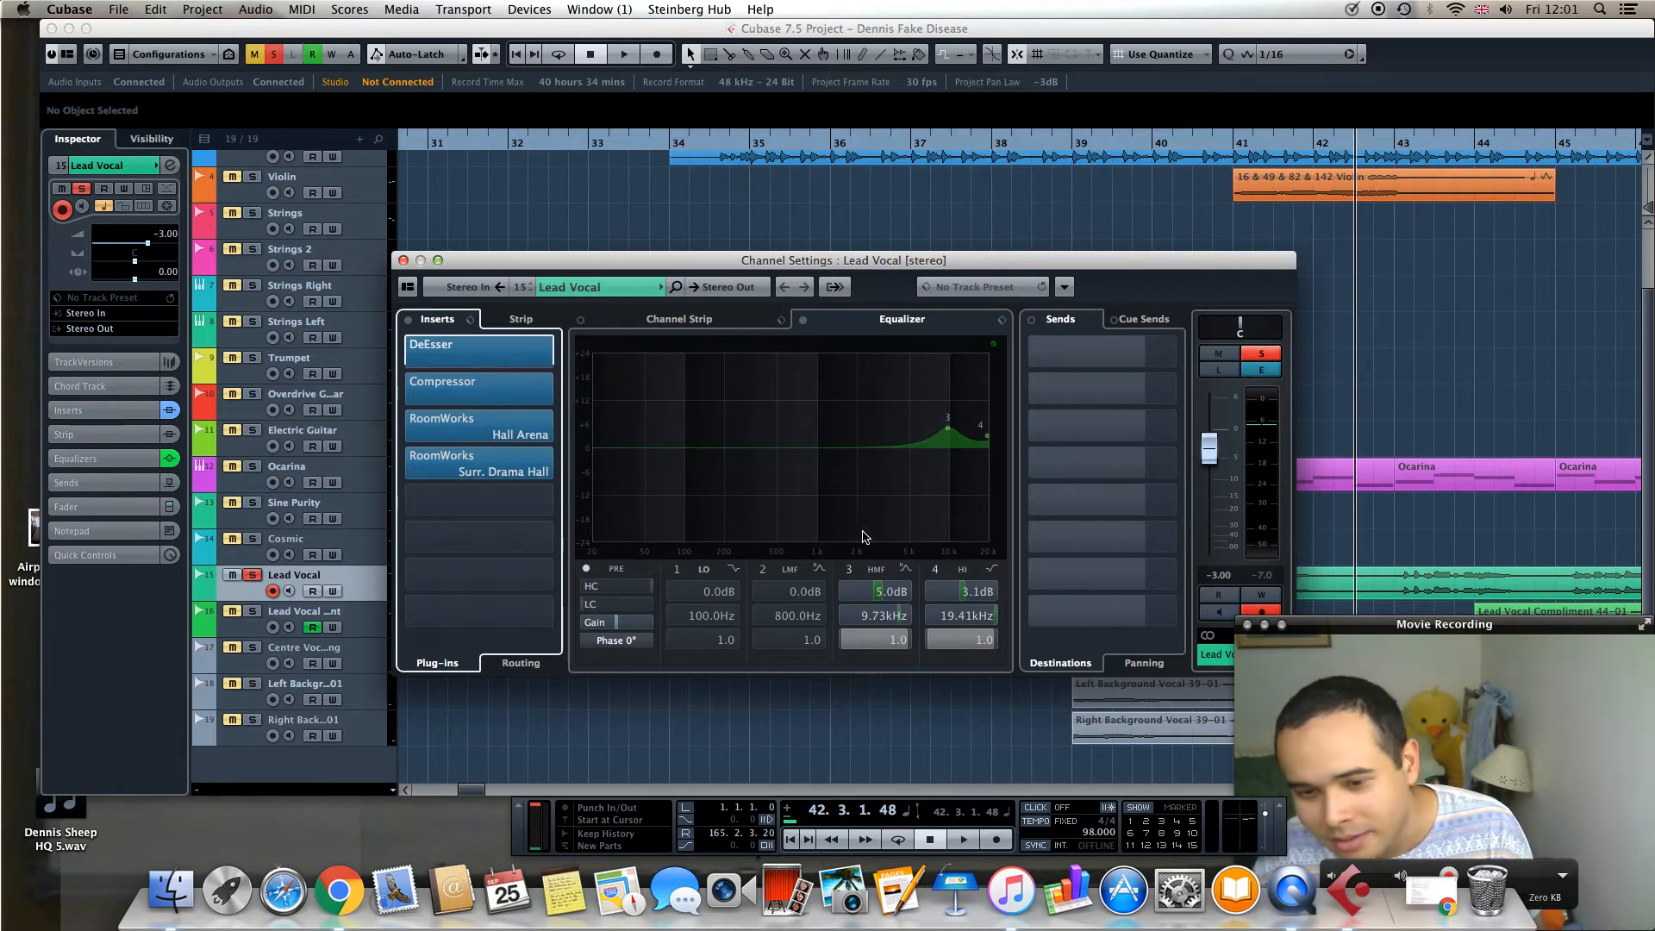
pyautogui.click(496, 357)
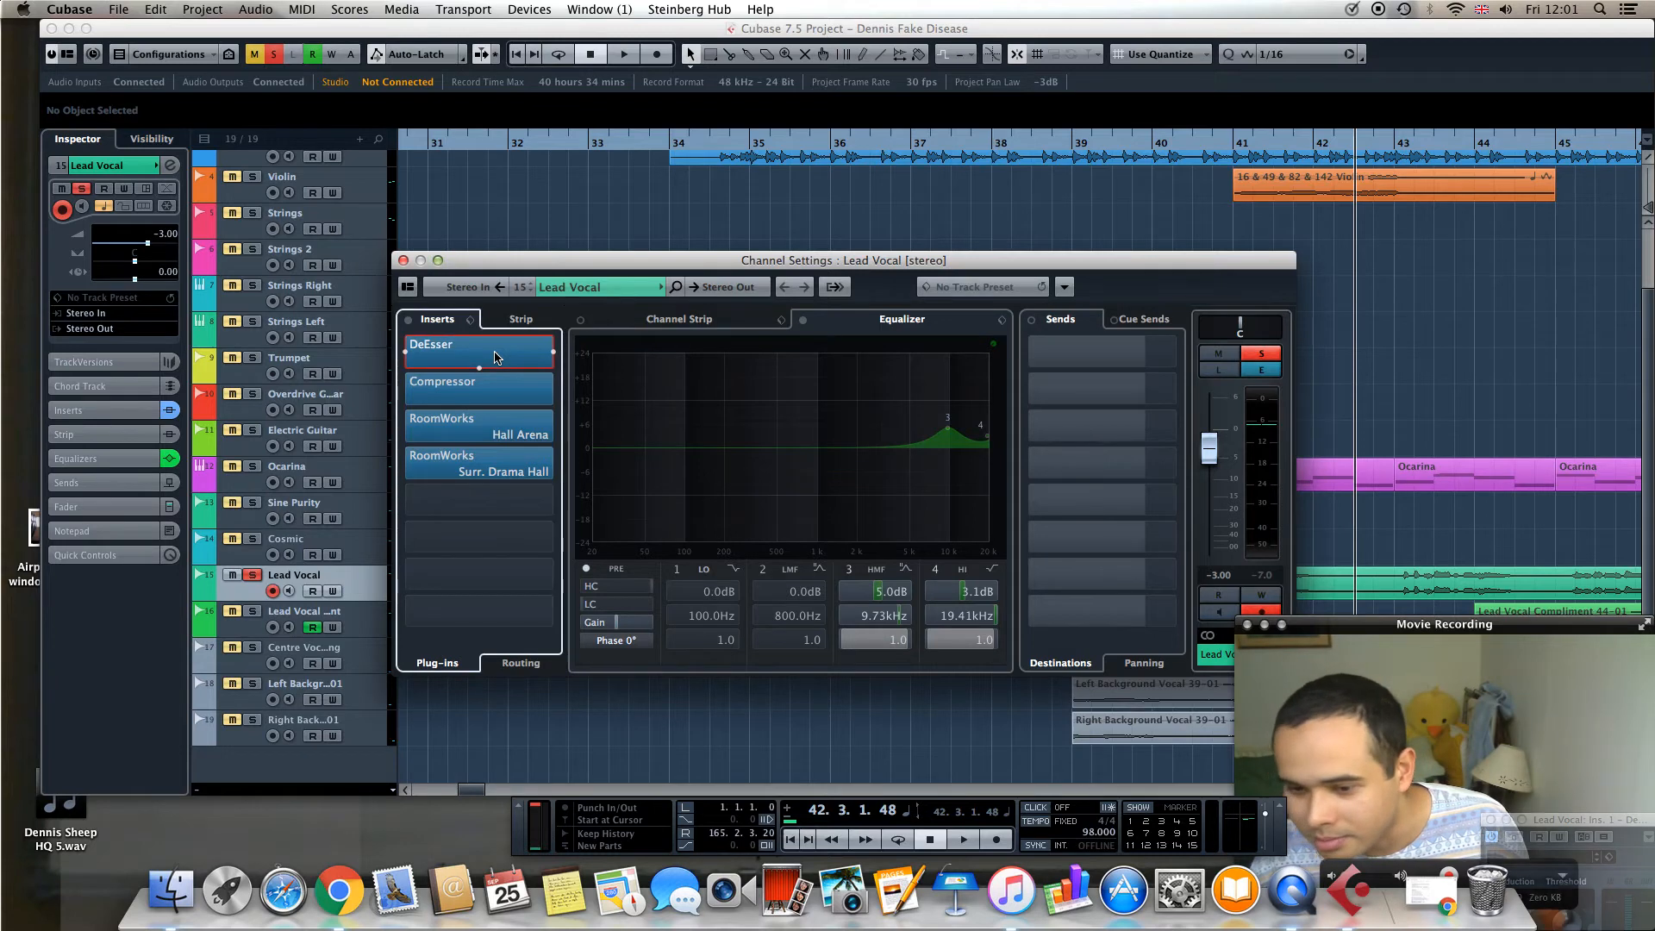
pyautogui.moveTo(697, 260); pyautogui.dragTo(919, 240)
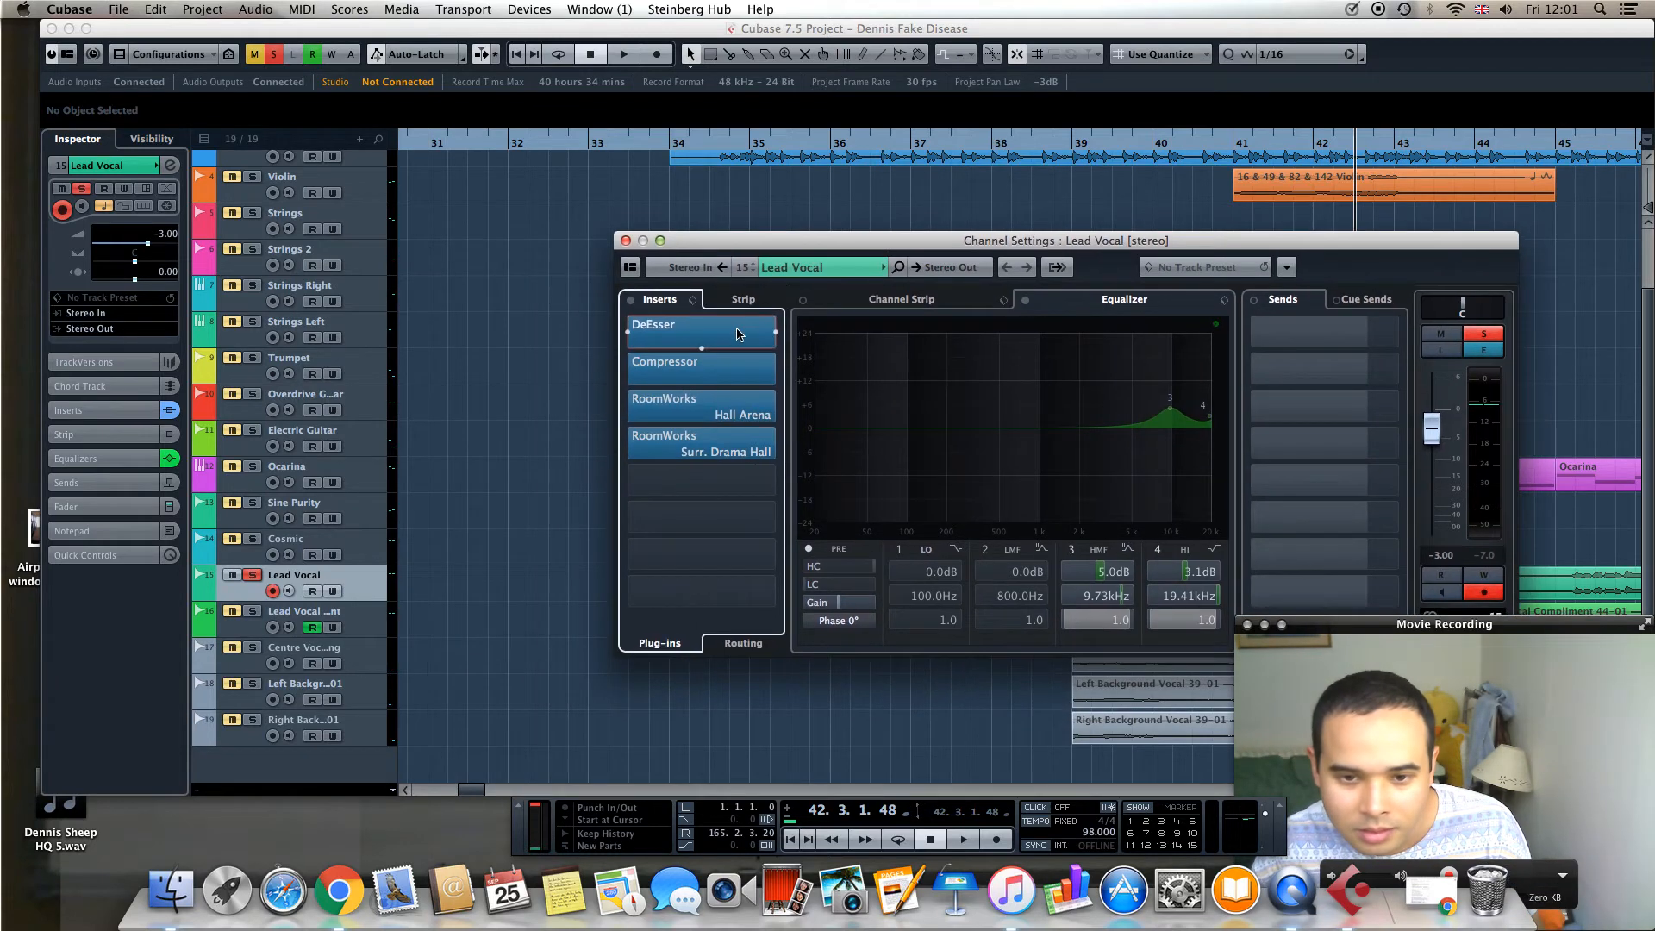
pyautogui.click(738, 334)
pyautogui.moveTo(1612, 826); pyautogui.dragTo(823, 267)
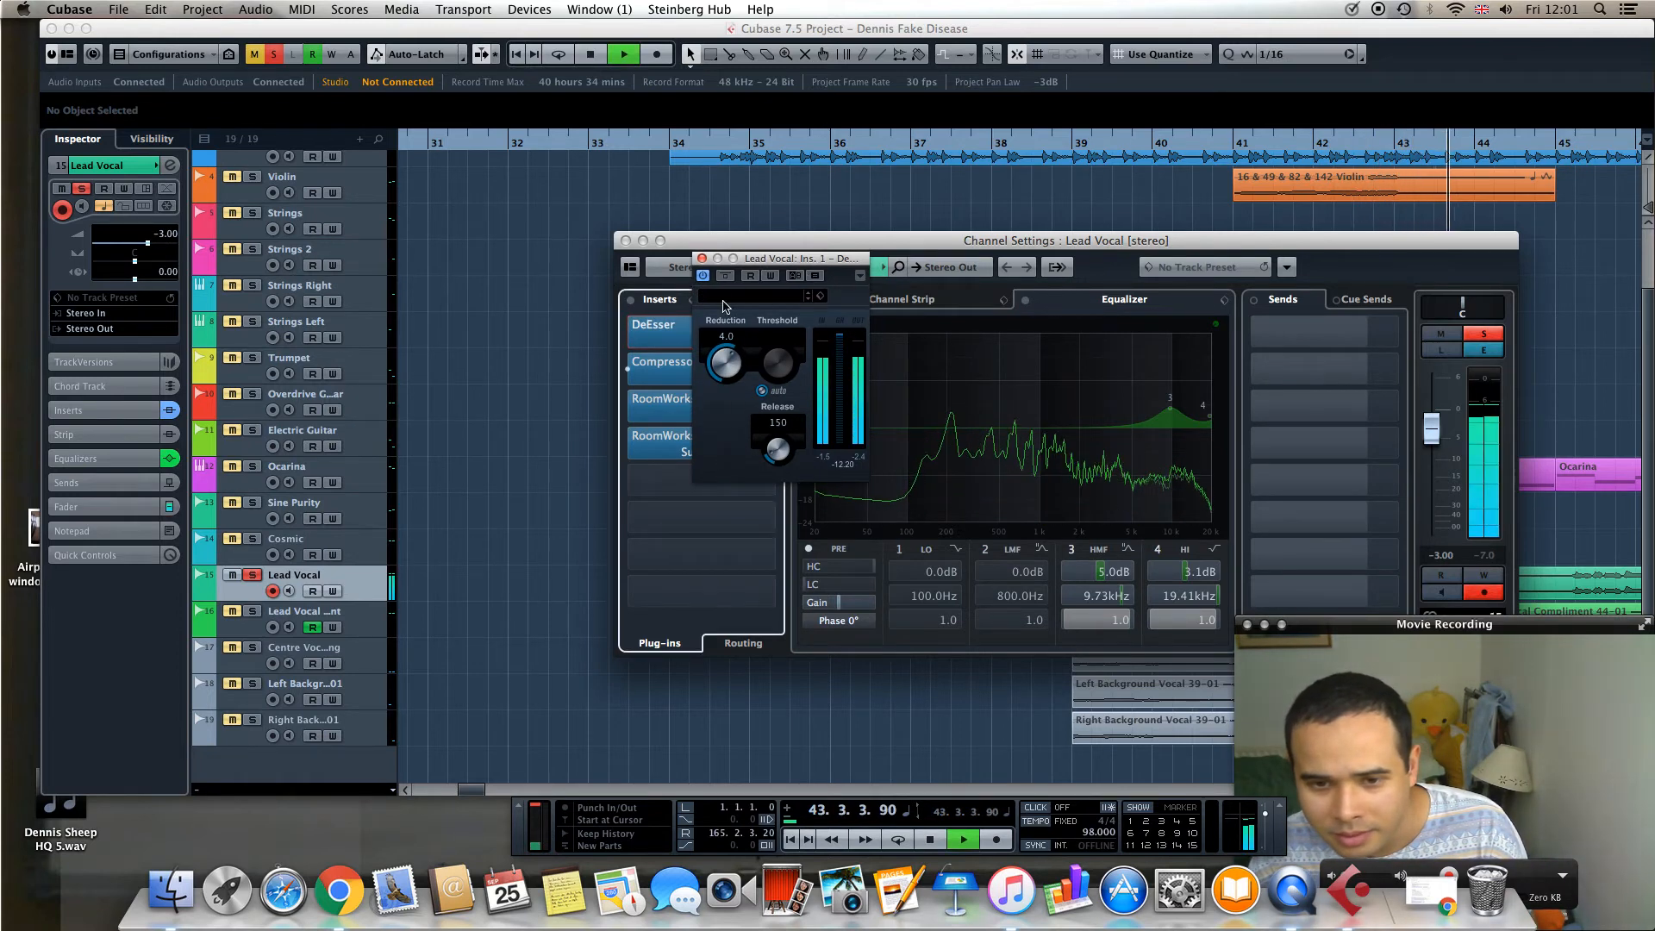
# Switch the DeEsser off and back on during Lead Vocal playback, then move its window clear of the first inserts
pyautogui.click(704, 276)
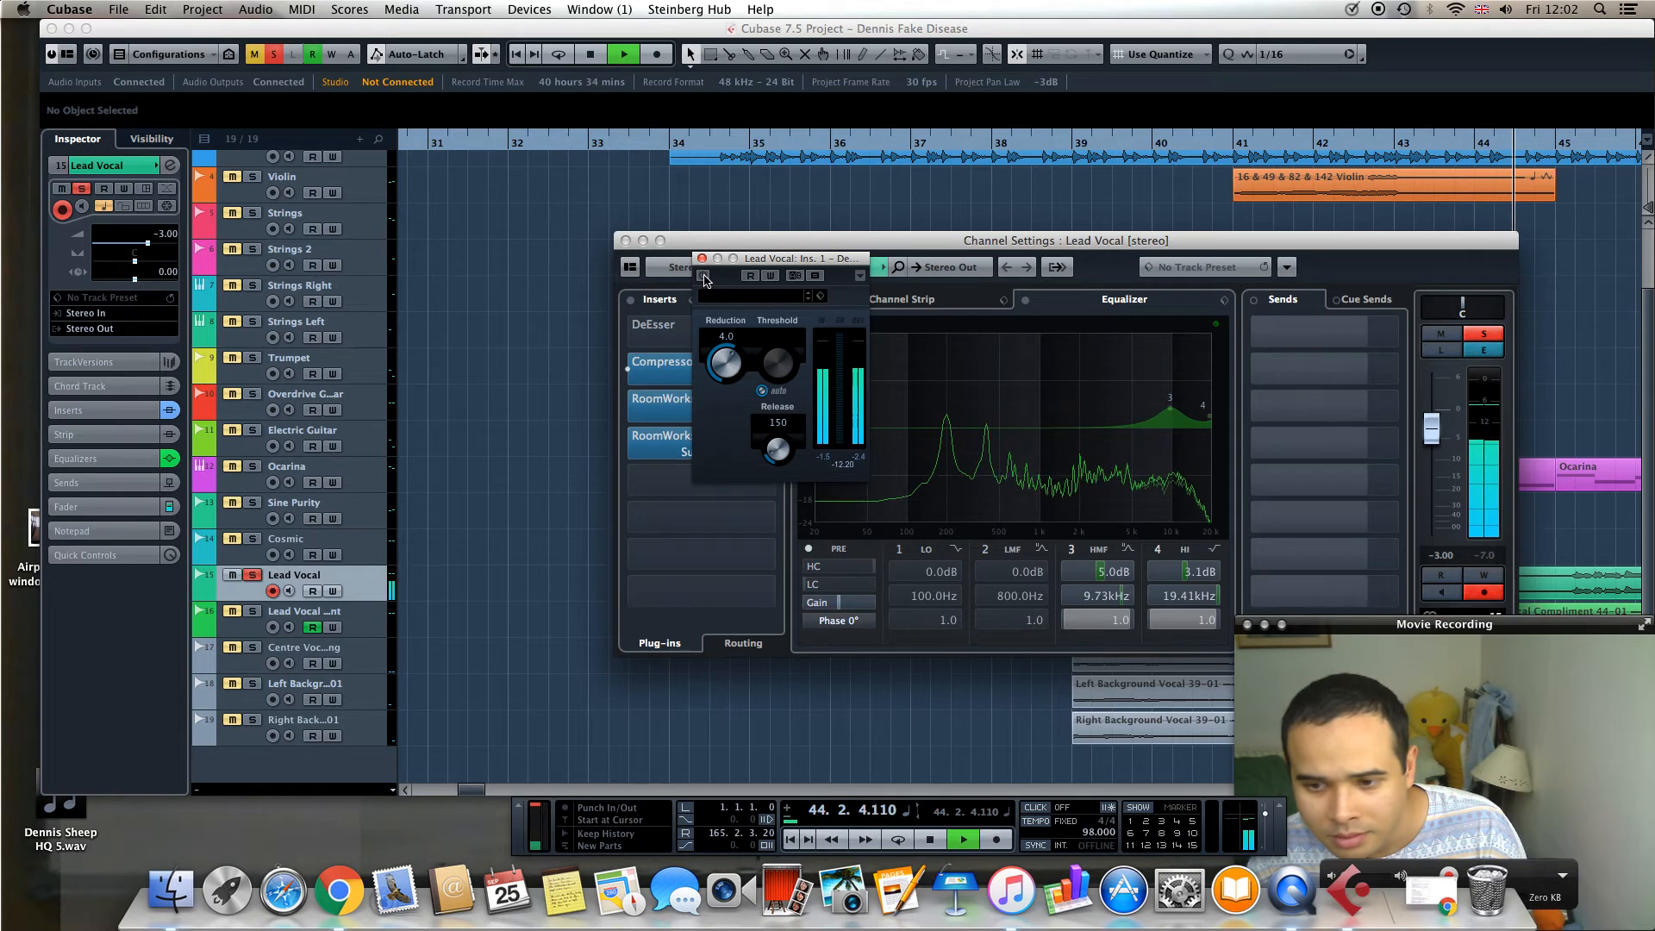
pyautogui.click(704, 276)
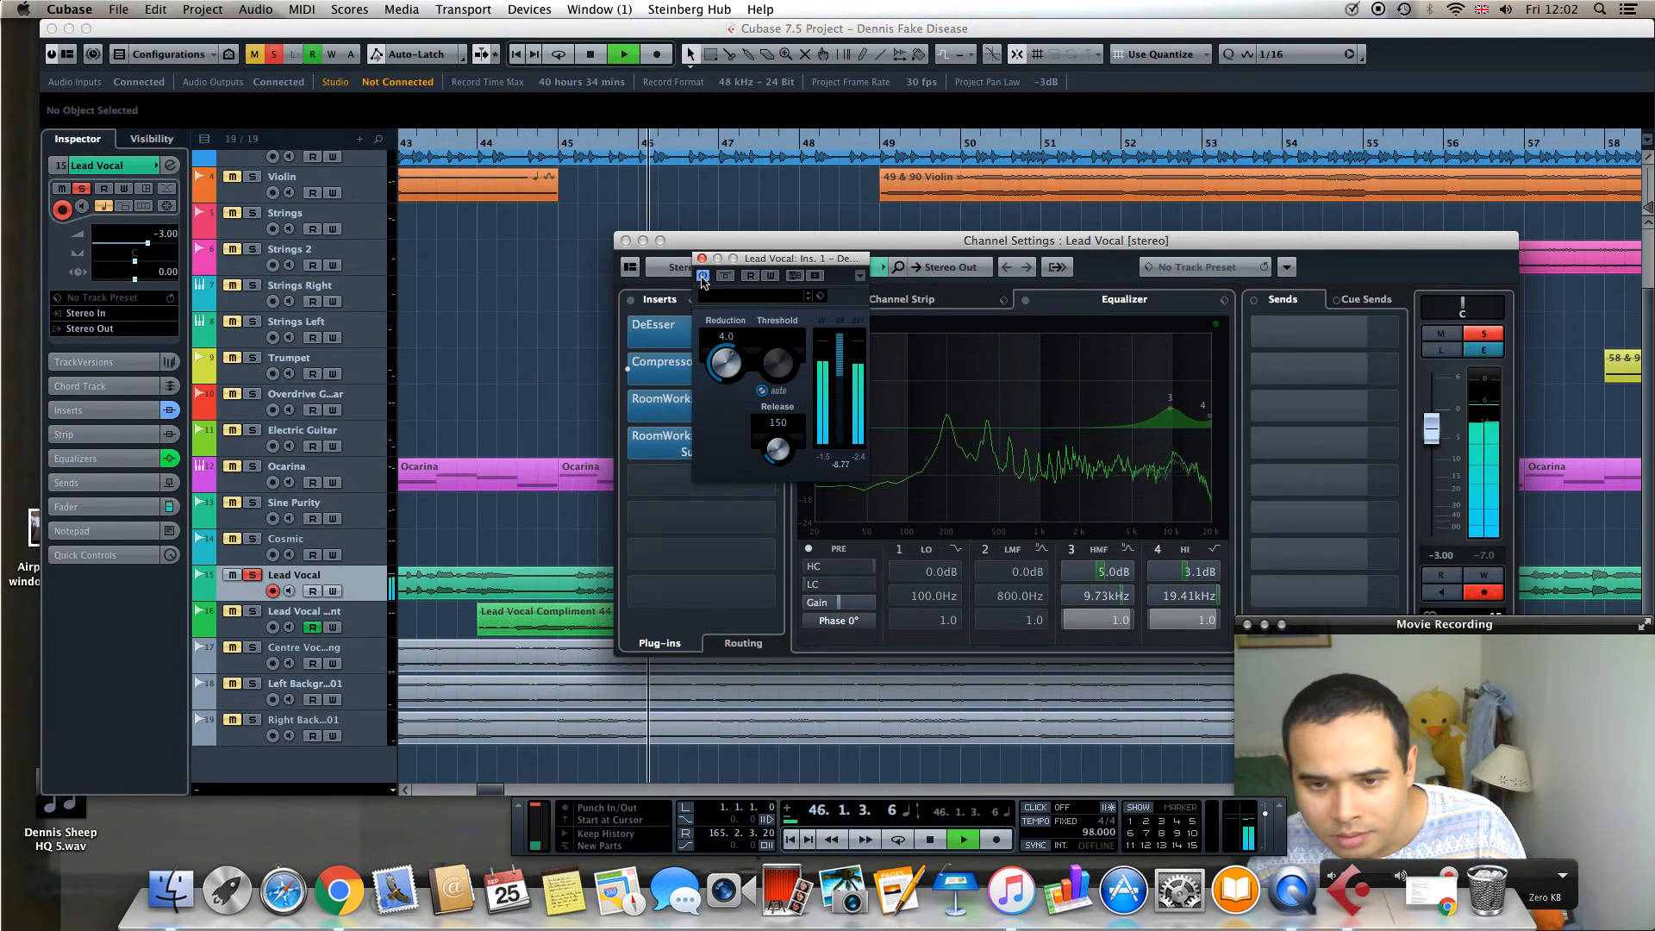
pyautogui.moveTo(762, 257); pyautogui.dragTo(675, 441)
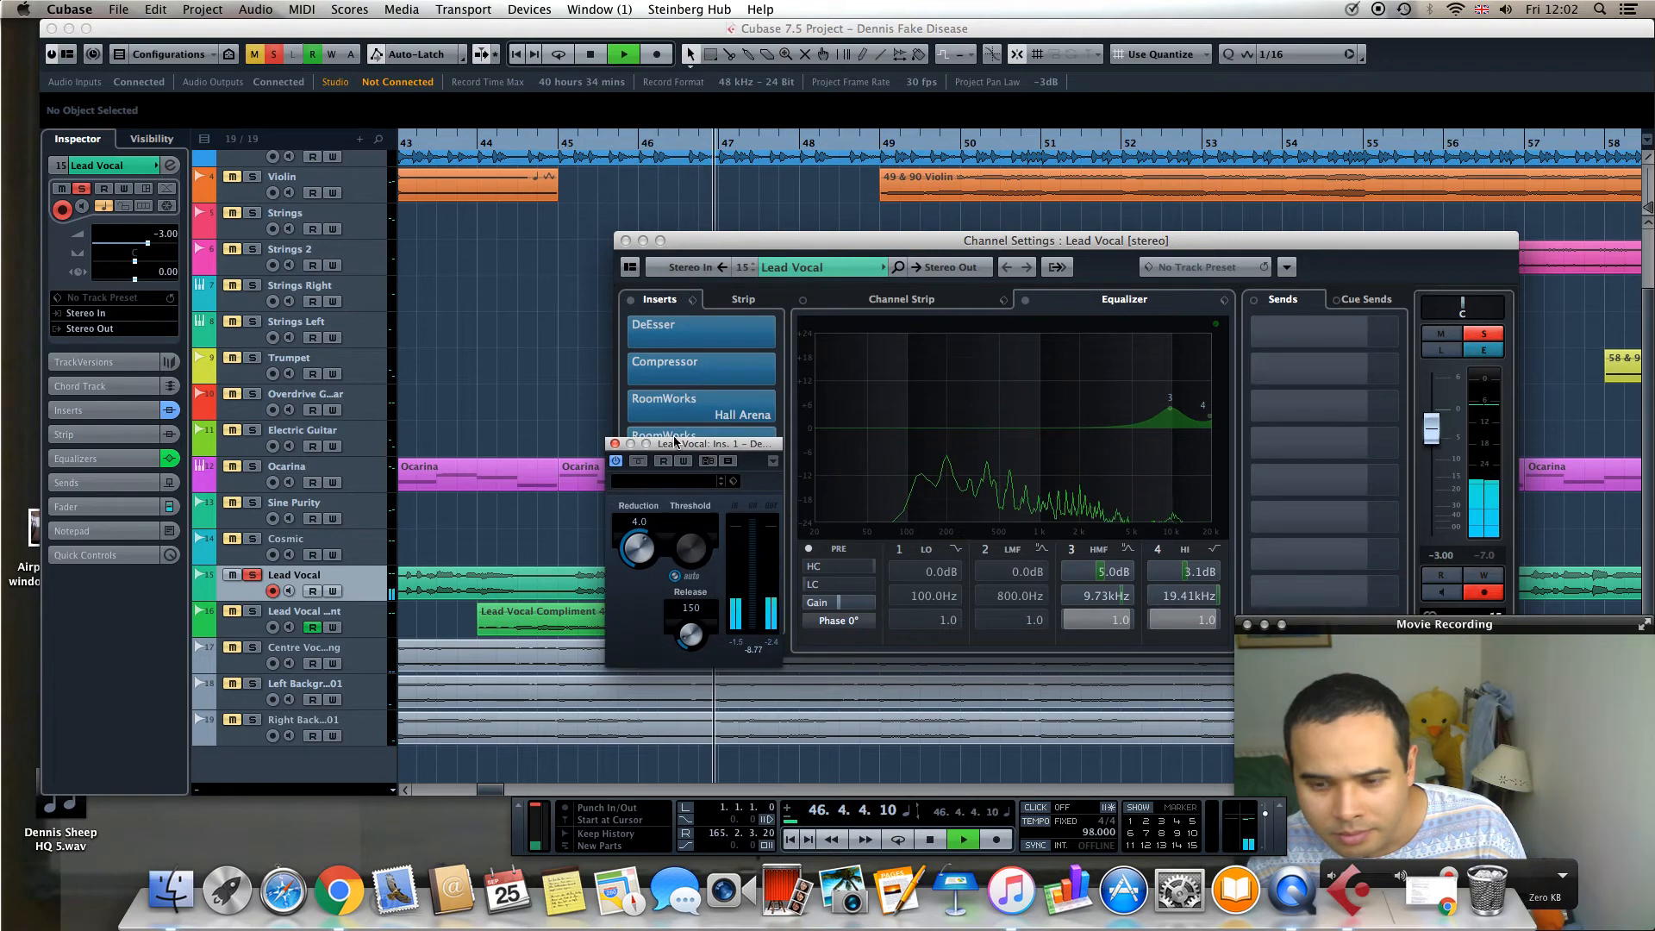
# Close the Lead Vocal's DeEsser window and stop playback in bar 48
pyautogui.click(614, 445)
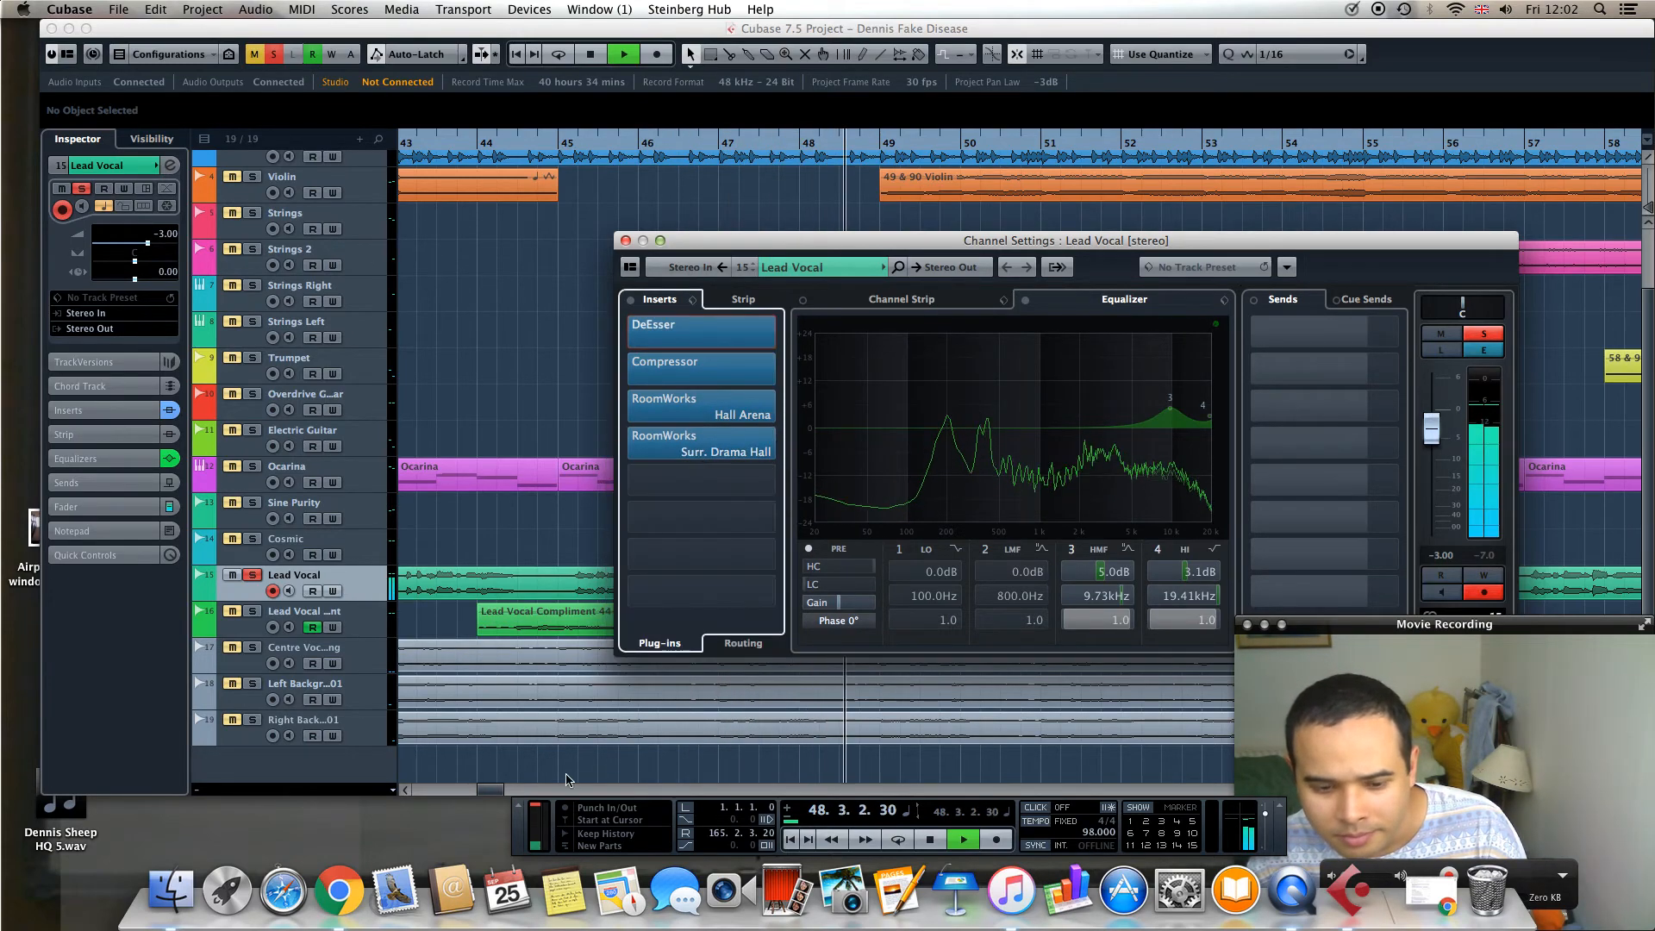
pyautogui.press('space')
pyautogui.moveTo(490, 790); pyautogui.dragTo(487, 795)
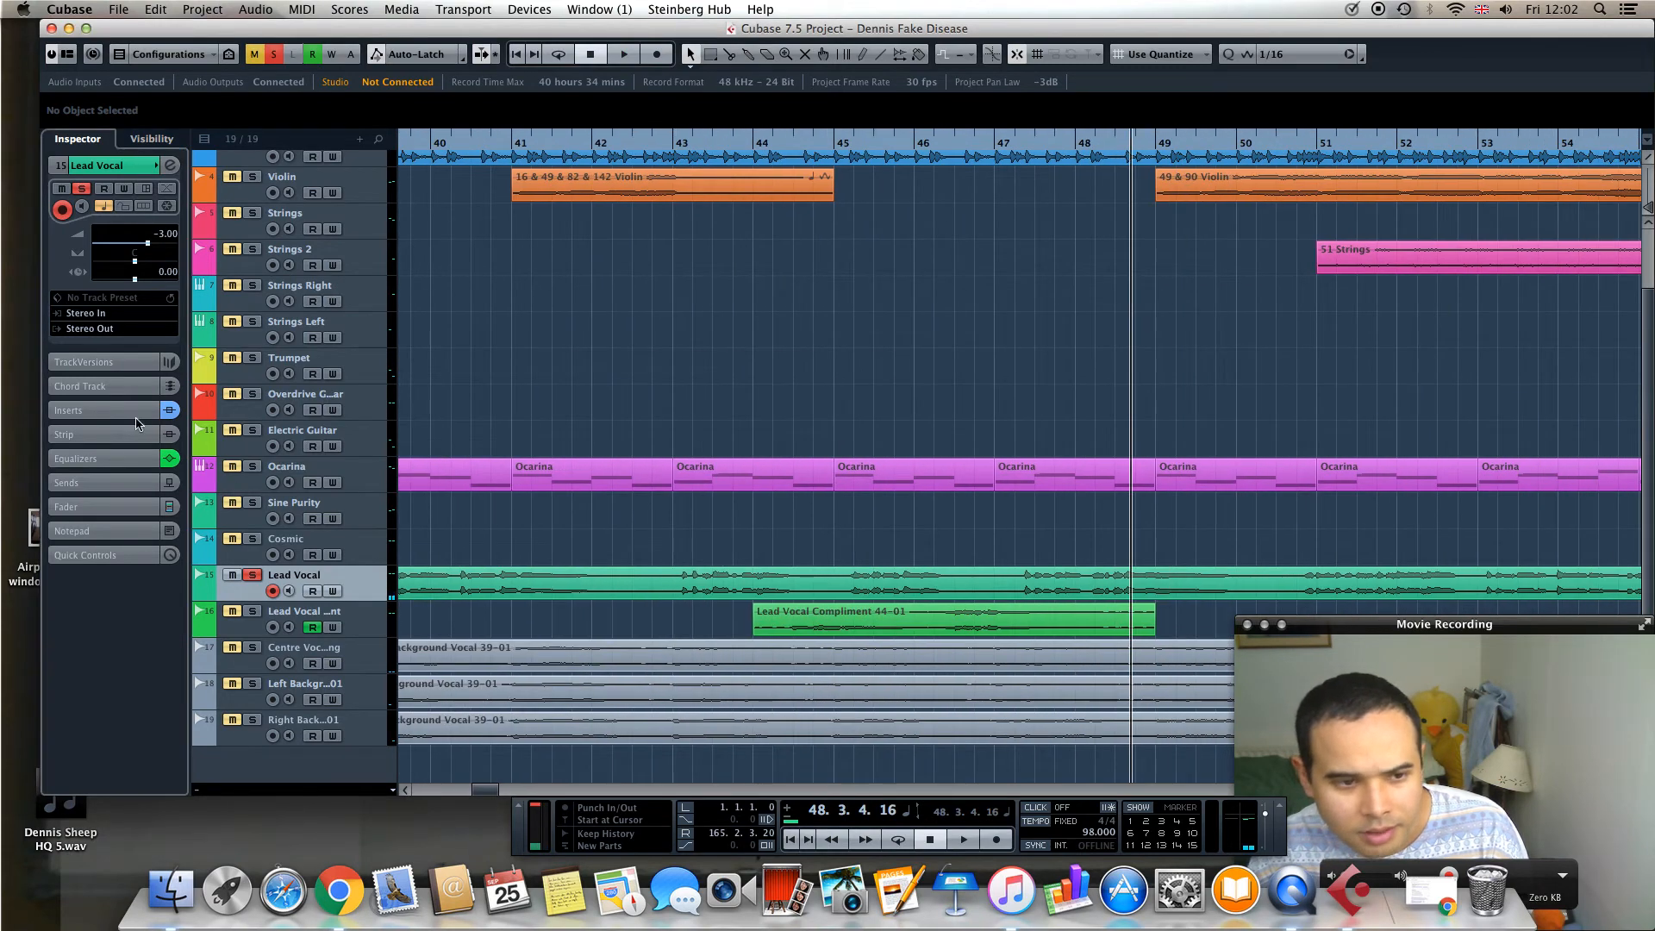
# Inspect the Lead Vocal's RoomWorks inserts, Hall Arena and Surr. Drama Hall, and replay the vocal briefly until bar 49
pyautogui.click(103, 407)
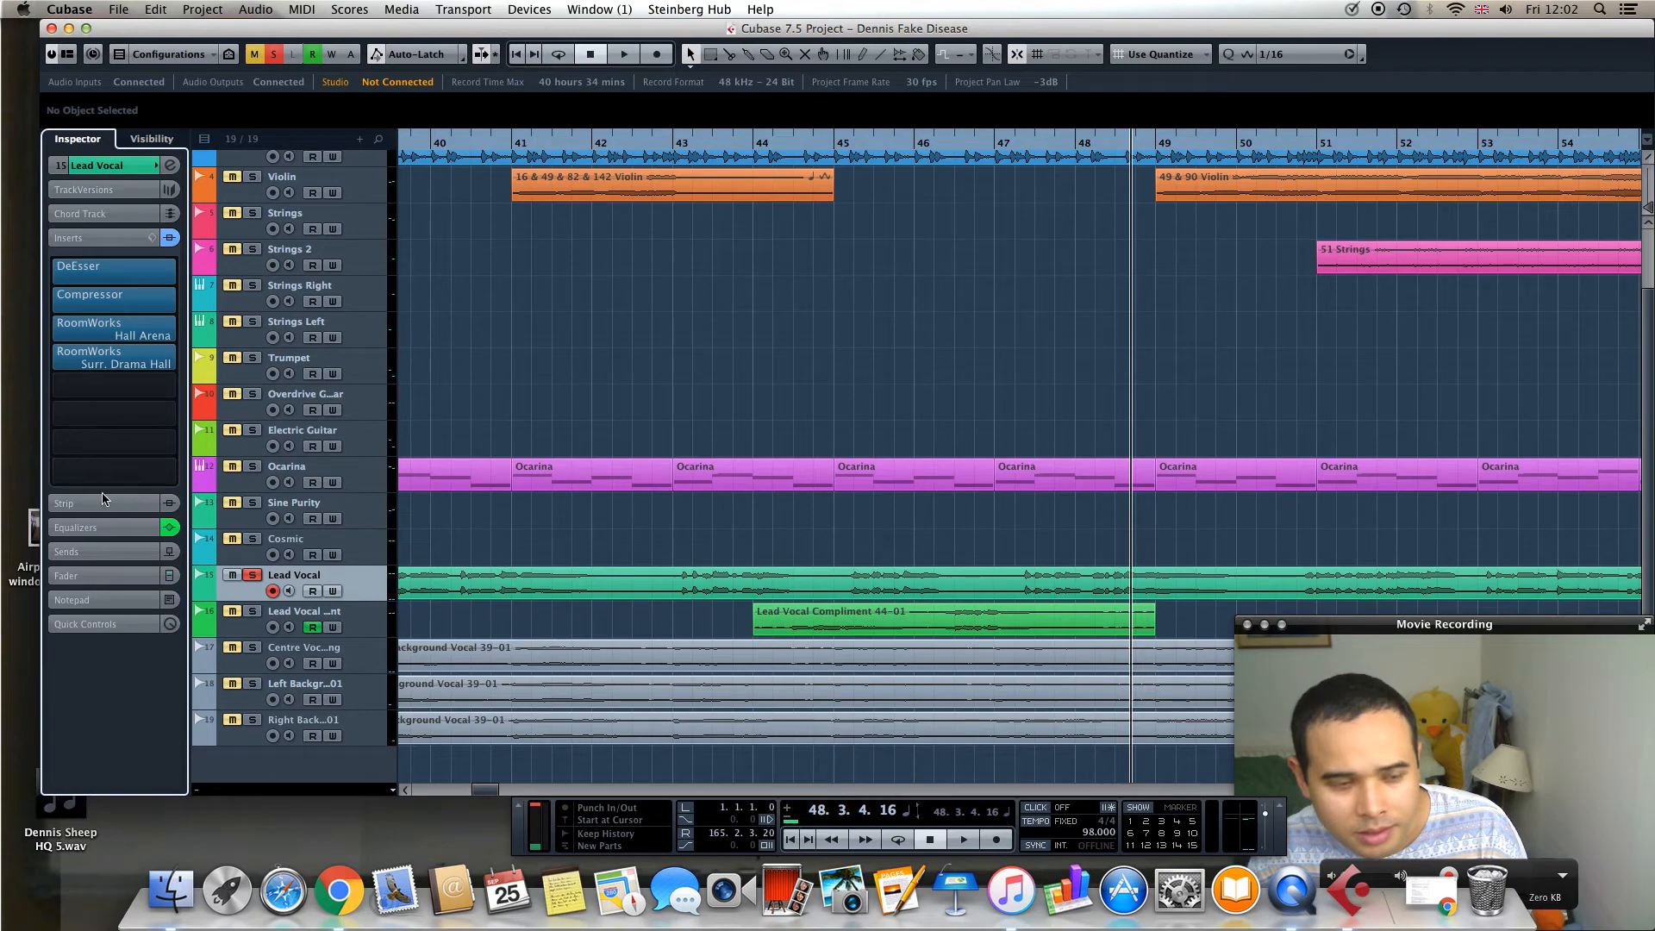
pyautogui.click(131, 331)
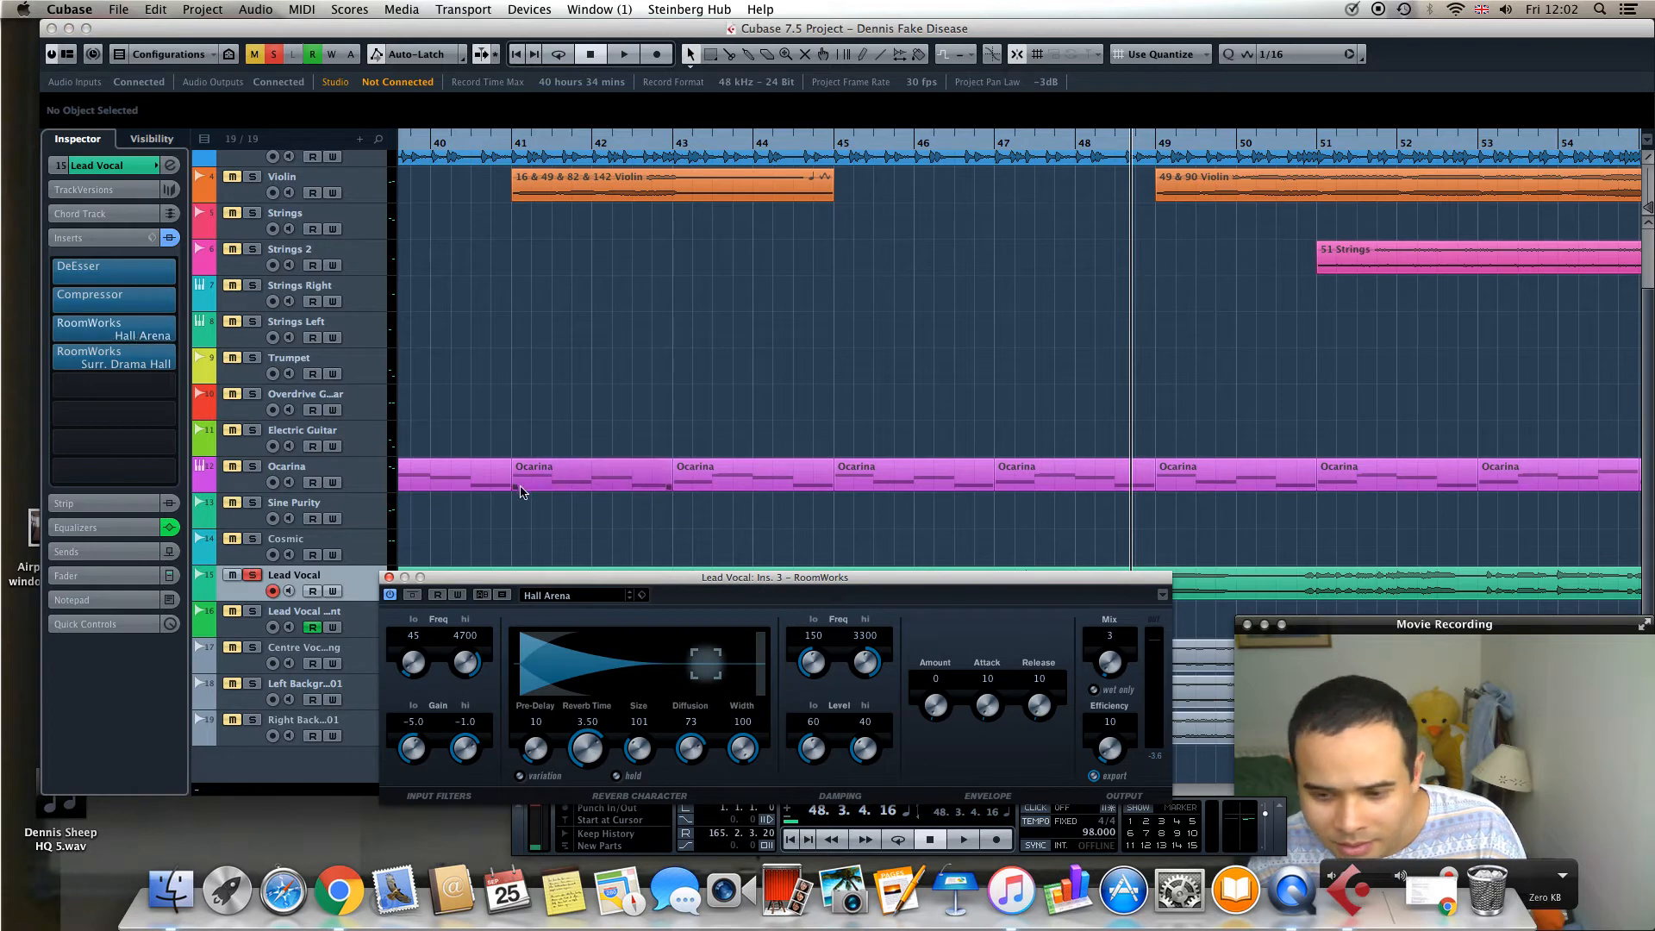
pyautogui.click(389, 577)
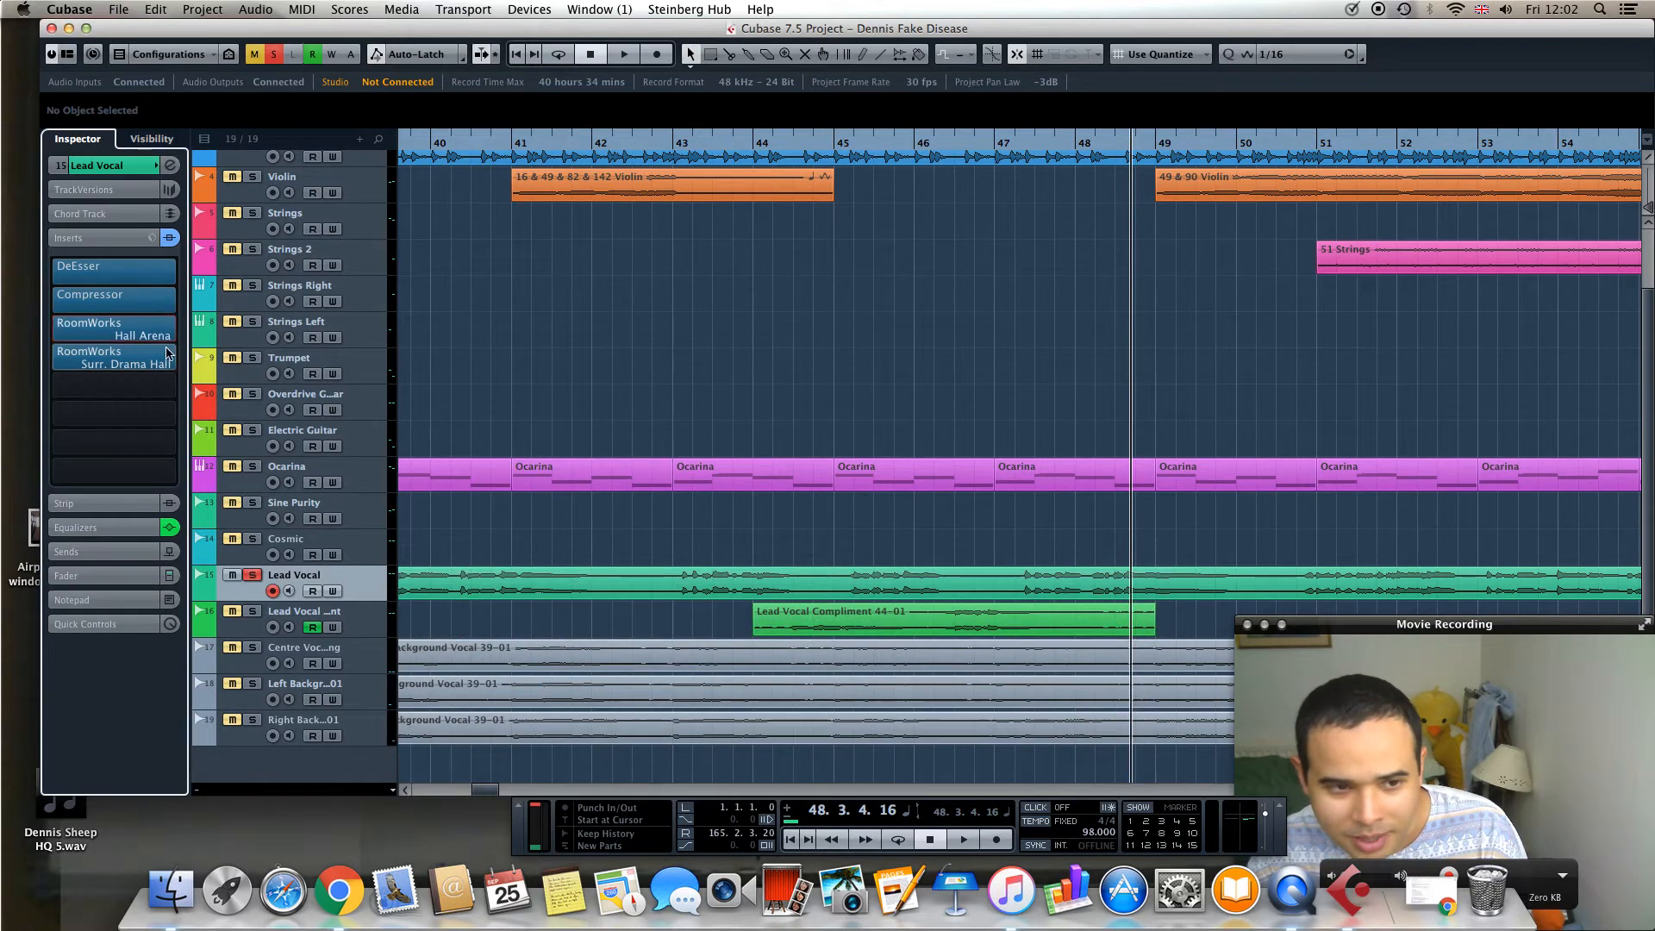
pyautogui.click(134, 365)
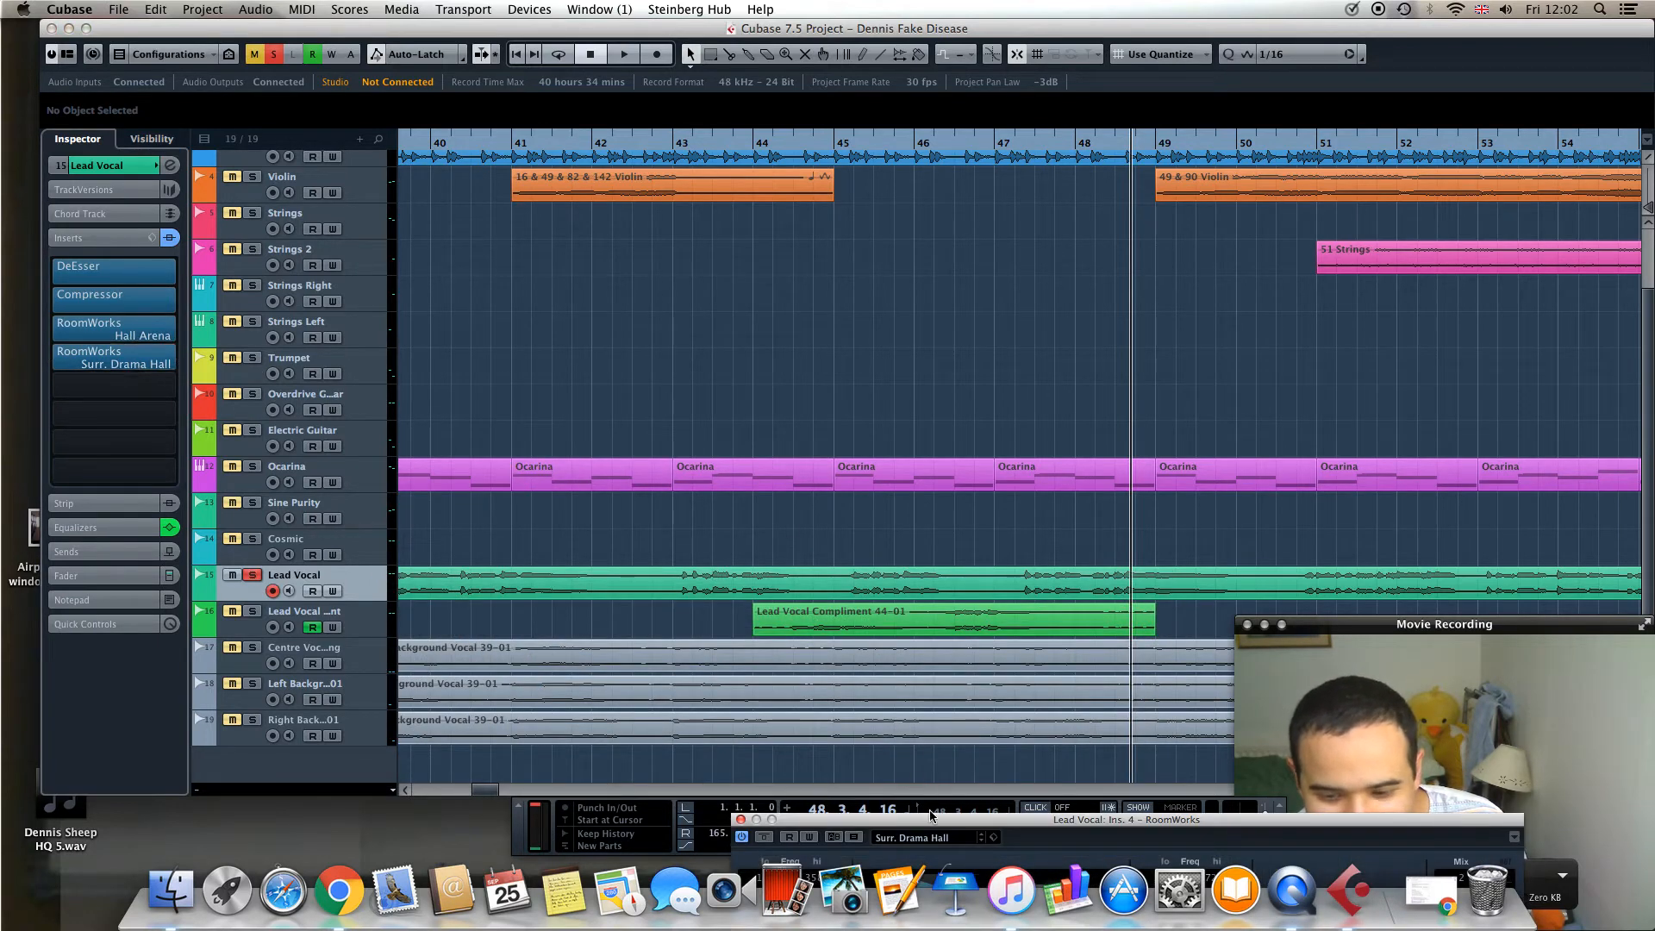
pyautogui.moveTo(927, 828); pyautogui.dragTo(627, 440)
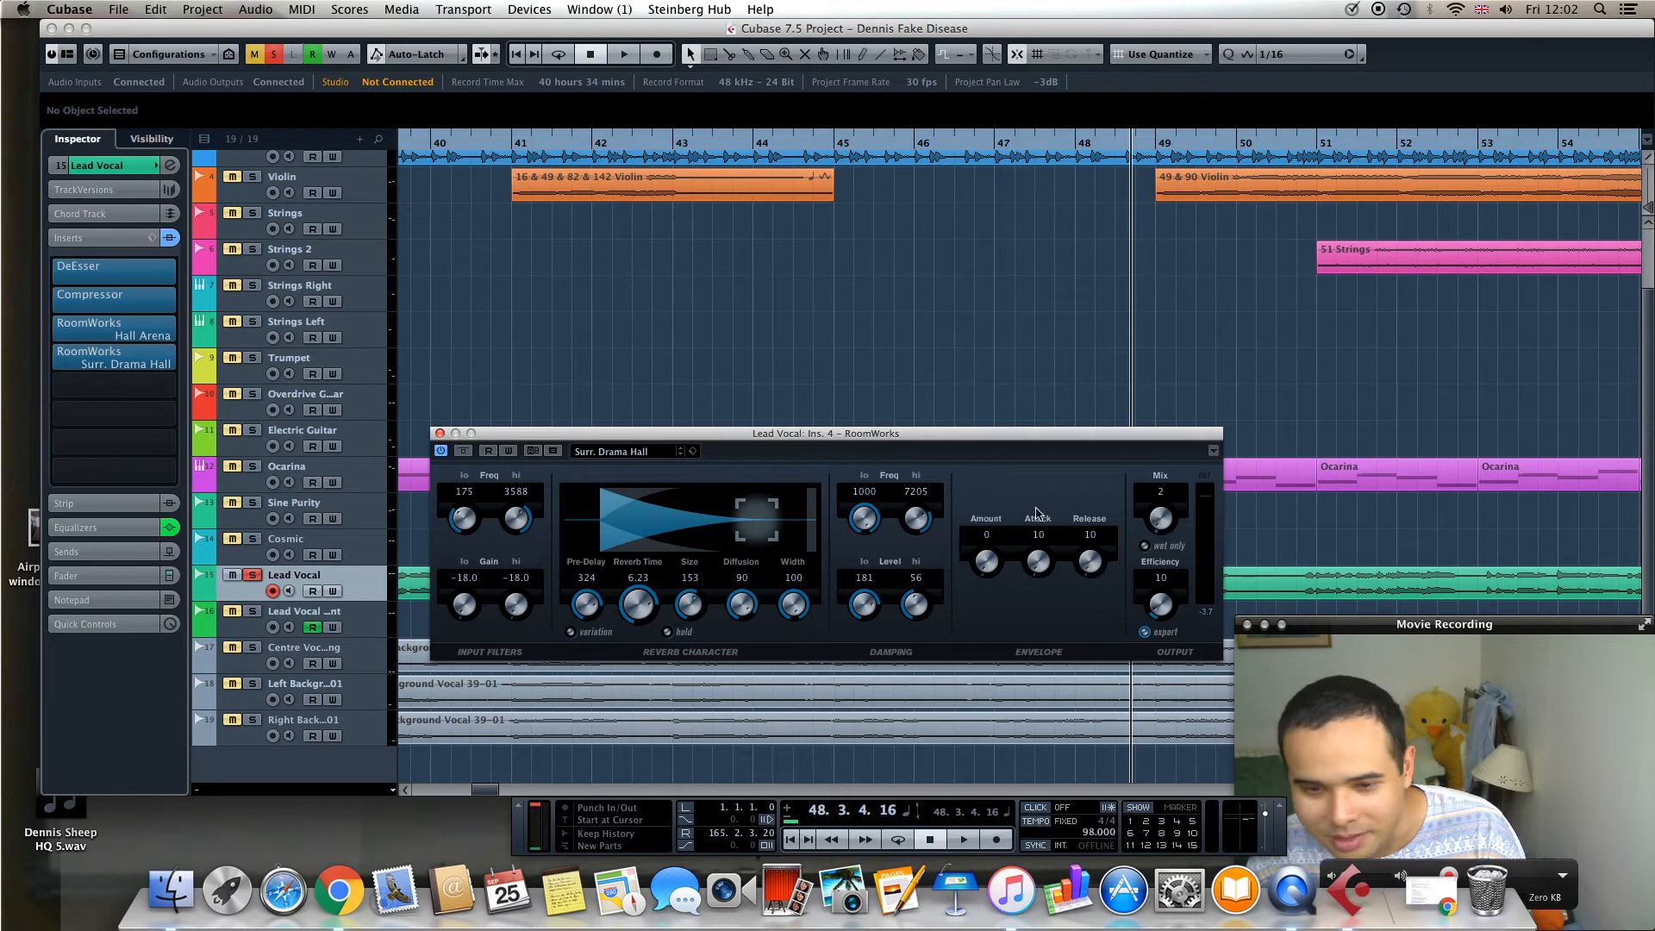
pyautogui.click(440, 434)
pyautogui.press('space')
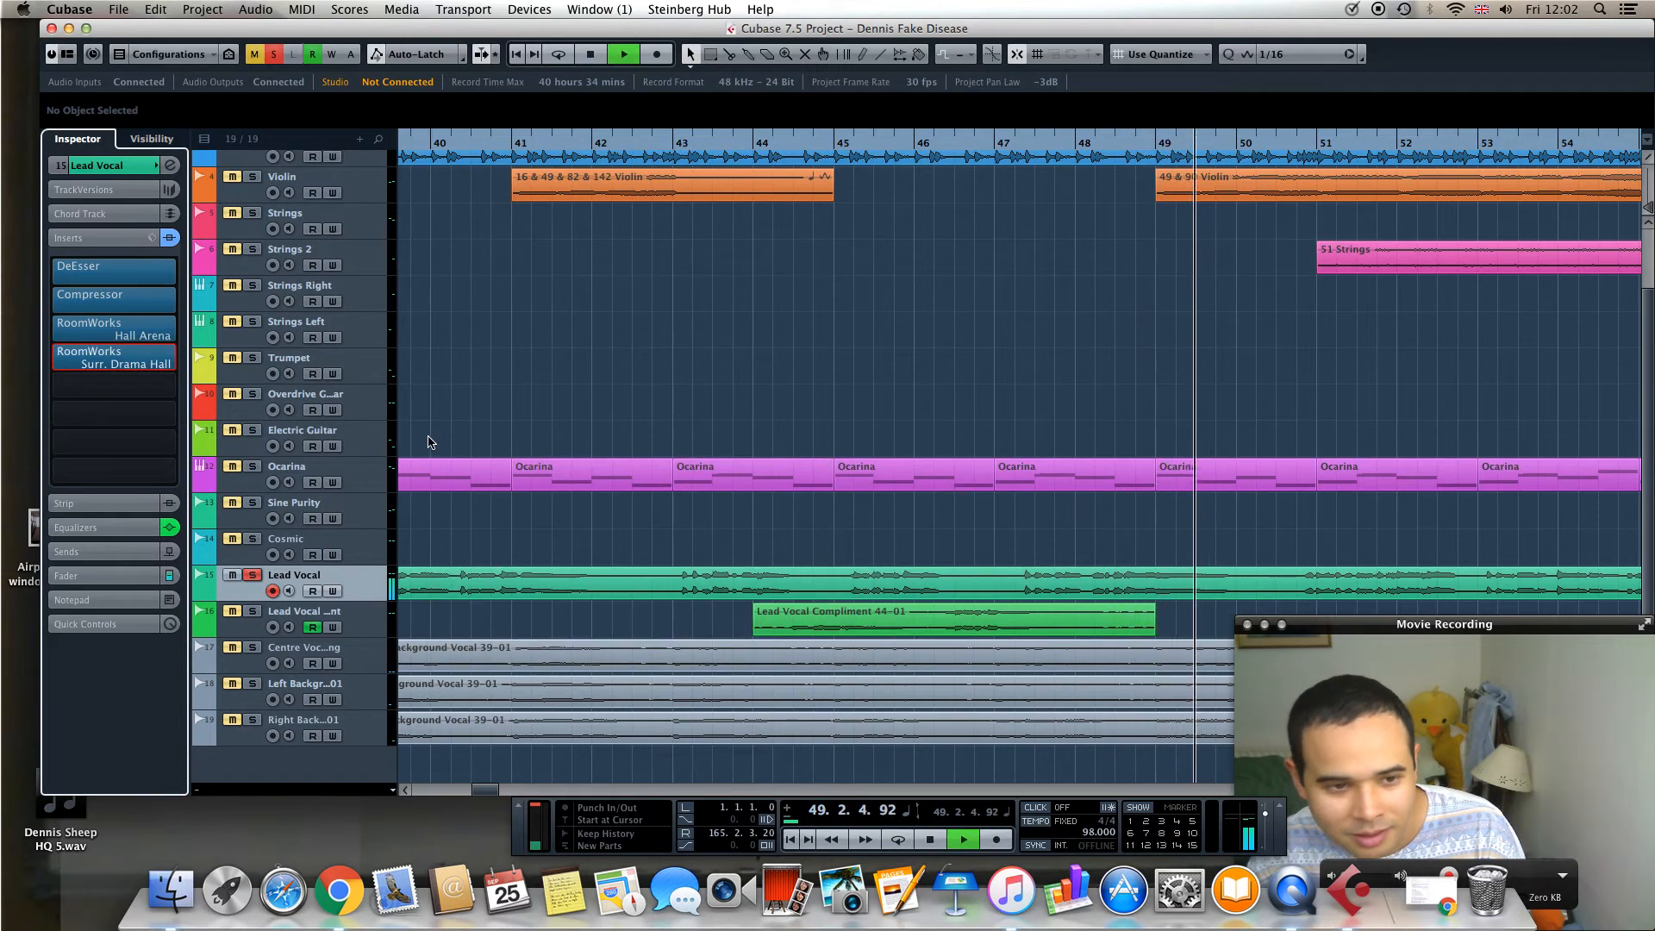
pyautogui.press('space')
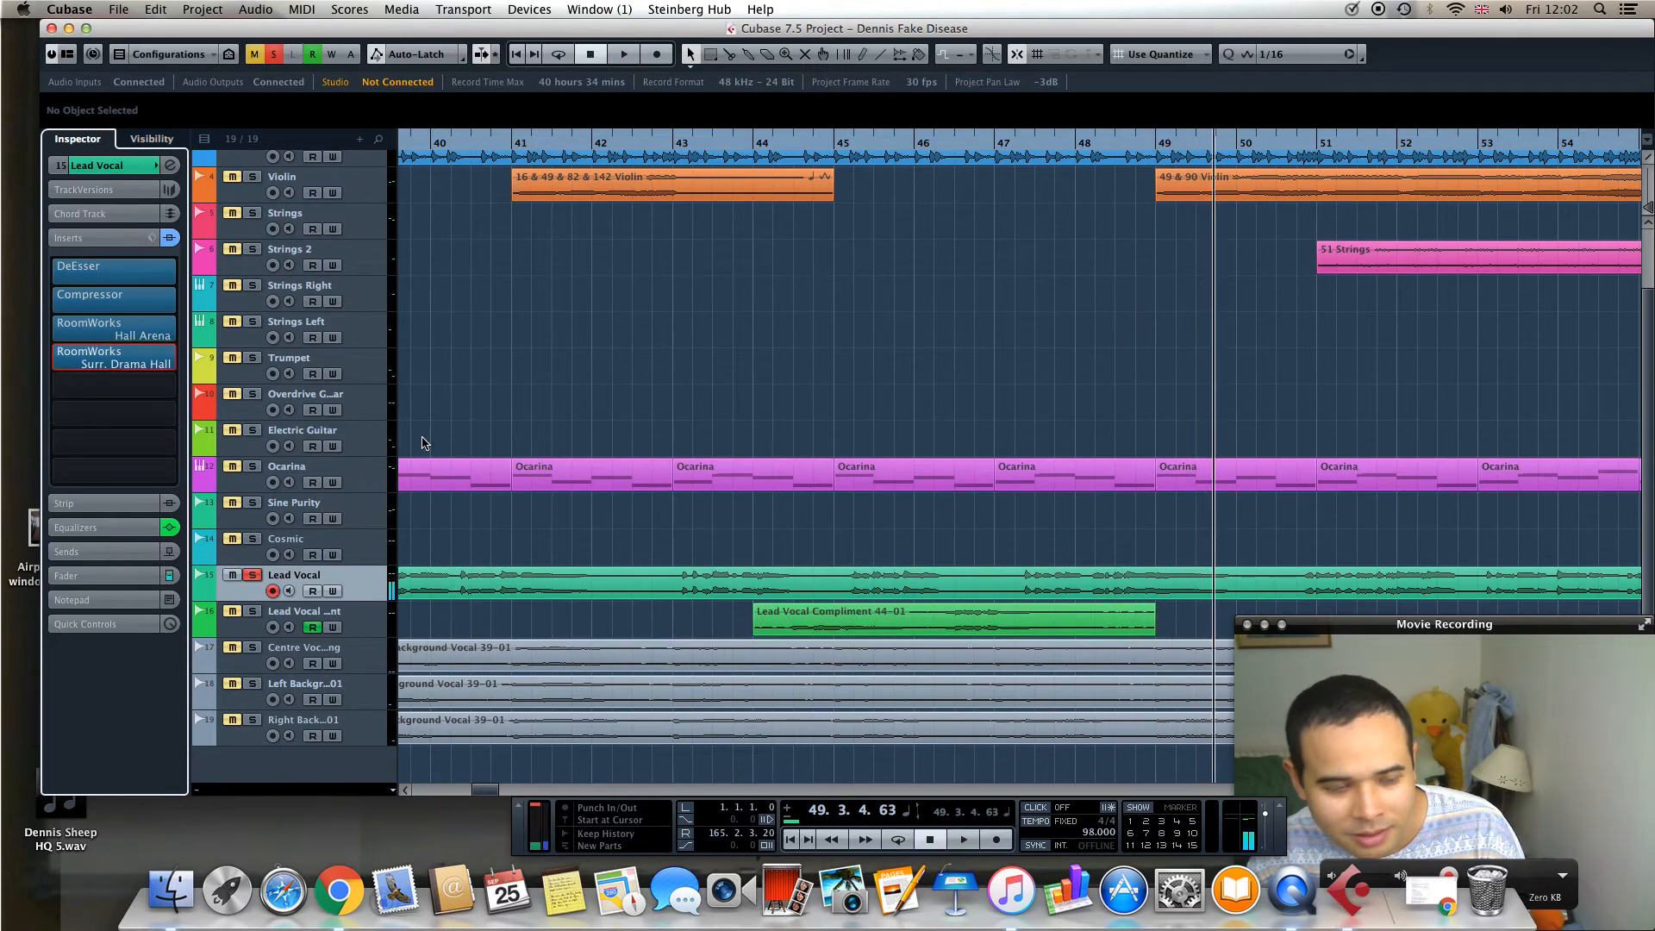
# Open the Lead Vocal's Compressor, move its window over the middle of the arrangement, and play the vocal from bar 49
pyautogui.click(134, 304)
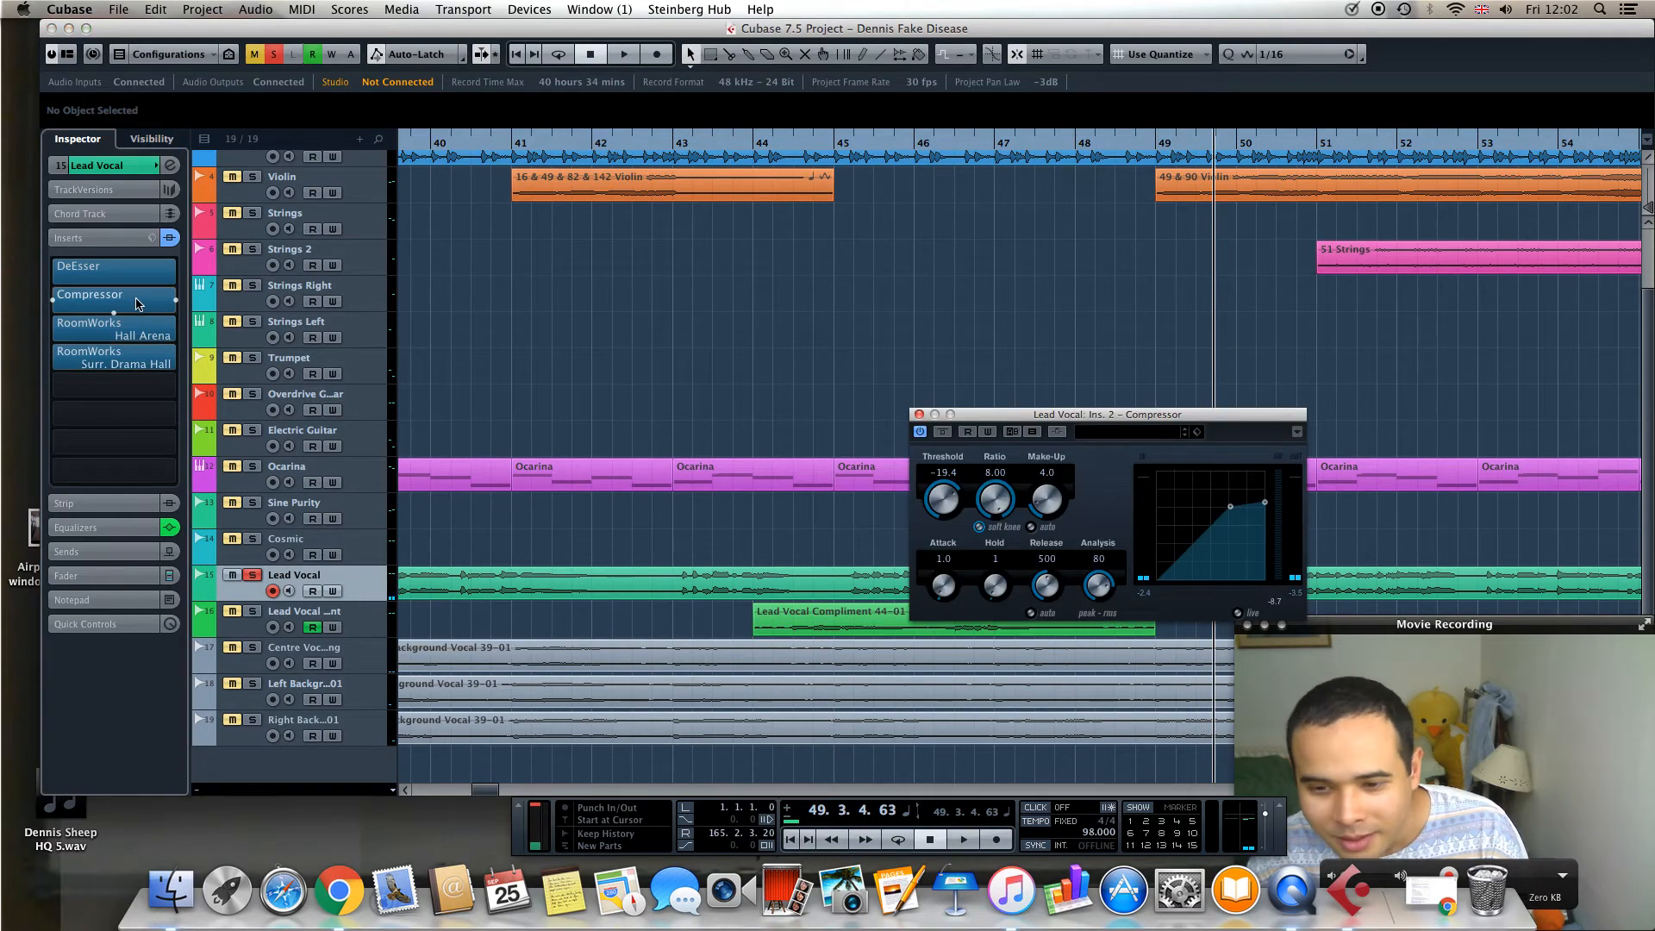
pyautogui.click(135, 306)
pyautogui.click(133, 310)
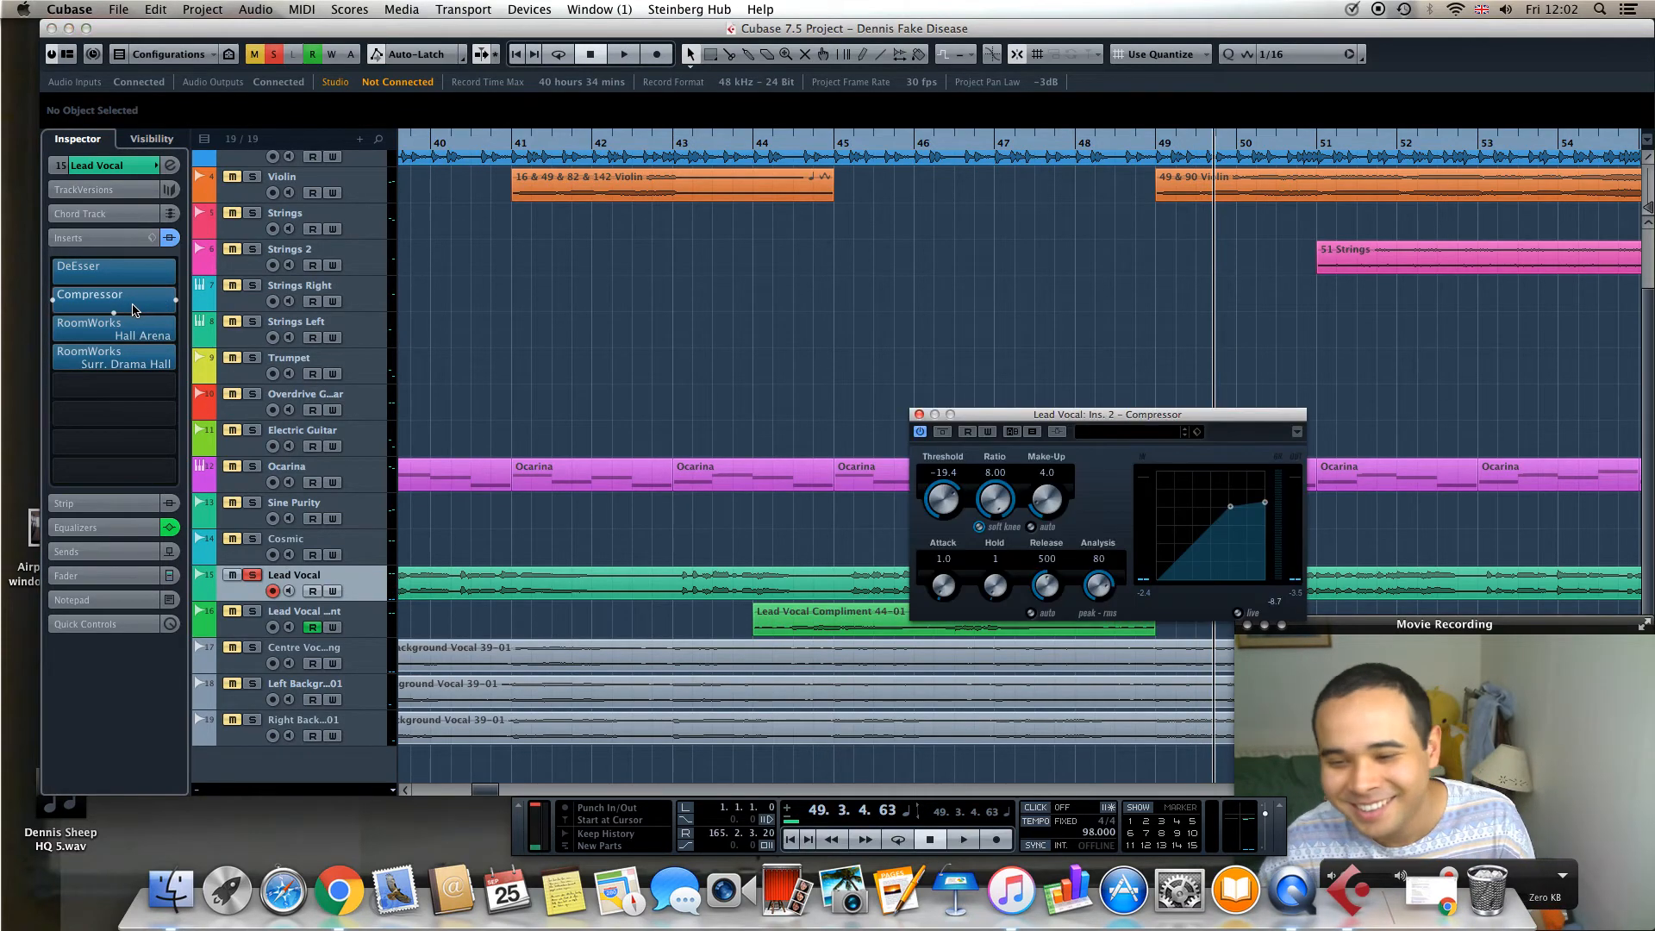
pyautogui.moveTo(1192, 421); pyautogui.dragTo(889, 394)
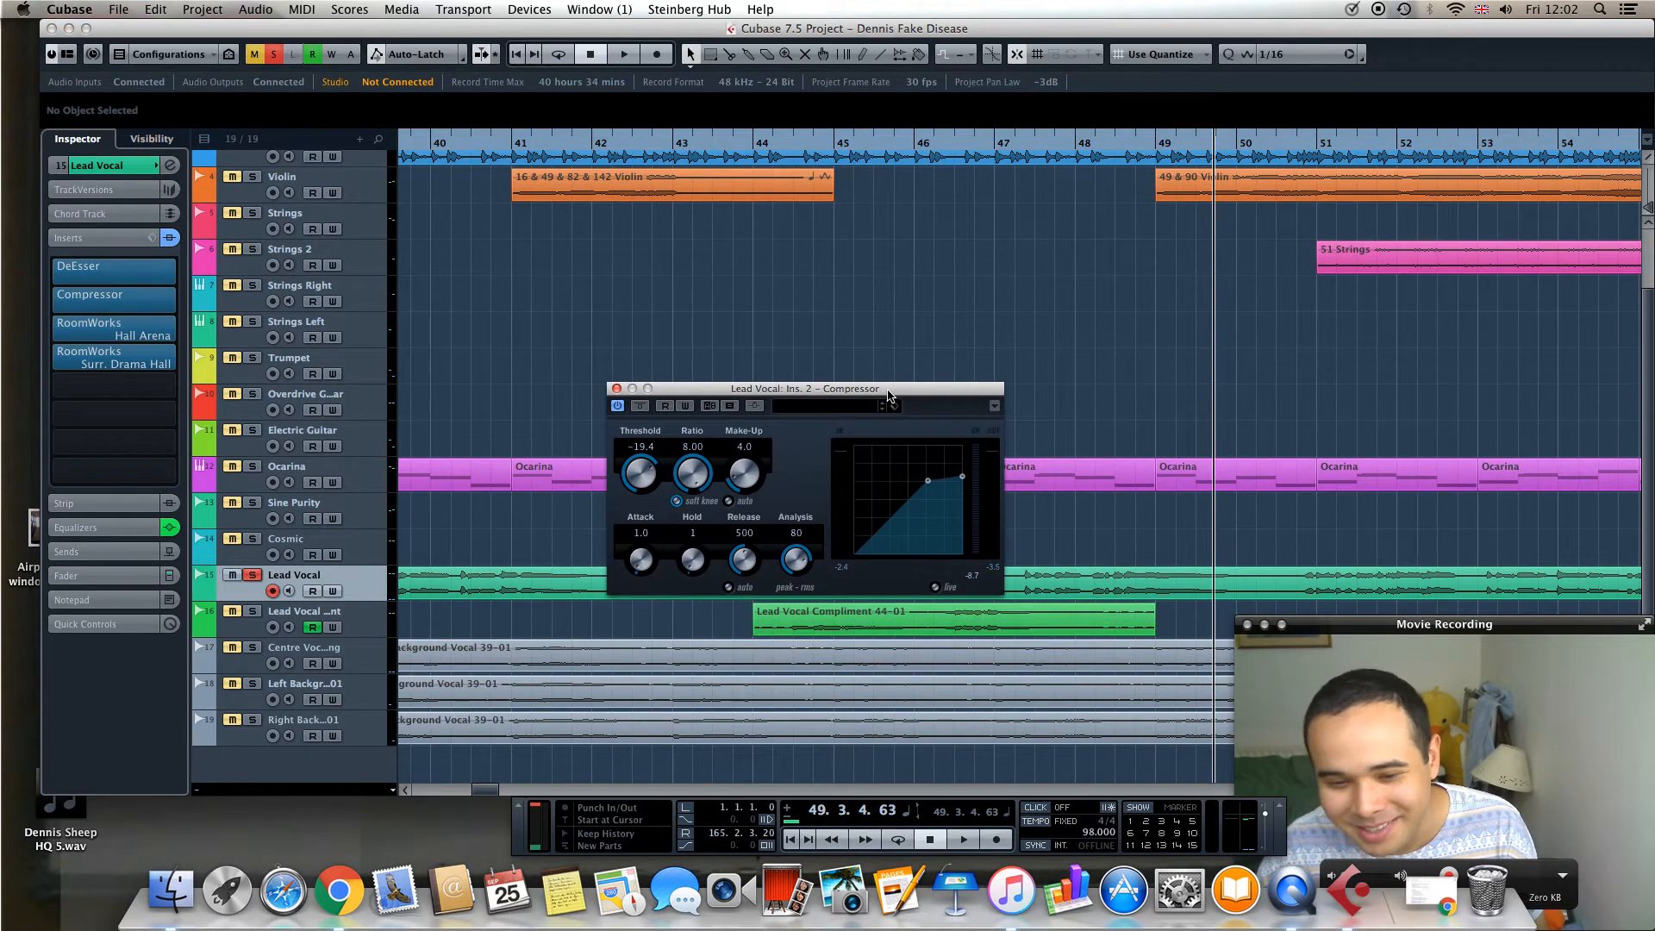
pyautogui.press('space')
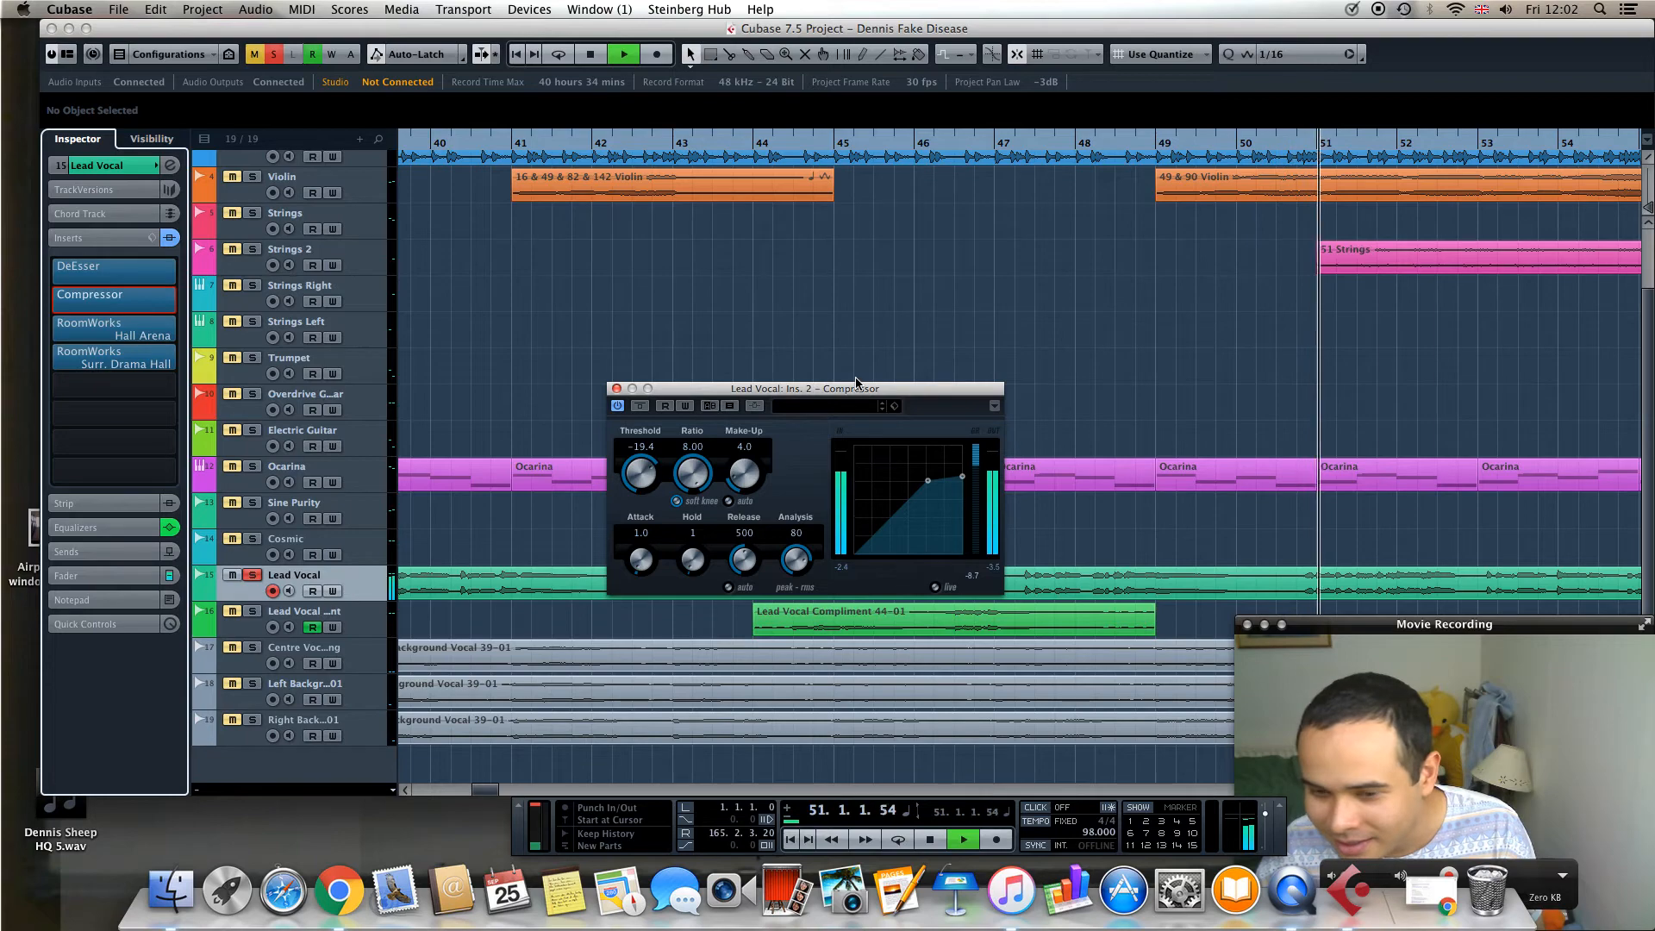
pyautogui.moveTo(869, 382); pyautogui.dragTo(937, 345)
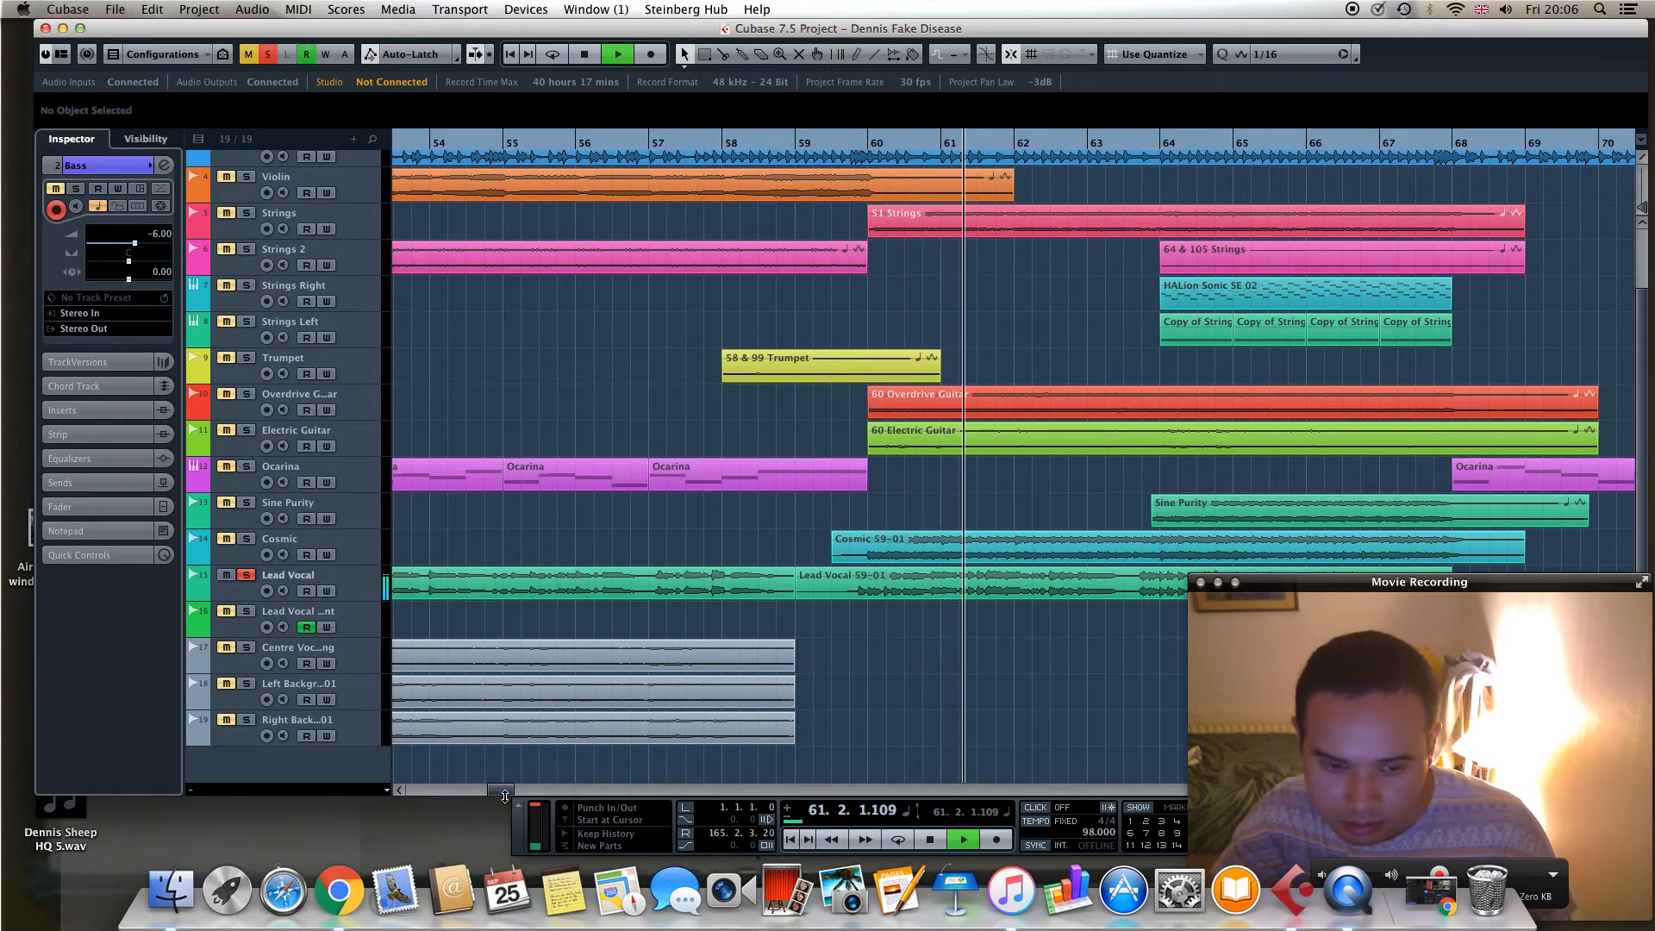
# Bring bars 58 to 74 into view during playback and stop the song in bar 63
pyautogui.moveTo(505, 790); pyautogui.dragTo(508, 789)
pyautogui.hscroll(5, 508, 790)
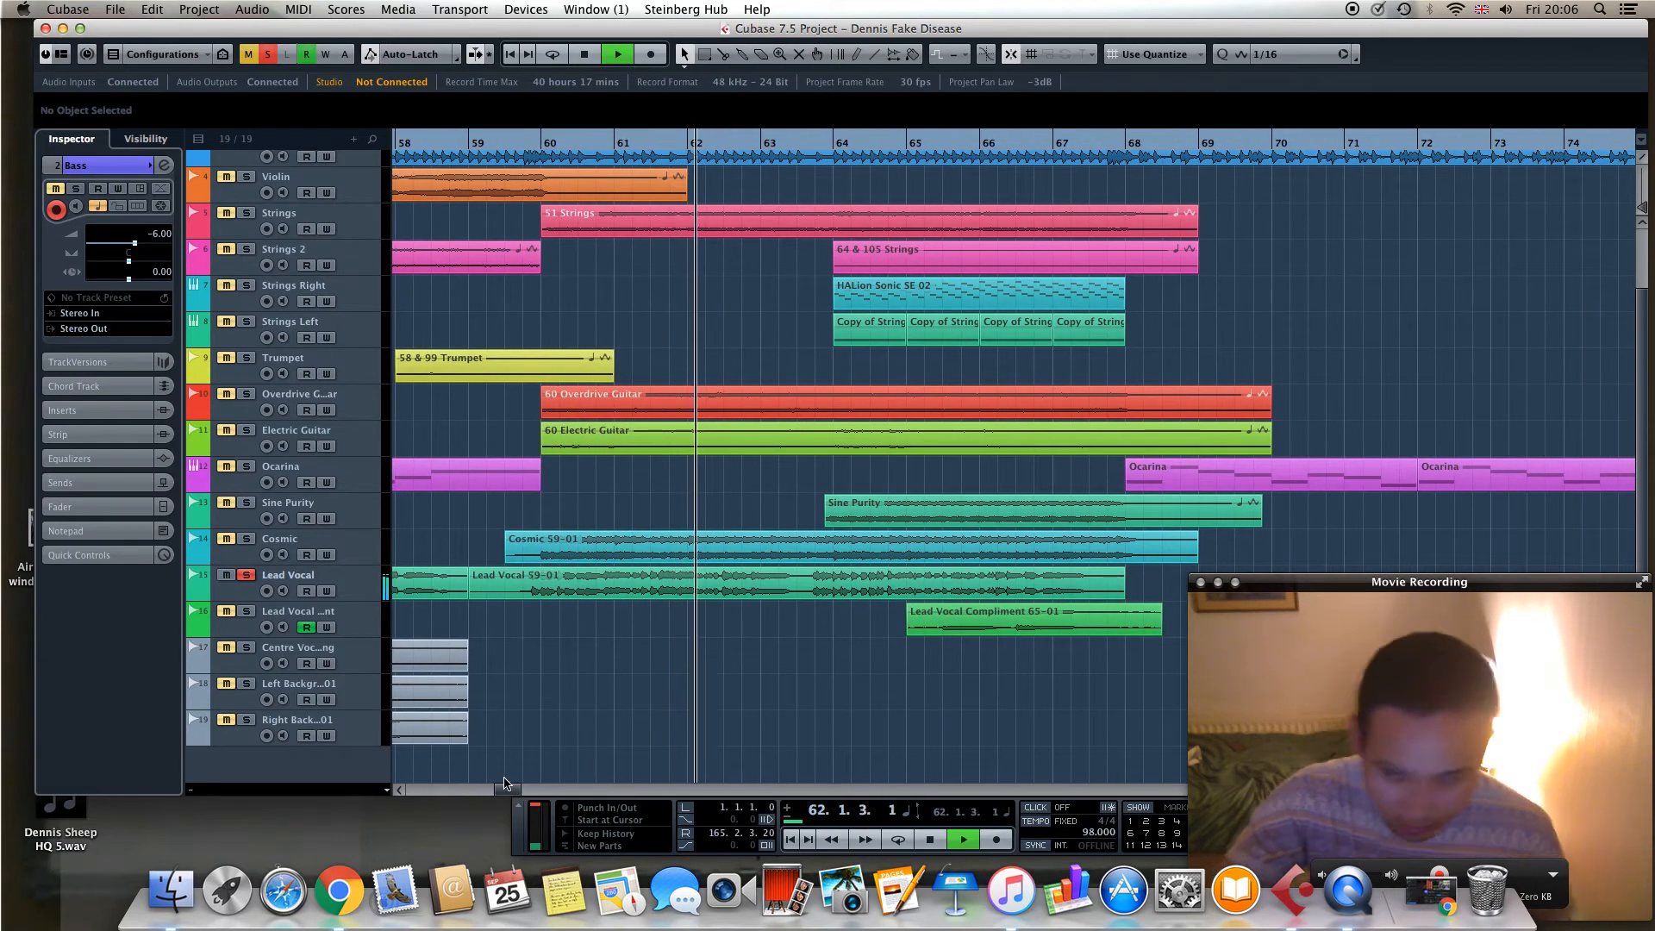
pyautogui.press('space')
pyautogui.click(371, 578)
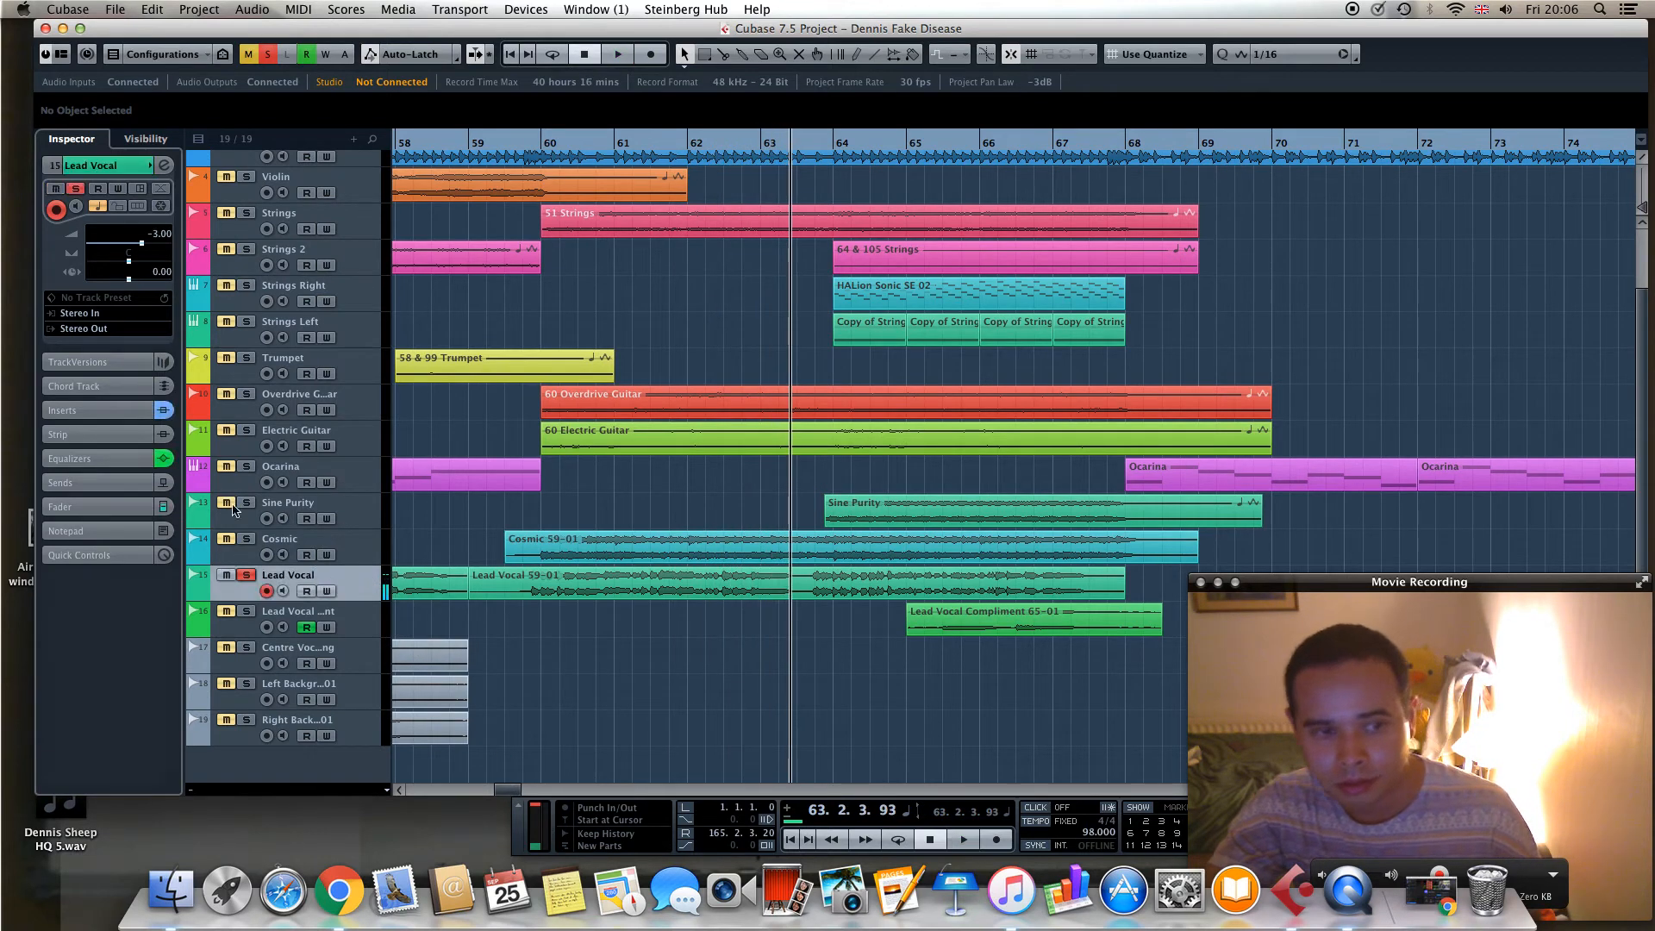
pyautogui.click(86, 412)
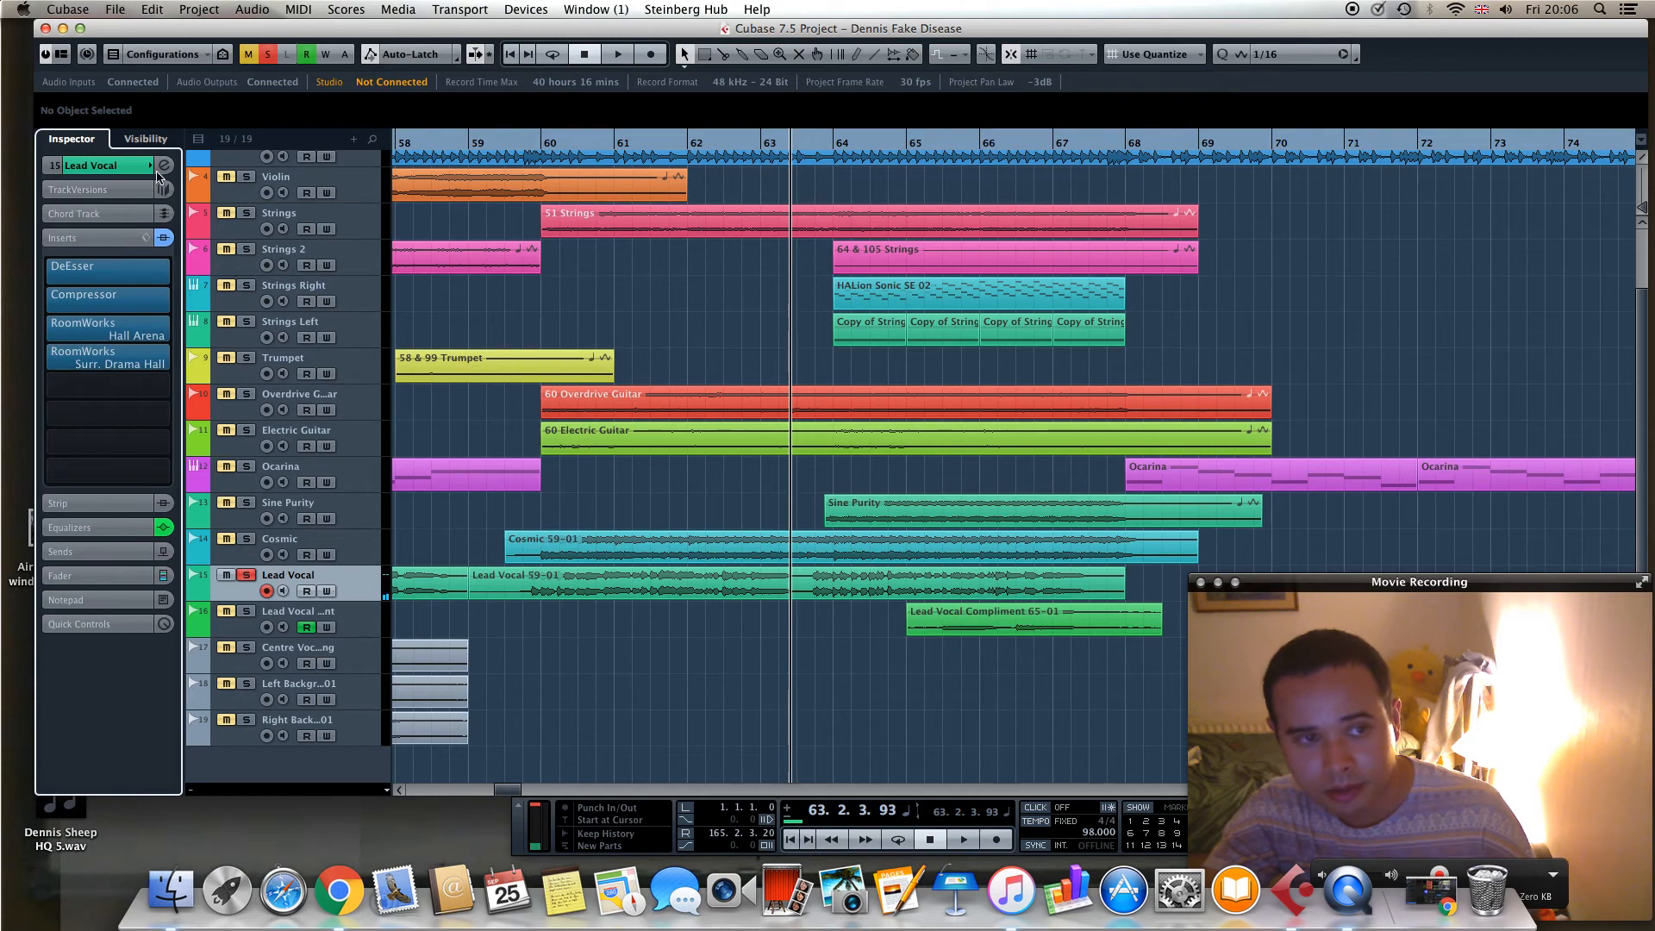
pyautogui.click(164, 167)
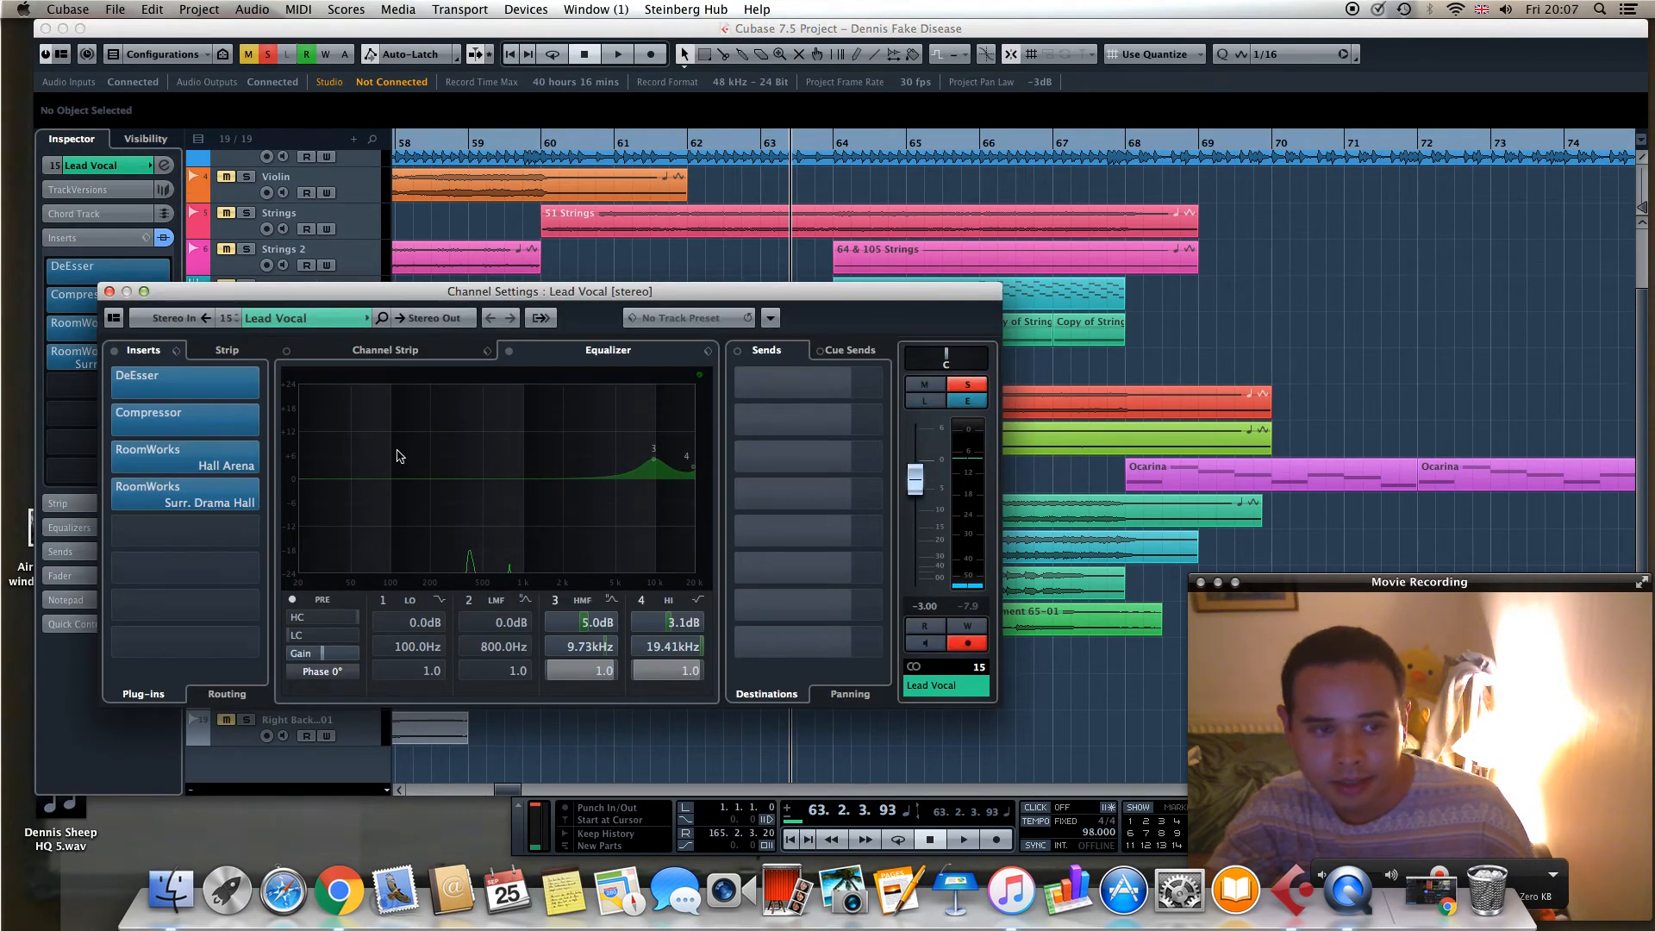
pyautogui.click(187, 422)
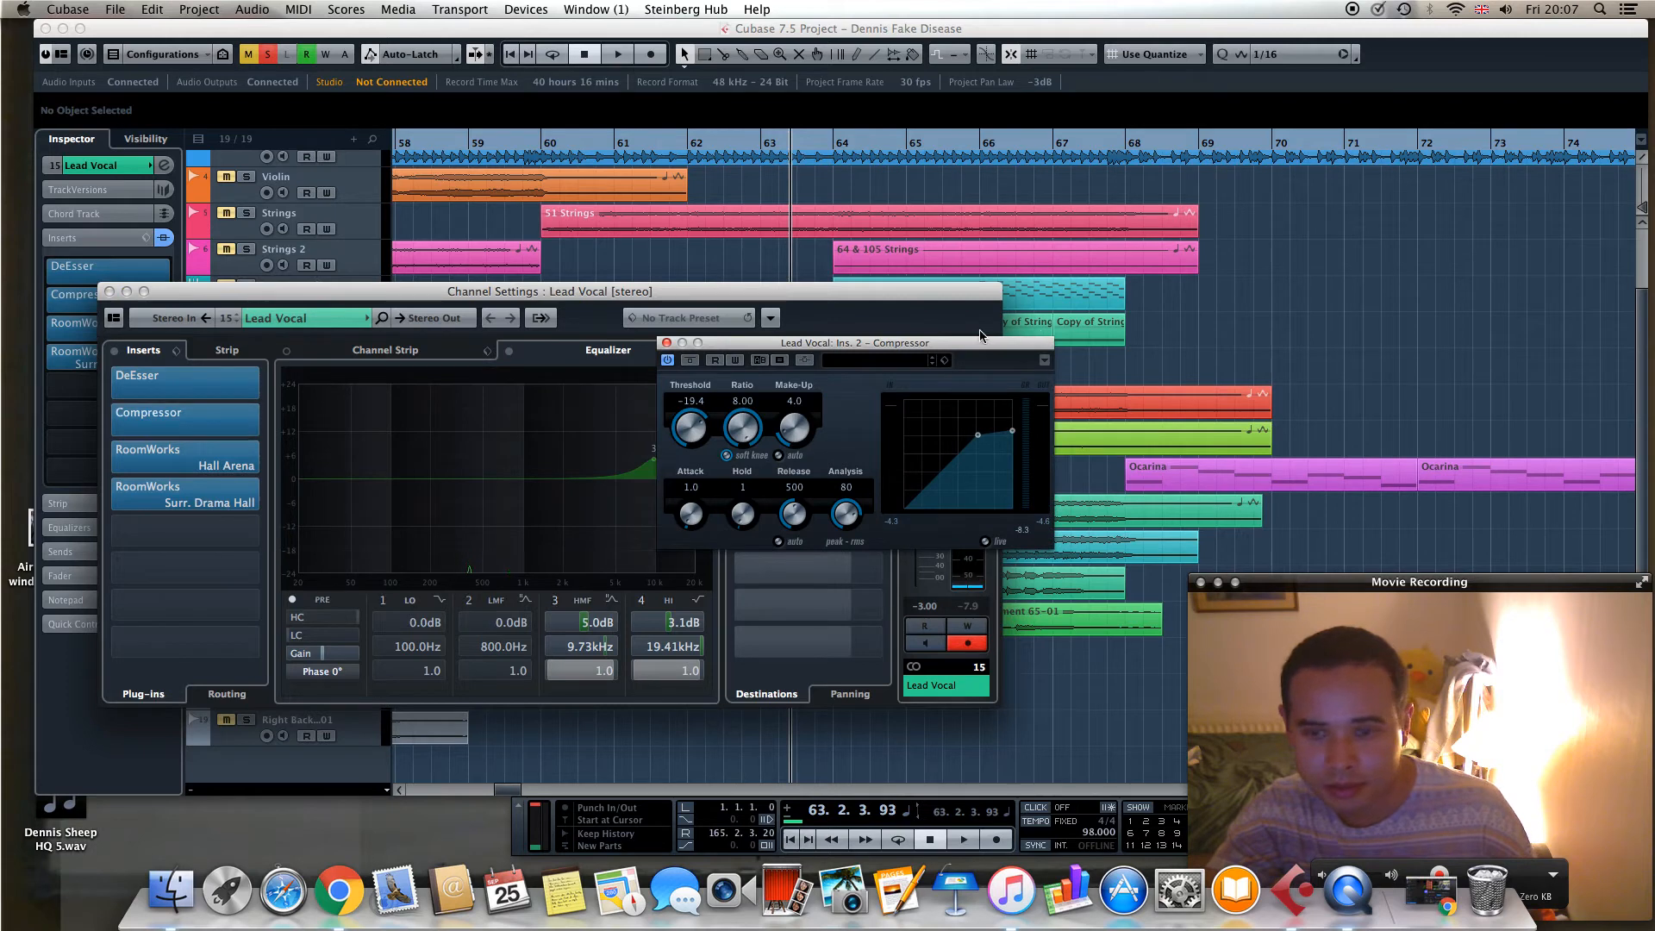
pyautogui.click(666, 343)
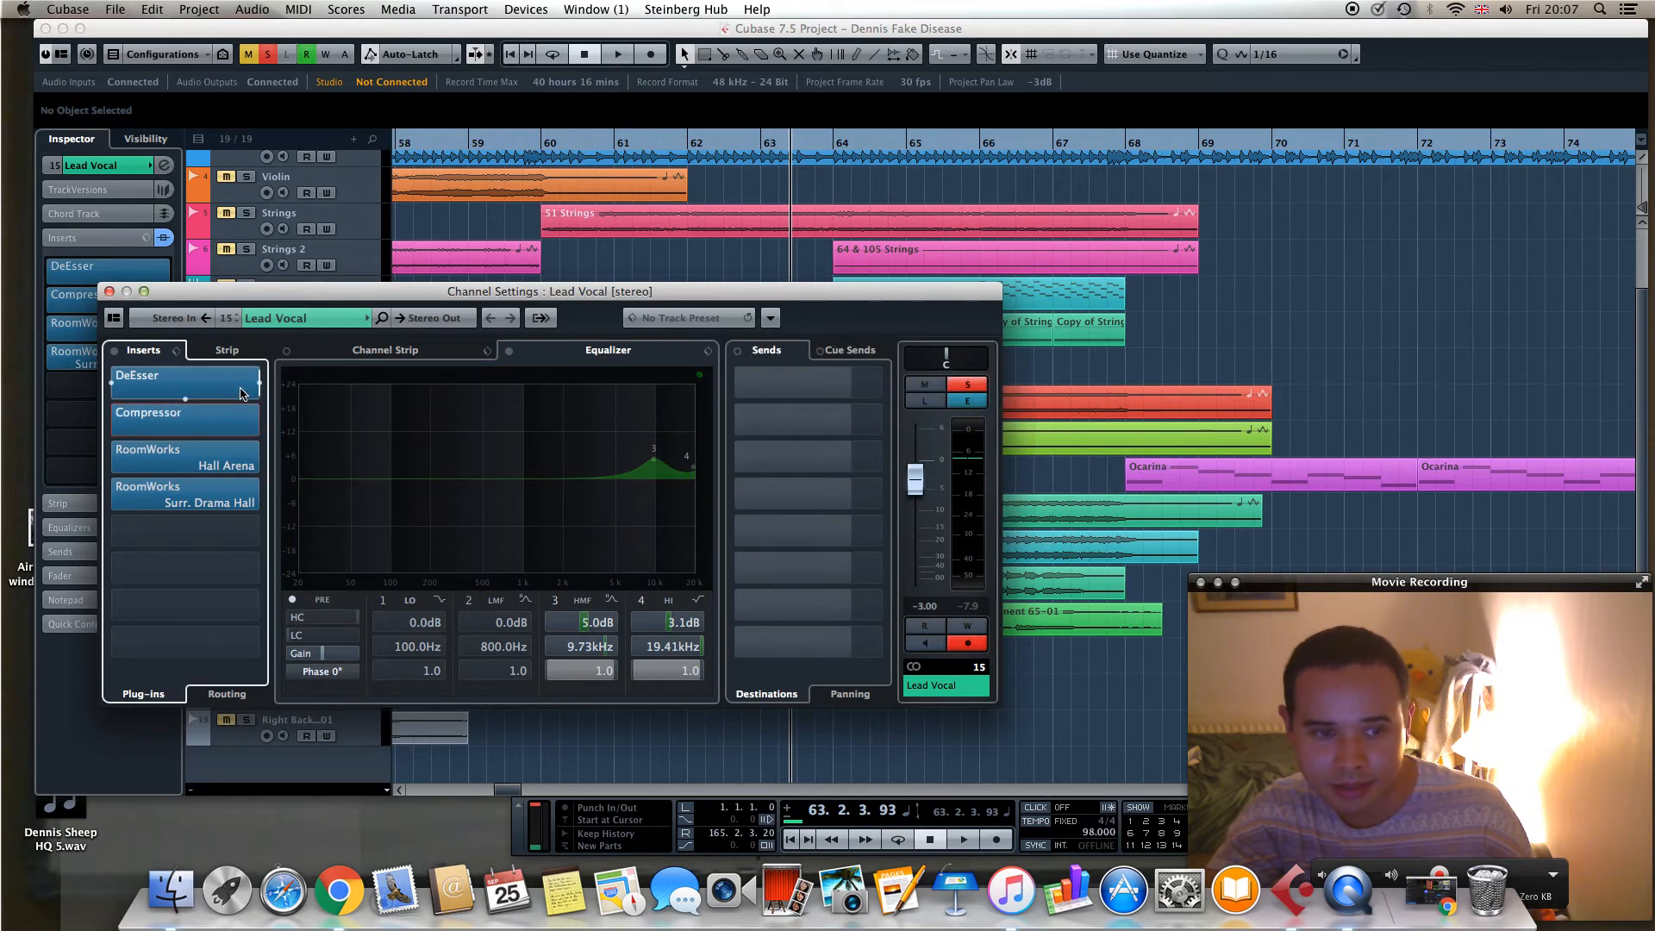
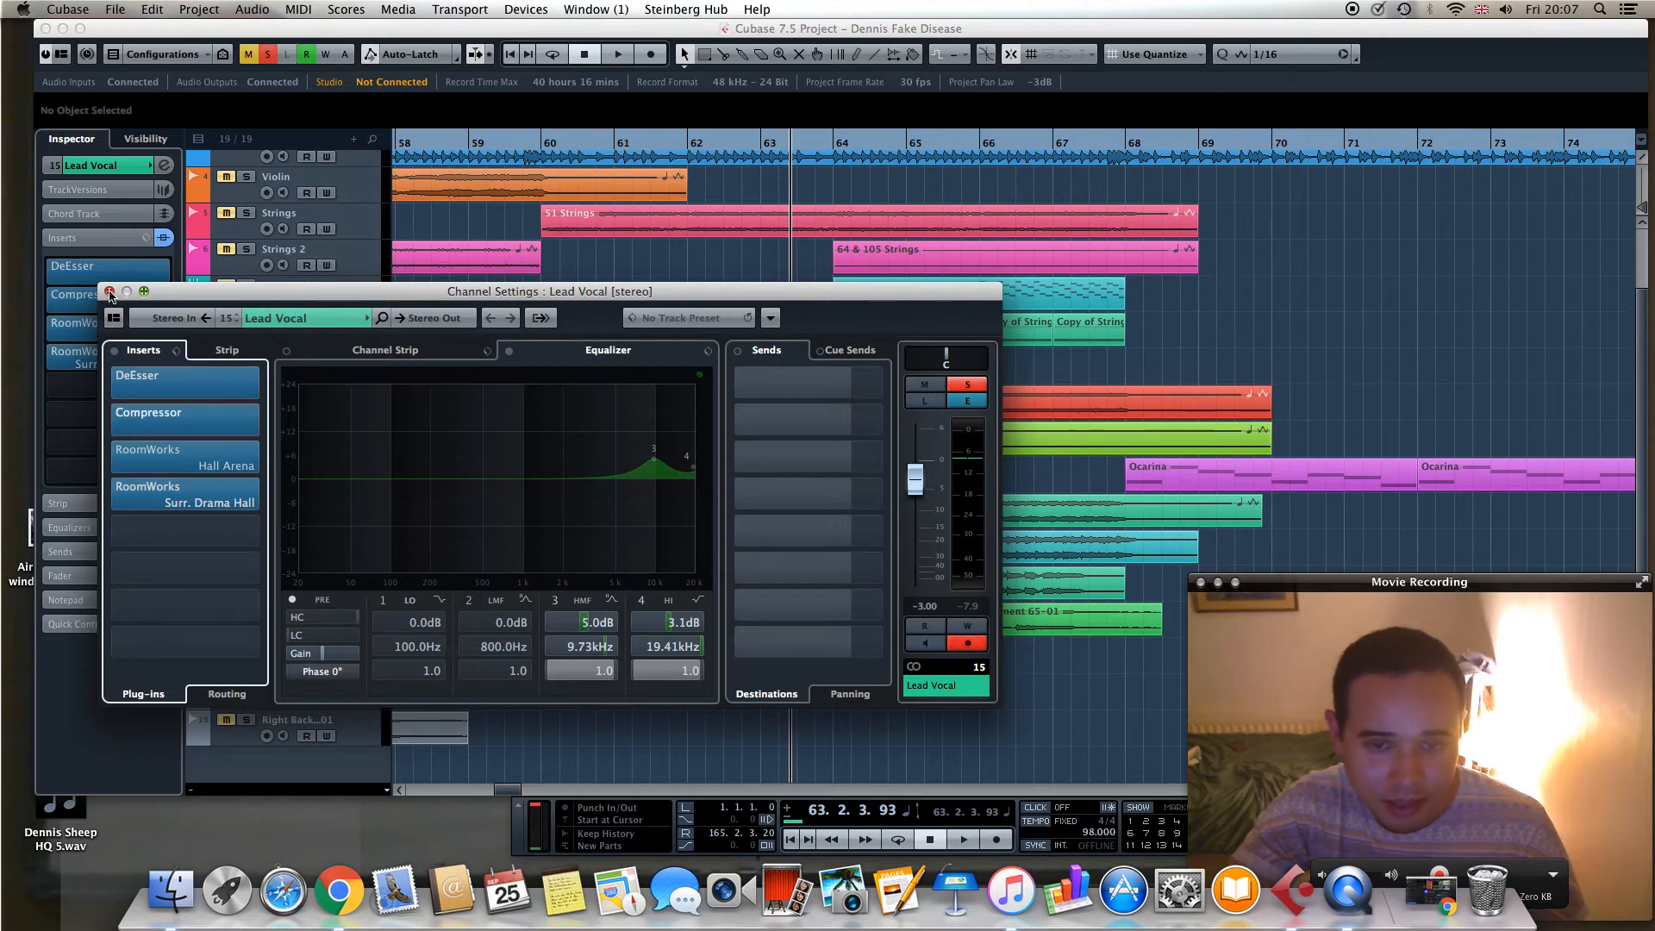
pyautogui.click(109, 294)
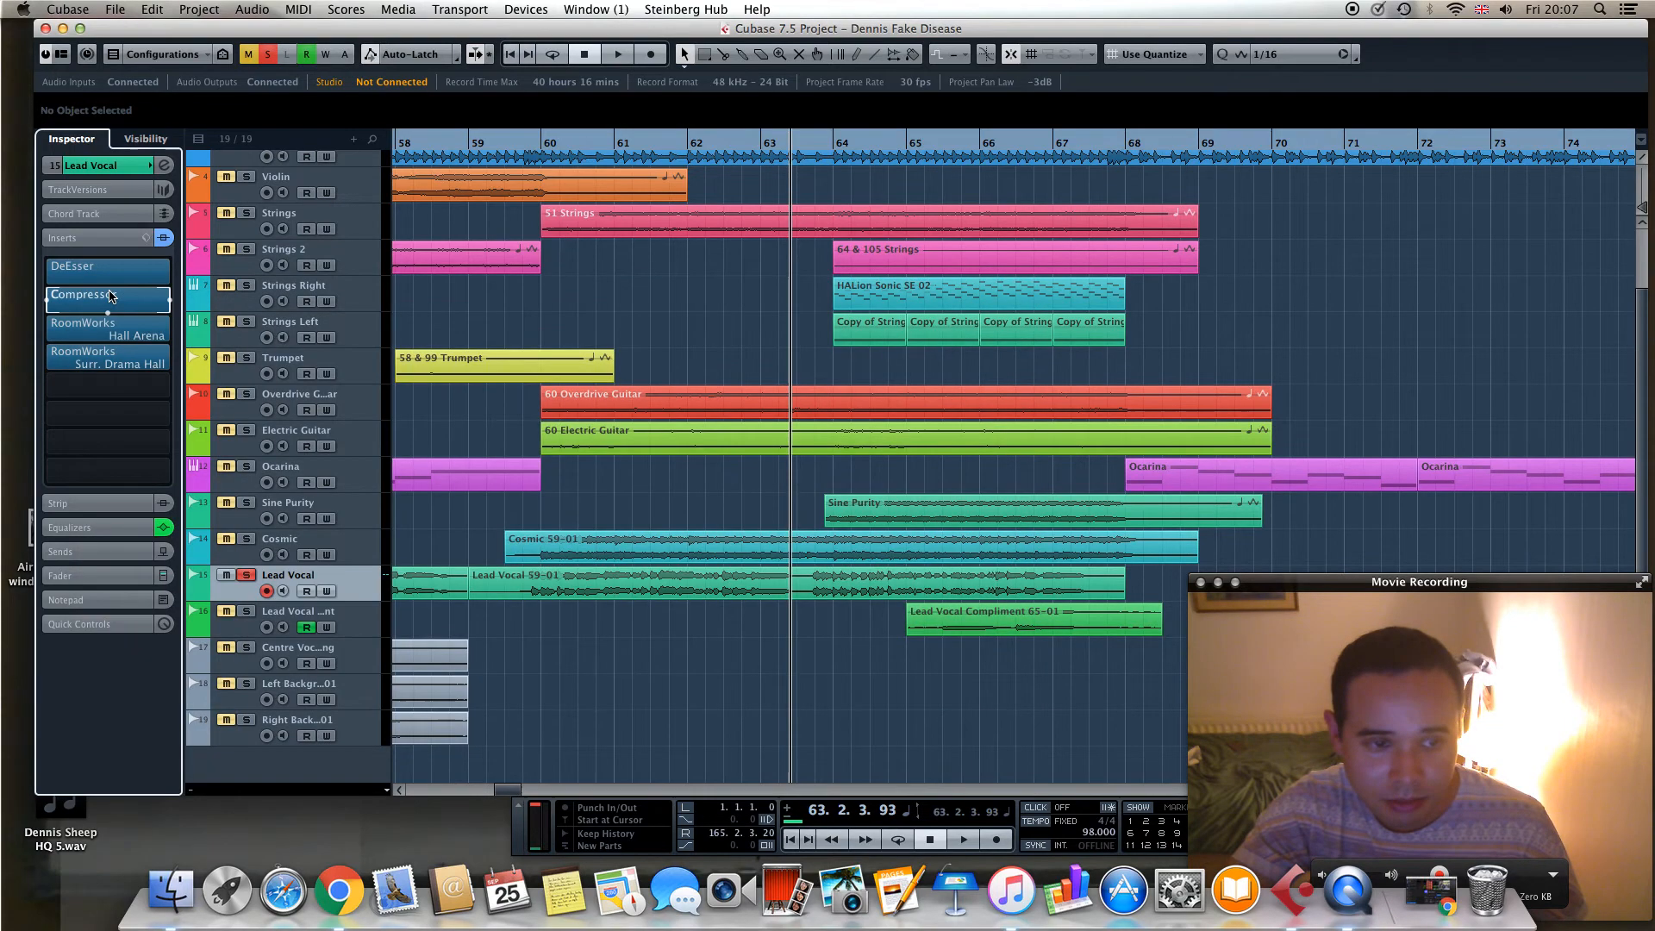
pyautogui.click(105, 361)
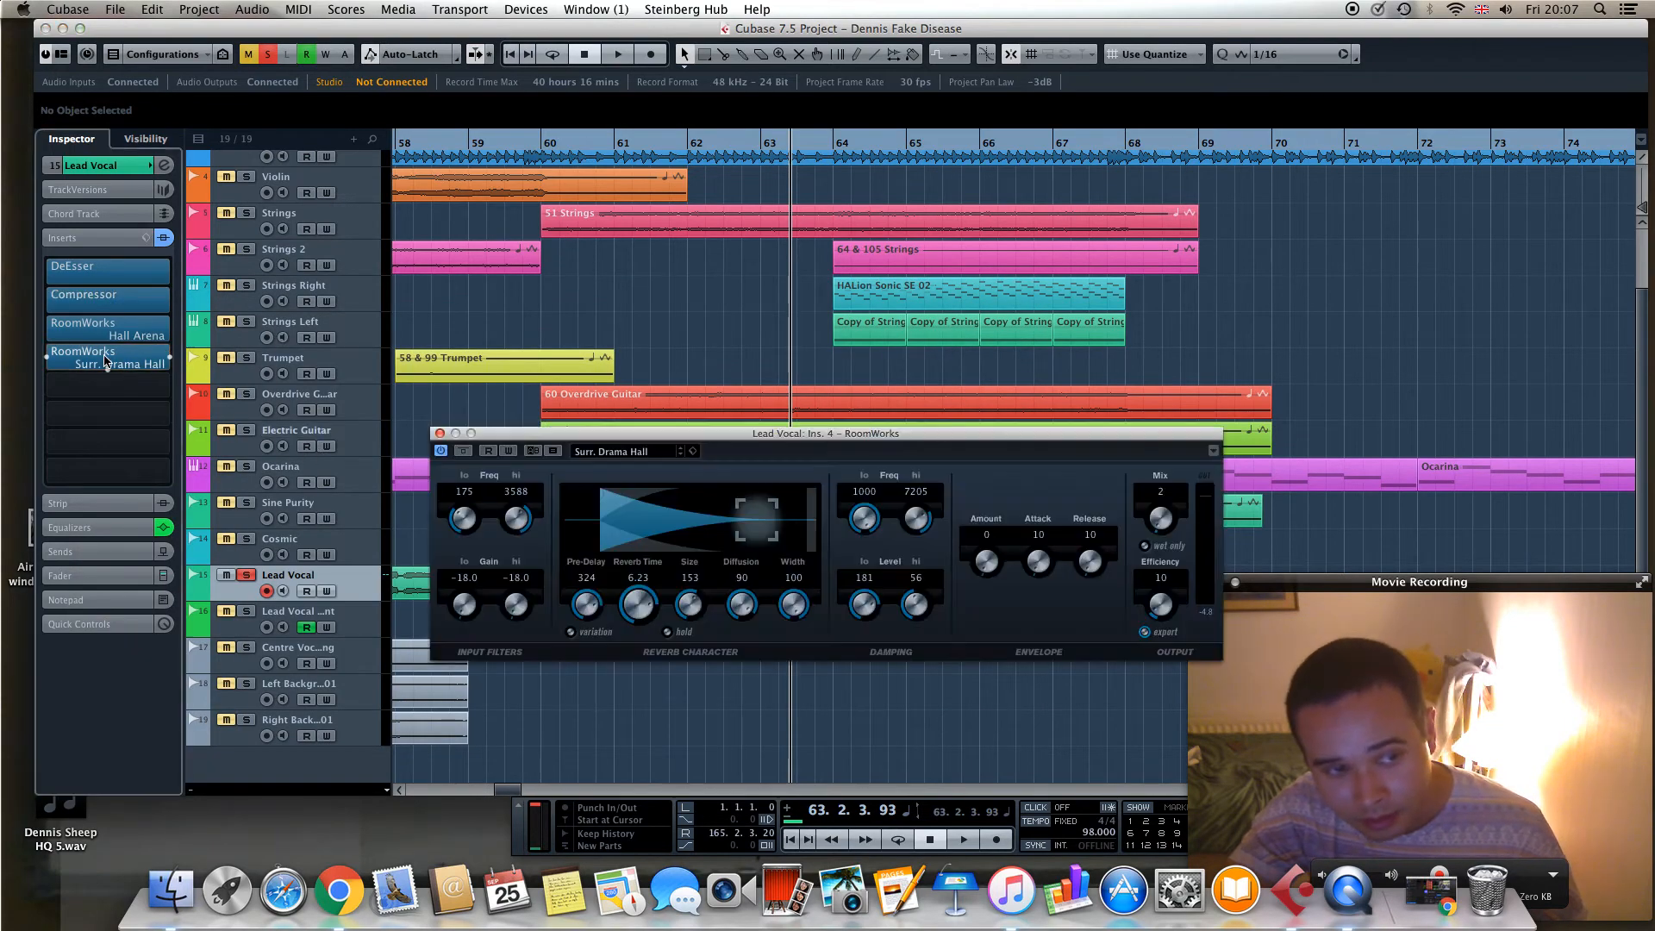
pyautogui.click(439, 433)
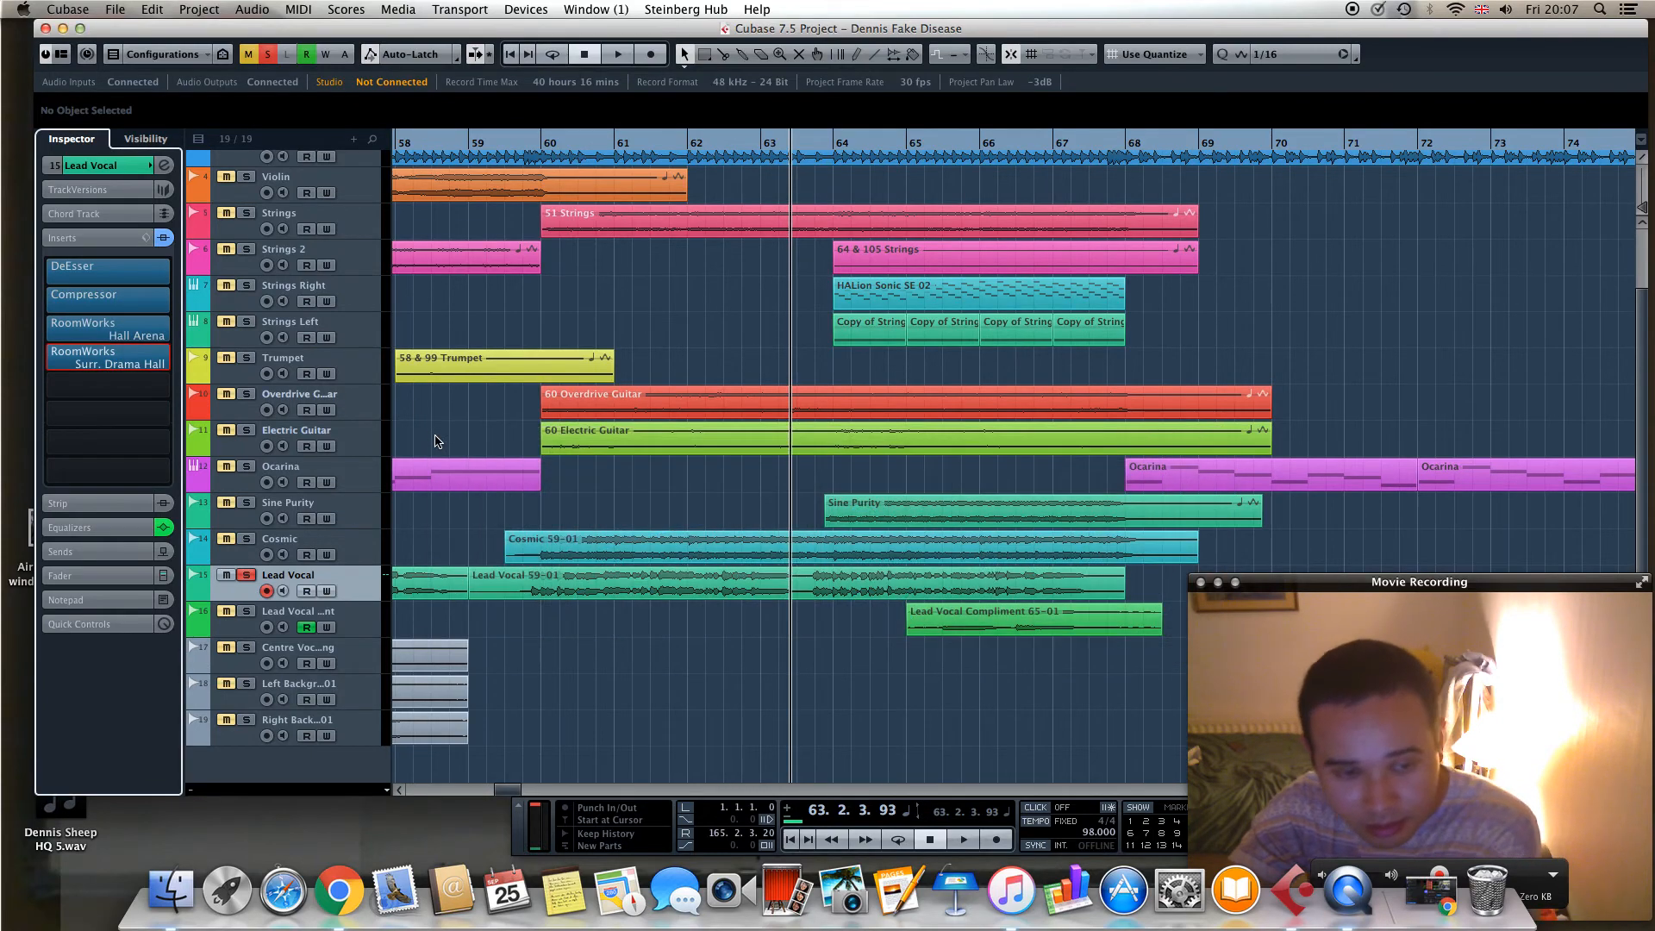
# Solo the Lead Vocal Compliment track instead of the Lead Vocal and play it from late in bar 64 through bar 67
pyautogui.click(246, 611)
pyautogui.click(247, 575)
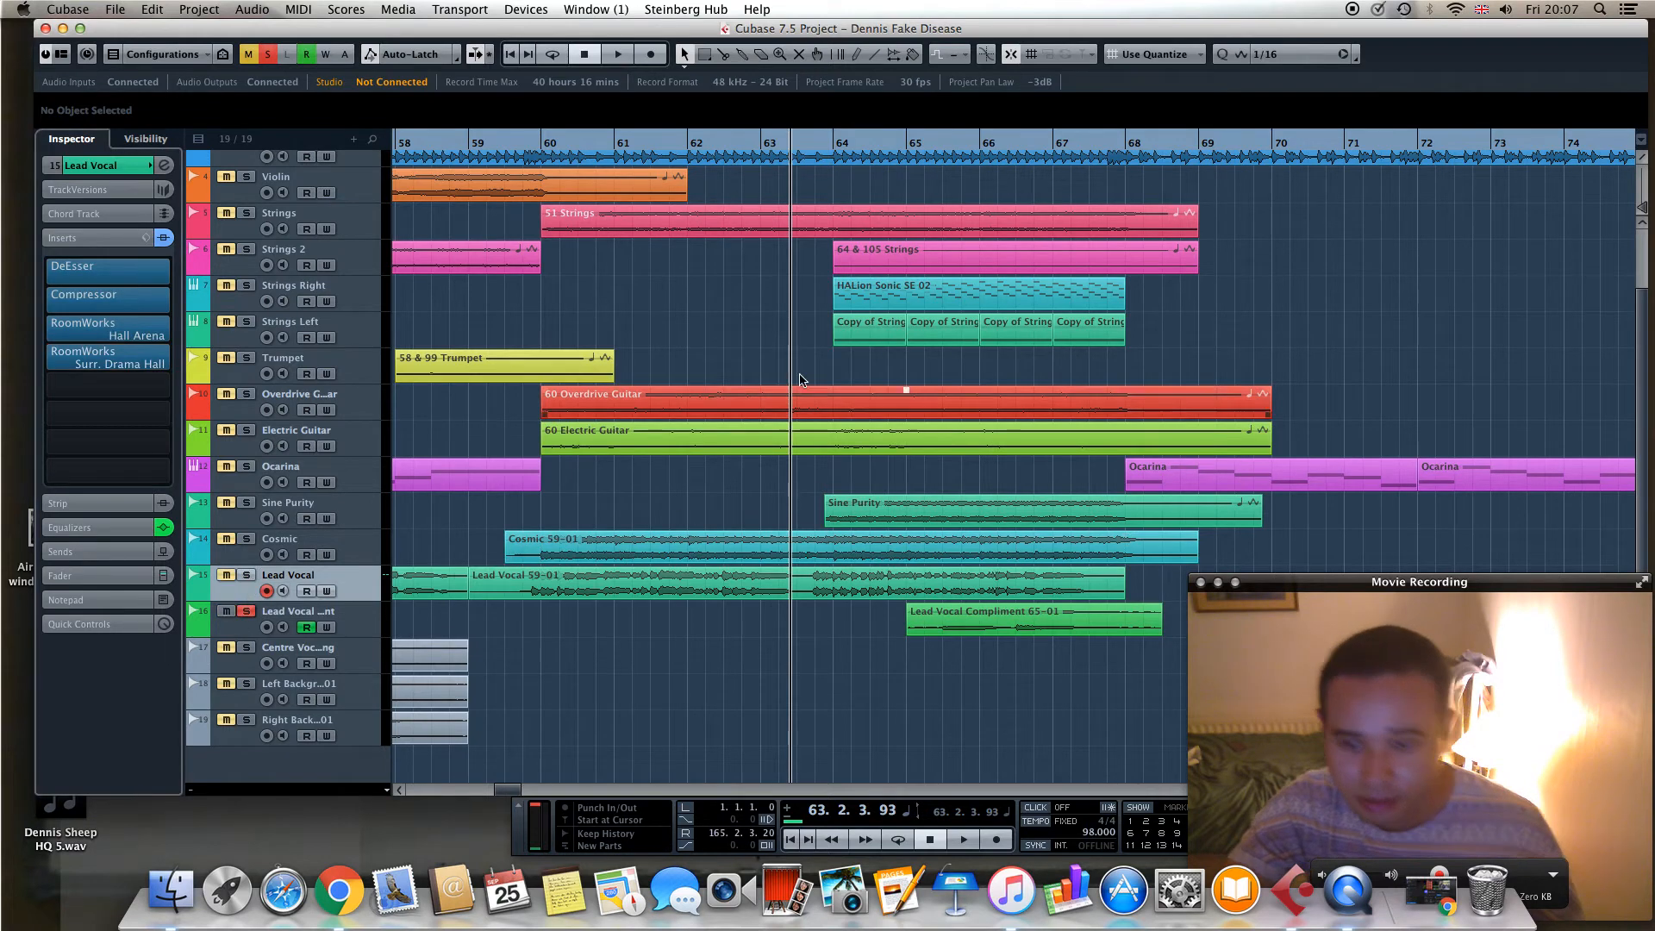
pyautogui.click(899, 143)
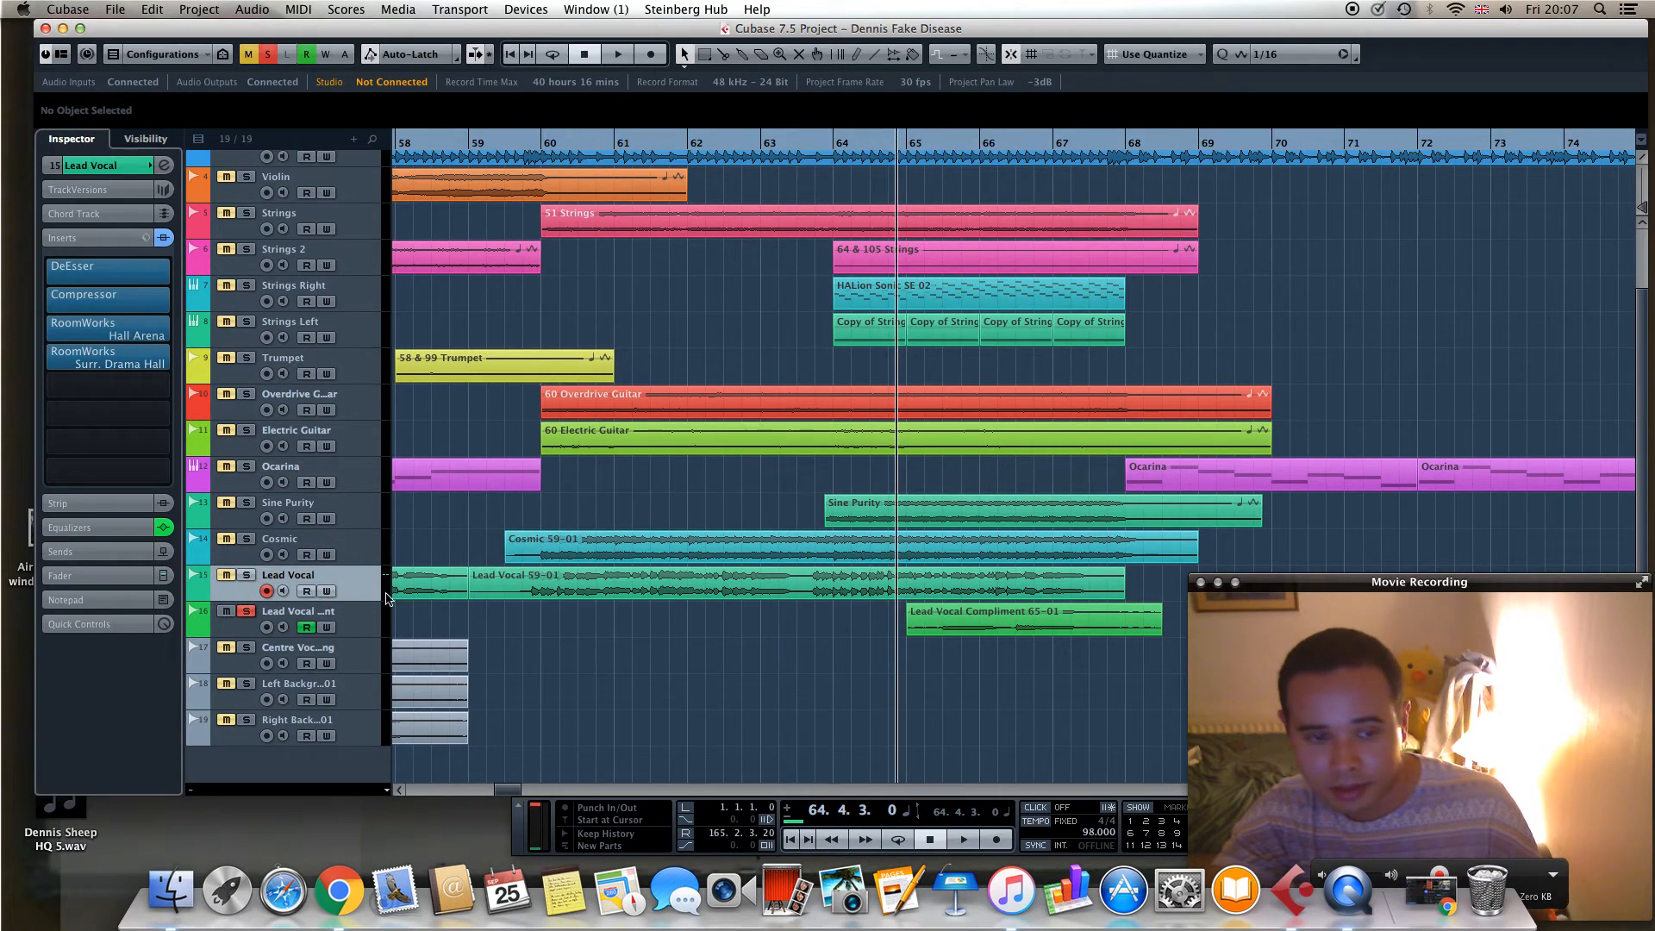
pyautogui.click(369, 617)
pyautogui.press('space')
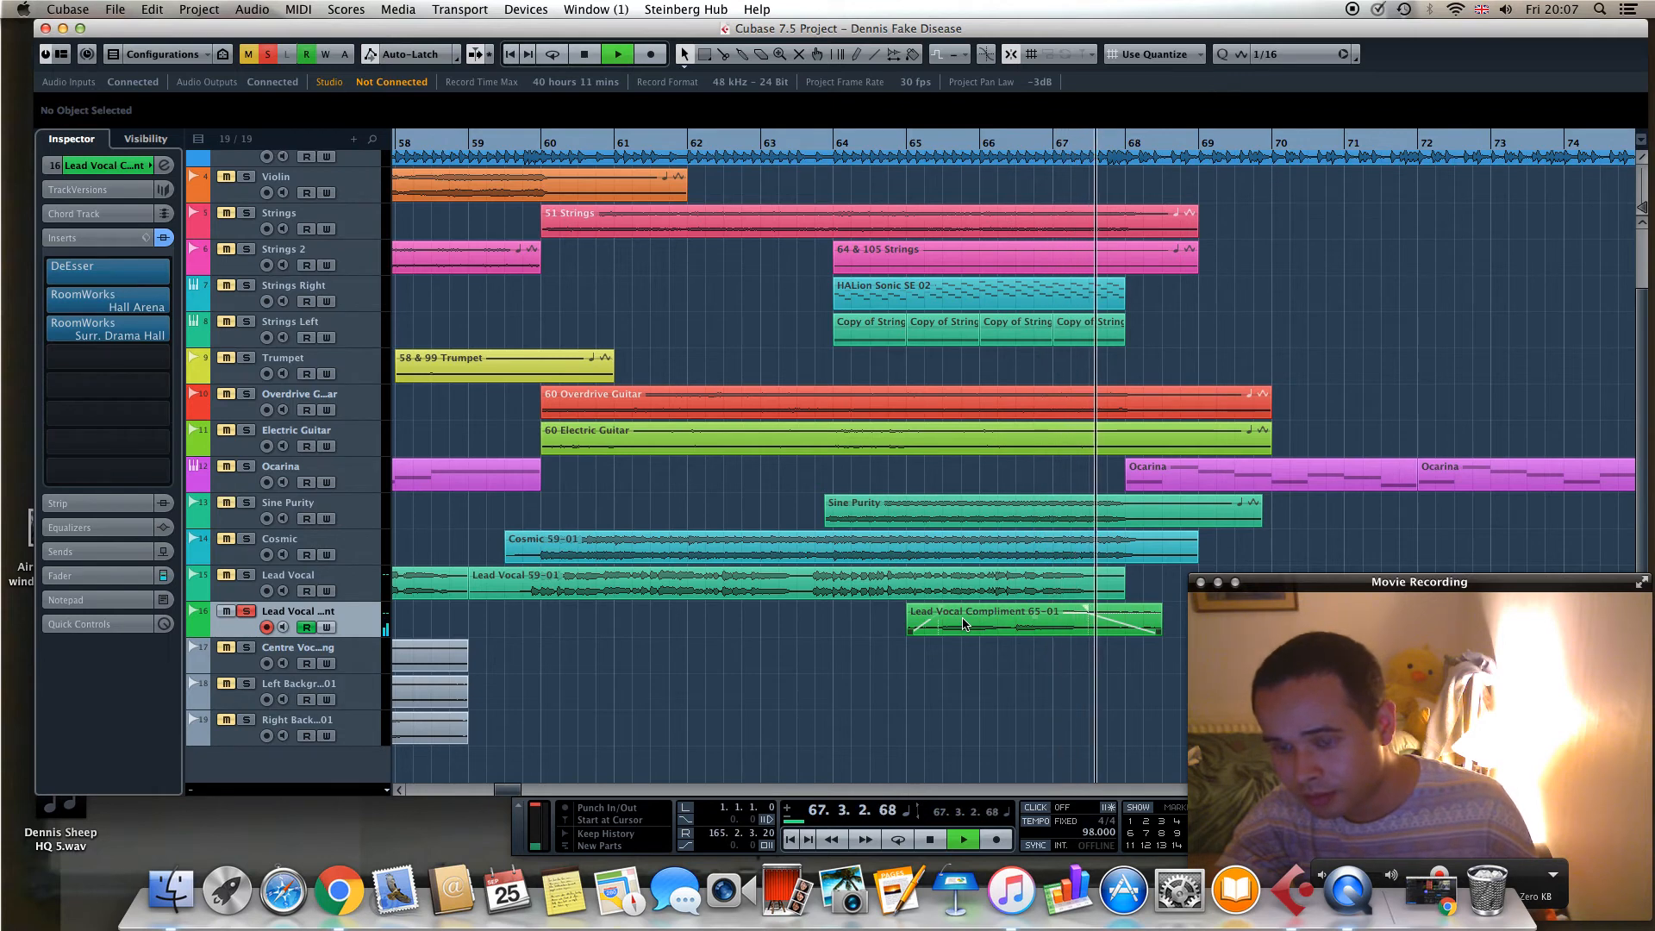
pyautogui.press('space')
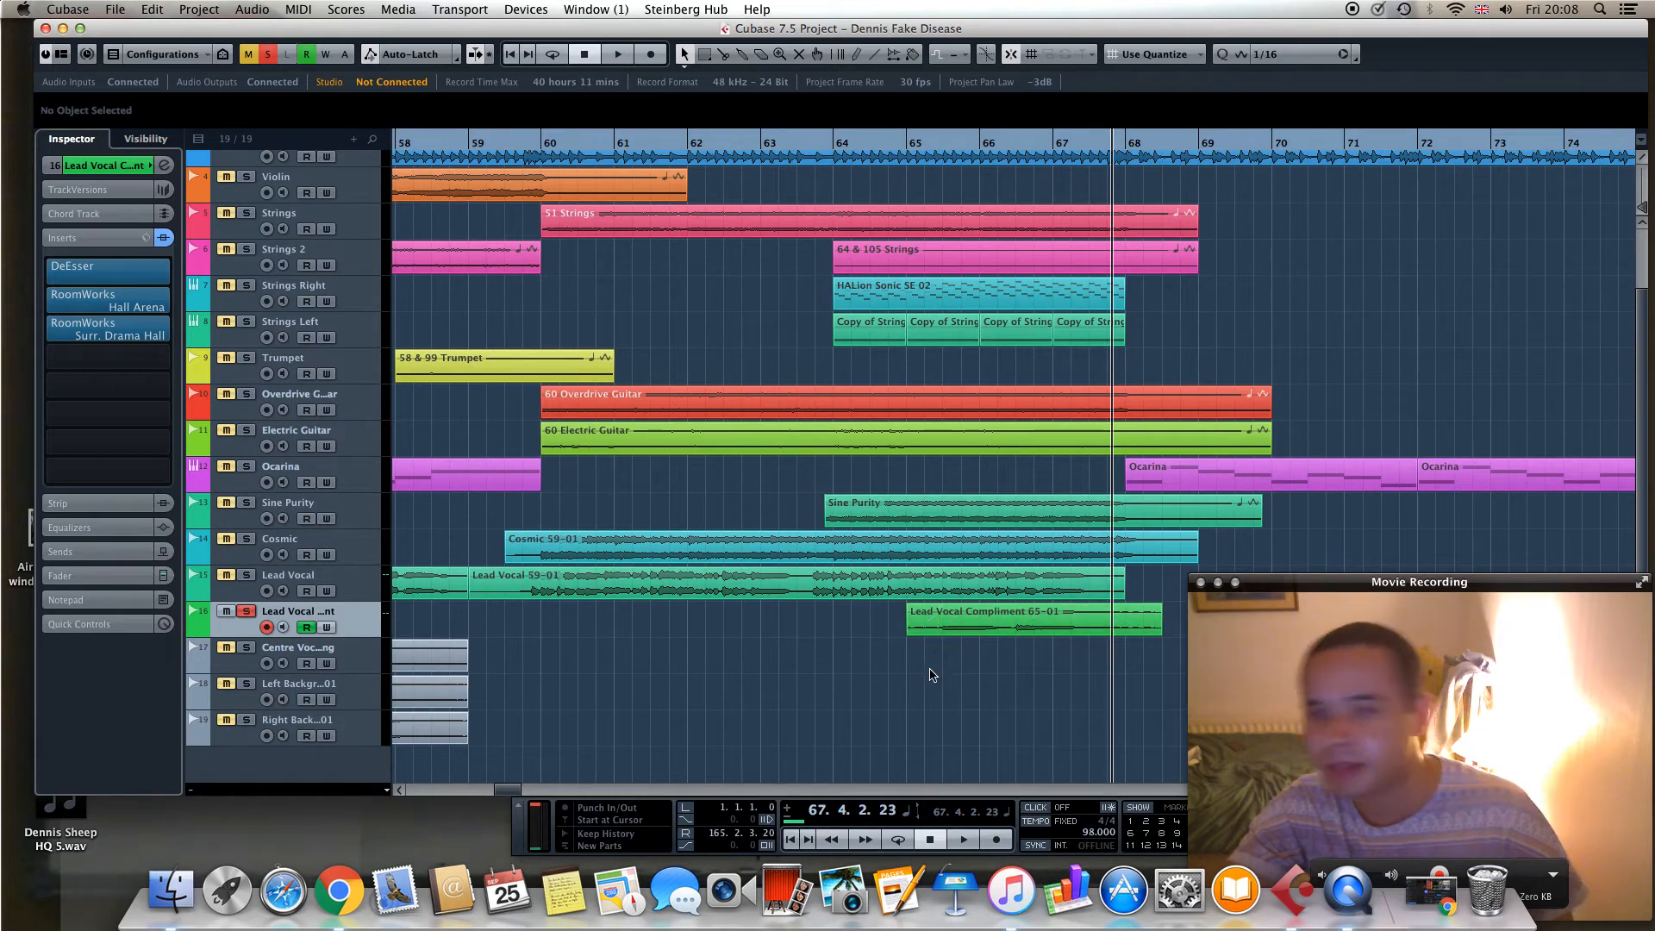
# Replay the soloed Lead Vocal Compliment from near the end of bar 64 and stop playback
pyautogui.scroll(2, 865, 661)
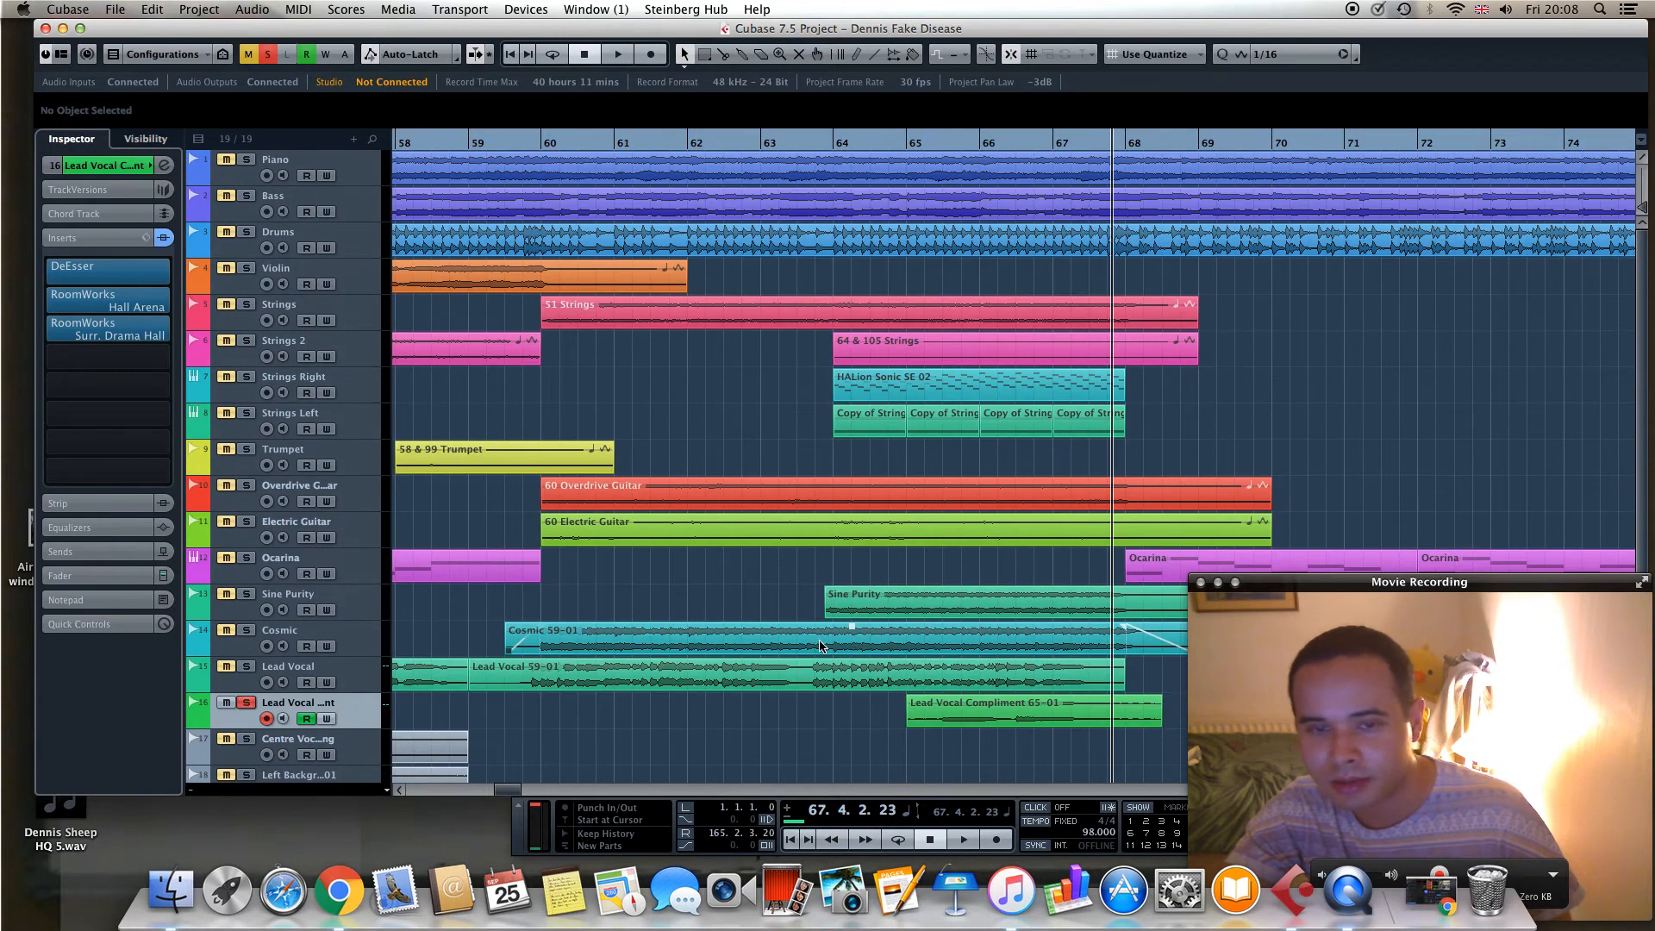
pyautogui.scroll(-2, 820, 645)
pyautogui.click(901, 146)
pyautogui.press('space')
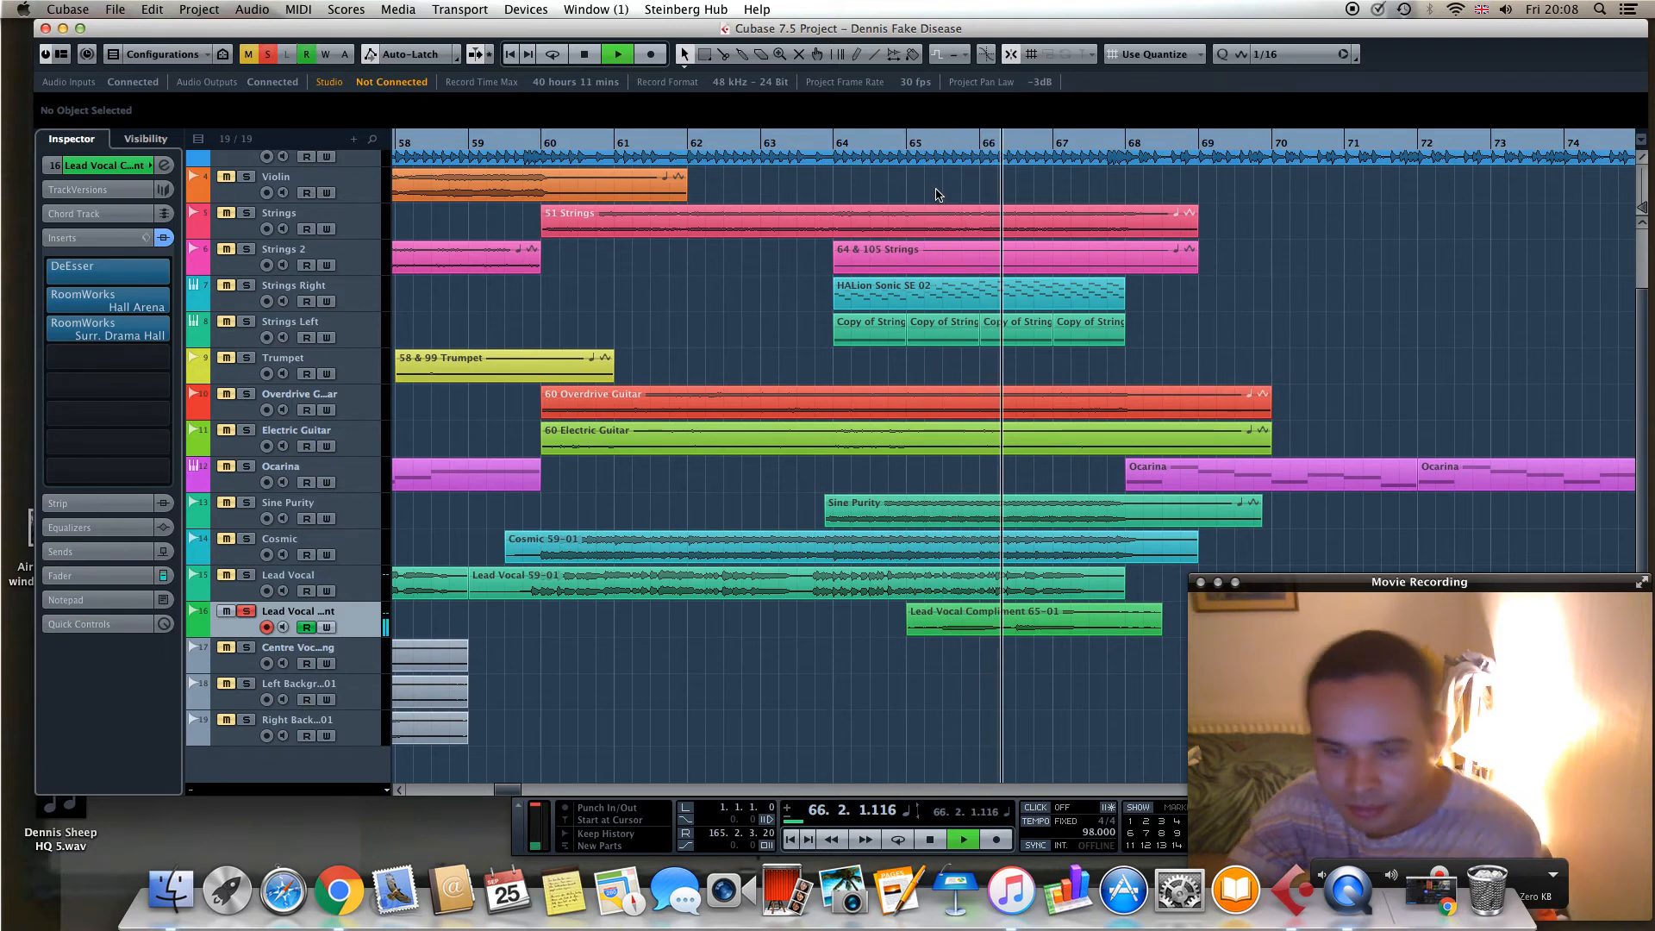
pyautogui.press('space')
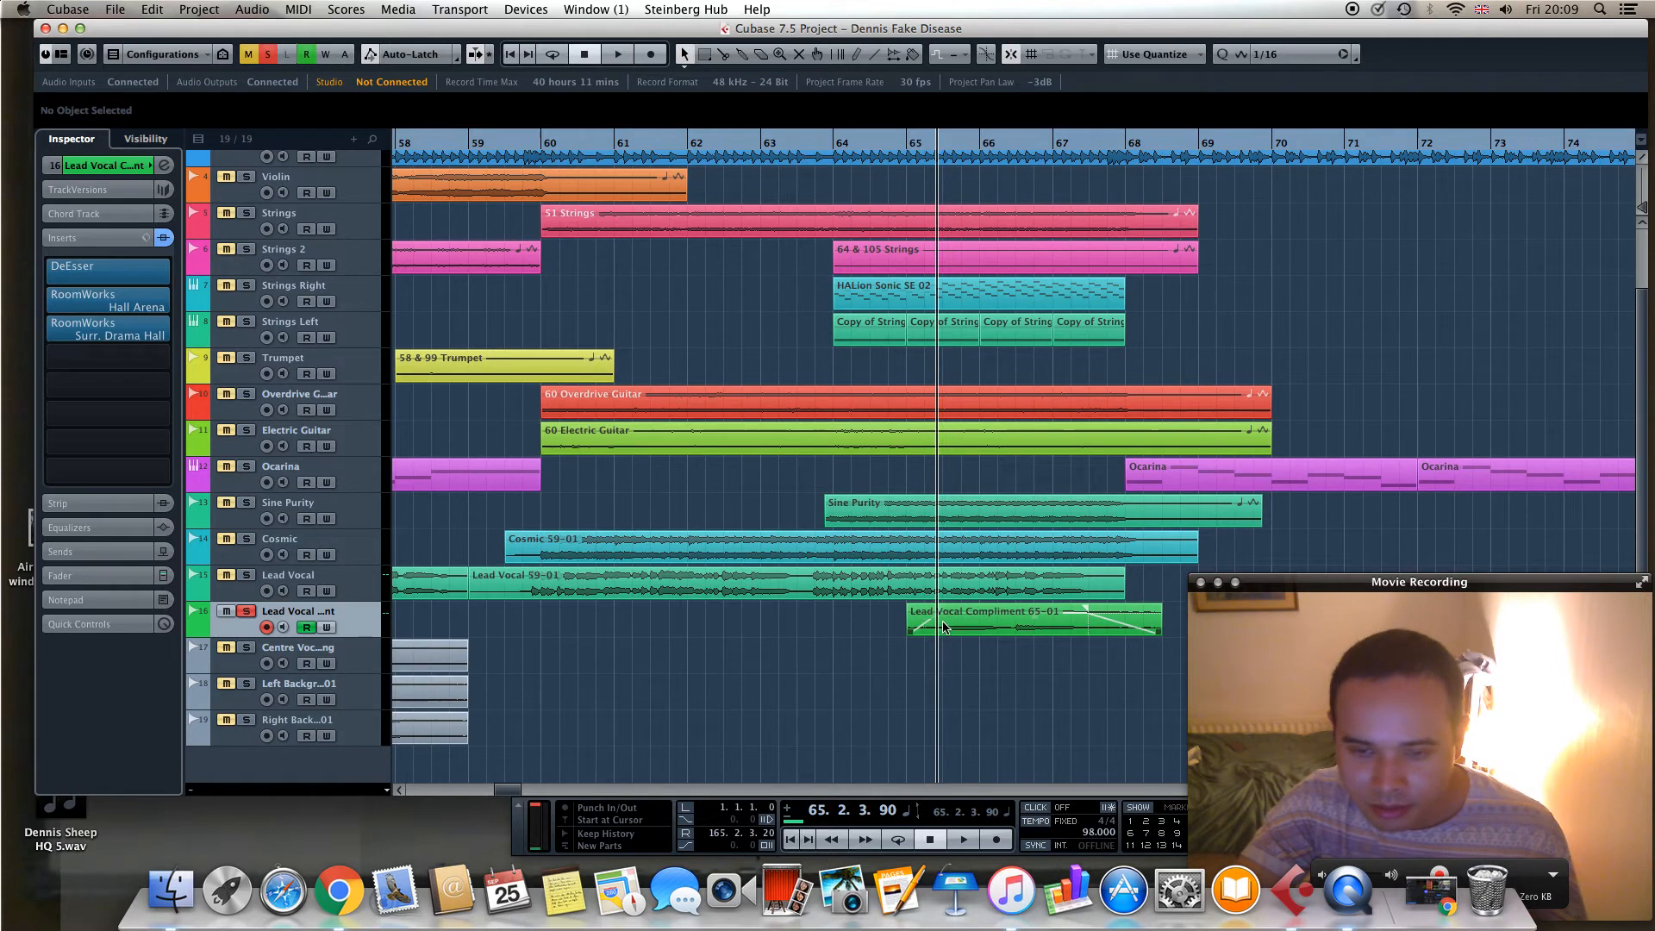
# Switch off the DeEsser and both RoomWorks inserts of the Lead Vocal Compliment, and play the track dry from bar 65
pyautogui.click(45, 273)
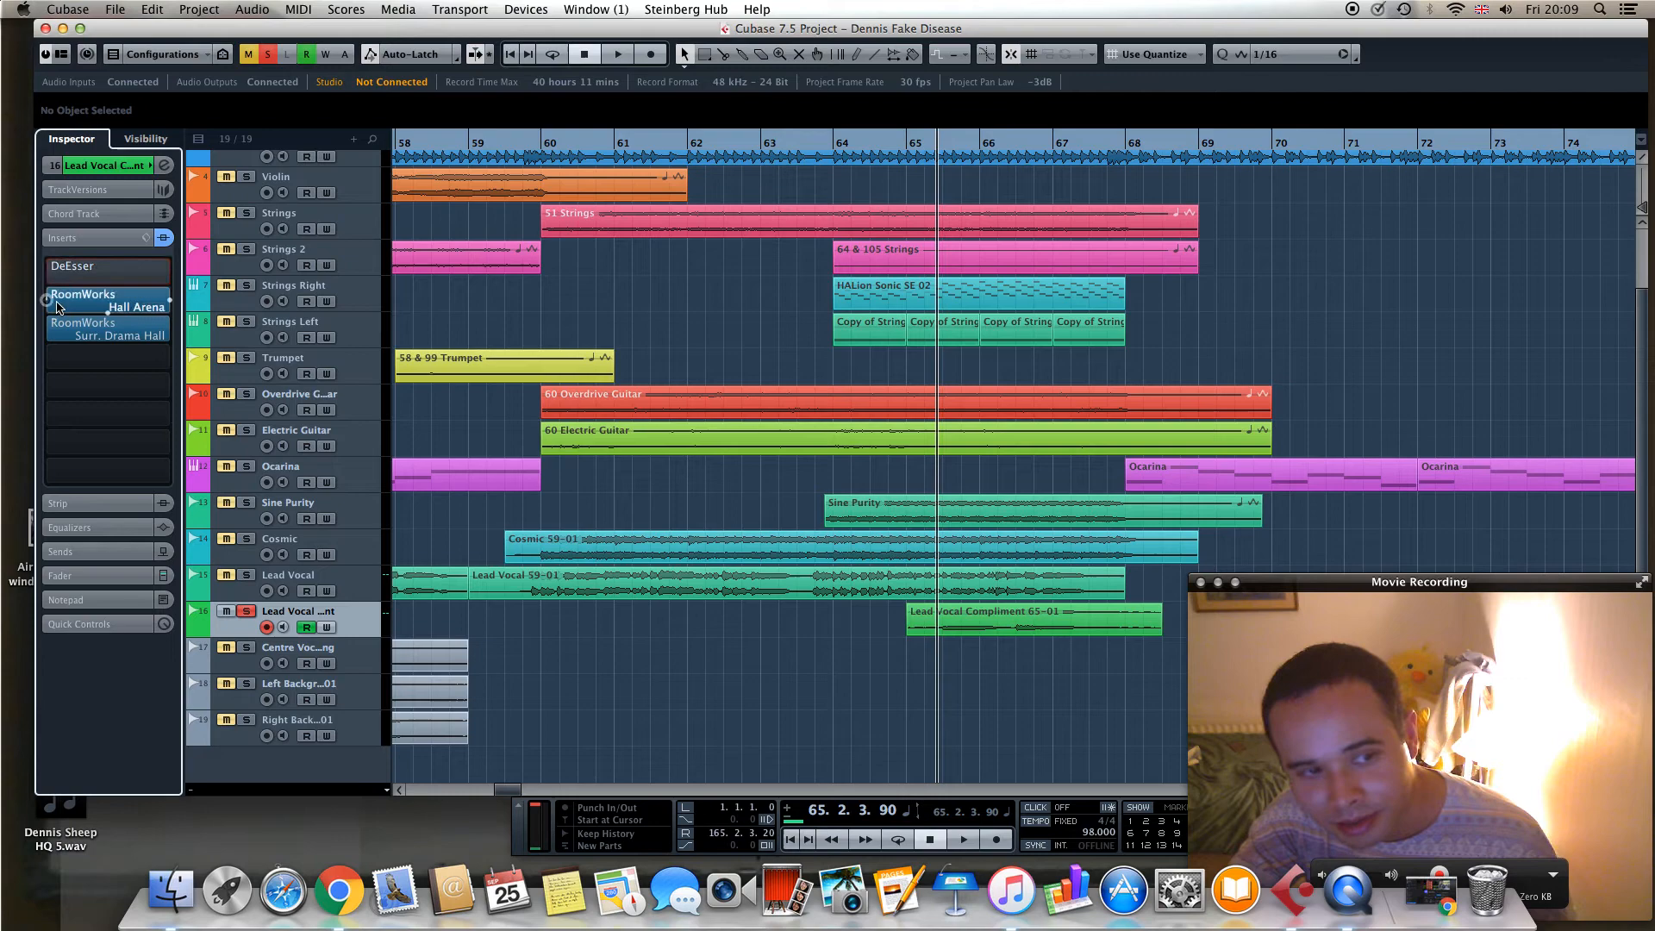
pyautogui.click(46, 300)
pyautogui.click(46, 329)
pyautogui.click(166, 166)
pyautogui.click(166, 166)
pyautogui.click(165, 165)
pyautogui.click(165, 166)
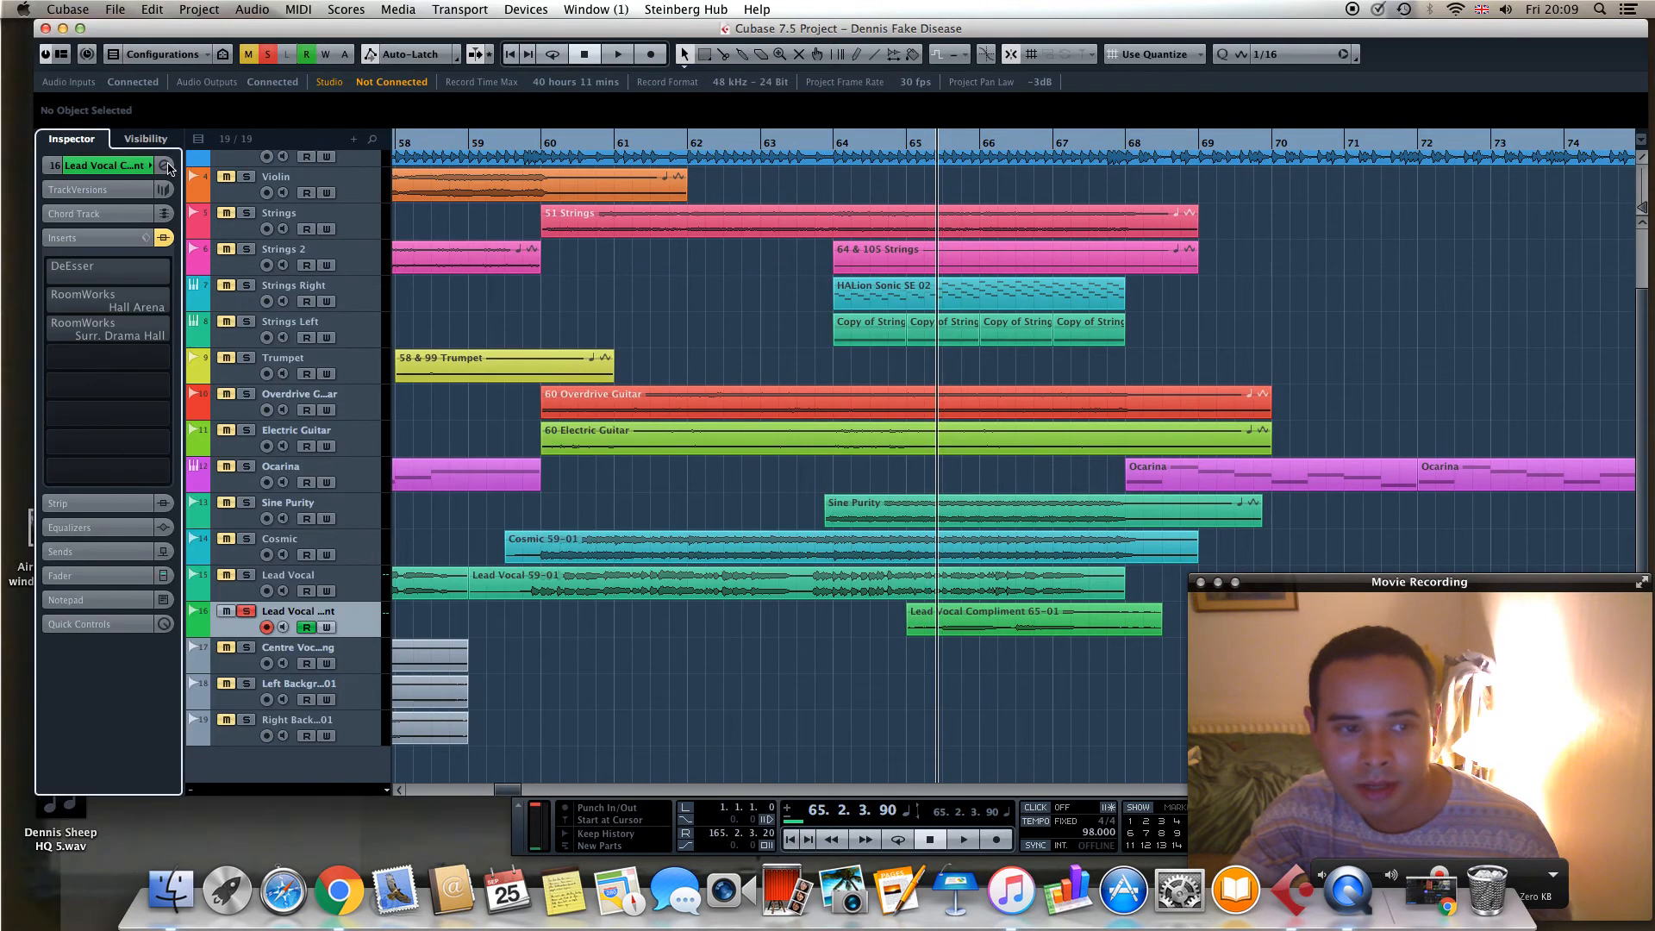
pyautogui.click(166, 165)
pyautogui.click(166, 165)
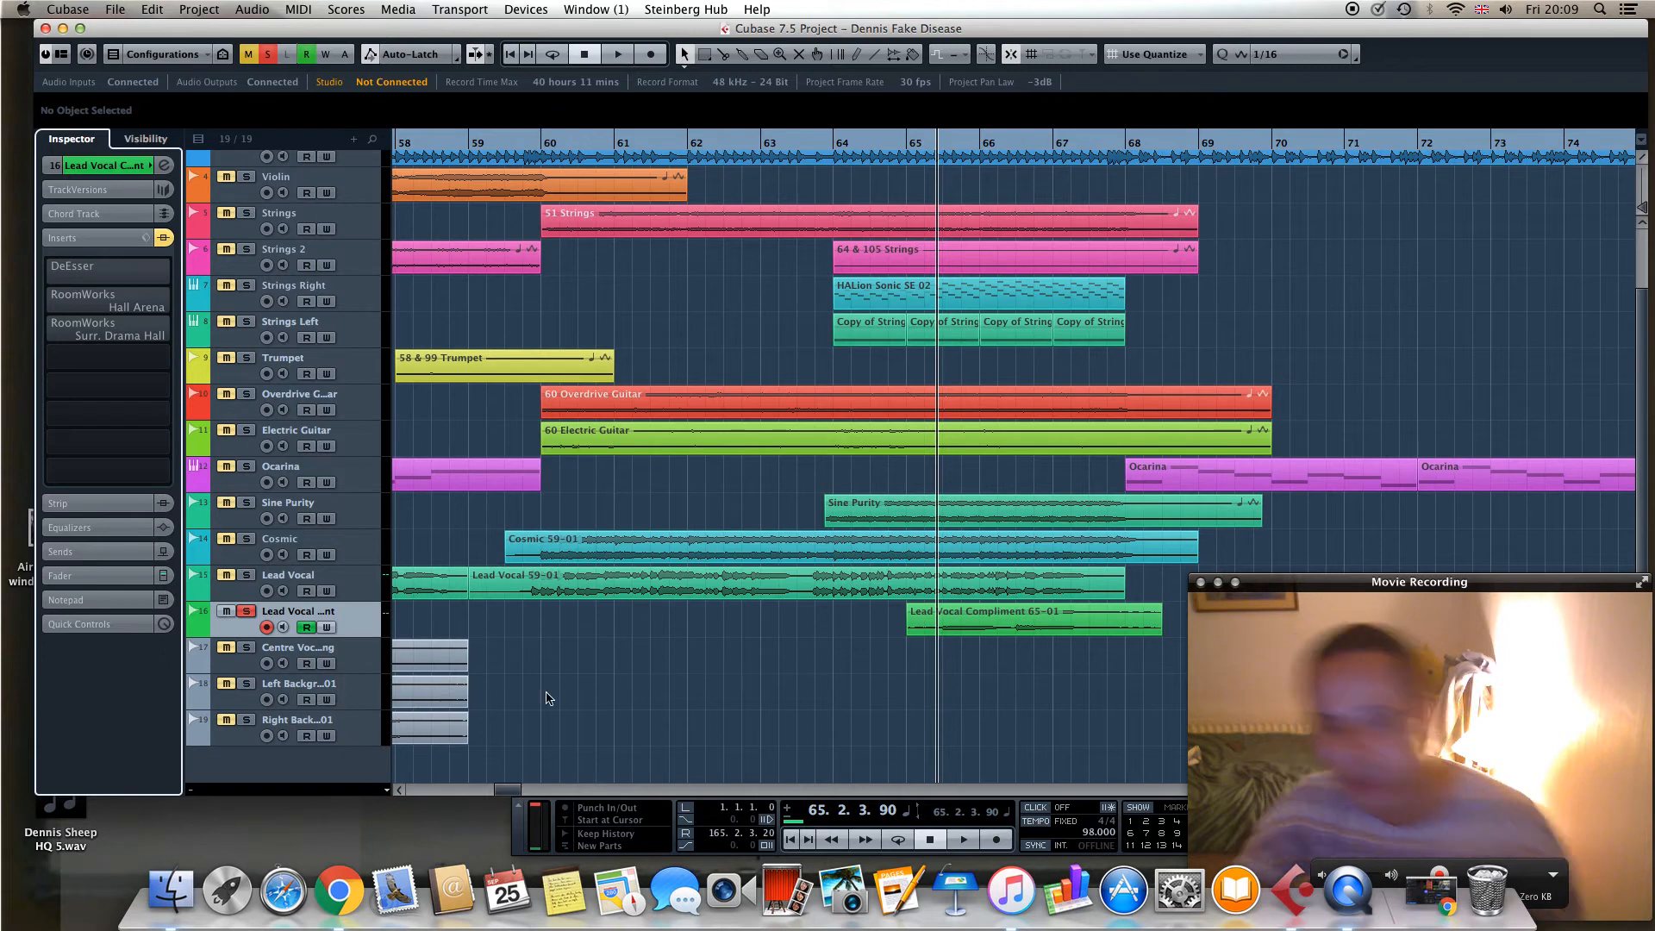
pyautogui.moveTo(501, 795); pyautogui.dragTo(508, 794)
pyautogui.press('space')
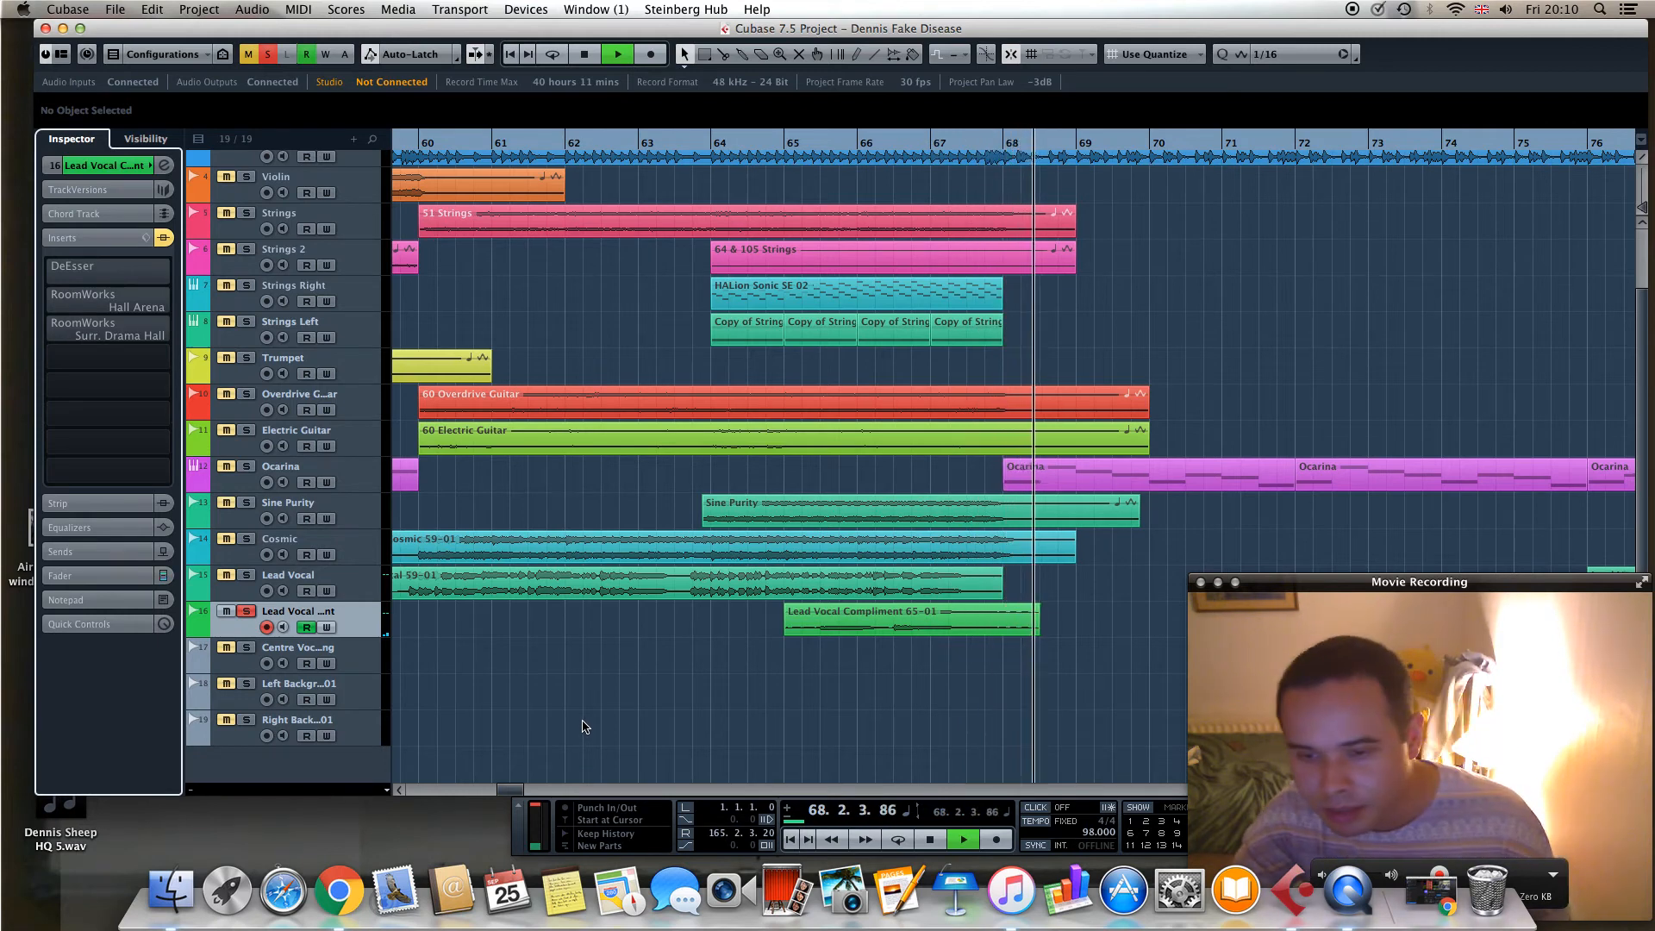
# Switch the DeEsser and both RoomWorks inserts of the Lead Vocal Compliment back on while replaying the track from late in bar 64
pyautogui.press('space')
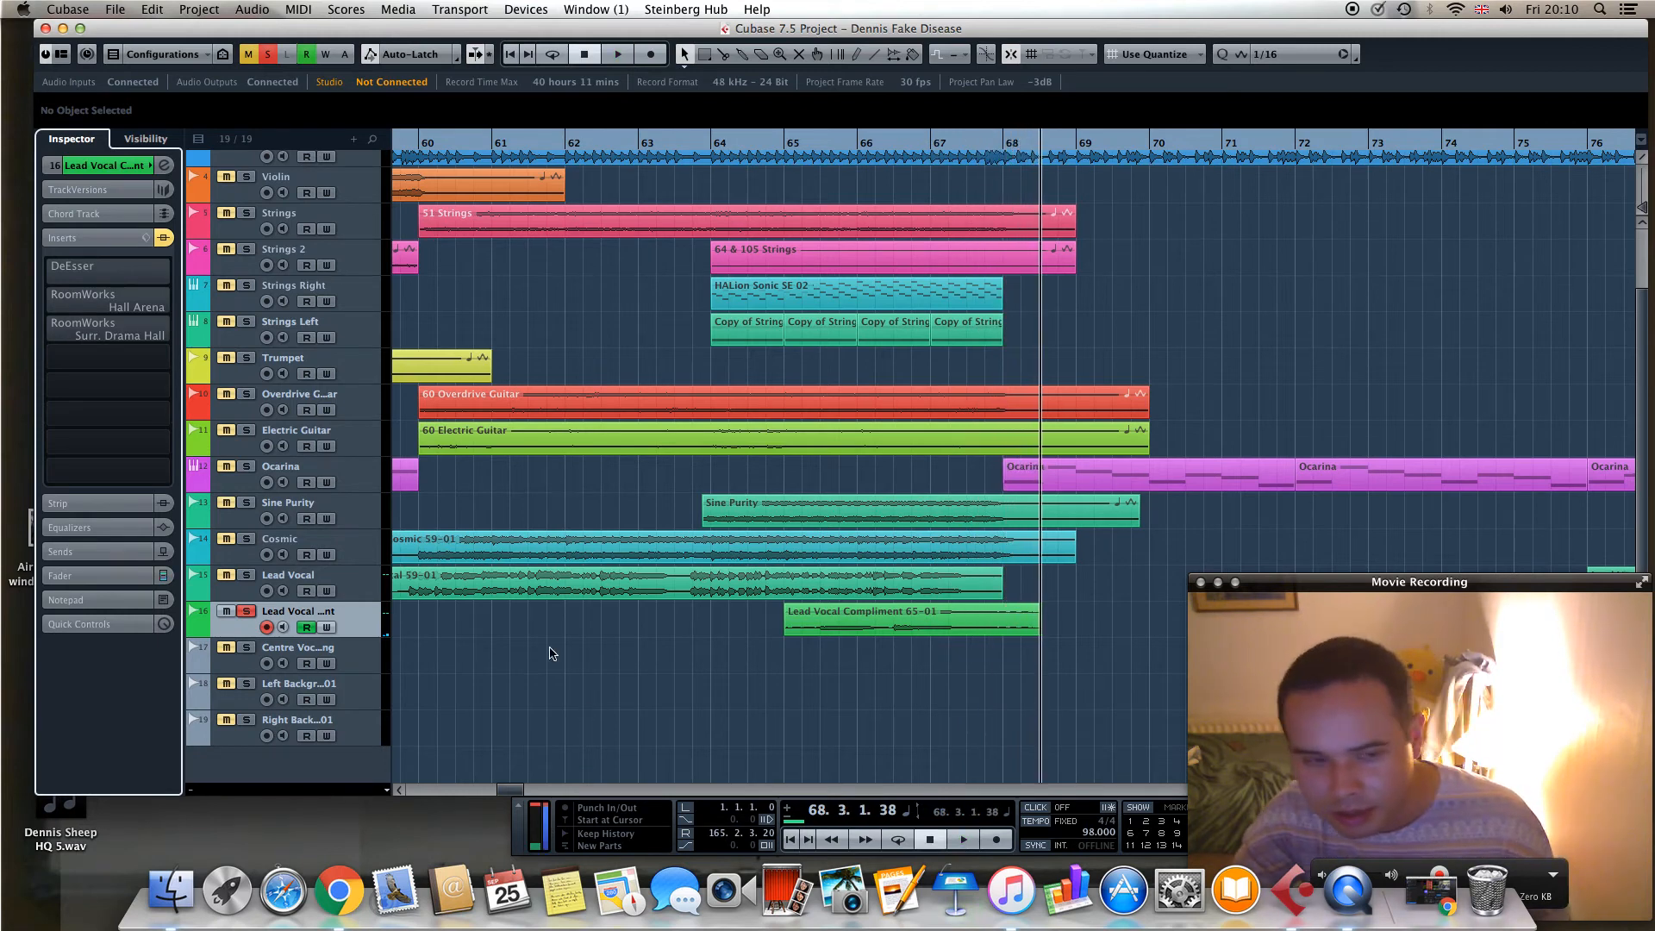
pyautogui.click(45, 272)
pyautogui.click(771, 149)
pyautogui.press('space')
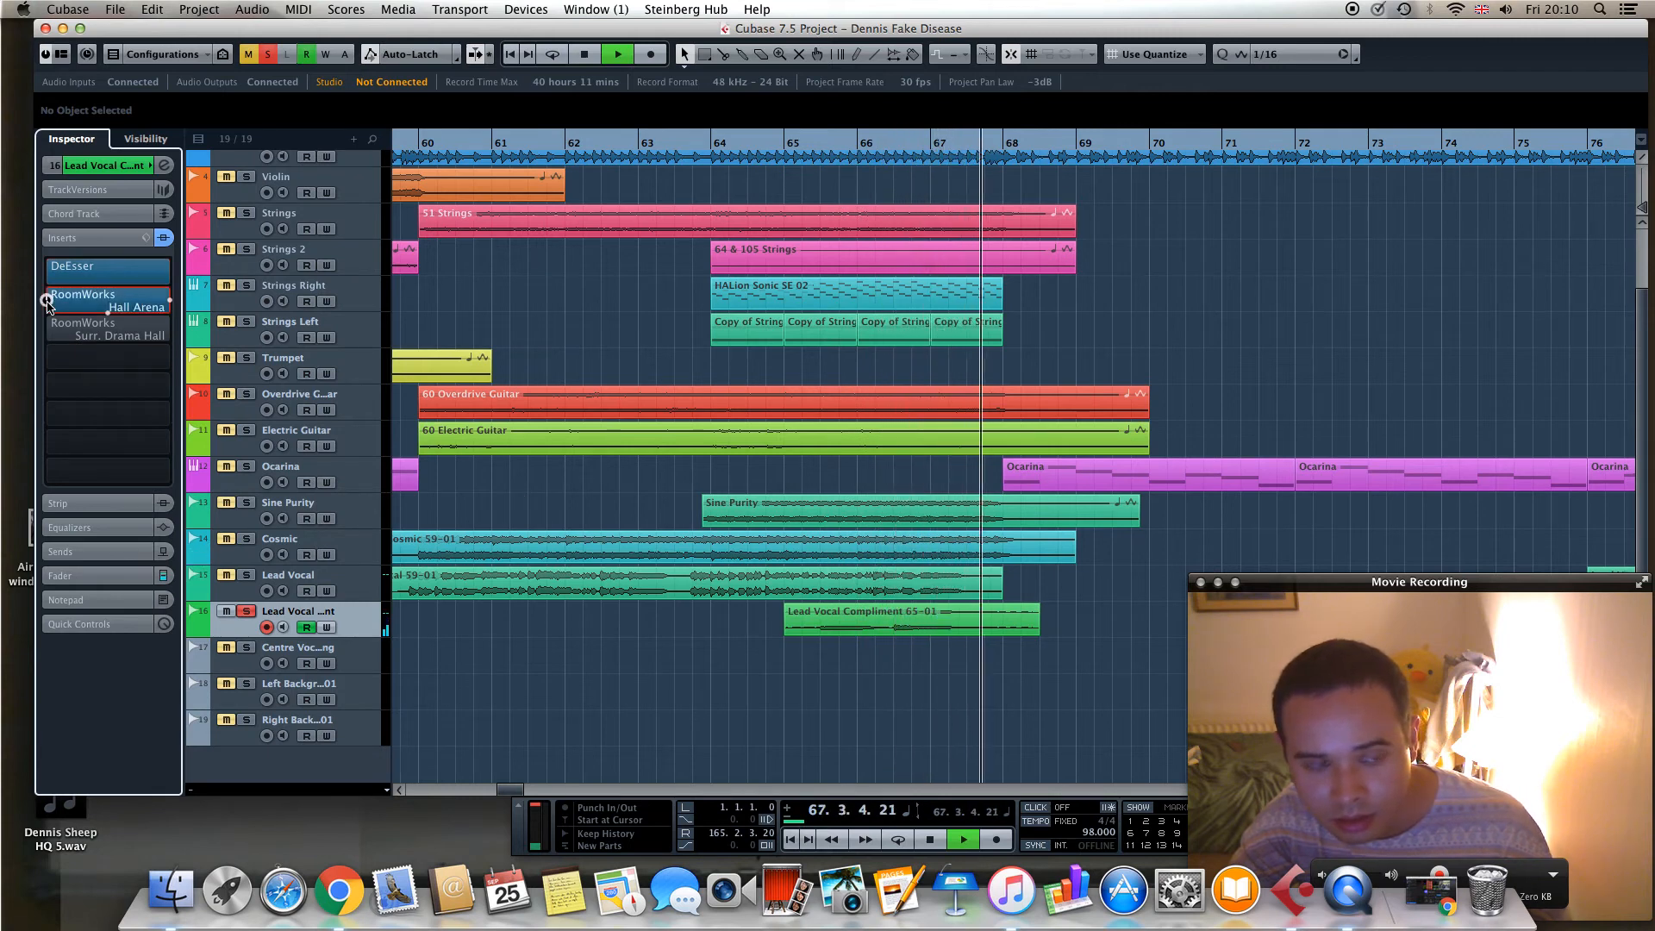
pyautogui.press('space')
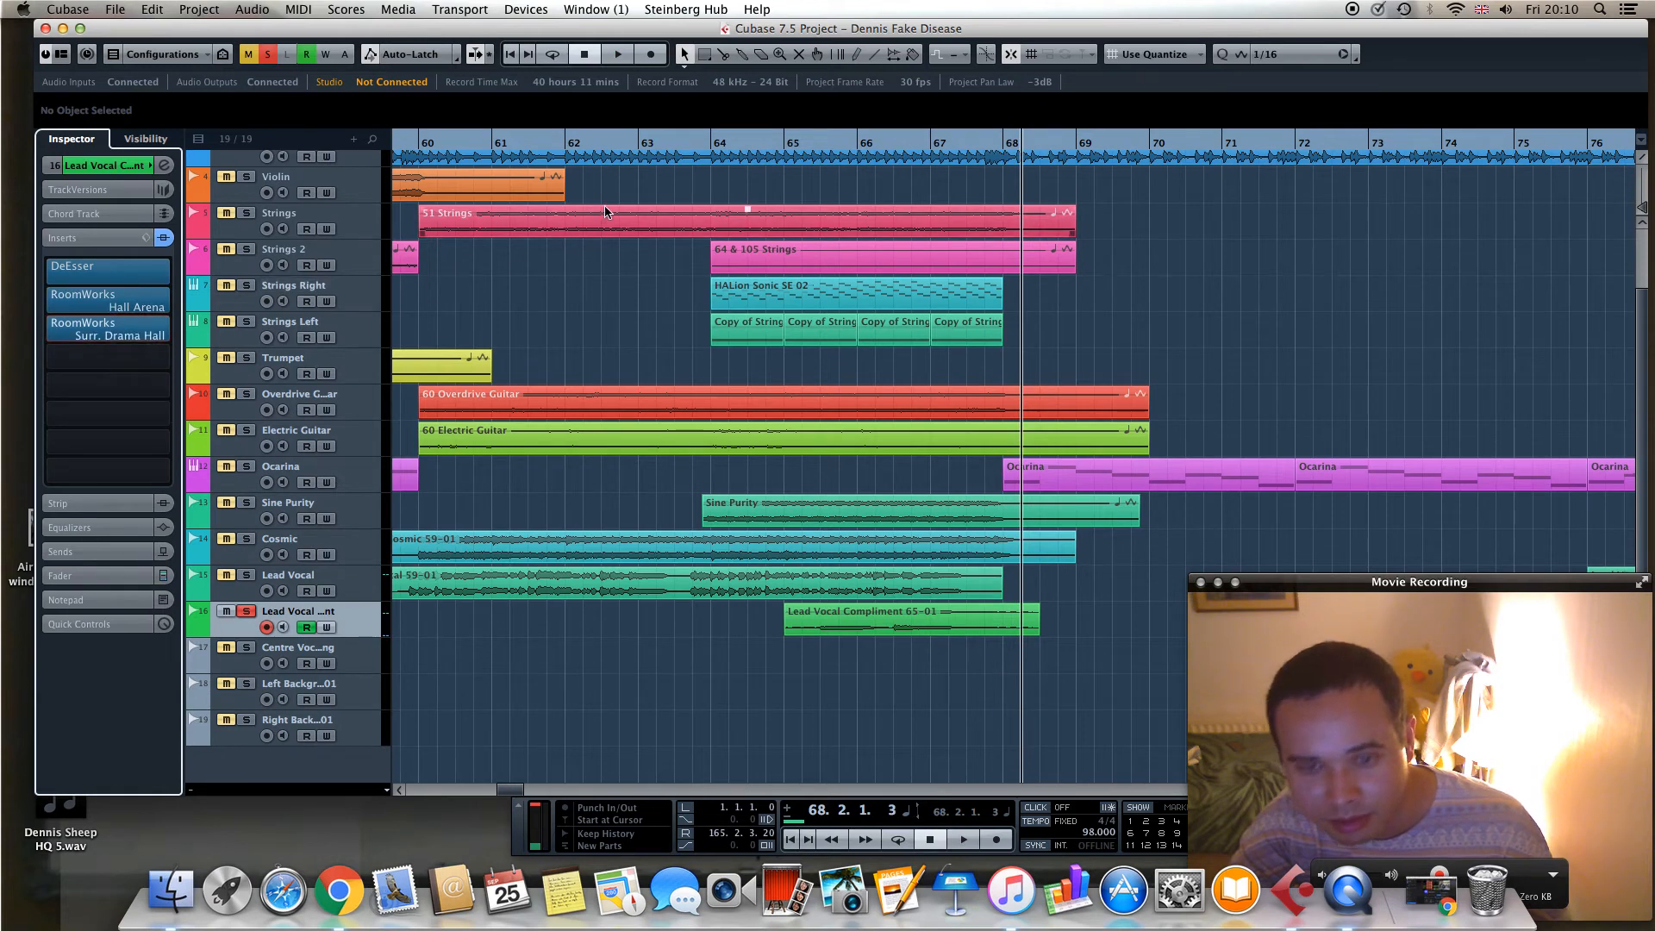
# Replay the soloed Lead Vocal Compliment from bar 65 with its Hall Arena RoomWorks bypassed, and stop playback in bar 68
pyautogui.click(788, 136)
pyautogui.press('space')
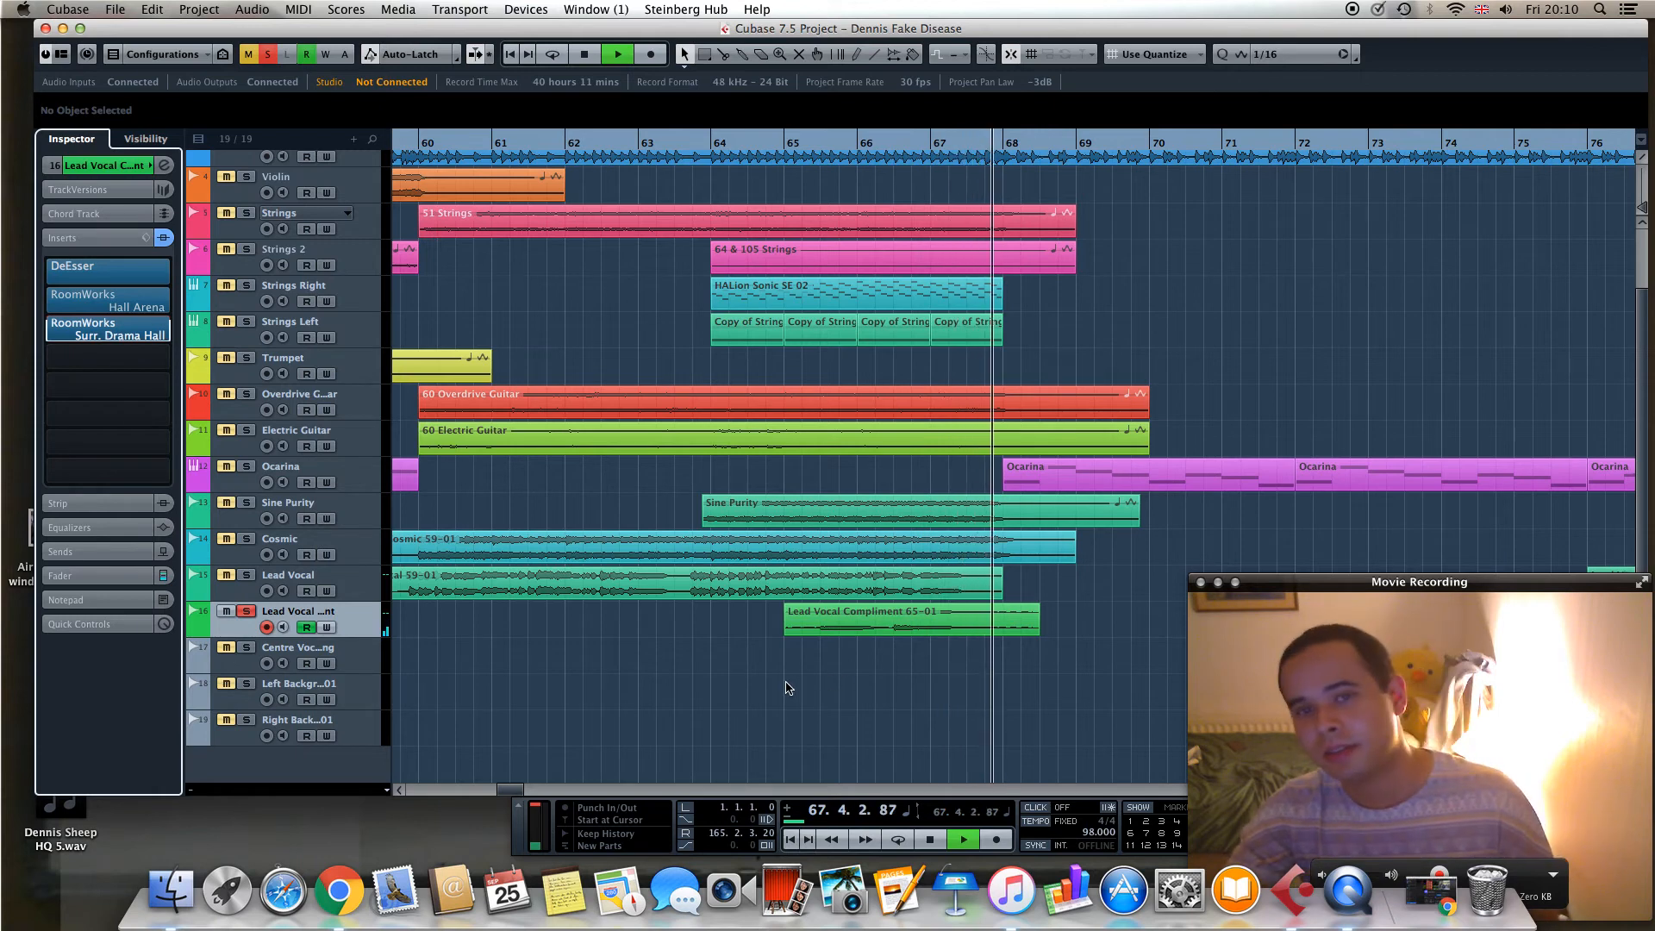
pyautogui.press('space')
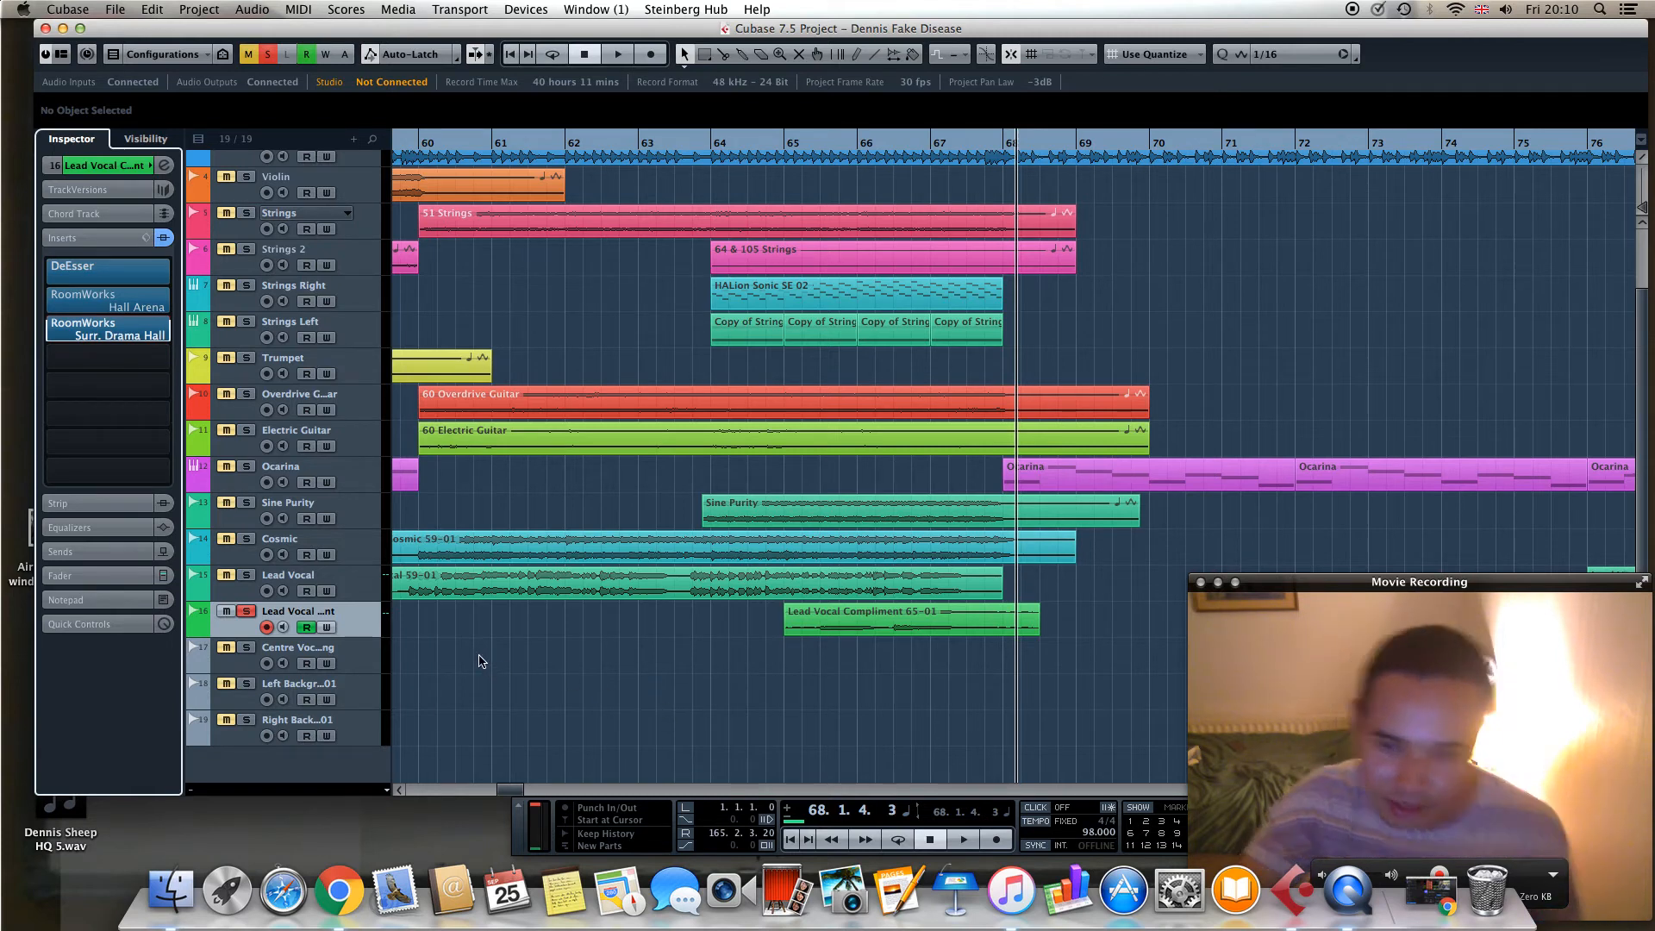
# Switch Hall Arena back on, and play the Lead Vocal and Lead Vocal Compliment soloed together from late in bar 64
pyautogui.click(246, 575)
pyautogui.click(782, 142)
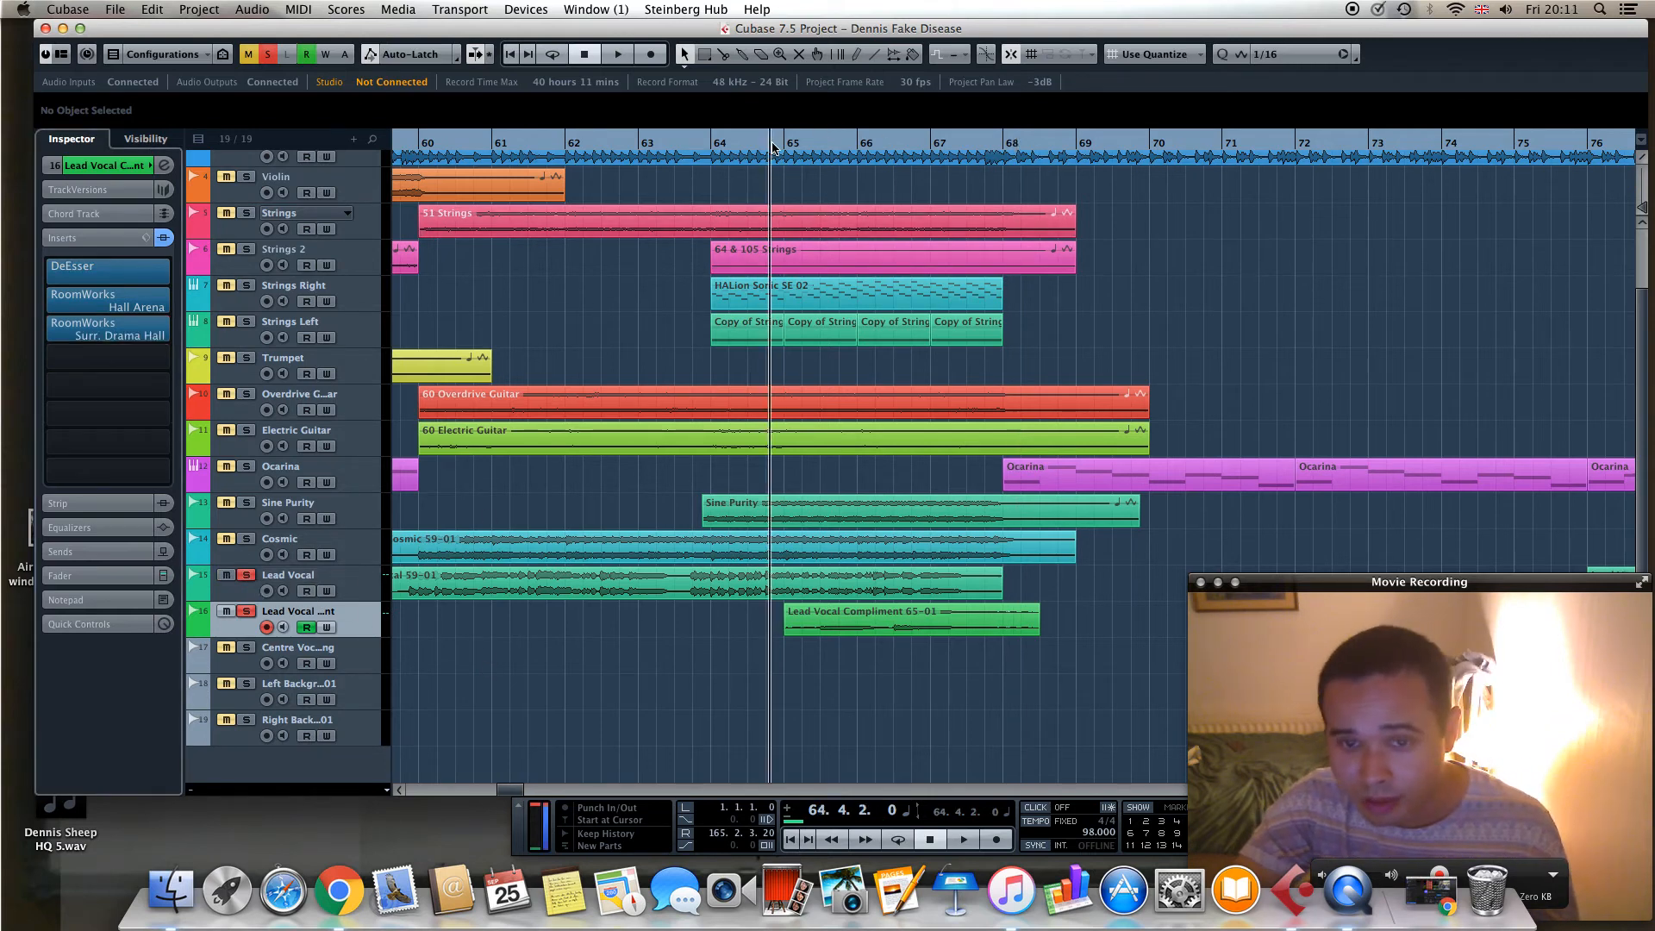
pyautogui.press('space')
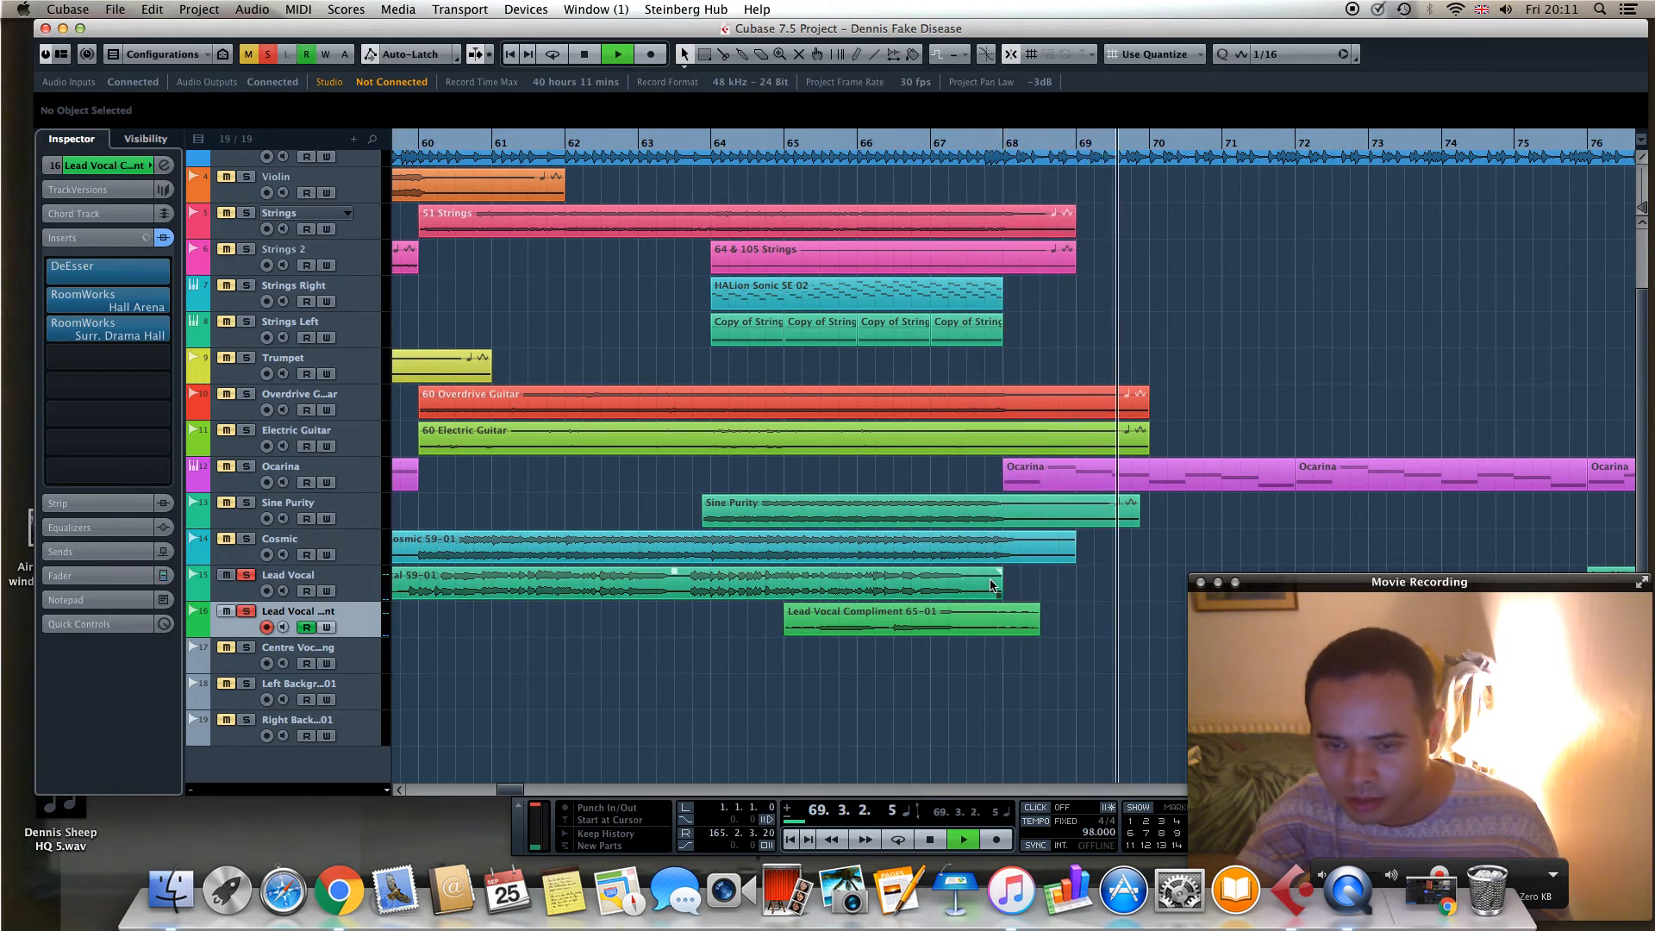
pyautogui.press('space')
# Play the two soloed vocals briefly in bar 67, and examine the fade-out handle at the end of the Lead Vocal 59-01 event
pyautogui.click(954, 145)
pyautogui.press('space')
pyautogui.press('space')
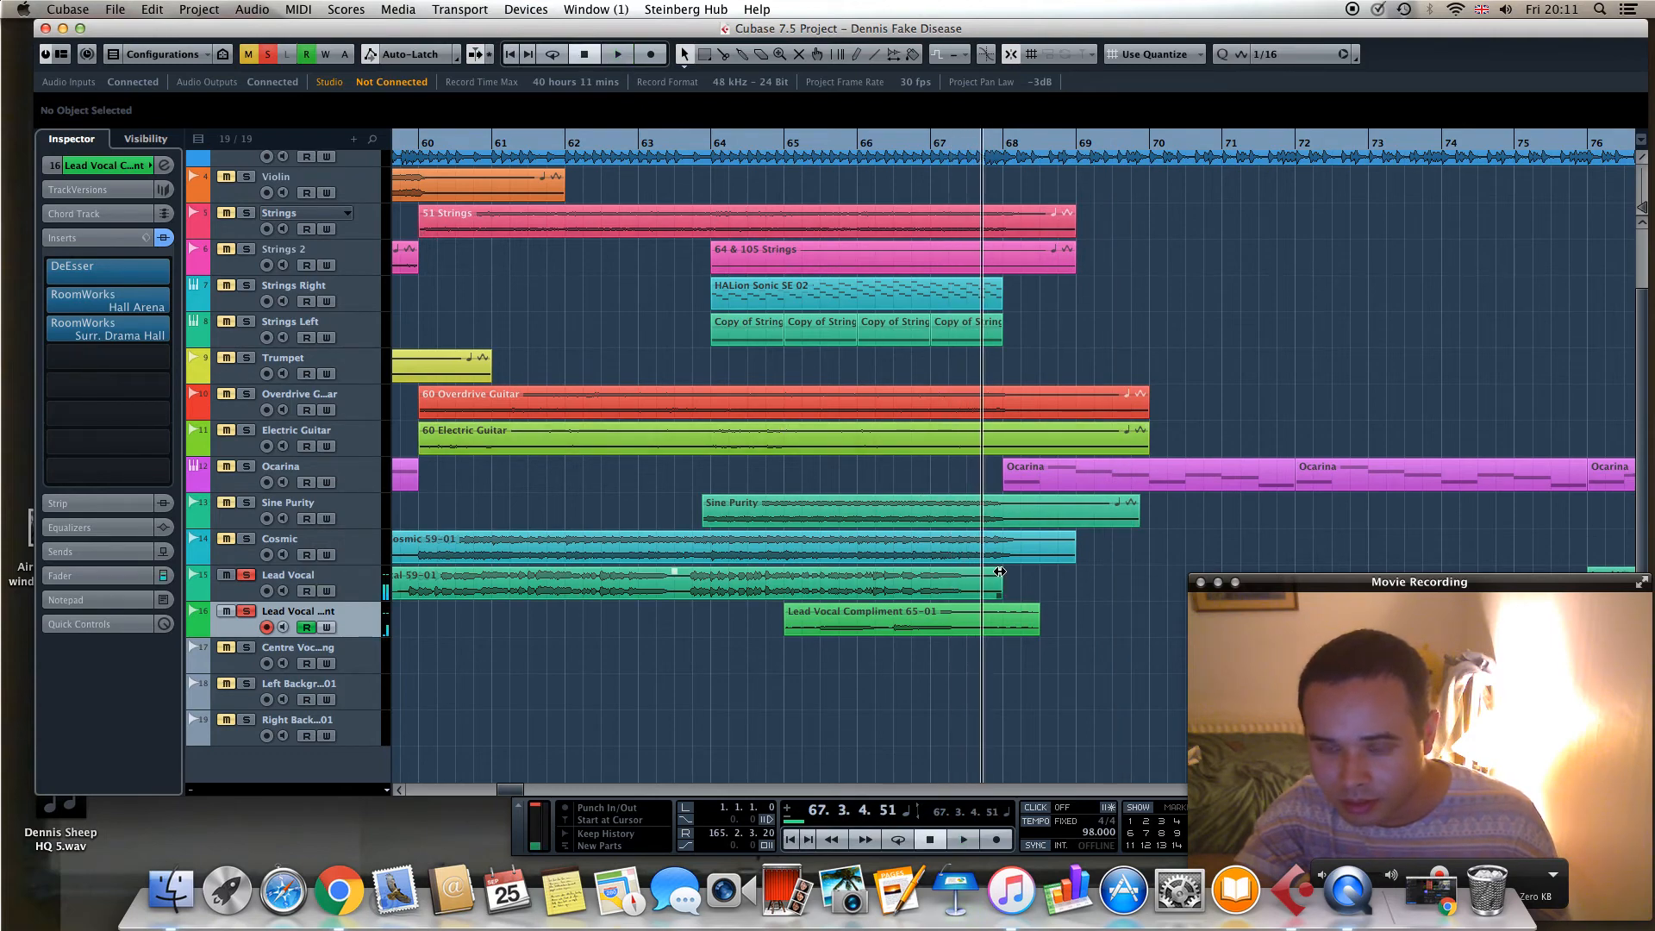
pyautogui.moveTo(998, 570)
pyautogui.mouseDown()
pyautogui.moveTo(957, 570)
pyautogui.moveTo(1008, 571)
pyautogui.mouseUp()
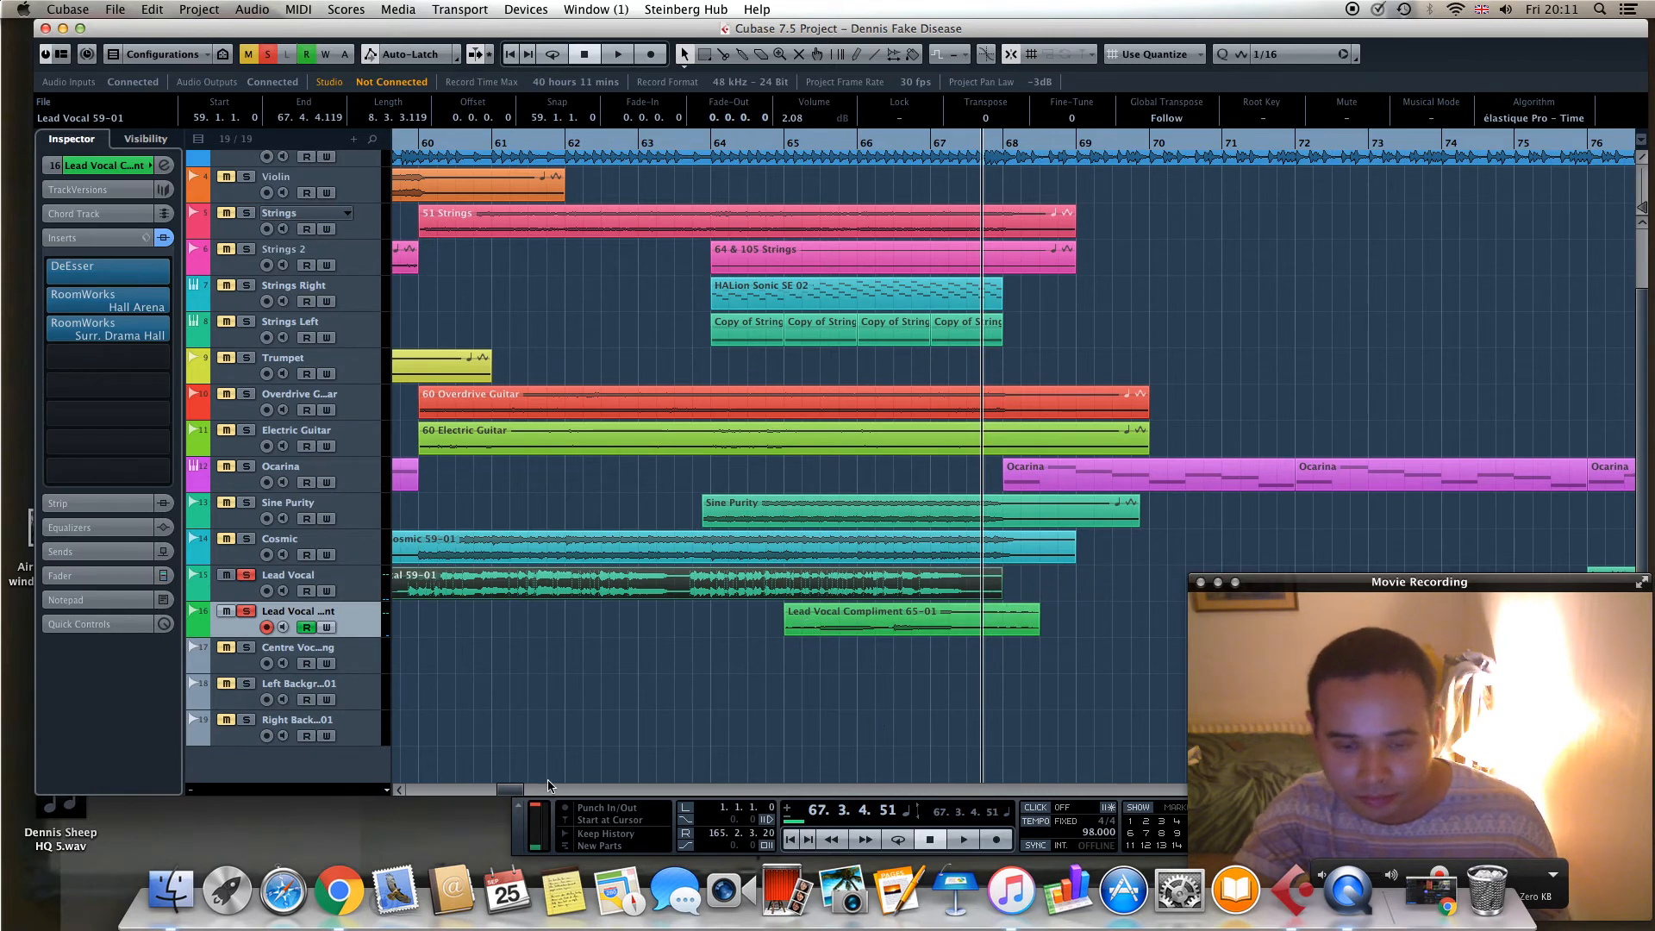
# Set the fade-in of the Lead Vocal Compliment 85-01 event to 0.1.3.96
pyautogui.moveTo(518, 790); pyautogui.dragTo(514, 790)
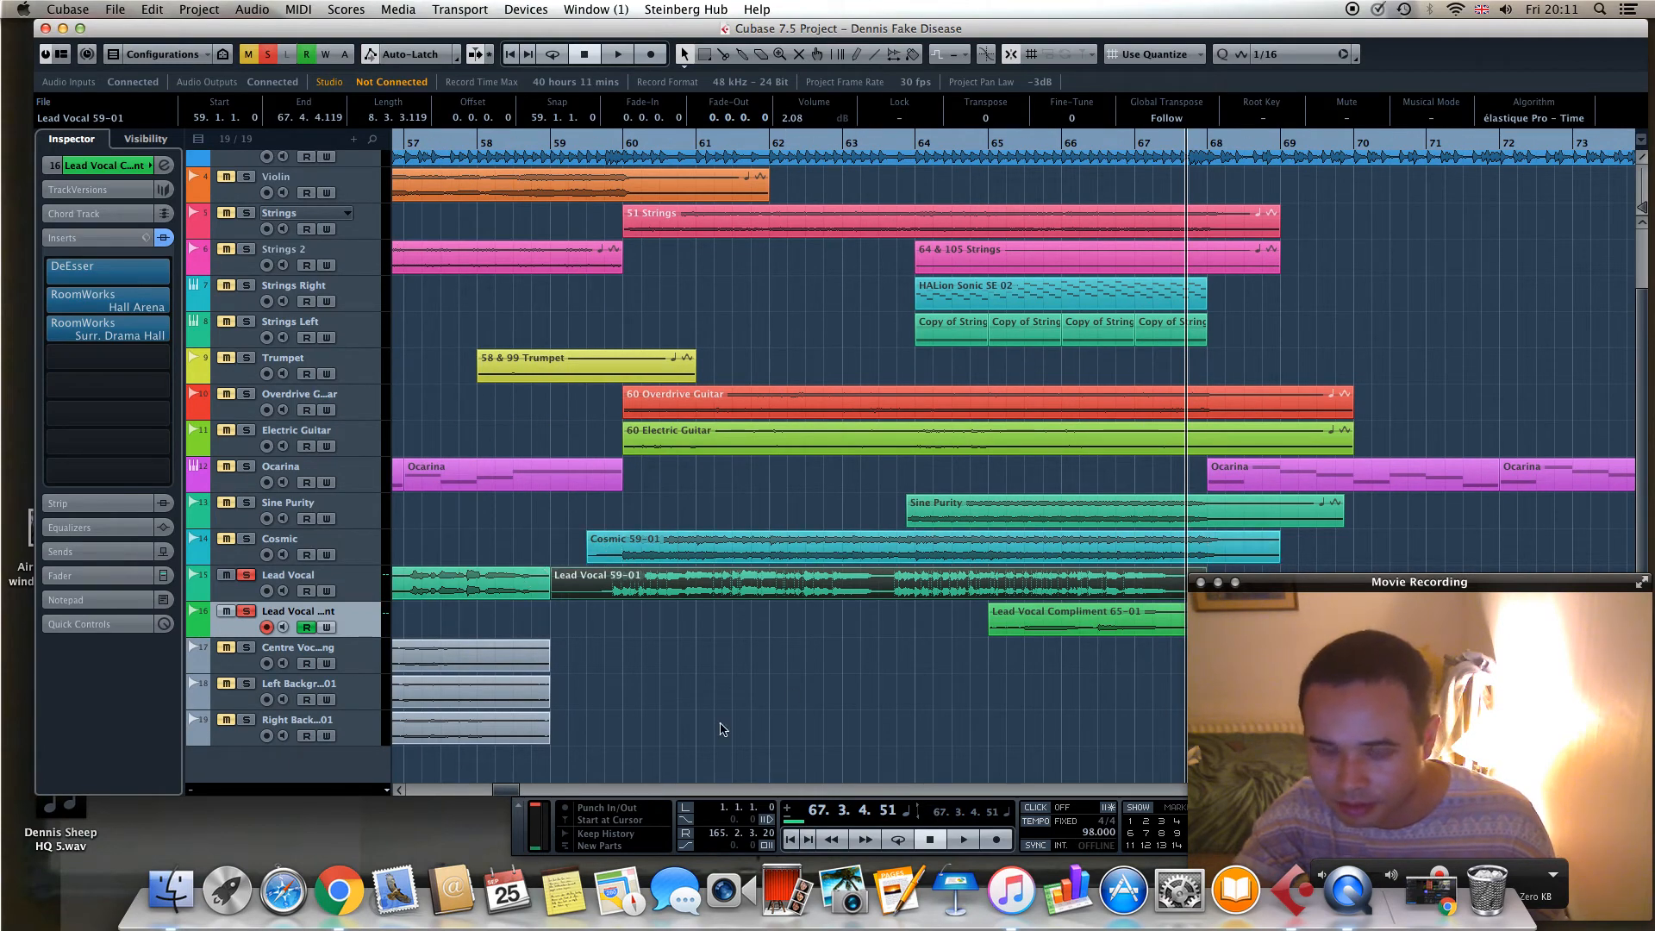
pyautogui.hscroll(5, 516, 795)
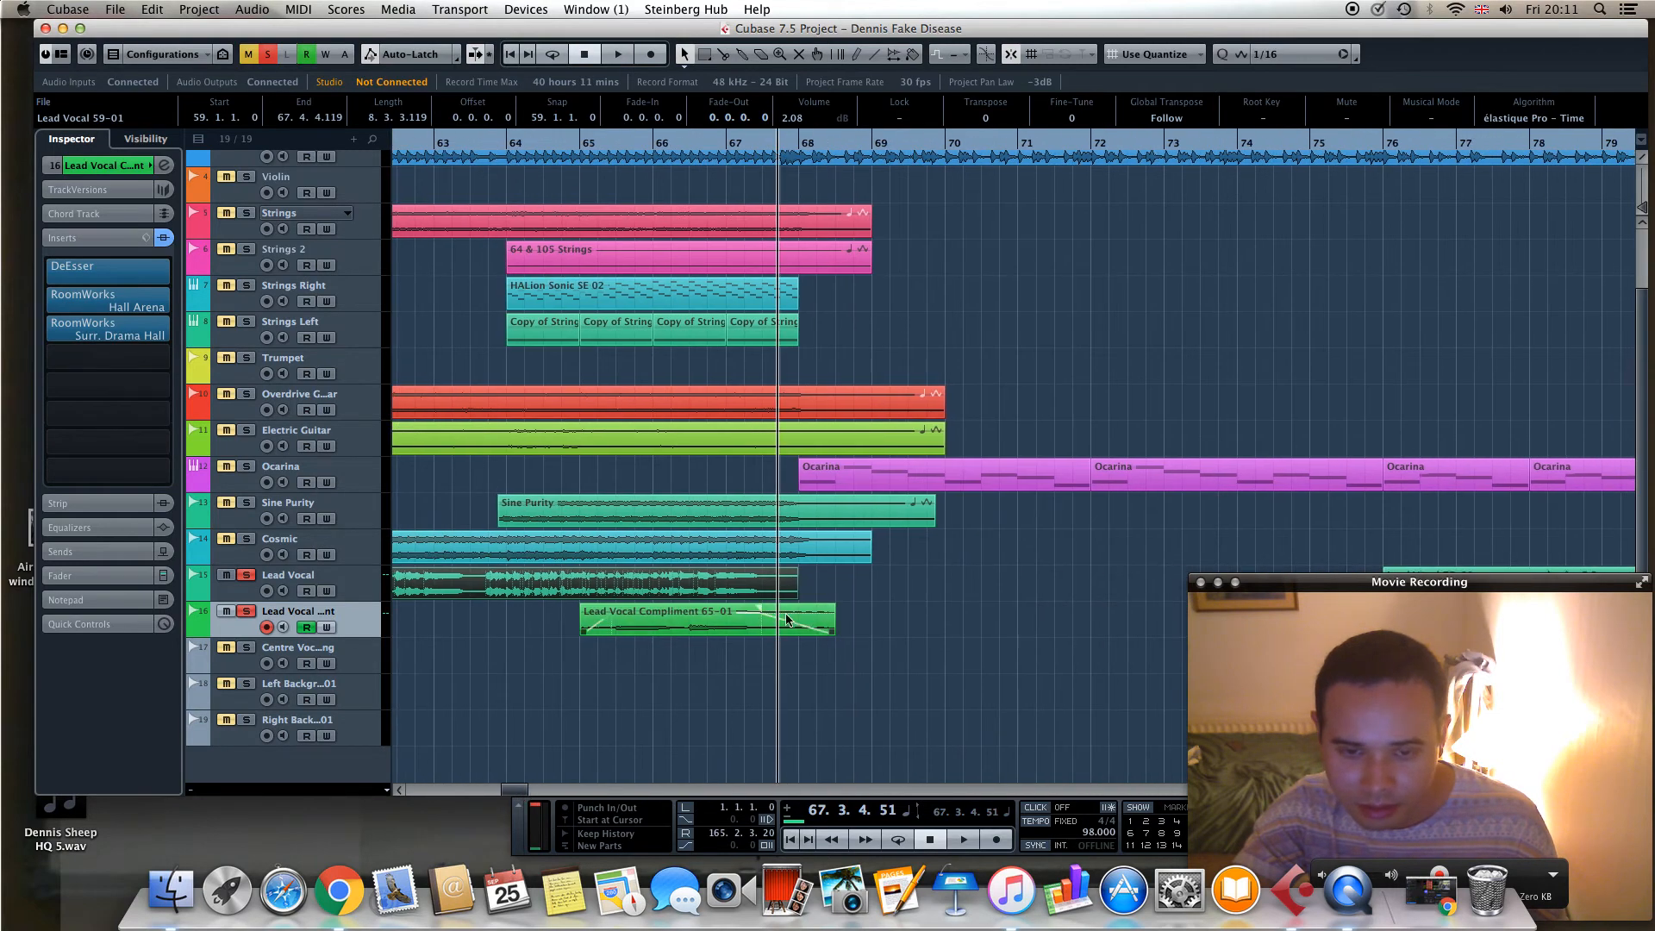
pyautogui.hscroll(20, 518, 795)
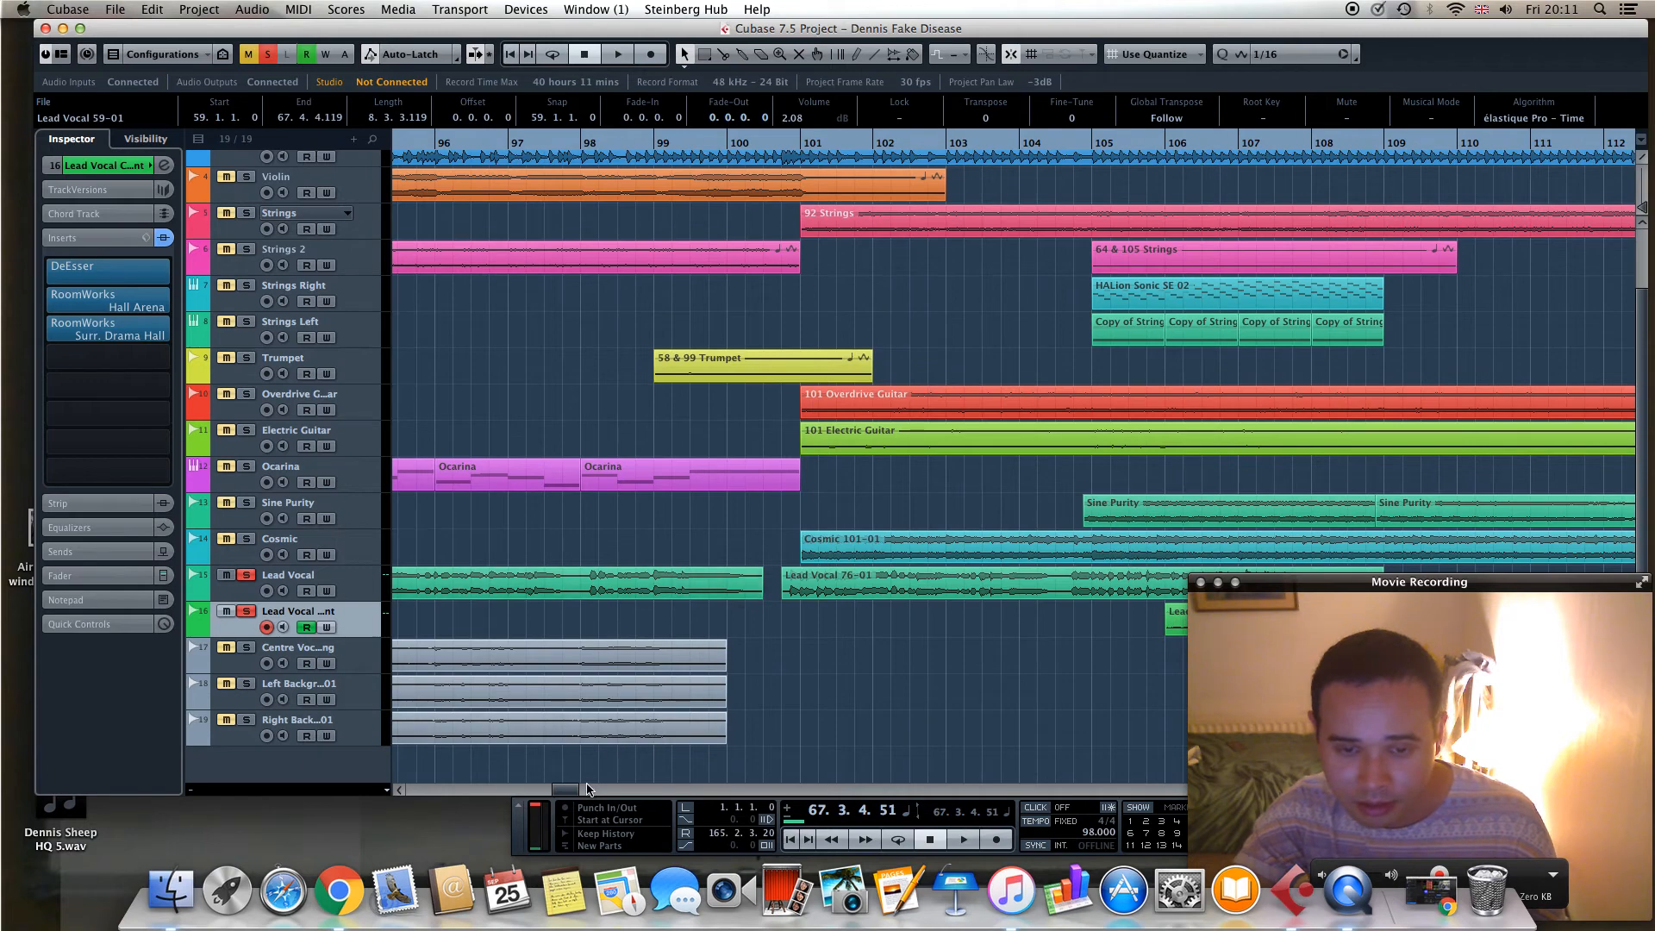
pyautogui.hscroll(-10, 569, 792)
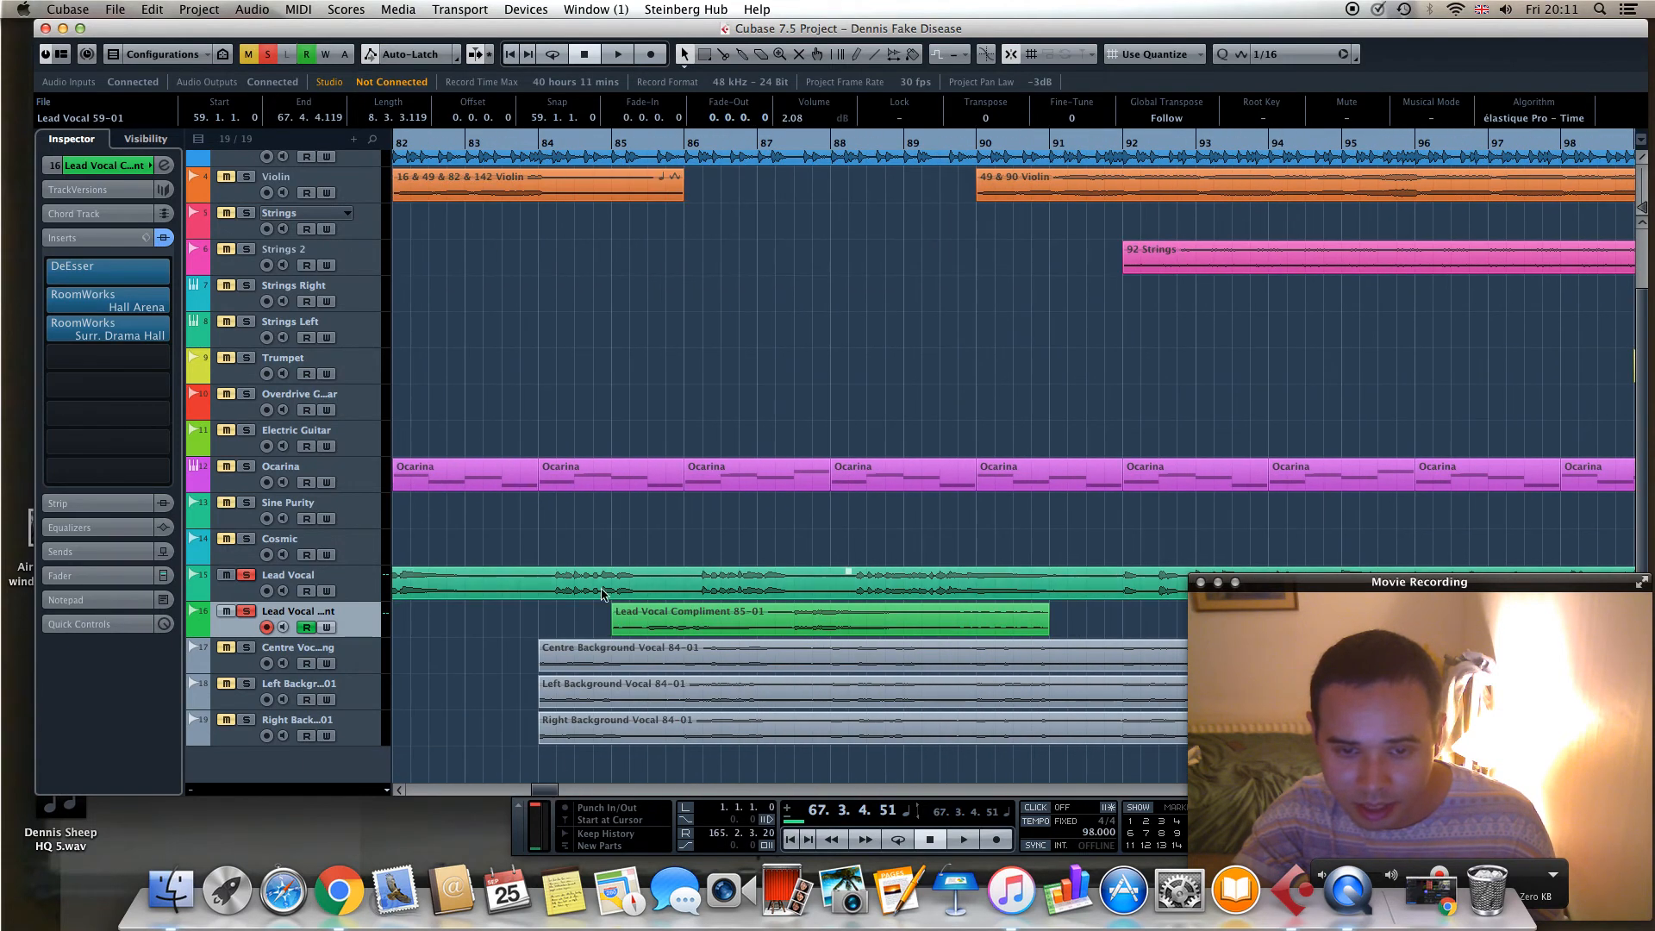
pyautogui.hscroll(-8, 552, 787)
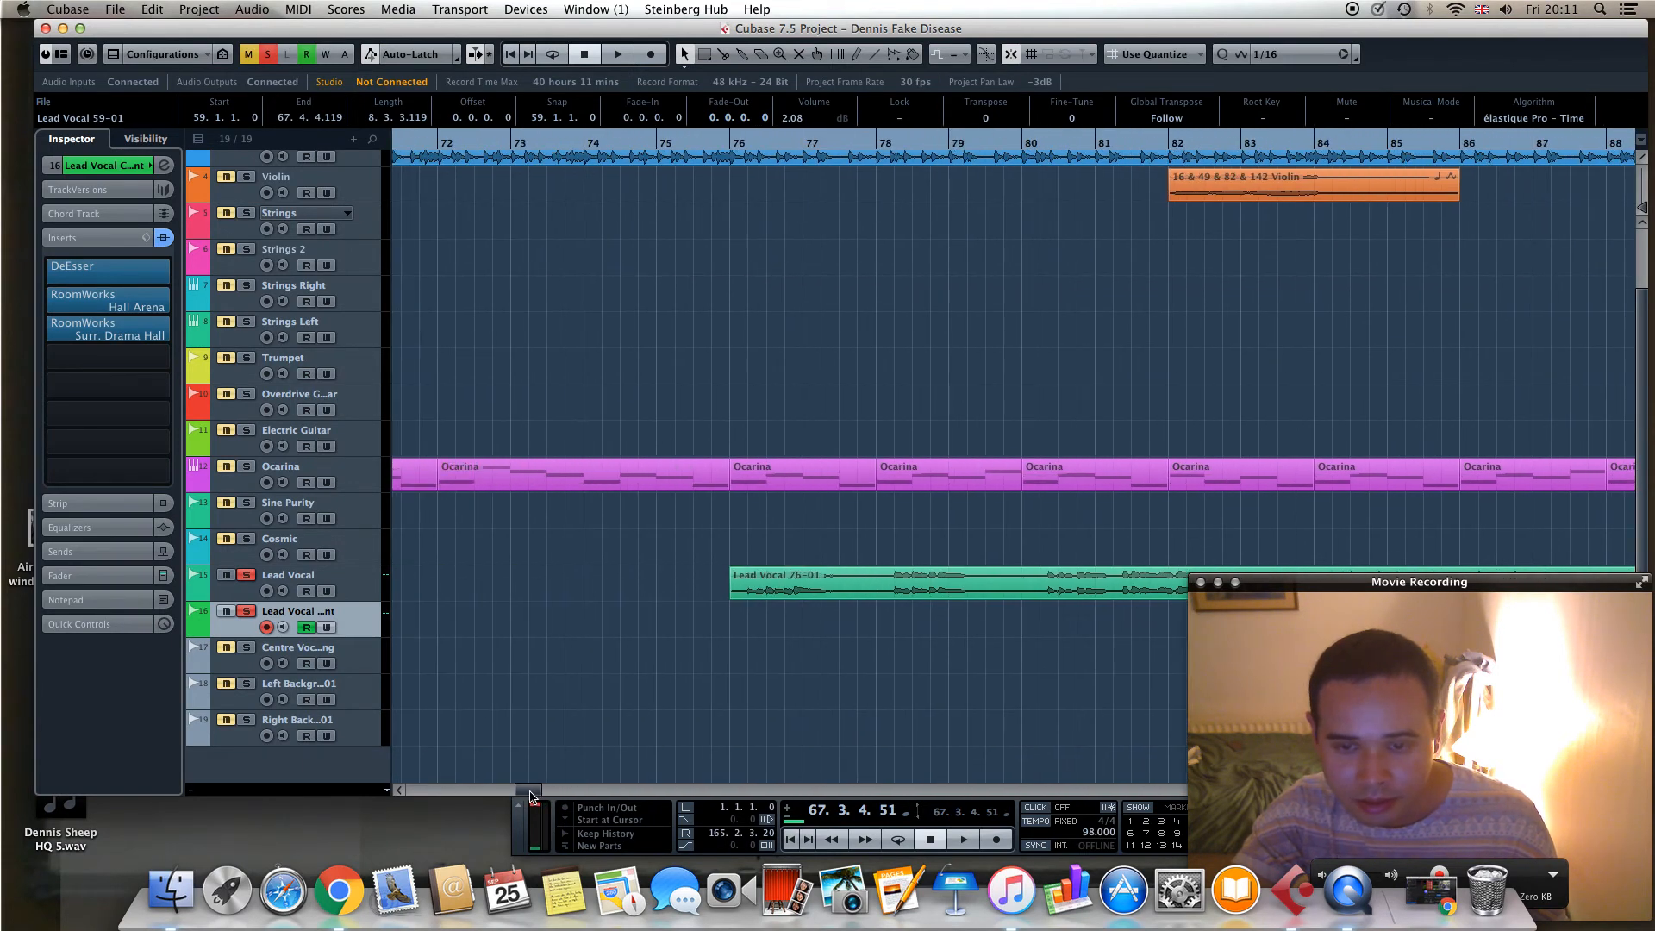
pyautogui.moveTo(532, 789); pyautogui.dragTo(573, 777)
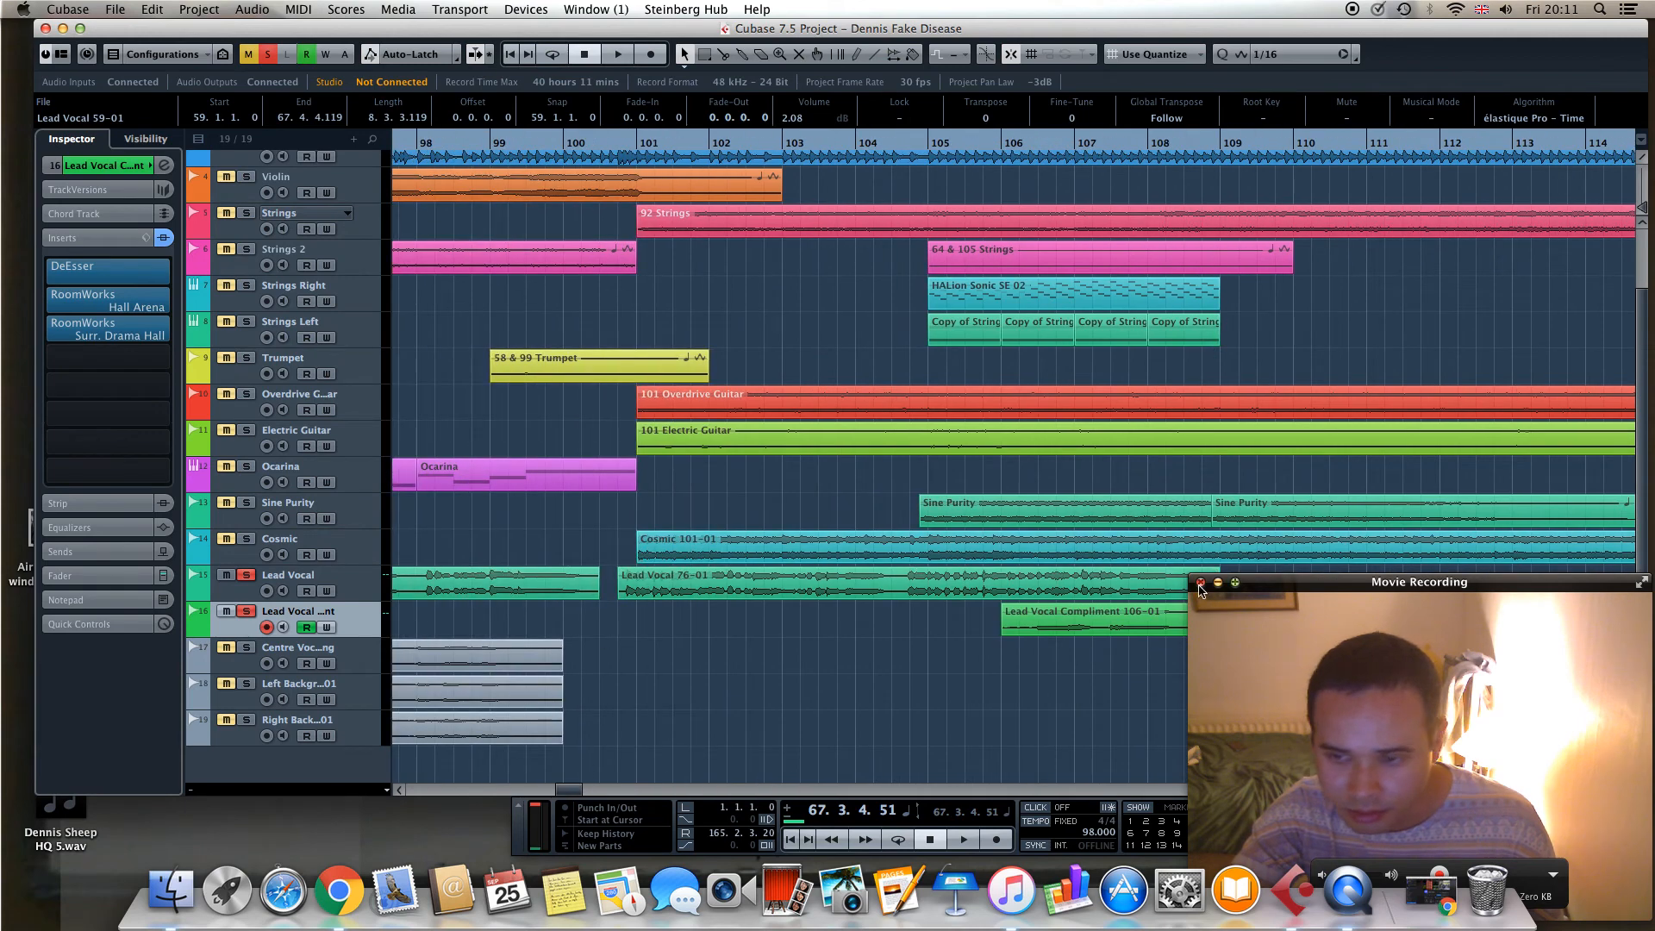
pyautogui.moveTo(580, 793); pyautogui.dragTo(553, 794)
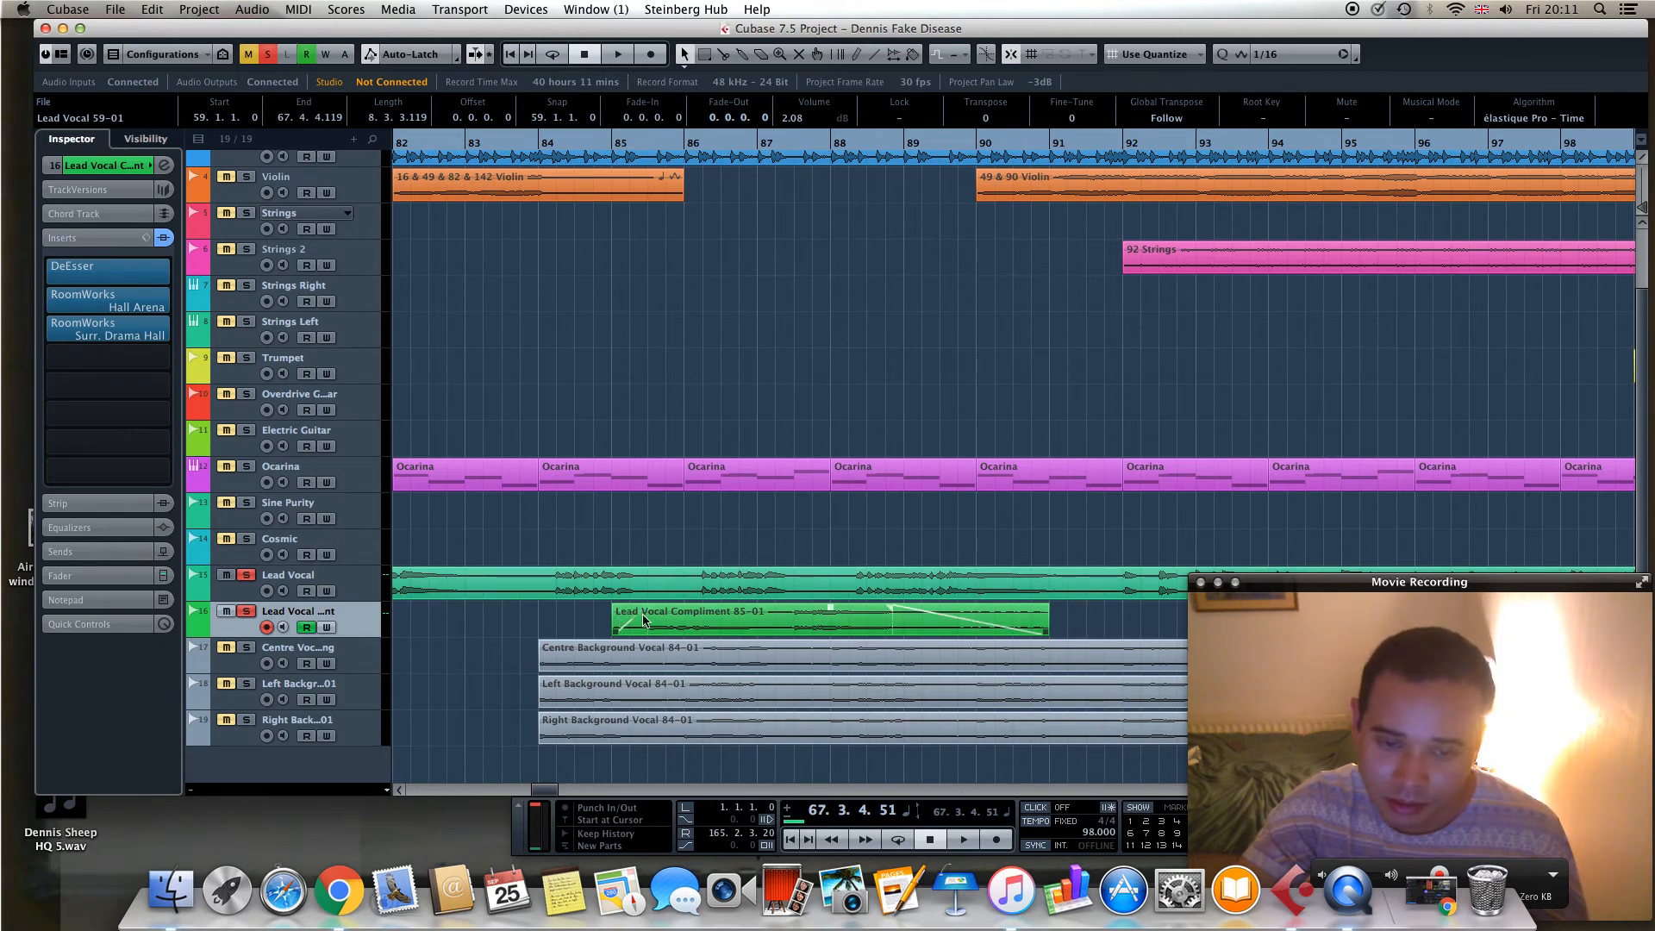
pyautogui.moveTo(650, 608); pyautogui.dragTo(651, 607)
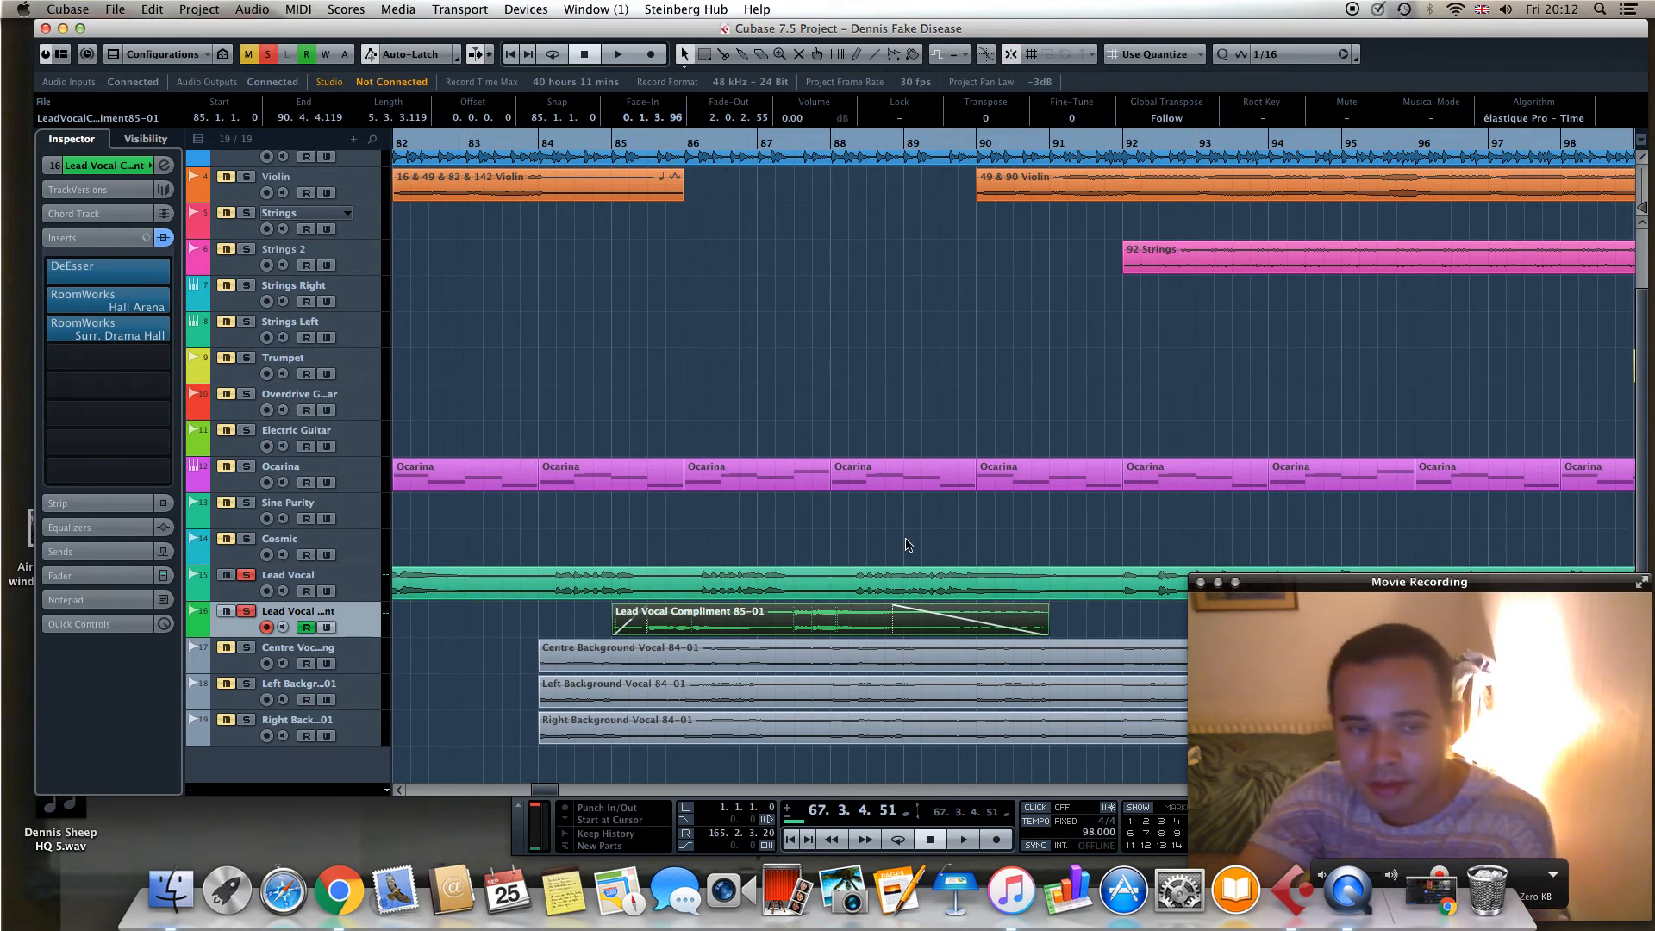
# Show the Ocarina track's Volume automation lane, hide it again and deselect the Lead Vocal Compliment 85-01 event
pyautogui.click(360, 469)
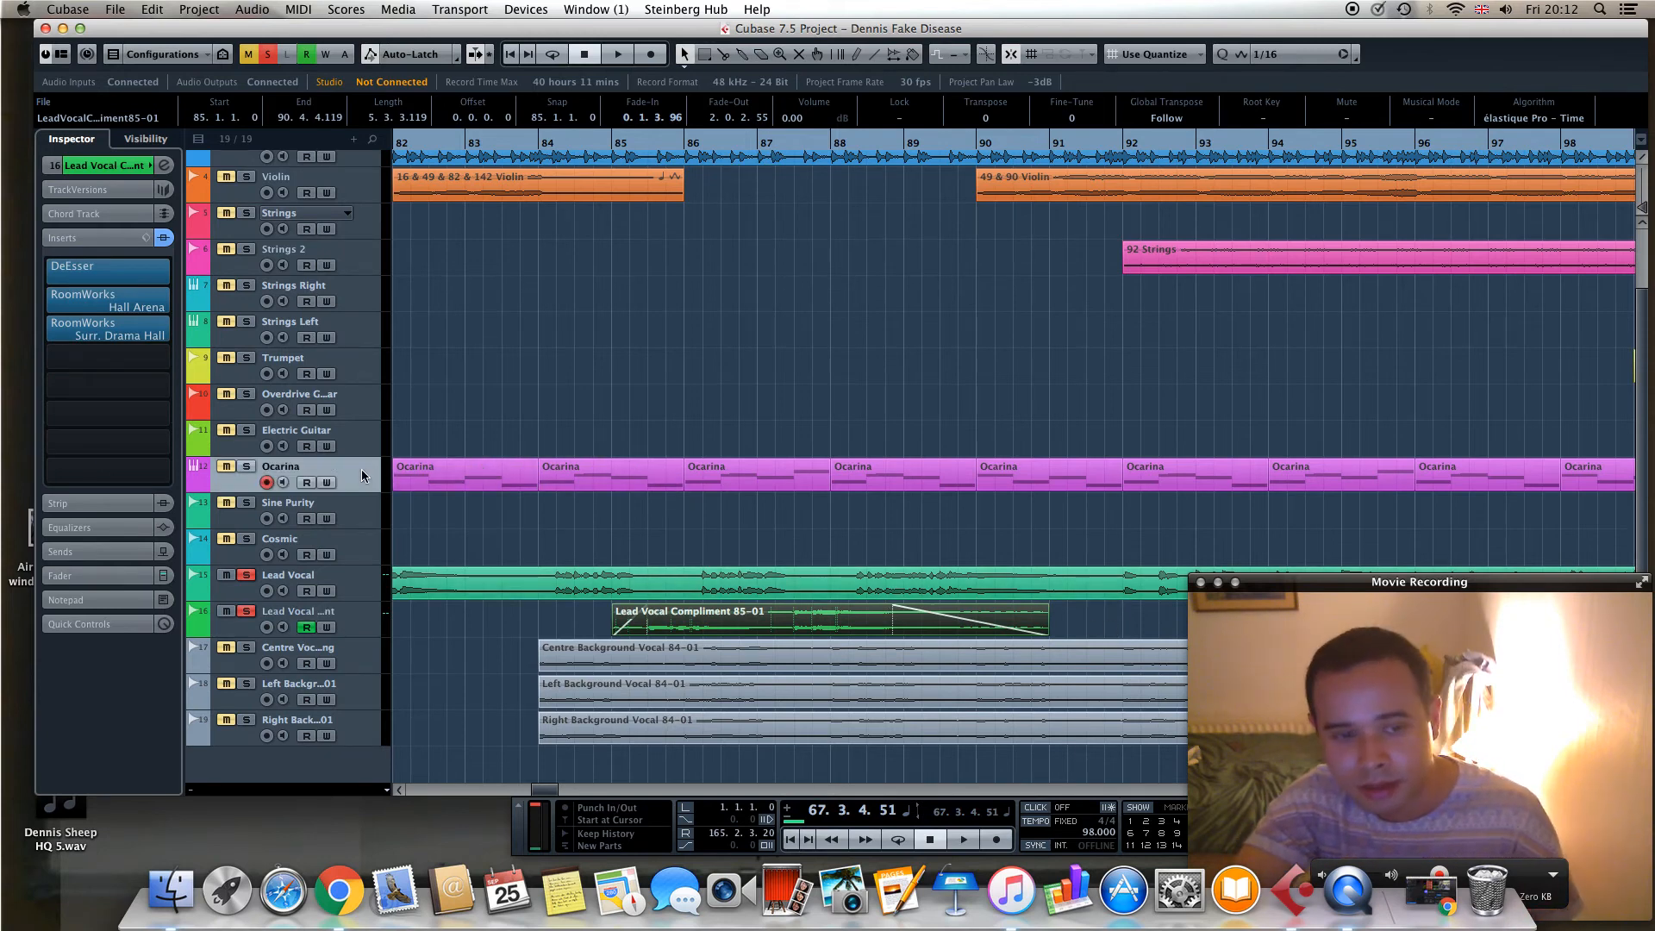
pyautogui.click(368, 614)
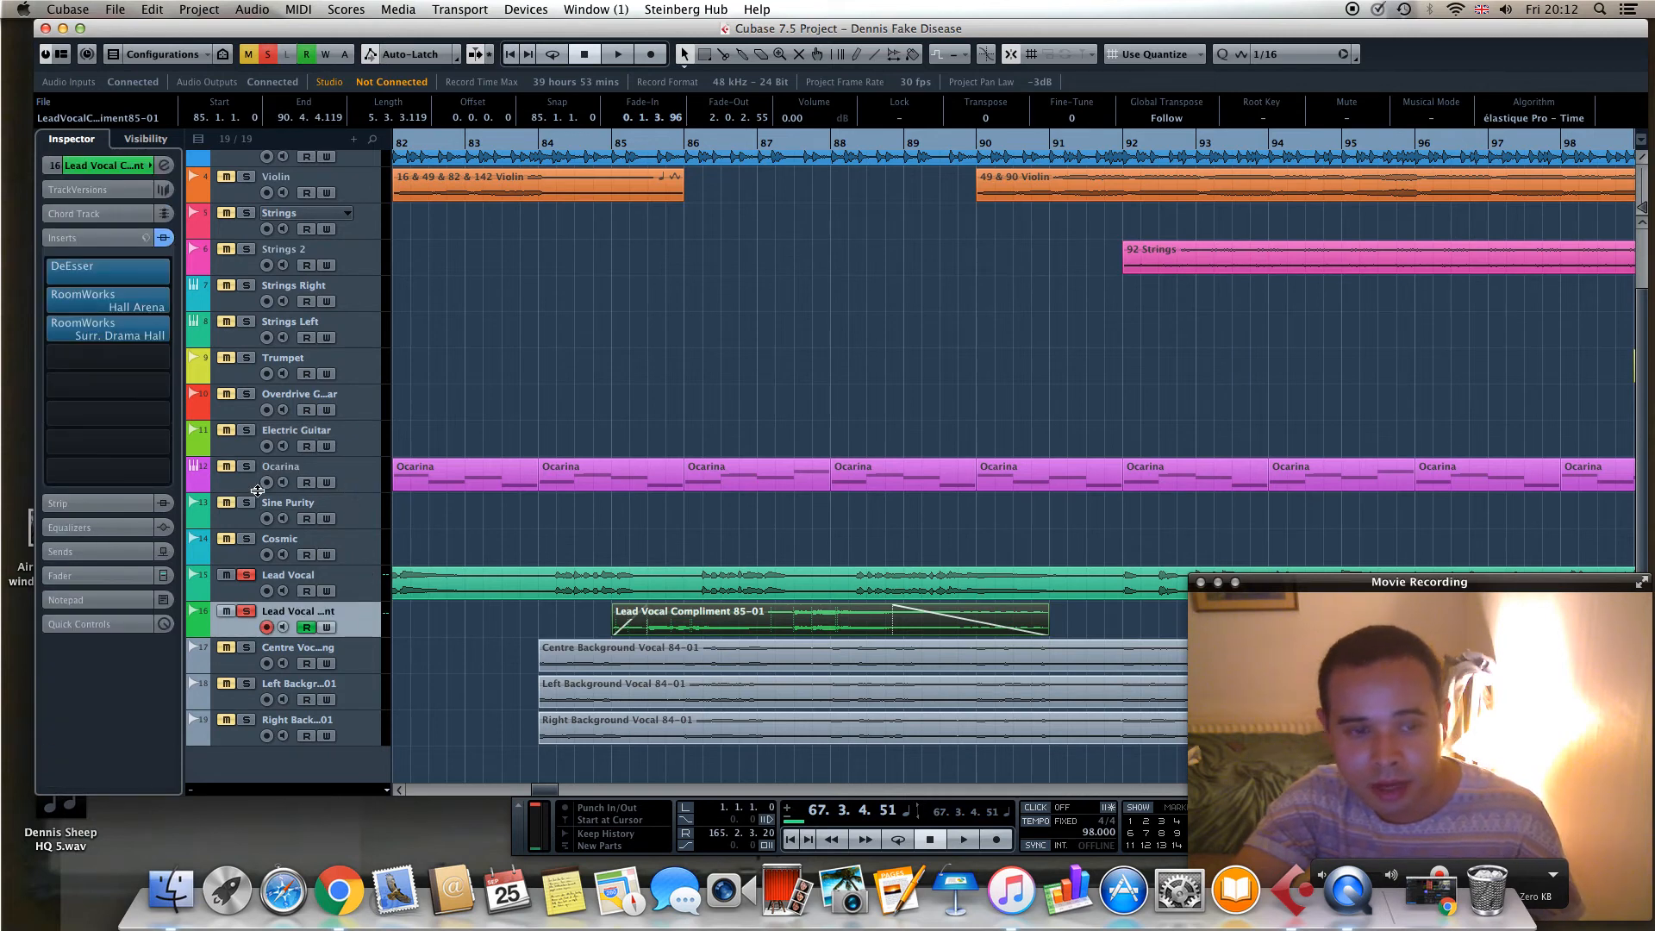
pyautogui.click(194, 485)
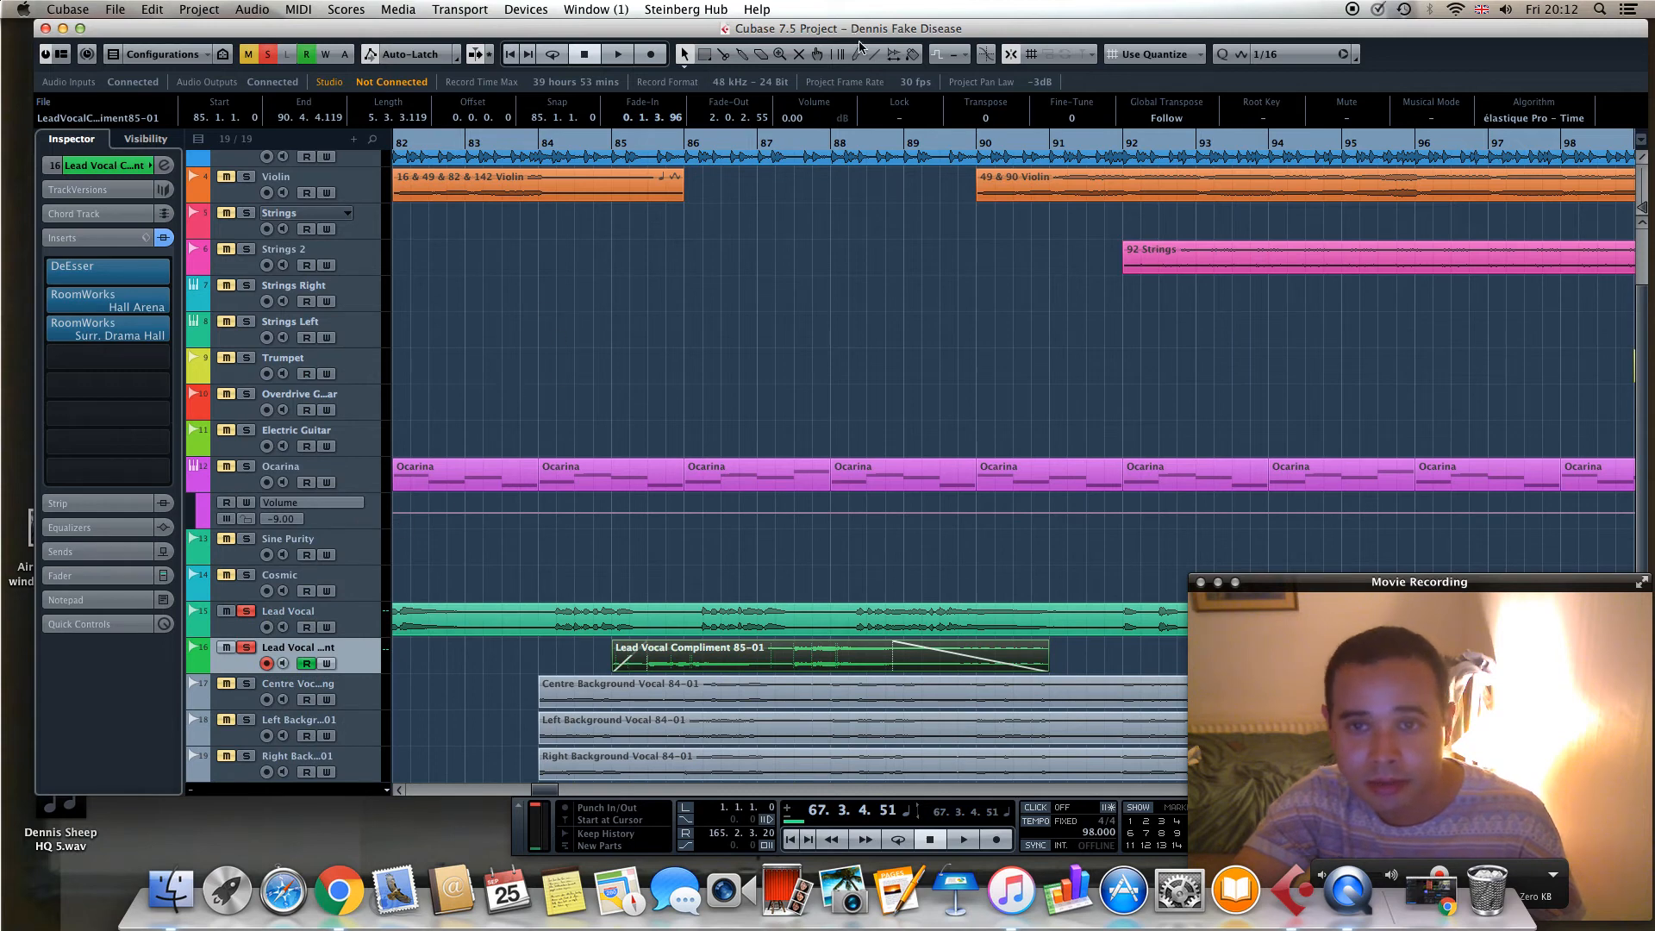
pyautogui.click(194, 485)
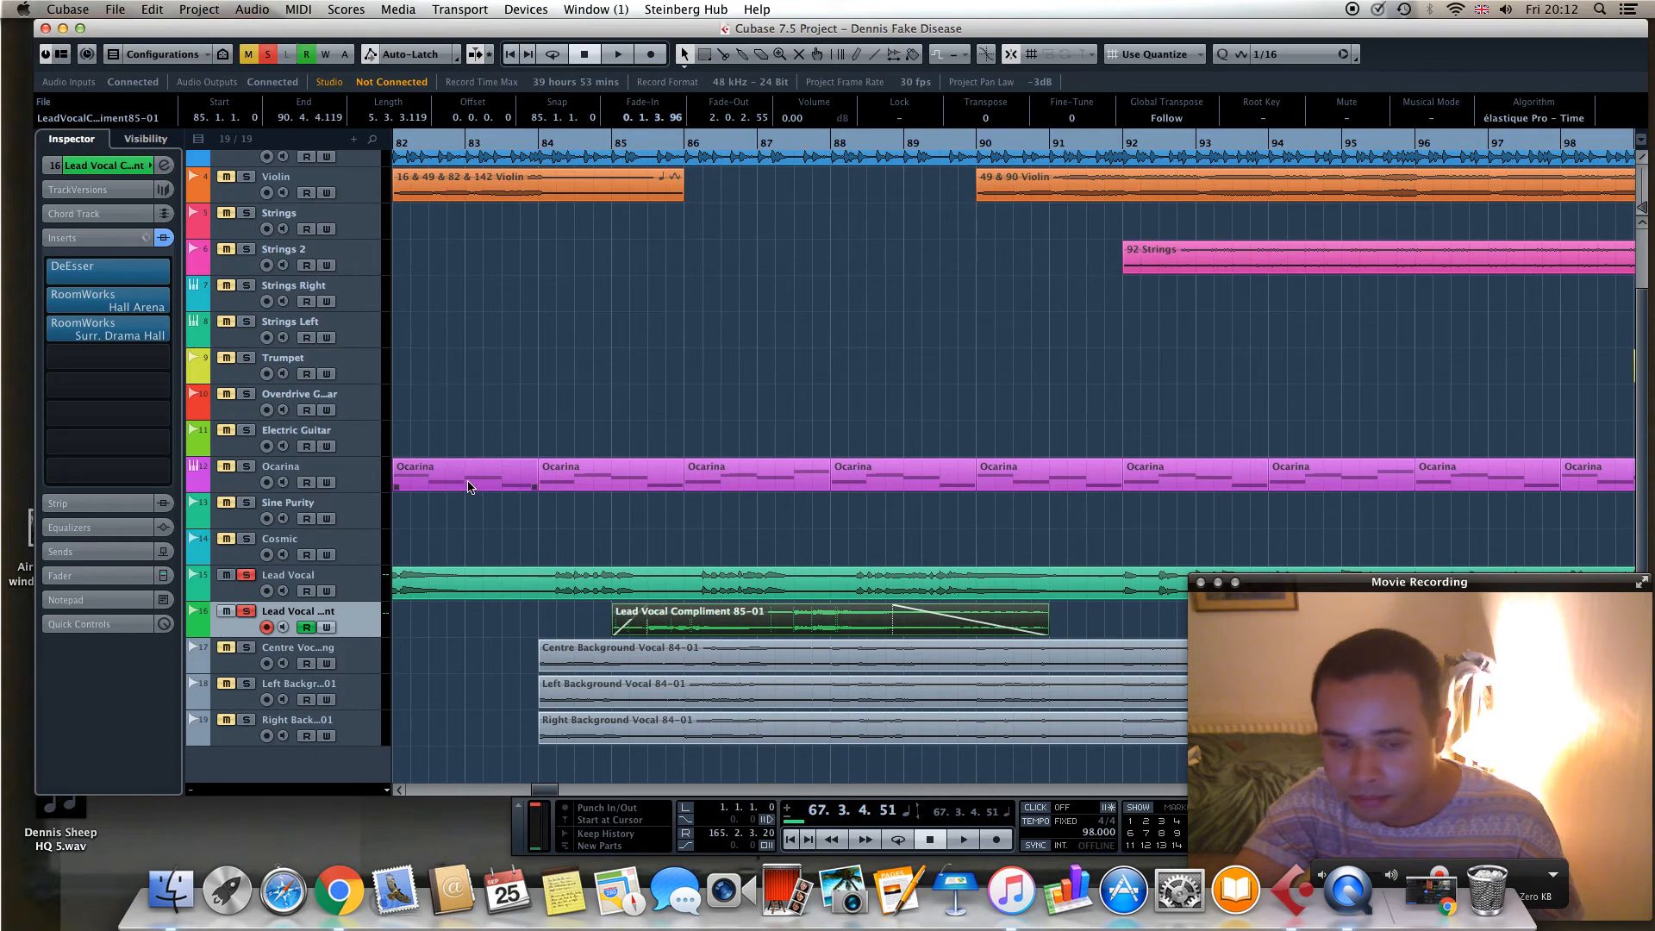
pyautogui.moveTo(546, 792); pyautogui.dragTo(545, 792)
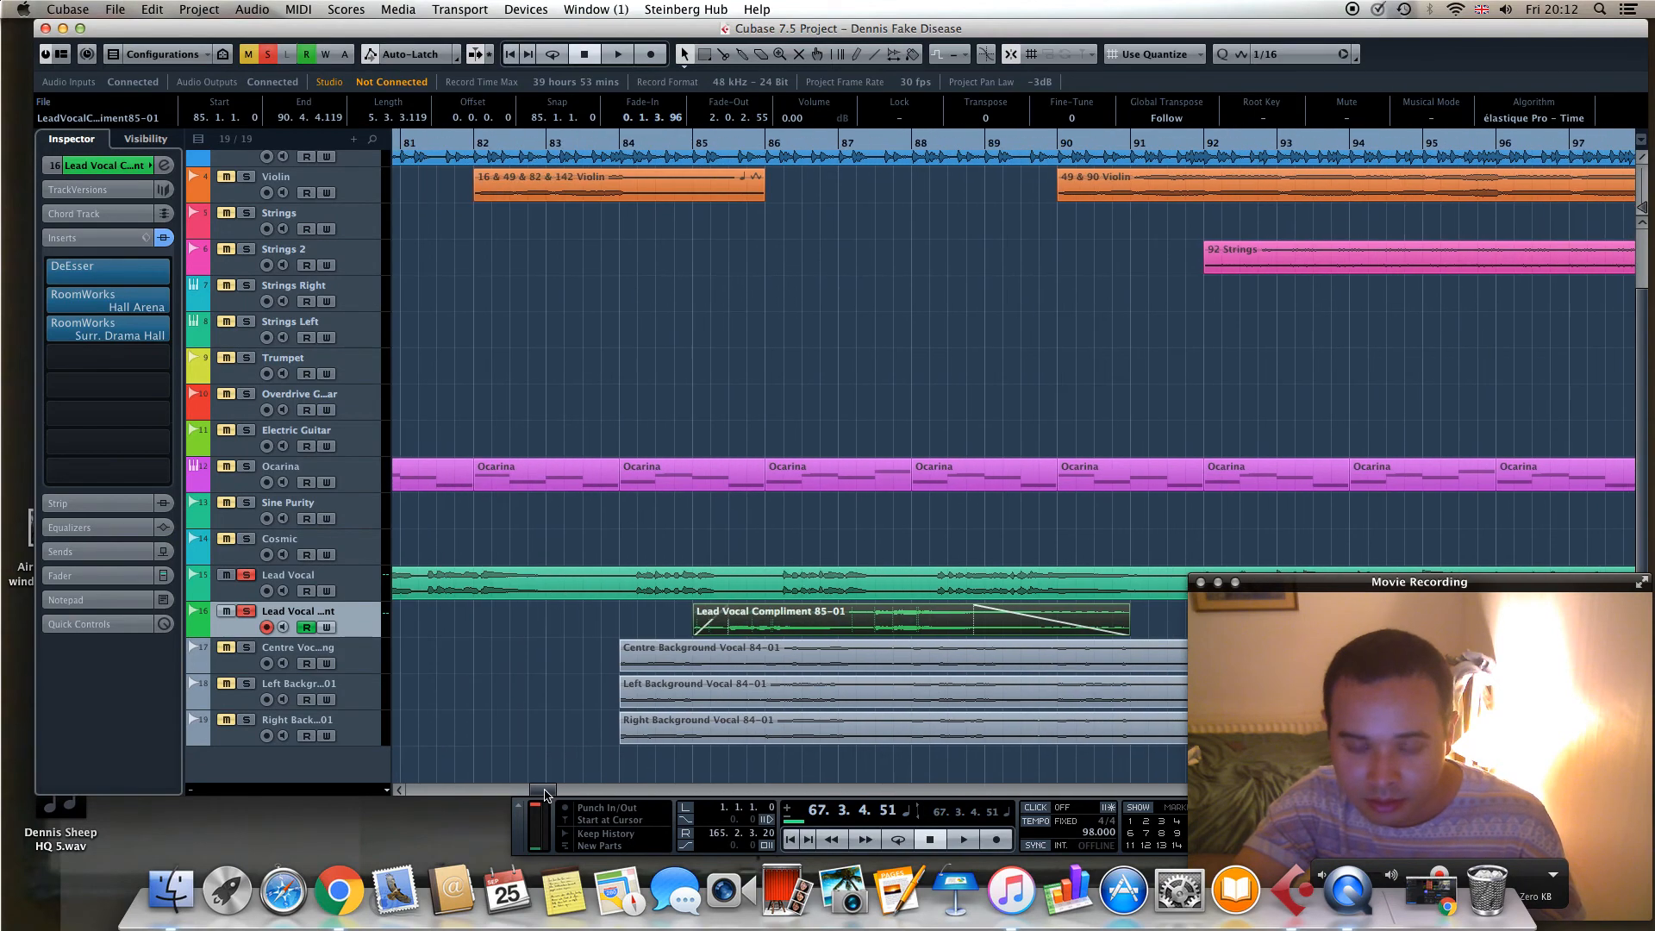
pyautogui.click(528, 624)
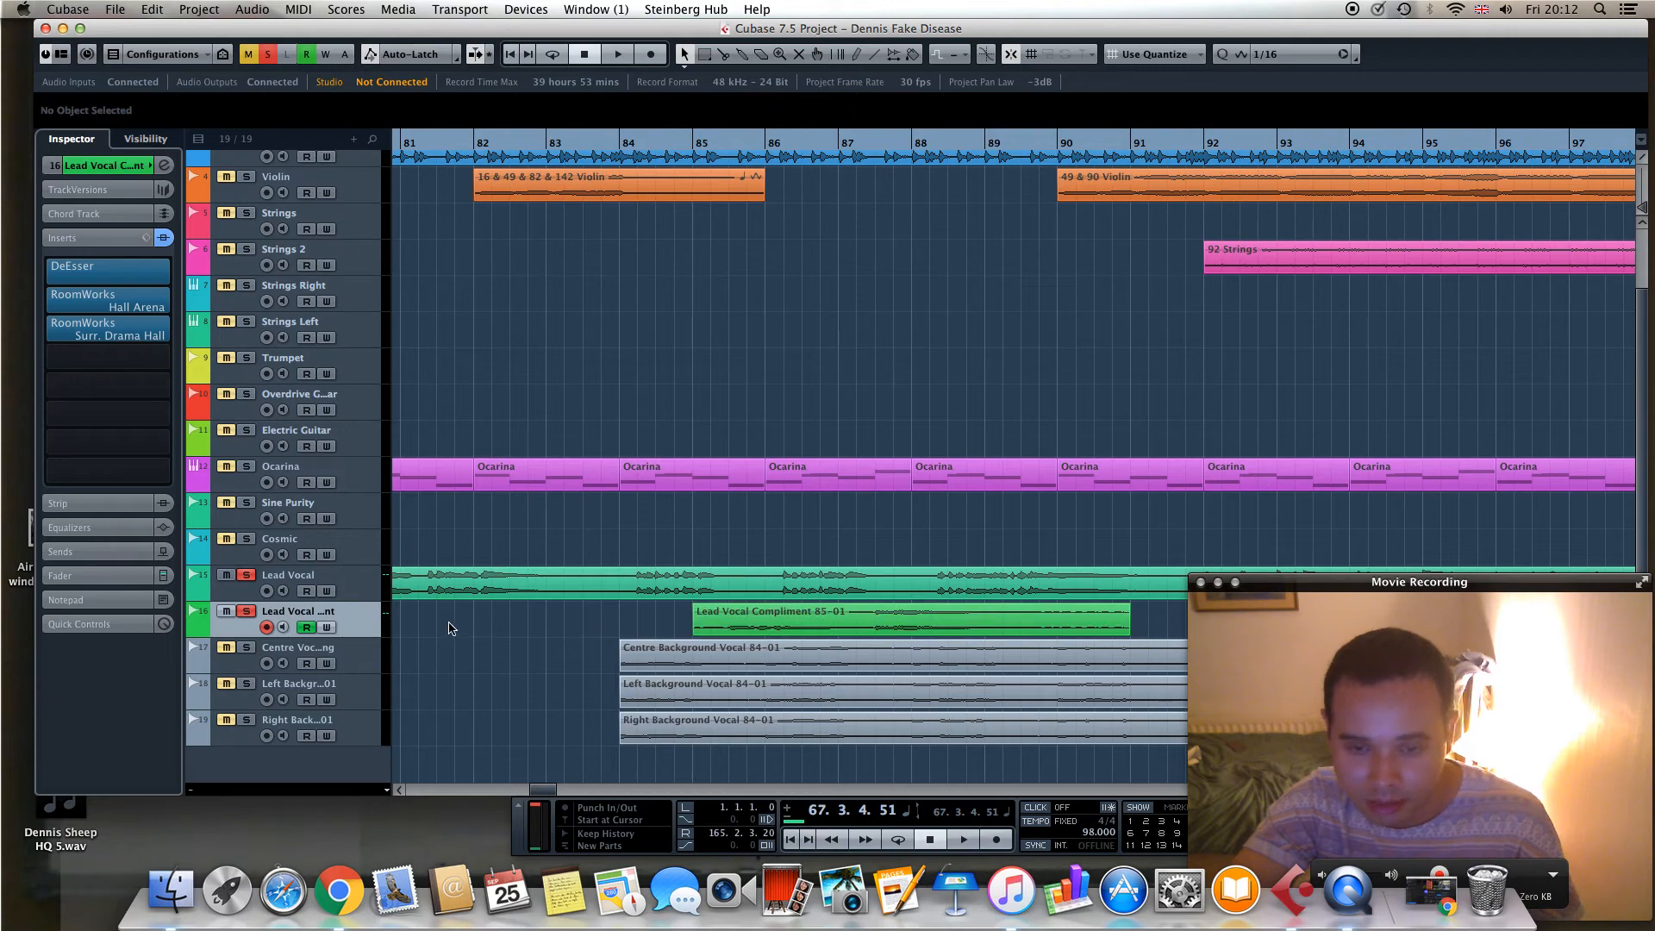
# Solo the Centre Vocal backing track instead of the two lead vocals, play it from bar 39 and select the track
pyautogui.moveTo(540, 791); pyautogui.dragTo(473, 791)
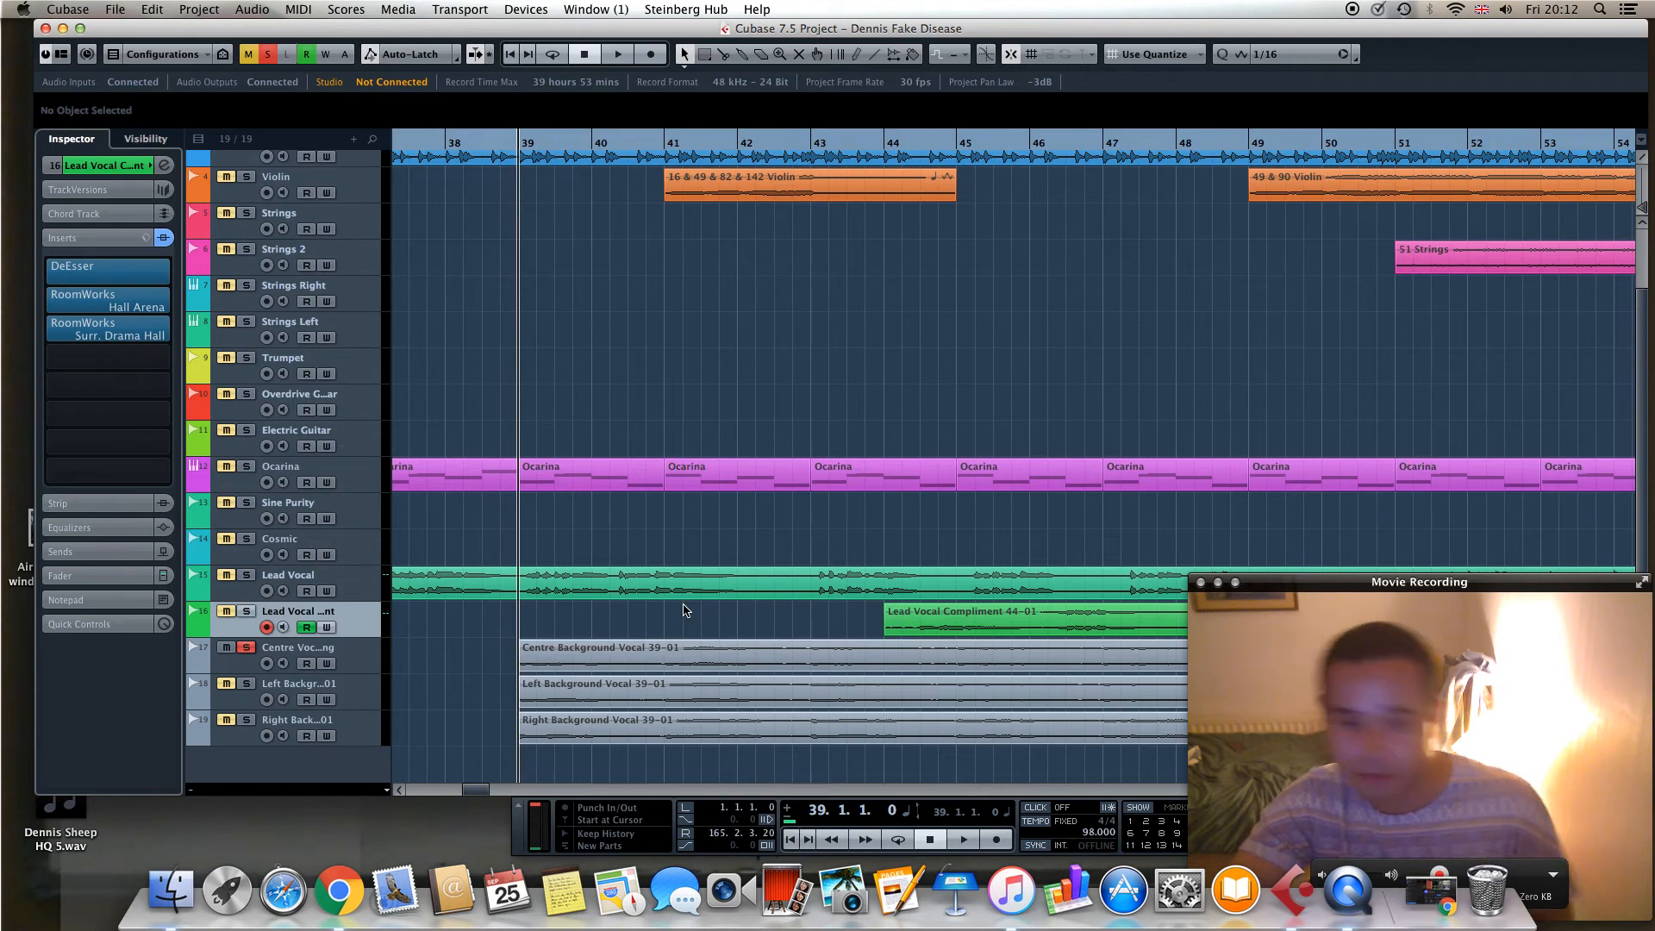
pyautogui.press('space')
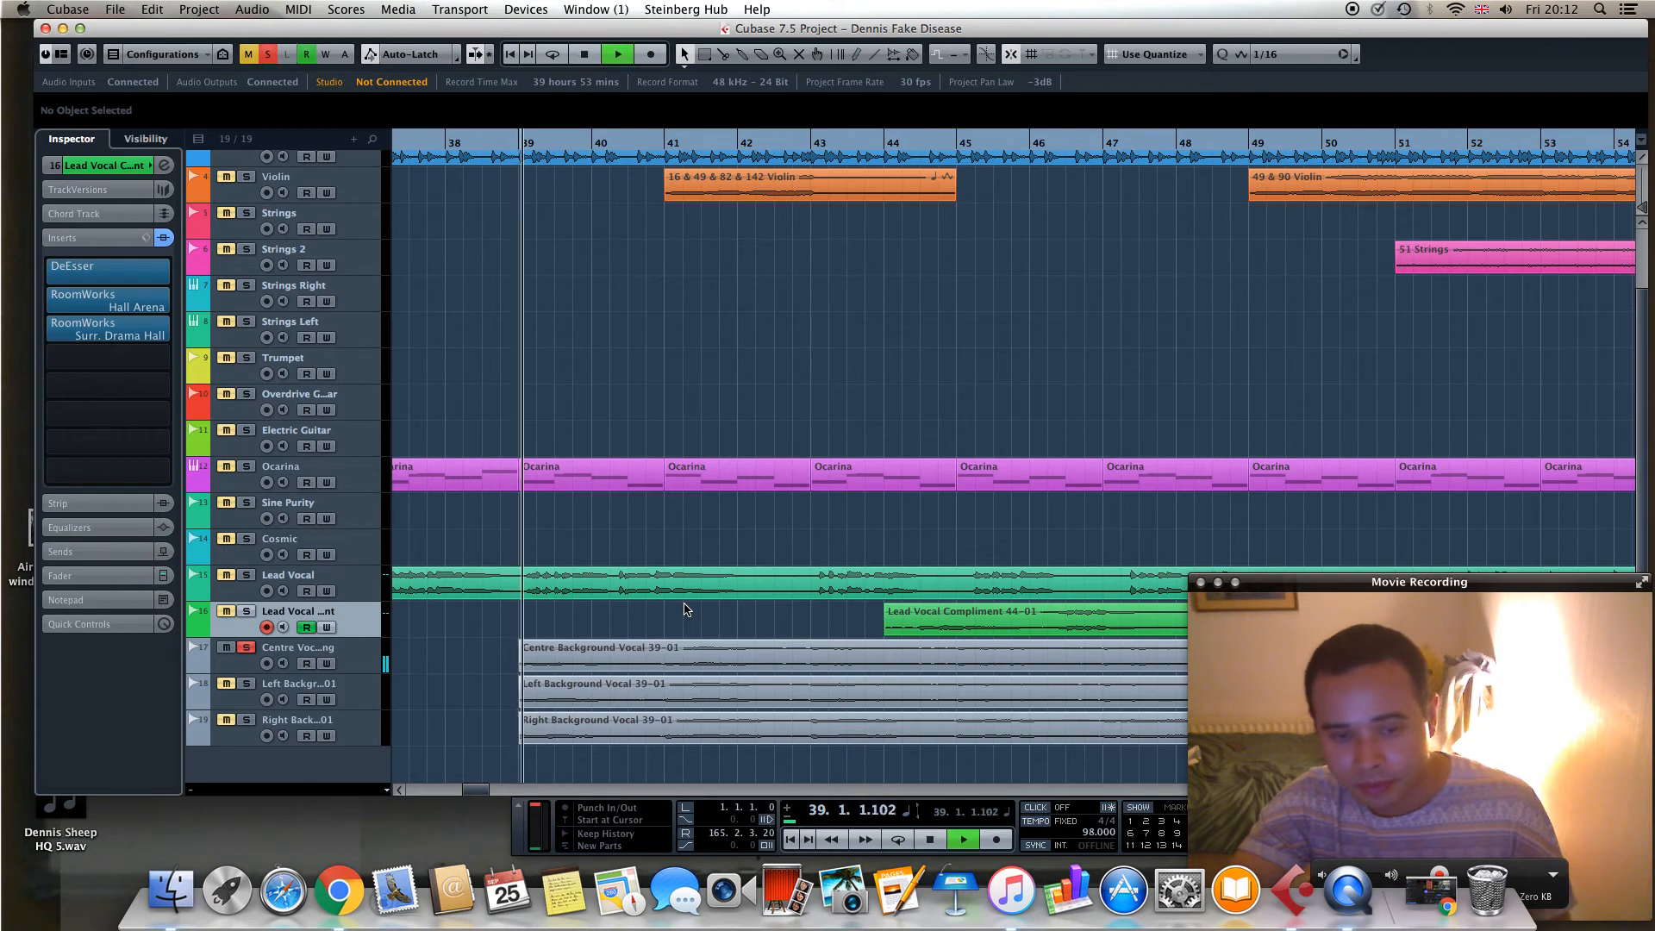
pyautogui.click(359, 653)
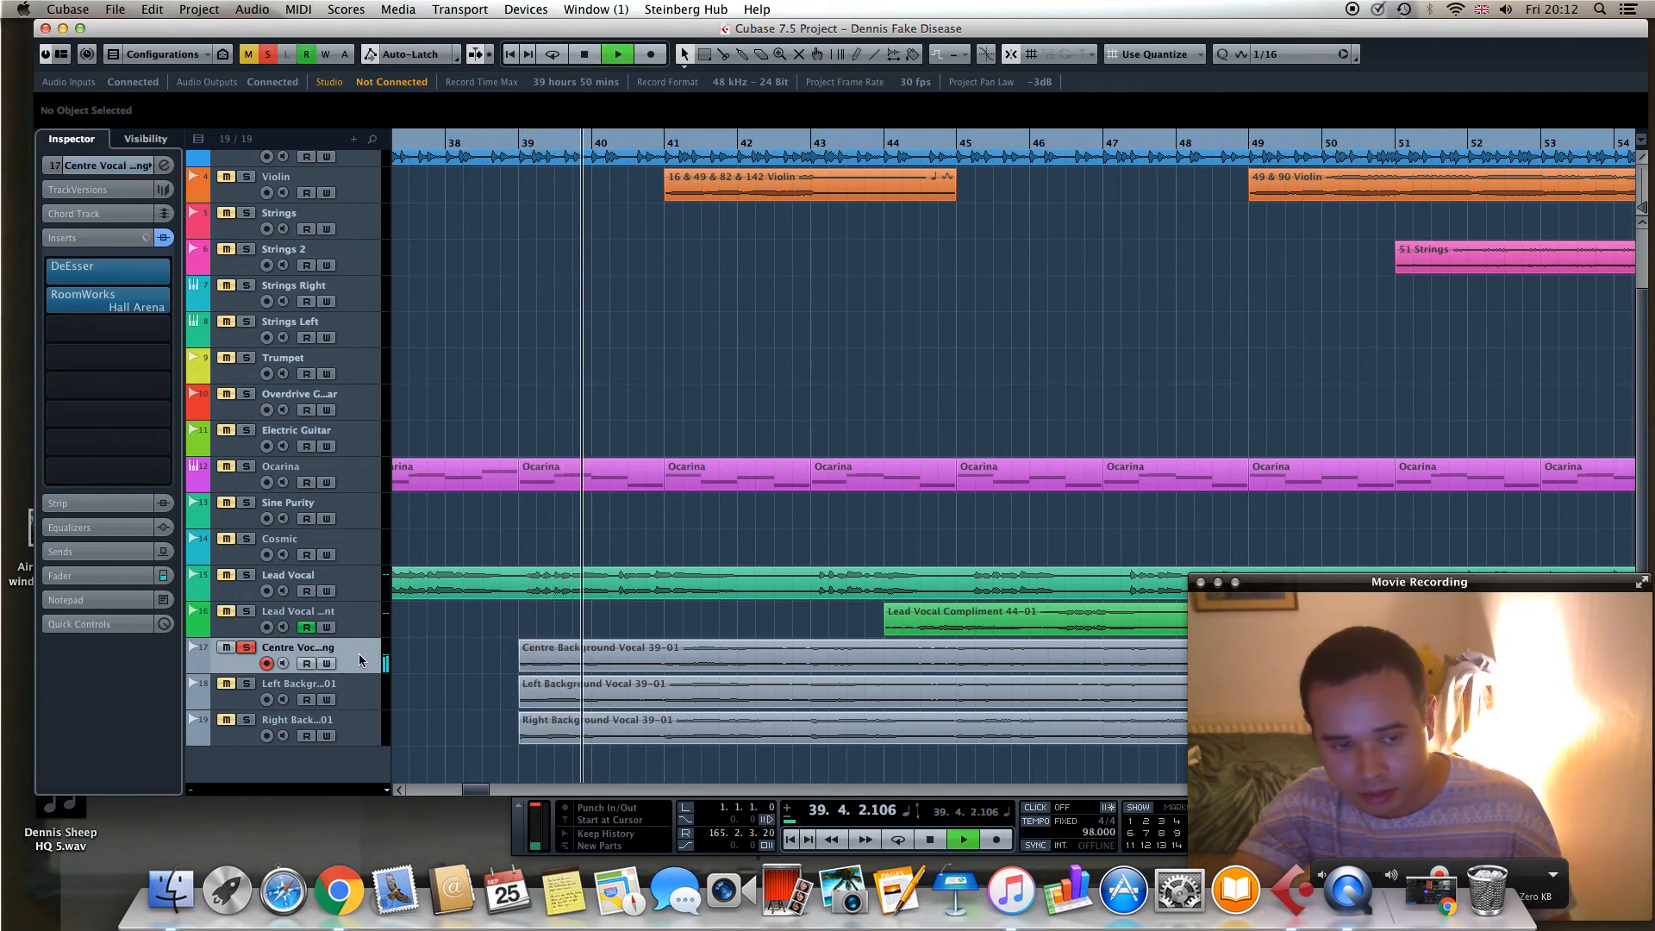
# Toggle the Centre Vocal backing's Hall Arena RoomWorks during playback, and review its reverb settings before closing the window
pyautogui.click(48, 301)
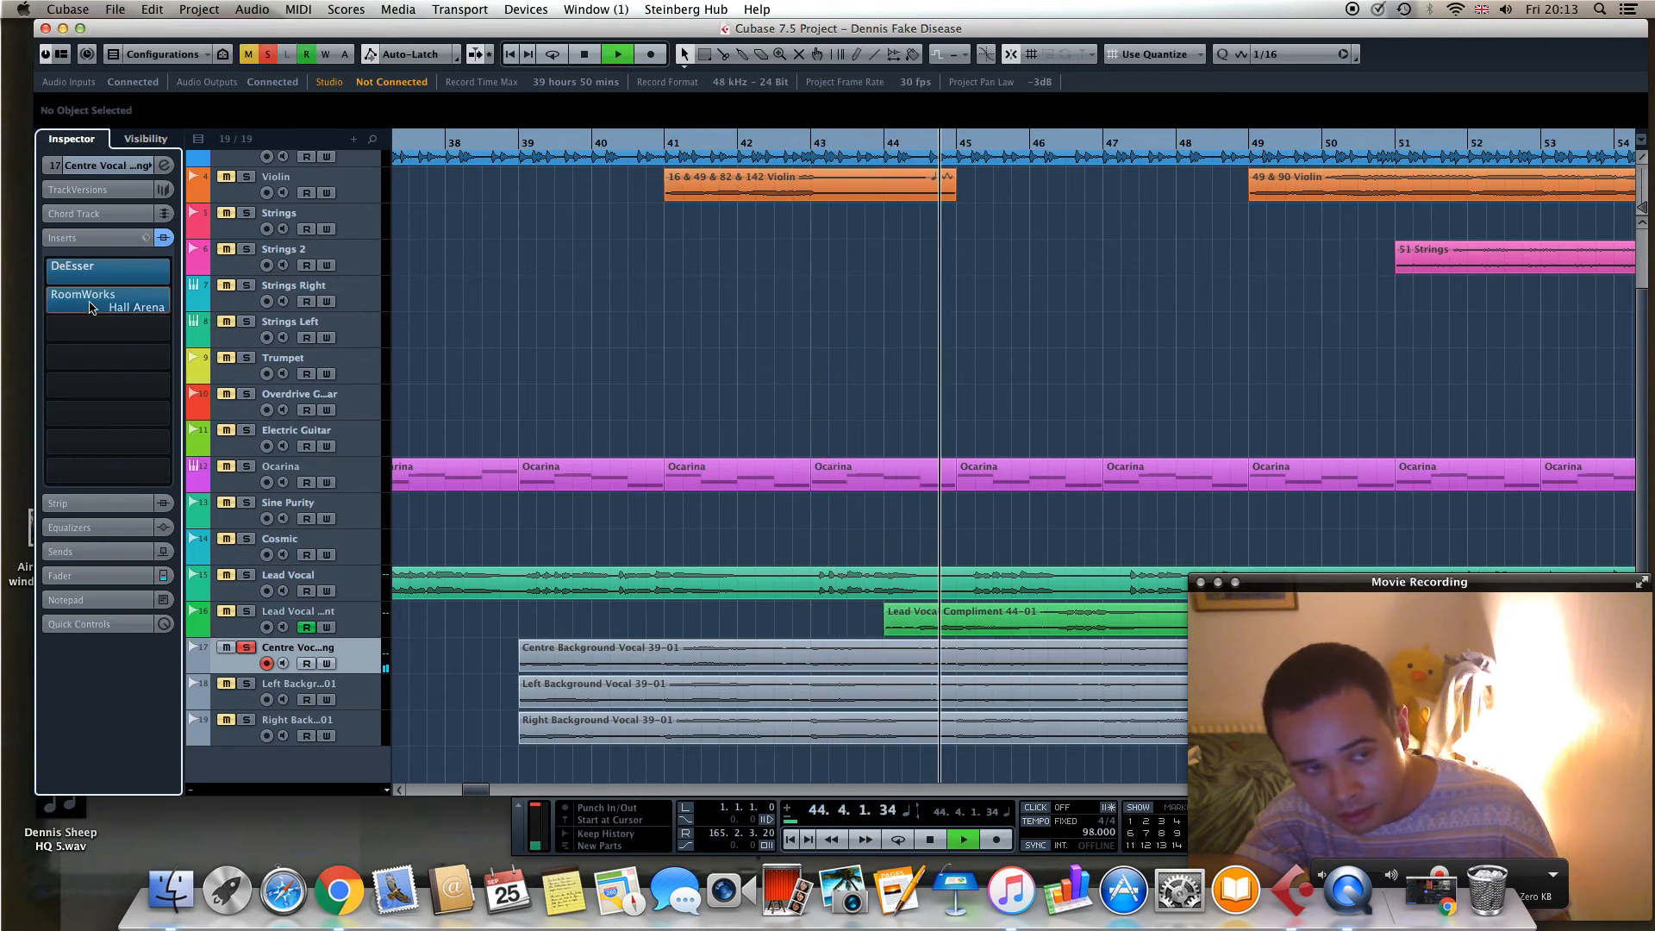
pyautogui.click(93, 303)
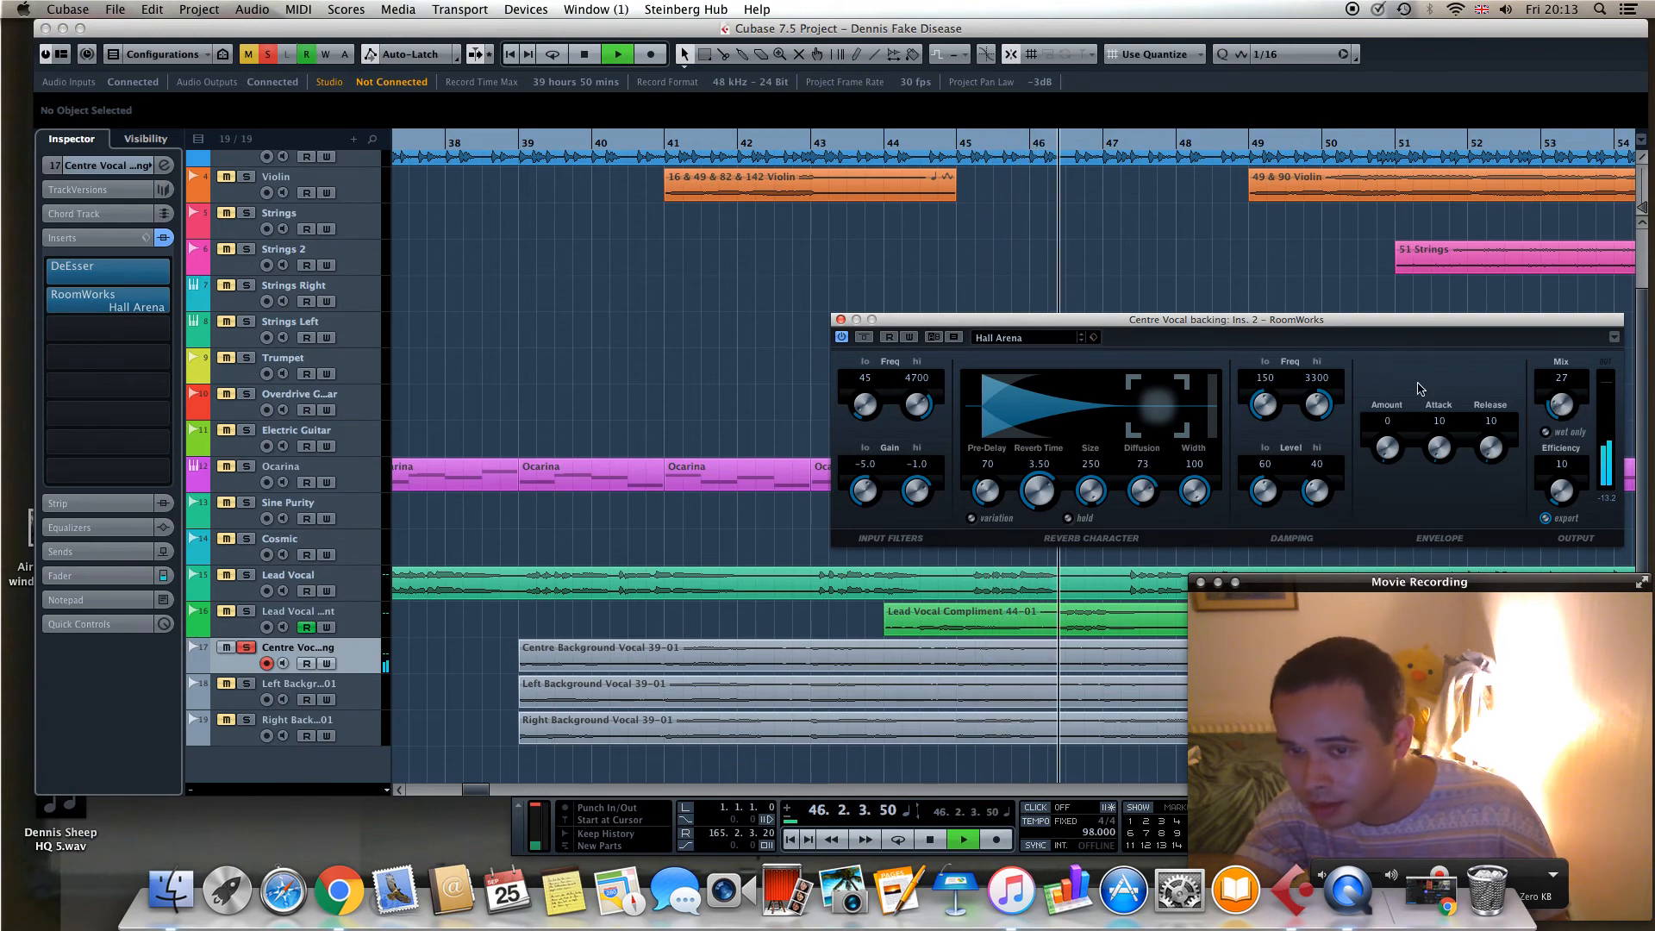
pyautogui.click(841, 320)
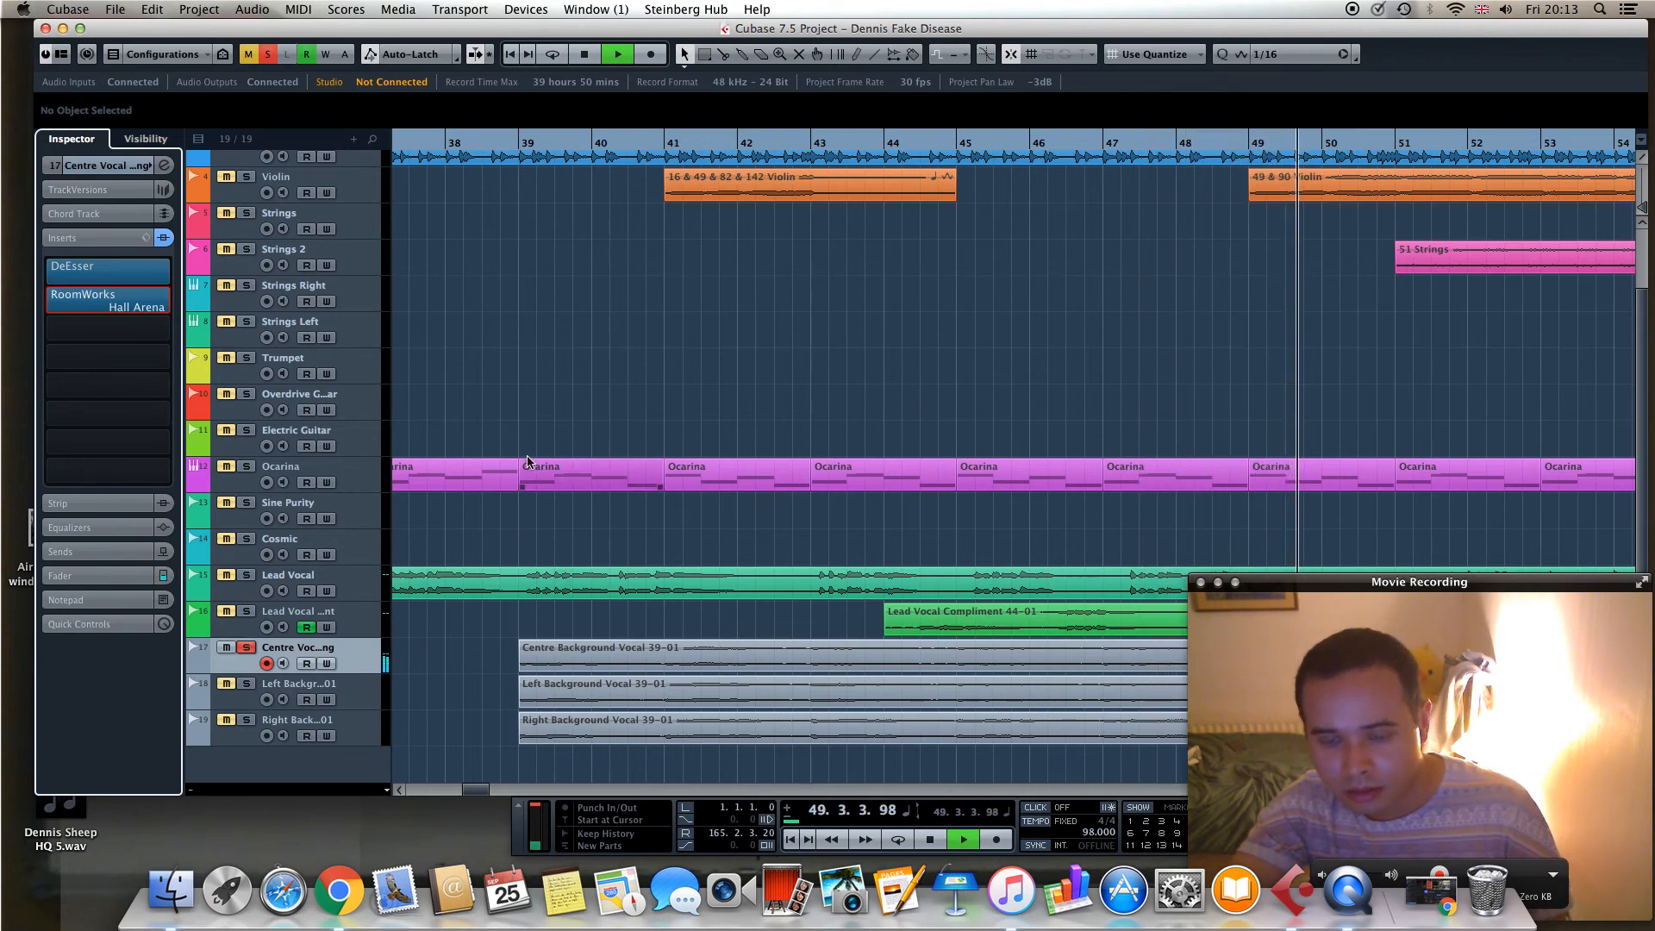
# Audition the Centre Vocal backing together with the Lead Vocal and the Lead Vocal Compliment by soloing them alongside it
pyautogui.click(248, 576)
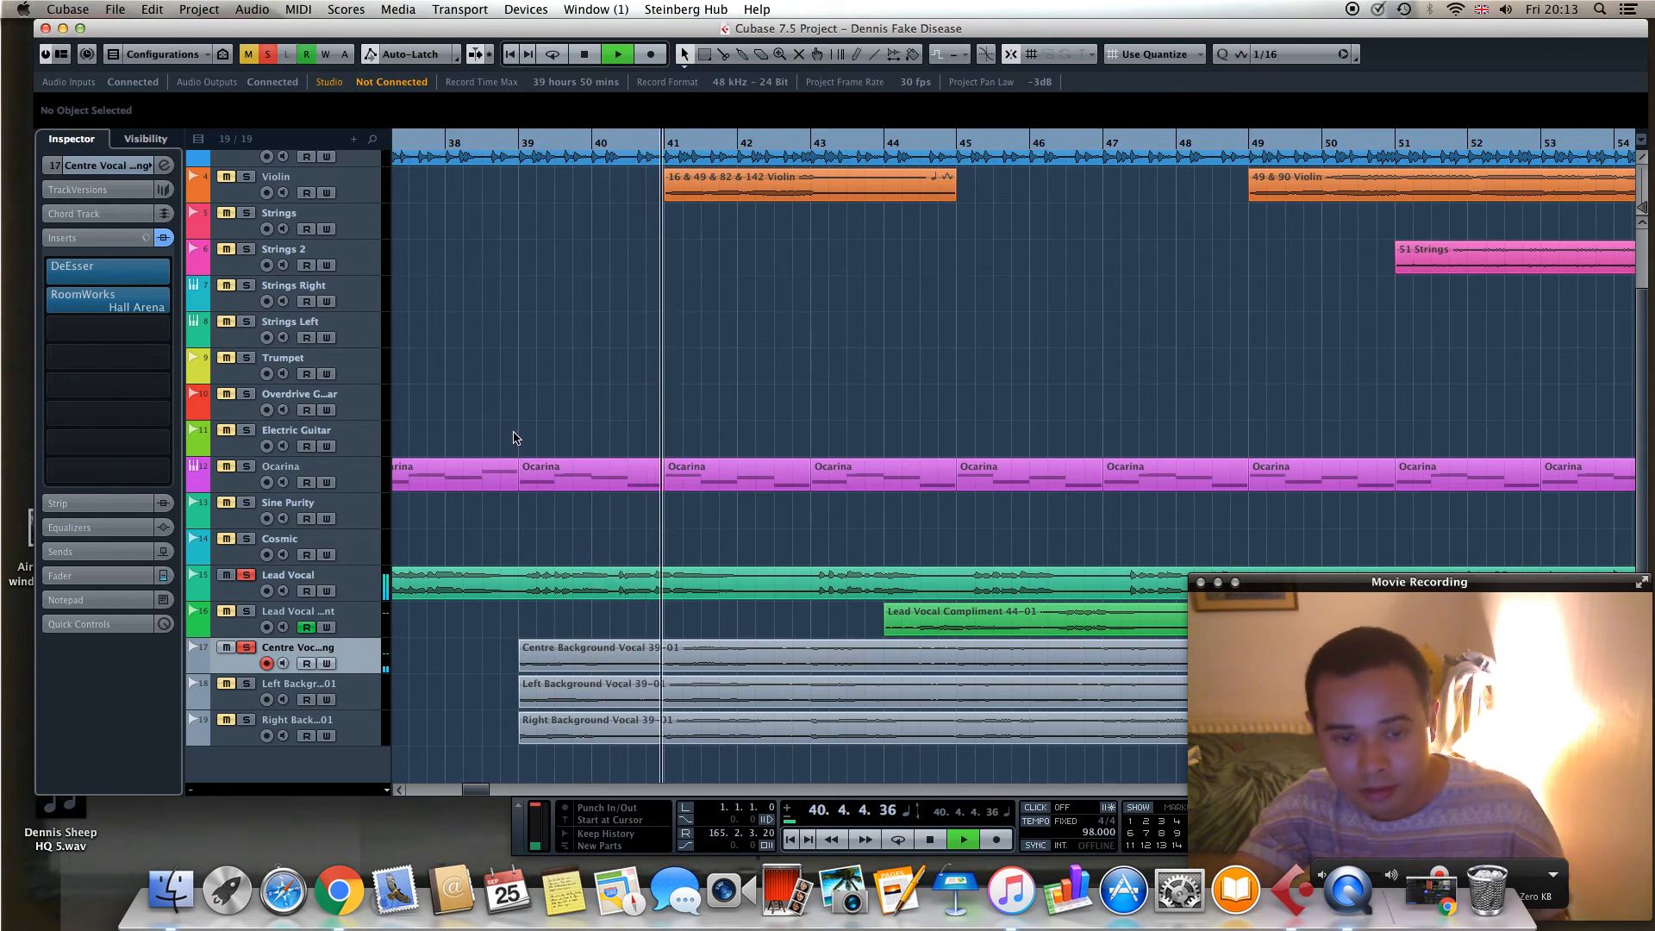
pyautogui.scroll(2, 502, 474)
pyautogui.scroll(-2, 399, 536)
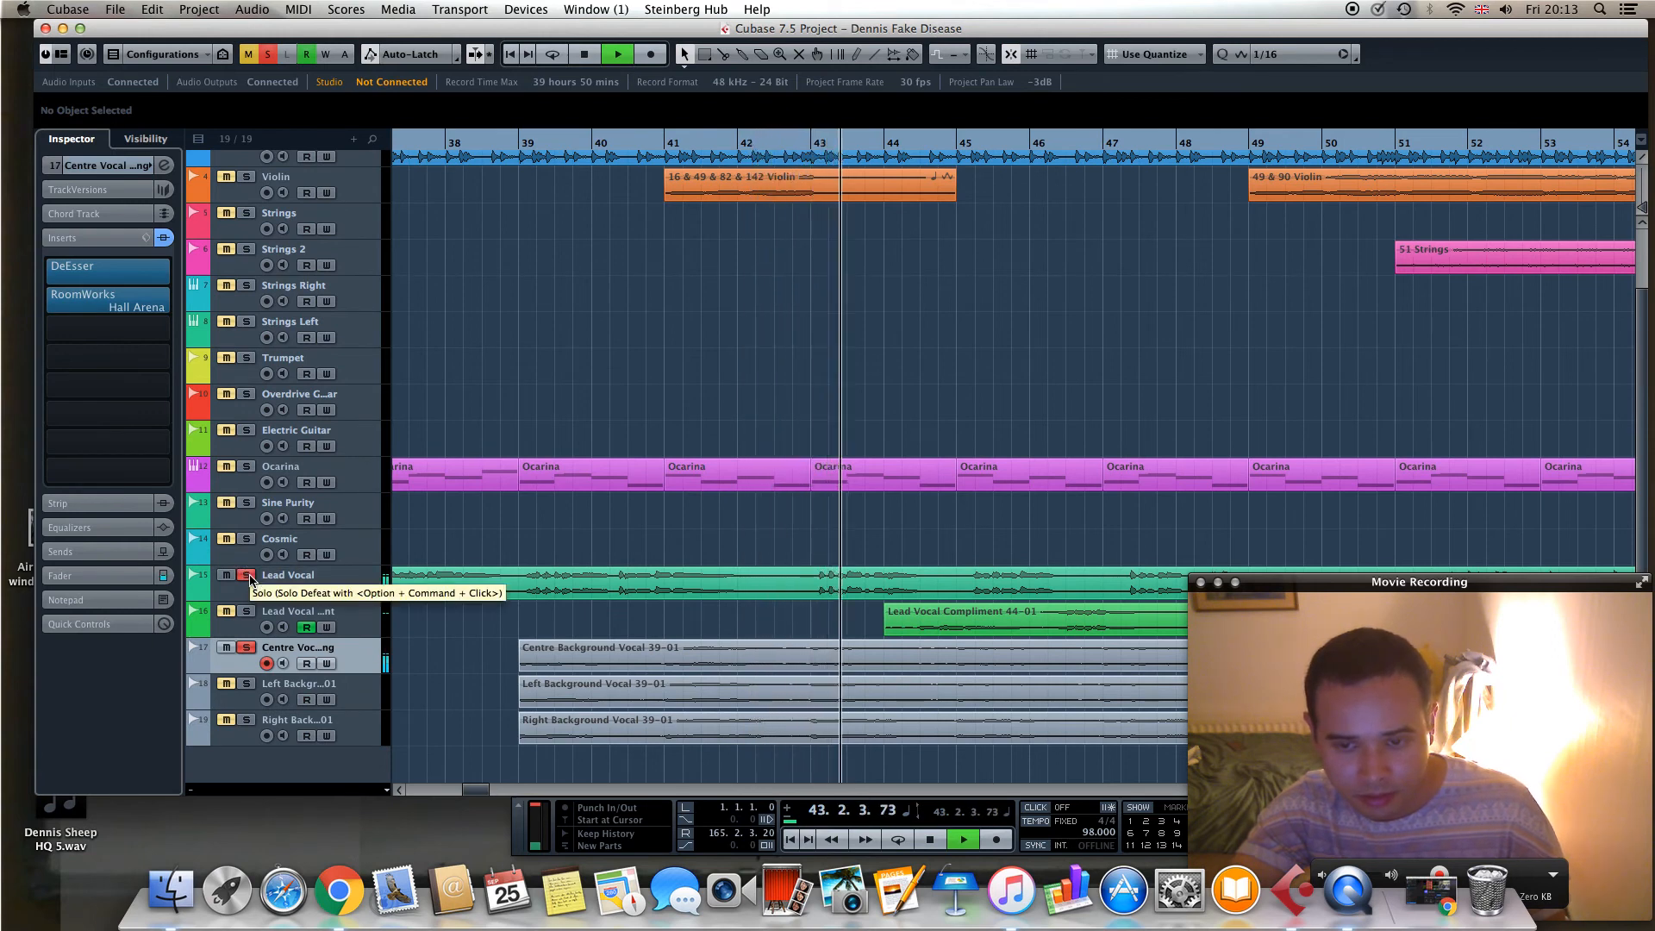
pyautogui.click(248, 613)
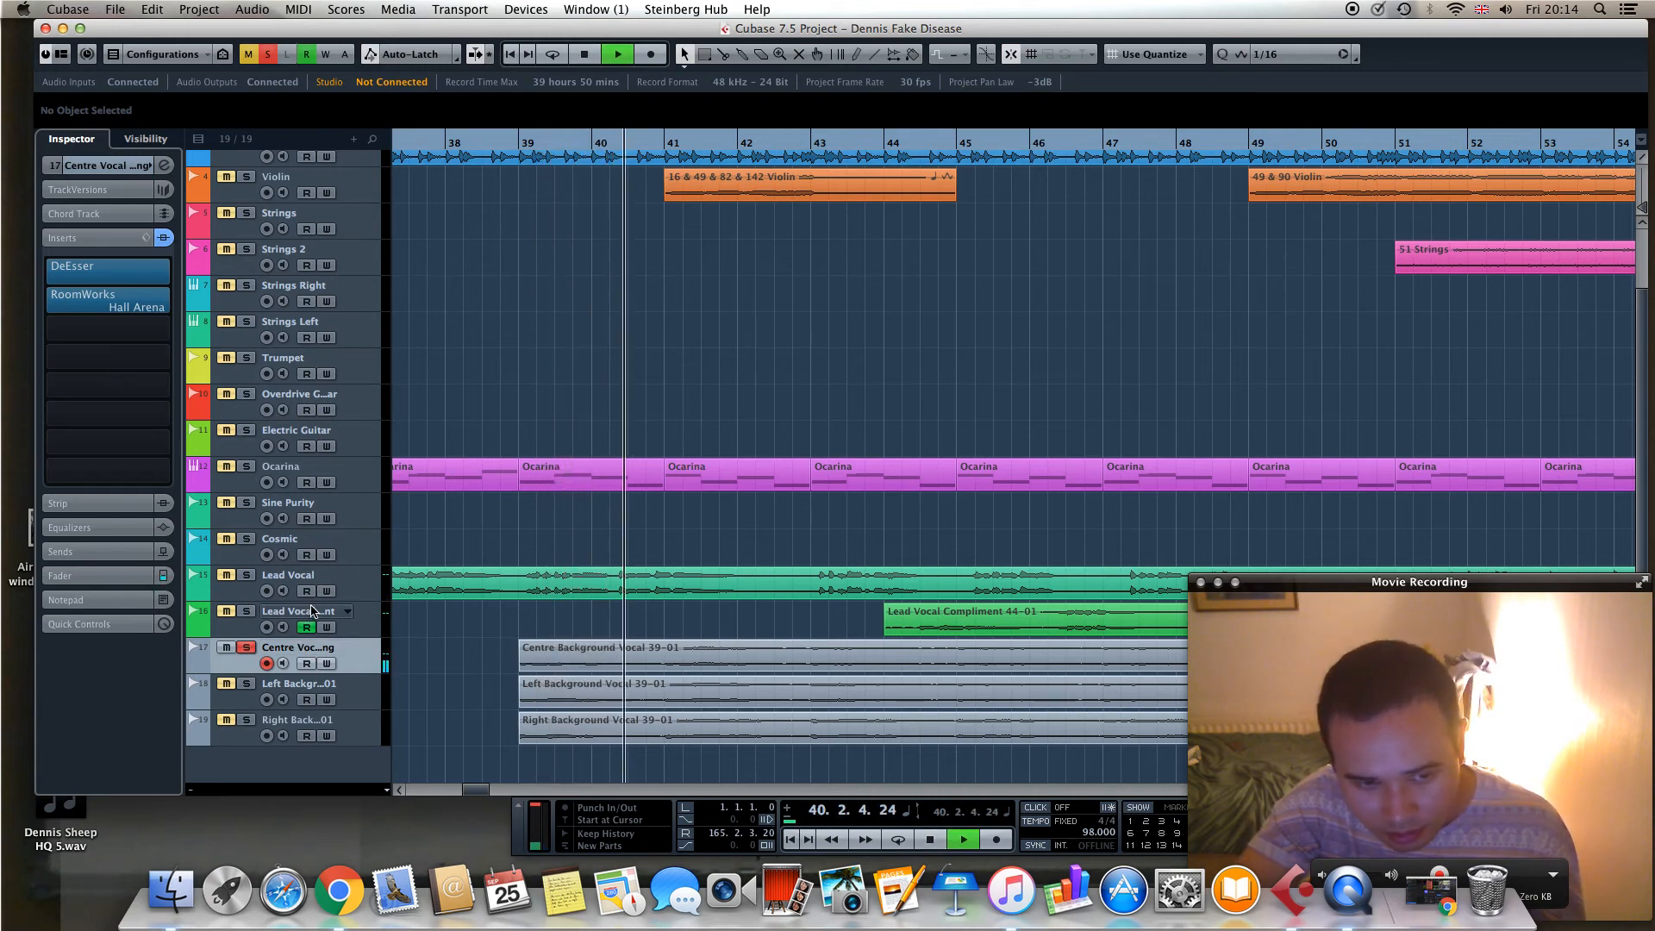
# Solo the Left and Right Background vocals instead of the Centre Vocal backing, play them from bar 40 and select the left track
pyautogui.click(246, 648)
pyautogui.press('space')
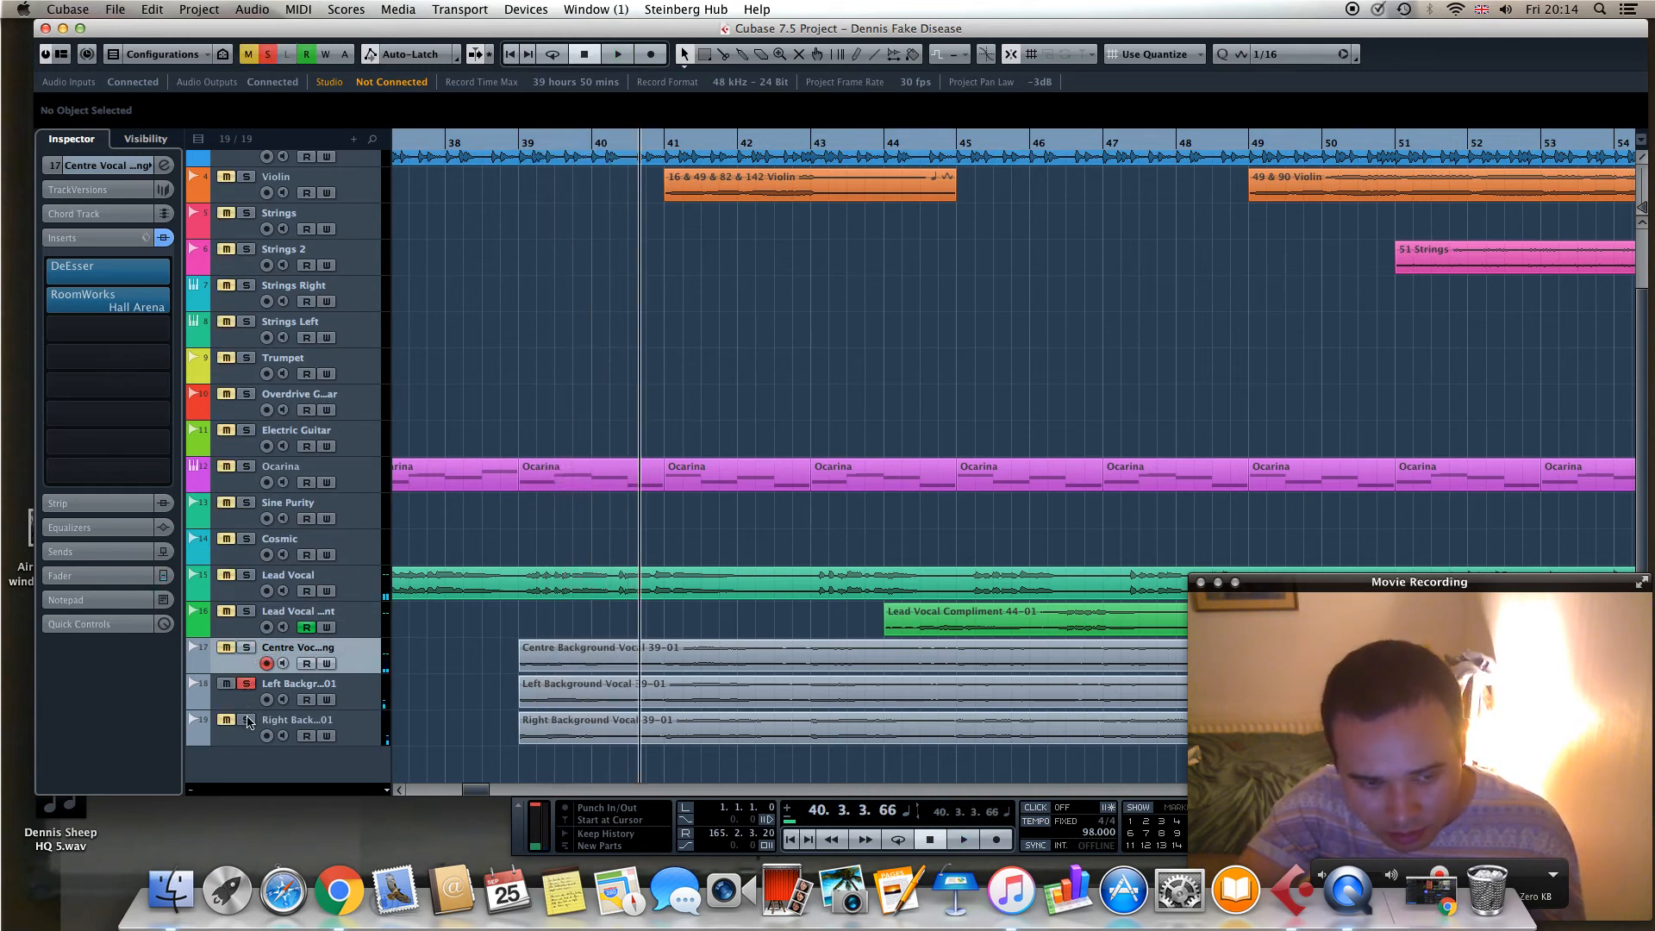
pyautogui.press('space')
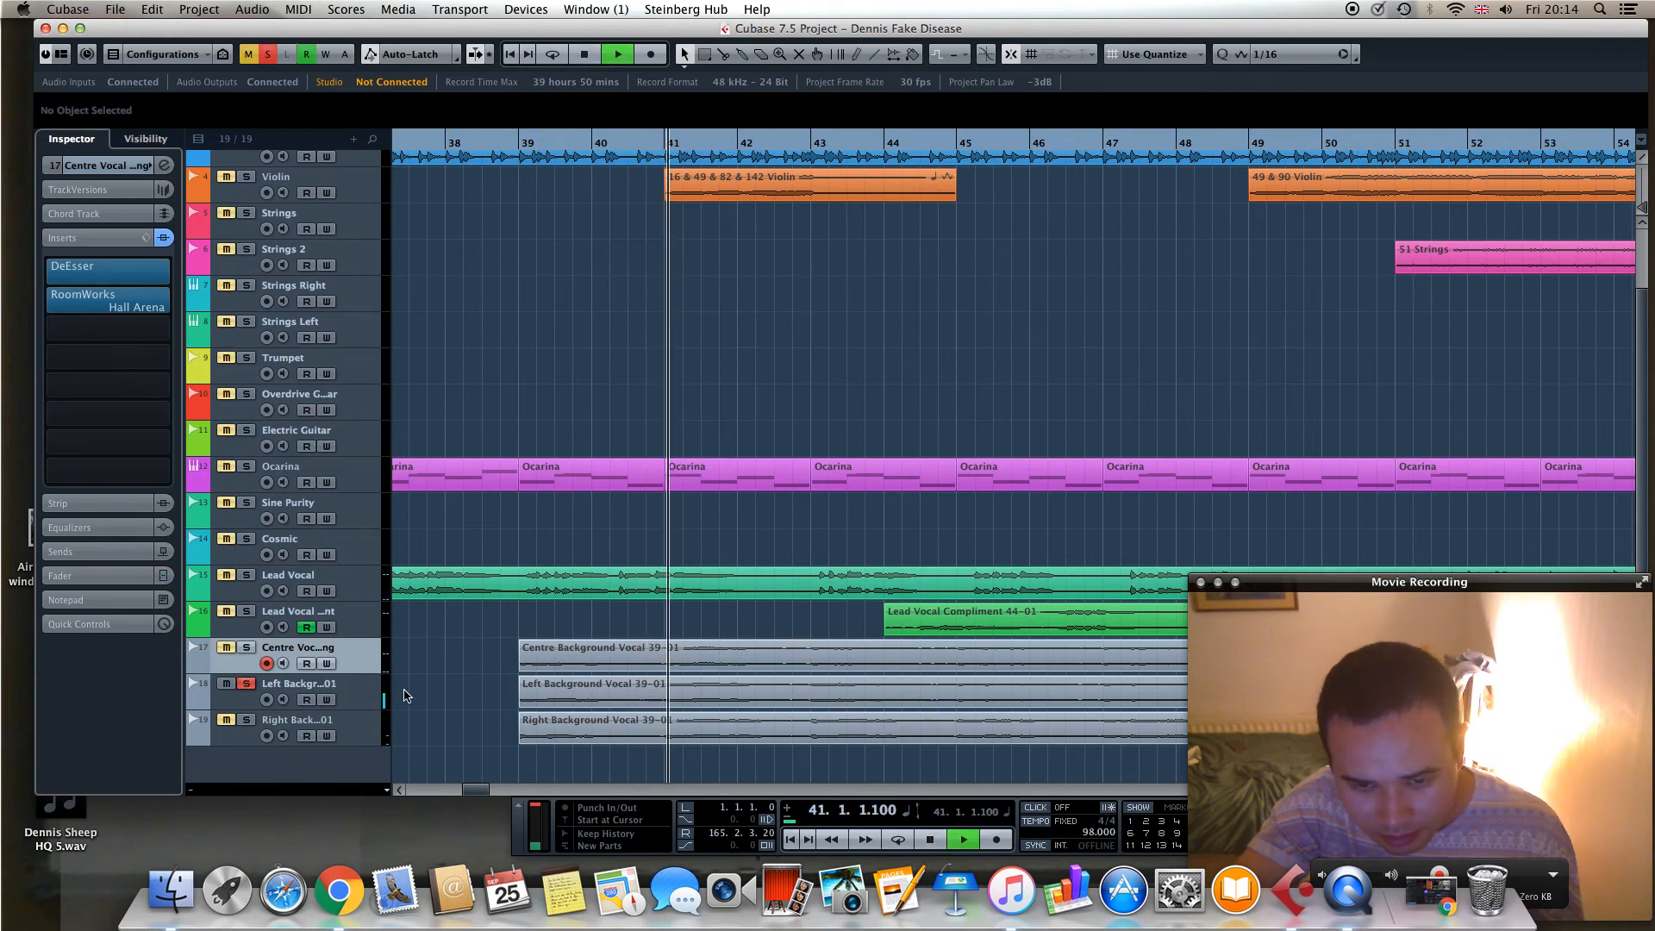
pyautogui.click(362, 698)
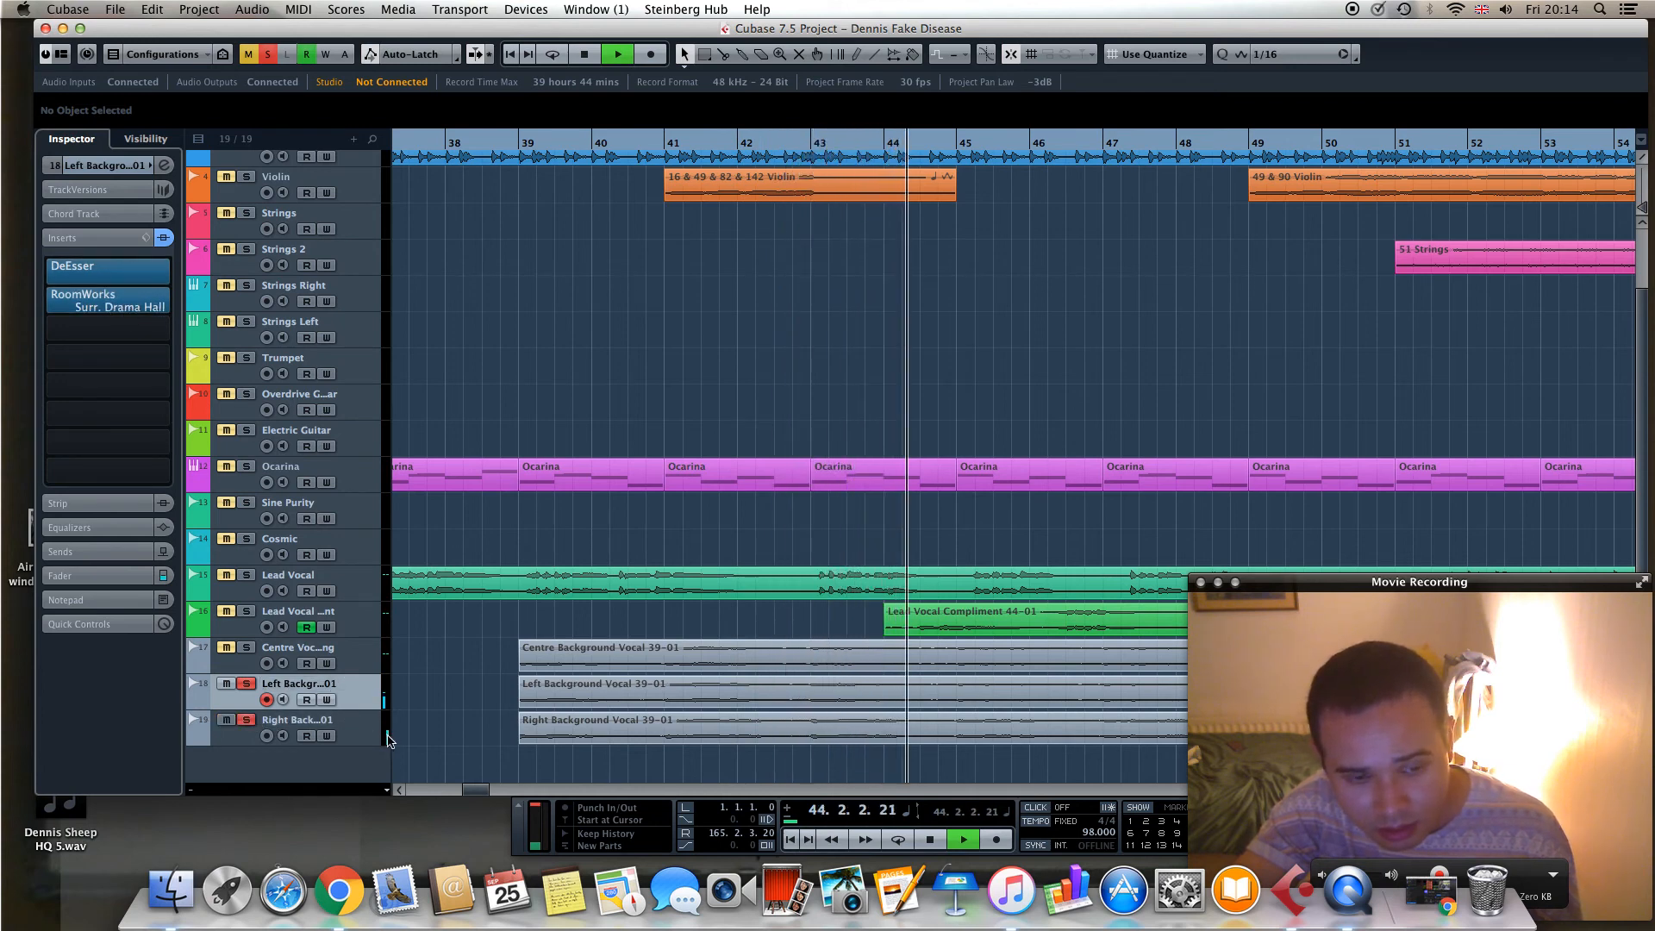
# Select the Right Background vocal track, and audition all three background vocals from bar 39 by soloing the Centre Vocal backing too
pyautogui.click(375, 732)
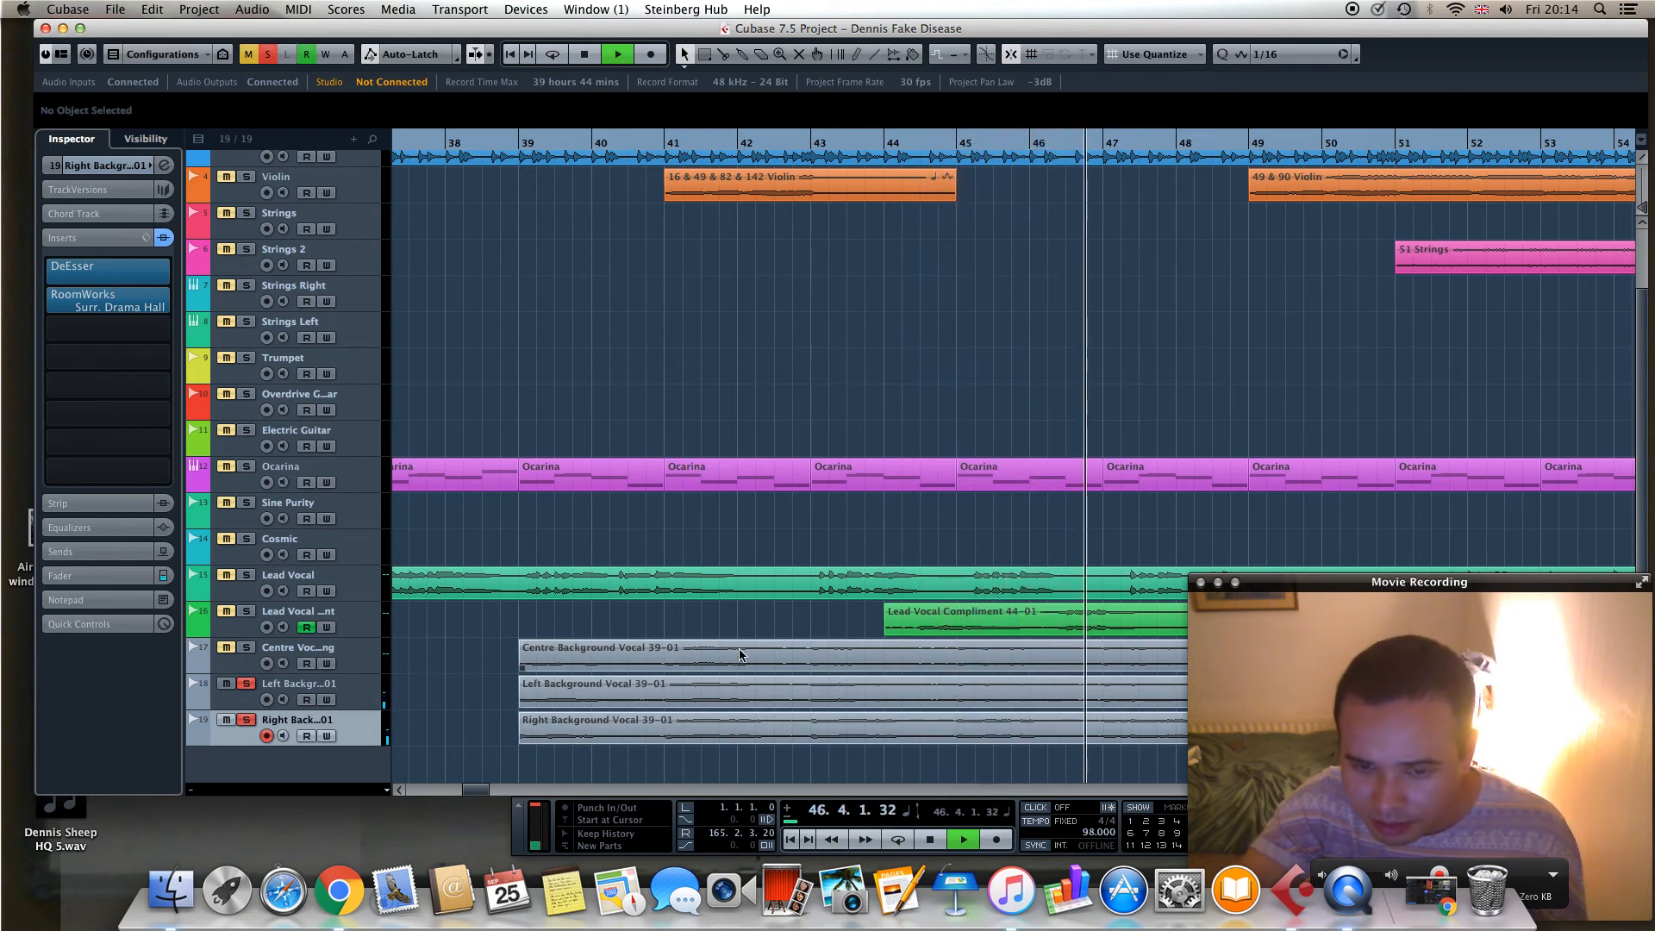
pyautogui.press('space')
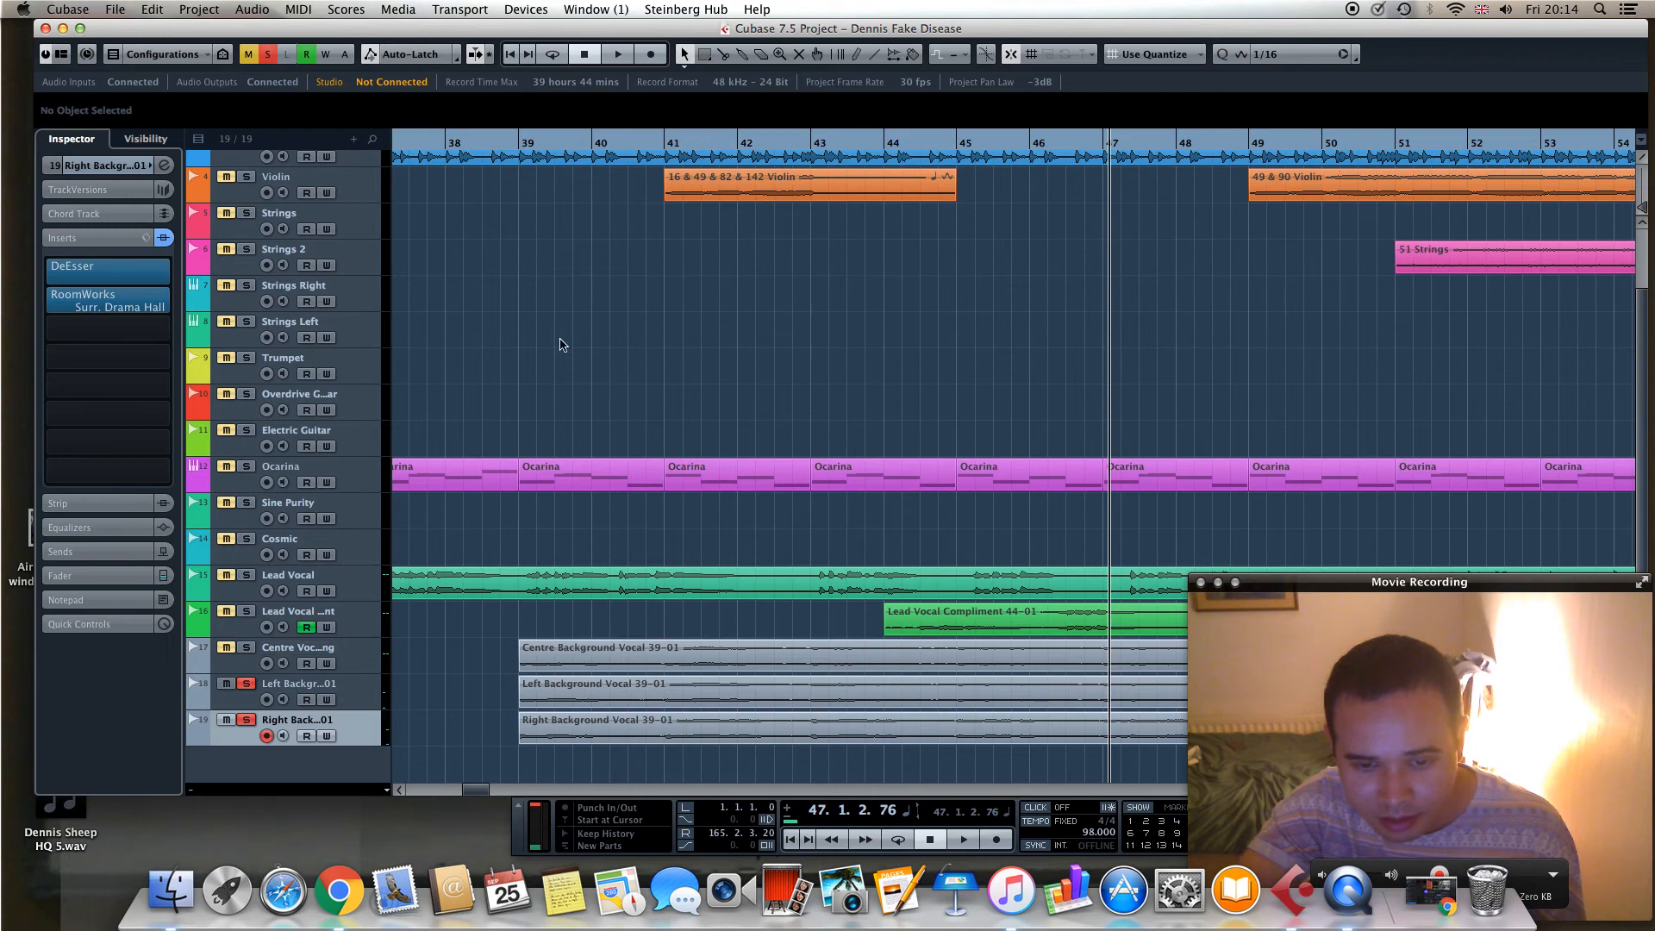
pyautogui.click(545, 145)
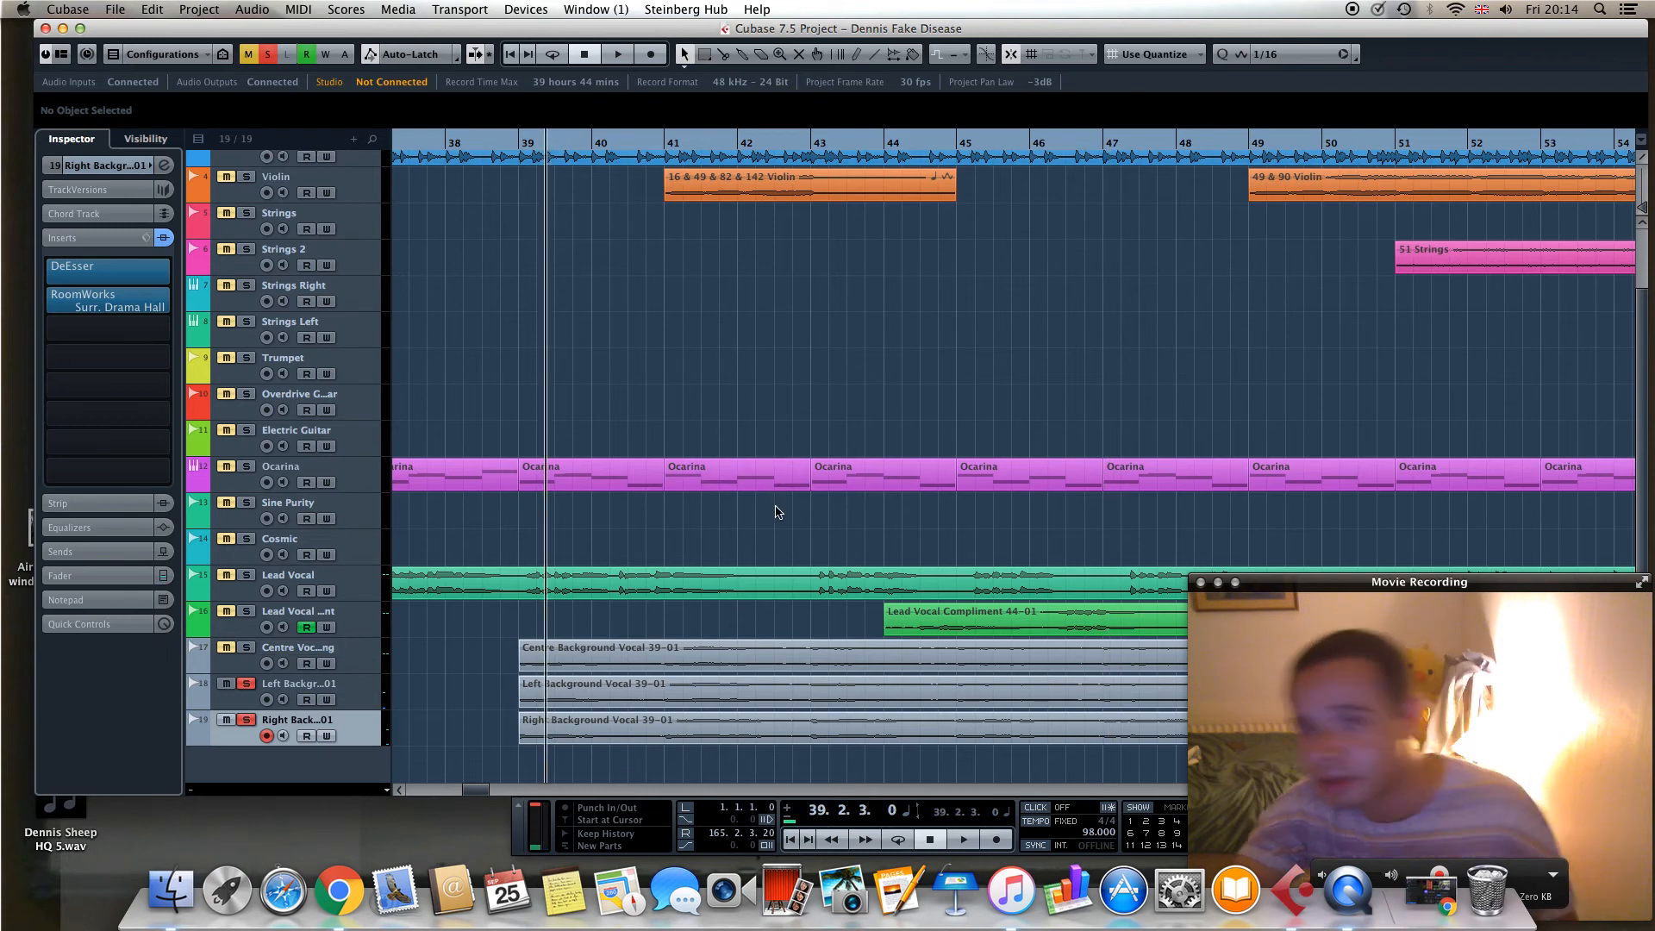
pyautogui.press('space')
pyautogui.click(246, 648)
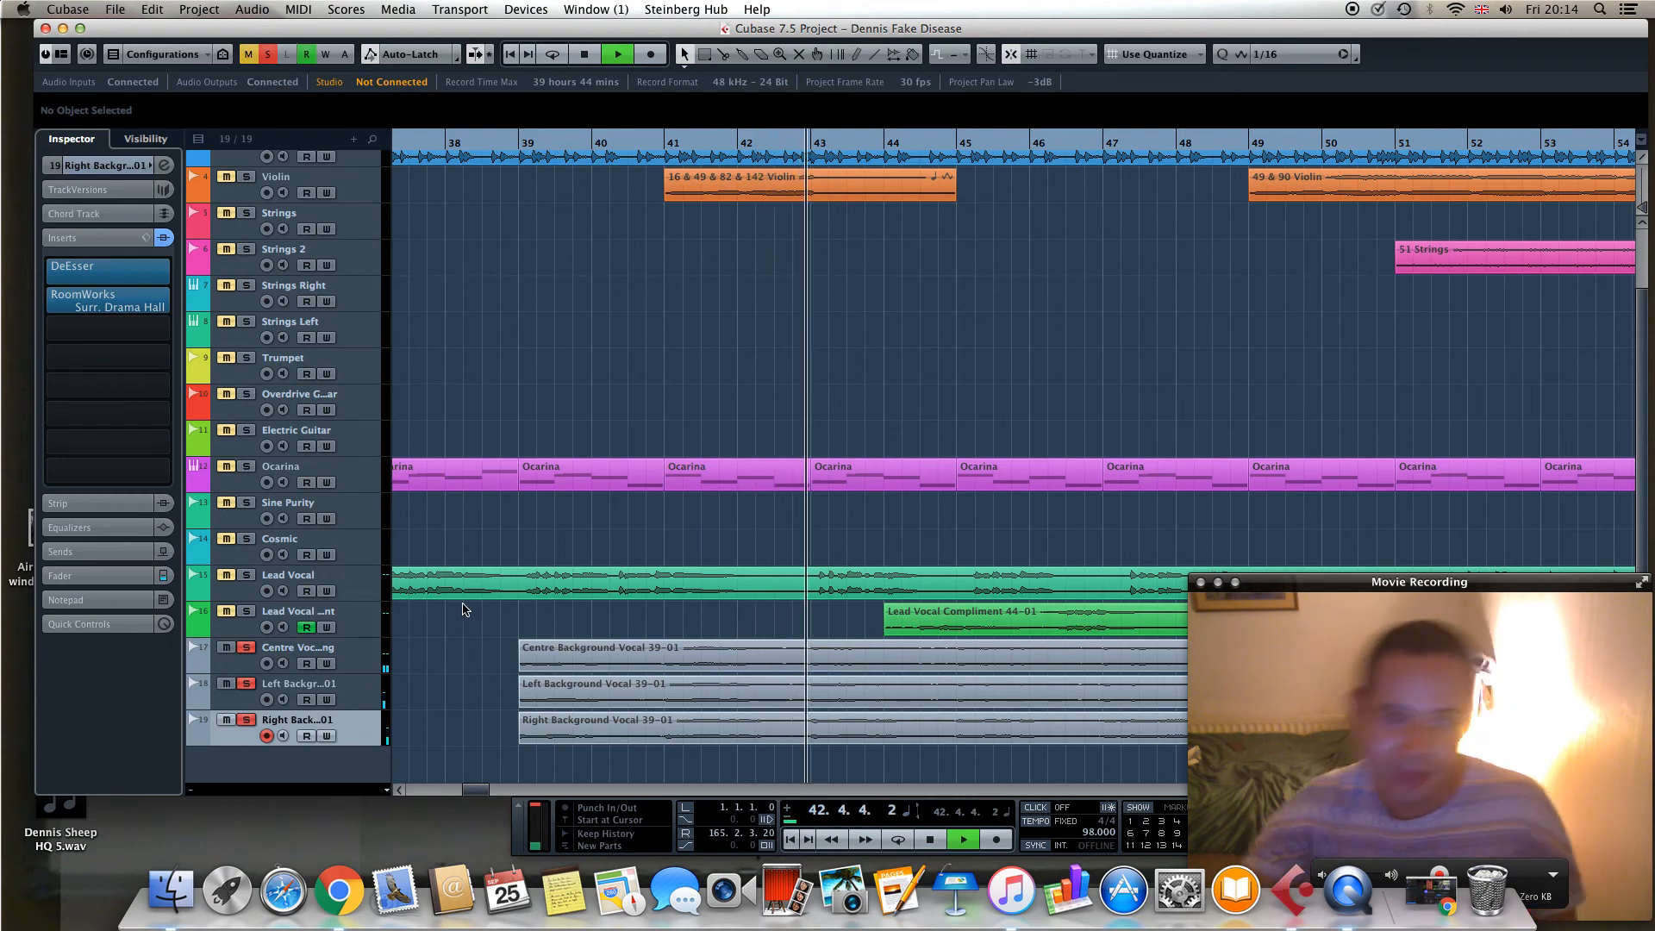
pyautogui.scroll(2, 428, 636)
pyautogui.scroll(-2, 428, 635)
pyautogui.press('space')
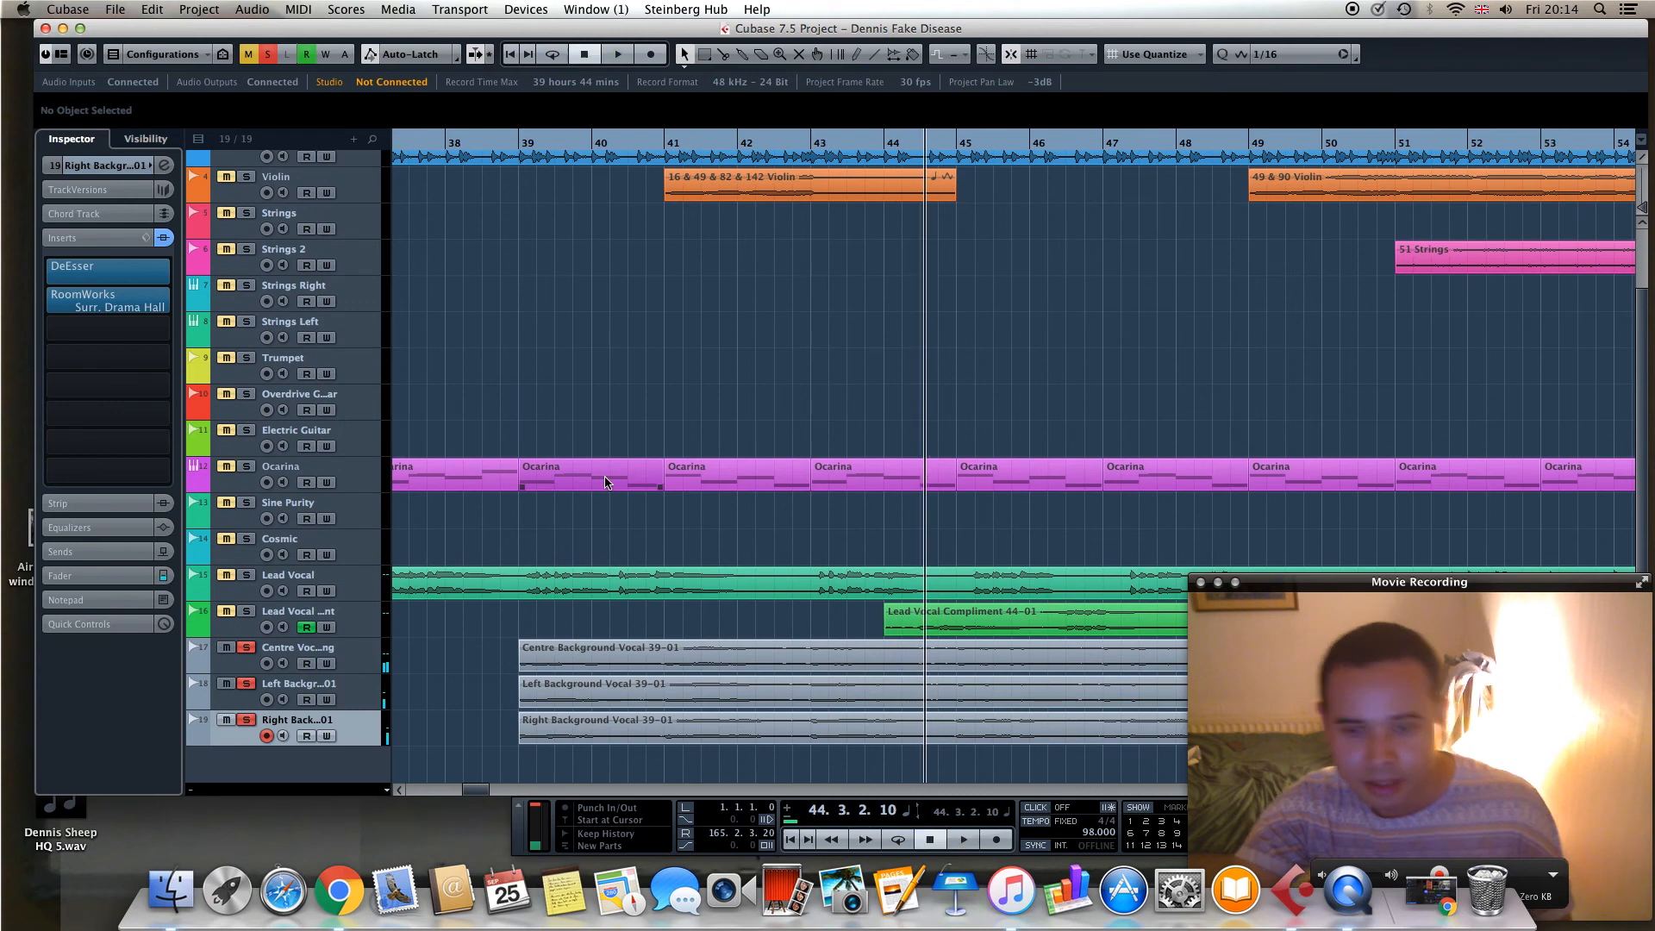
# Solo the Piano with the three background vocals and play them from bar 39
pyautogui.scroll(2, 601, 516)
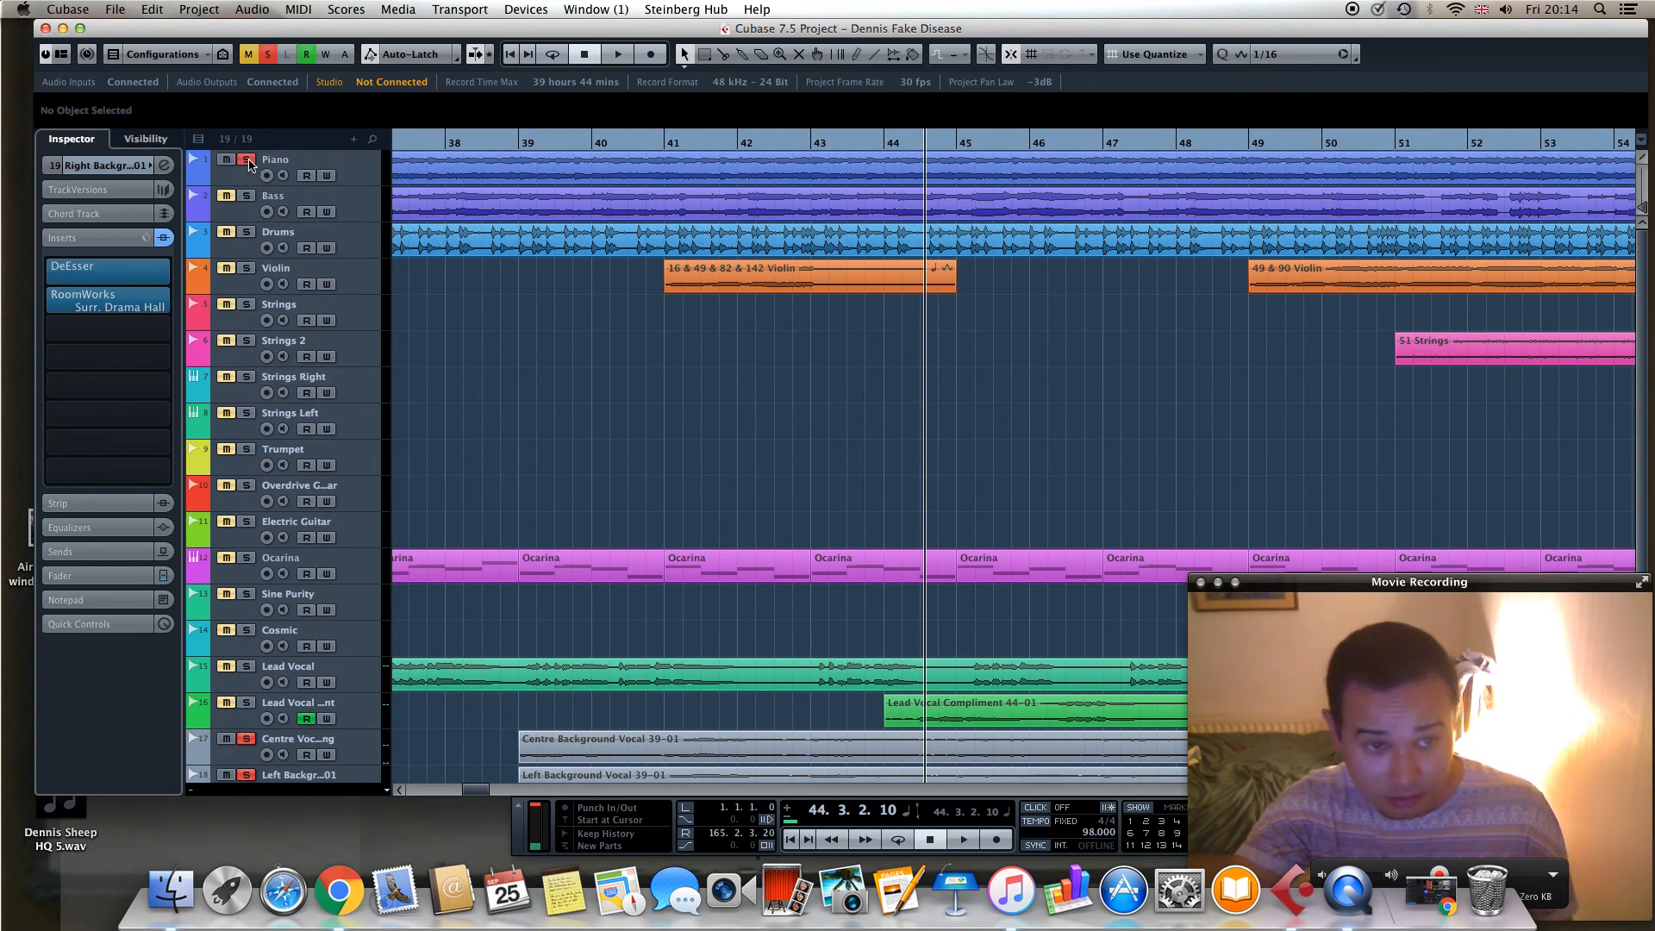
pyautogui.click(525, 147)
pyautogui.press('space')
pyautogui.scroll(-2, 566, 333)
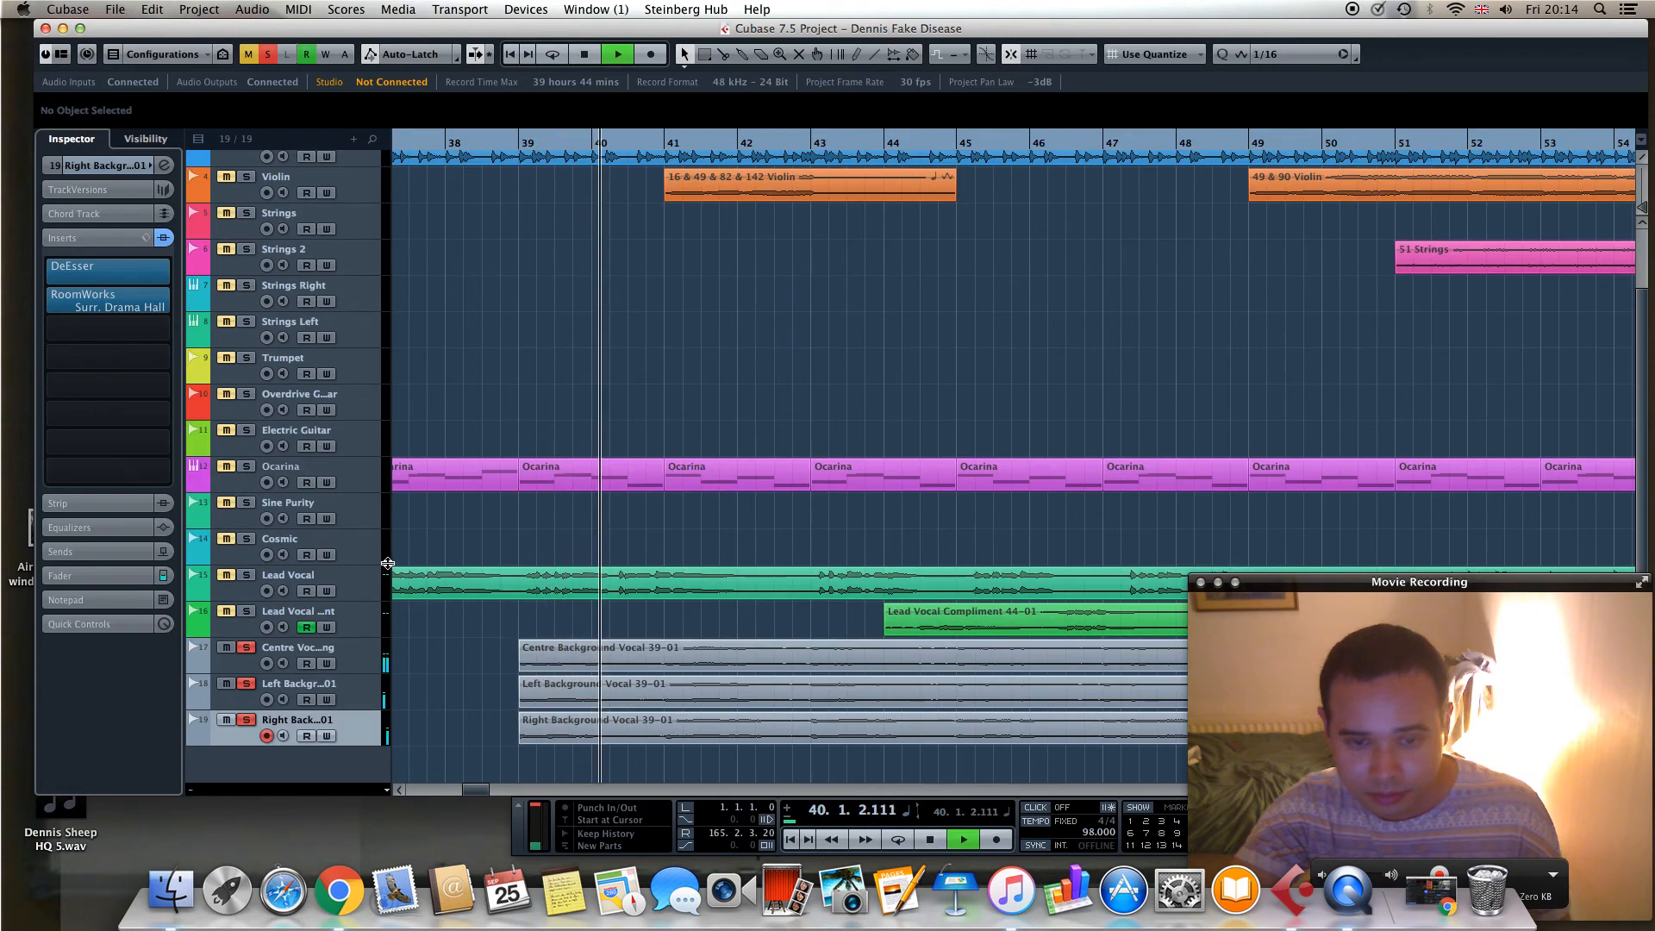
pyautogui.scroll(2, 554, 462)
pyautogui.scroll(-2, 530, 479)
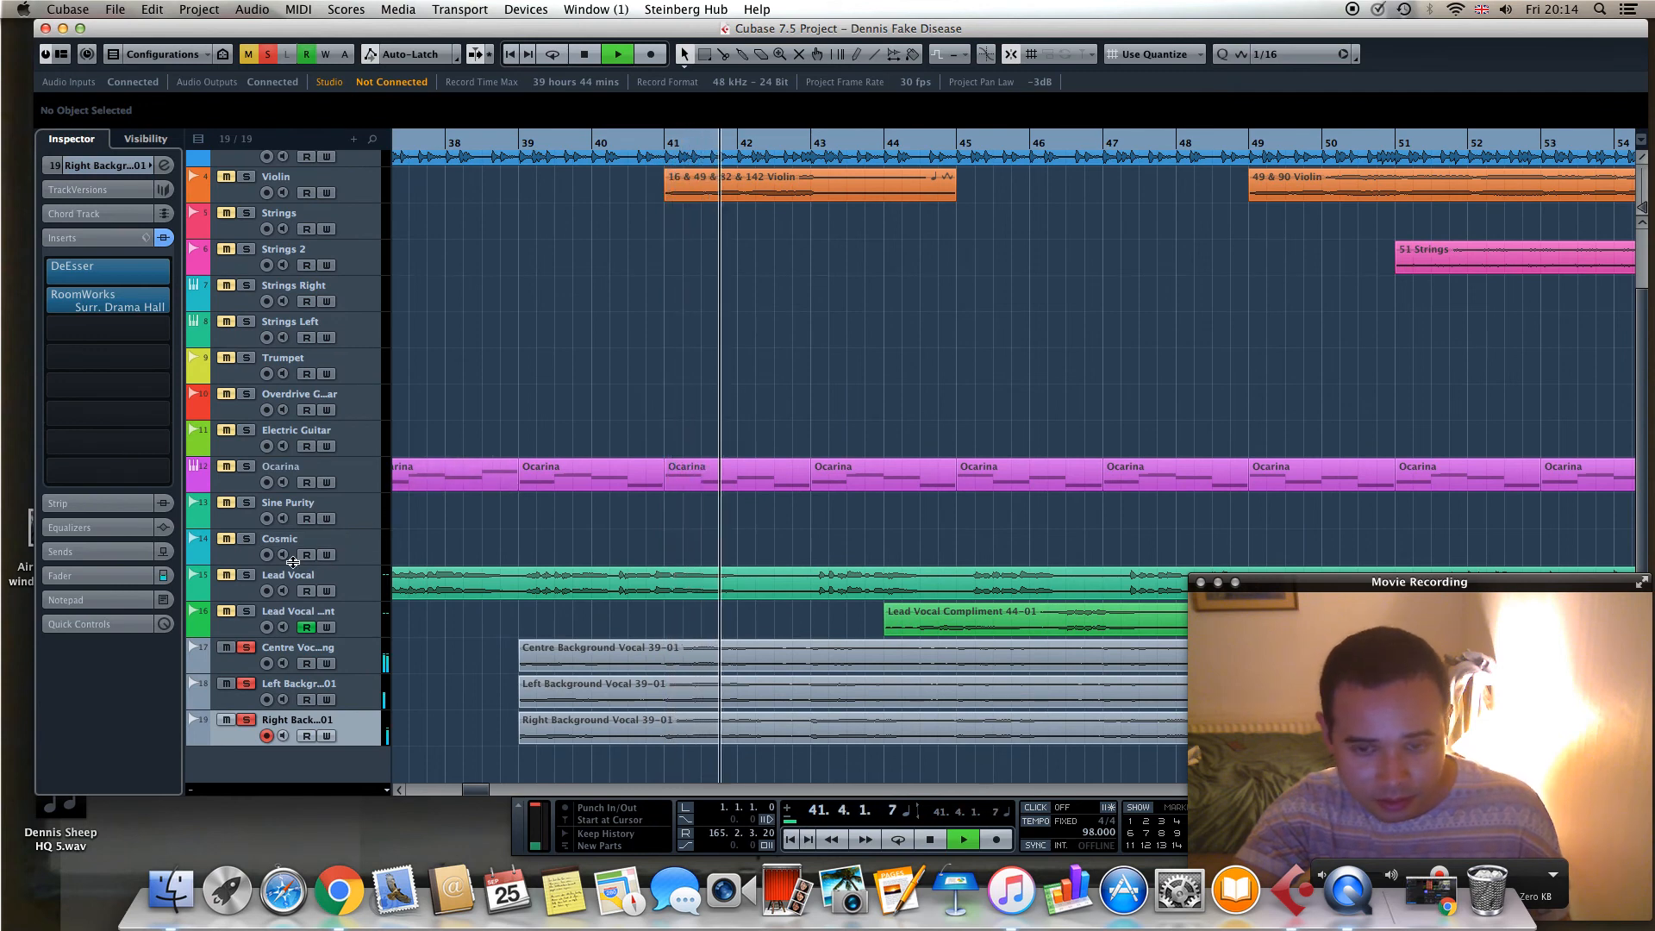
# Add the Lead Vocal and Lead Vocal Compliment to the soloed background vocals during playback, then stop and clear all solos
pyautogui.click(249, 577)
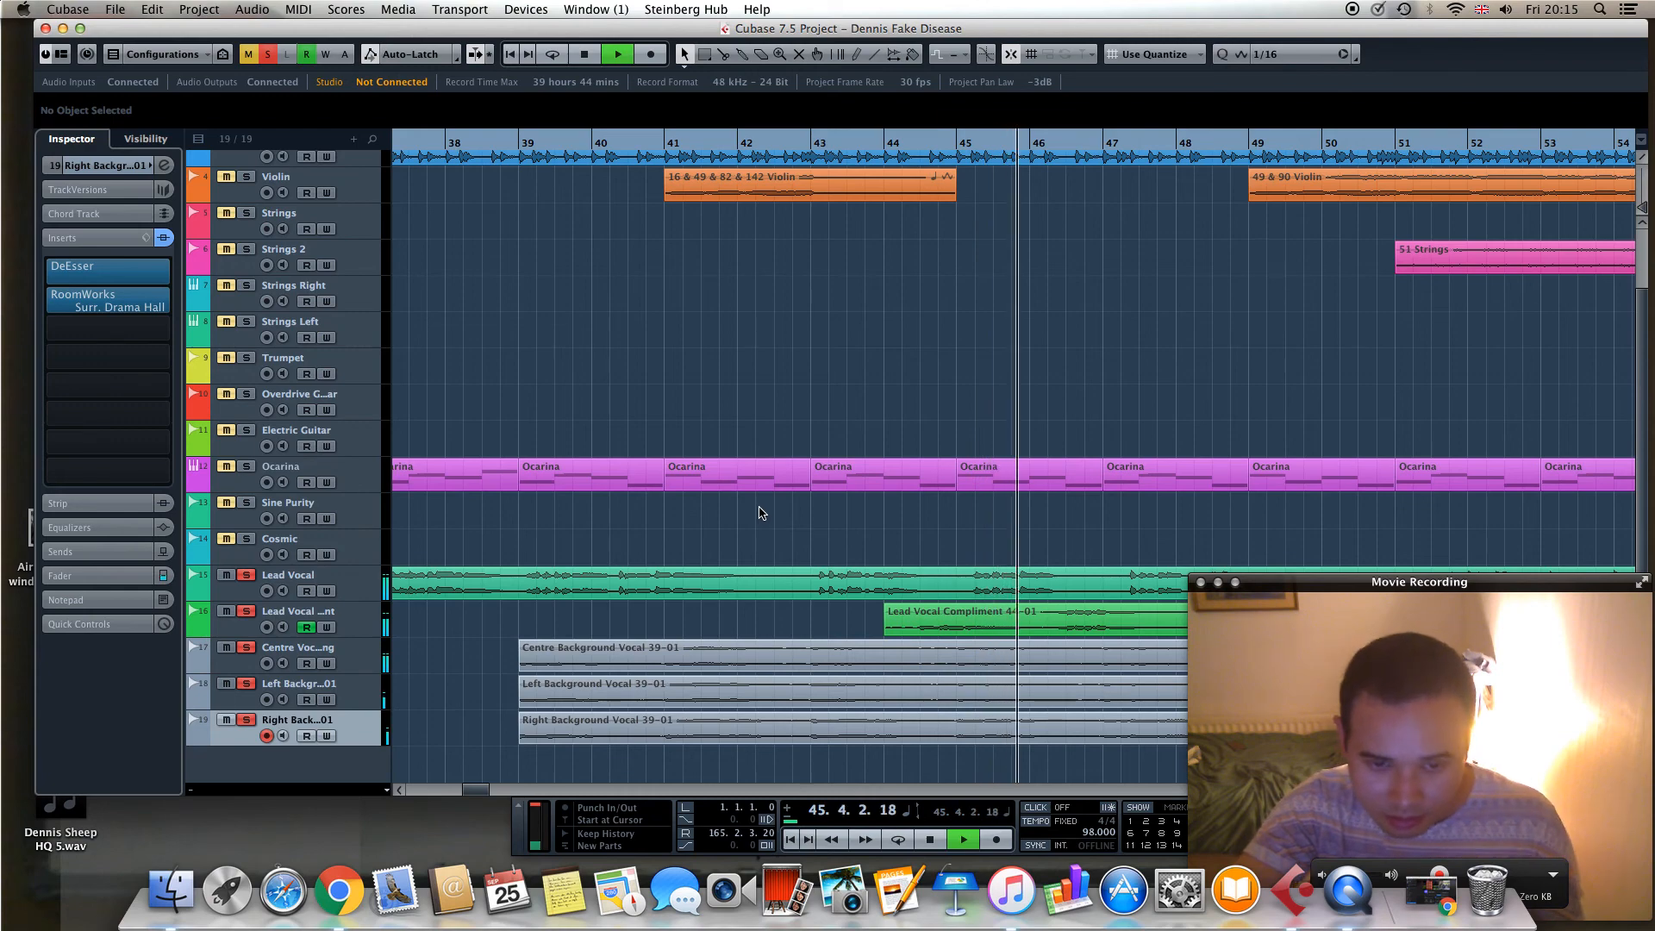
pyautogui.moveTo(477, 791); pyautogui.dragTo(479, 794)
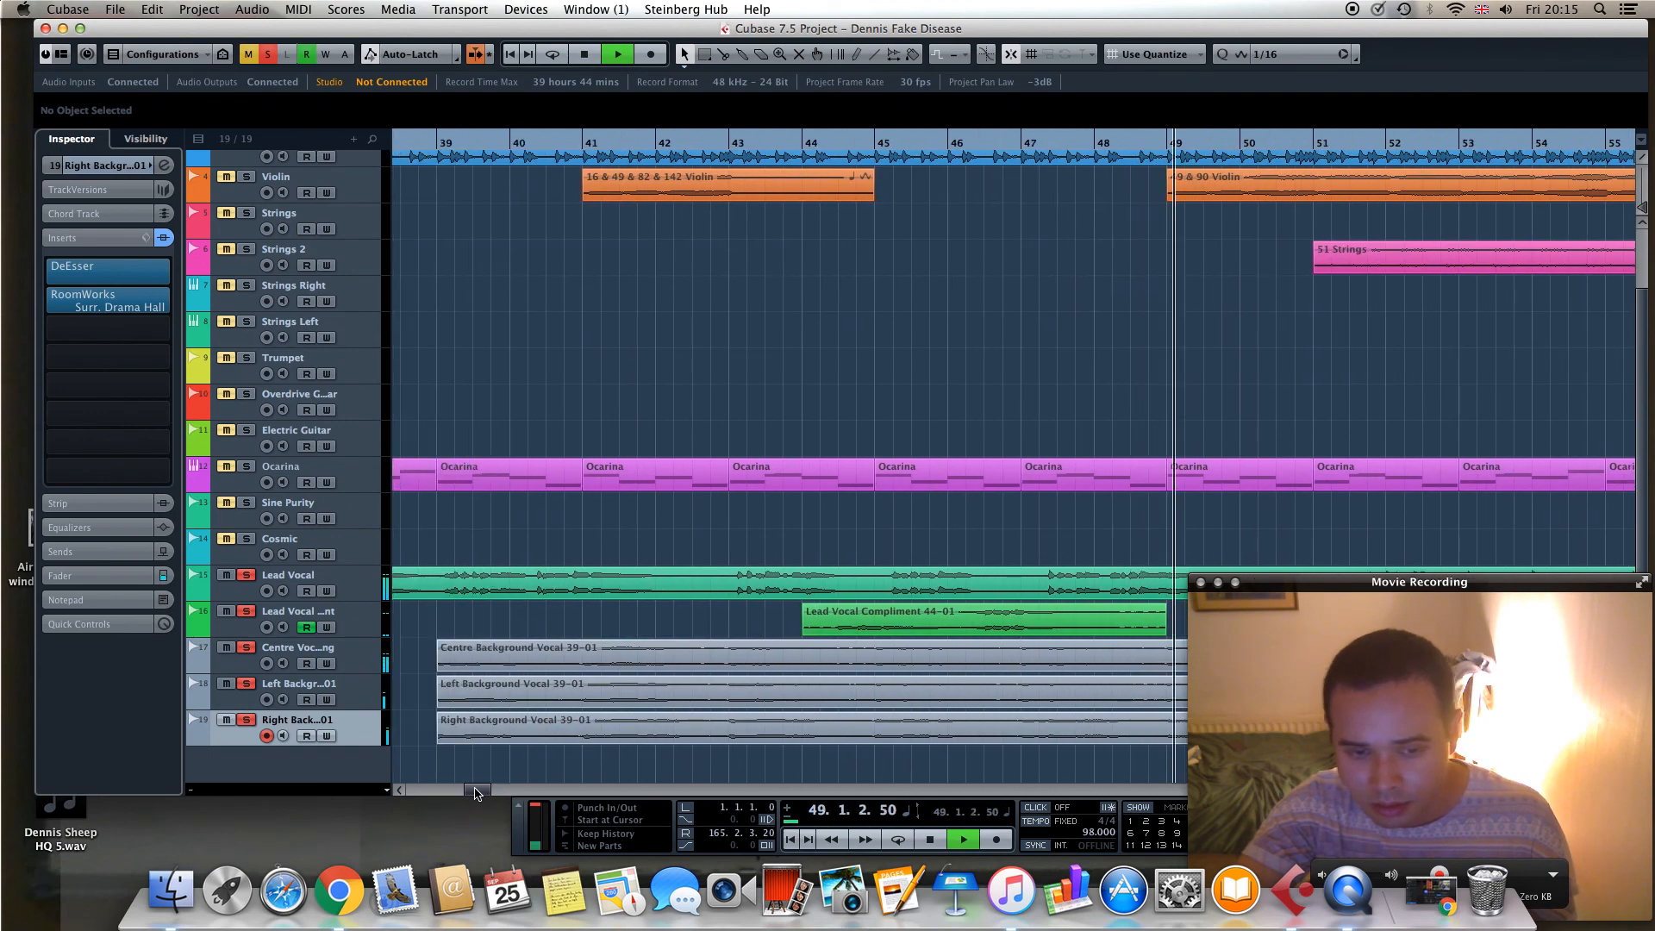
pyautogui.click(509, 498)
pyautogui.press('space')
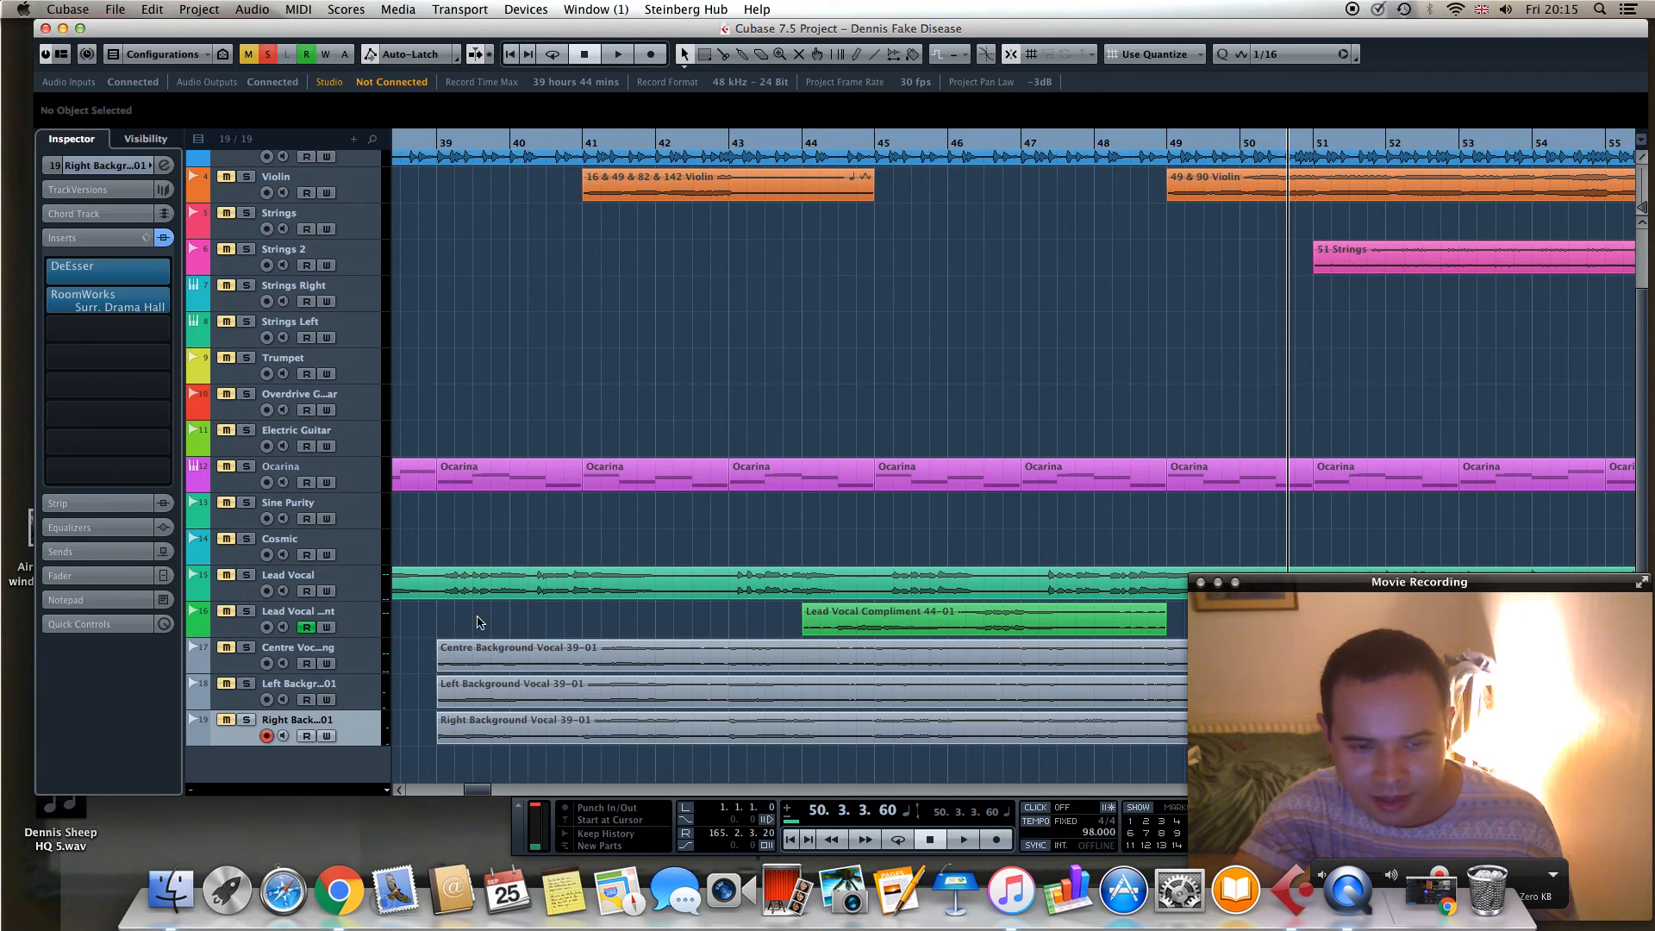
# Play the full mix from just before bar 39 and restart it there to hear the background vocals enter
pyautogui.scroll(3, 444, 617)
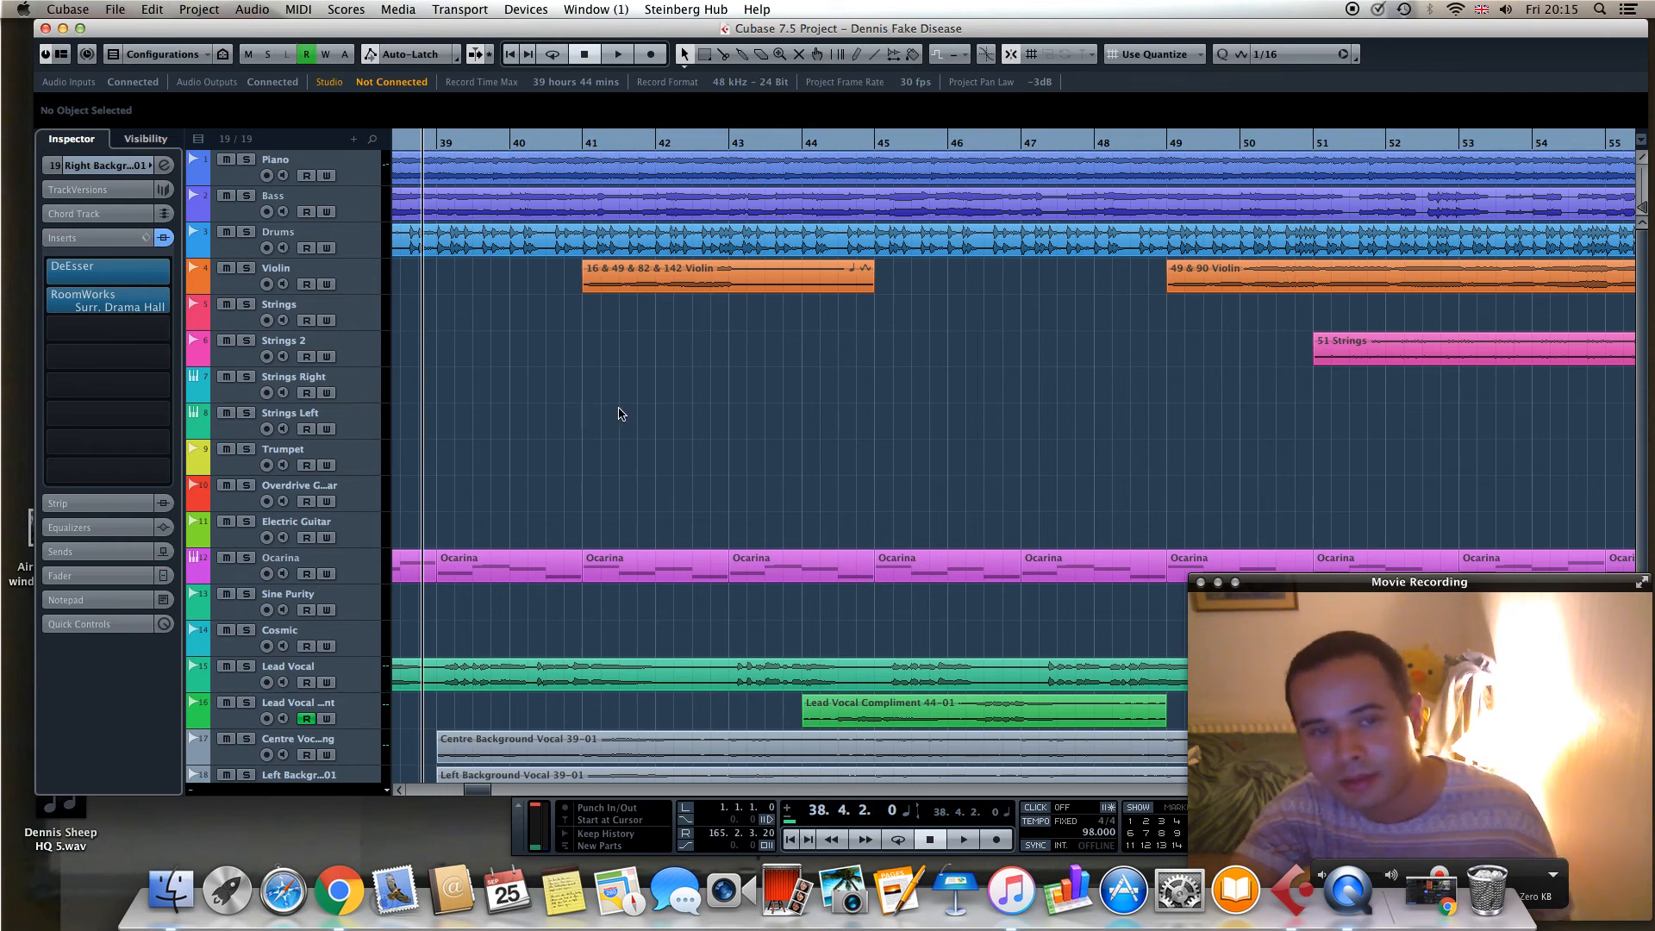
pyautogui.press('space')
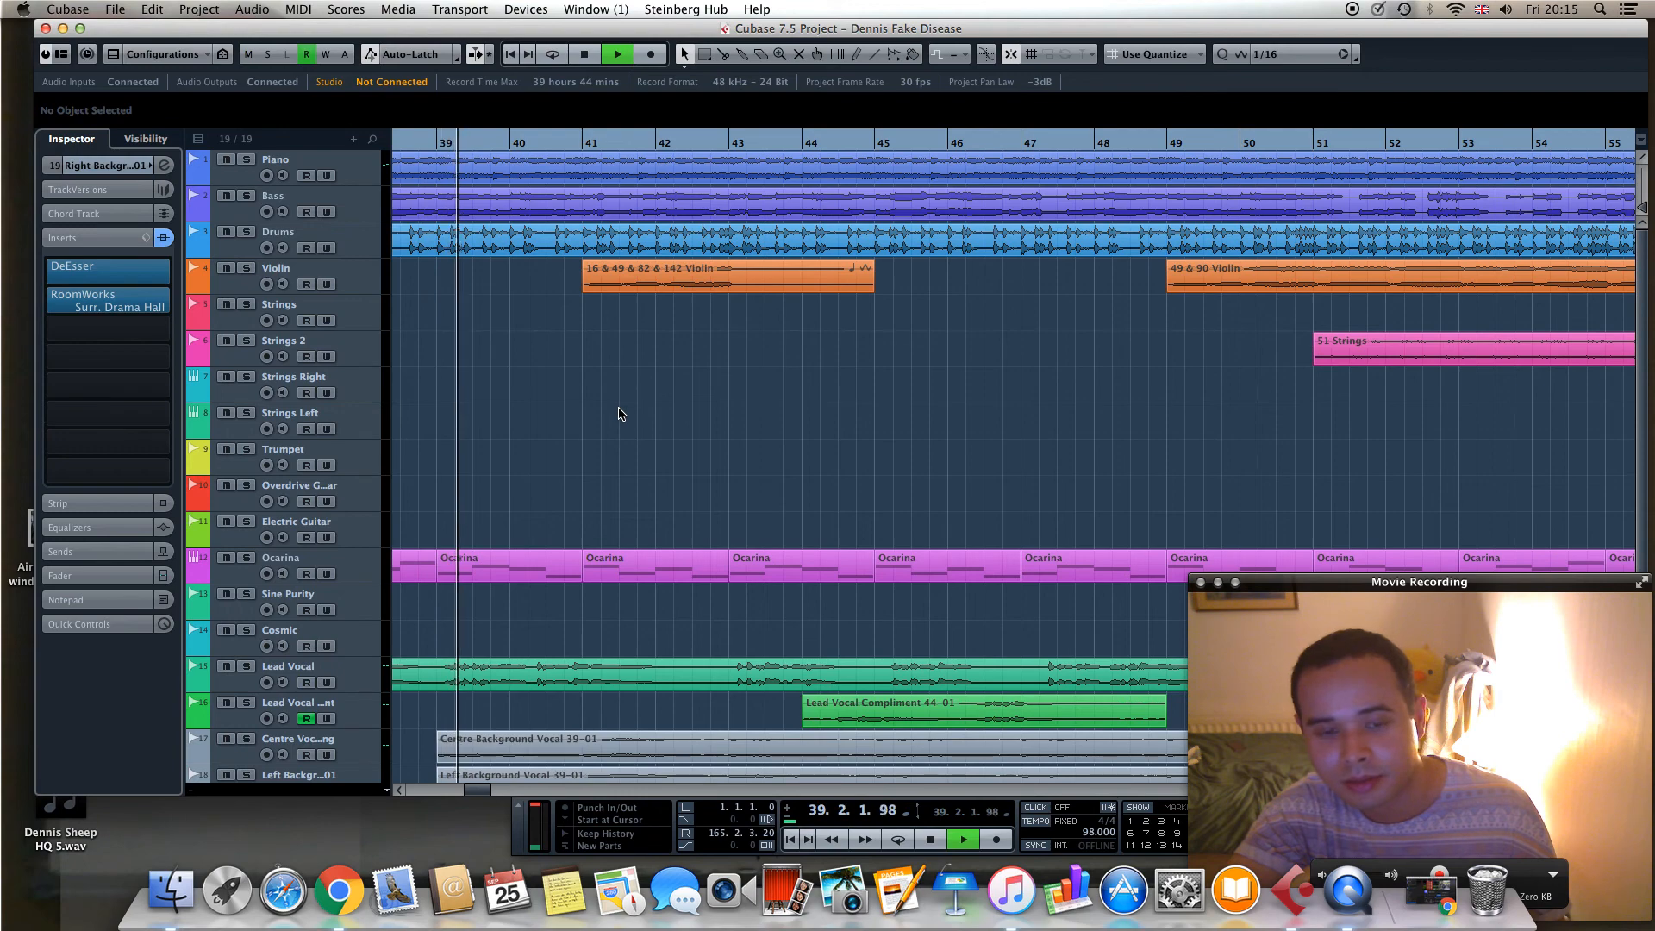
pyautogui.click(420, 141)
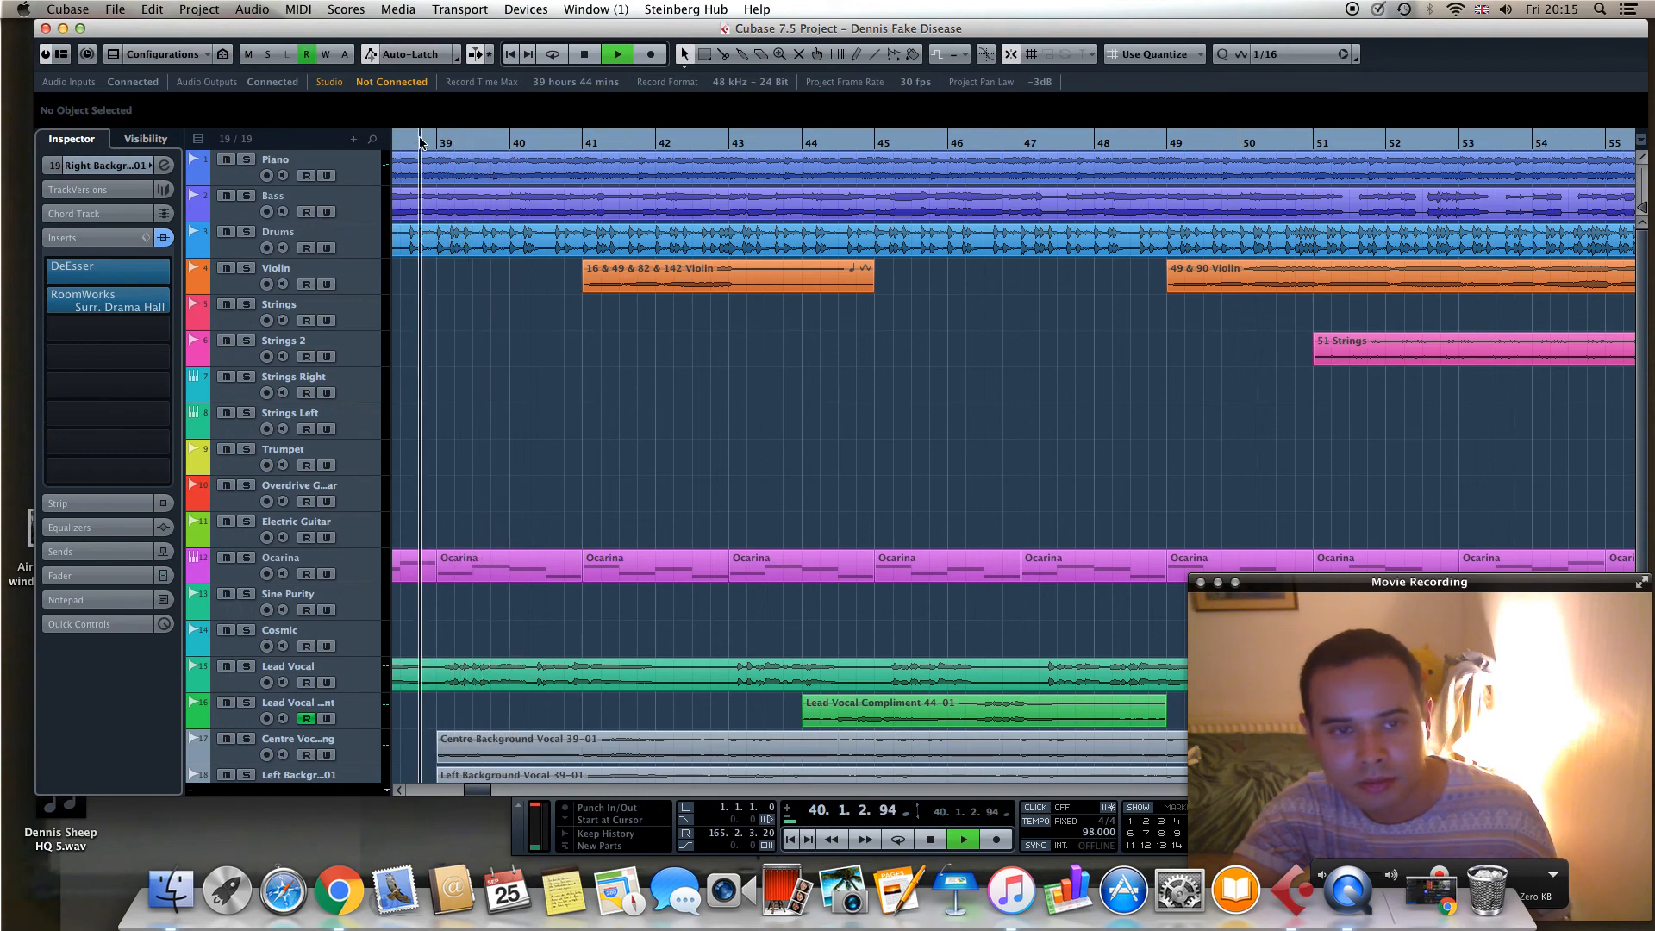
pyautogui.scroll(-3, 484, 362)
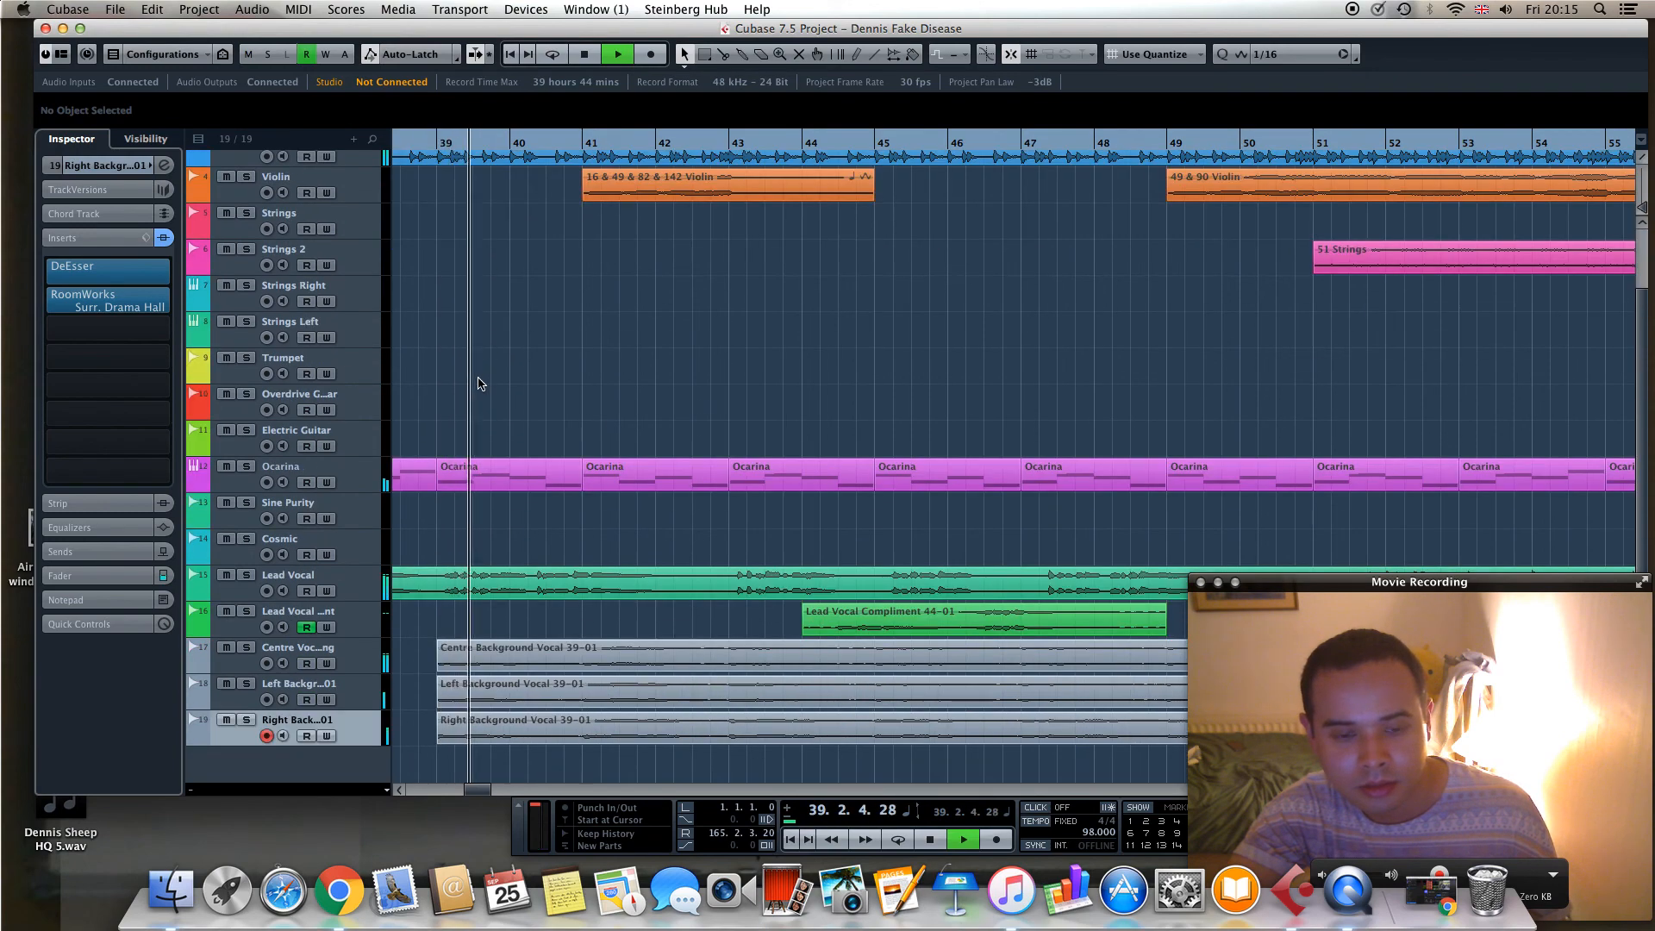
pyautogui.scroll(3, 482, 384)
pyautogui.scroll(-3, 731, 407)
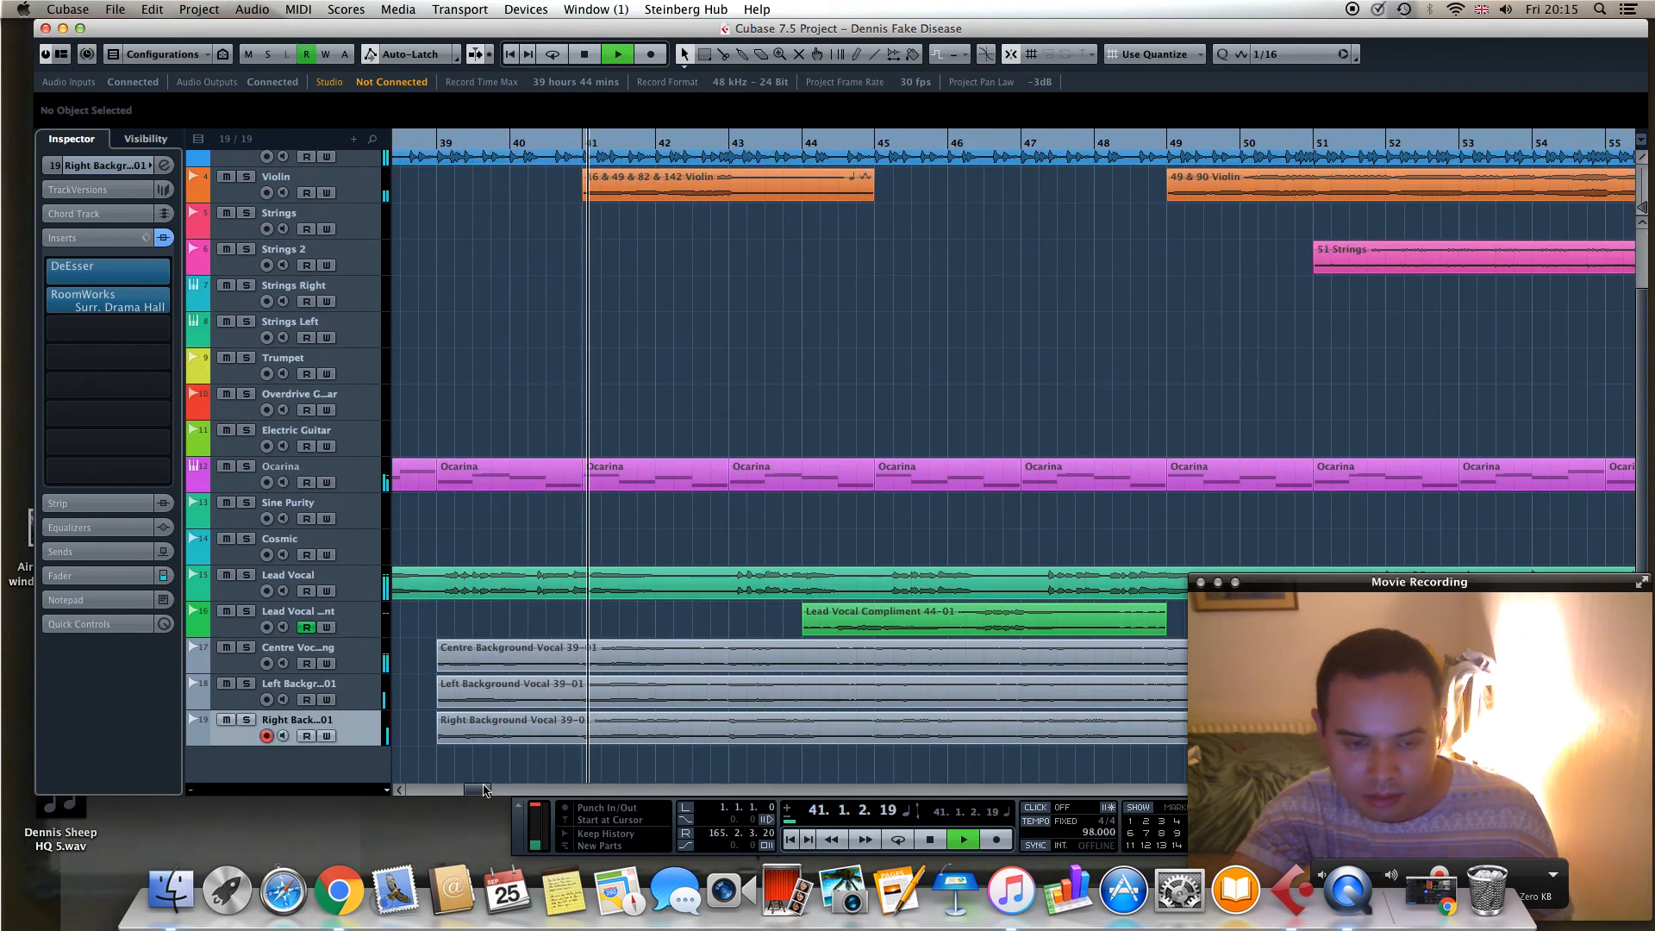
# Replay the full mix from just before bar 37 through the lead and background vocal section, and stop at bar 53
pyautogui.hscroll(-3, 475, 791)
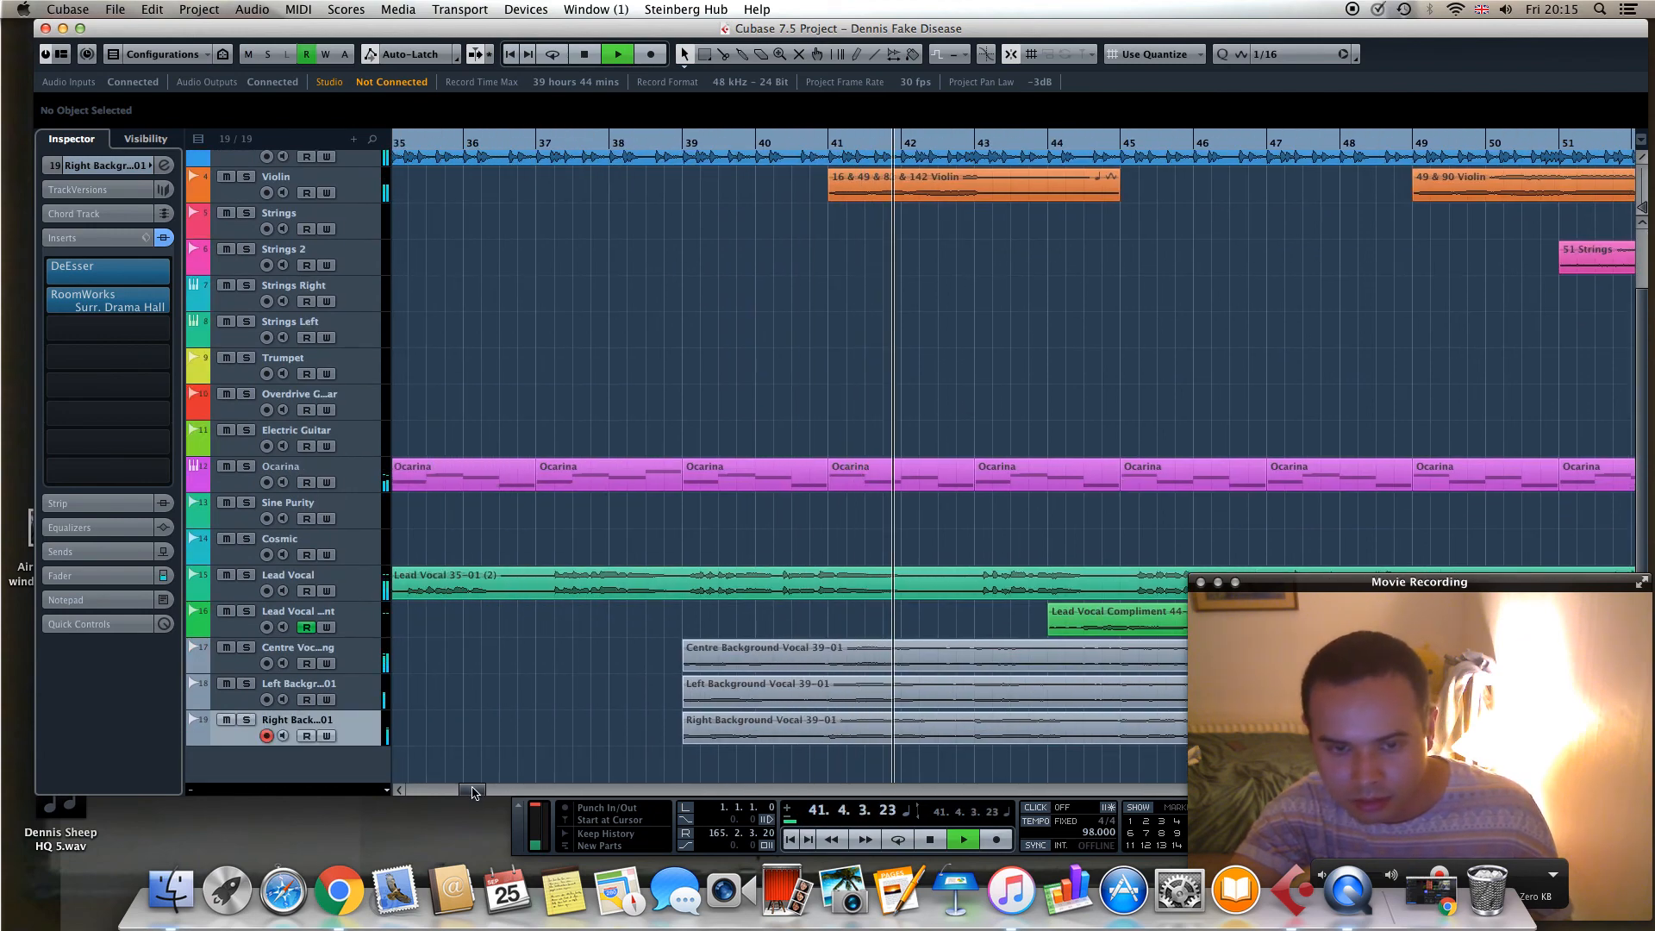
pyautogui.click(528, 145)
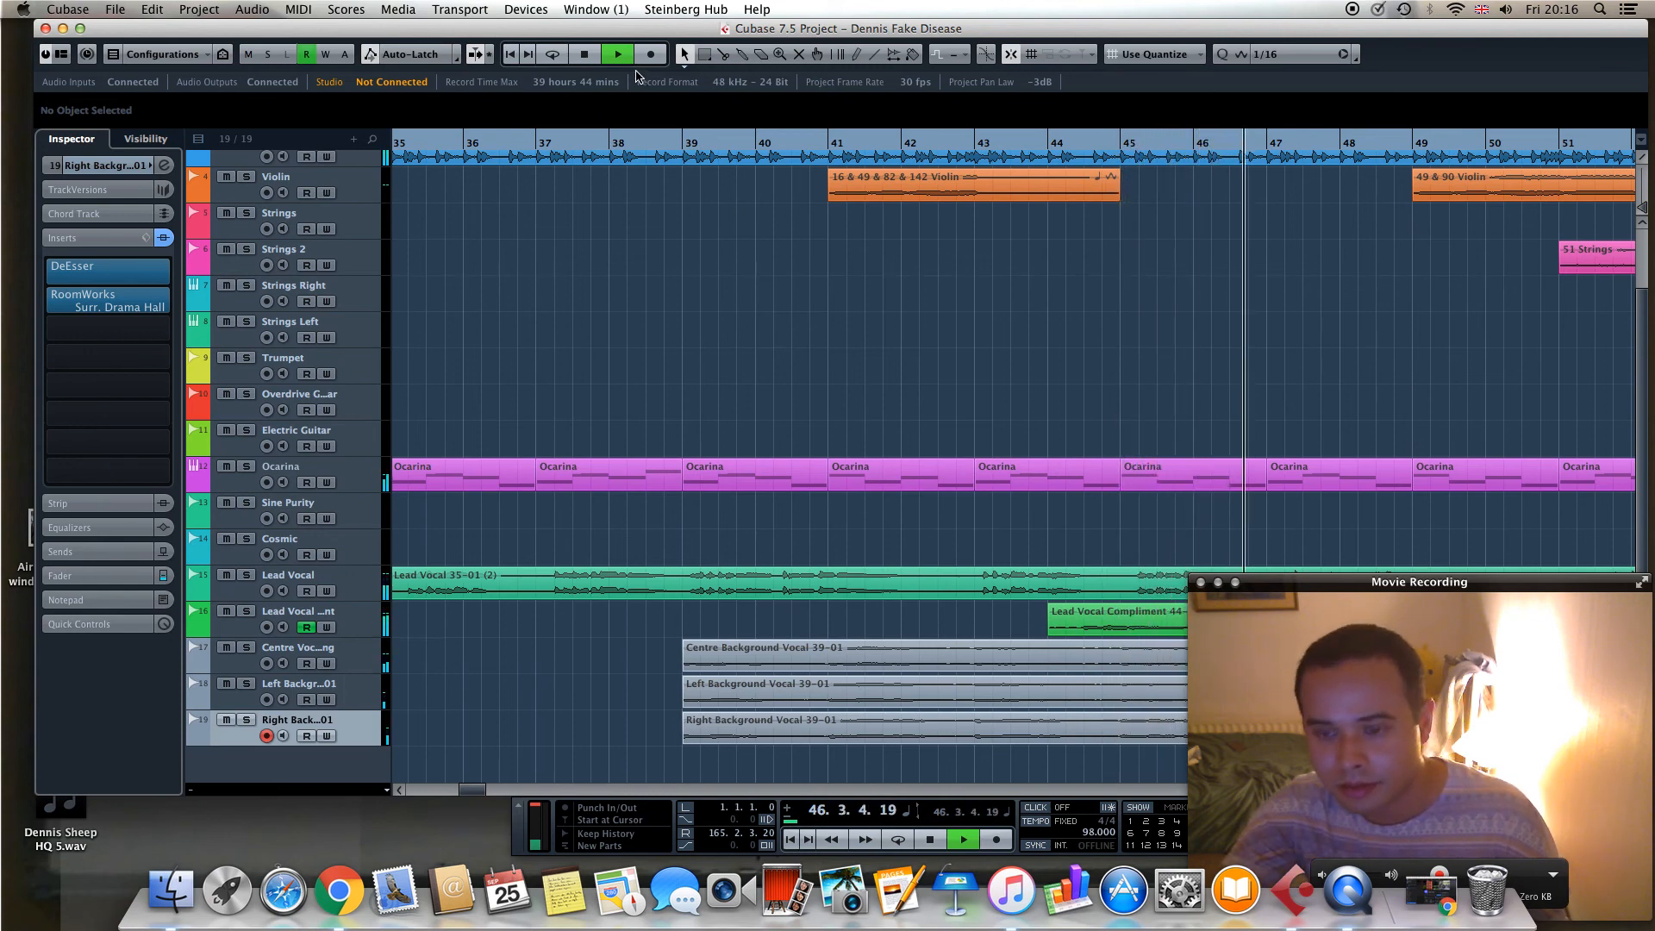
pyautogui.moveTo(475, 793); pyautogui.dragTo(486, 797)
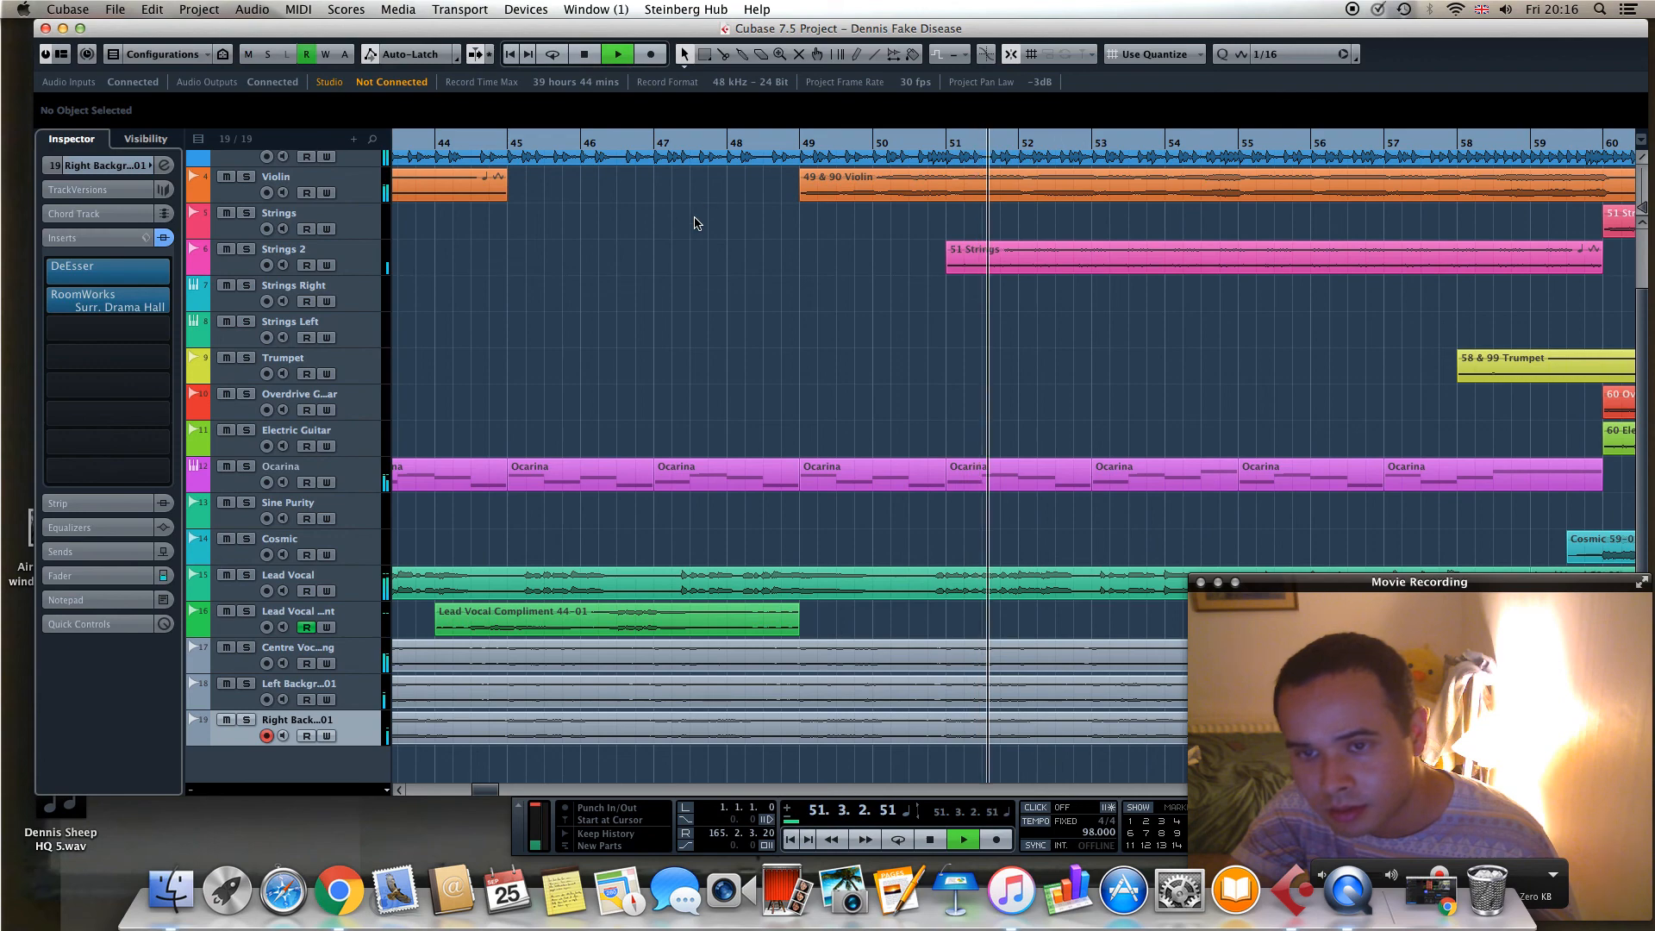
pyautogui.scroll(3, 681, 250)
pyautogui.scroll(-3, 639, 260)
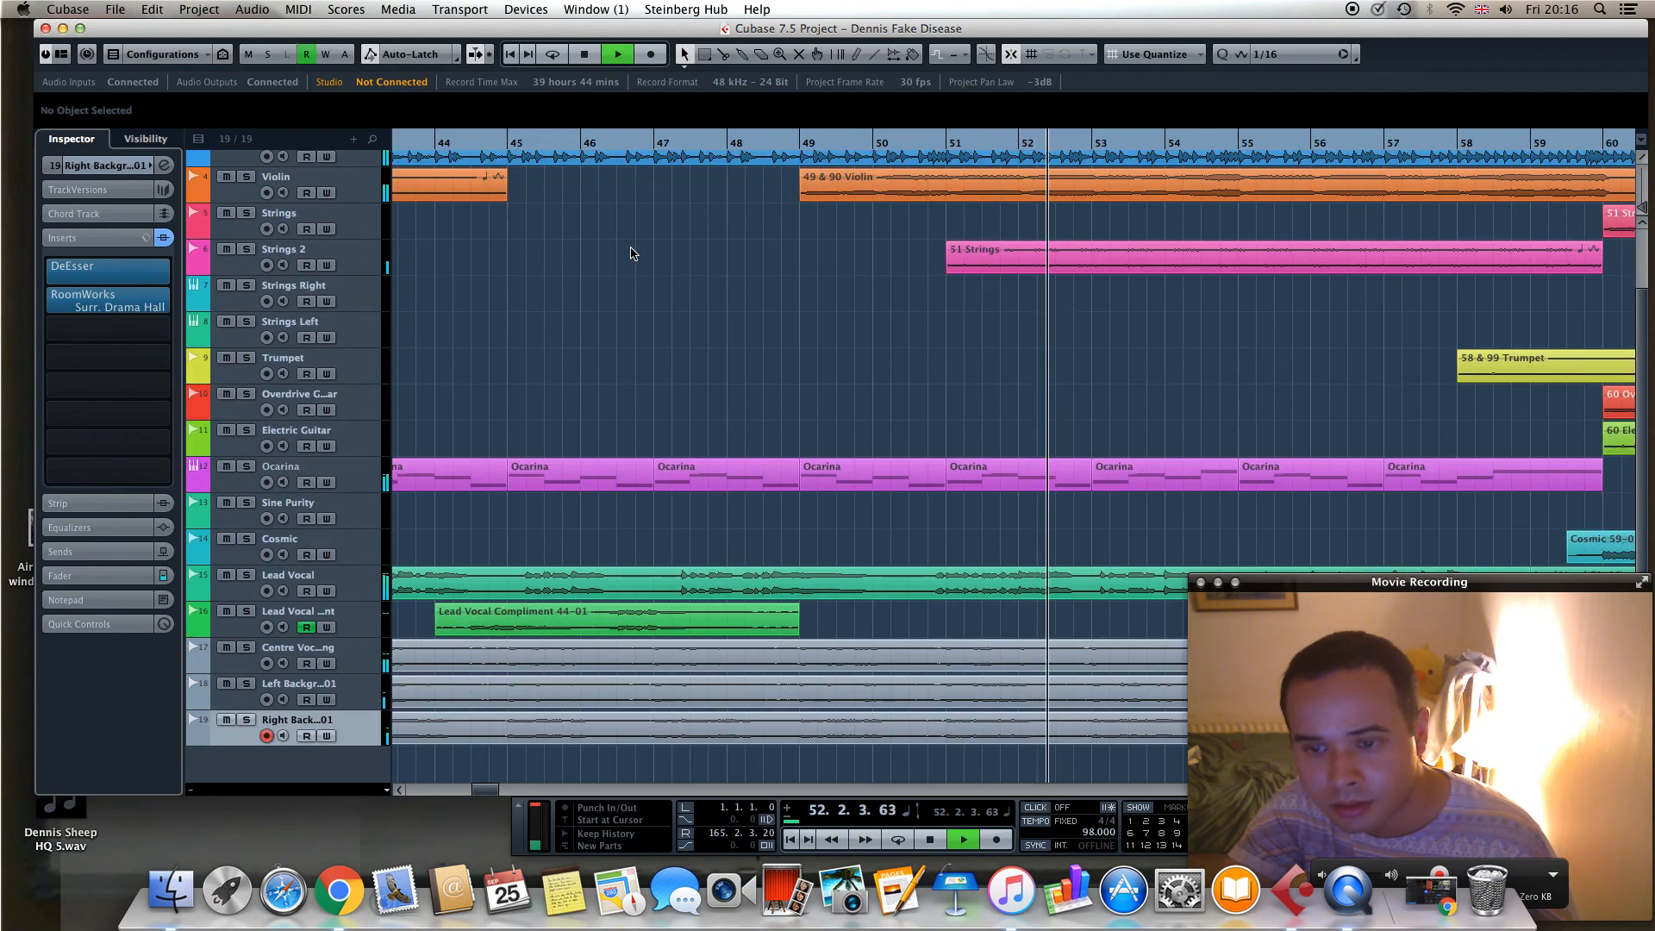
pyautogui.click(585, 56)
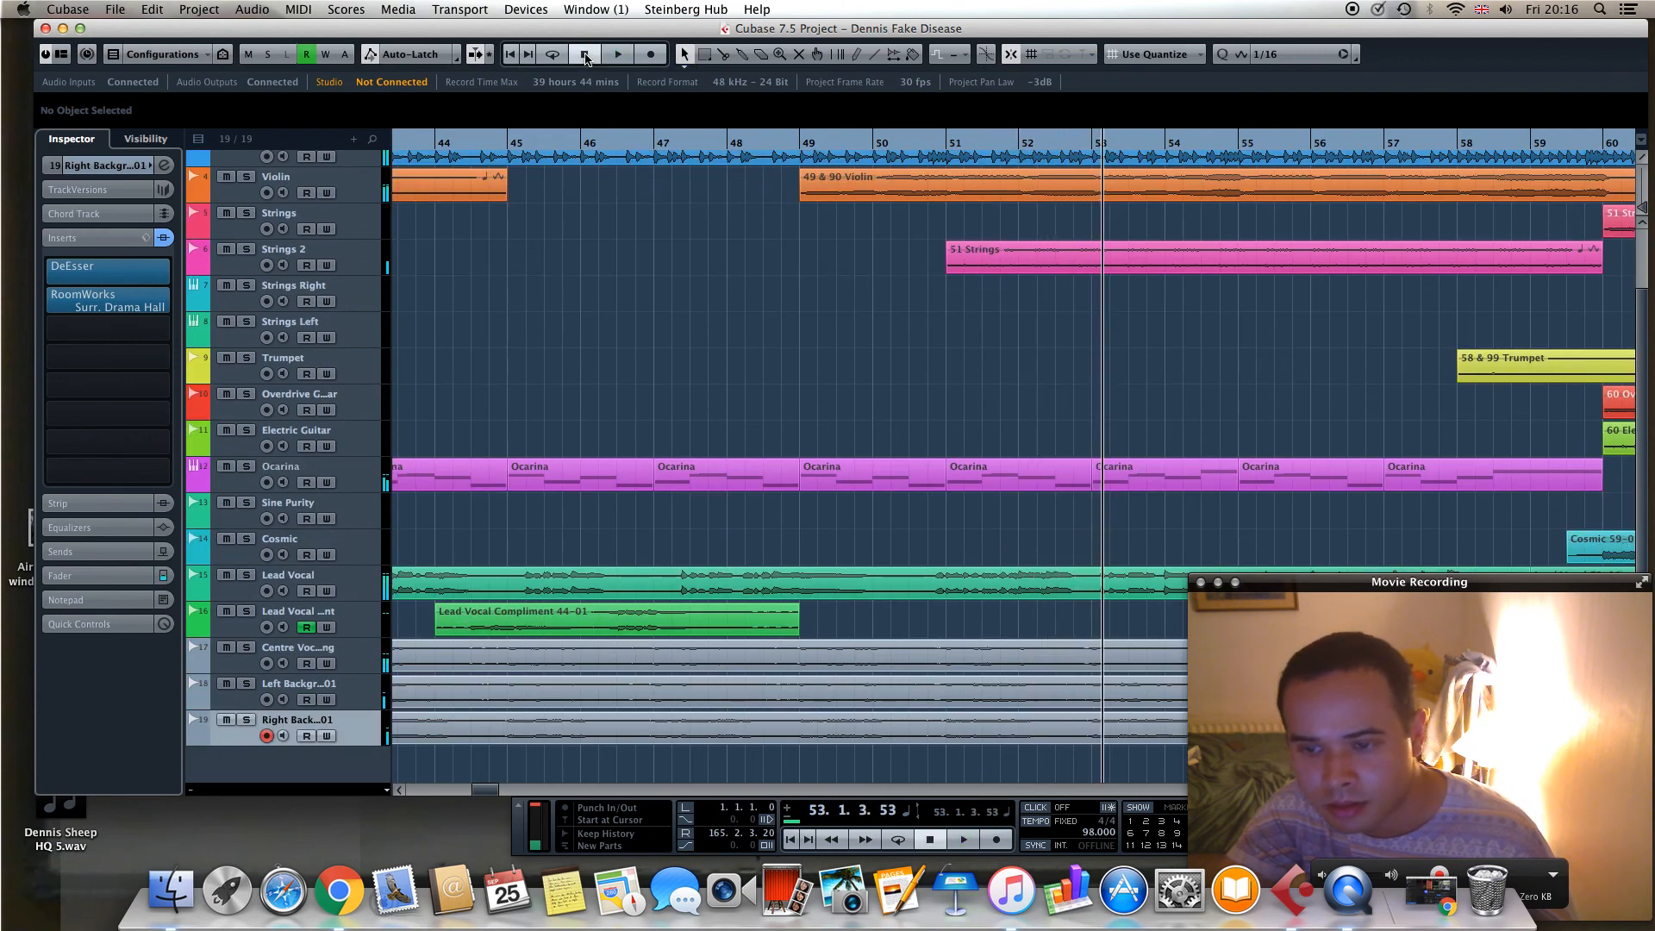
# Play the full mix from just before bar 136, where the final lead and background vocals enter, and stop at bar 142
pyautogui.moveTo(493, 792); pyautogui.dragTo(630, 776)
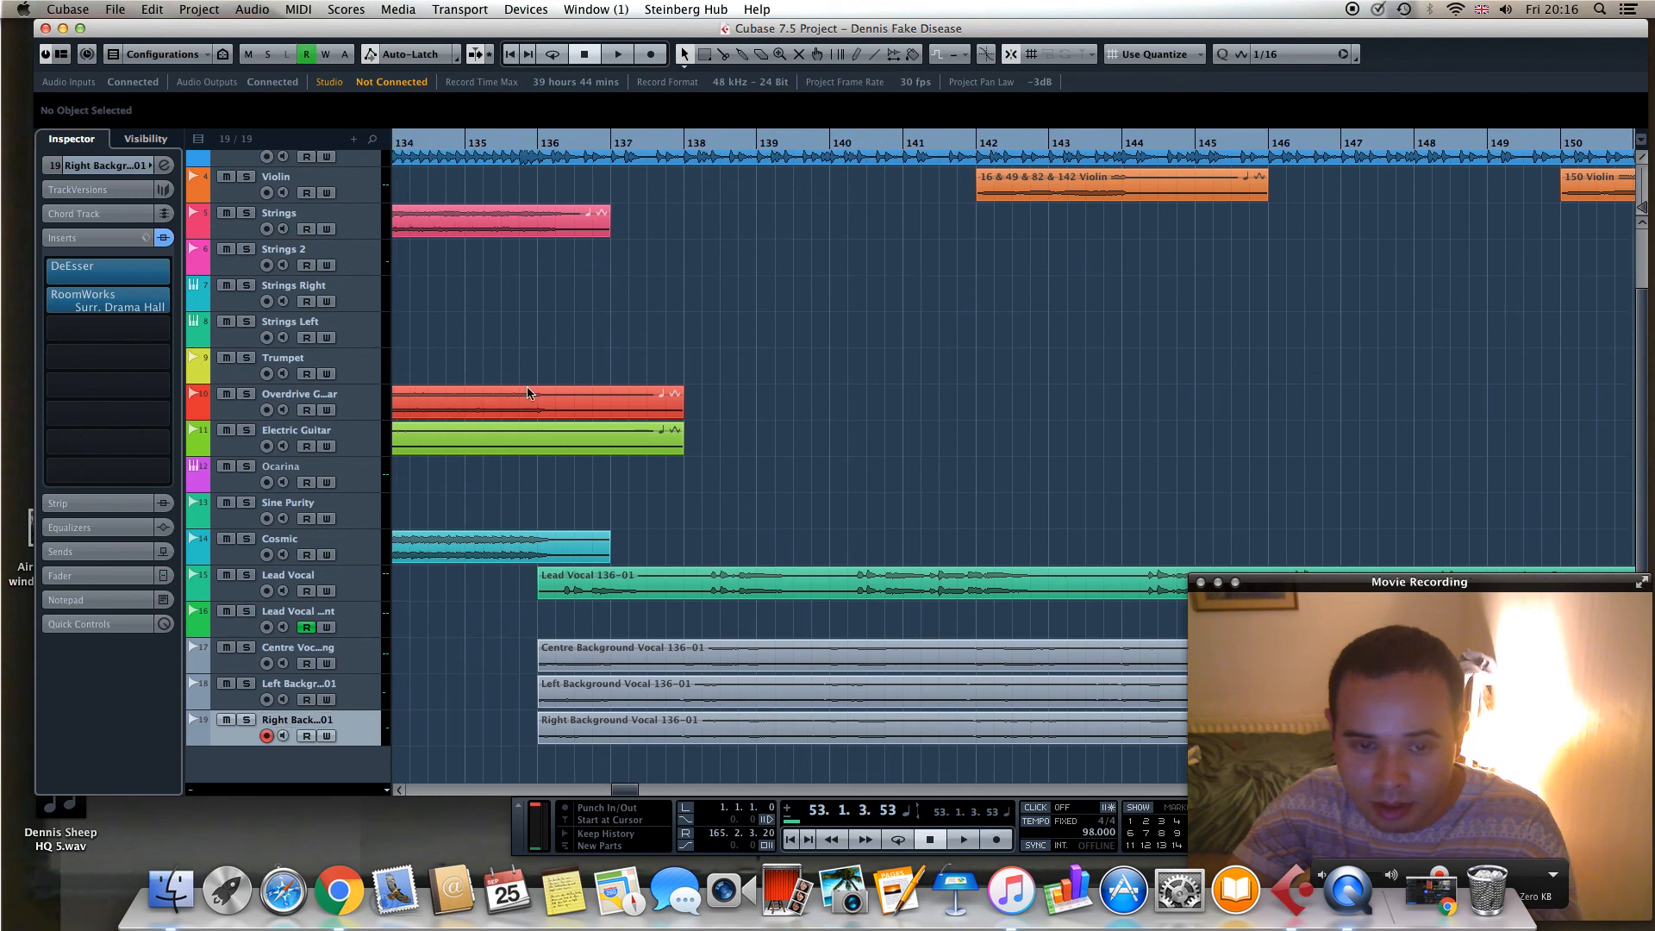
pyautogui.click(522, 144)
pyautogui.press('space')
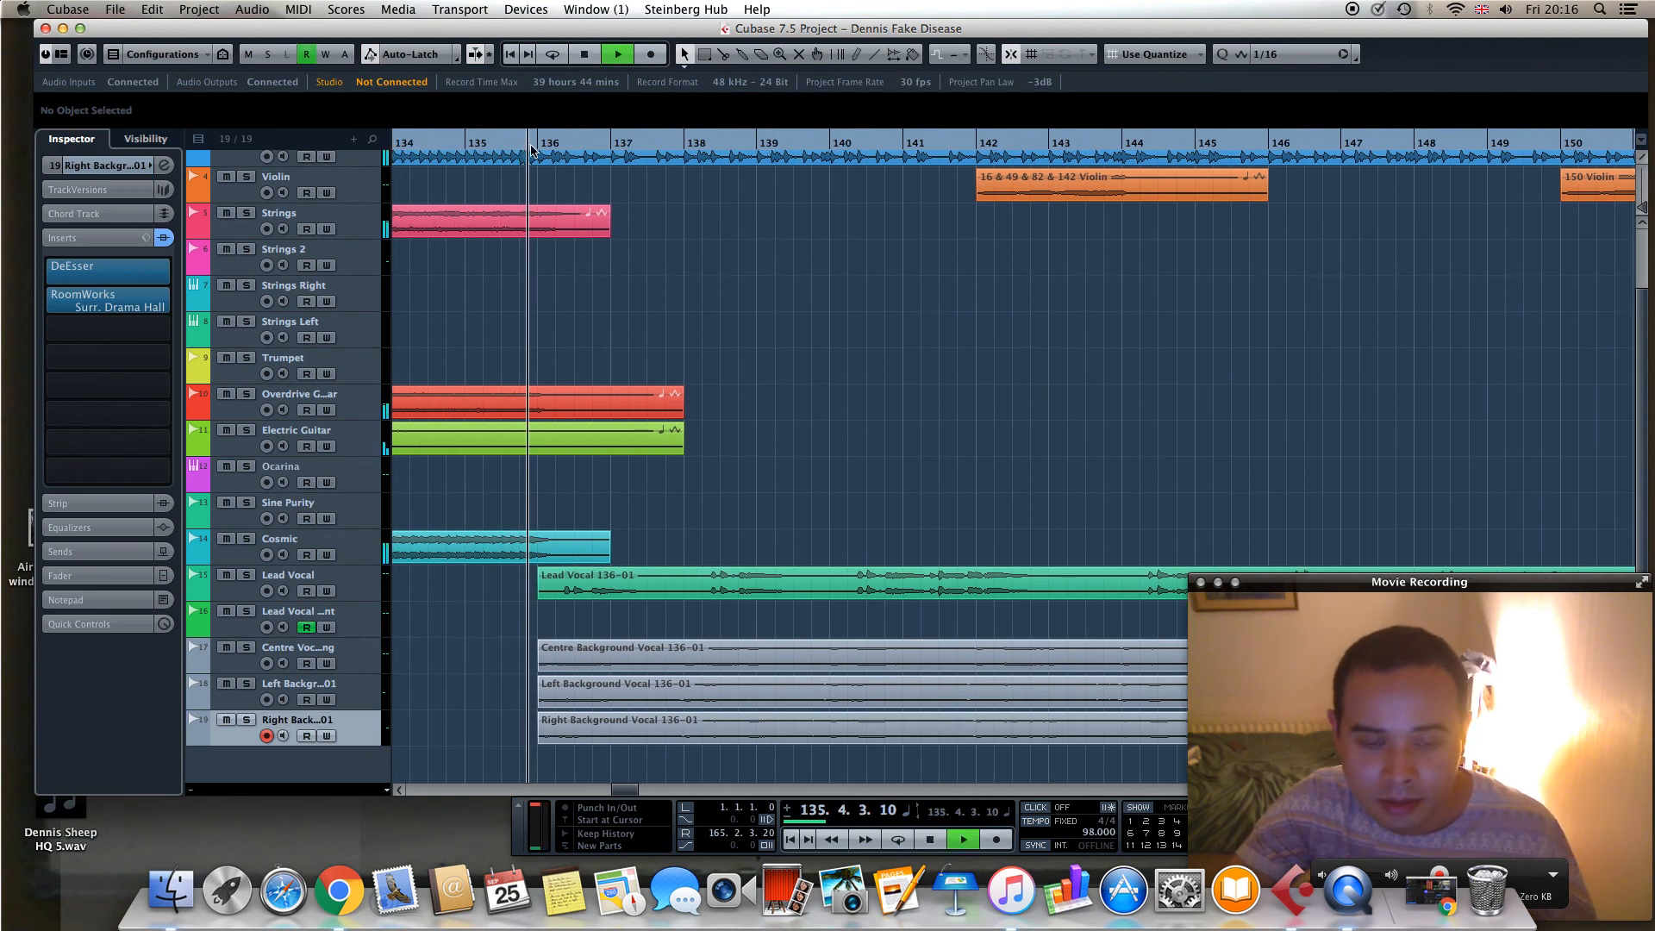
pyautogui.scroll(2, 795, 379)
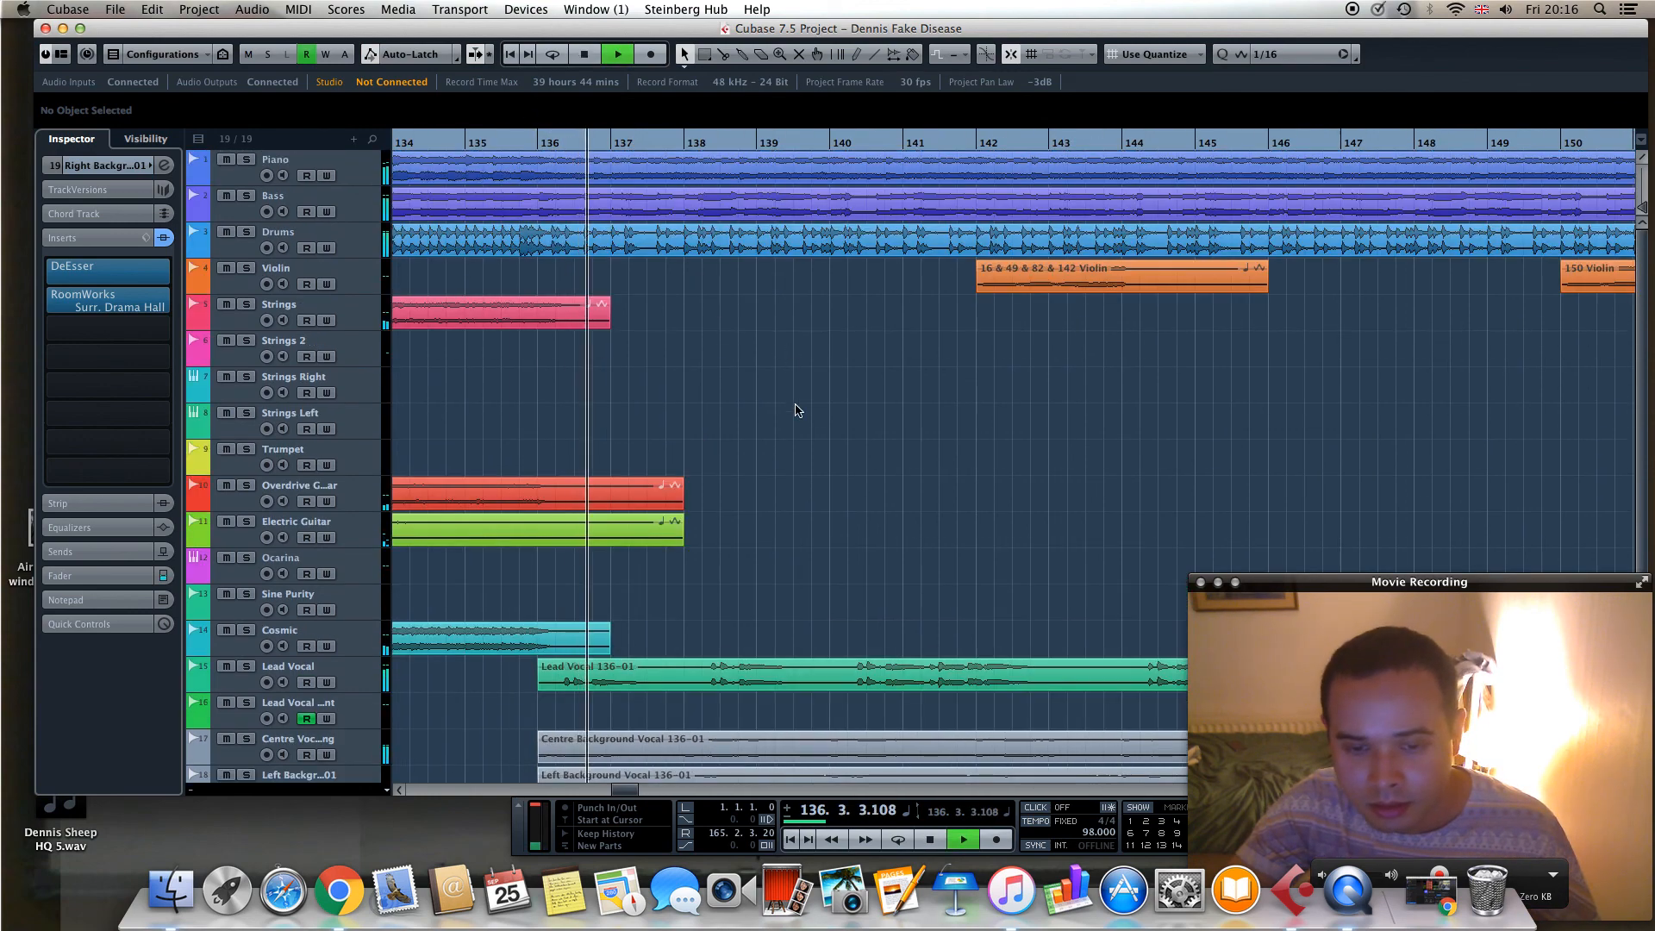
pyautogui.scroll(-2, 818, 409)
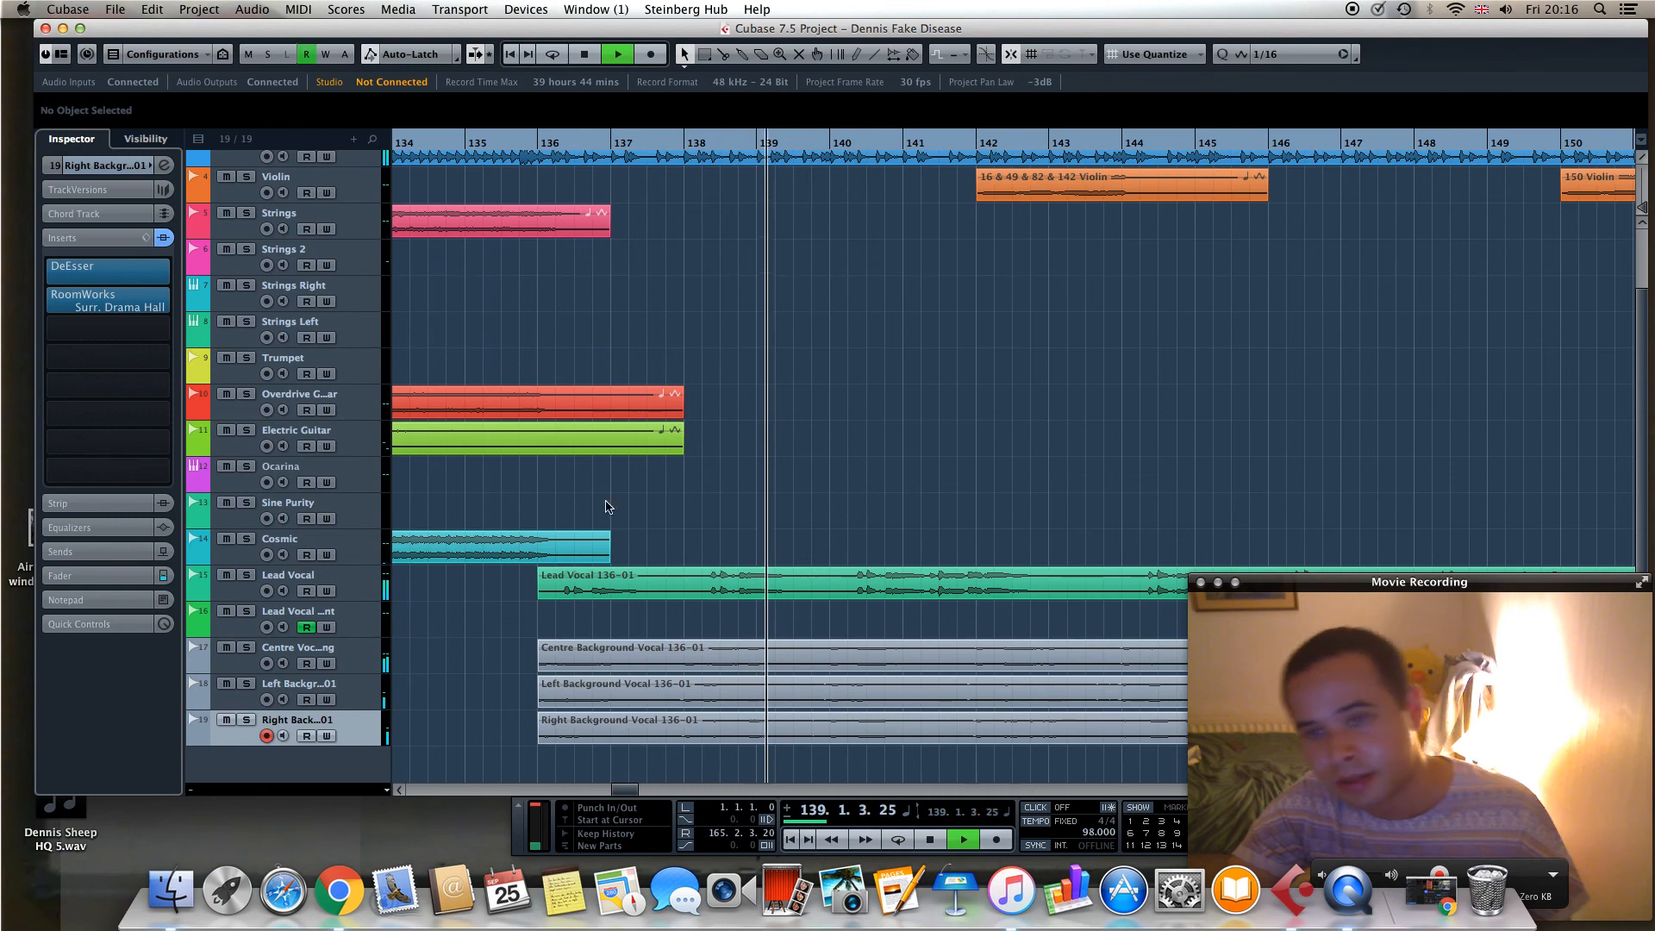
pyautogui.scroll(3, 664, 518)
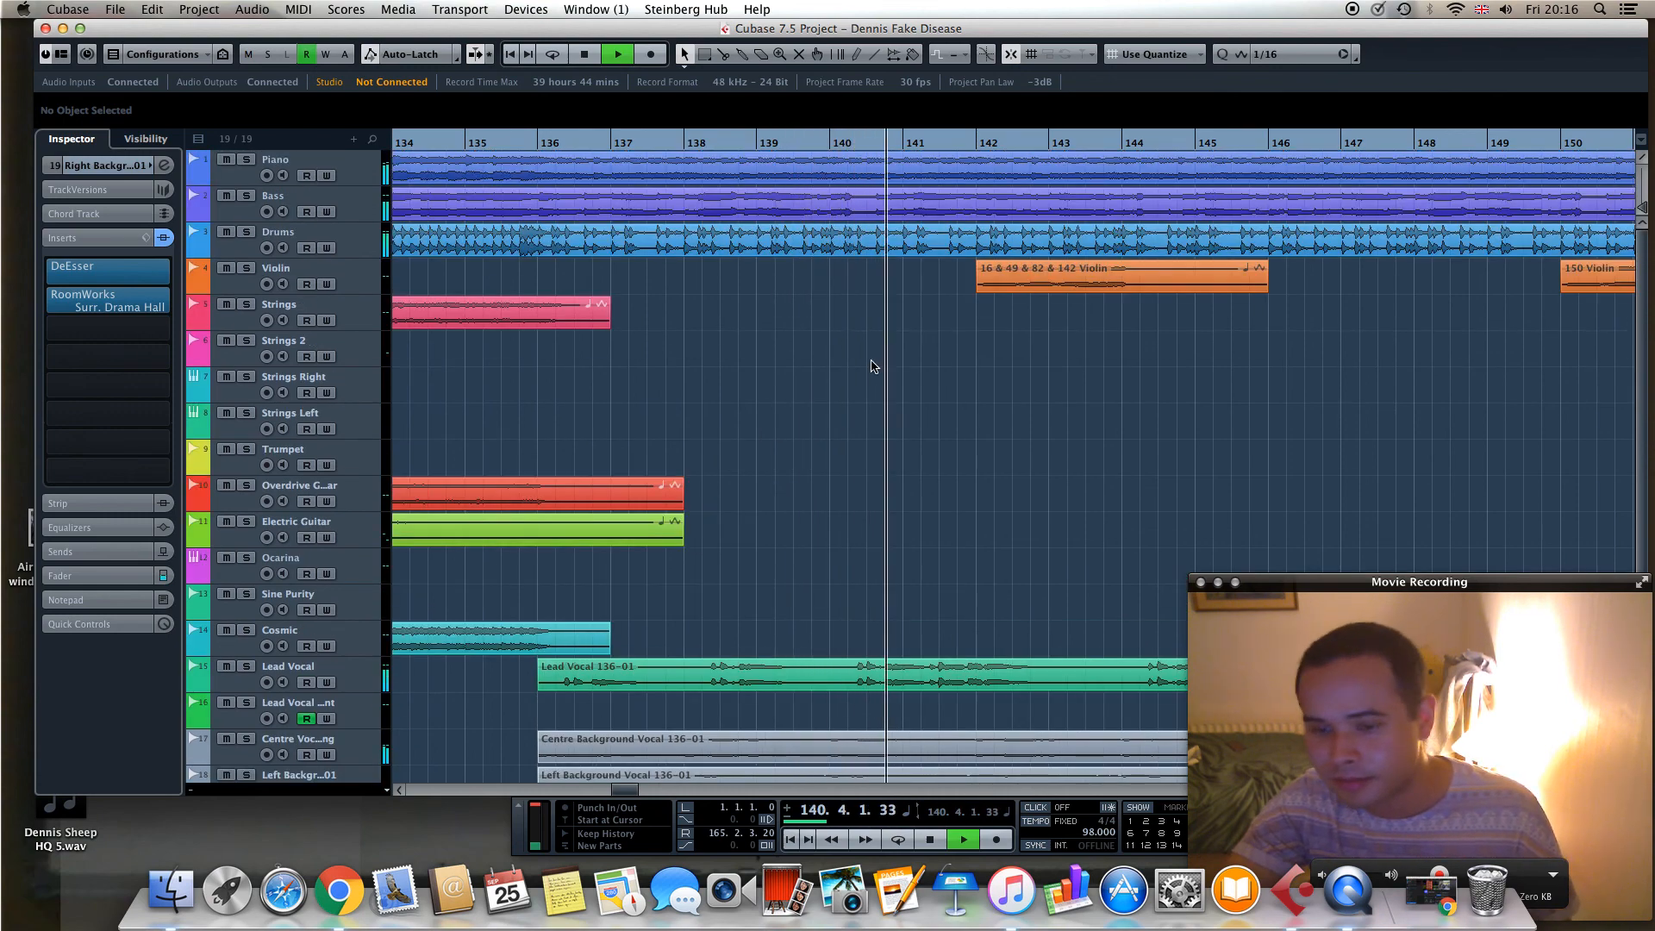
pyautogui.click(939, 842)
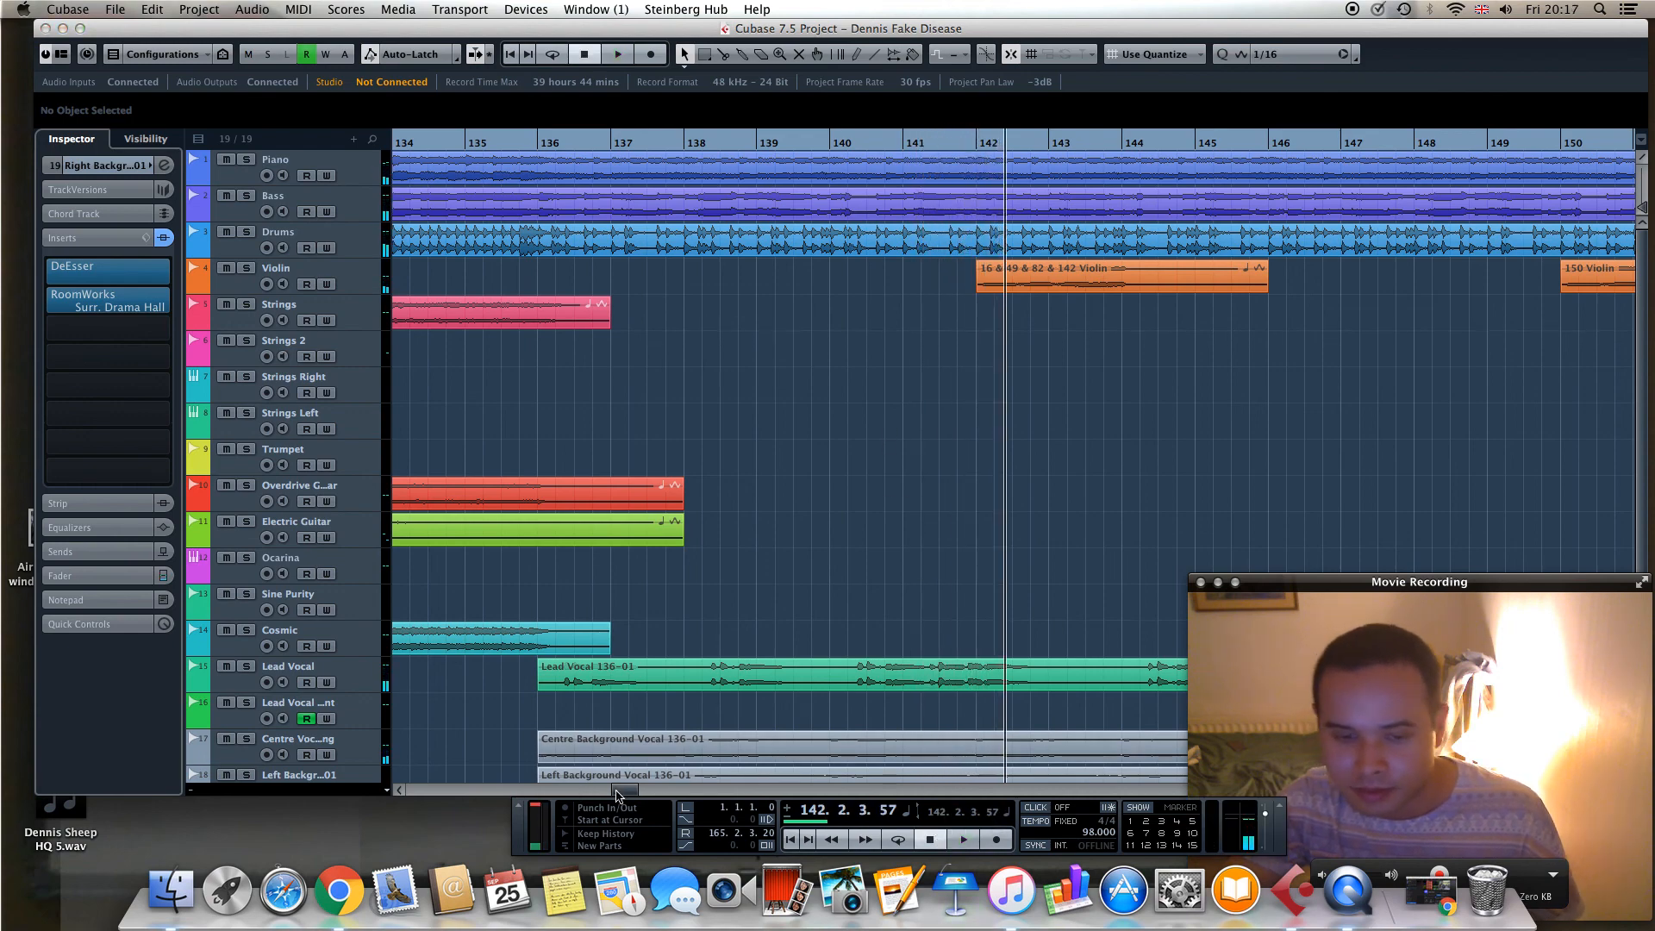
# Examine the fade-outs ending the last background vocal events, and briefly select the Centre Background Vocal 136-01 event
pyautogui.moveTo(618, 795); pyautogui.dragTo(641, 791)
pyautogui.scroll(-3, 869, 603)
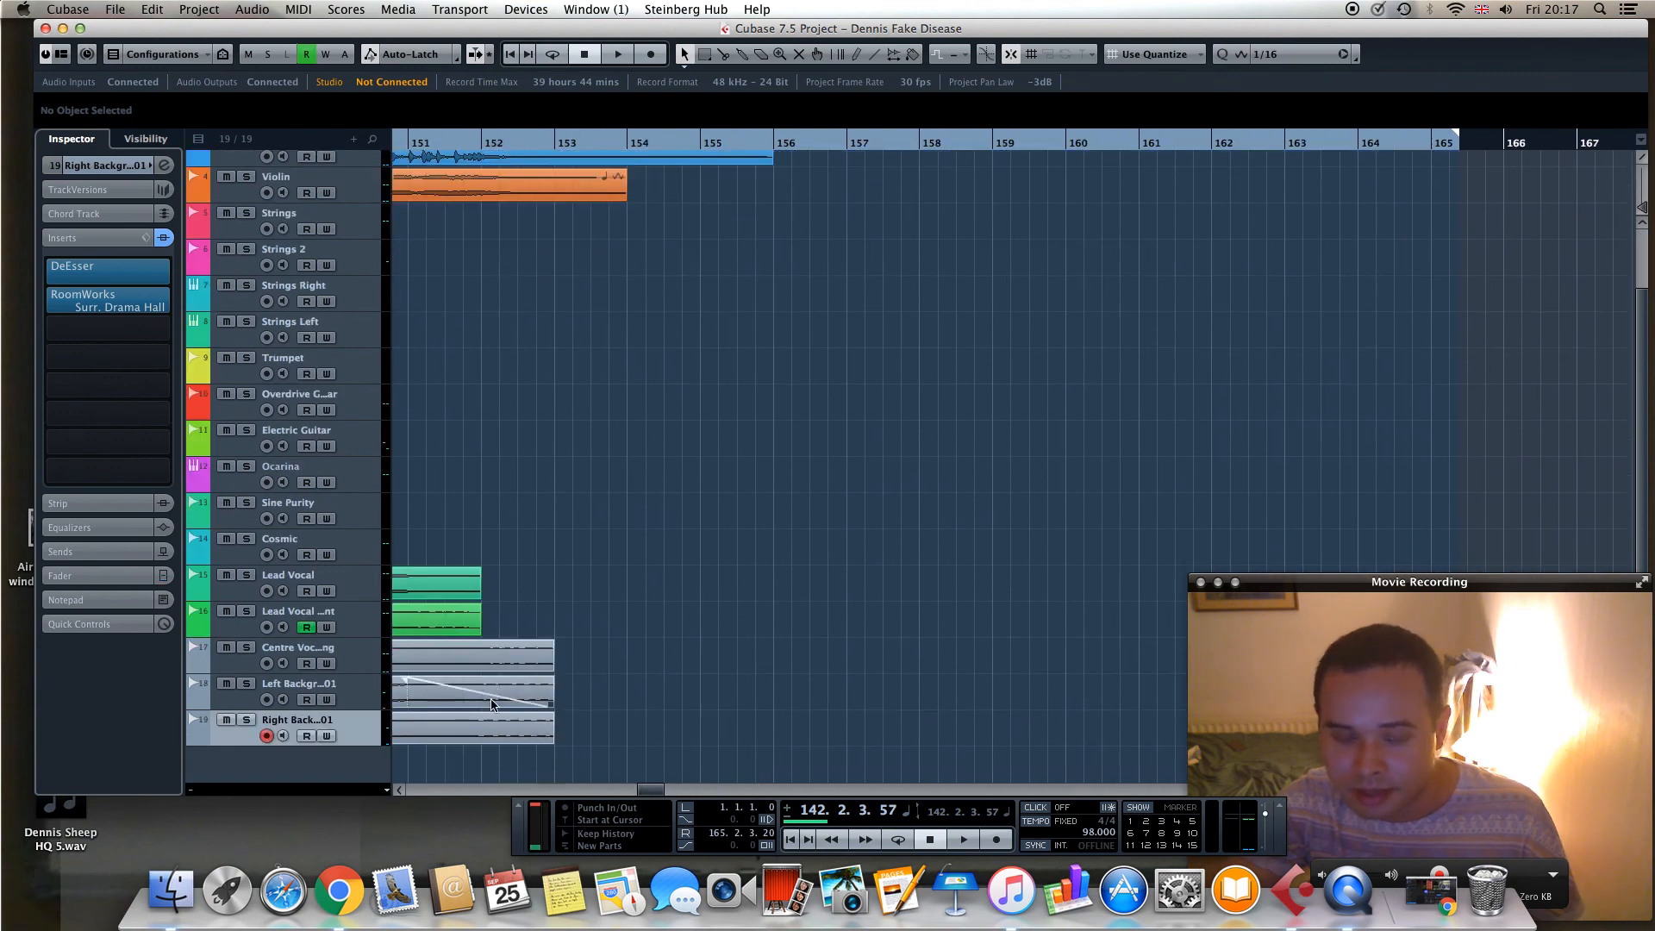
pyautogui.moveTo(649, 795); pyautogui.dragTo(643, 793)
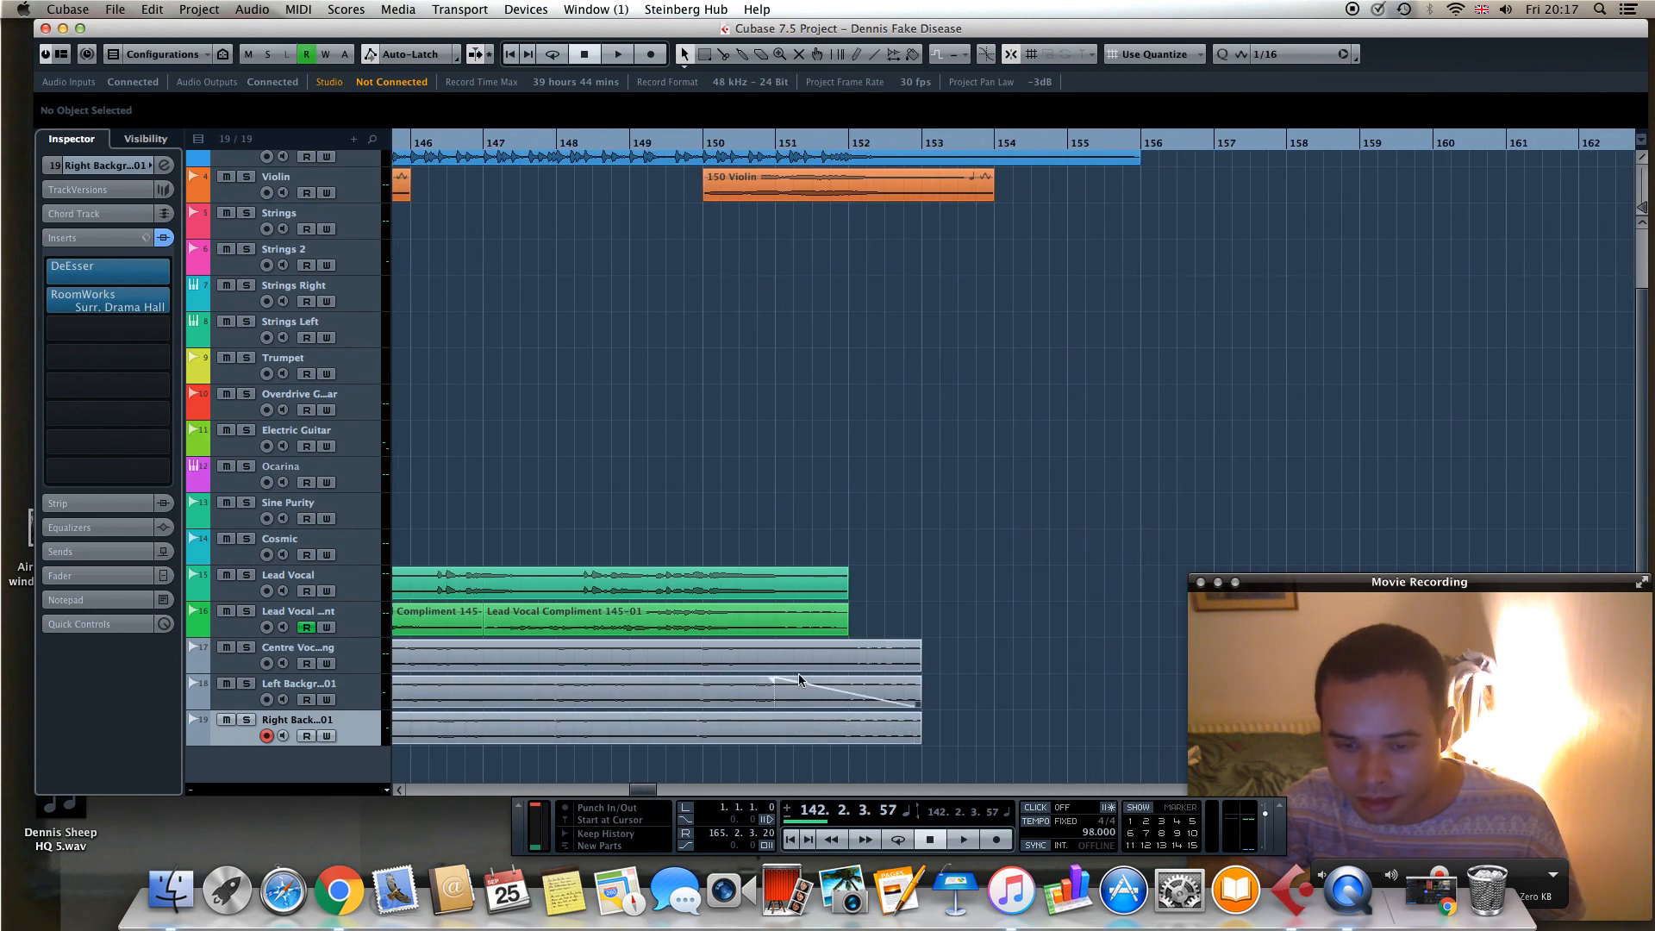
pyautogui.moveTo(646, 792); pyautogui.dragTo(621, 792)
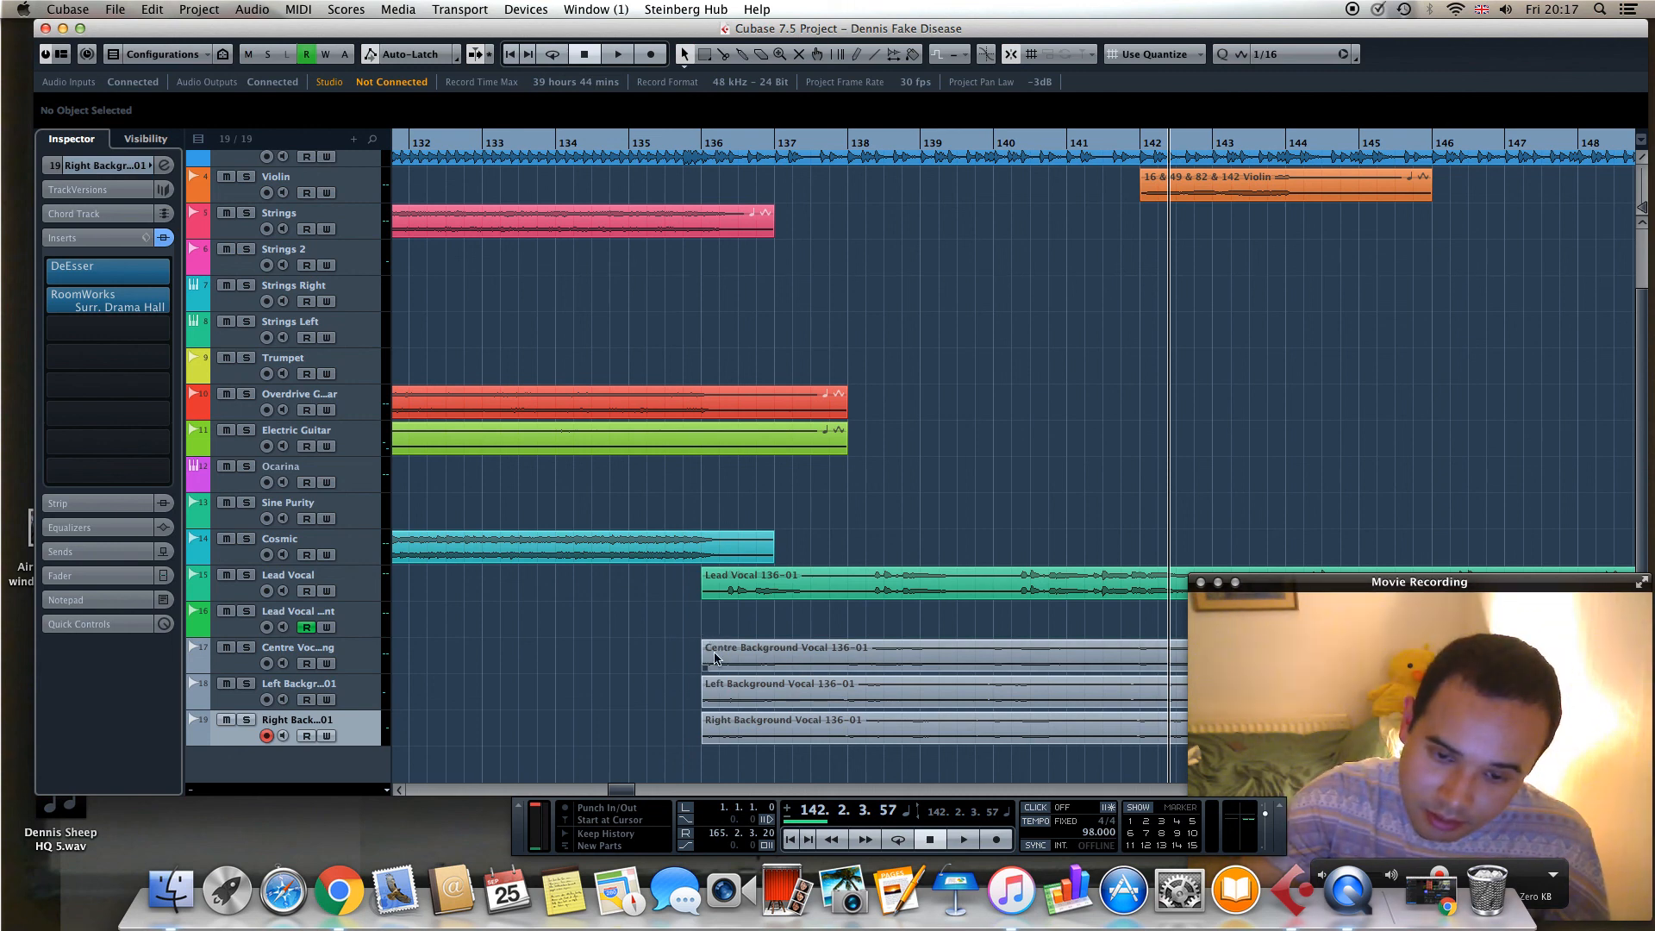
pyautogui.moveTo(704, 669)
pyautogui.mouseDown()
pyautogui.moveTo(682, 670)
pyautogui.moveTo(713, 678)
pyautogui.mouseUp()
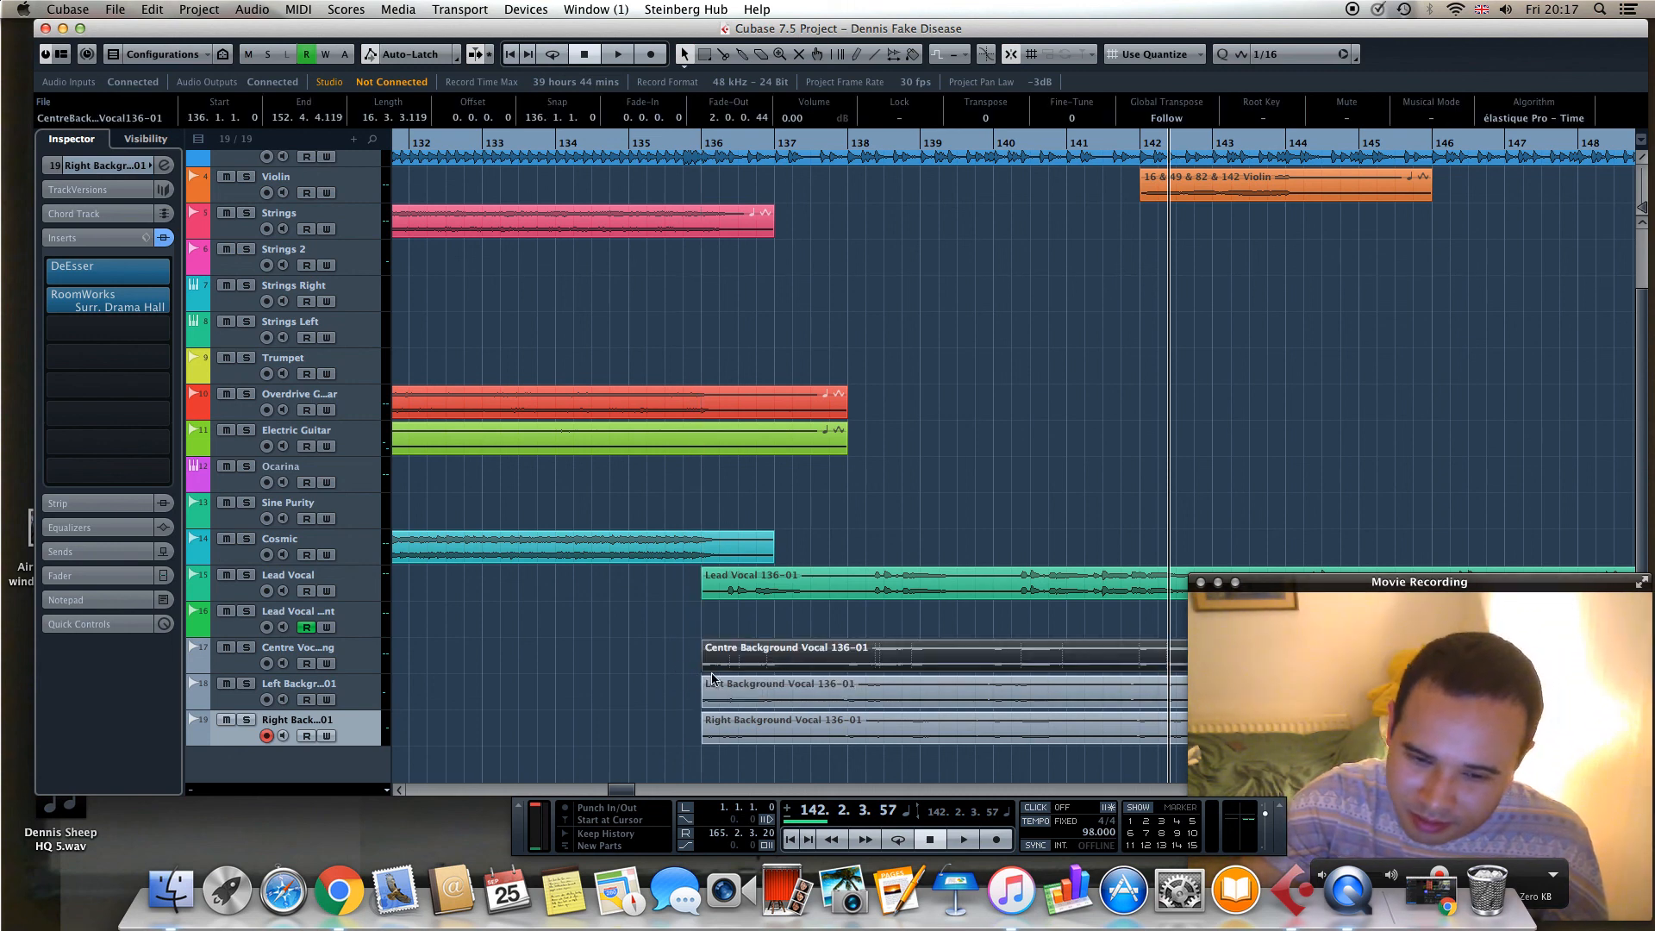
pyautogui.click(703, 621)
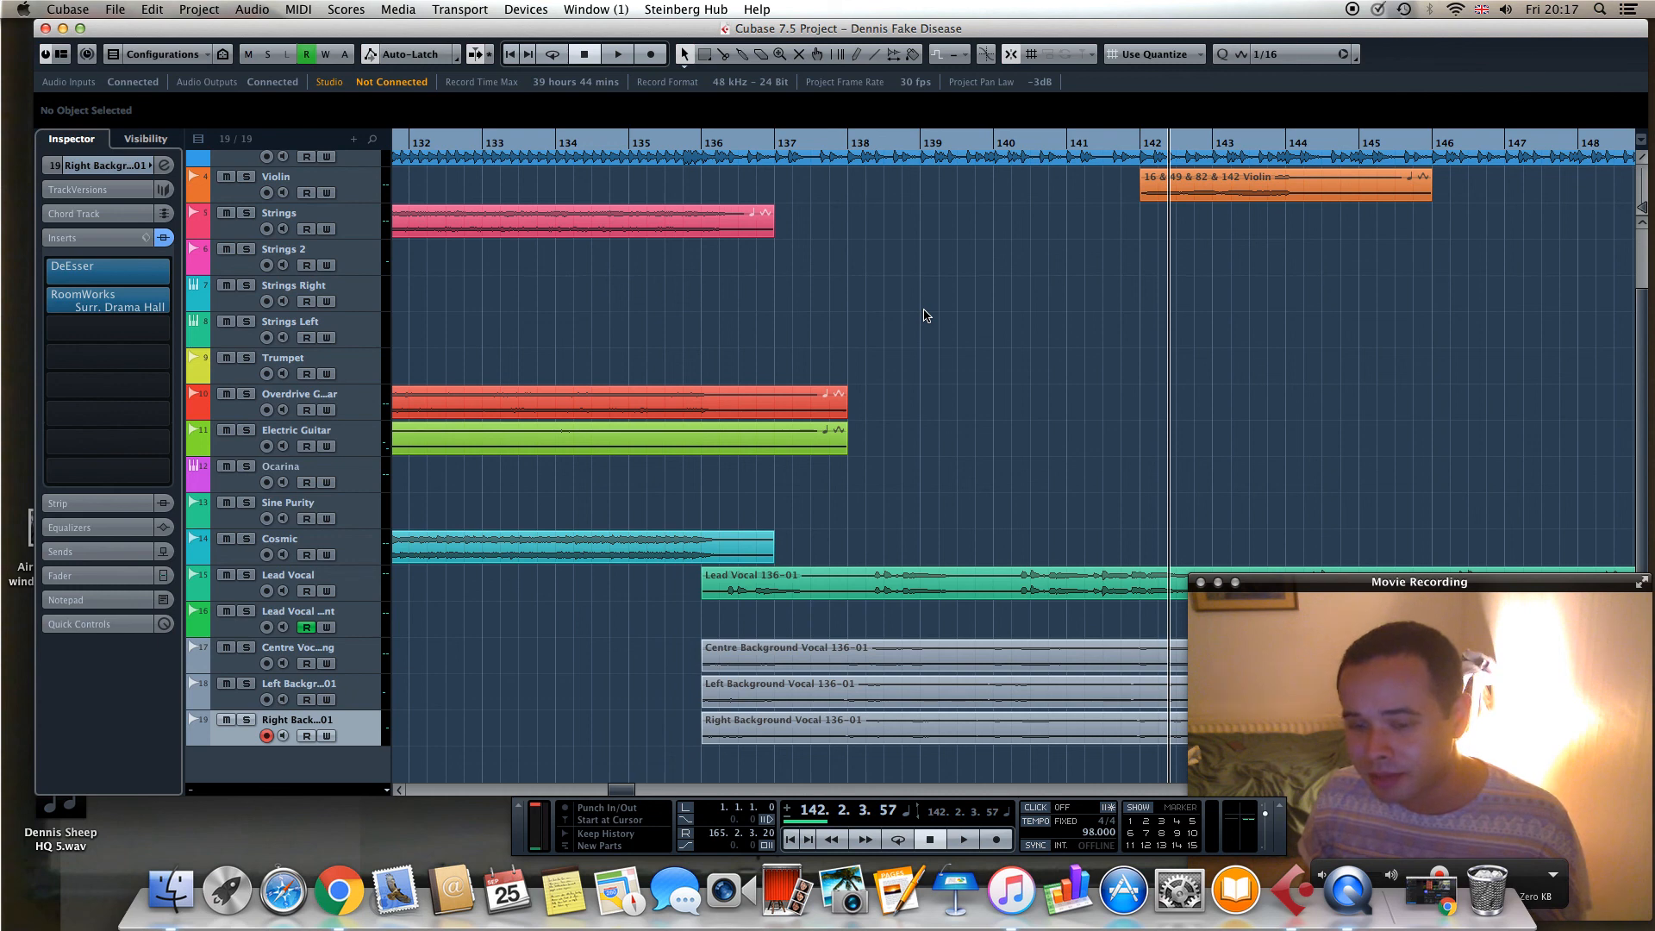
# Reposition the Transport panel and look over the arrangement's tracks back to bars 48 to 64
pyautogui.moveTo(1020, 821); pyautogui.dragTo(961, 834)
pyautogui.hscroll(-15, 749, 631)
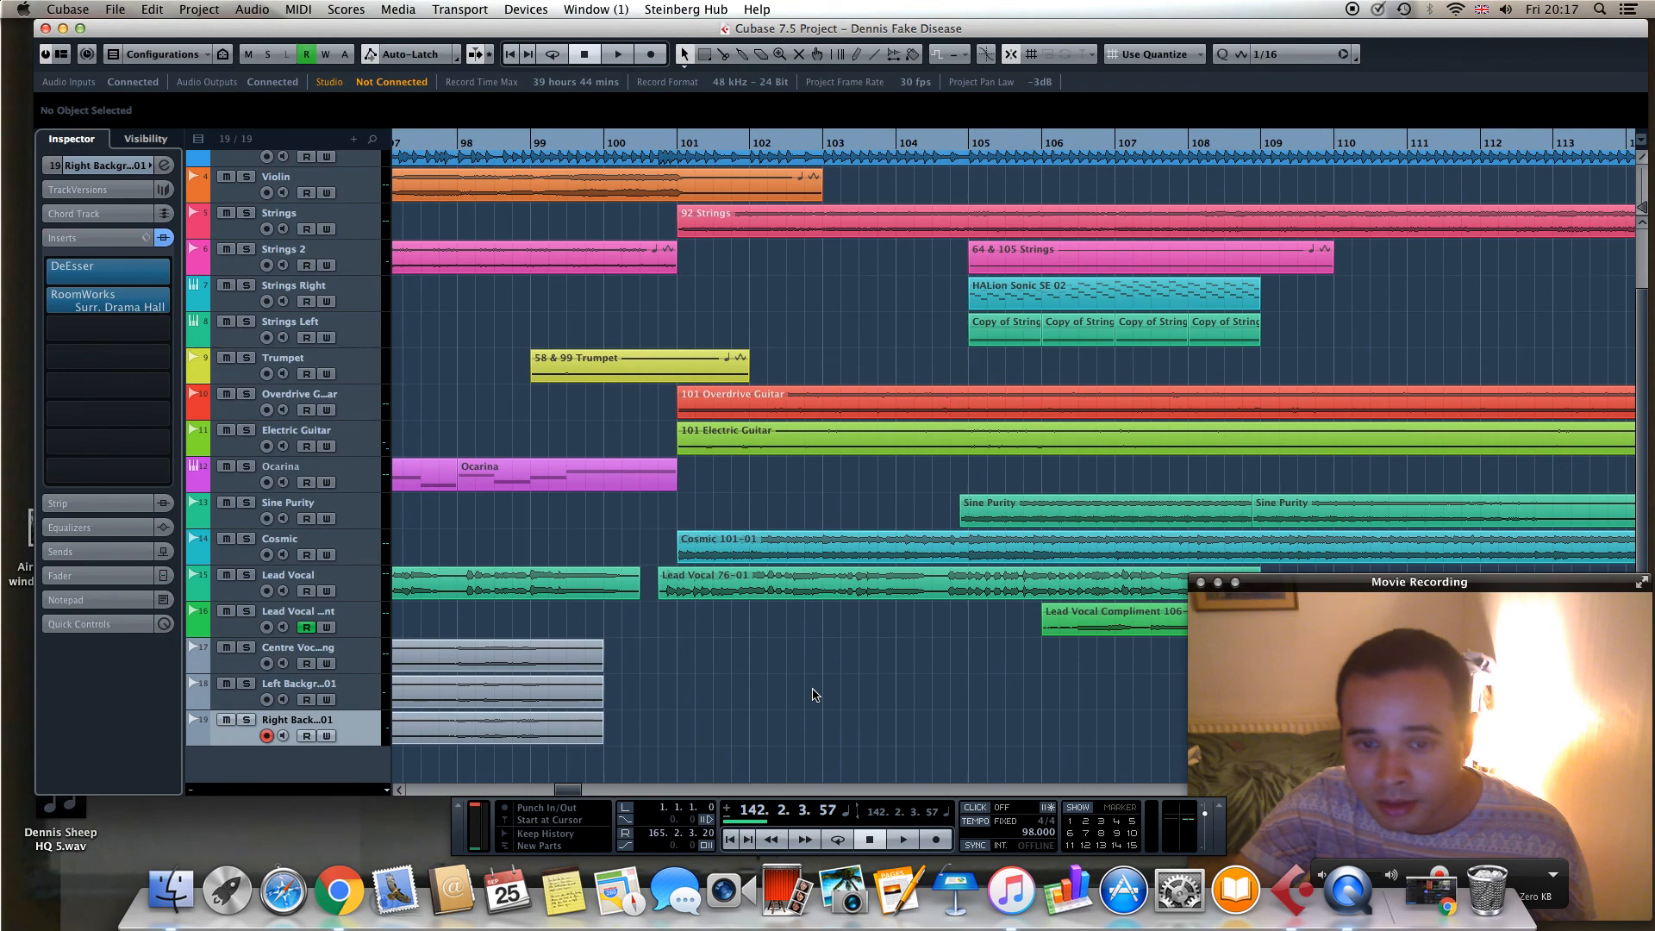
pyautogui.scroll(3, 815, 694)
pyautogui.moveTo(572, 795); pyautogui.dragTo(496, 794)
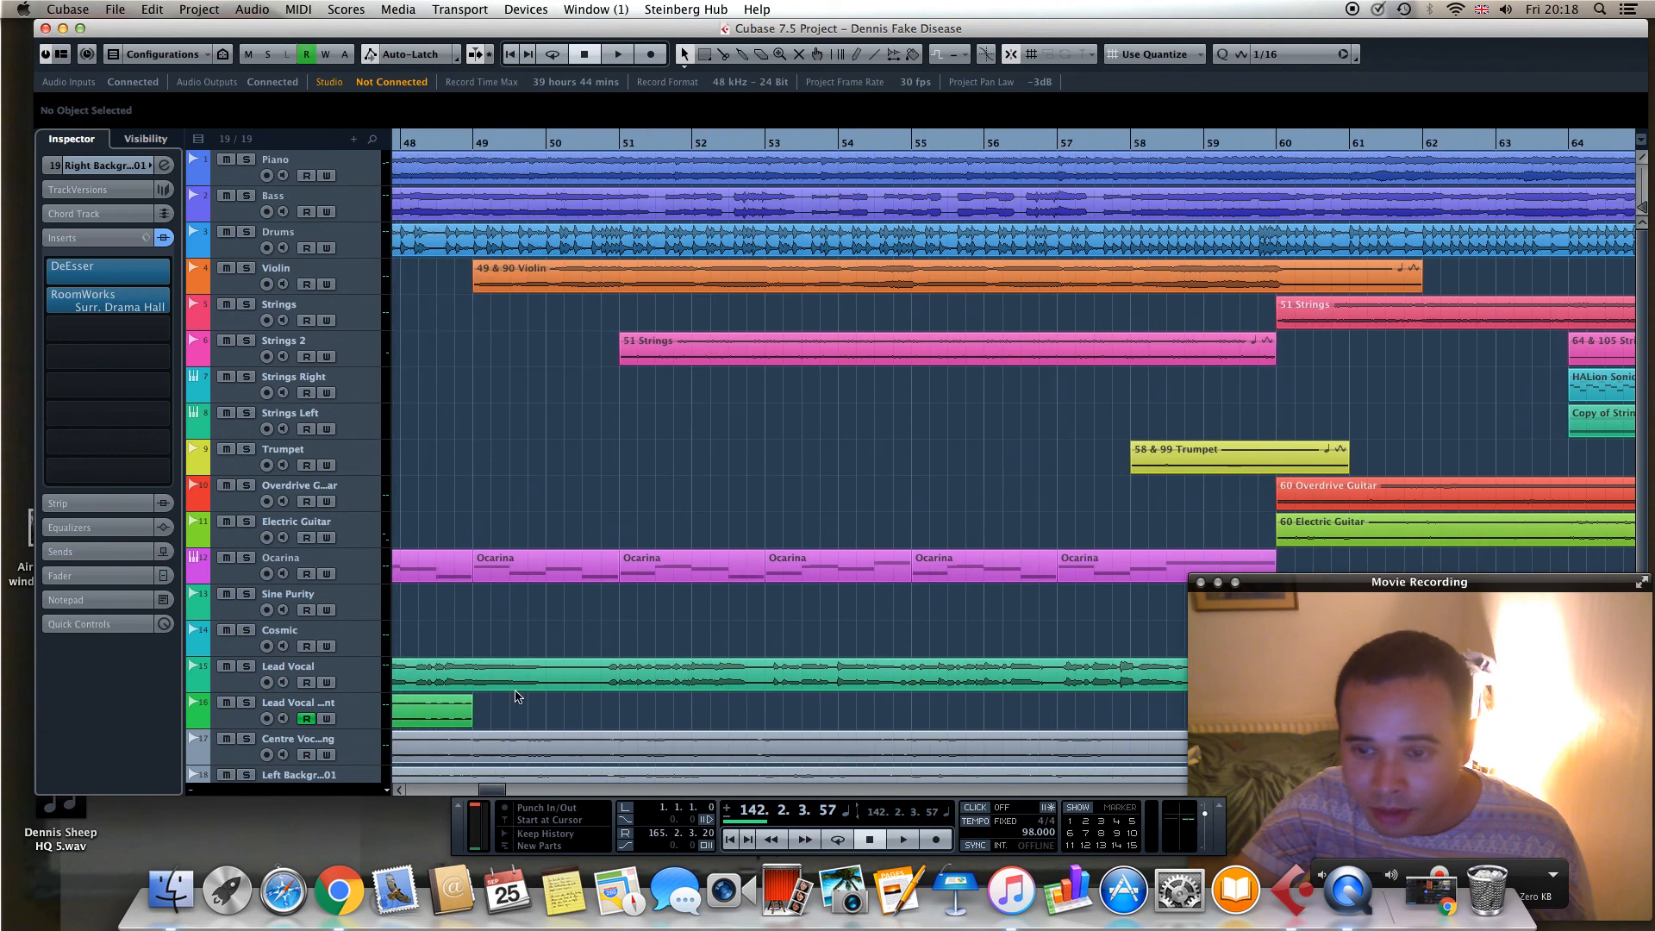
pyautogui.scroll(-3, 603, 655)
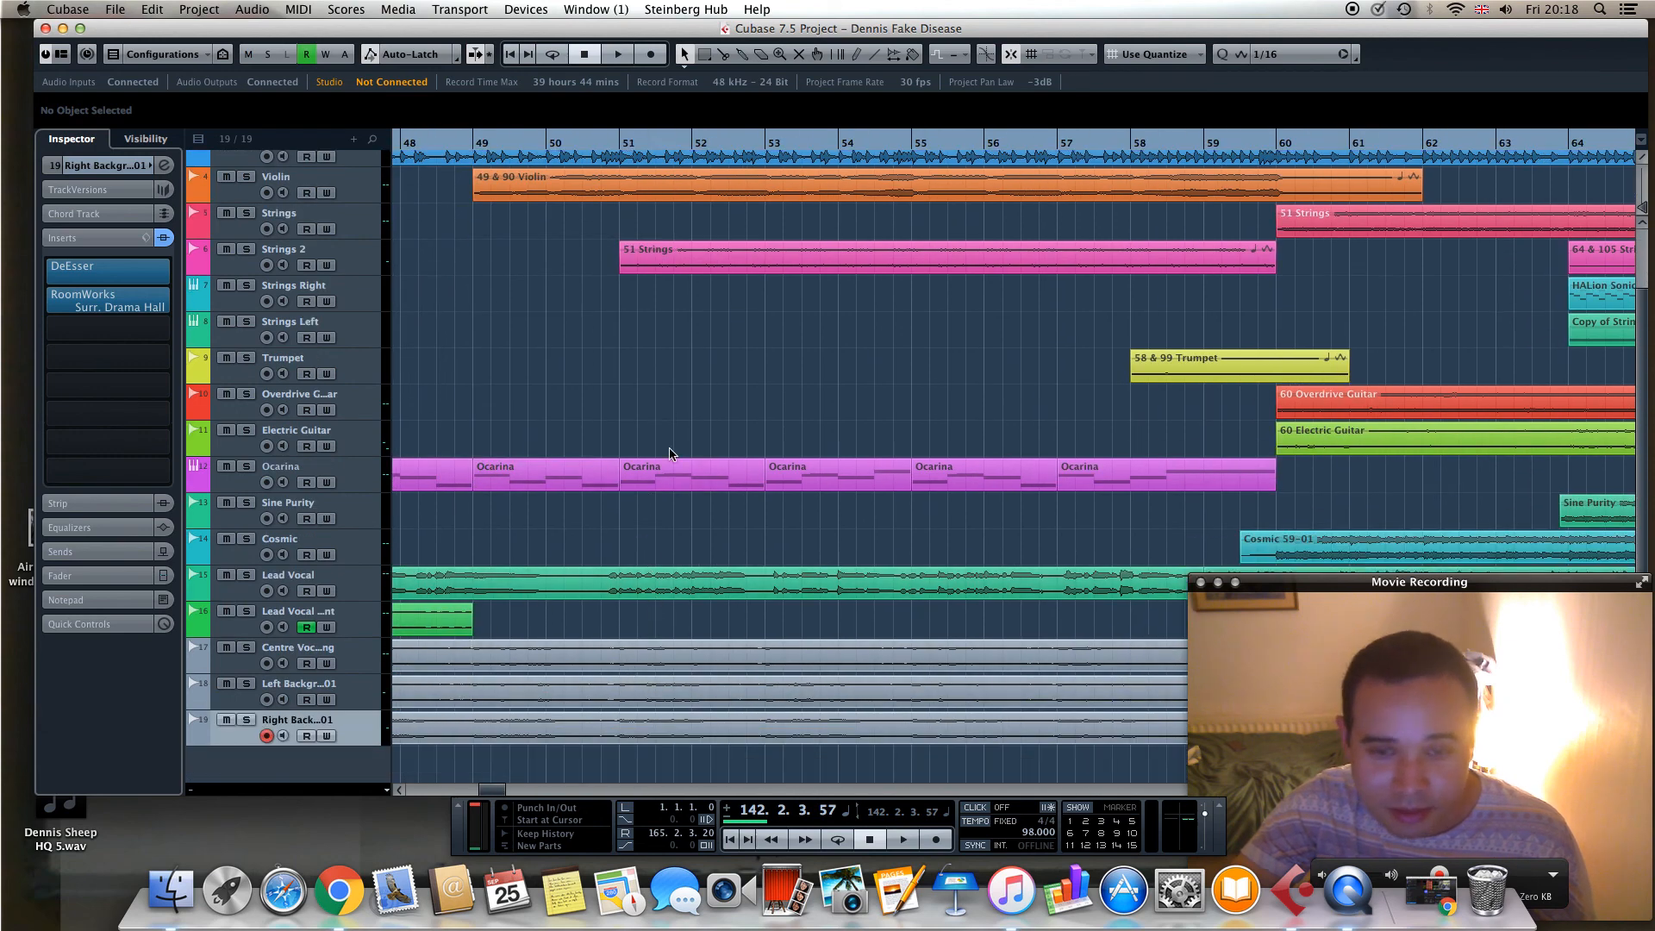
pyautogui.scroll(3, 673, 542)
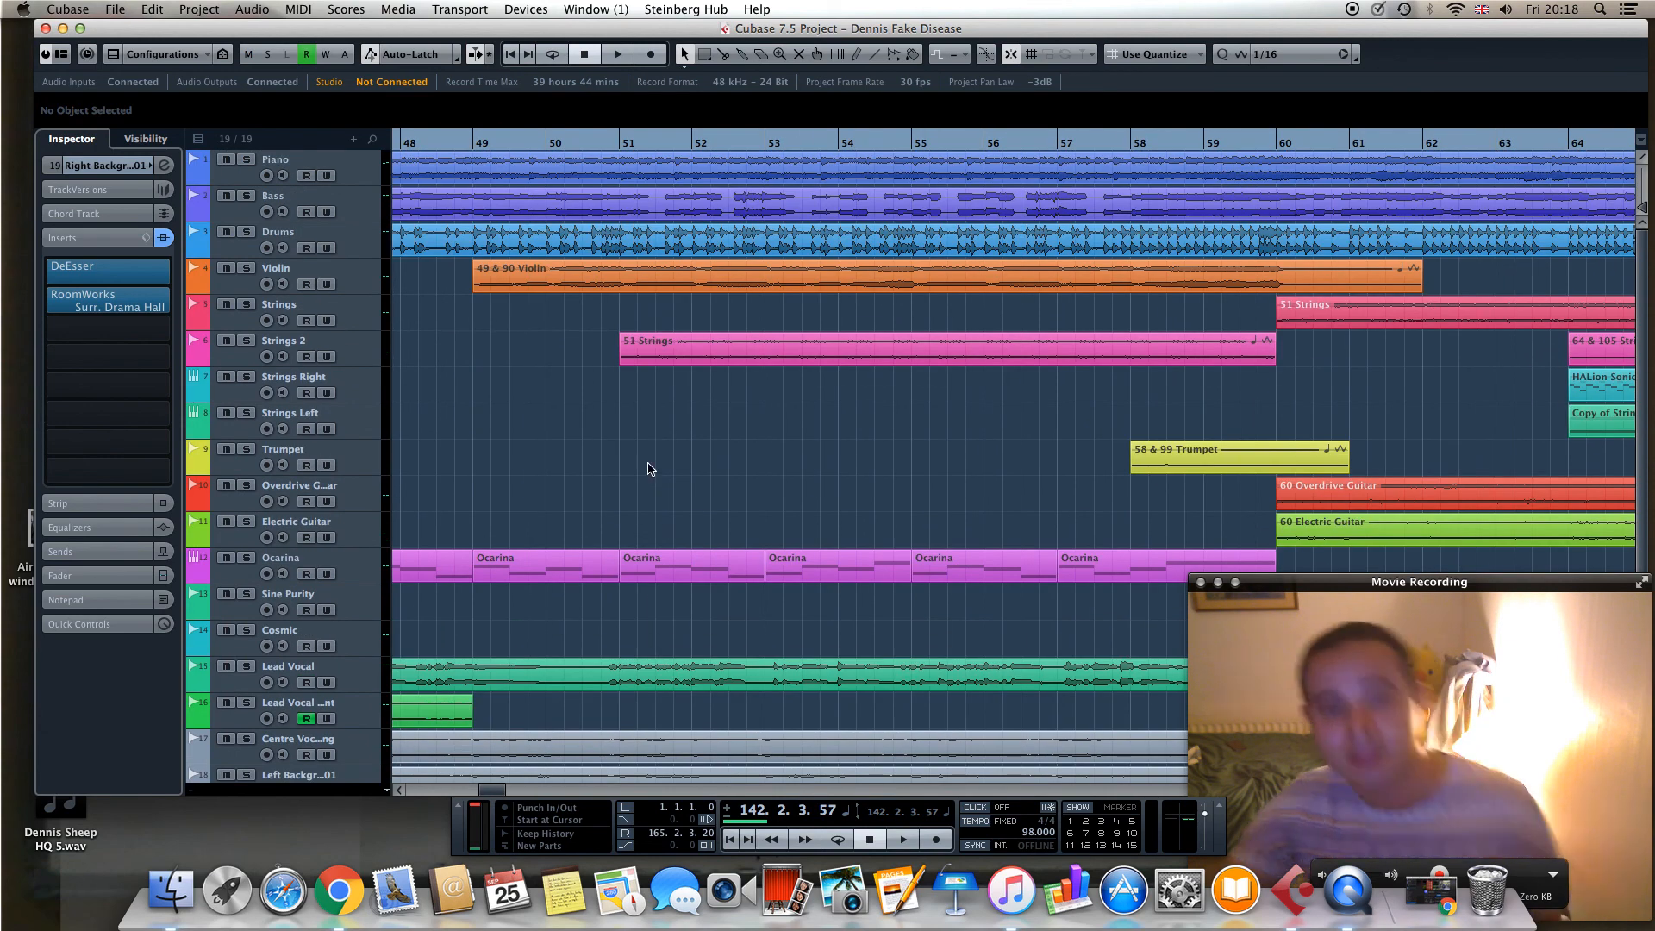